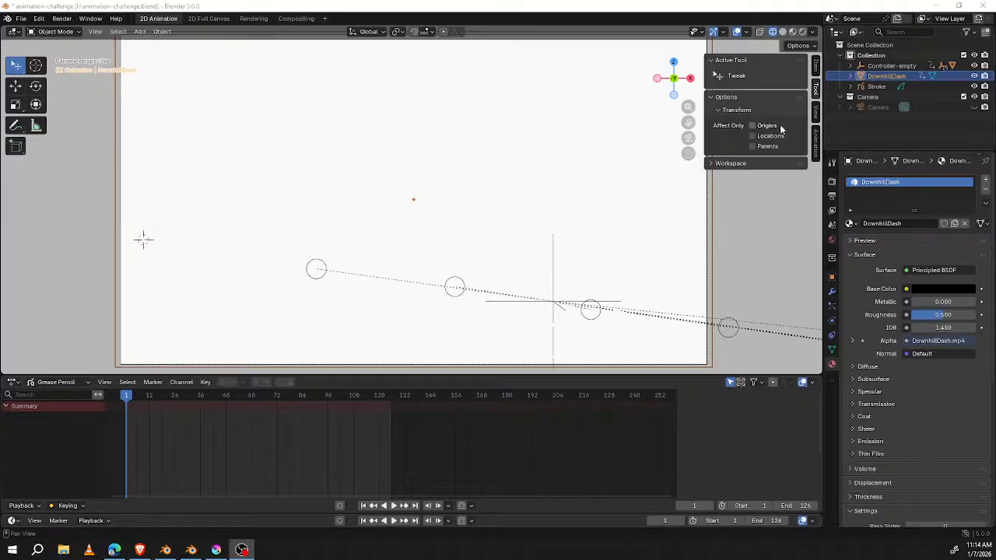
Step: Switch the viewport to rendered shading and play the downhill running animation through the camera
click(803, 32)
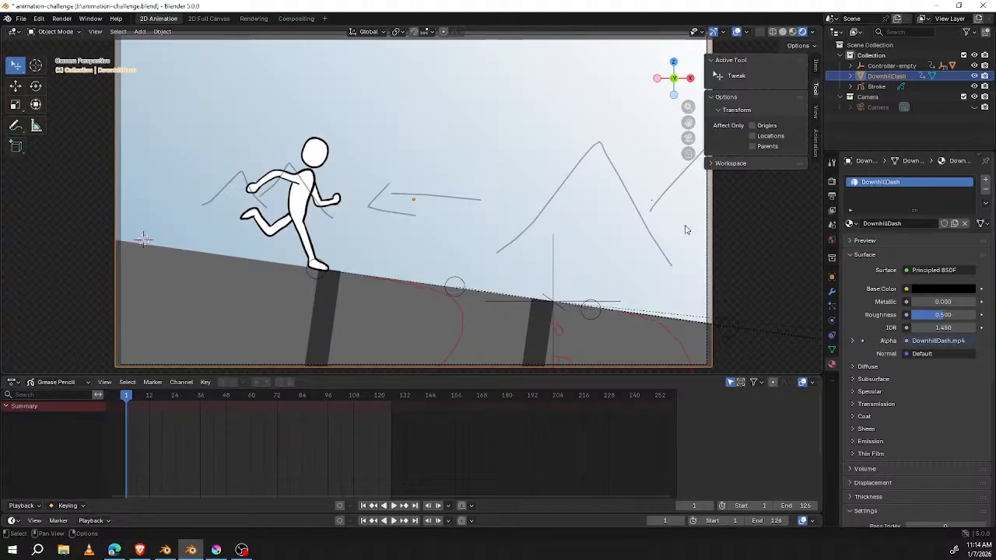
scroll(570, 220, down, 2)
scroll(575, 225, up, 1)
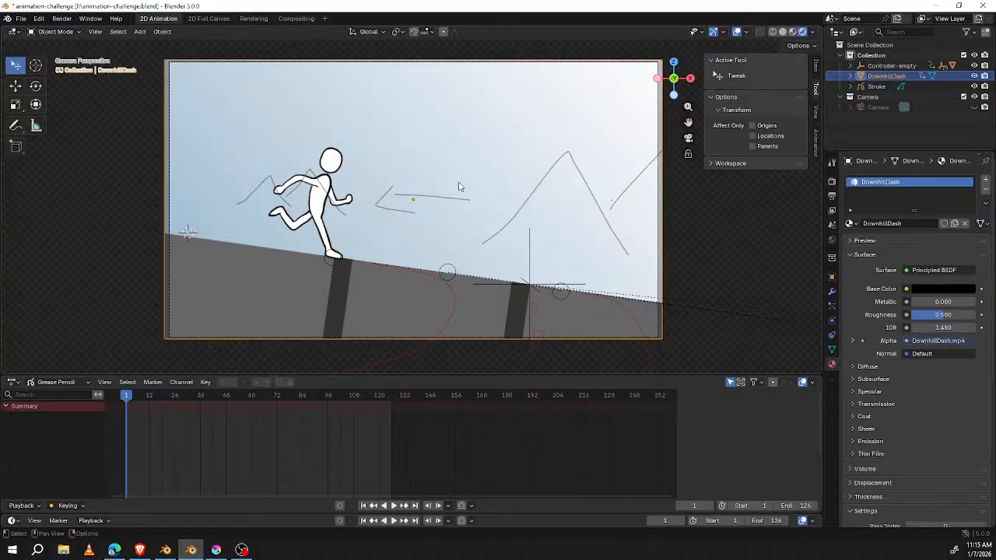
key(space)
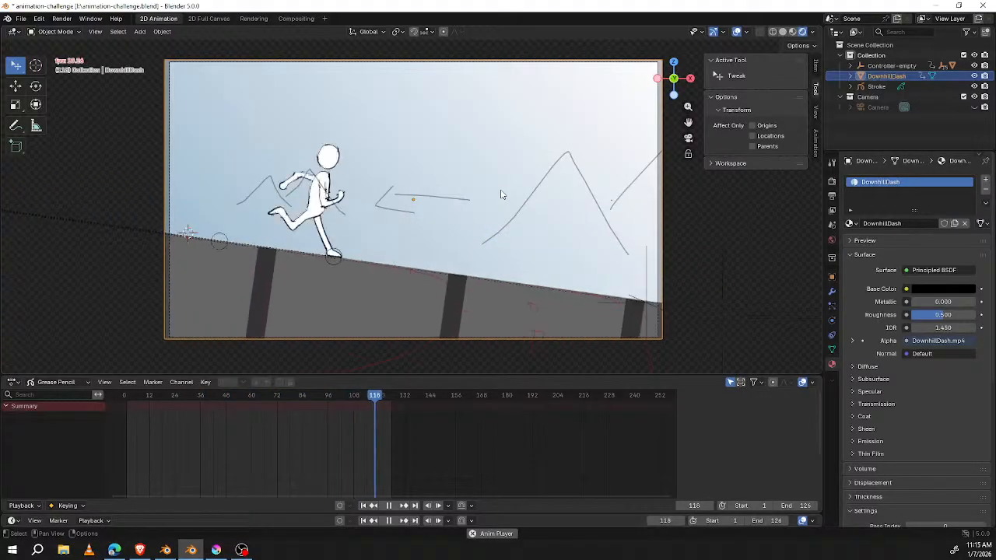
key(space)
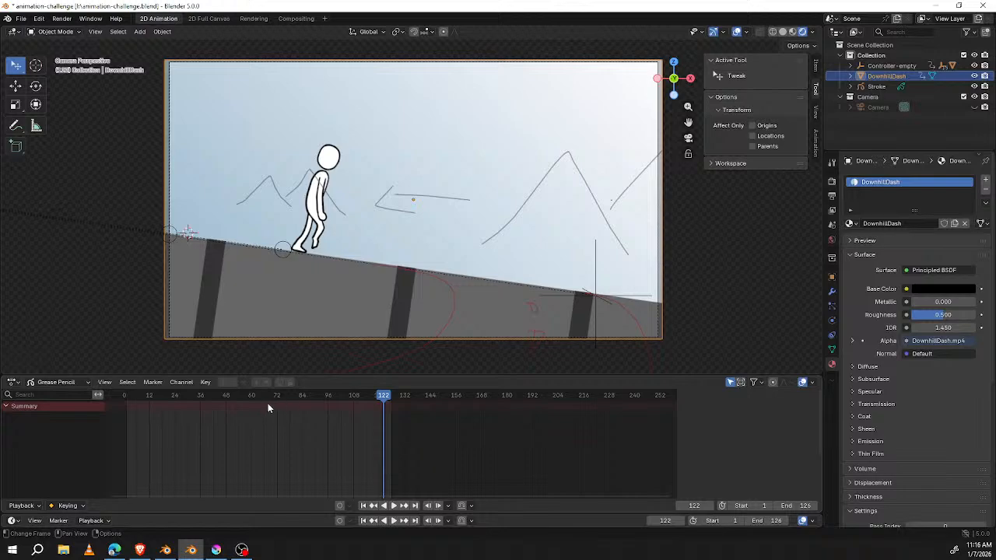
Step: Return the animation to frame 0 and select the controller empty in the scene outside the camera view
drag(283, 398, 125, 386)
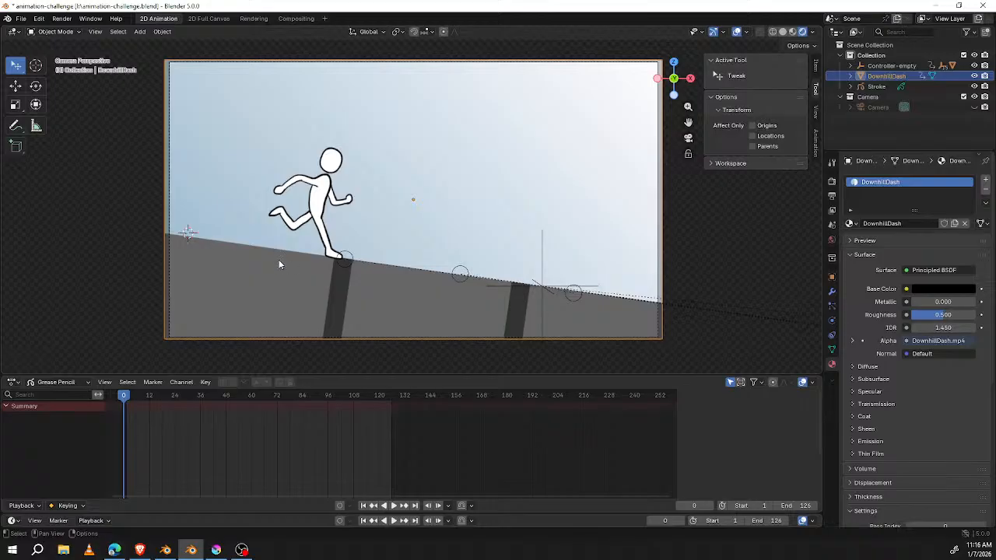
scroll(278, 259, down, 1)
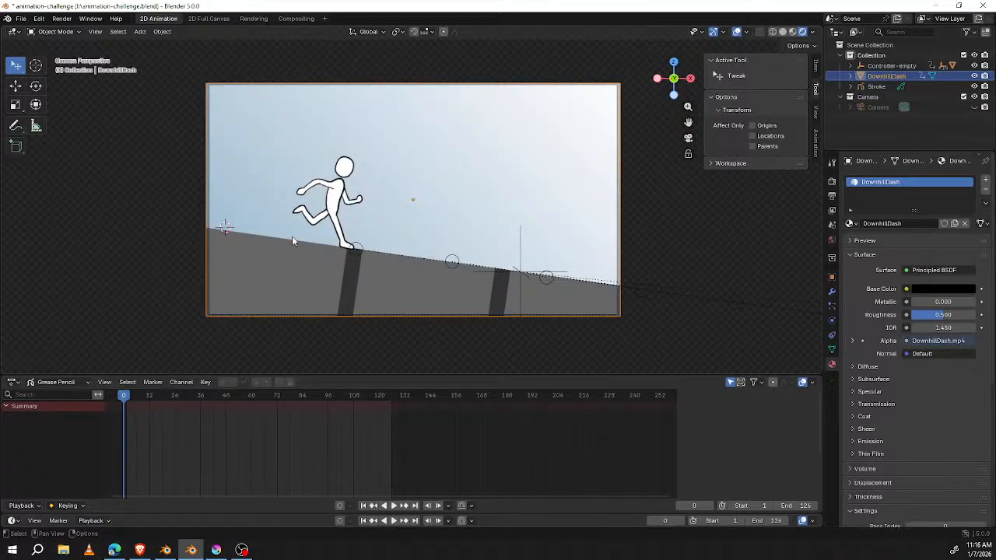
middle_drag(333, 237, 383, 279)
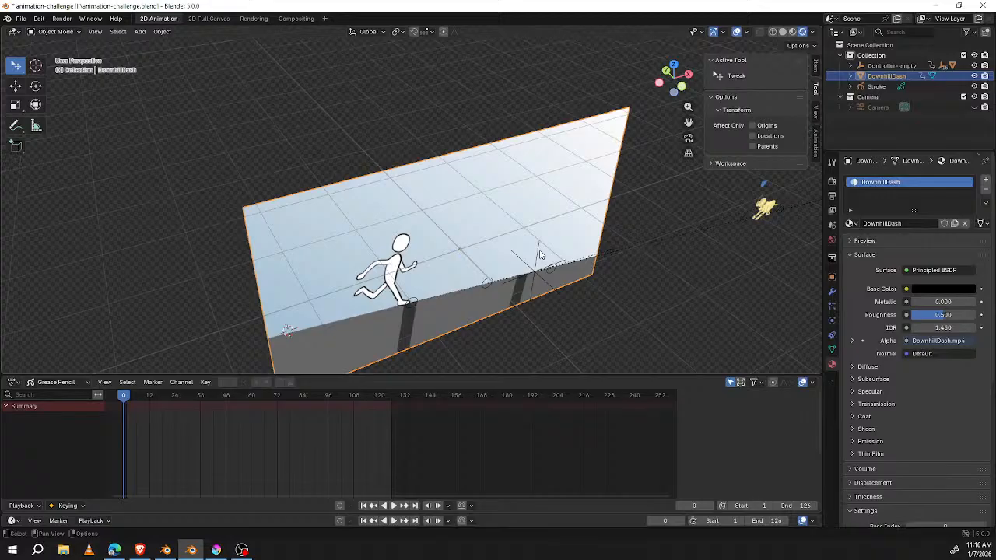
scroll(537, 255, down, 4)
click(490, 237)
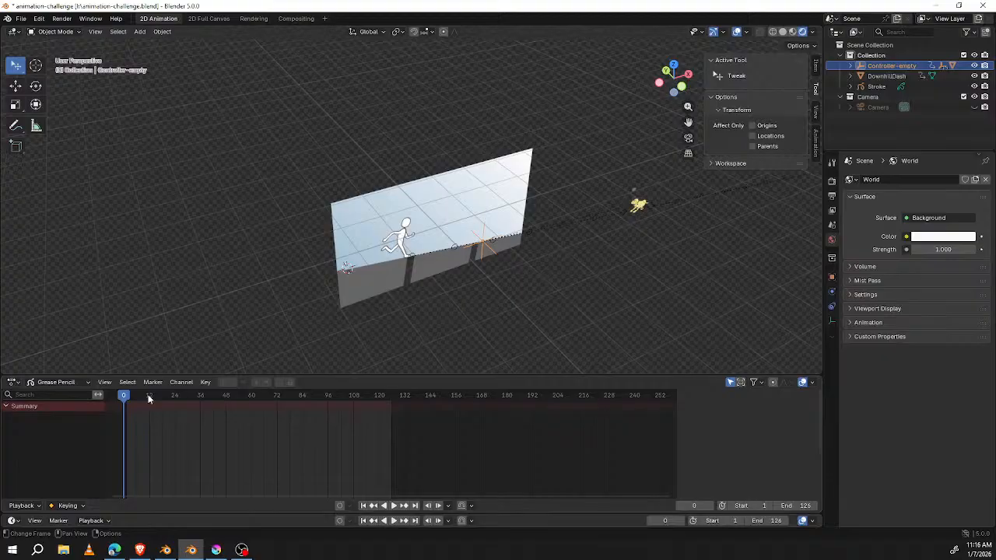
Step: Scrub through the early frames to examine the controller empty's motion, and return to the camera view at frame 0
key(KP_Decimal)
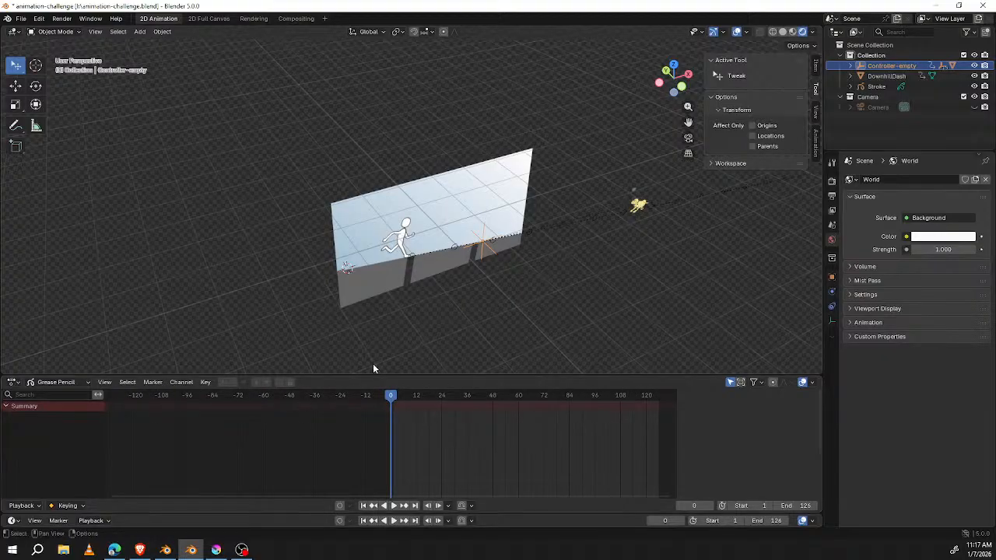
scroll(448, 297, up, 5)
scroll(449, 297, down, 2)
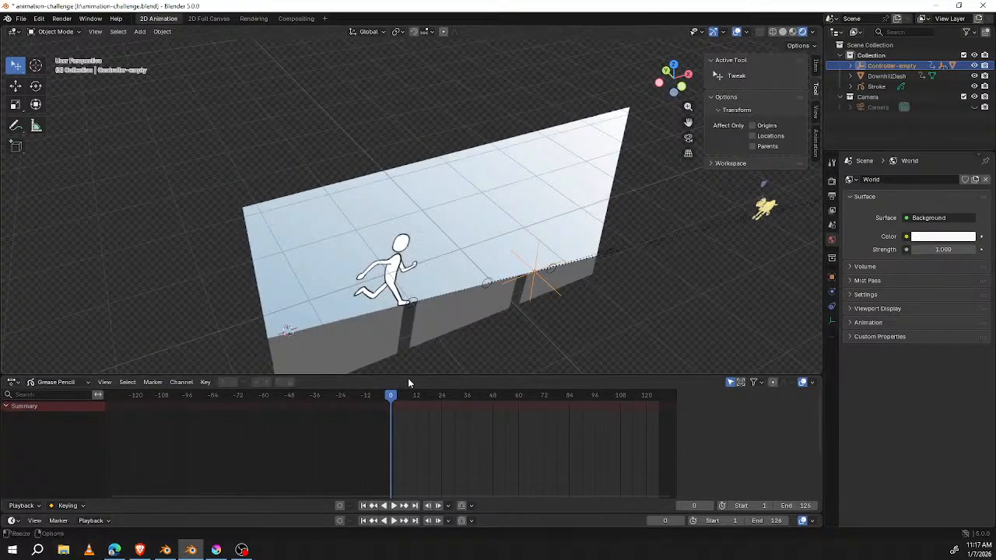
drag(394, 398, 465, 398)
mouse_move(451, 400)
mouse_down()
mouse_move(378, 396)
mouse_move(472, 396)
mouse_move(390, 387)
mouse_up()
key(KP_0)
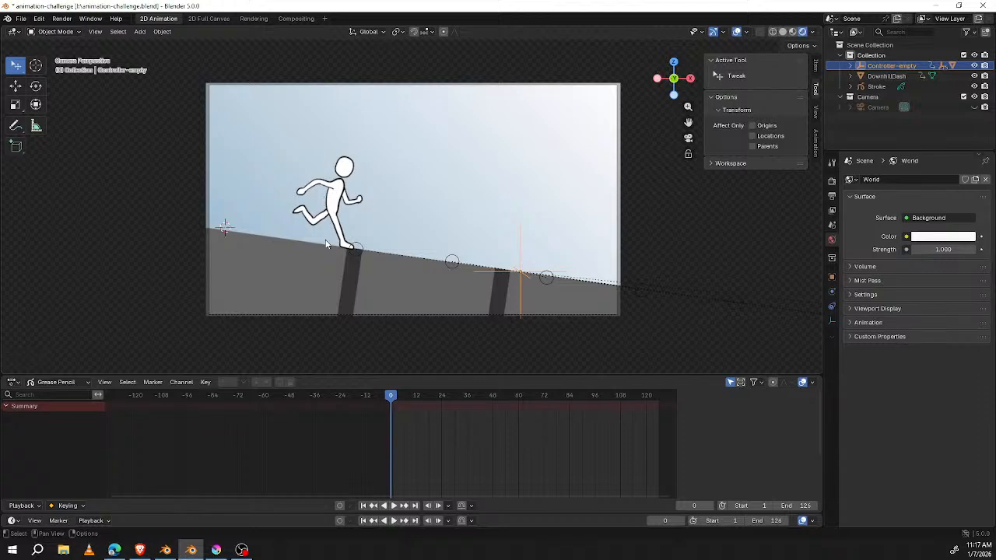
Step: Review the animation up to frame 38 through the camera and return to frame 0
key(space)
drag(401, 397, 426, 400)
key(space)
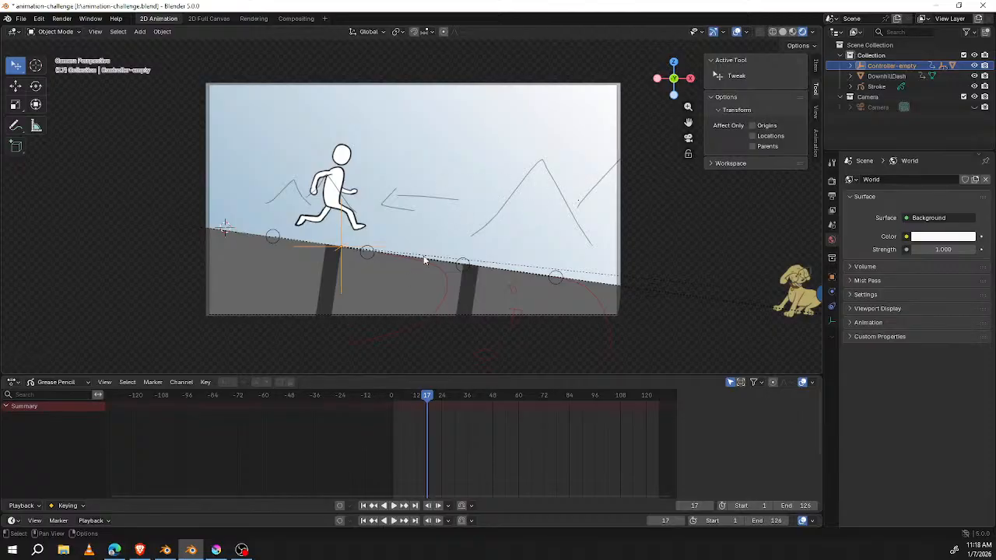
drag(430, 398, 471, 397)
scroll(576, 297, up, 3)
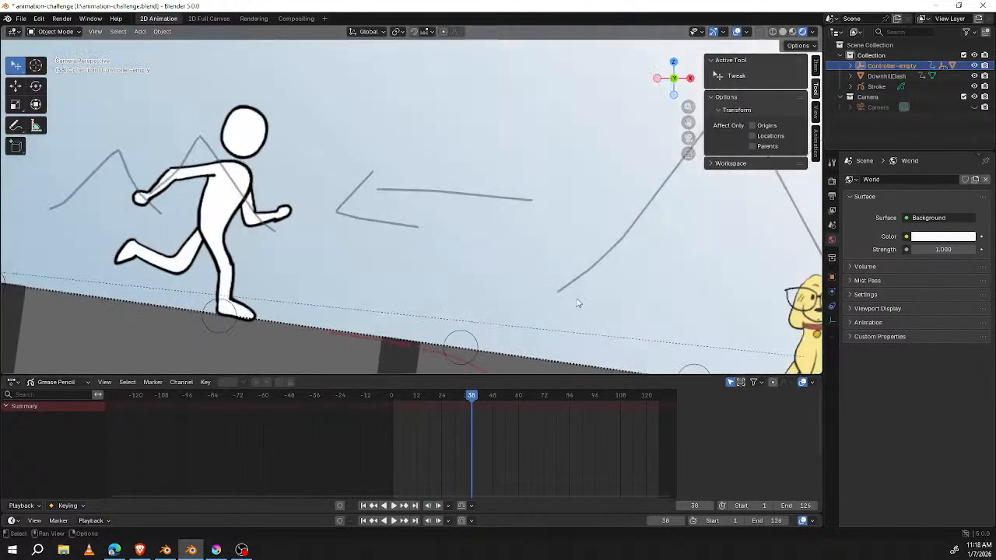
mouse_move(472, 398)
mouse_down()
mouse_move(458, 398)
mouse_move(536, 402)
mouse_move(394, 382)
mouse_up()
key(Left)
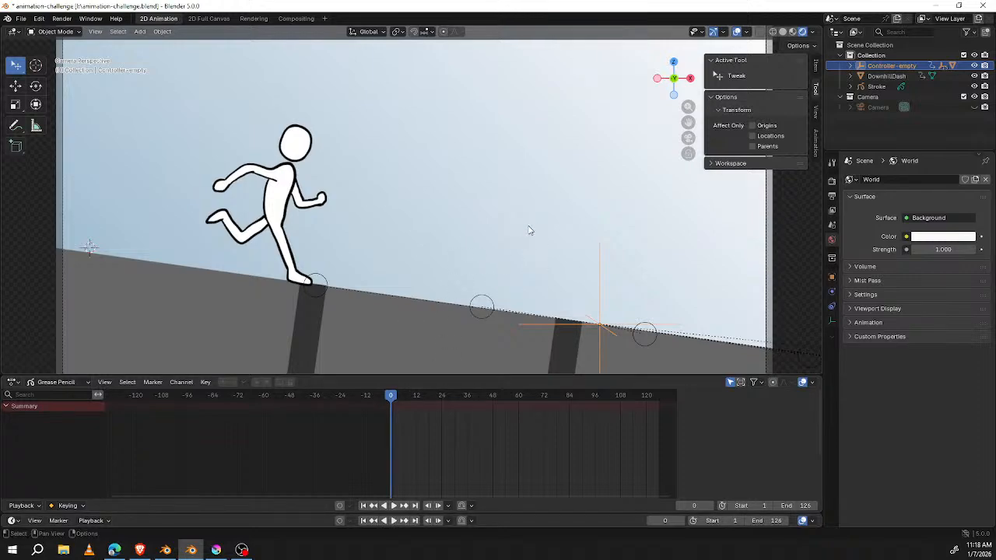
key(KP_0)
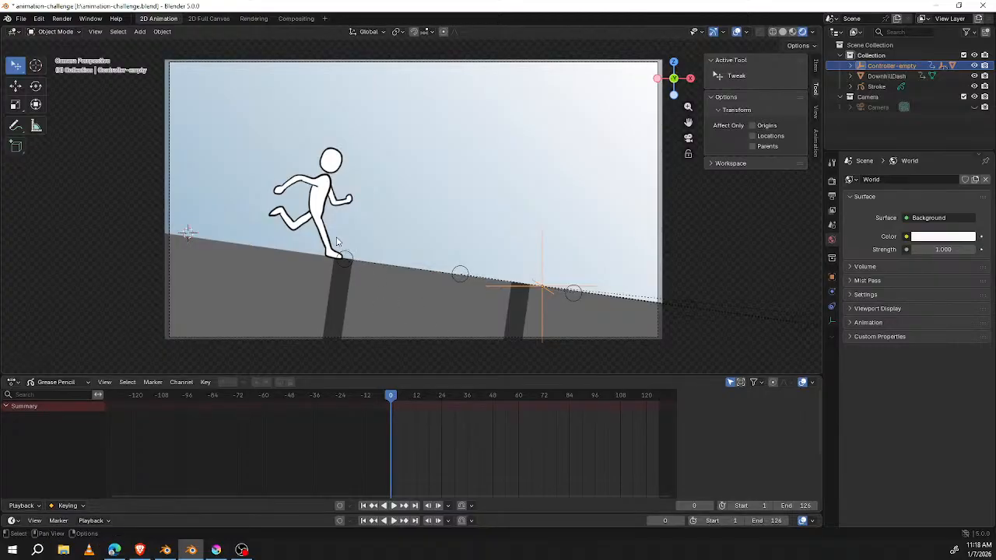
Step: Scrub the animation to its final frame, 126, and go back to frame 1
drag(389, 394, 659, 400)
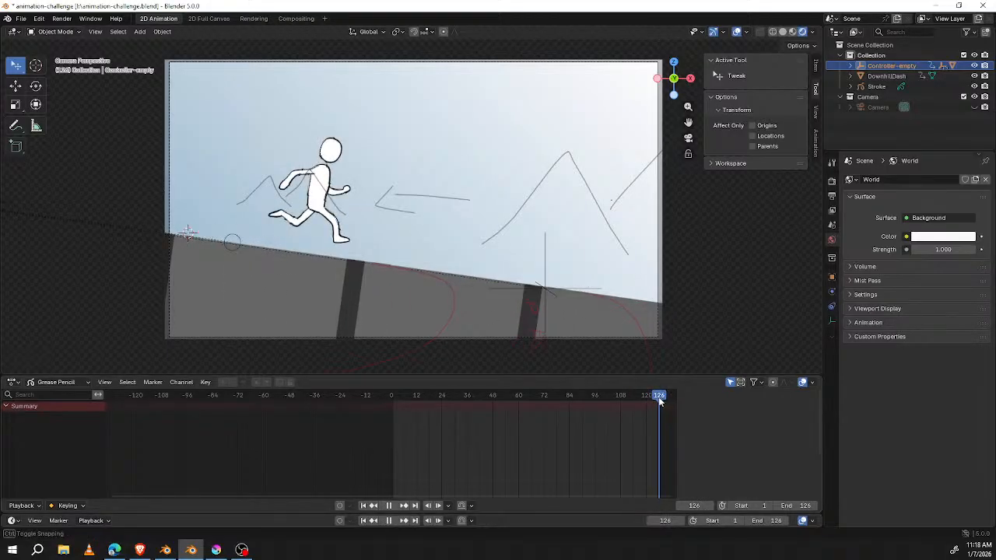
click(661, 396)
drag(660, 397, 394, 395)
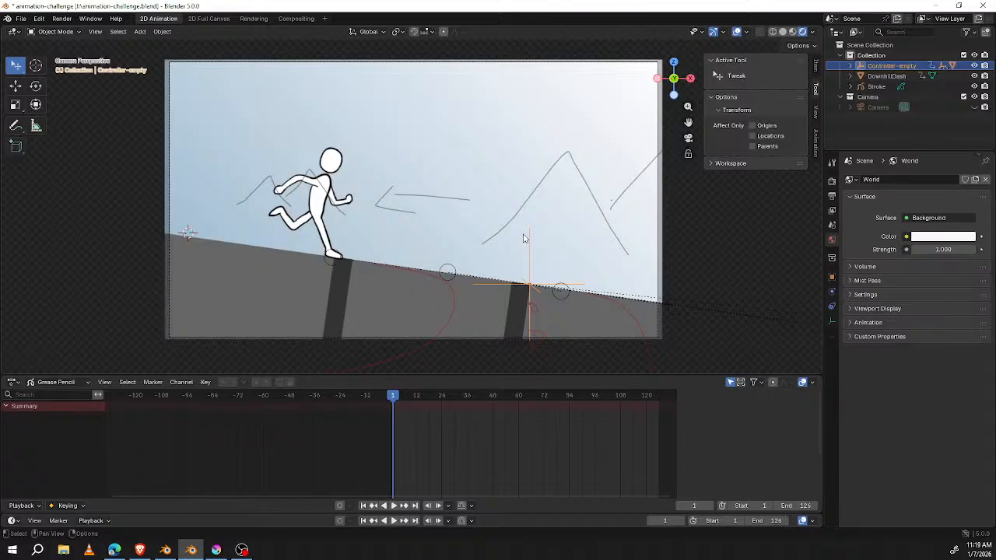
Step: View the scene at an angle outside the camera and select the DownhillDash video plane
scroll(531, 225, down, 2)
scroll(532, 228, up, 2)
middle_drag(532, 228, 491, 216)
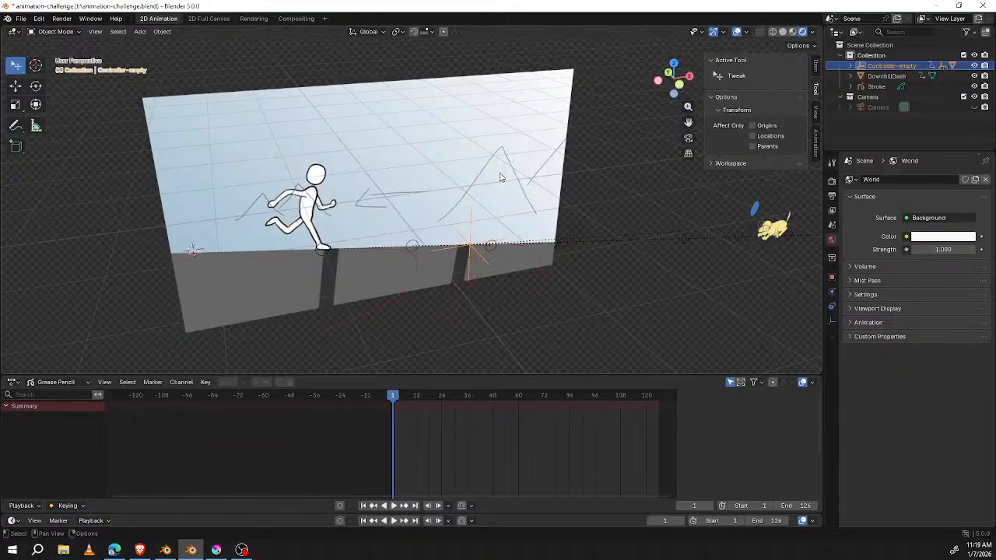
click(267, 99)
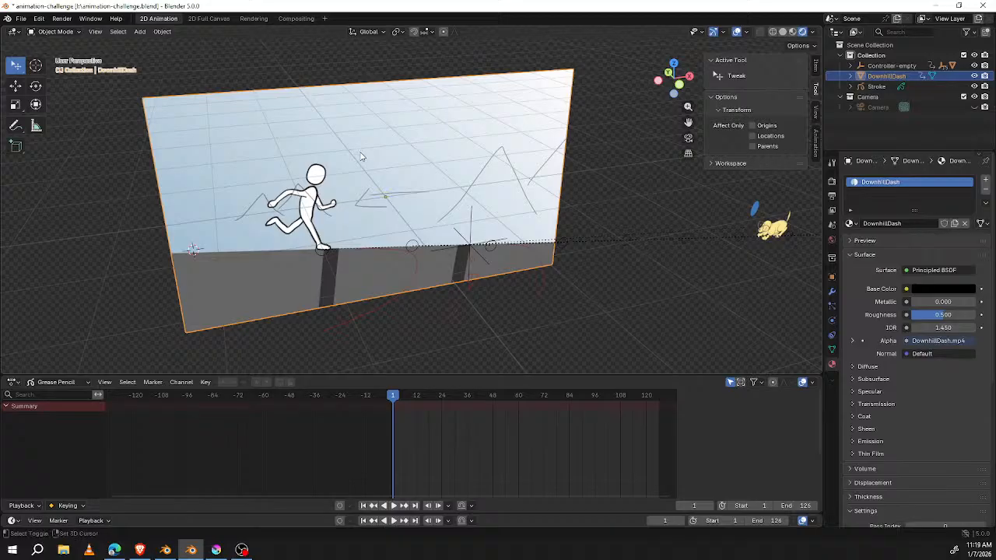
Step: Examine the options for adding an image as a mesh plane without adding one
key(shift+a)
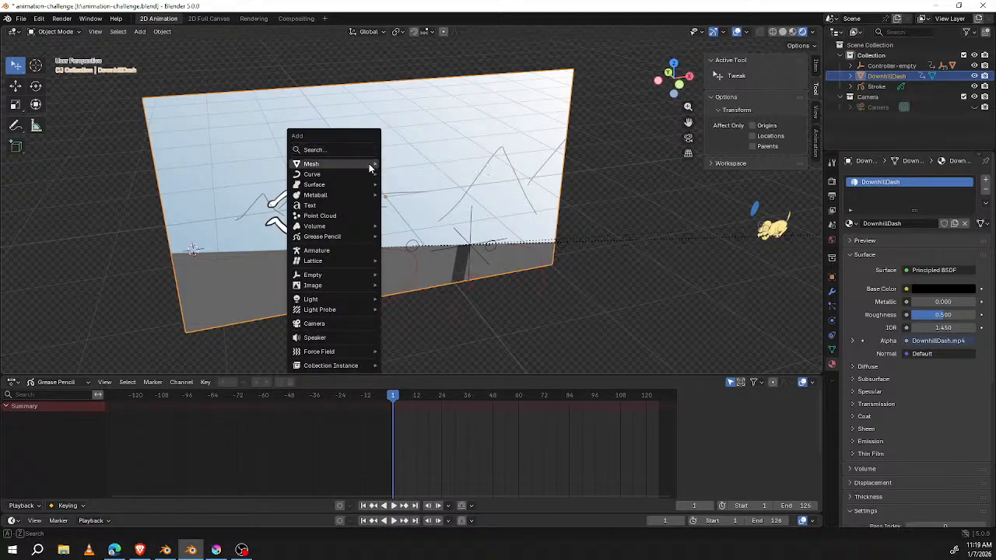
mouse_move(369, 164)
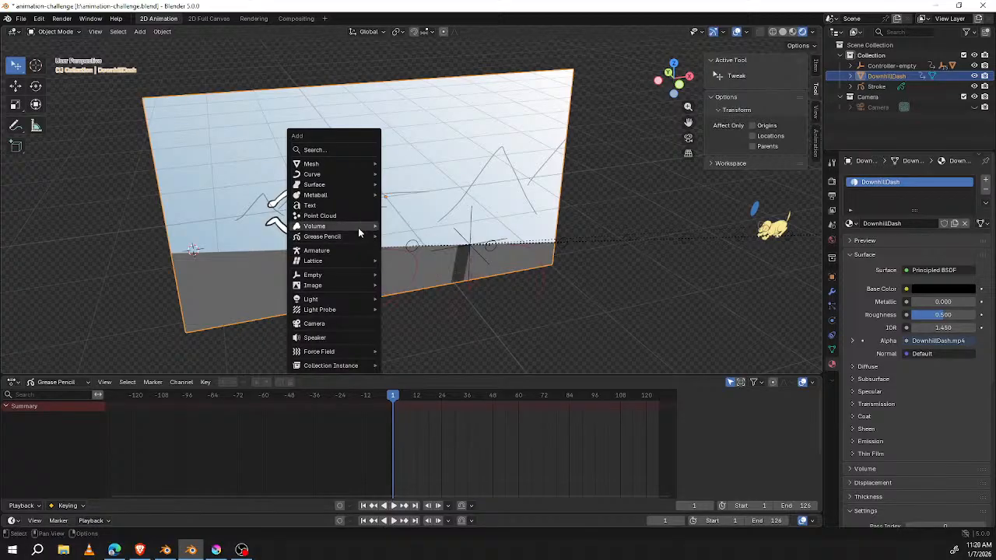
mouse_move(360, 230)
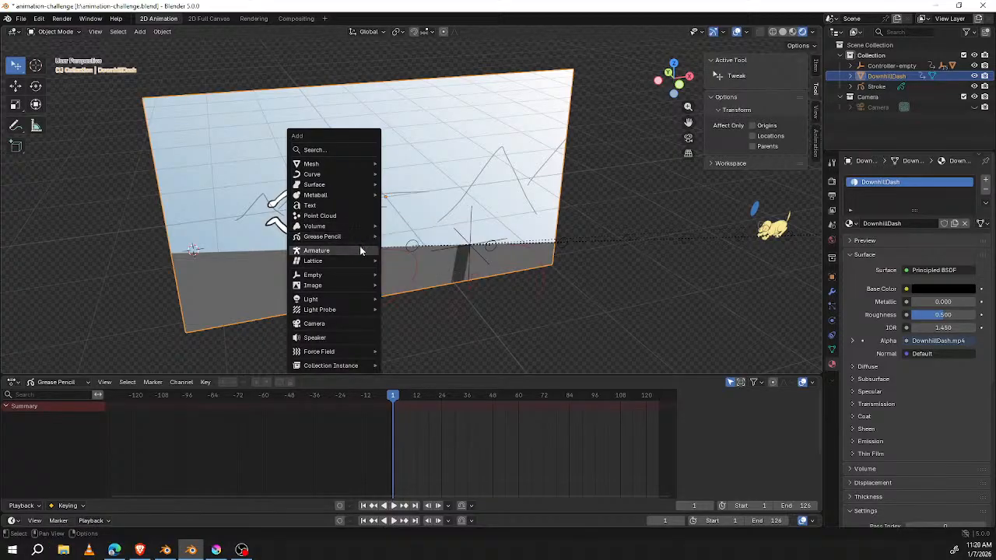
mouse_move(350, 277)
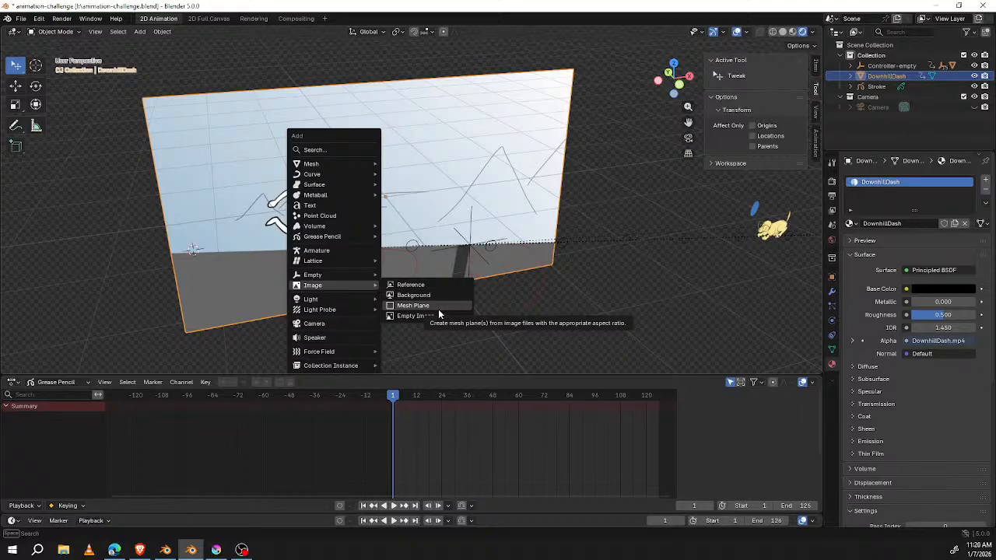
key(Escape)
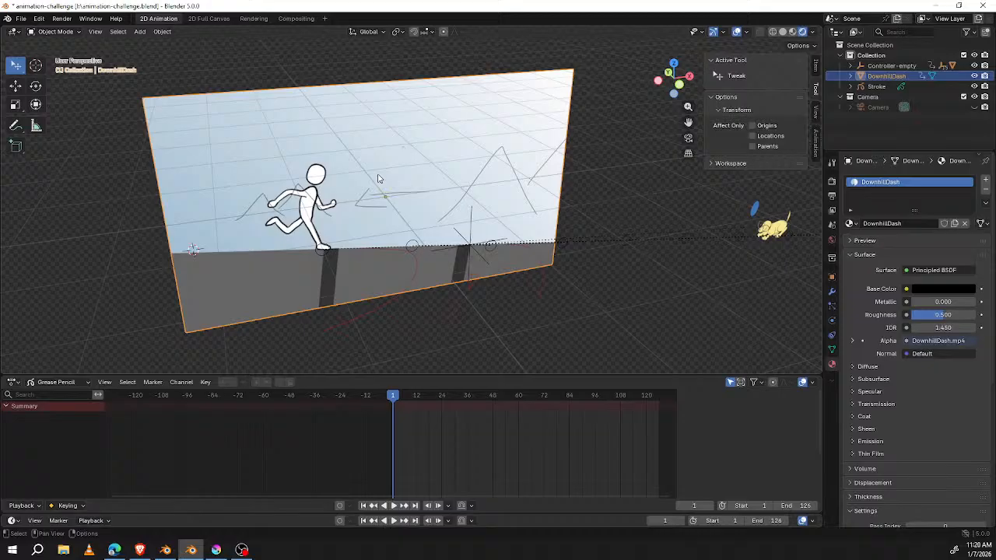
Step: Play the animation in camera view while toggling the visibility of the scene objects and their collection to see each element's contribution
key(KP_0)
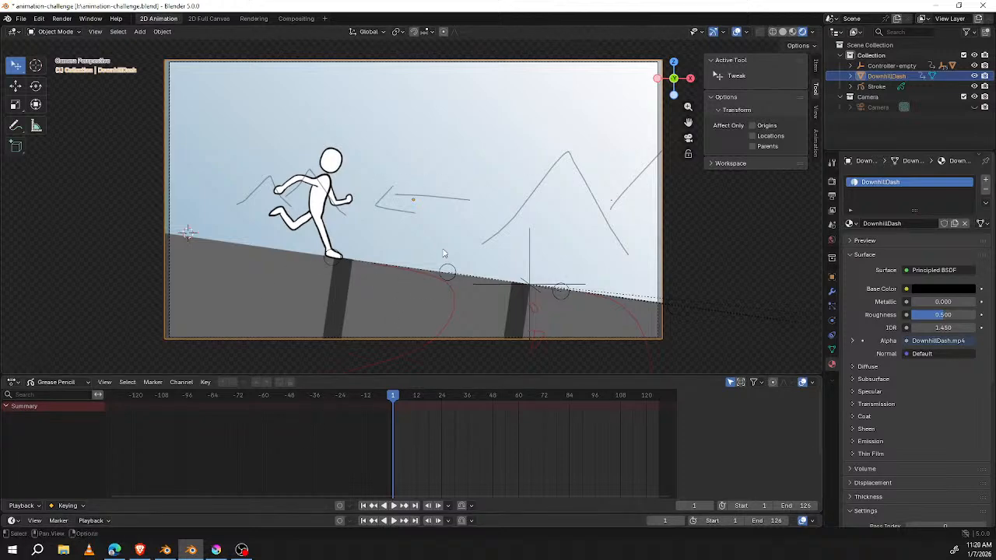
scroll(443, 252, down, 2)
key(space)
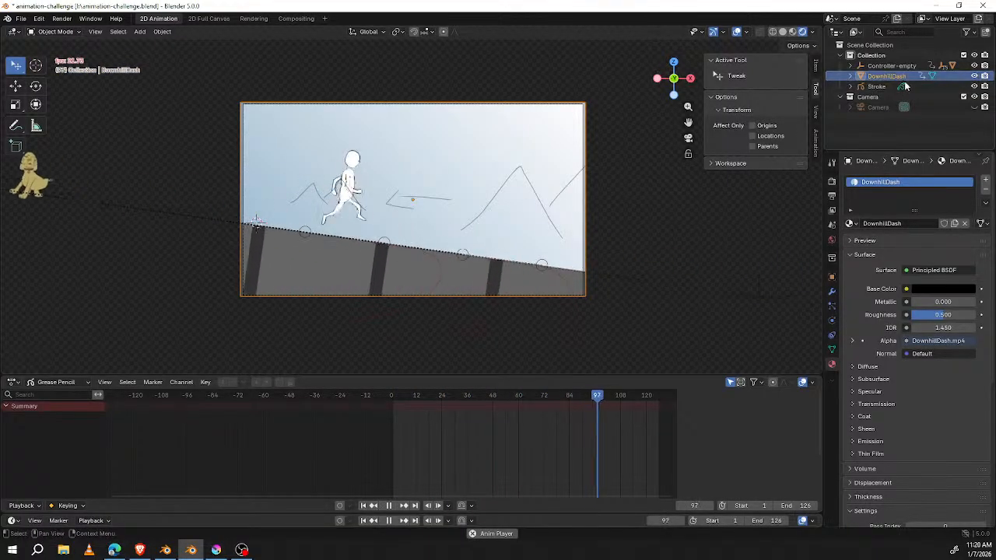
click(974, 76)
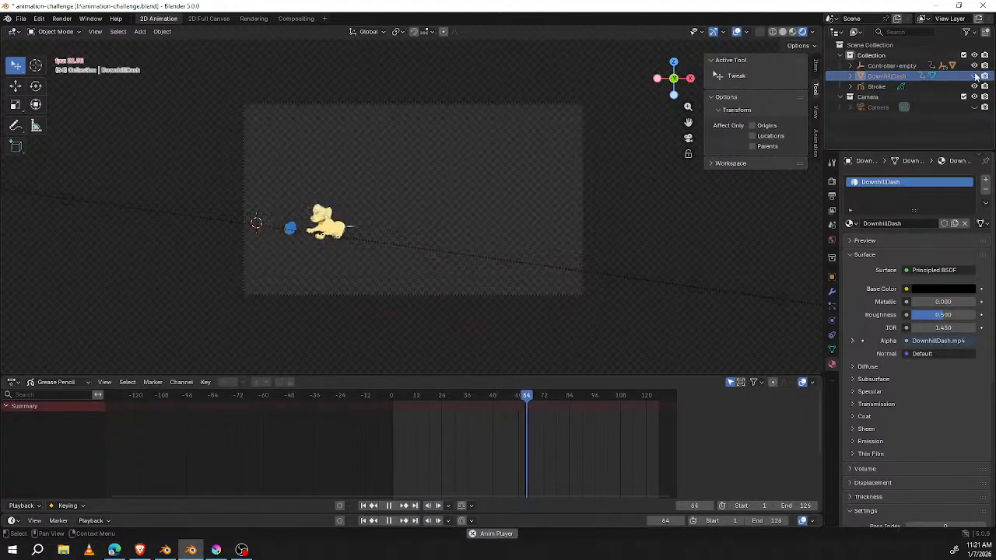
click(975, 76)
click(975, 67)
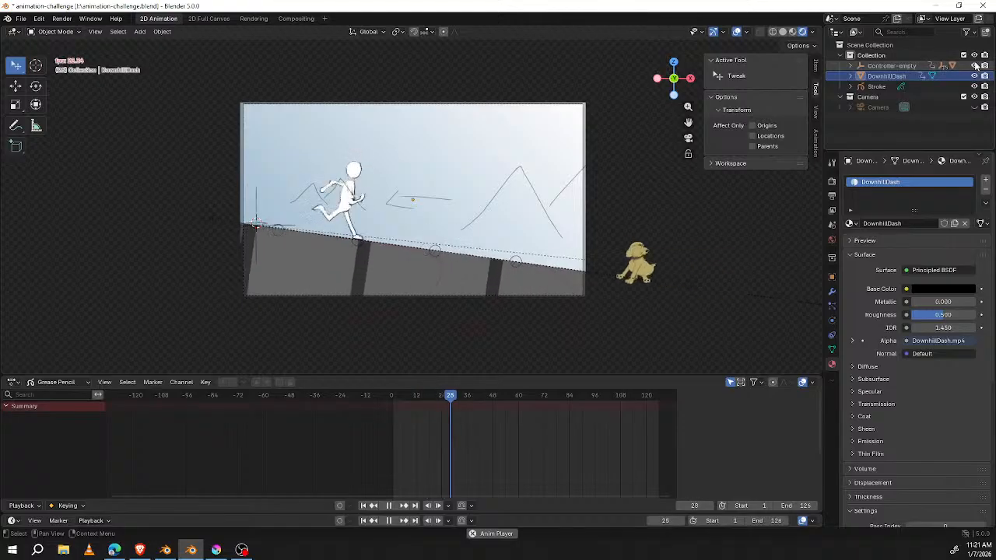
click(975, 55)
click(975, 55)
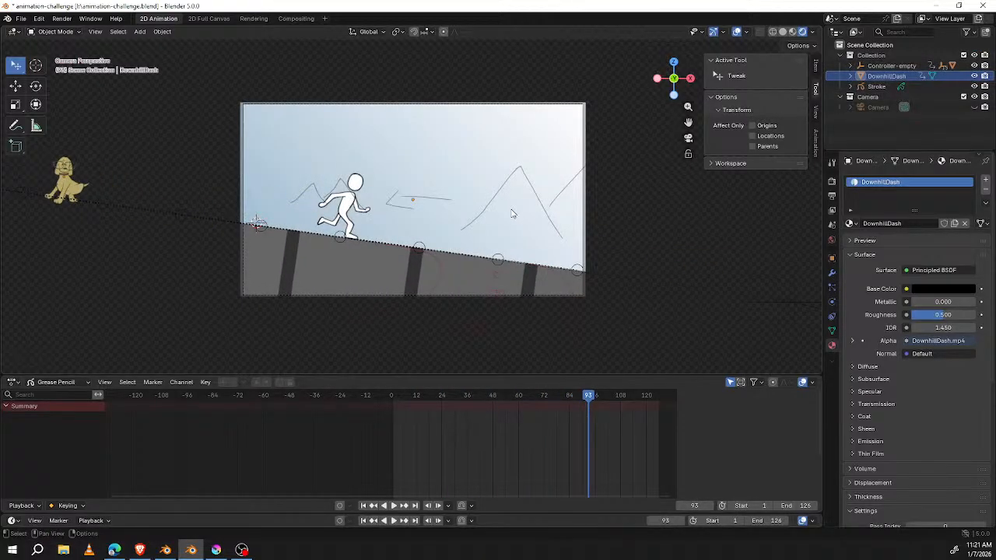
Step: Go to frame 38 and select the dog's image sequence plane in the scene
drag(593, 396, 471, 395)
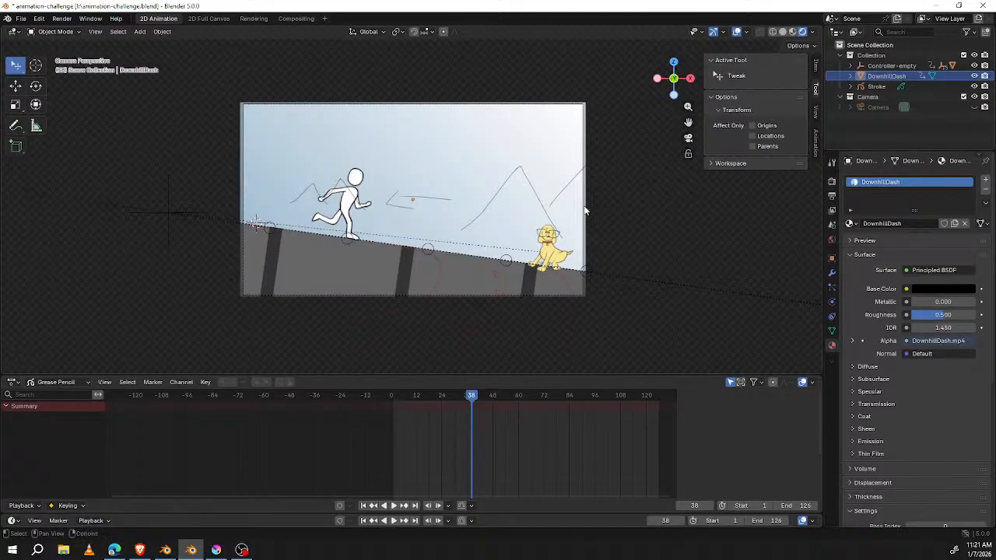
key(ctrl+Tab)
click(498, 215)
click(548, 235)
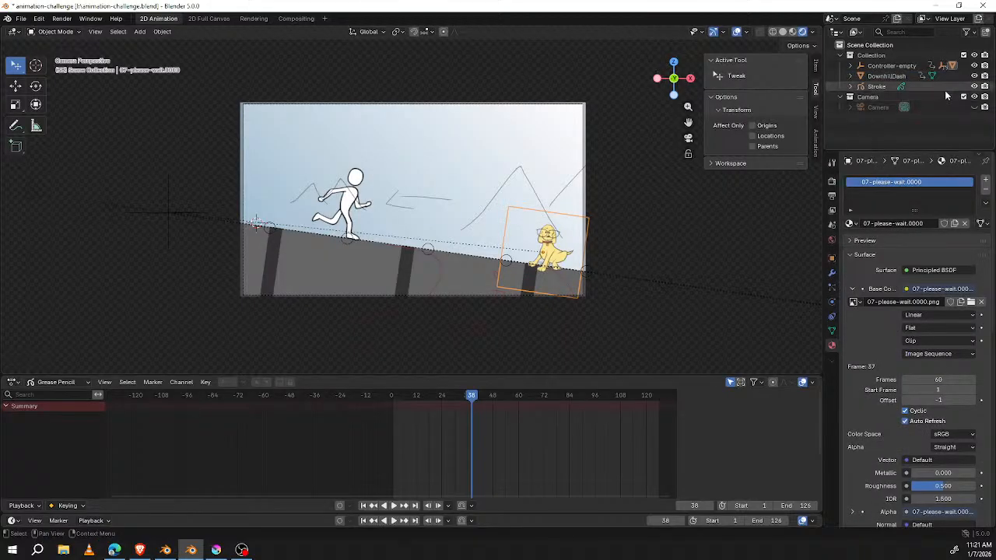
Step: Select the Camera collection and make its Camera object visible in the viewport
click(975, 107)
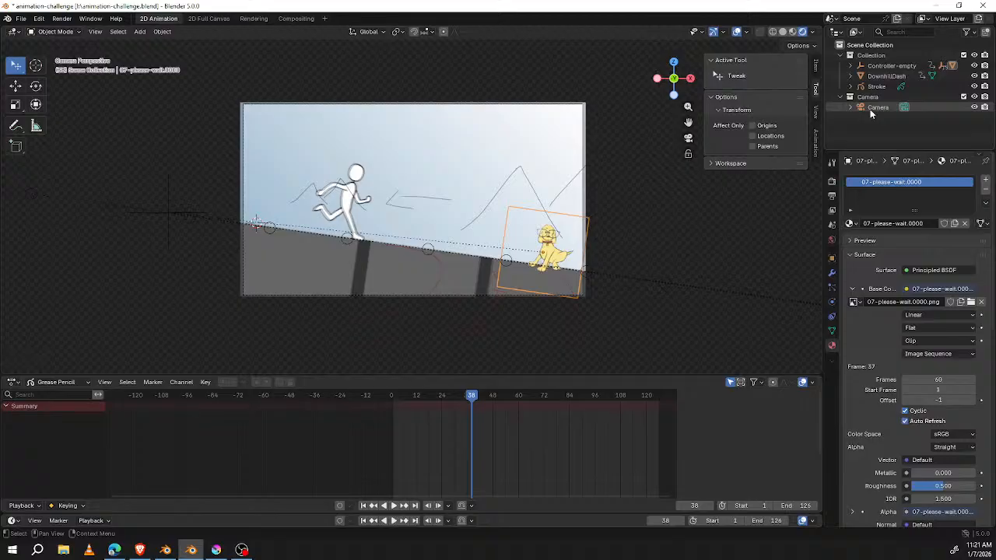
click(899, 98)
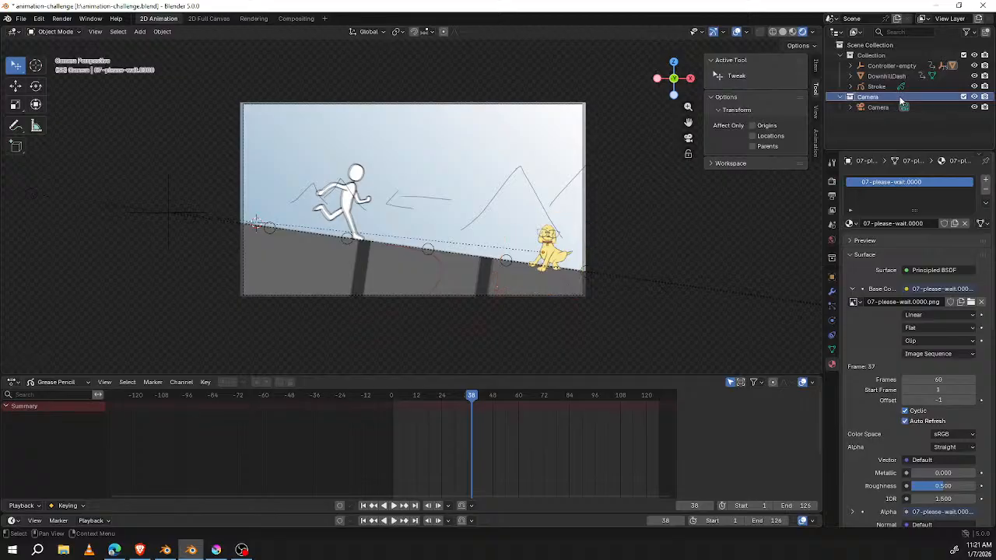
click(976, 98)
click(975, 98)
click(974, 107)
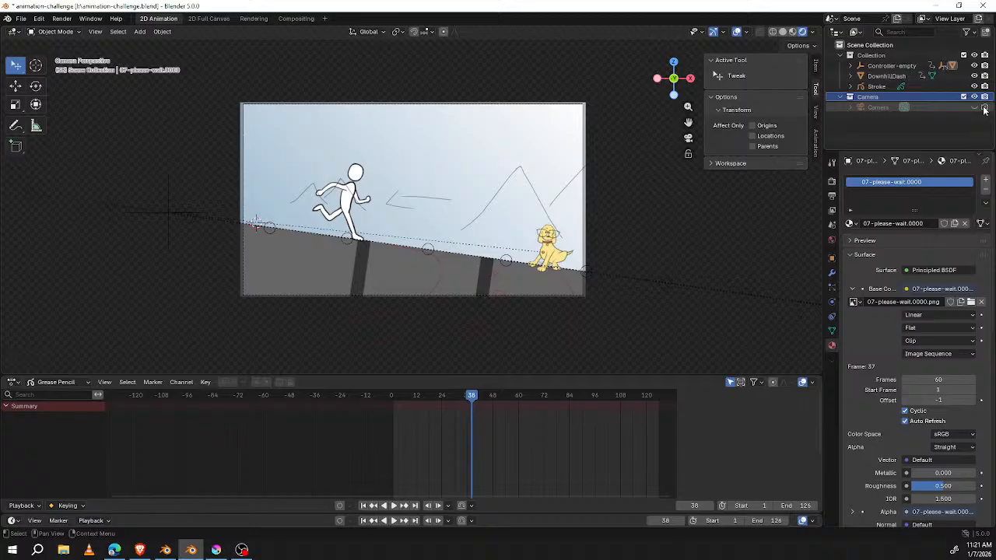
click(974, 107)
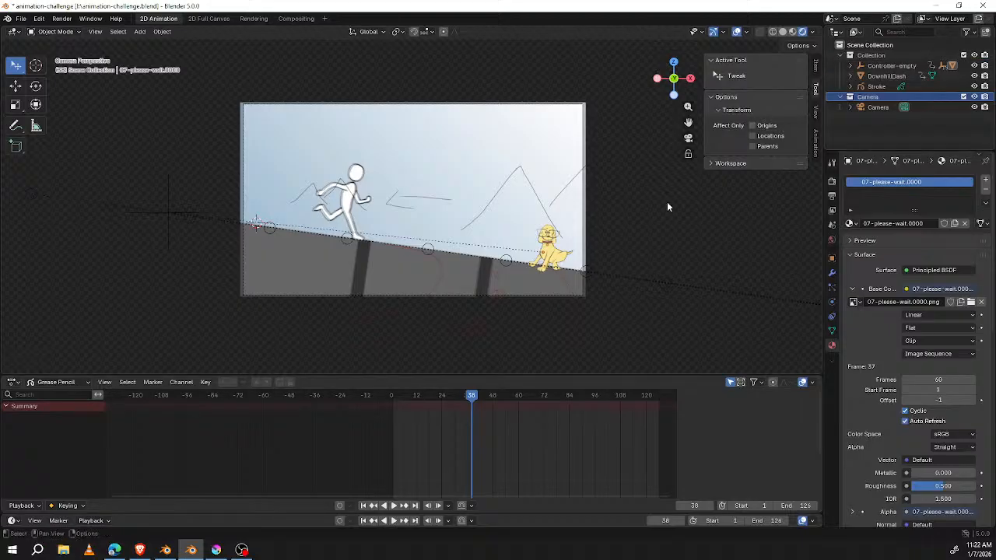
Step: Select the dog plane and the DownhillDash video plane in turn and expand their hierarchies to see where each sits in the scene
click(558, 237)
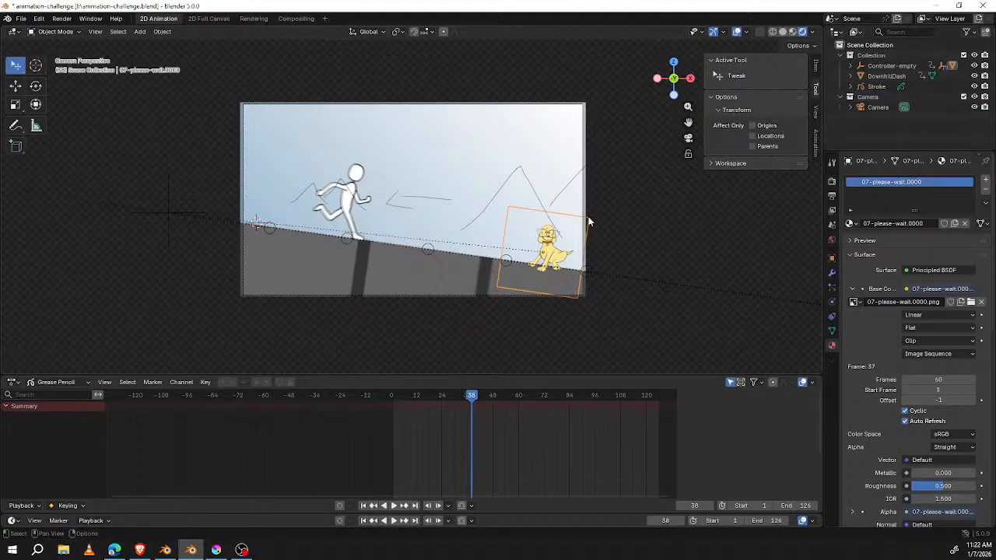
click(354, 190)
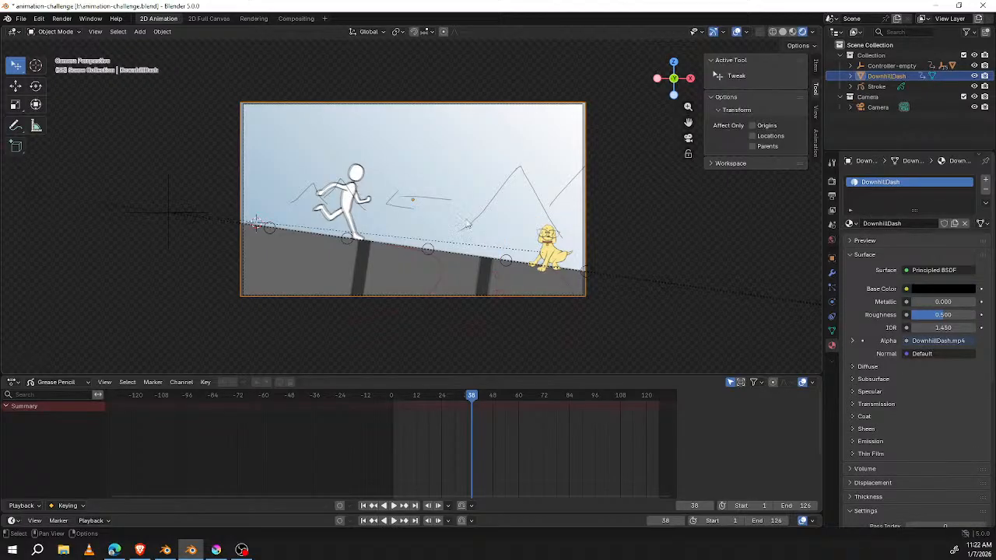
click(851, 77)
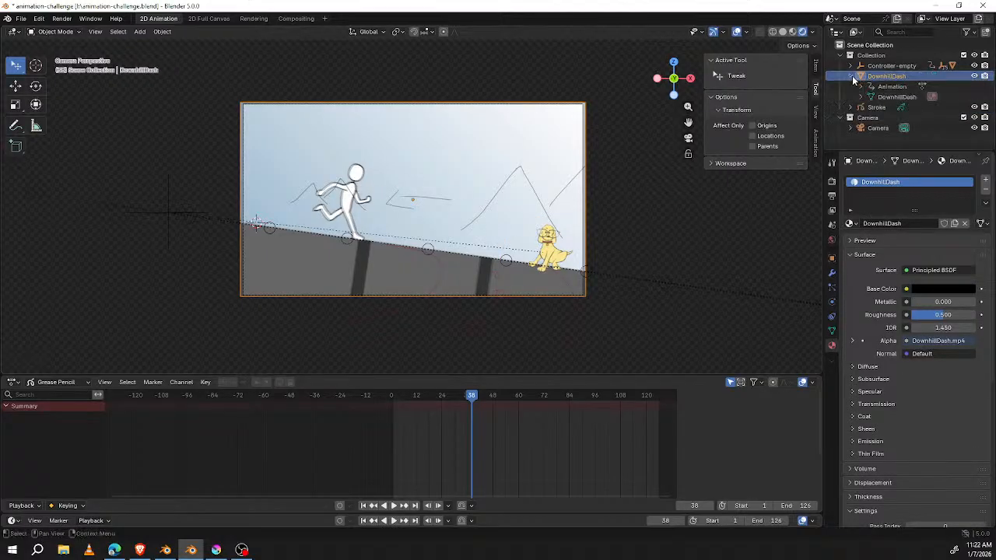
click(547, 242)
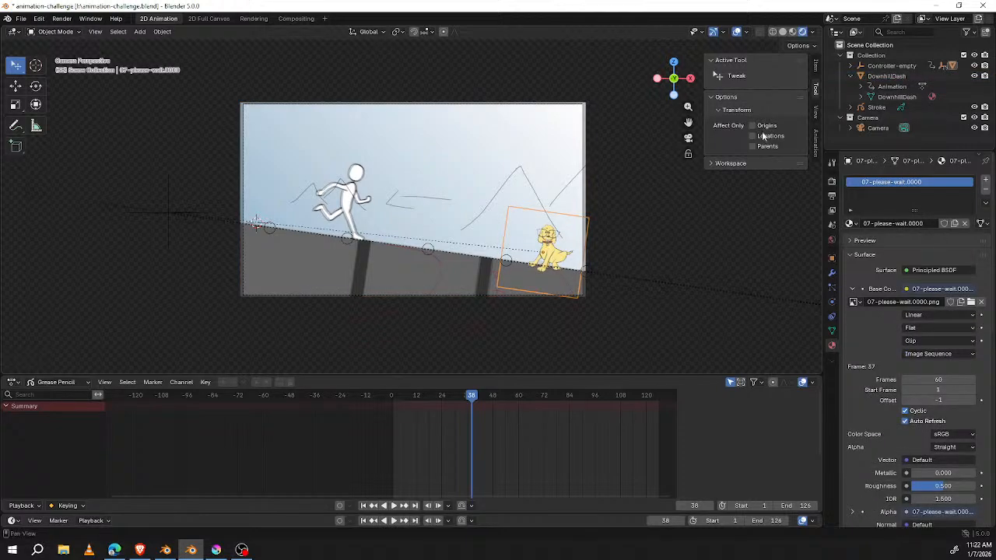
drag(916, 152, 916, 189)
click(851, 127)
key(period)
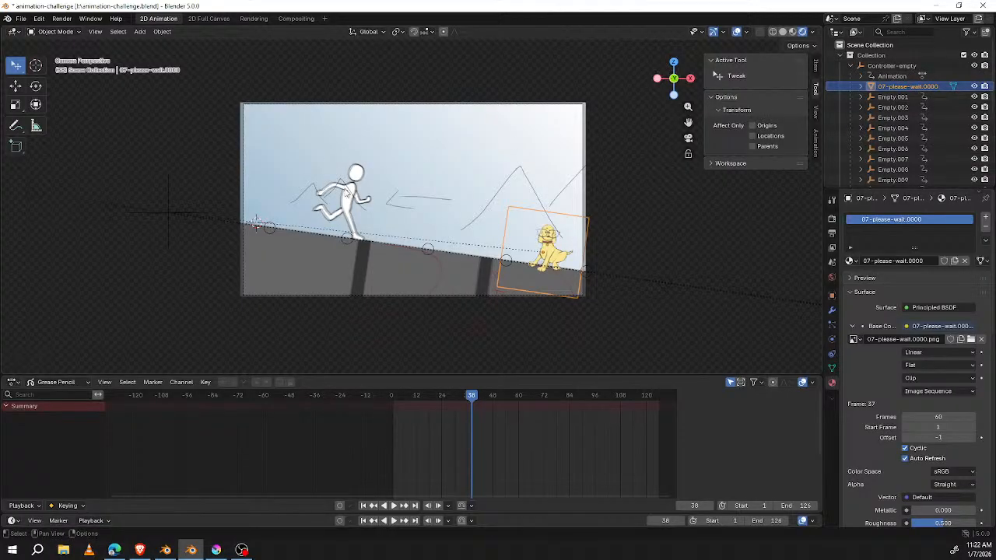
click(347, 194)
click(547, 244)
Step: Toggle the visibility of the dog plane and Controller-empty, leaving only the dog plane hidden, and go to frame 1
click(975, 87)
click(975, 88)
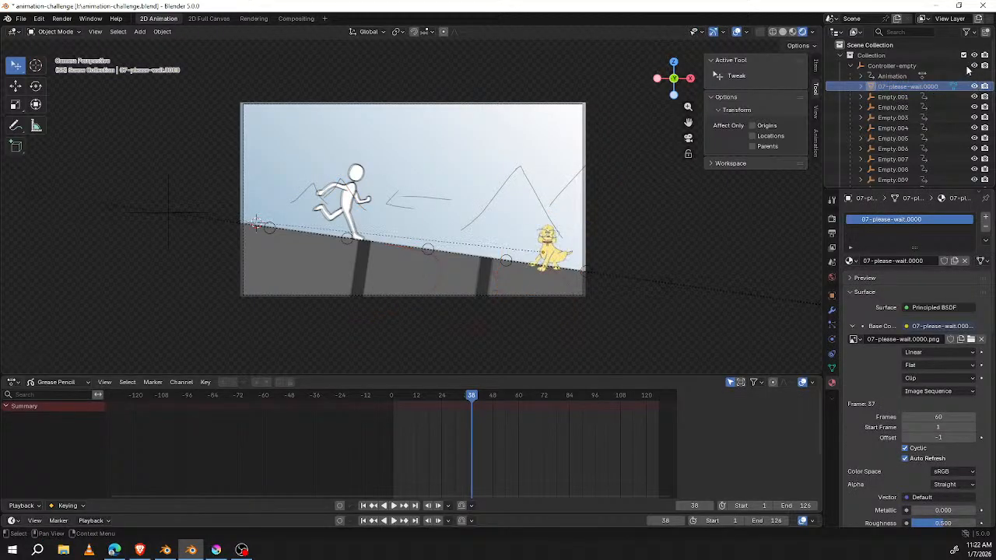
click(976, 66)
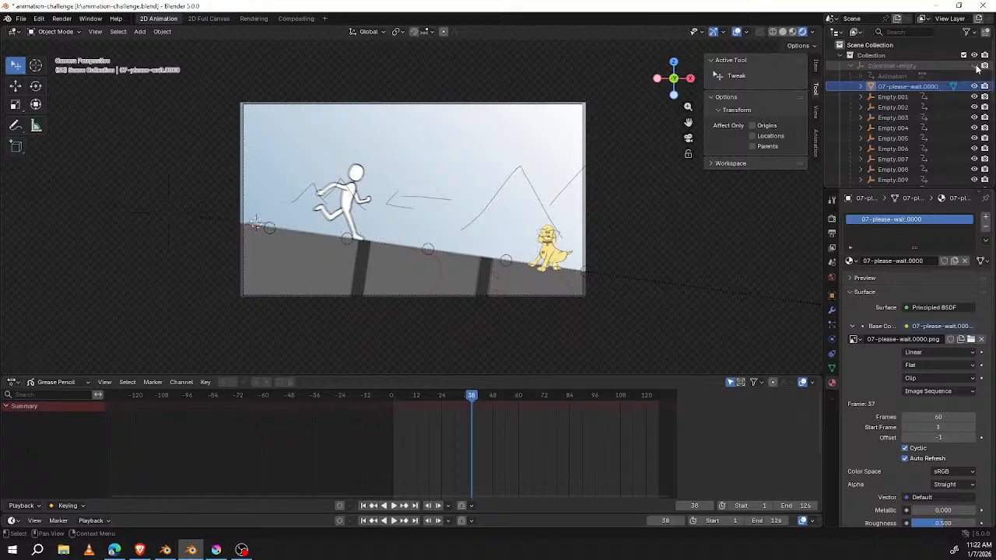
click(975, 66)
click(974, 86)
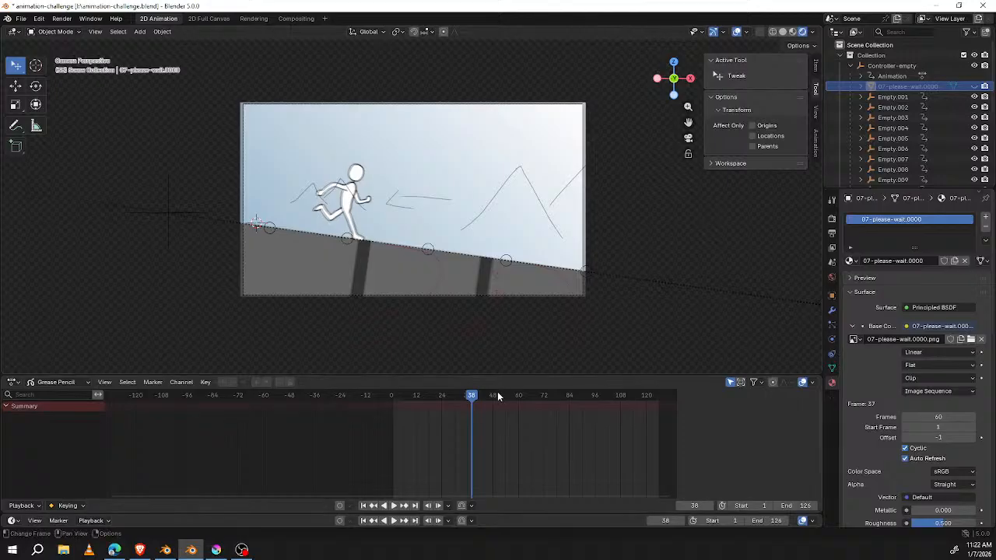
drag(477, 397, 394, 397)
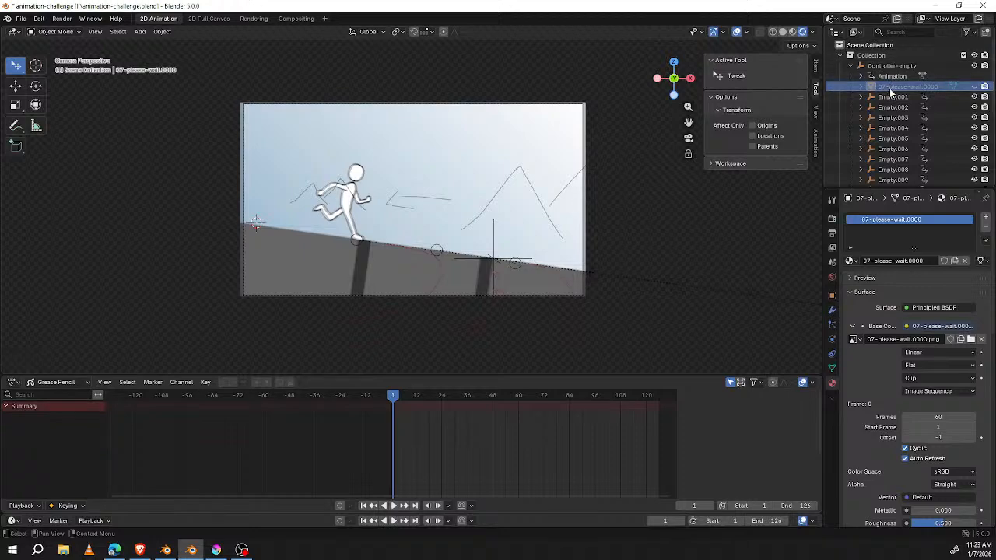
Step: Collapse the Controller-empty and DownhillDash hierarchies, play the animation without the dog, and return to frame 1
click(854, 66)
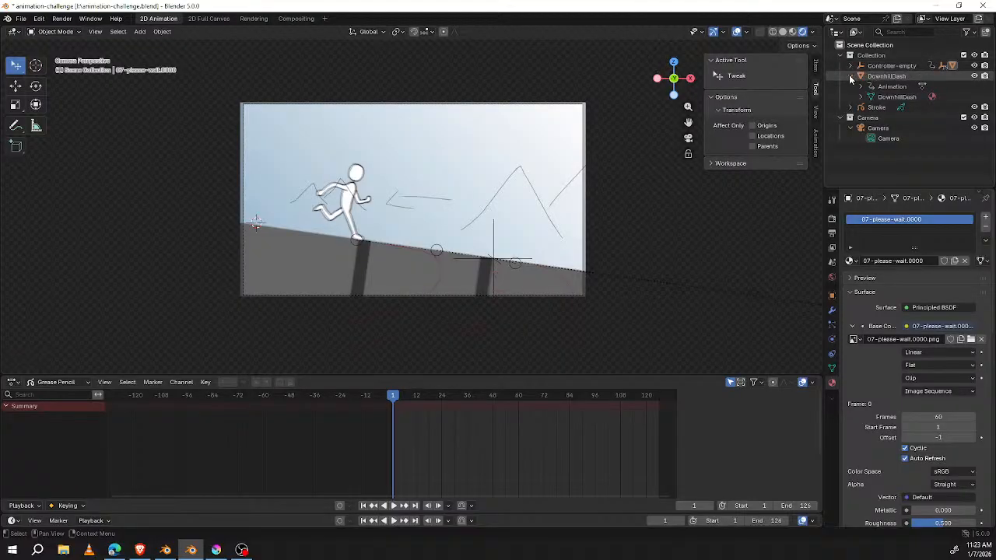
click(850, 76)
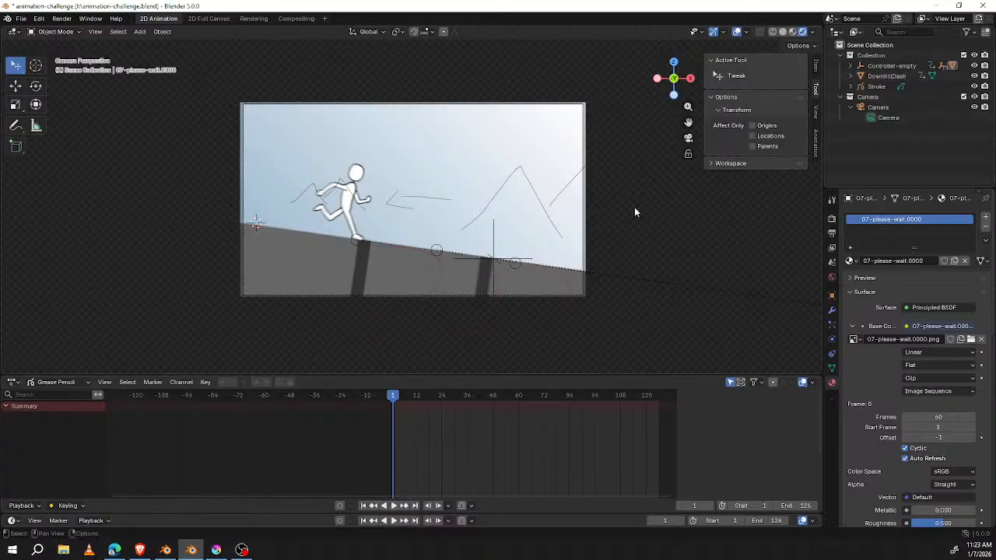
key(space)
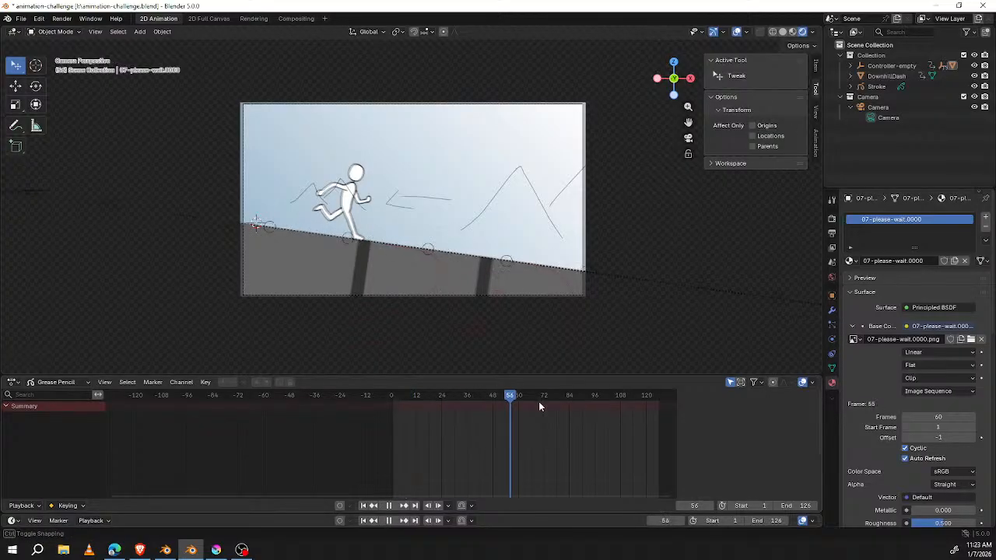
drag(356, 400, 393, 406)
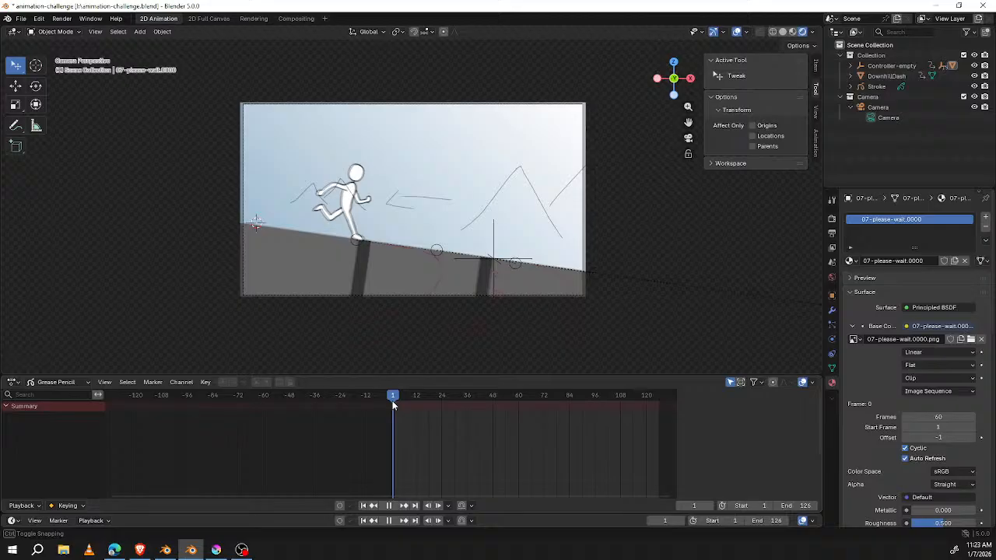
Step: Select the circular empty at the runner's front foot and examine its placement on the slope up close in camera view
middle_drag(519, 232, 534, 270)
shift+middle_drag(424, 280, 426, 216)
scroll(425, 217, up, 6)
scroll(424, 221, up, 2)
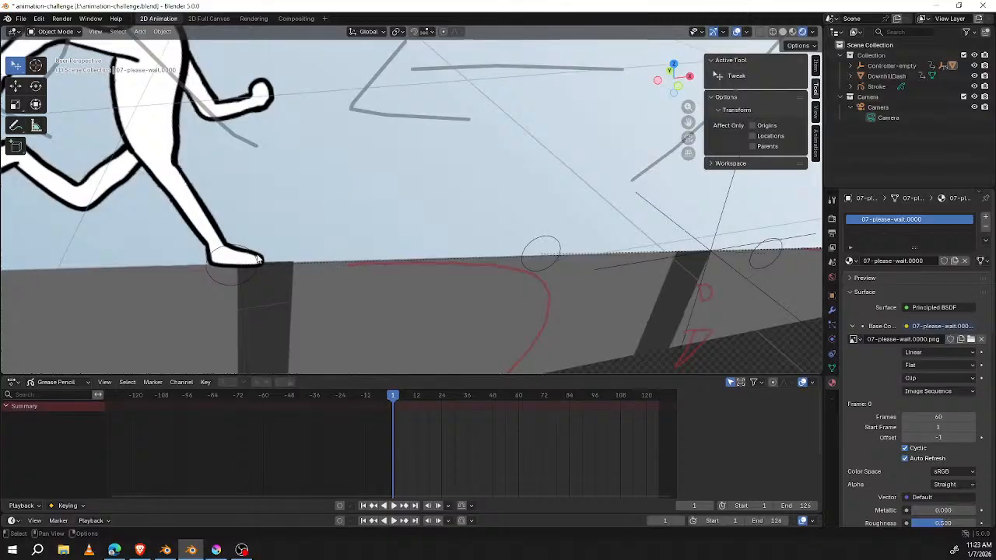
click(218, 249)
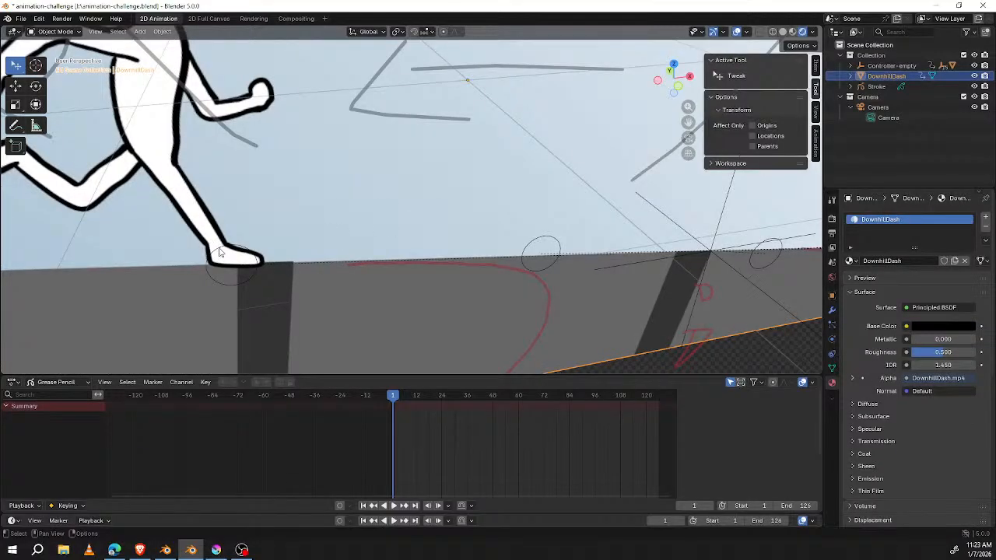
click(220, 252)
key(KP_0)
scroll(359, 249, up, 6)
scroll(360, 256, up, 1)
scroll(349, 276, down, 2)
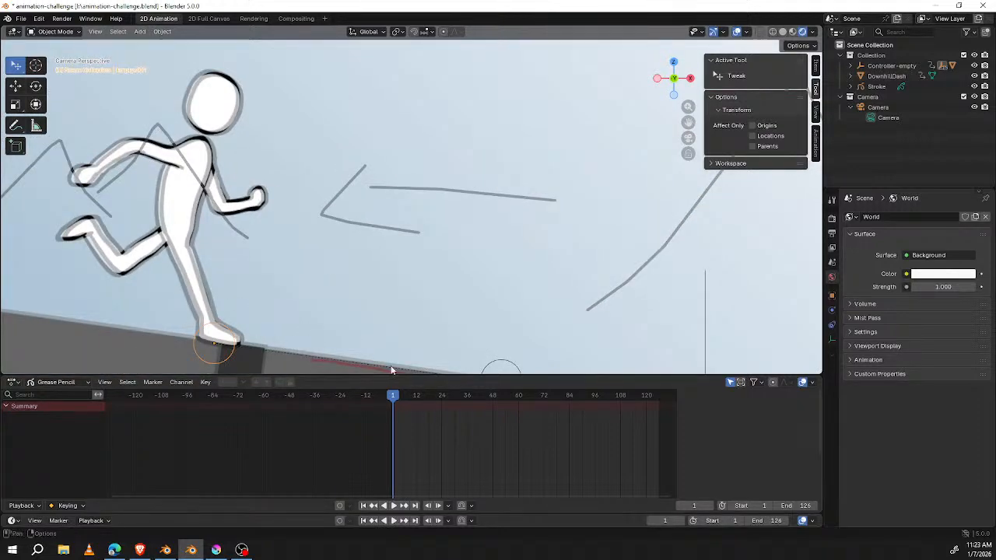
shift+middle_drag(463, 284, 466, 246)
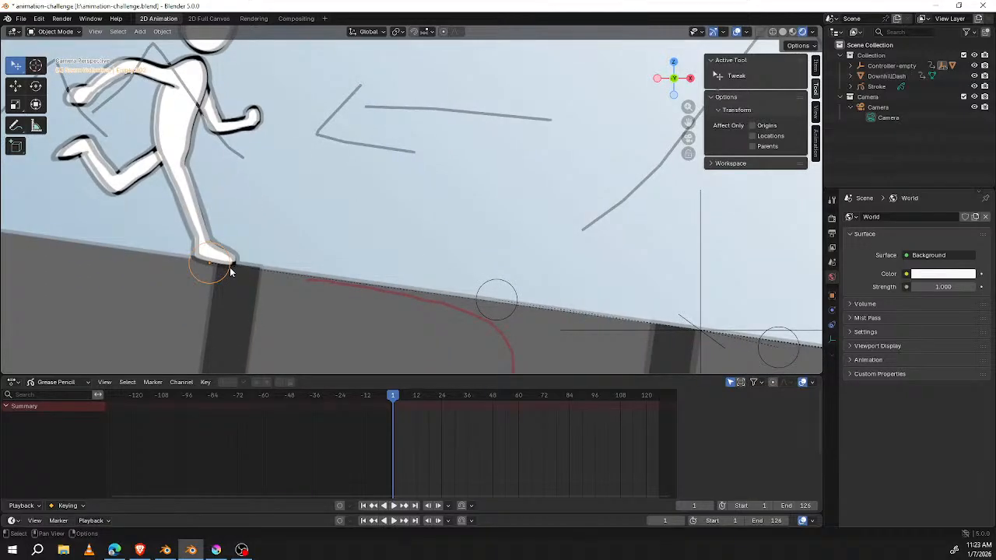
Step: Select the Controller-empty on the slope at frame -3 and scrub to frame -1 to check its movement
key(space)
drag(398, 397, 386, 397)
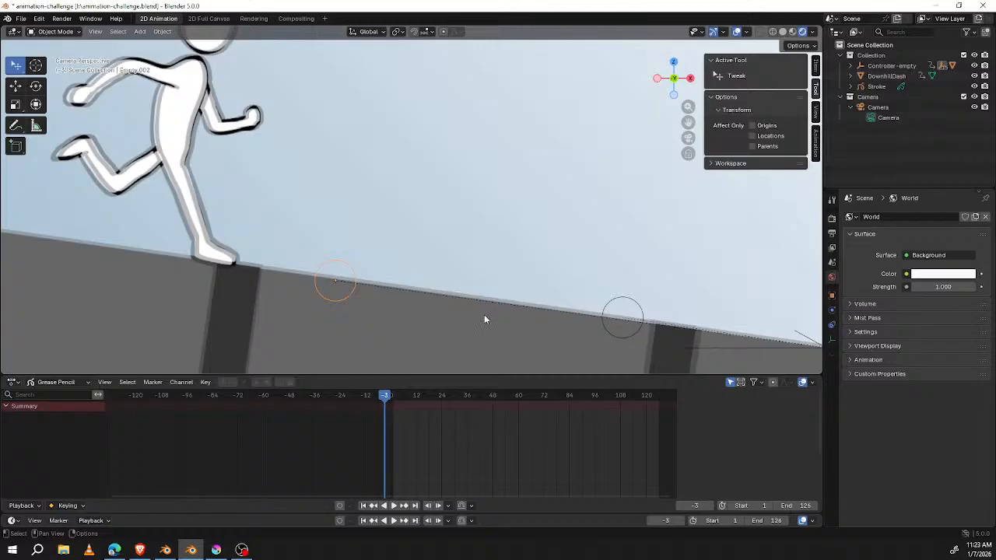
shift+middle_drag(484, 319, 366, 294)
click(716, 315)
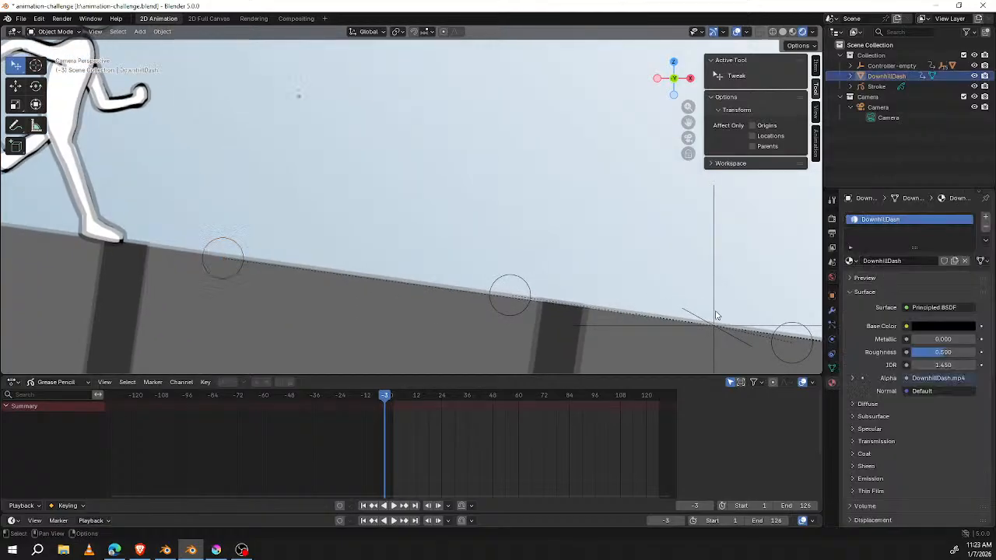
click(716, 324)
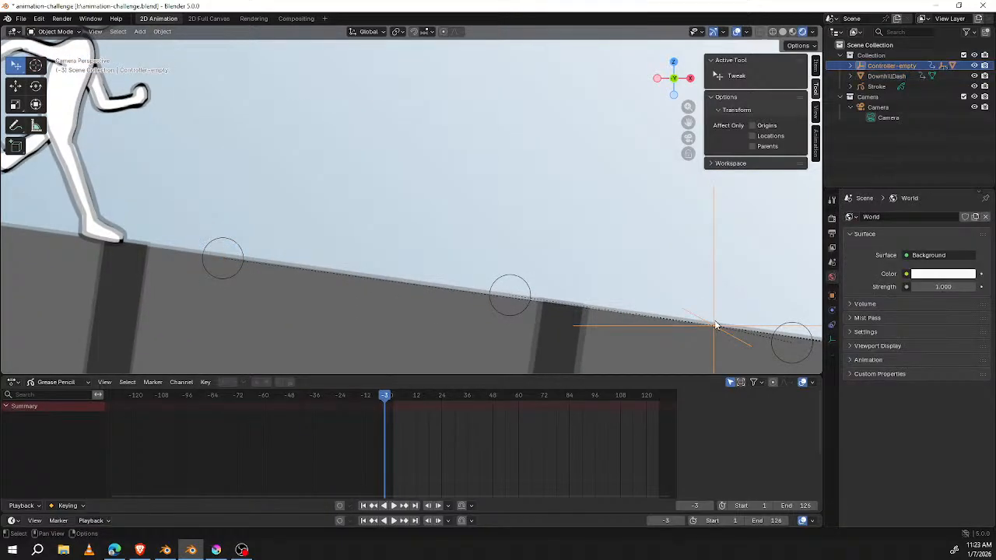
mouse_move(392, 398)
mouse_down()
mouse_move(526, 410)
mouse_move(389, 399)
mouse_up()
key(Home)
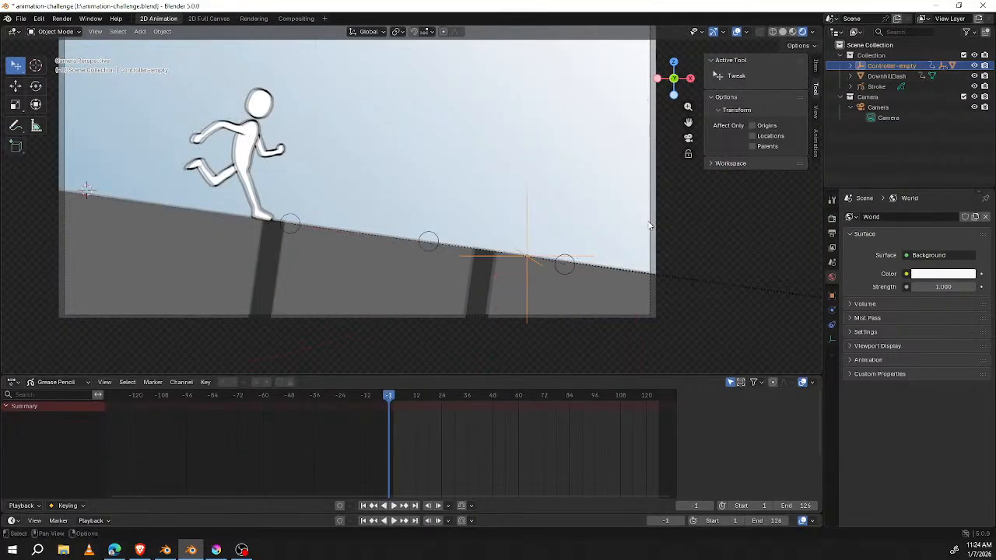
Step: Make the dog plane 07-please-wait.0000 under Controller-empty visible again and play the animation in camera view
click(851, 67)
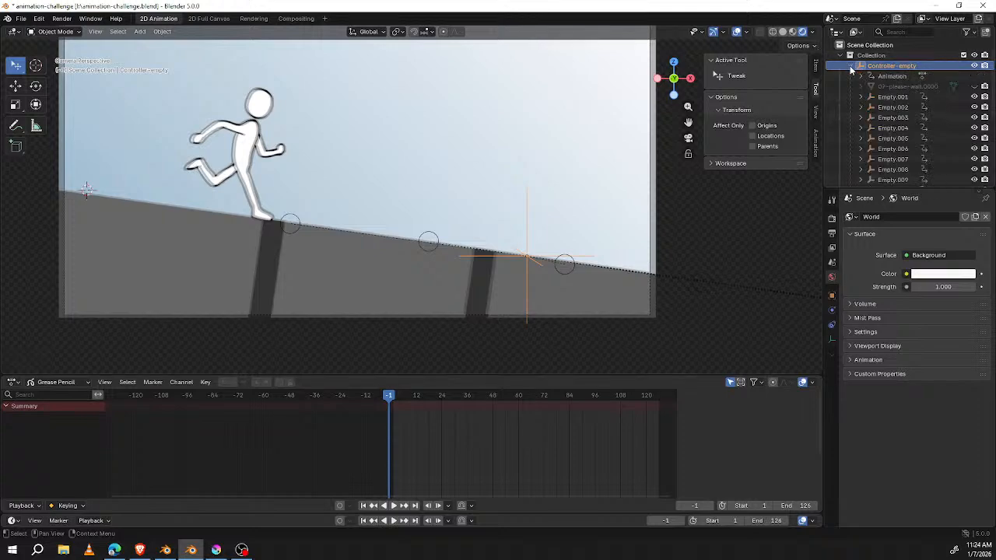
click(979, 88)
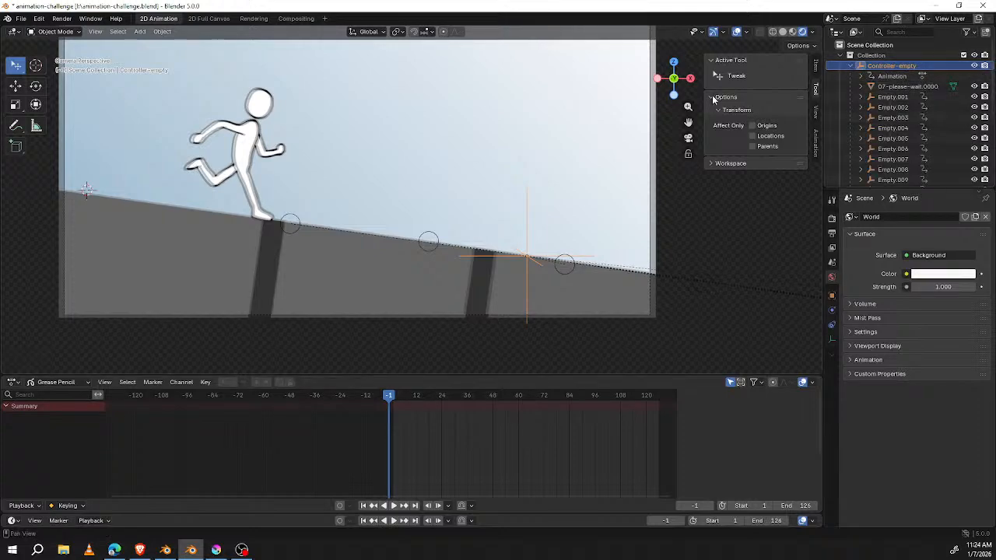
scroll(523, 145, down, 1)
shift+middle_drag(522, 151, 534, 187)
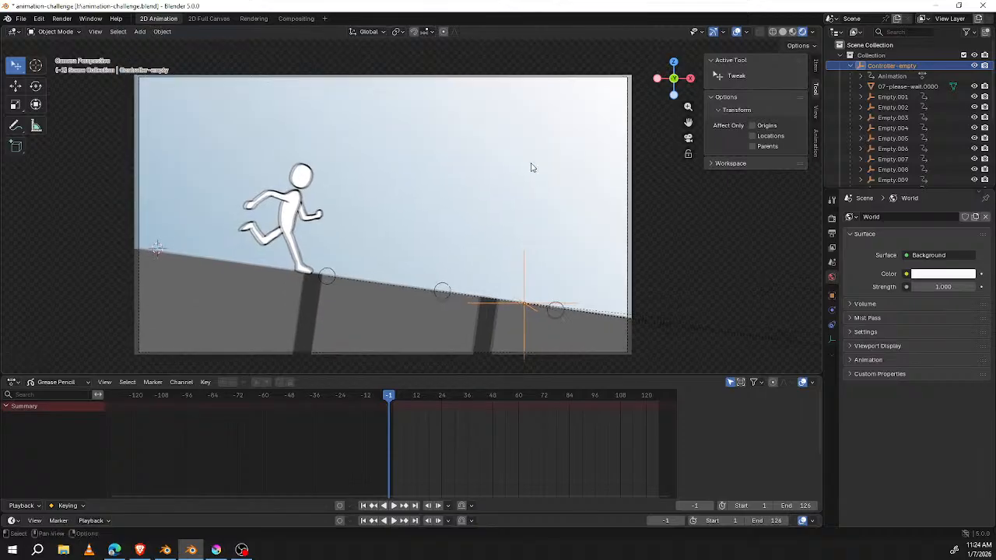
key(space)
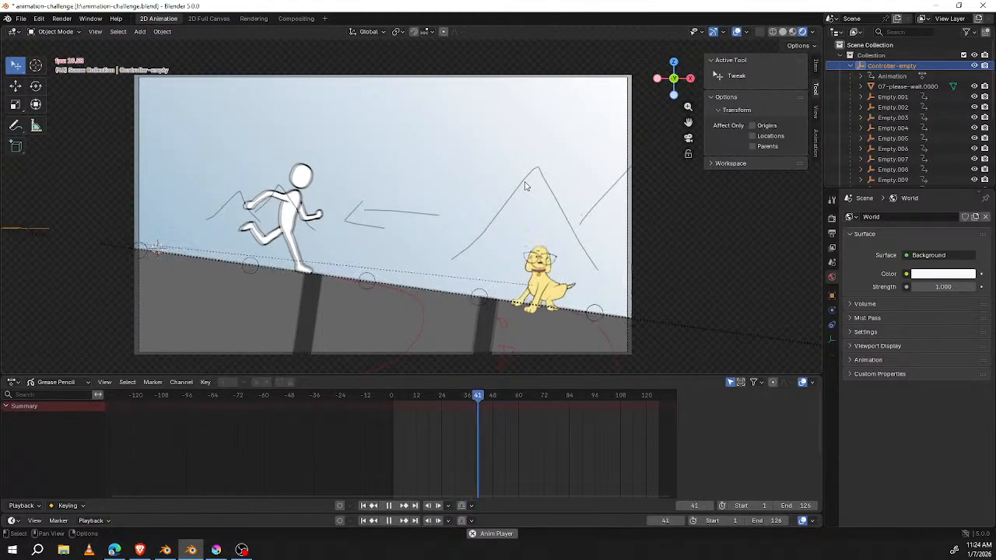
Step: Switch the viewport to Material Preview shading and replay the animation from near its start
click(793, 32)
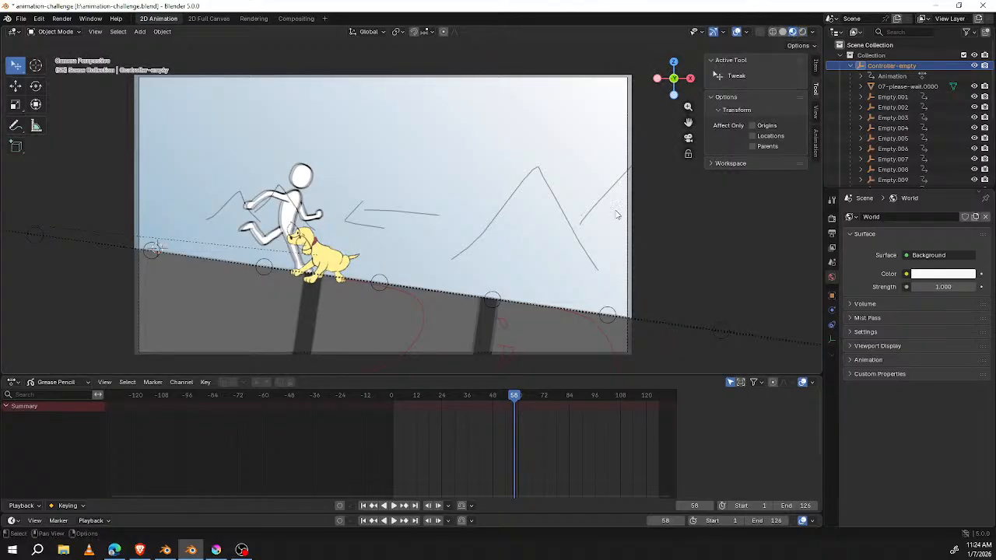
drag(485, 388, 402, 393)
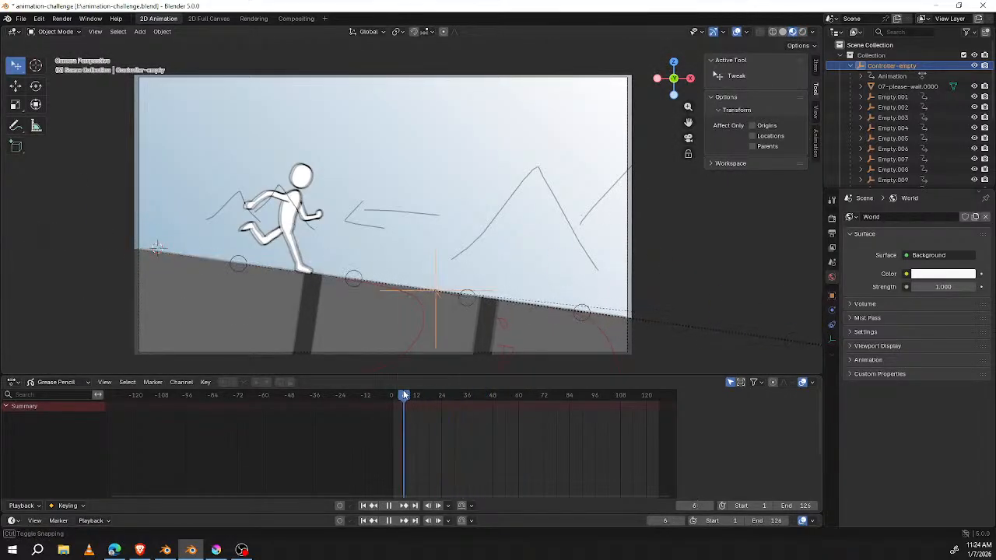
key(space)
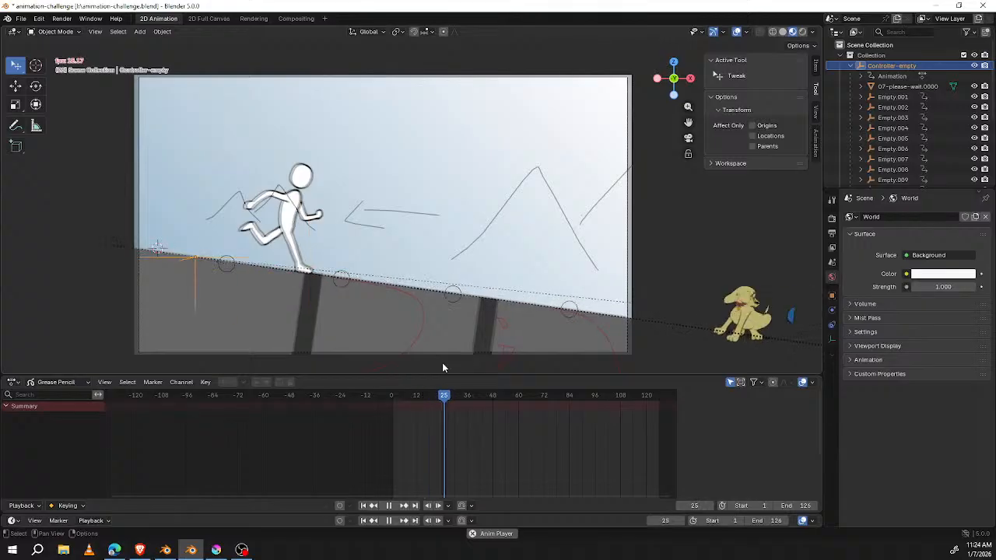
key(space)
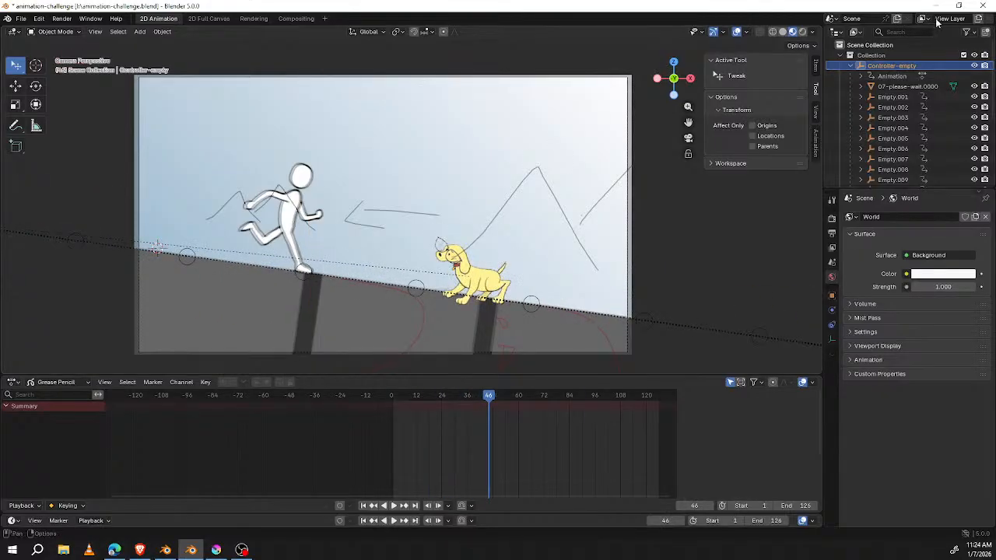
Step: Reopen the recent file animation-challenge.blend without saving the current changes
click(21, 18)
mouse_move(39, 50)
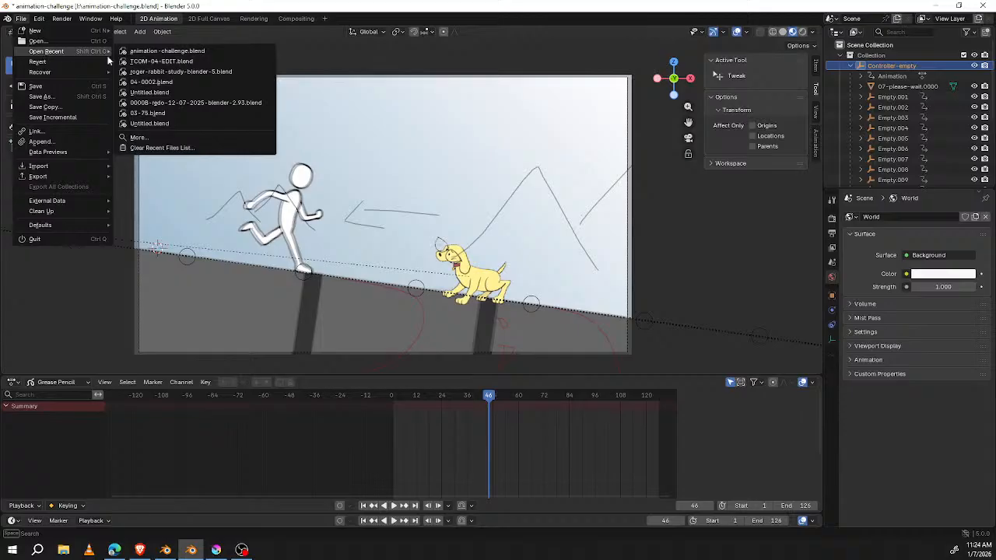
click(182, 52)
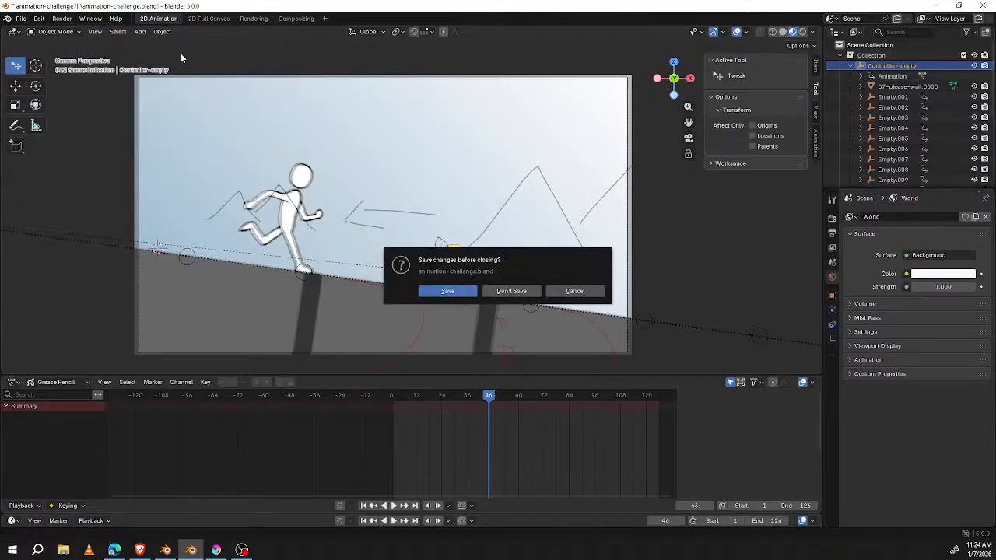
click(513, 290)
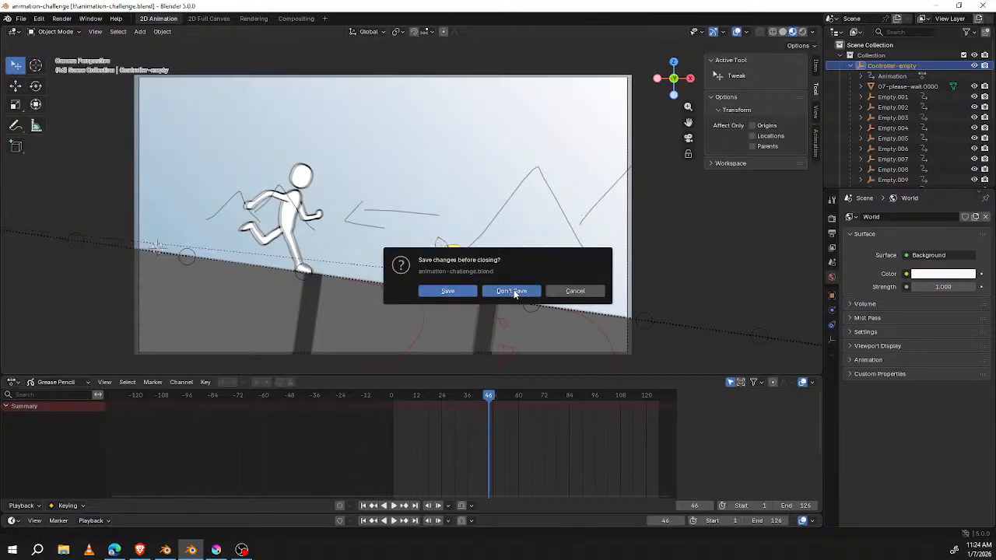
Step: Play the reopened scene's animation from frame 1 and stop it at frame 12
scroll(477, 206, up, 3)
key(space)
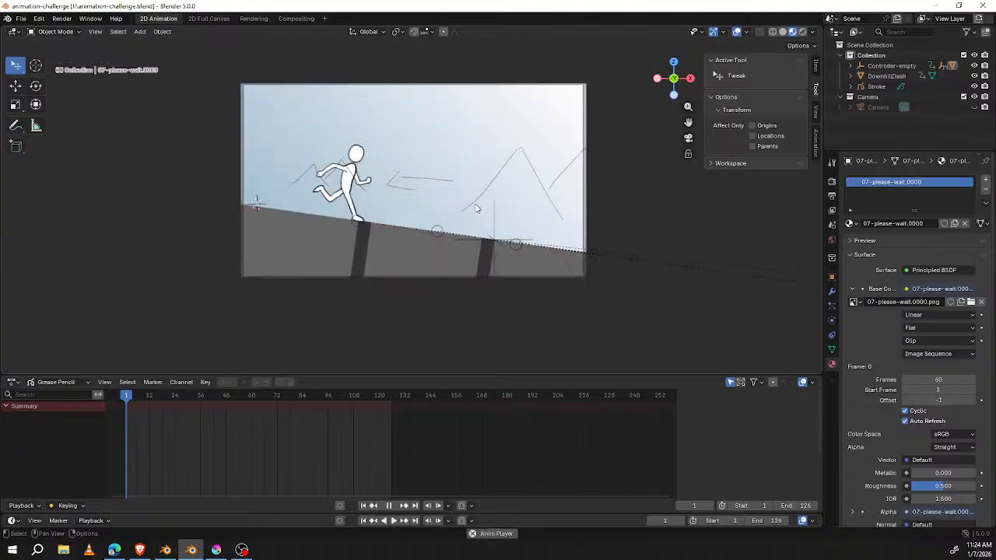
key(space)
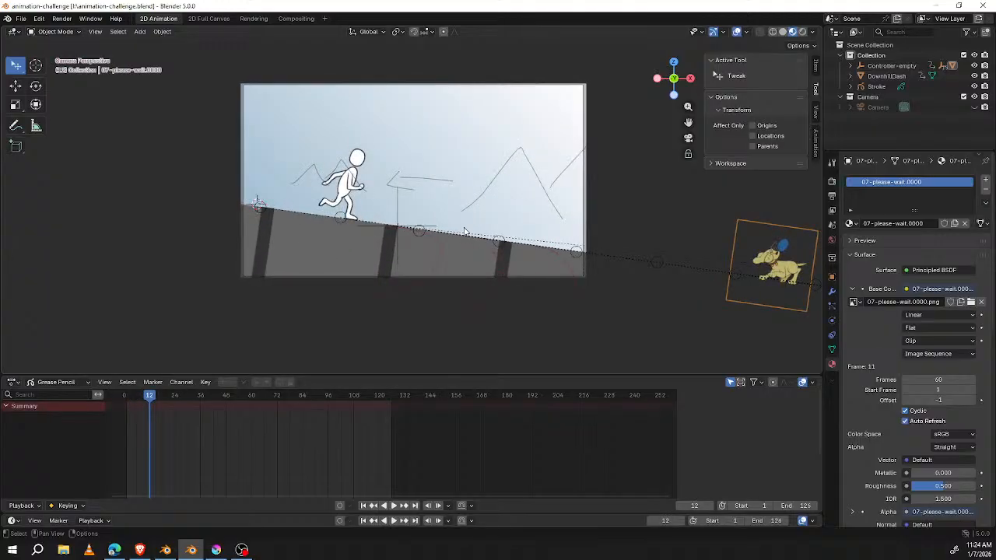
Step: Return the animation to frame 1 and select Controller-empty on the slope in camera view
scroll(438, 207, up, 1)
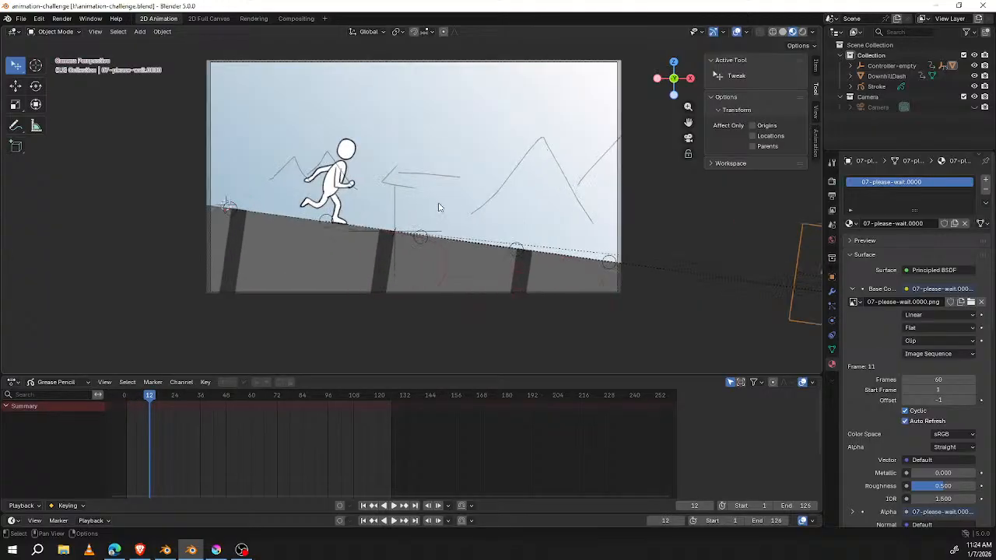
scroll(438, 207, up, 2)
shift+middle_drag(439, 221, 451, 248)
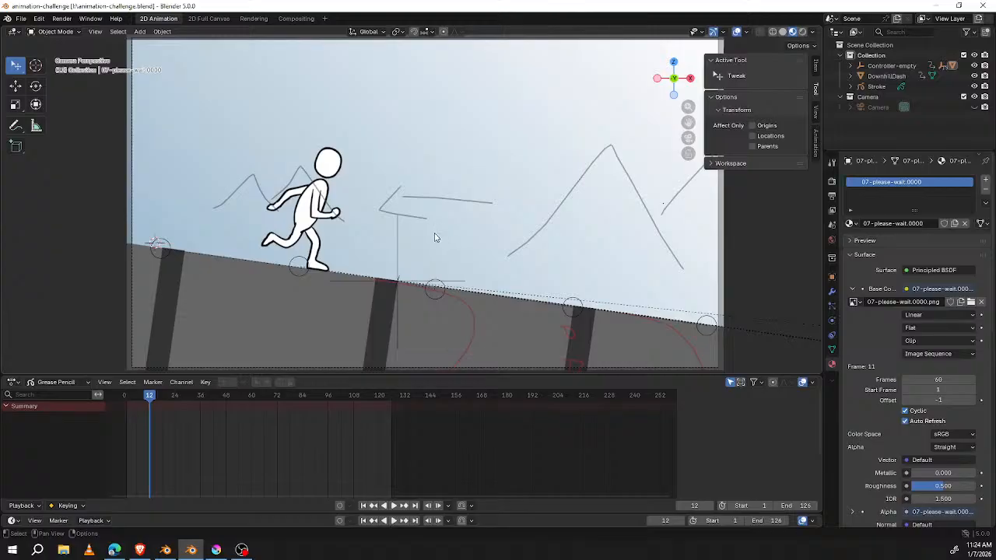
drag(162, 400, 126, 397)
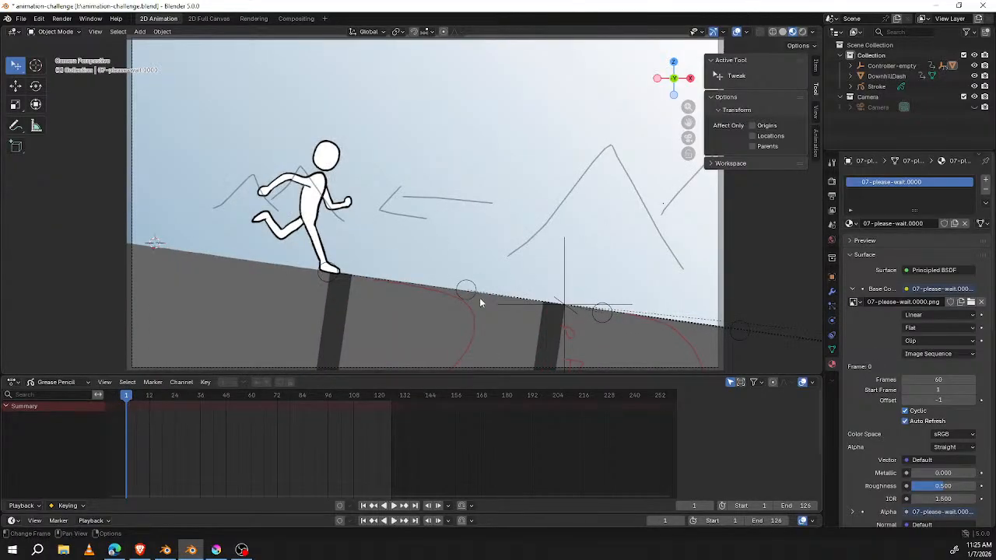
click(566, 261)
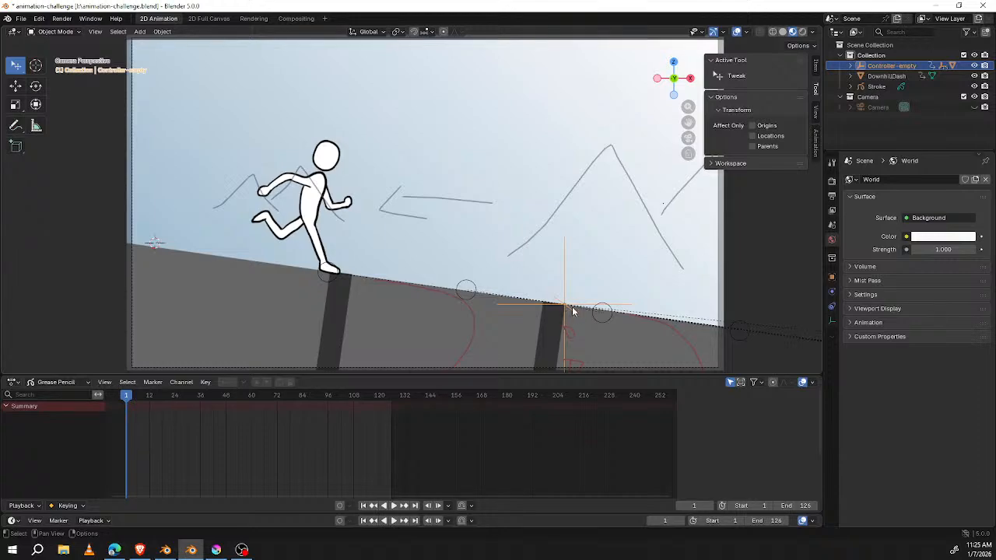
scroll(571, 311, up, 3)
shift+middle_drag(624, 326, 605, 292)
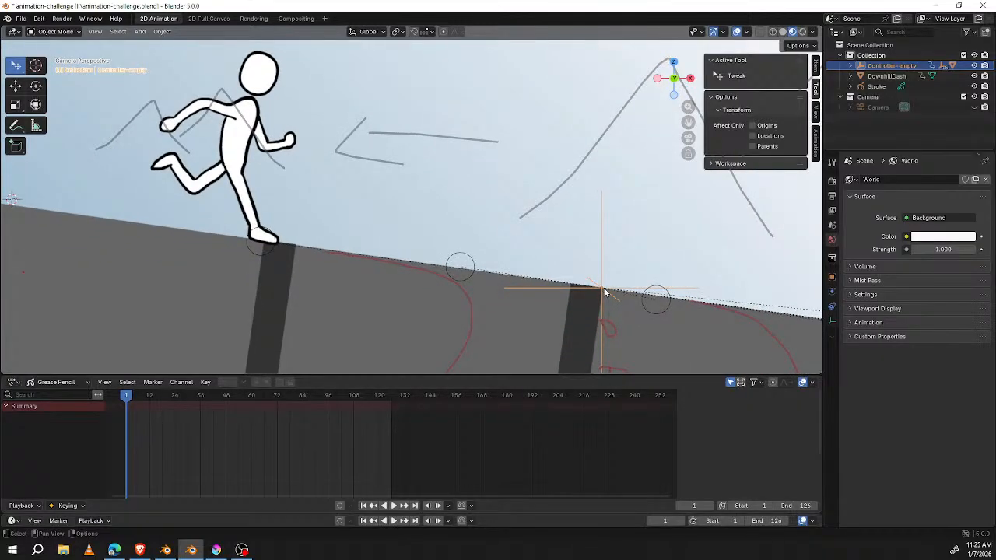
Step: Switch the Grease Pencil timeline to Dope Sheet mode and move to Controller-empty's second keyframe at frame 26
click(73, 381)
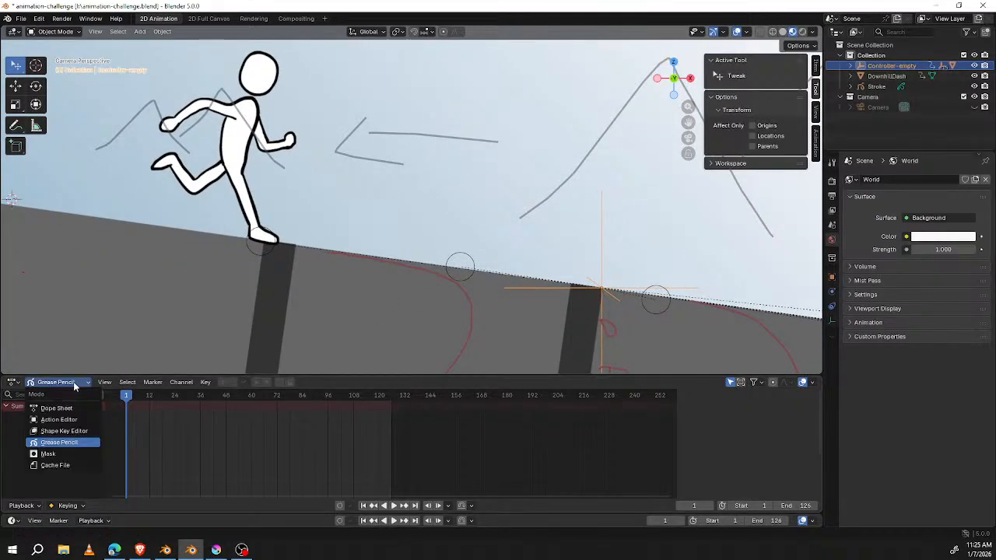
click(68, 407)
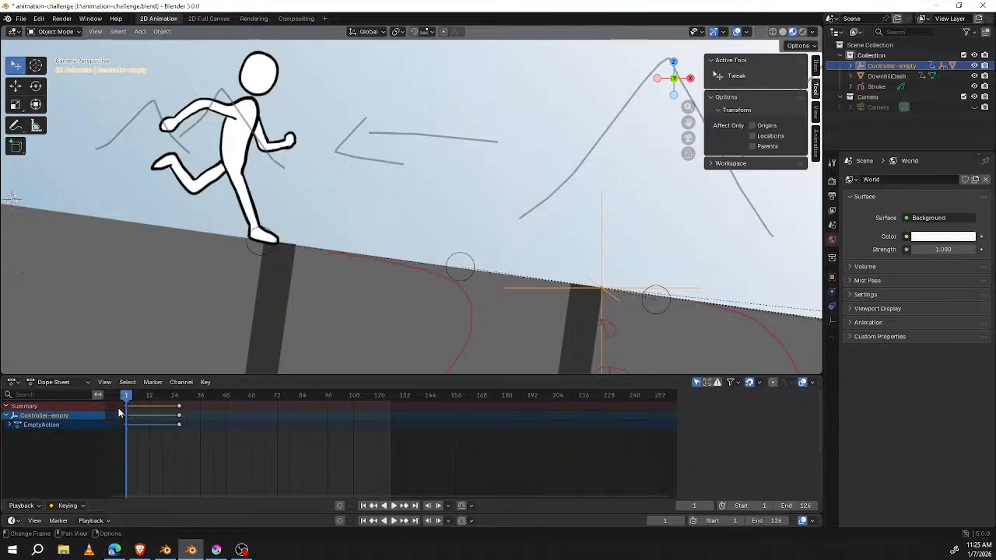
drag(162, 396, 179, 396)
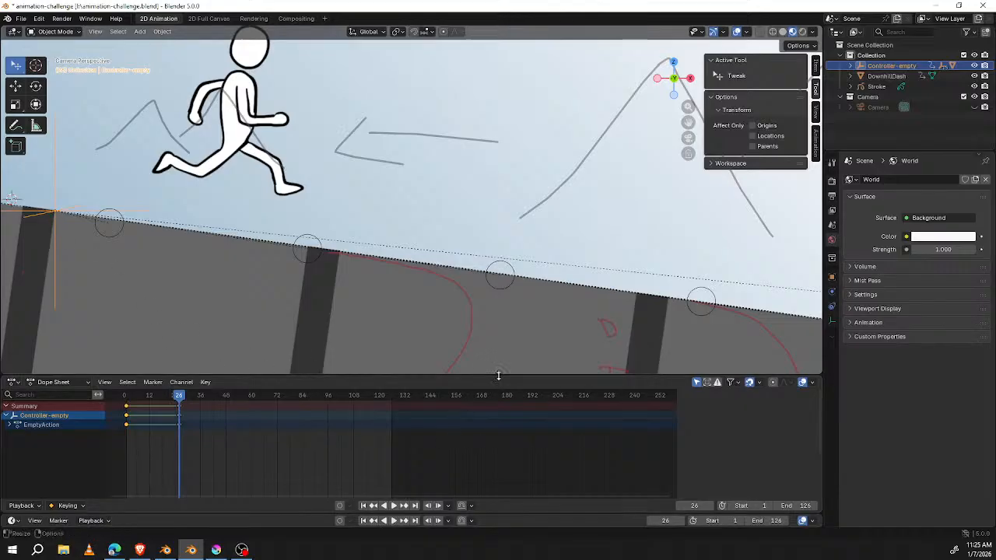
Step: Enlarge the animation editor area and change it to the Graph Editor to show Controller-empty's curves
drag(496, 376, 533, 278)
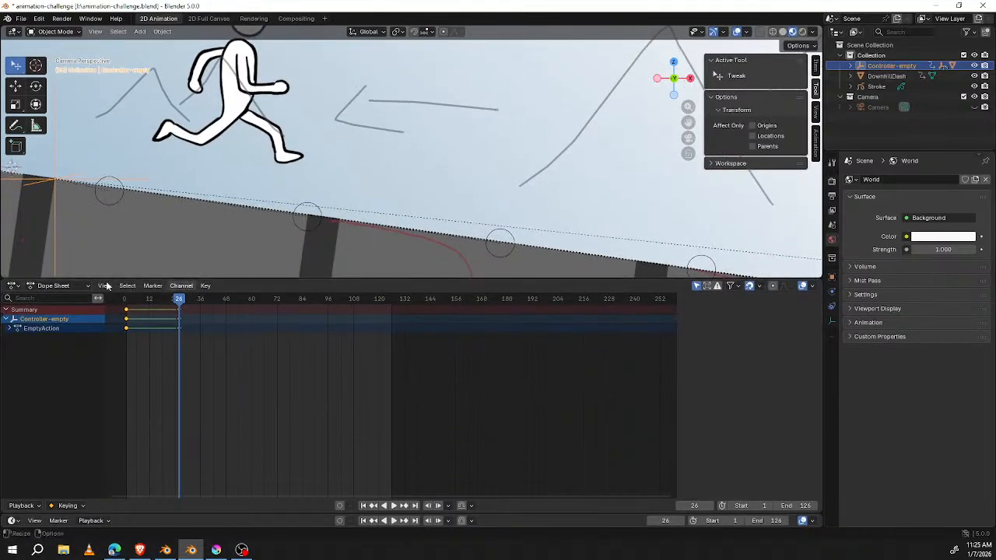
click(13, 287)
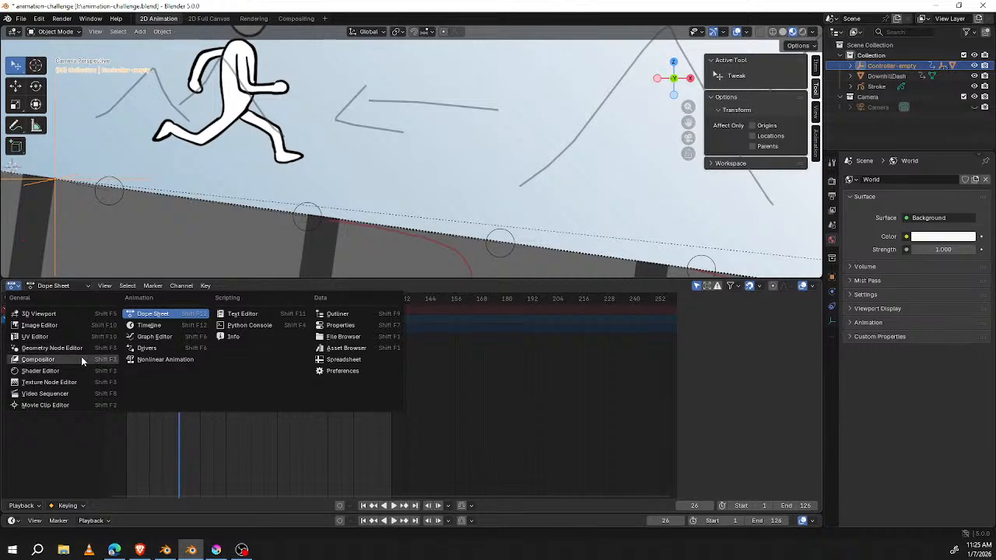
click(160, 338)
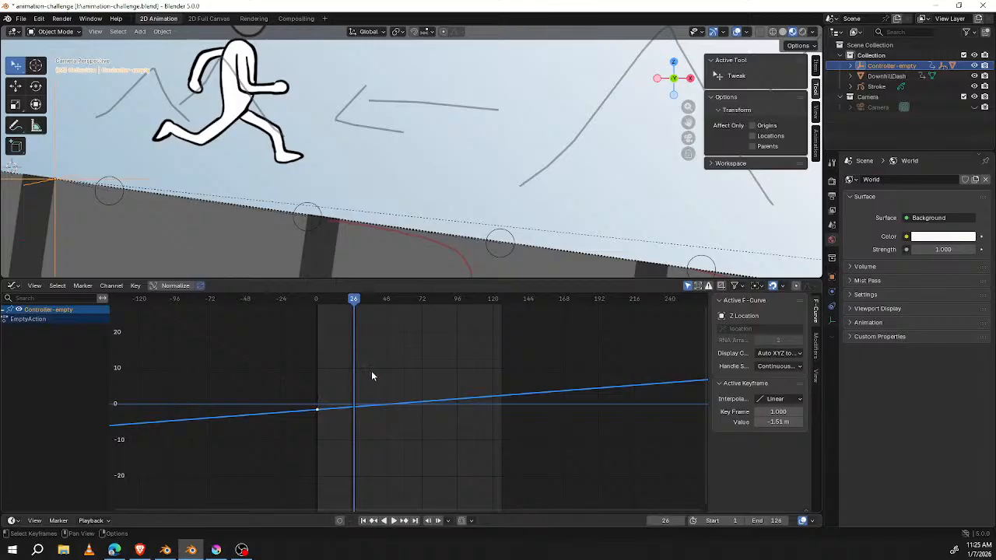
scroll(372, 370, down, 2)
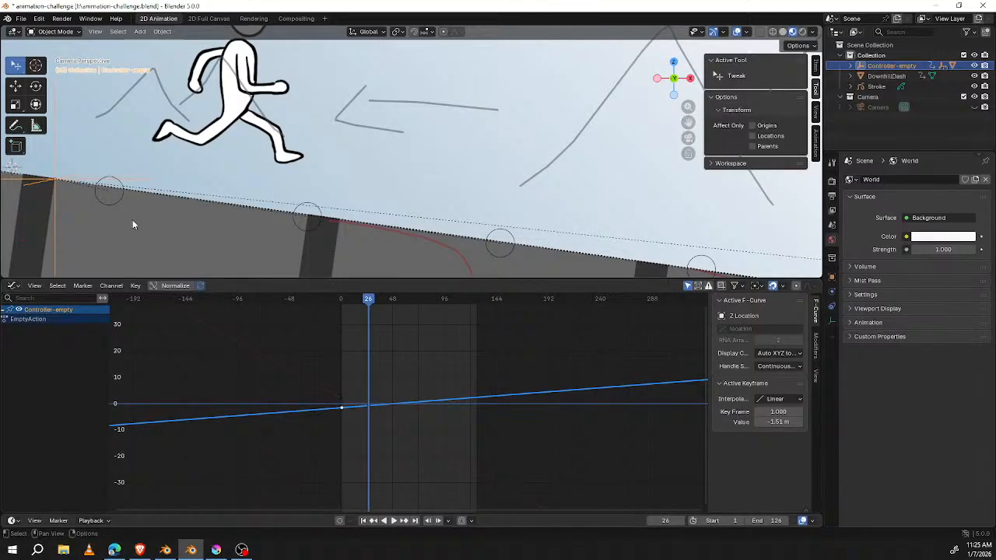
Step: Select the DownhillDash video plane and examine its location keyframes in the Graph Editor
click(376, 424)
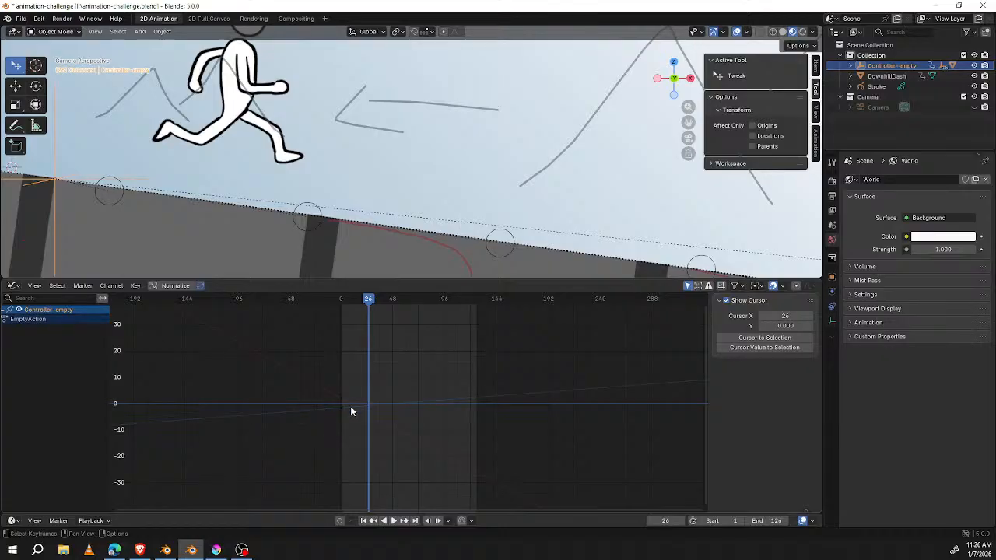
scroll(414, 391, up, 3)
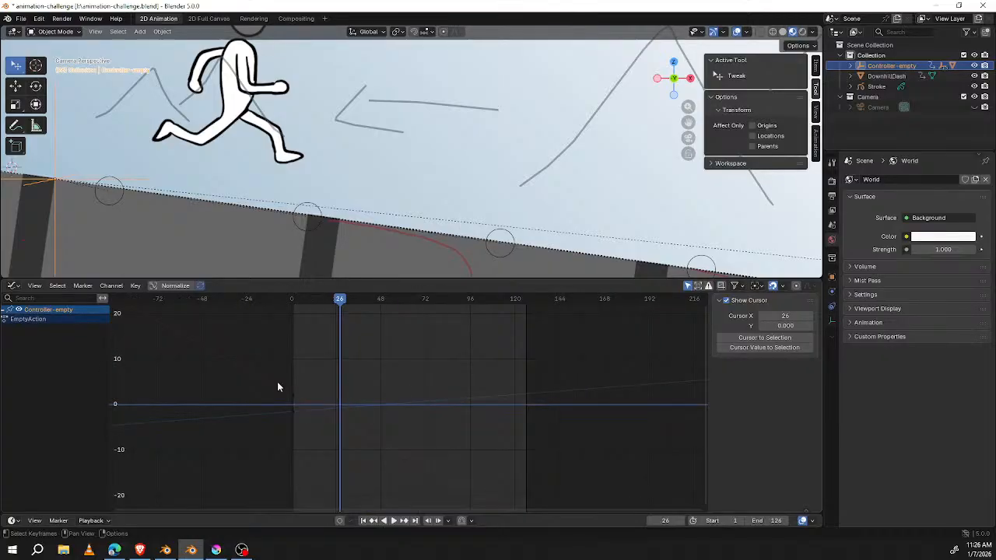
scroll(512, 193, down, 5)
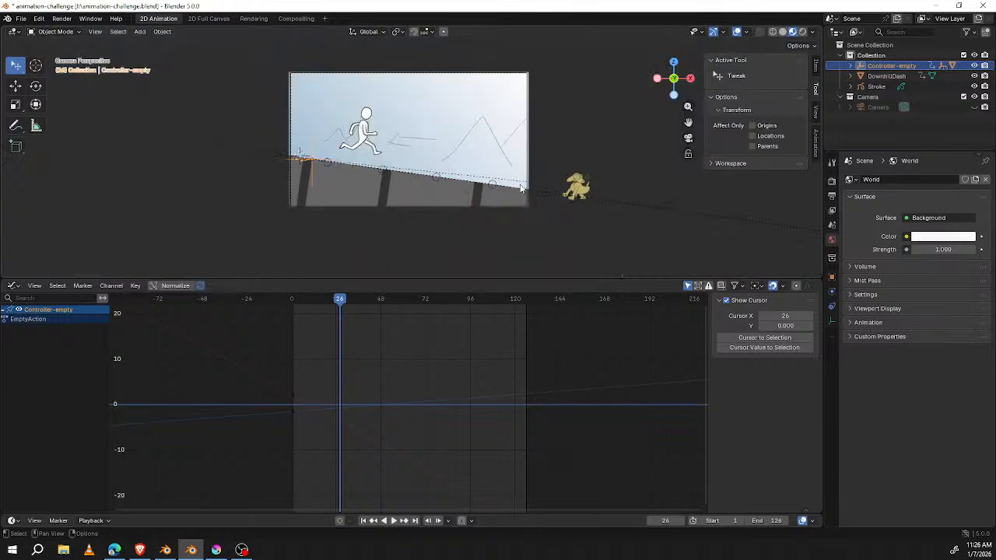
scroll(519, 191, up, 2)
click(242, 147)
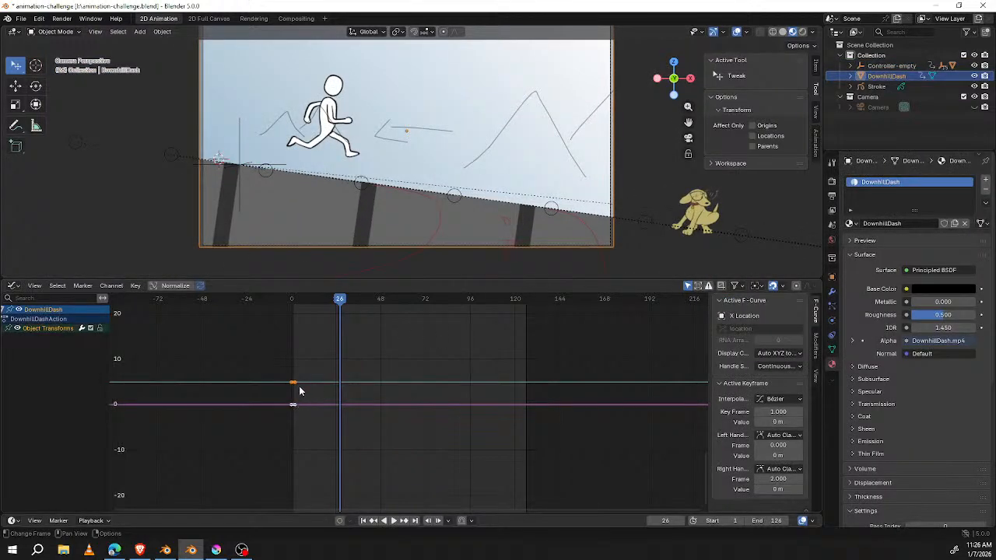
scroll(296, 381, up, 3)
middle_drag(358, 354, 427, 377)
ctrl+scroll(490, 363, up, 3)
ctrl+scroll(489, 362, up, 1)
scroll(512, 368, up, 9)
scroll(366, 387, down, 2)
scroll(402, 362, up, 4)
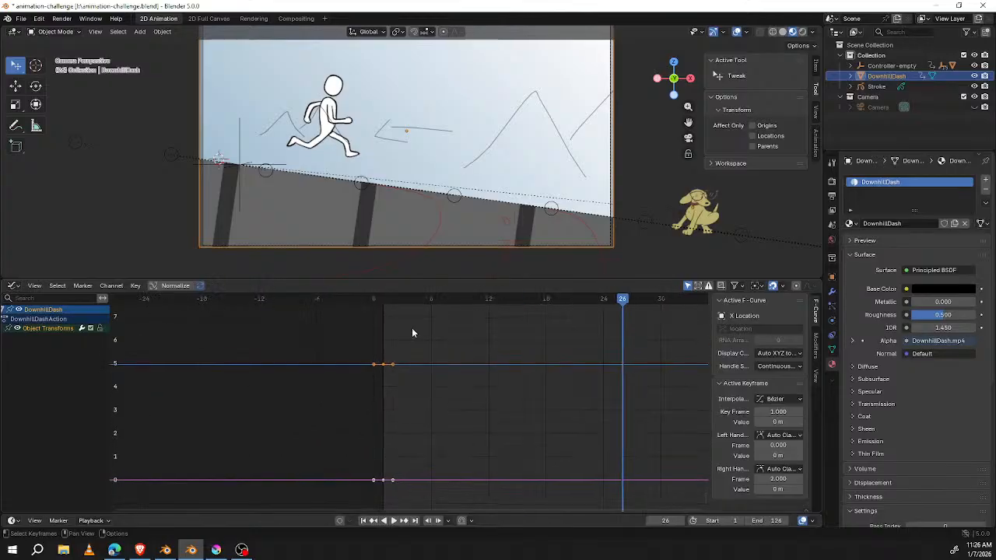
Step: Select Controller-empty again and scrub its movement from frame 1 to frame 26
click(384, 299)
key(space)
drag(393, 300, 365, 340)
click(525, 202)
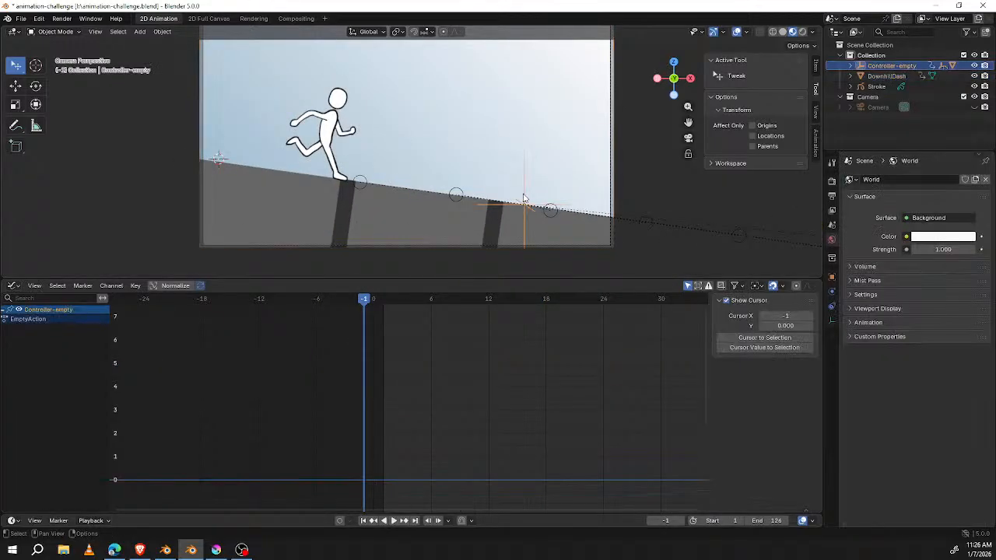
scroll(410, 354, down, 1)
drag(374, 300, 385, 303)
middle_drag(502, 418, 400, 371)
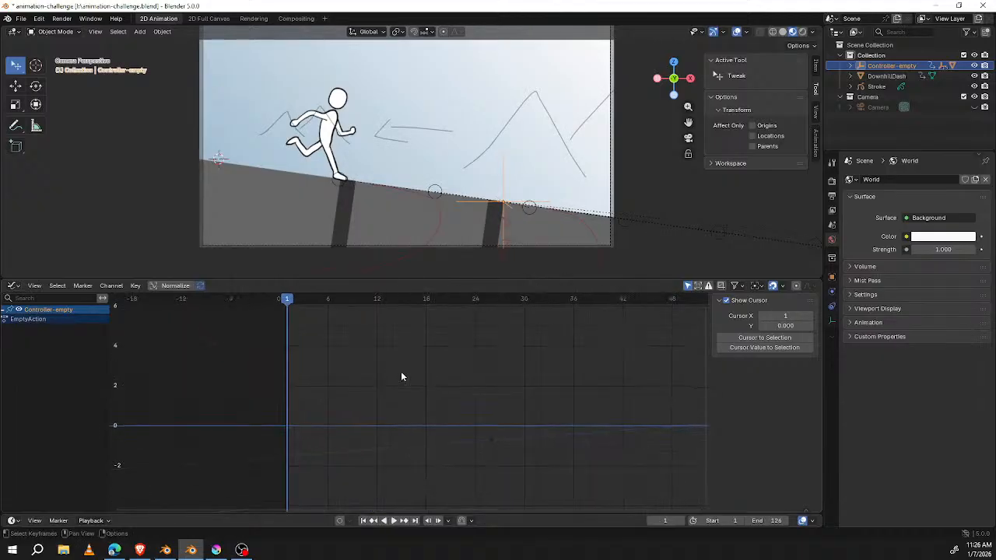
drag(287, 302, 489, 336)
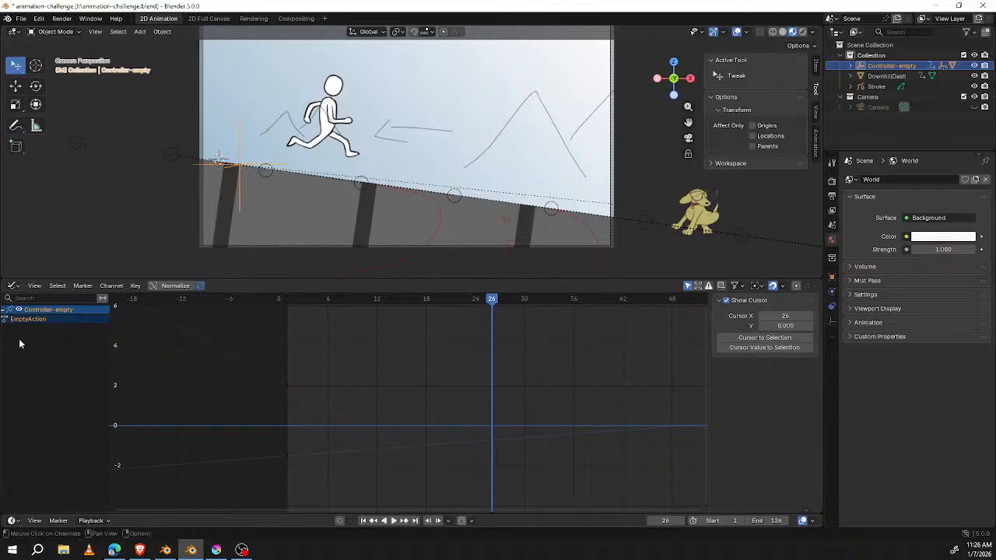
Step: Bring the animation-challenge window back to full size over the other Blender window
scroll(260, 341, down, 3)
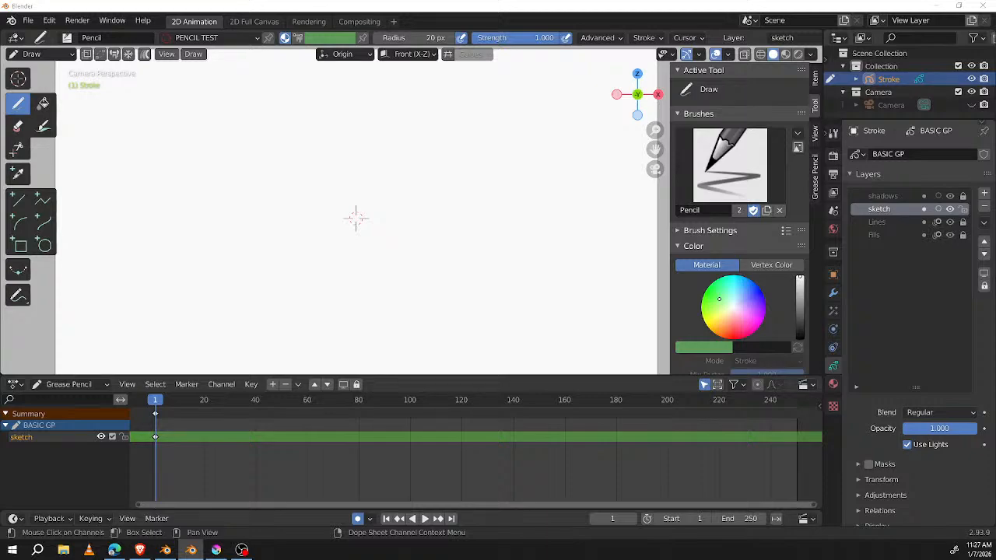
drag(506, 0, 553, 39)
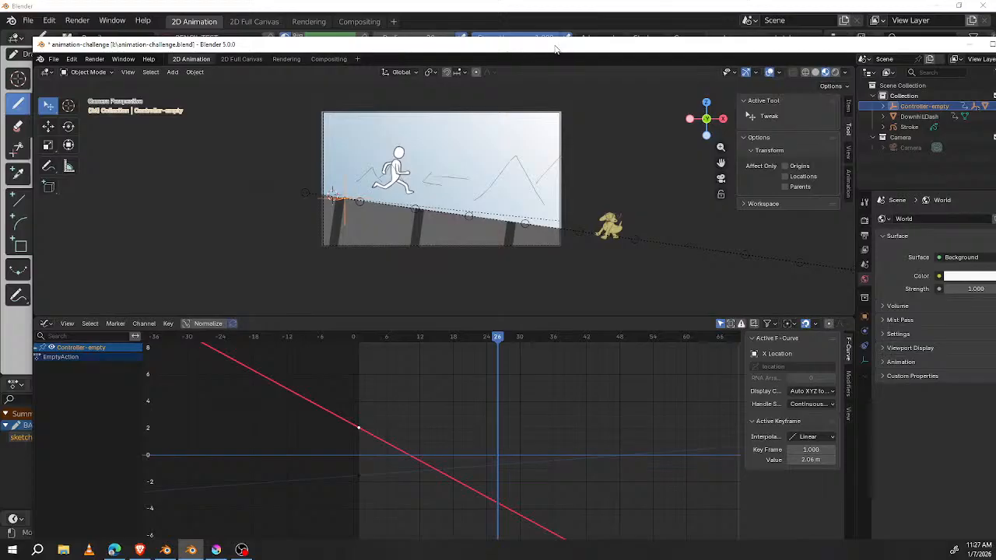
double_click(554, 44)
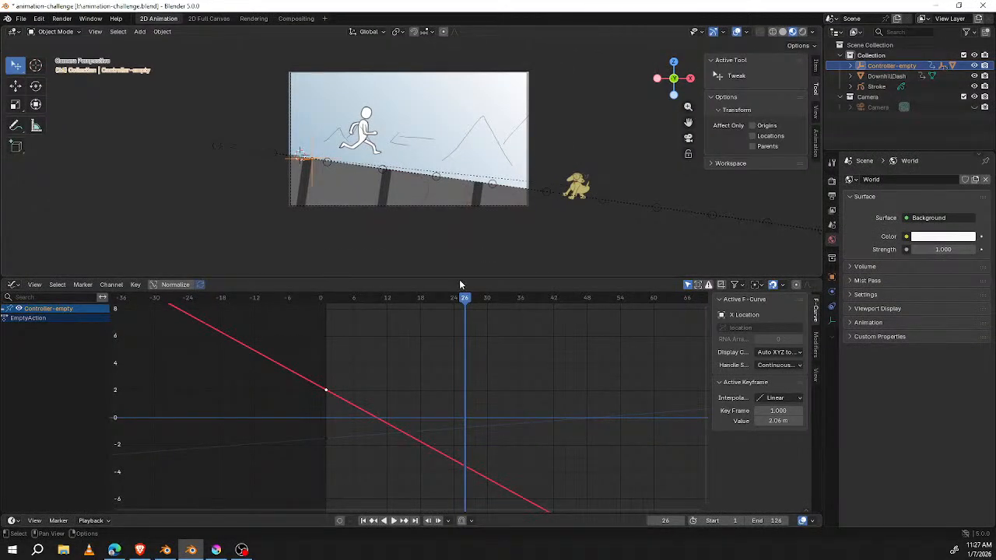
Step: Inspect Controller-empty's Z Location and X Location keyframes and move the playhead to frame 1
click(328, 441)
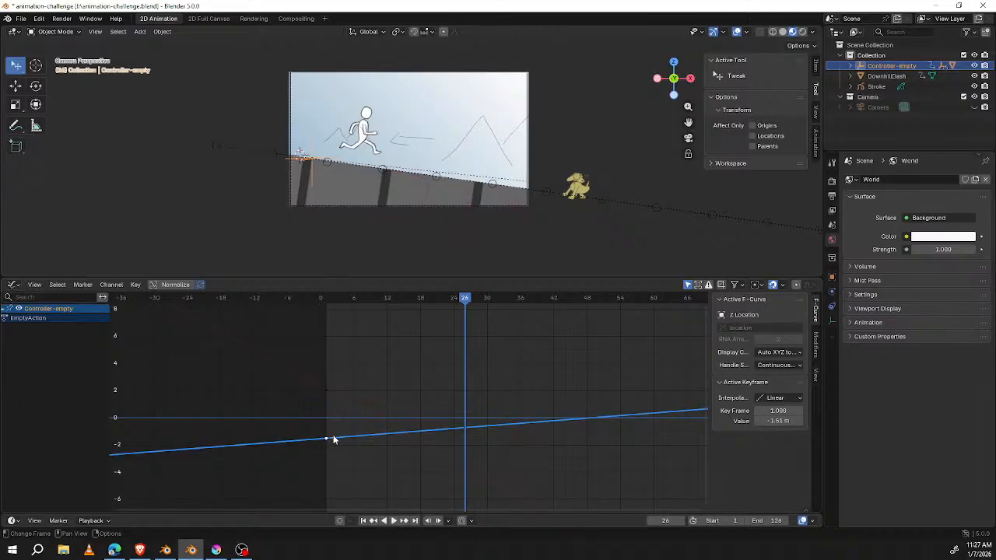
click(361, 438)
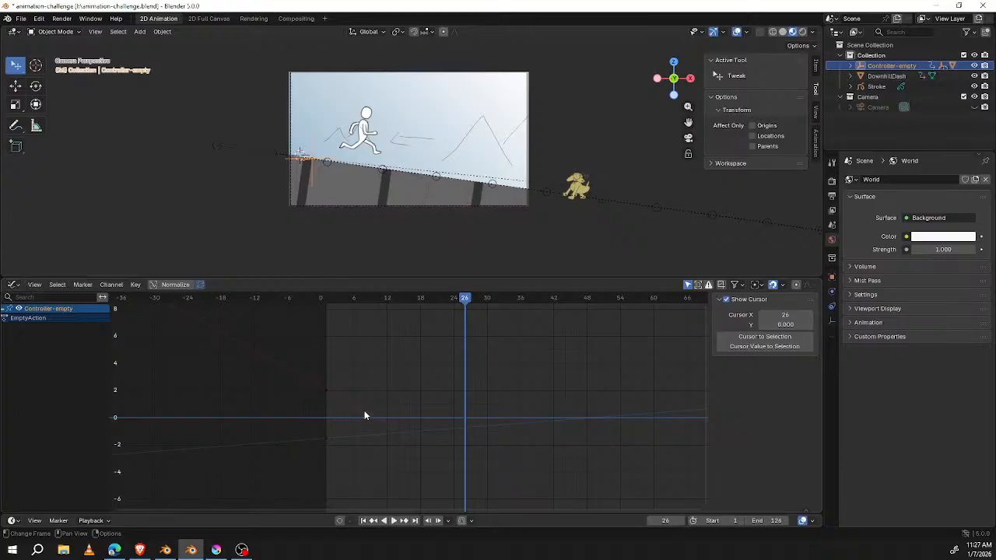
click(327, 390)
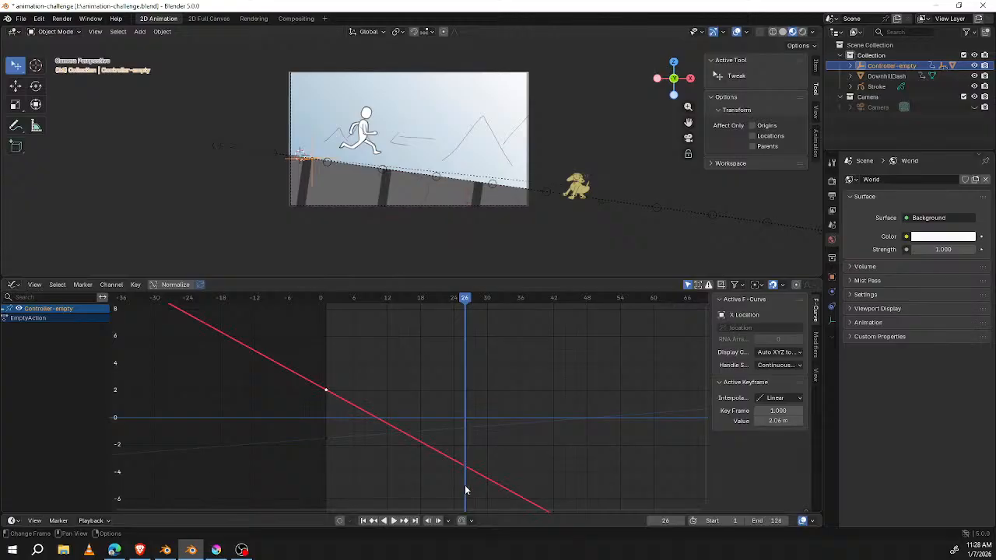
click(466, 467)
click(327, 390)
click(325, 298)
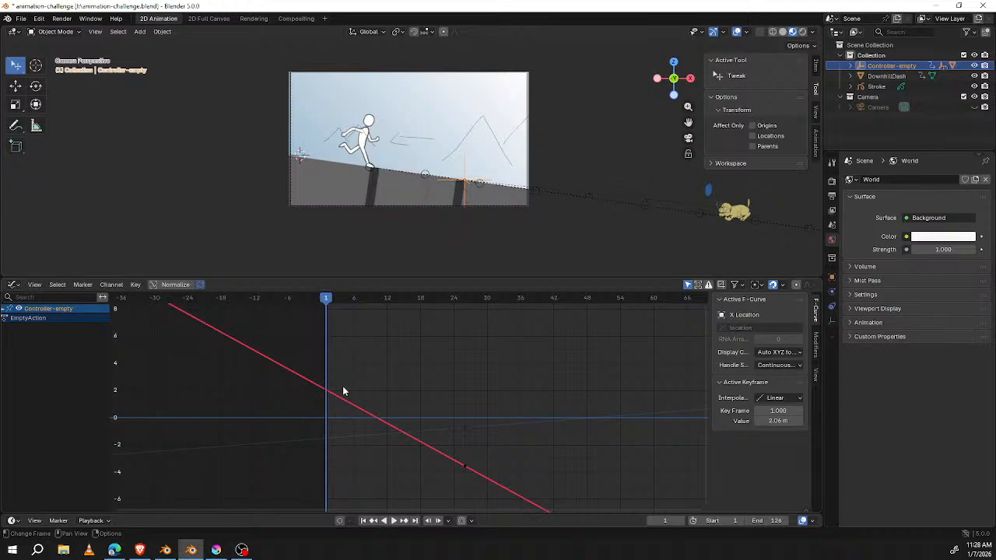
Step: Try Bézier interpolation on the frame 1 X Location keyframe and set it back to Linear
click(137, 285)
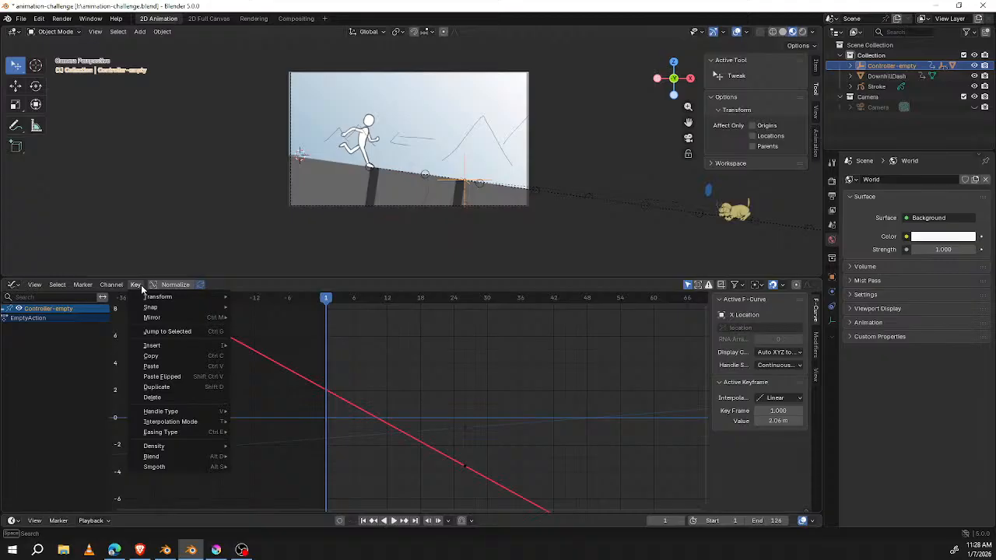
click(776, 397)
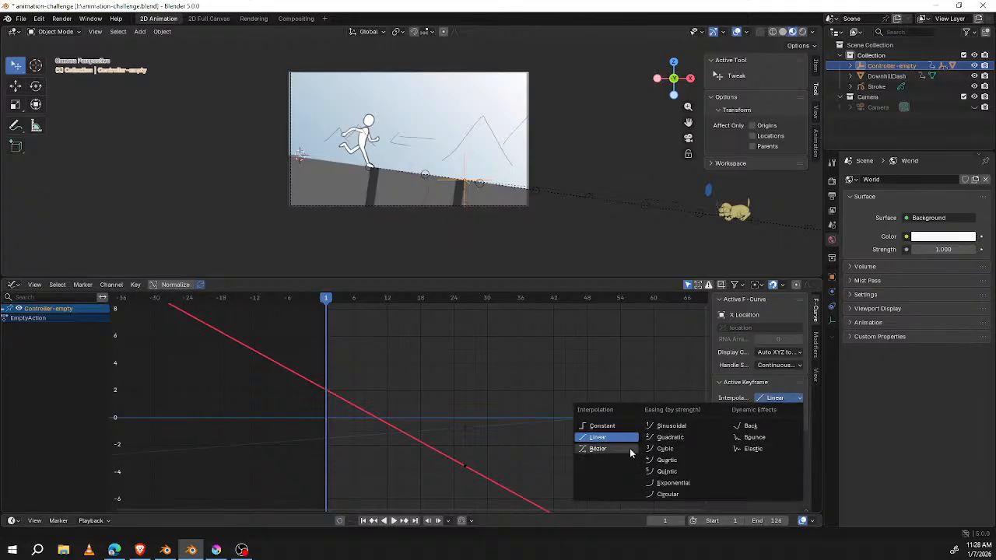
click(630, 448)
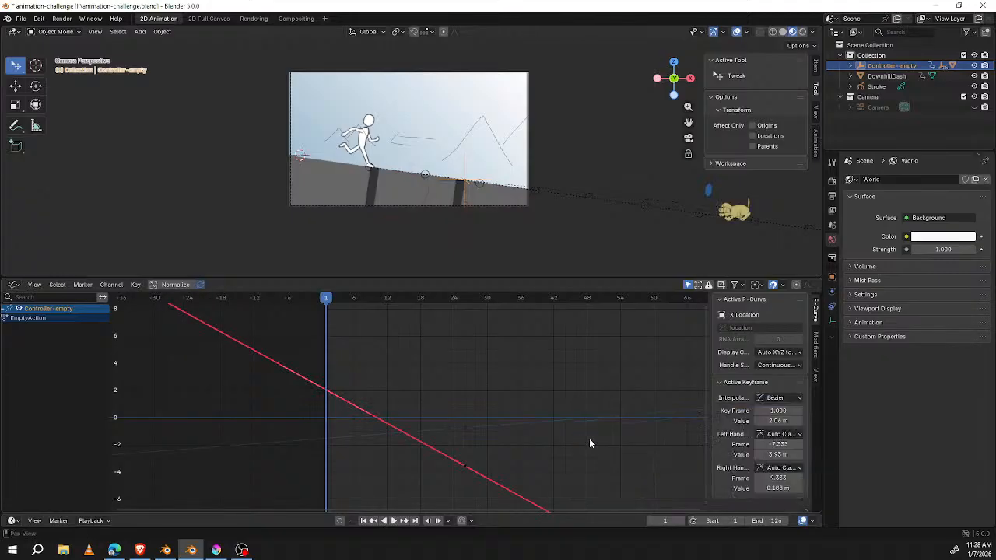
click(776, 398)
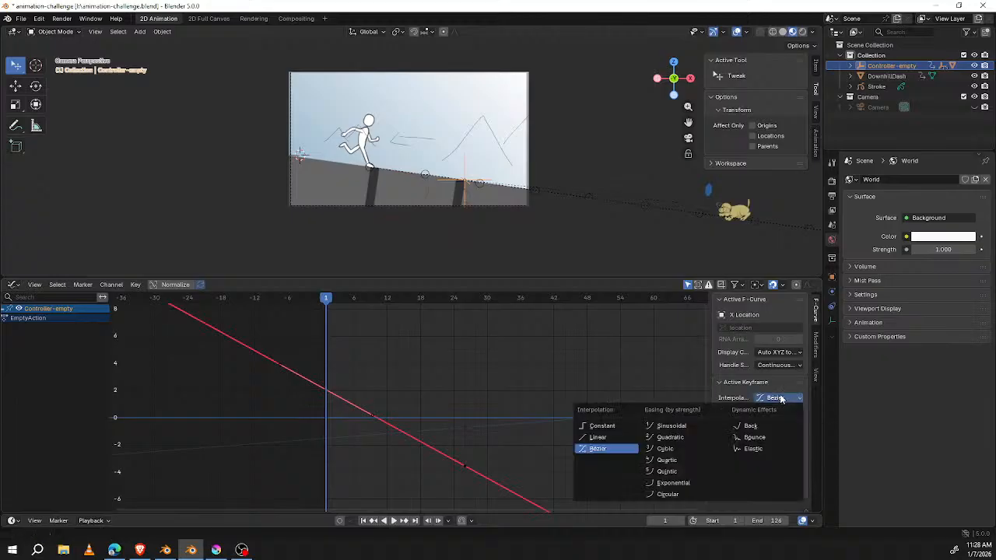
click(627, 437)
Step: Check Controller-empty's frame 26 keyframes on the X and Z Location curves and play the animation briefly, stopping at frame 3
click(468, 467)
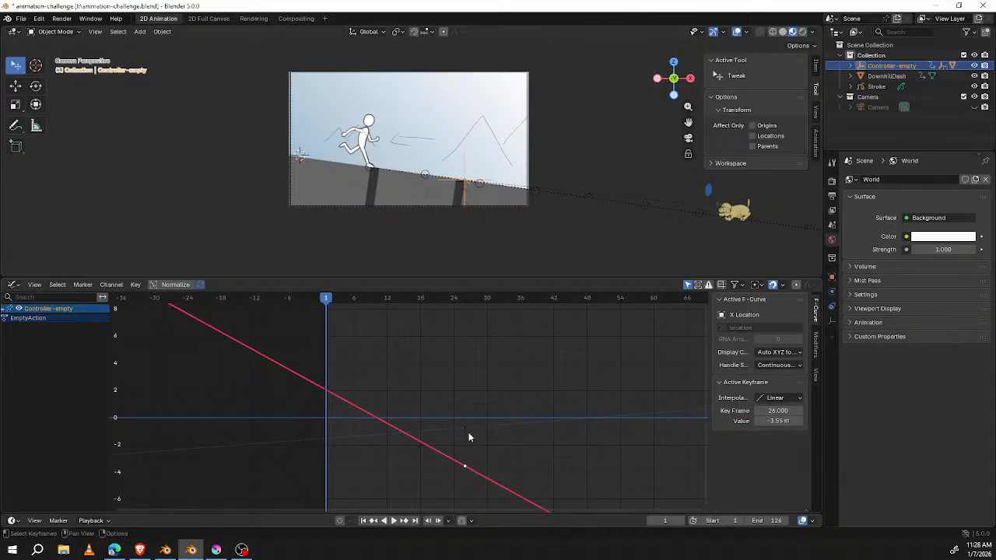
key(h)
click(467, 428)
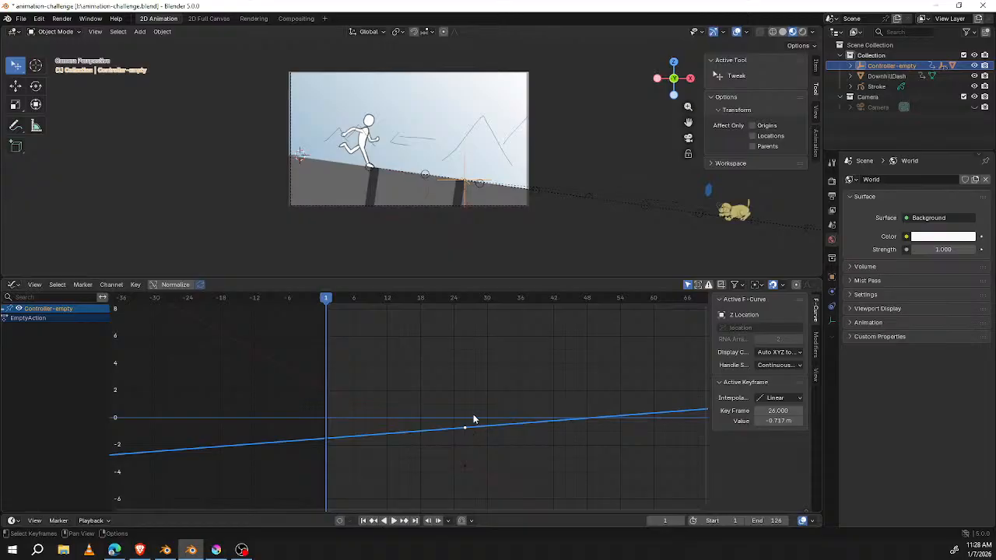
key(space)
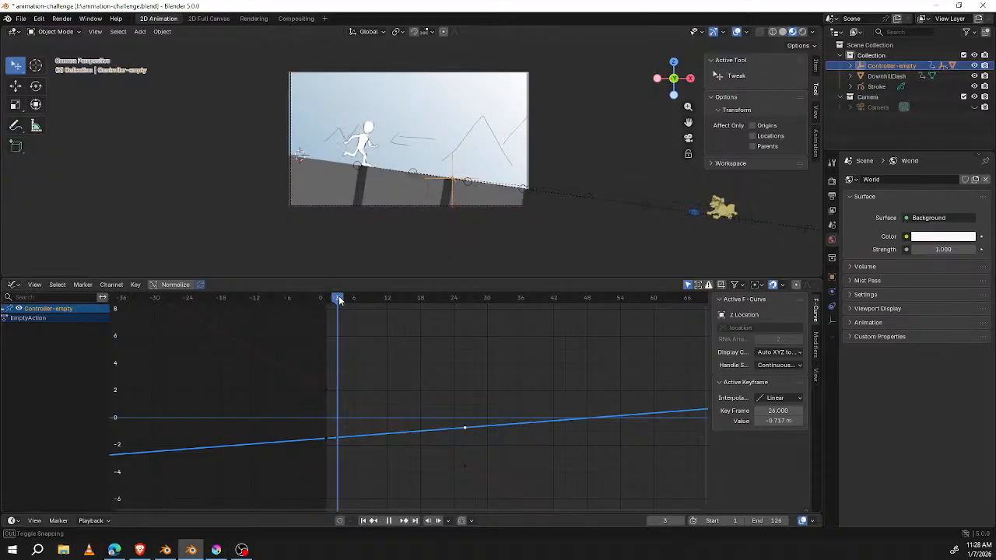
mouse_move(340, 302)
mouse_down()
mouse_move(444, 318)
mouse_move(337, 321)
mouse_up()
key(space)
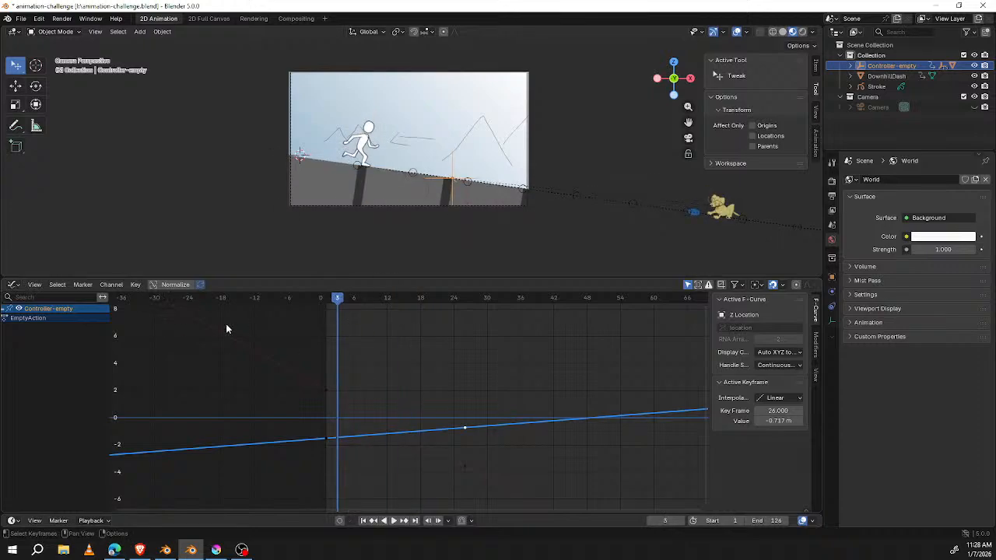
Step: Try Constant Extrapolation on Controller-empty's Z Location curve and set it back to Linear Extrapolation
click(136, 285)
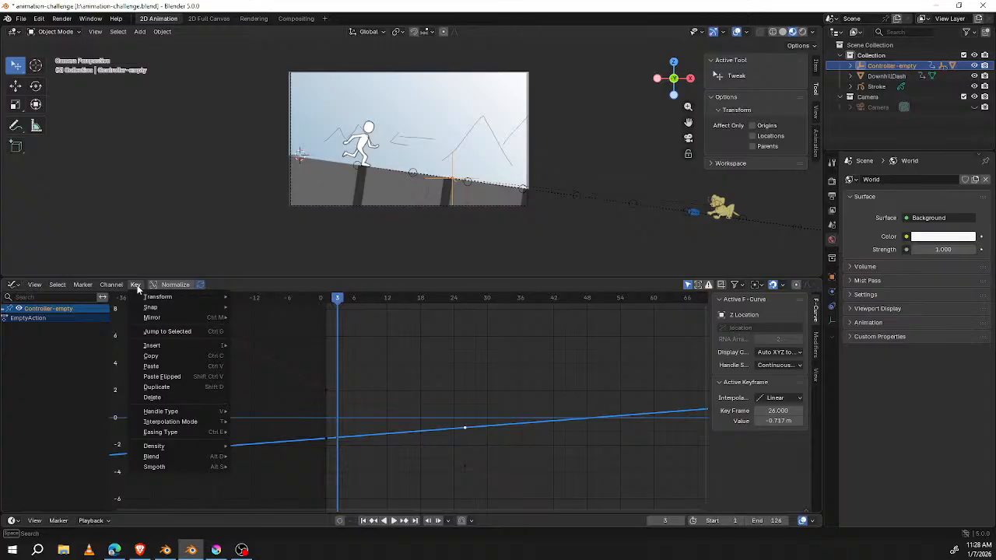
mouse_move(118, 286)
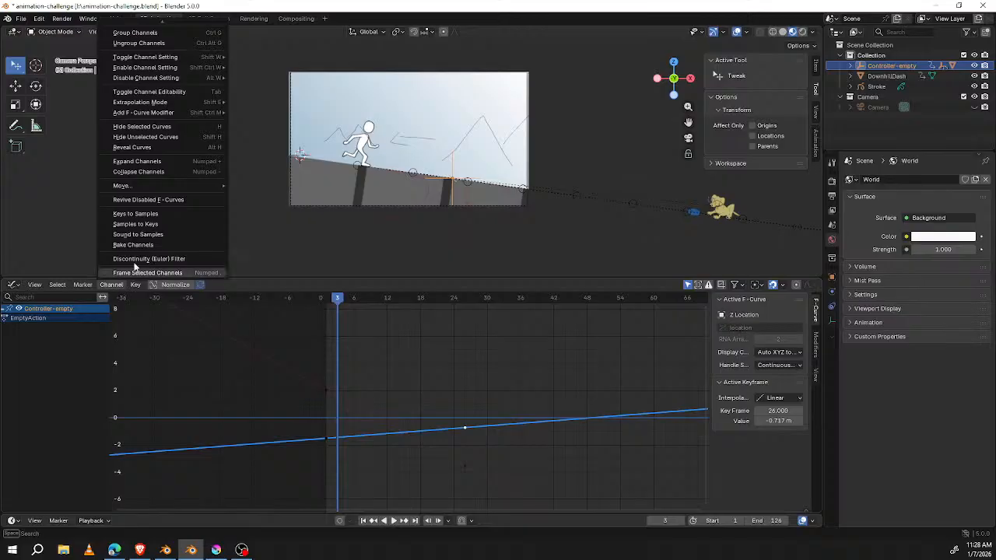
mouse_move(212, 113)
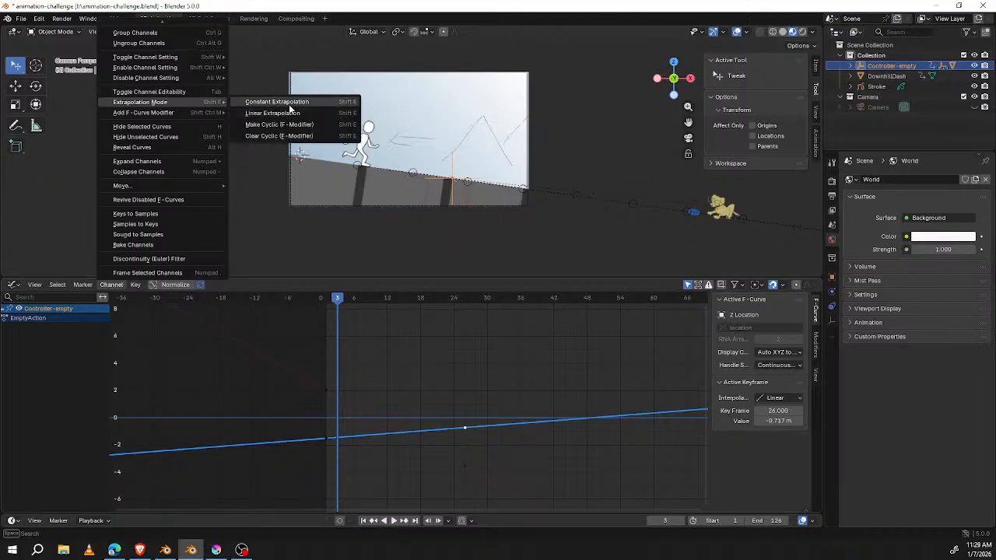
click(286, 103)
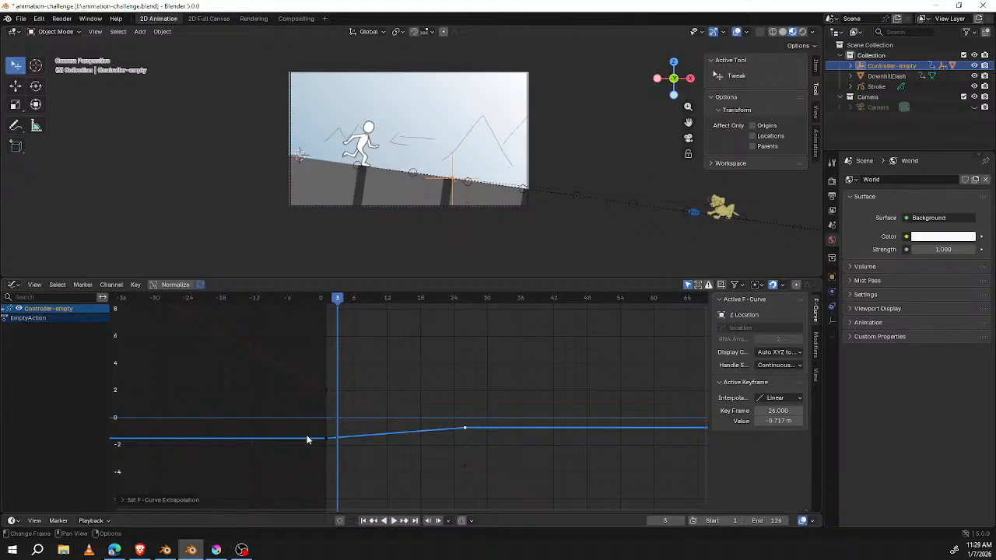
click(327, 438)
click(466, 429)
click(111, 285)
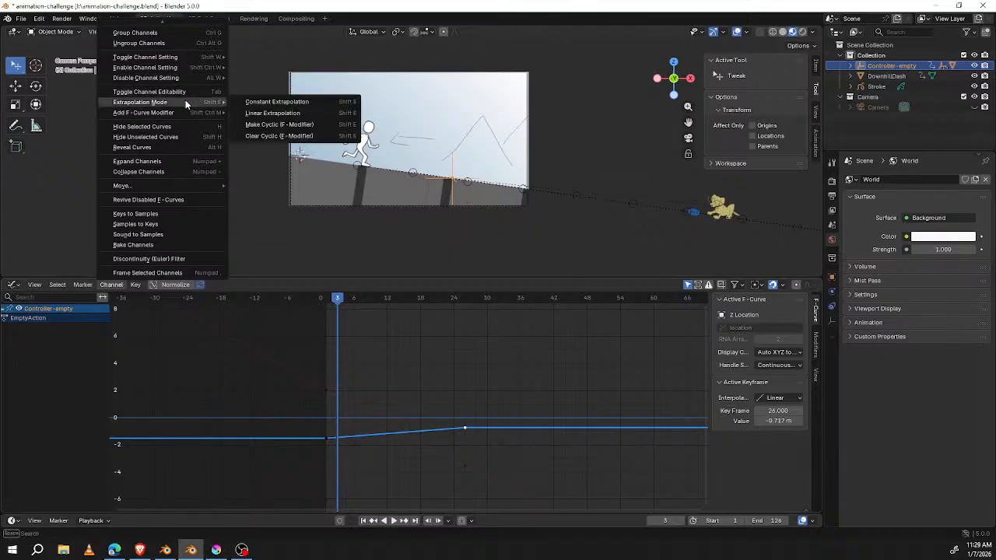
click(271, 114)
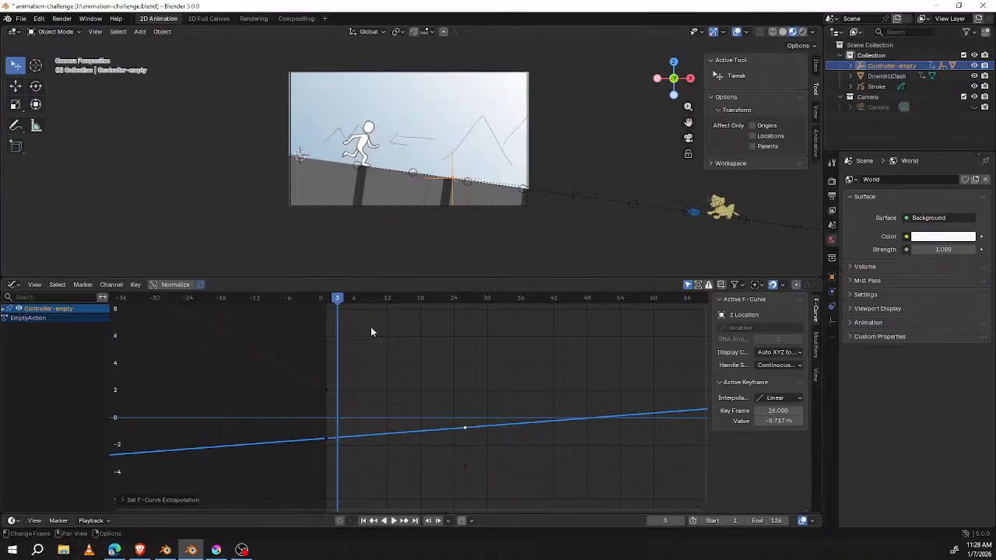
Step: Inspect the frame 1 and frame 26 keyframes on Controller-empty's Z Location curve
click(327, 440)
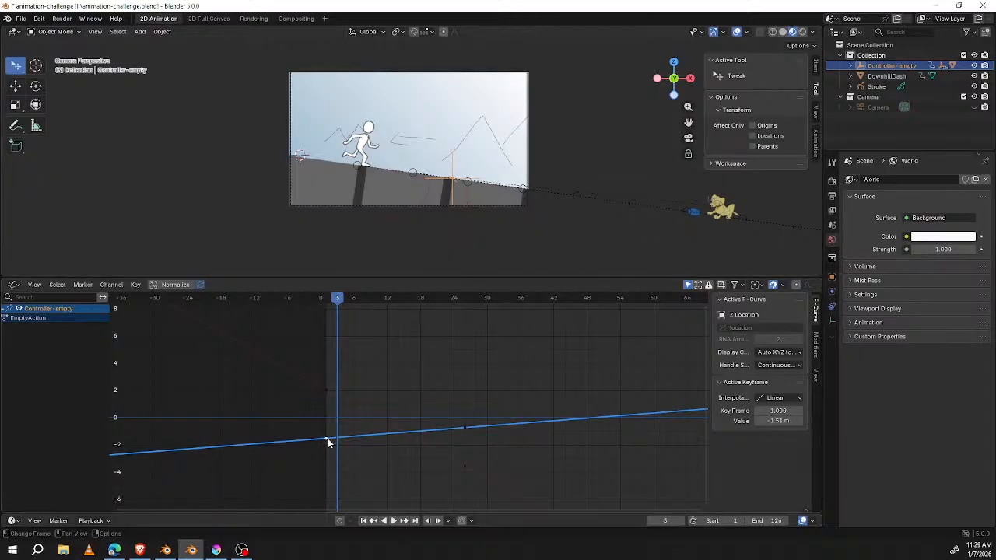
click(464, 429)
click(330, 437)
scroll(480, 356, down, 3)
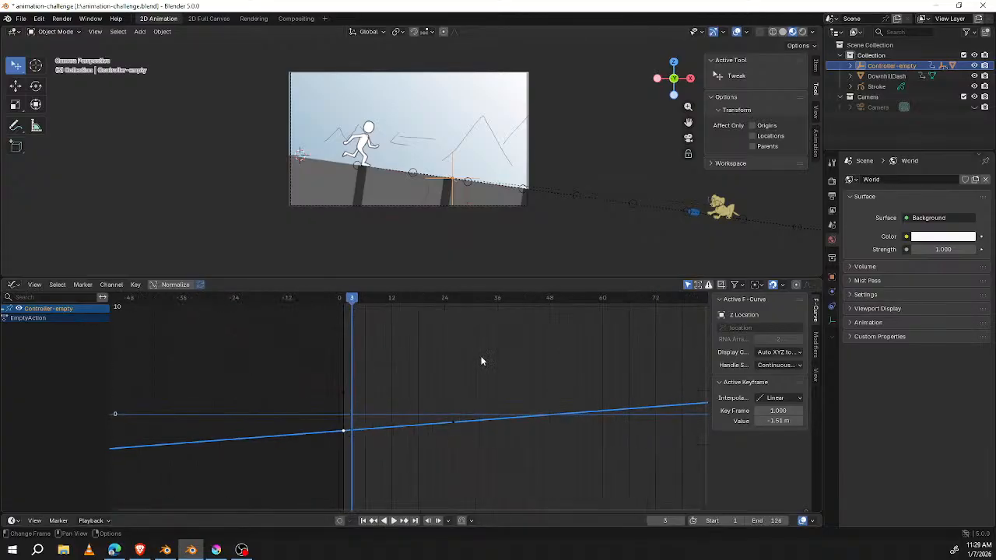
Step: Play the animation to watch Controller-empty travel along the slope and return the playhead to frame 0
key(space)
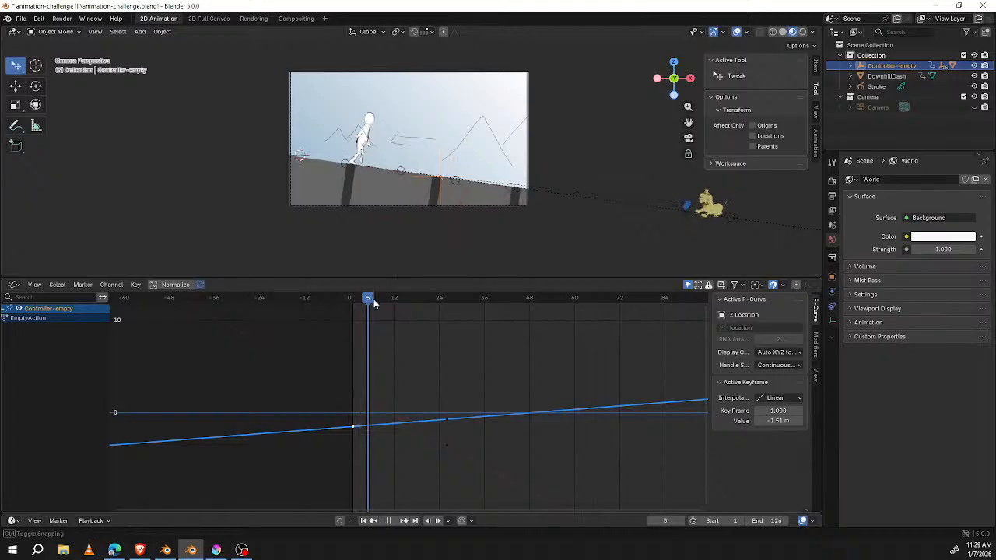
key(space)
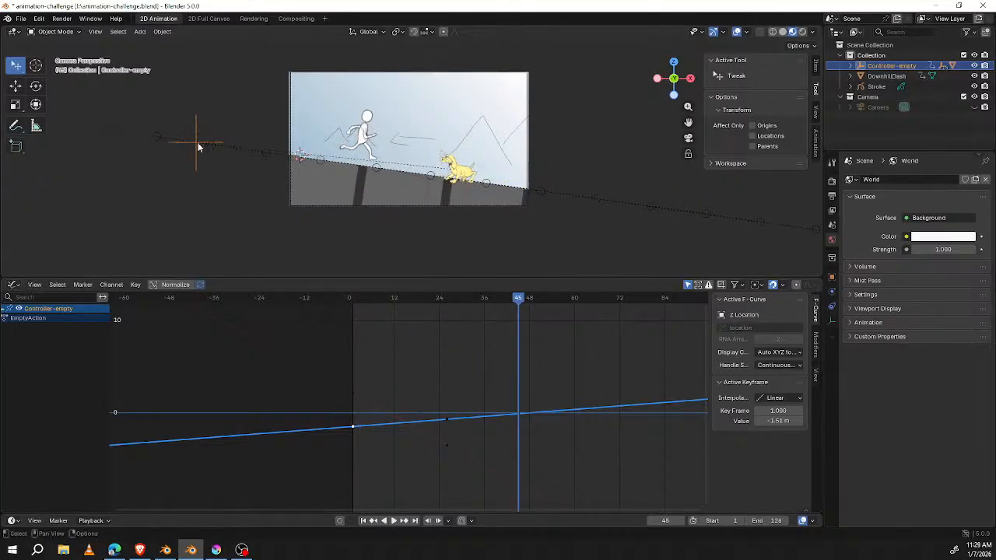
key(space)
drag(527, 300, 348, 312)
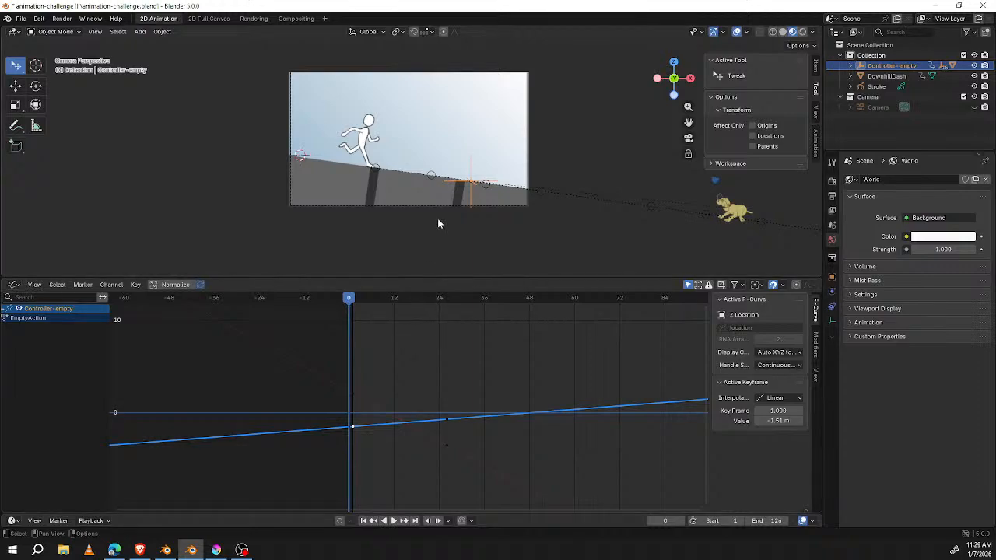
Step: Select the Empty.002 circle at the runner's front foot and move the playhead to frame 1
scroll(387, 177, up, 6)
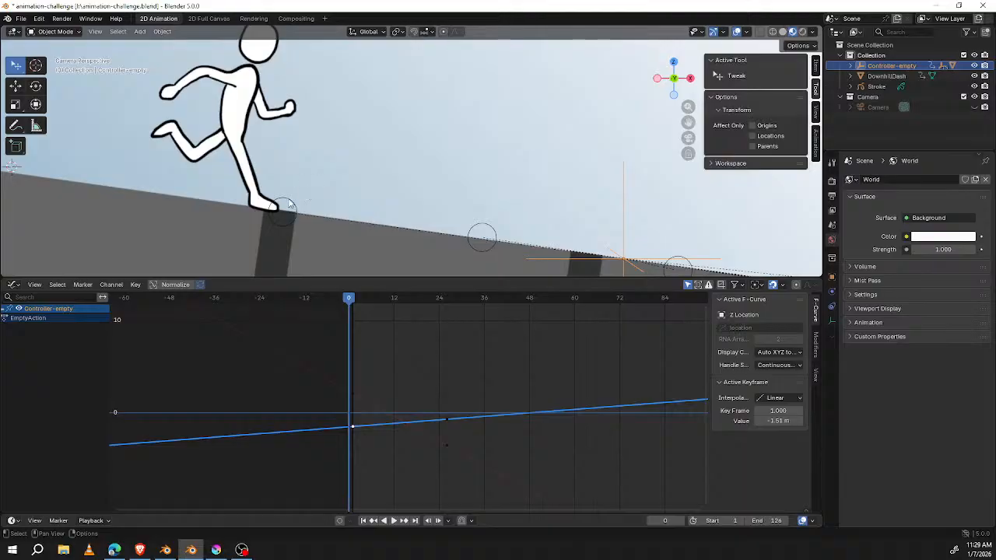
click(288, 204)
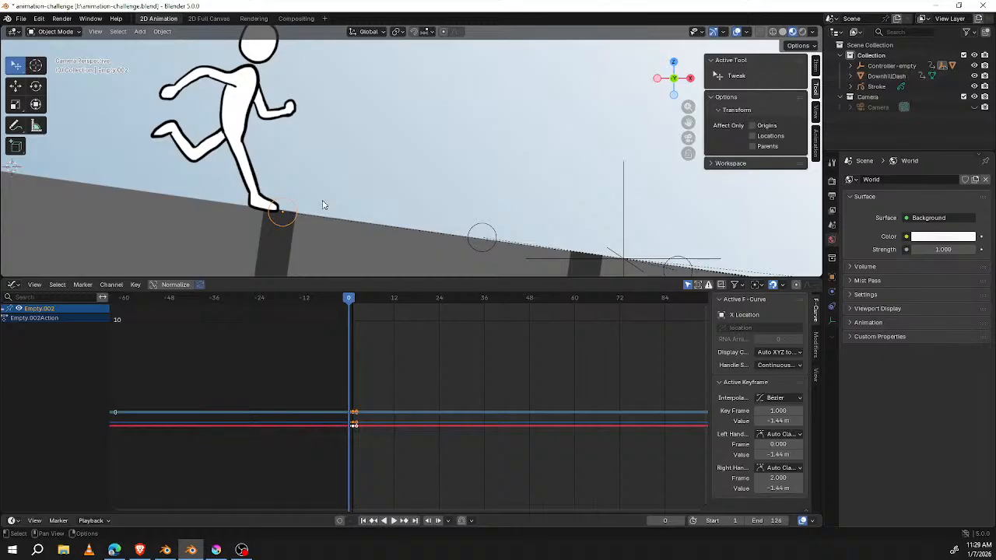
click(352, 300)
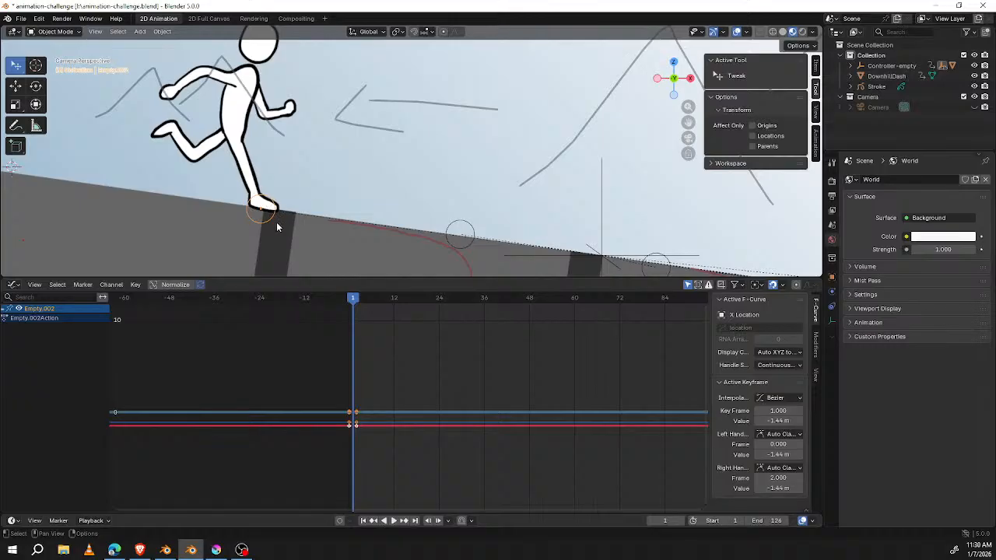
Step: Add Controller-empty to the selection with Empty.002, examine both in perspective and return to the camera view
shift+click(601, 215)
shift+click(601, 214)
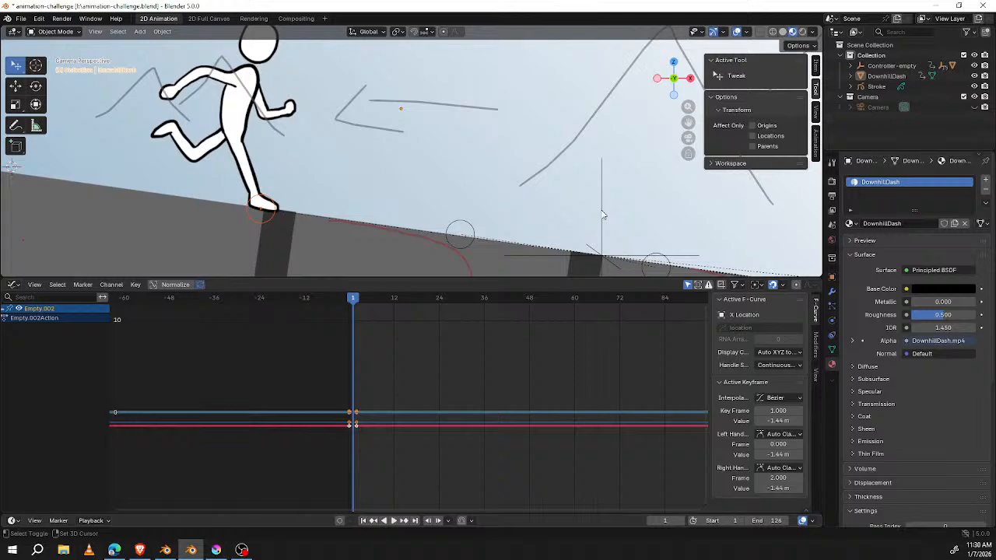
scroll(537, 206, down, 2)
shift+click(545, 202)
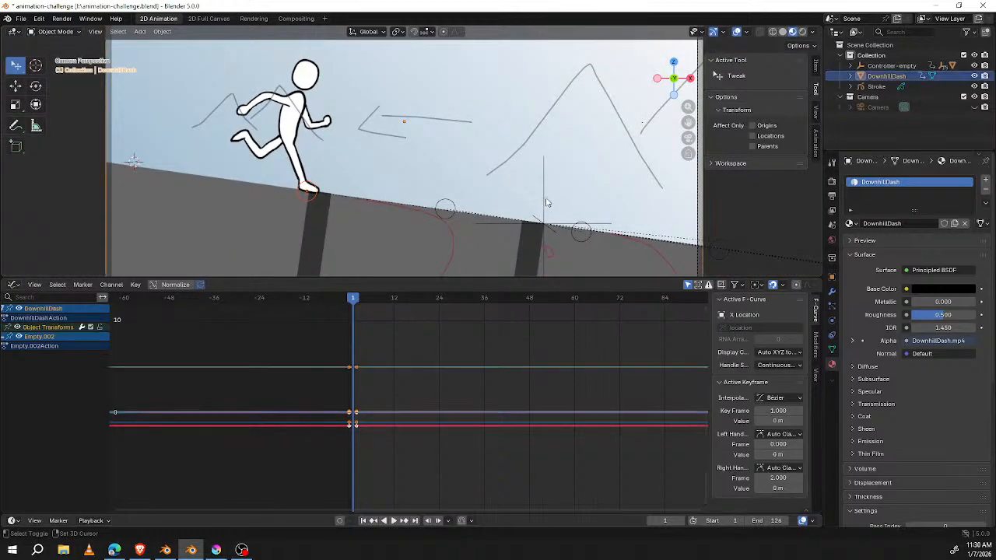
shift+click(545, 200)
shift+middle_drag(544, 201, 497, 193)
click(475, 168)
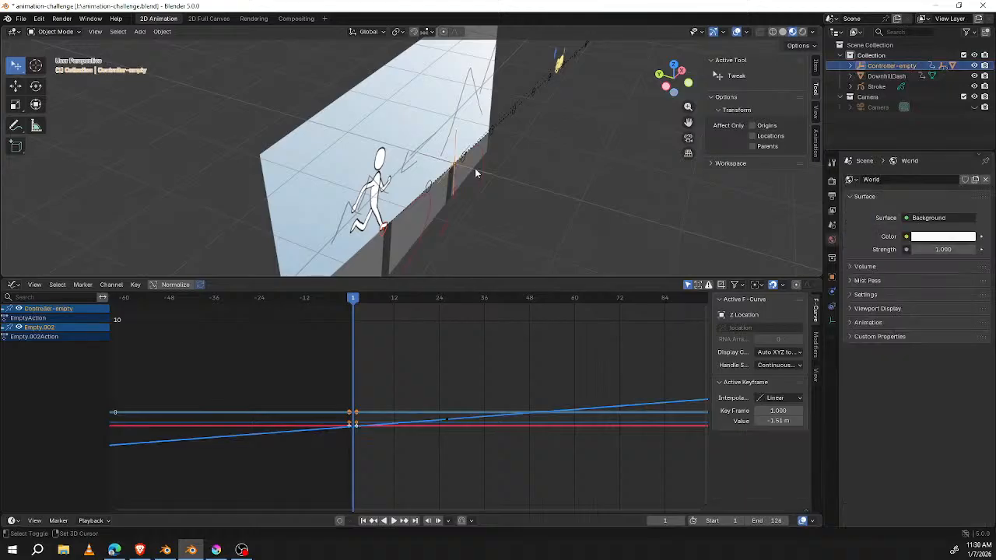
middle_drag(509, 209, 479, 193)
key(KP_0)
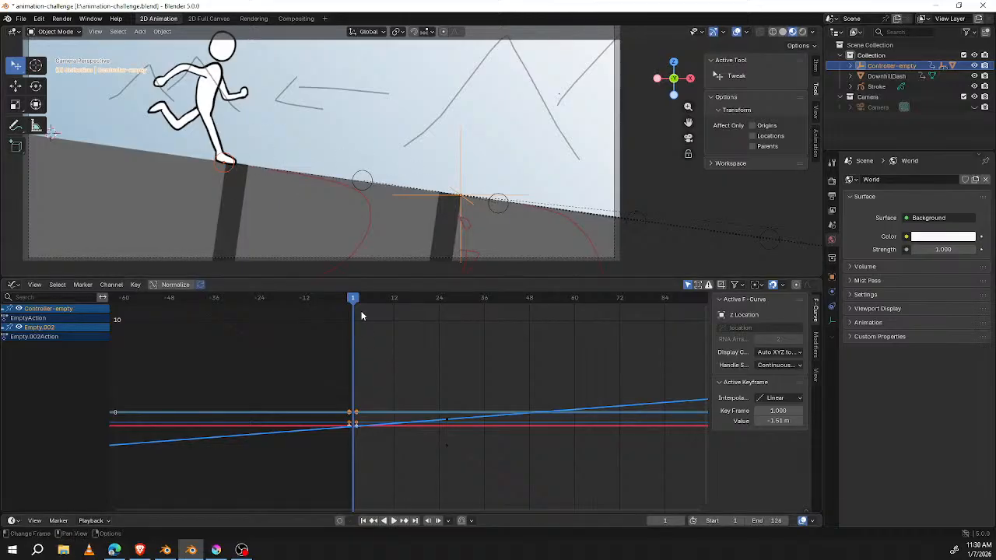
Step: Play and scrub the animation up to frame 10 and back to frame 9, checking the empties against the runner's foot
key(space)
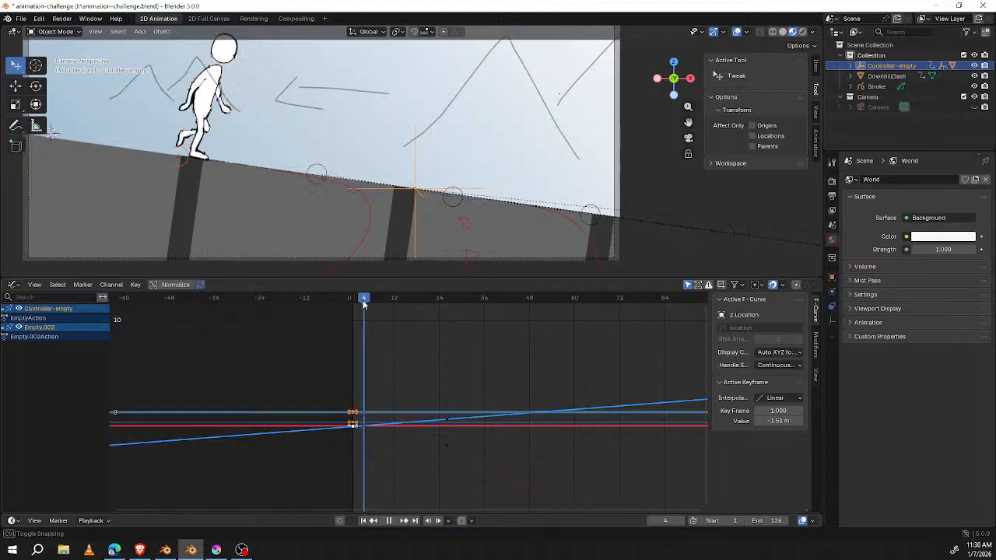
key(space)
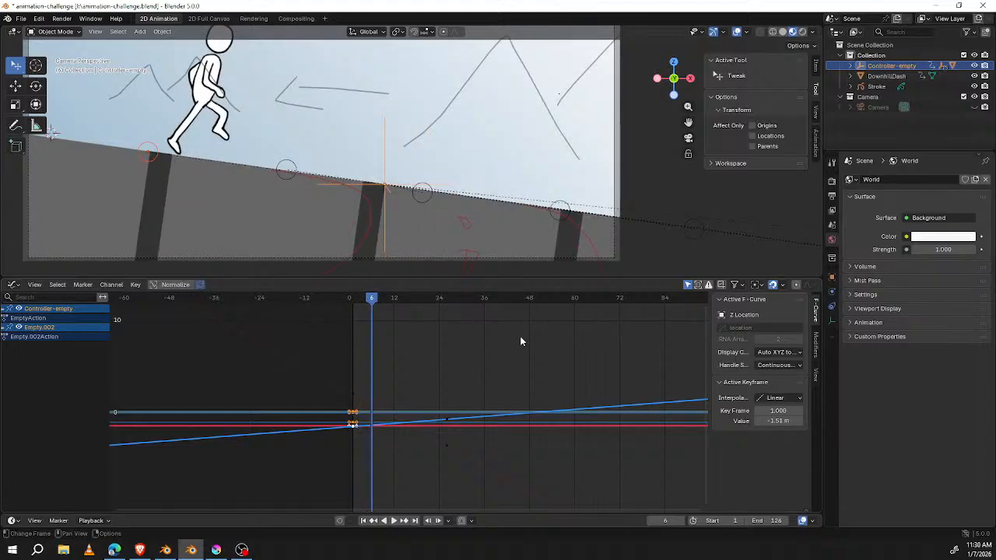
click(386, 297)
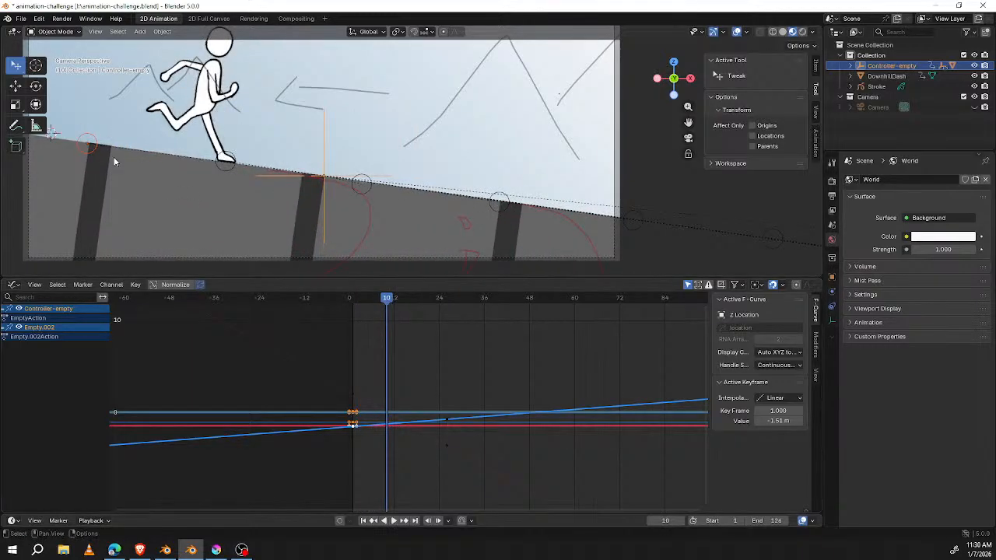
mouse_move(387, 298)
mouse_down()
mouse_move(372, 302)
mouse_move(382, 300)
mouse_up()
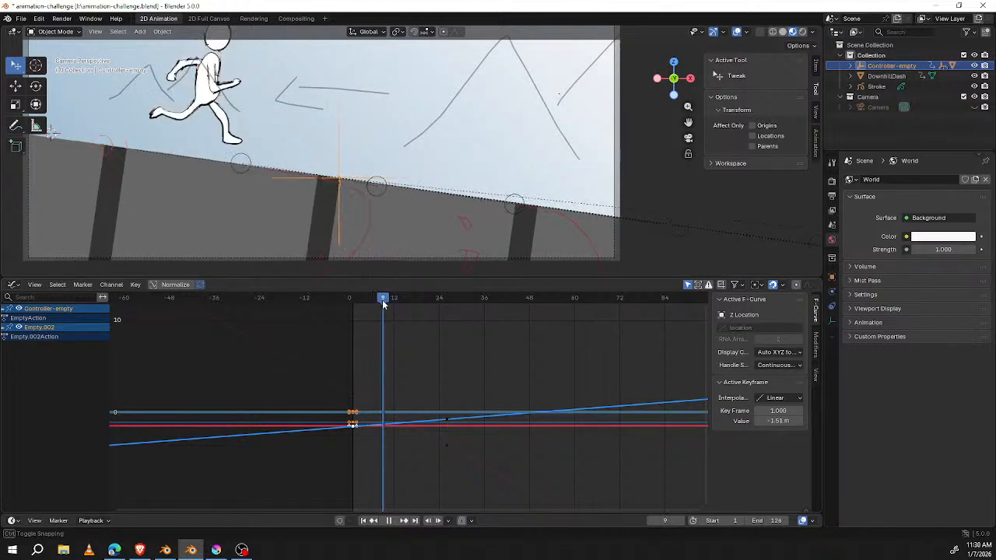
Step: Check Empty.003 against the runner's foot at frame 10 and select Empty.005 farther down the slope
click(243, 164)
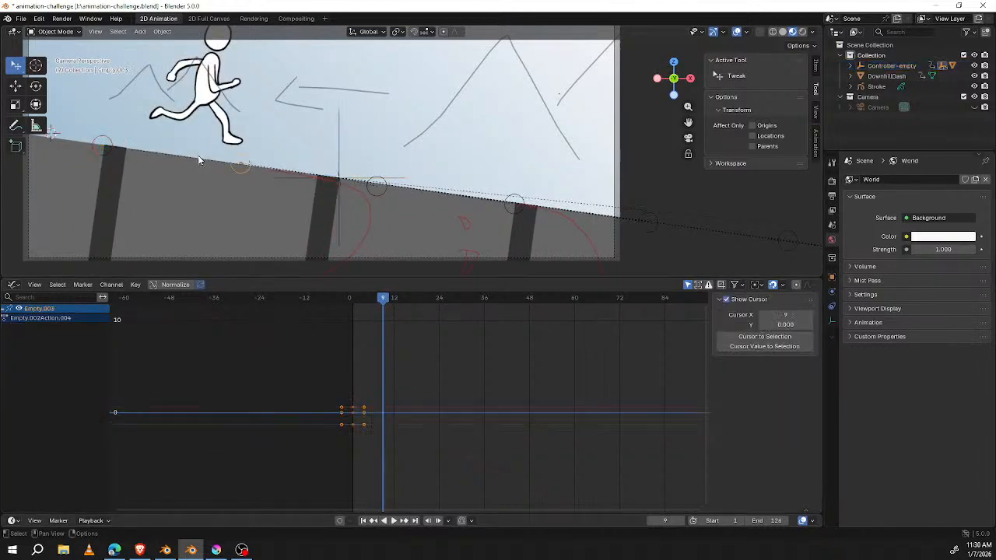
drag(382, 300, 389, 307)
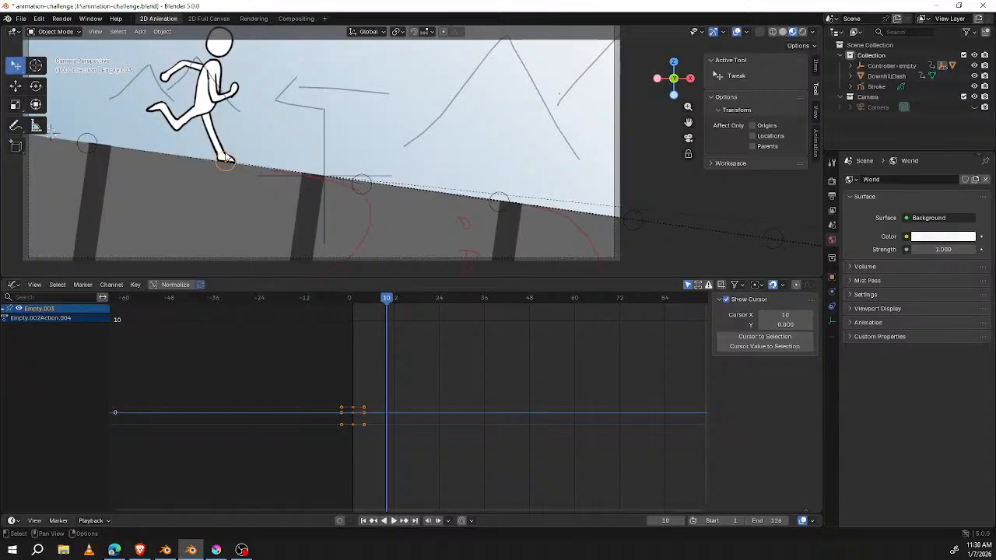
click(369, 186)
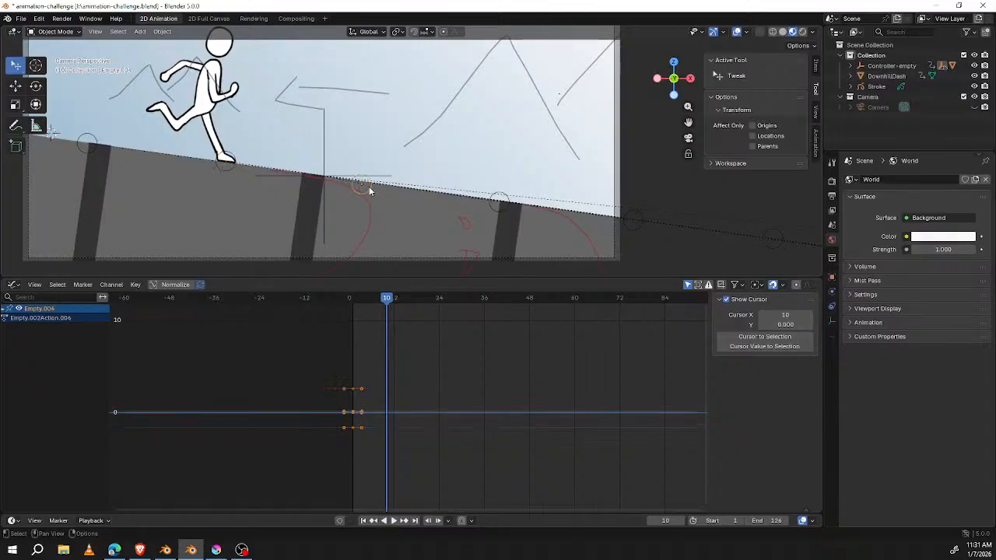
Step: Select Controller-empty and move the playhead to frame 65, where the dog runs beside the runner
click(326, 163)
click(326, 163)
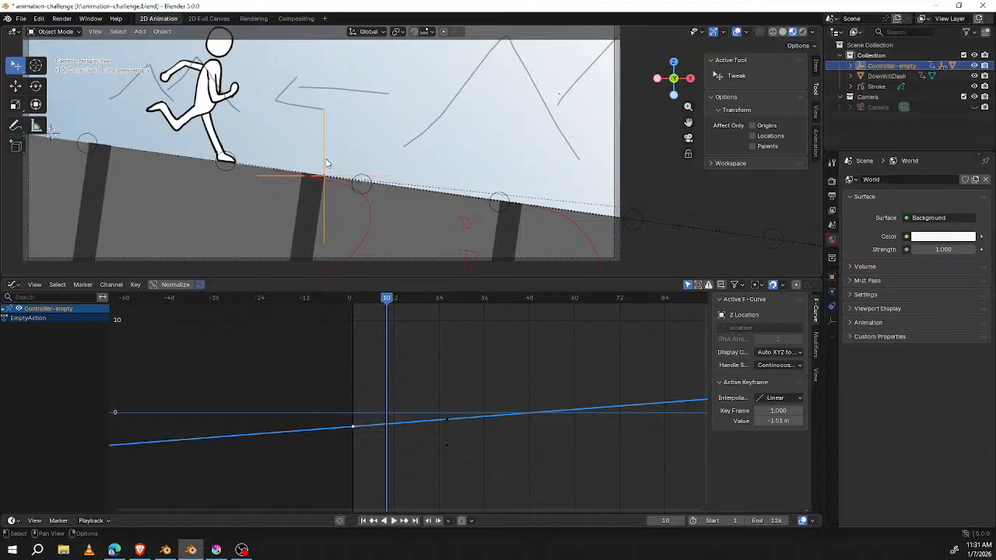
drag(387, 298, 597, 310)
scroll(453, 207, down, 2)
shift+middle_drag(367, 200, 448, 242)
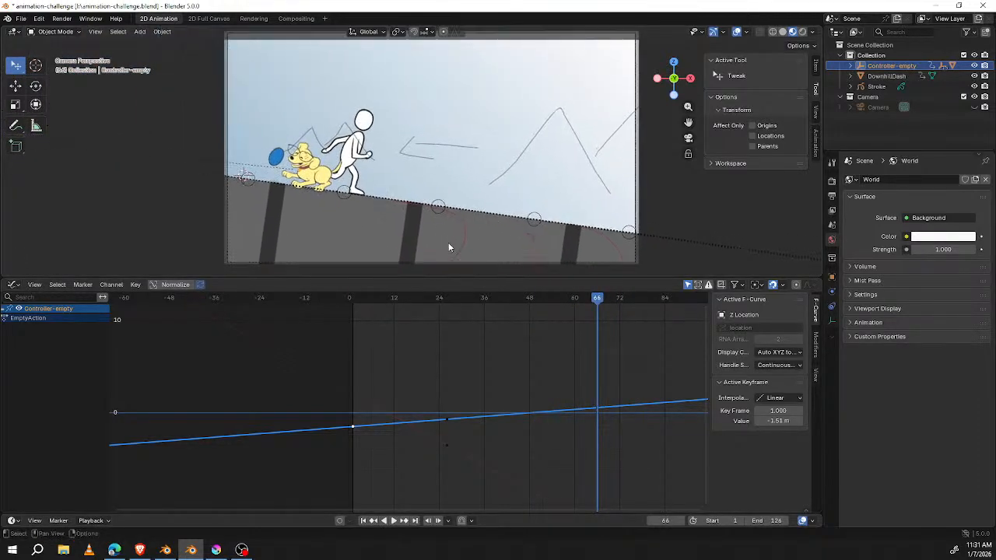
drag(603, 302, 593, 304)
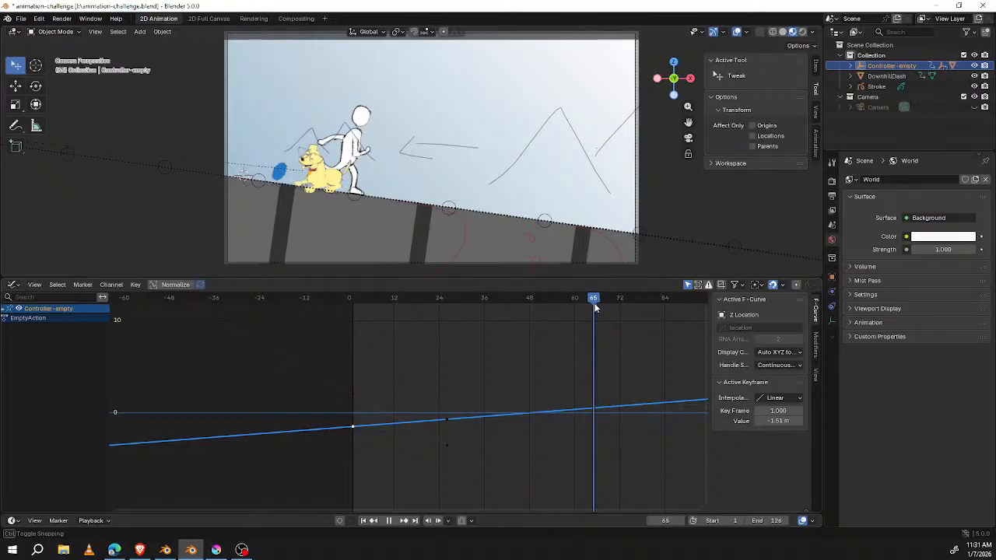
drag(594, 307, 594, 307)
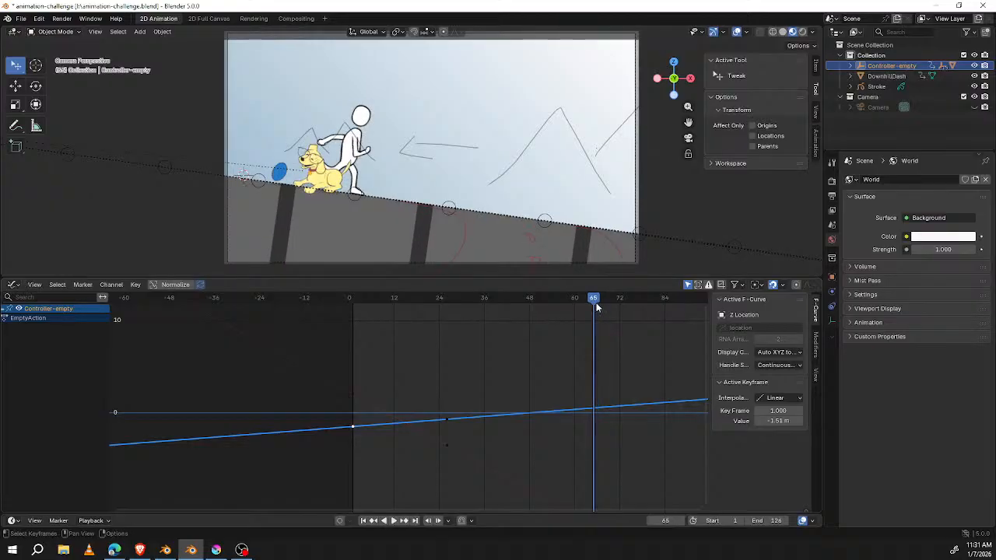
Step: Examine the dog and the runner's foot contact with the slope up close at frames 65 and 66
scroll(326, 196, up, 5)
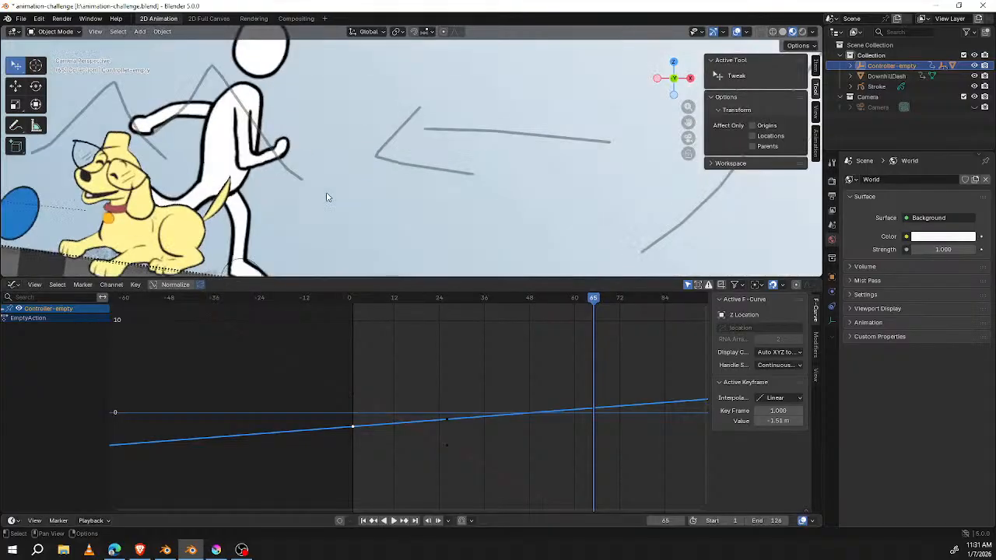
scroll(328, 198, up, 1)
scroll(378, 221, down, 1)
shift+middle_drag(387, 235, 461, 190)
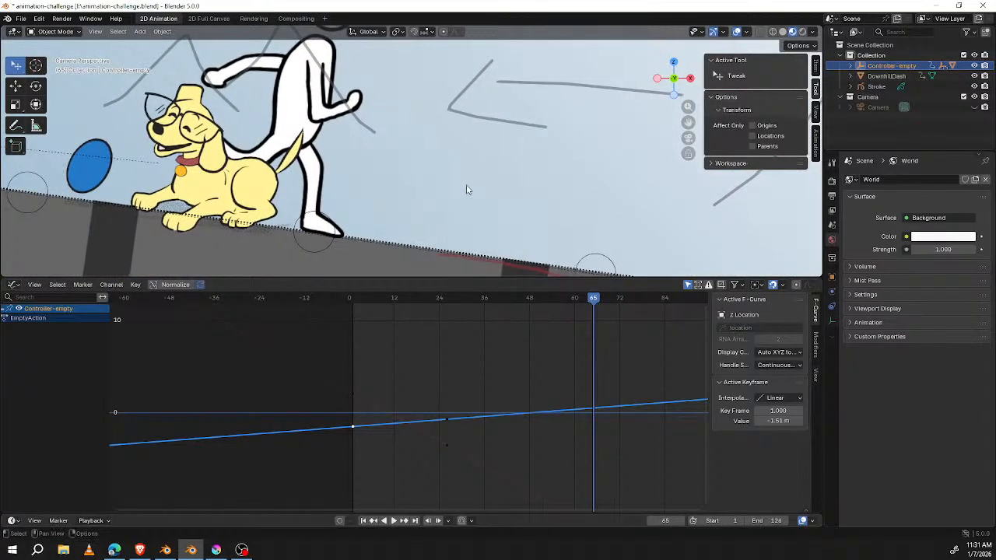
mouse_move(589, 296)
mouse_down()
mouse_move(610, 305)
mouse_move(584, 303)
mouse_move(597, 305)
mouse_up()
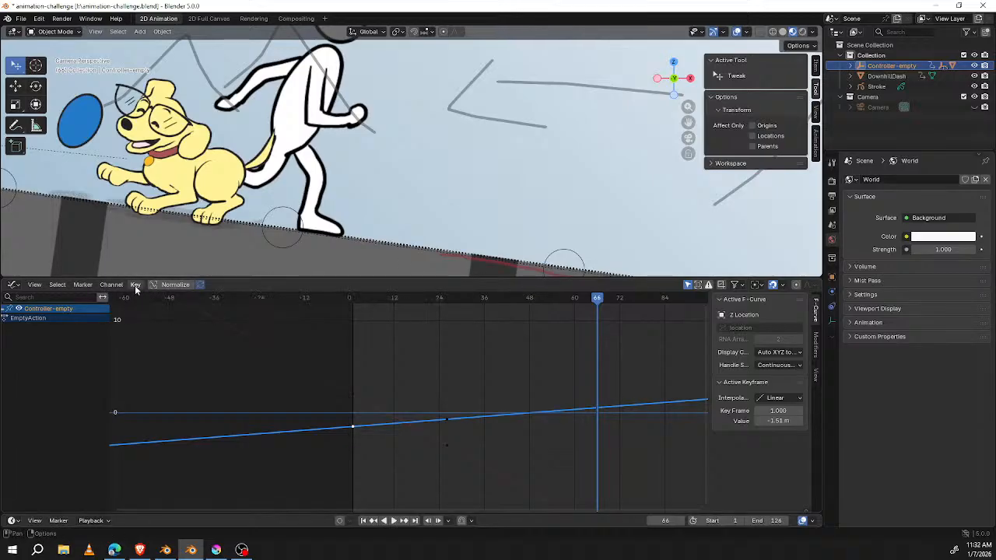
Step: Enlarge the 3D viewport and change the Graph Editor area to a Dope Sheet with the Stroke object selected
drag(312, 277, 310, 348)
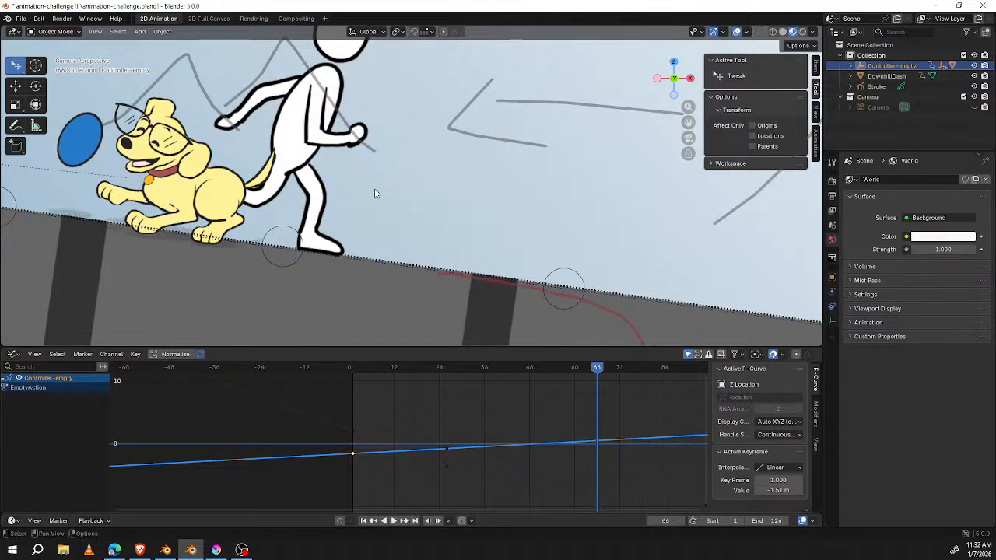
scroll(424, 244, down, 4)
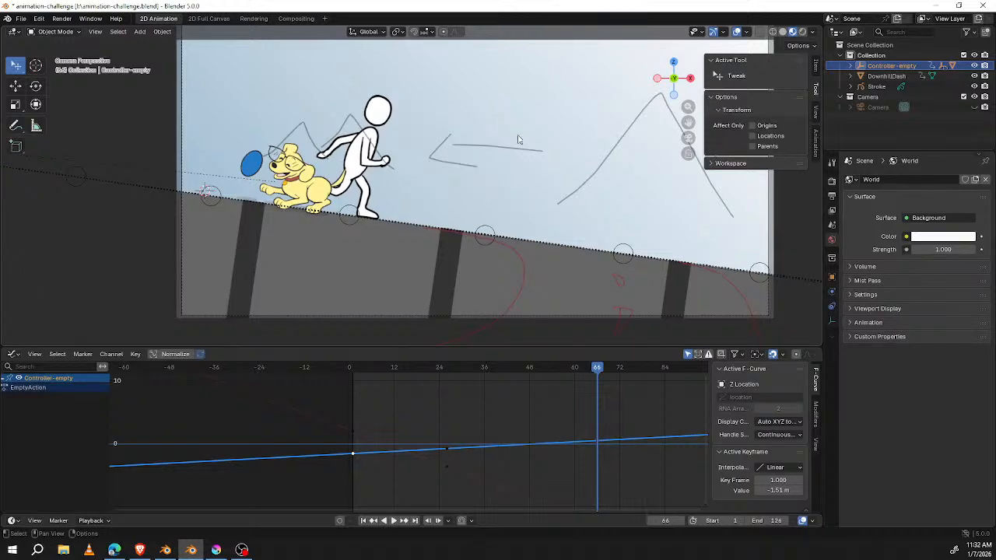
click(877, 87)
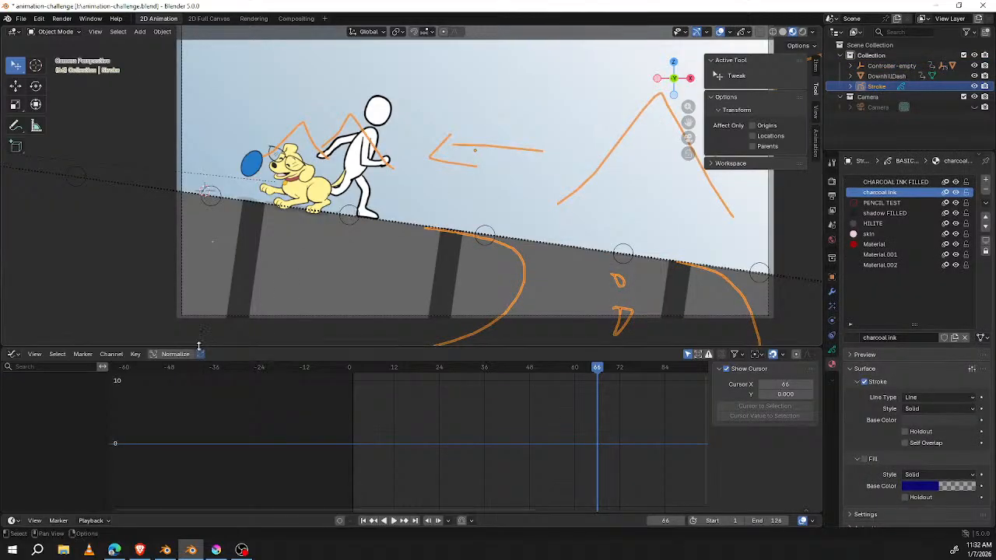
click(16, 356)
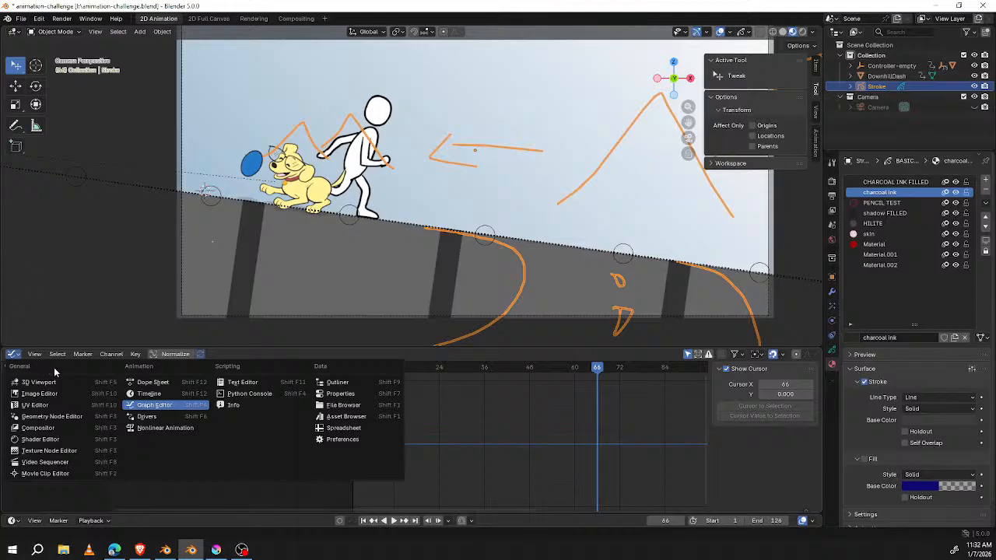
click(152, 382)
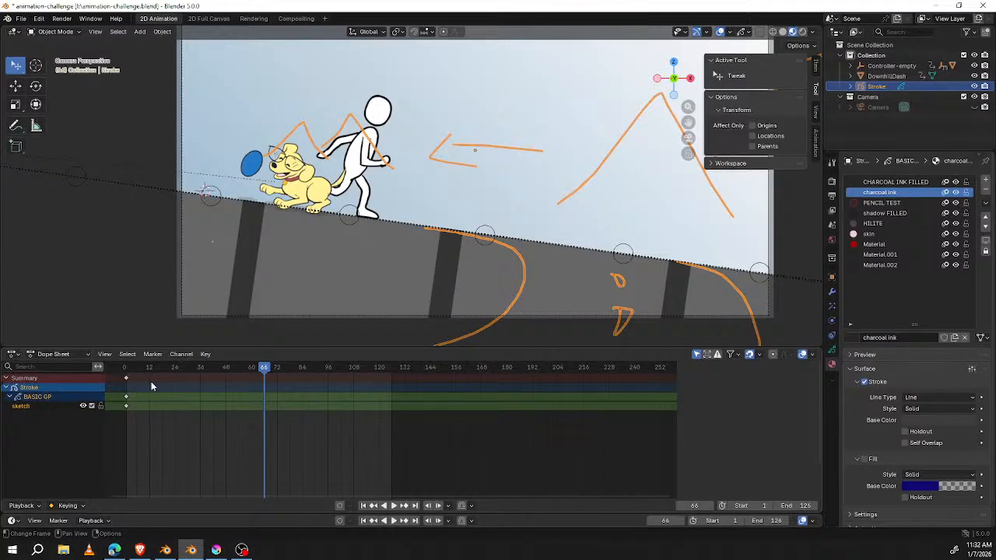
Step: Switch the Dope Sheet to Grease Pencil mode and move the playhead to frame 1
click(86, 356)
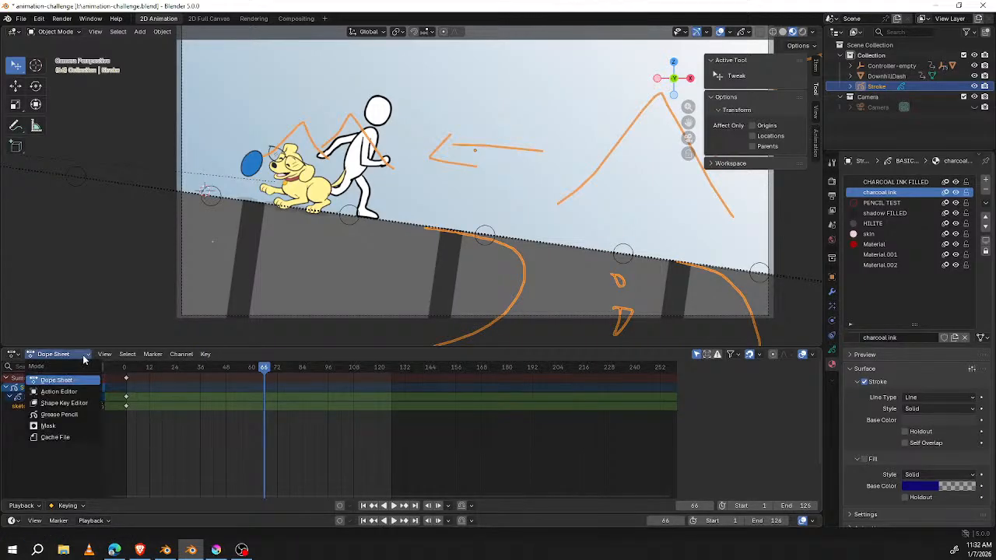
click(63, 414)
key(space)
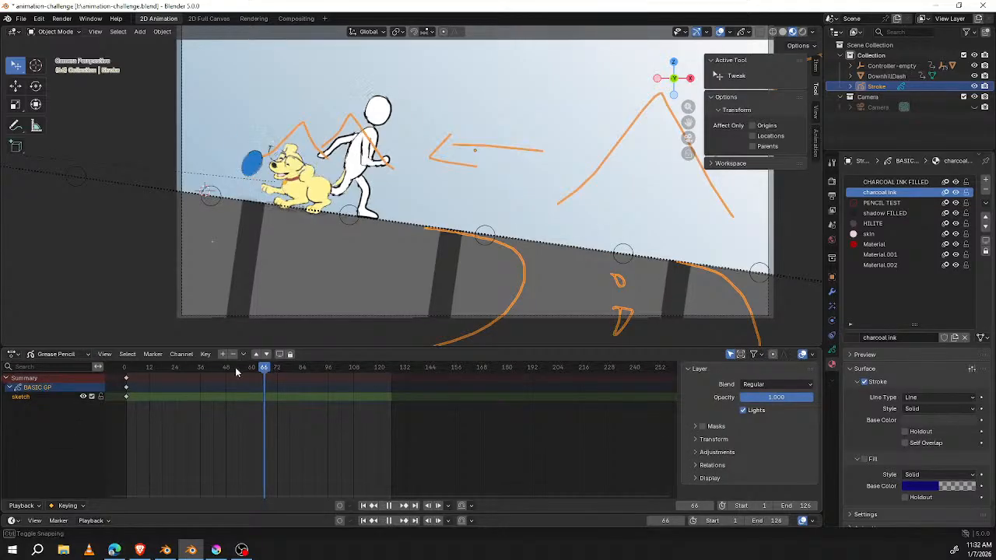
click(127, 372)
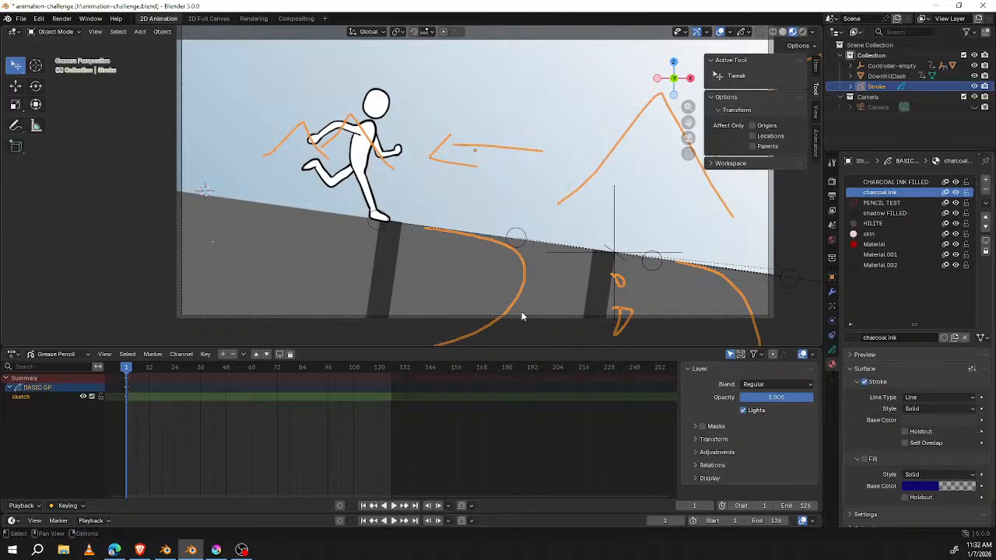
Step: Move the playhead to frame 3 with the whole camera frame and the Stroke sketches in view
shift+middle_drag(538, 293, 473, 278)
scroll(575, 206, down, 3)
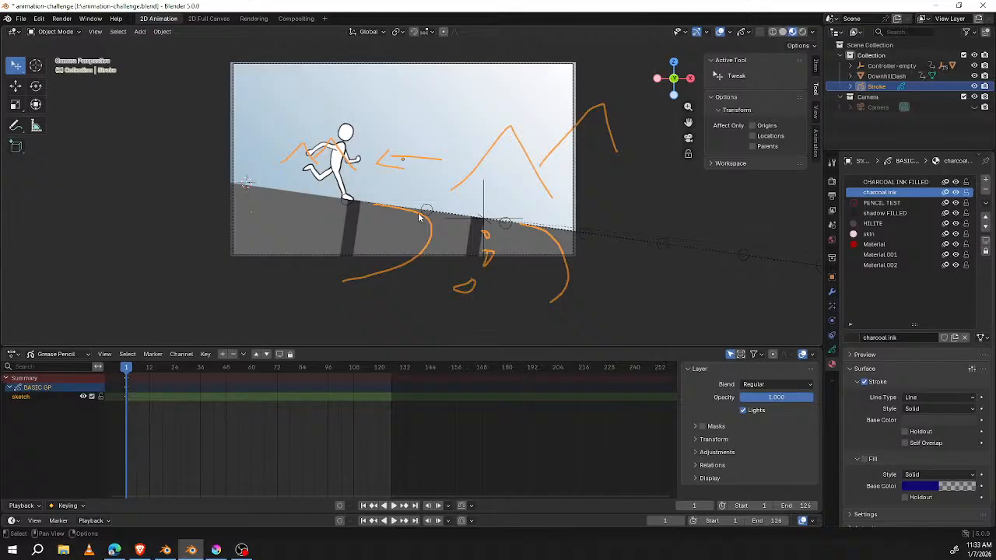
click(131, 369)
mouse_move(130, 369)
mouse_down()
mouse_move(228, 385)
mouse_move(131, 373)
mouse_up()
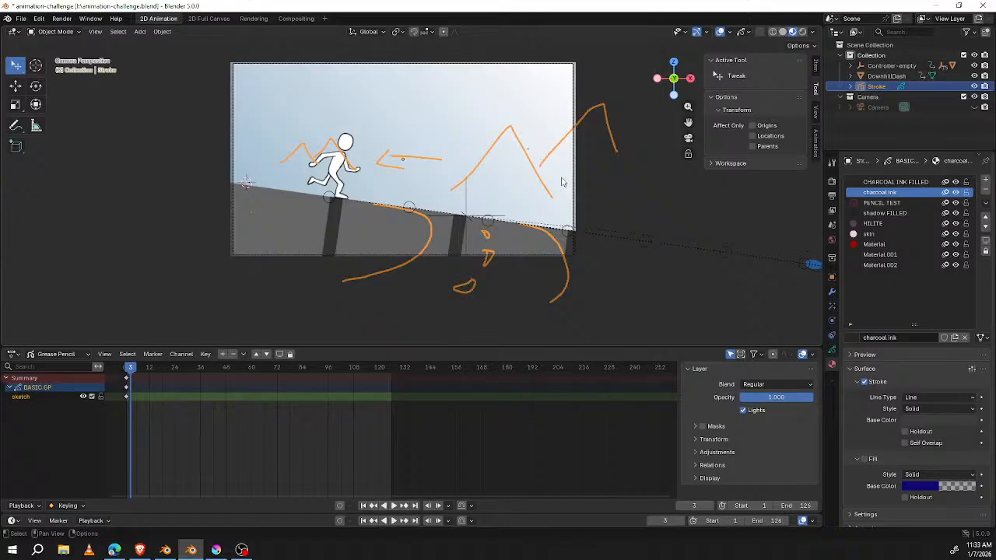
Step: Deselect the Stroke object and place the 3D cursor just in front of the drawing plane in top view, staying in Object Mode
mouse_move(527, 173)
middle_down()
mouse_move(540, 246)
mouse_move(548, 233)
middle_up()
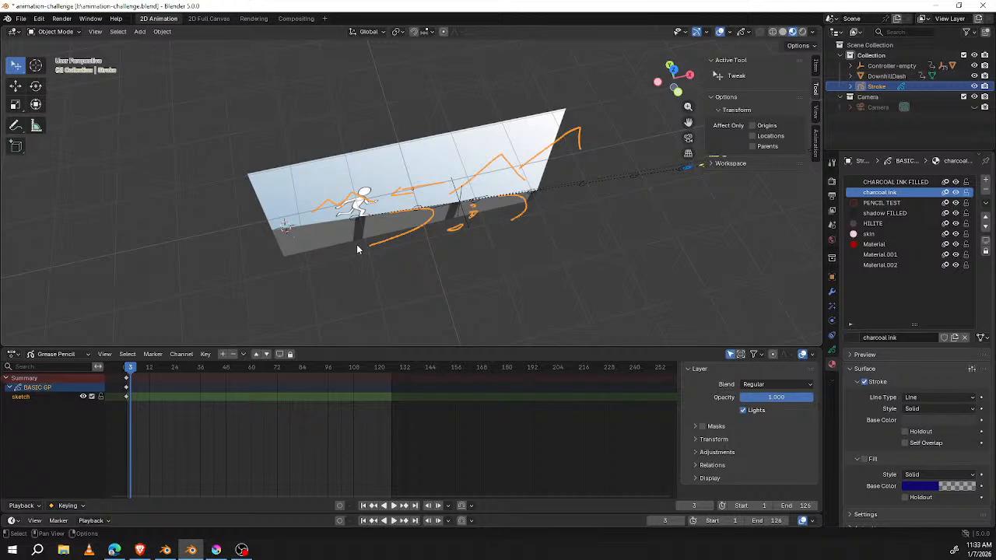
key(KP_7)
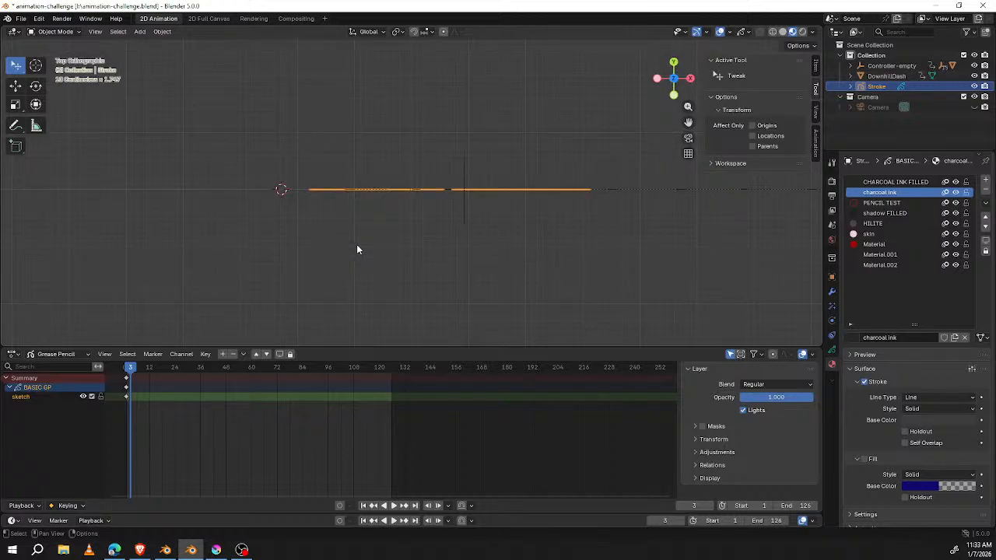
key(KP_1)
key(KP_7)
click(377, 223)
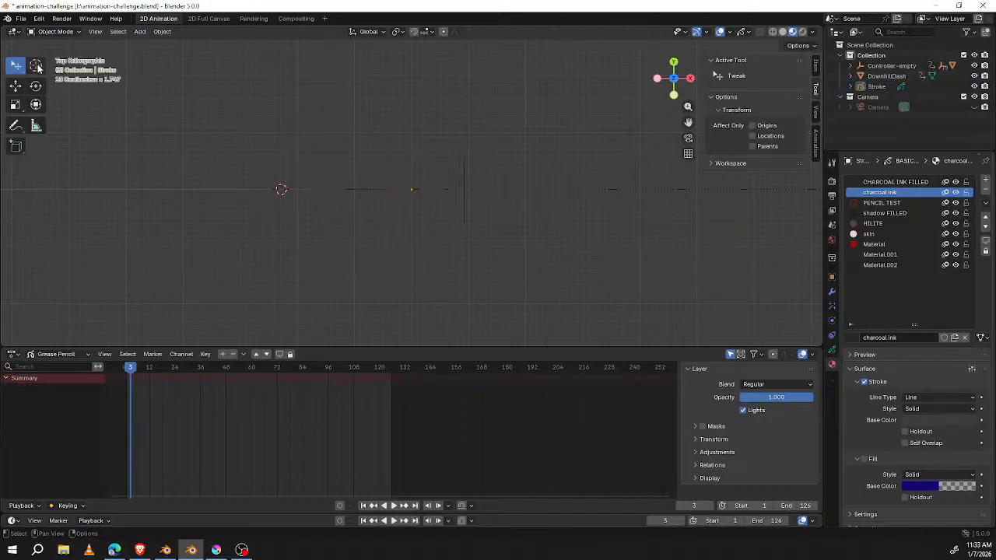
click(36, 66)
click(365, 222)
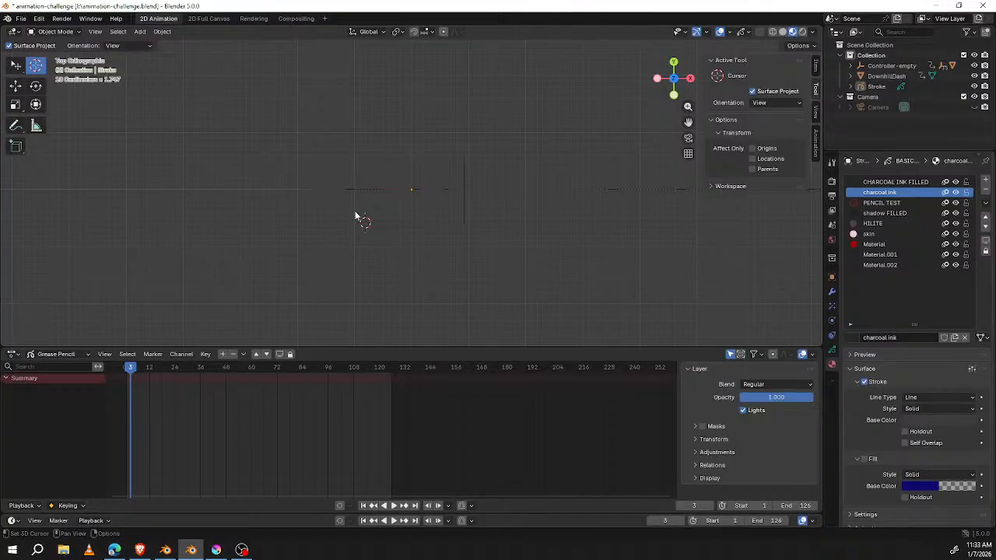
key(ctrl+Tab)
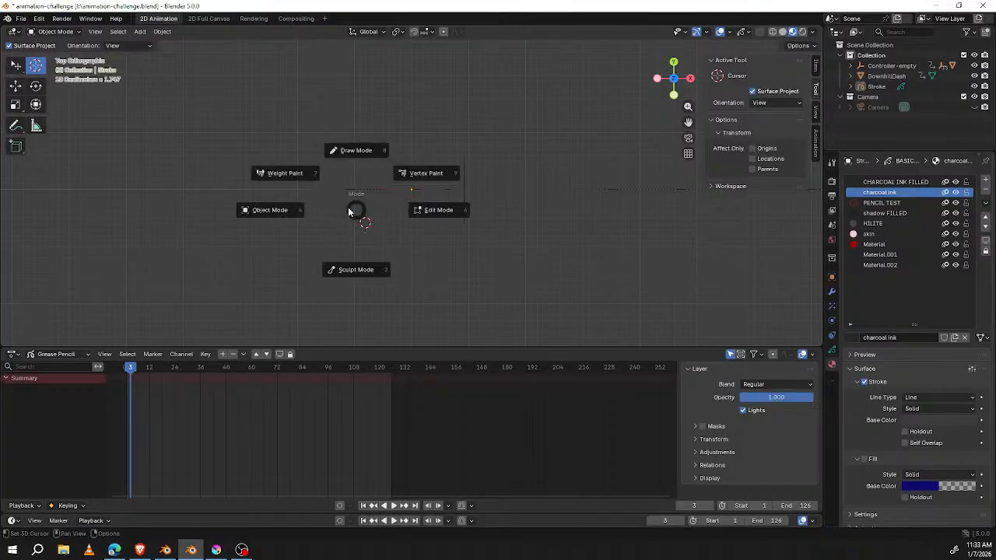
click(276, 207)
click(369, 224)
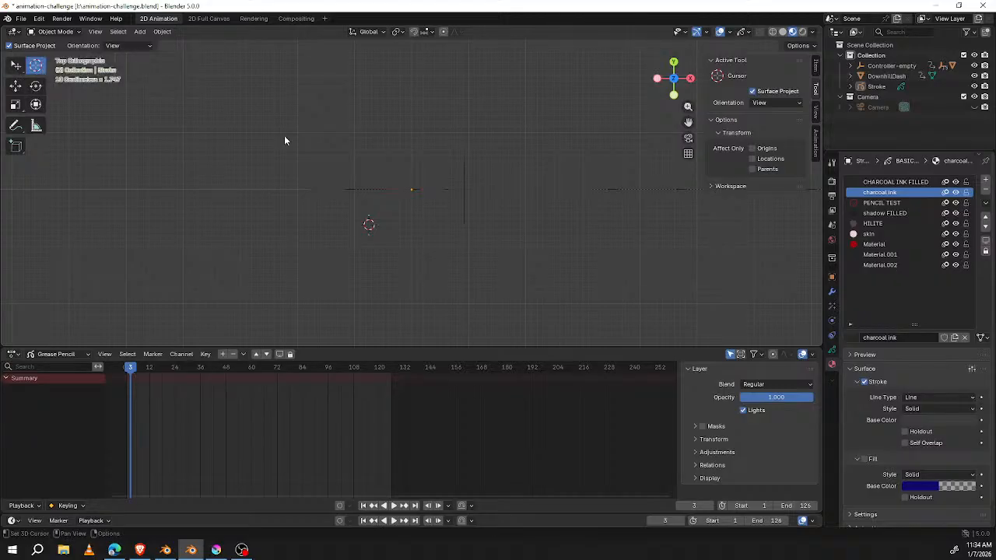
Step: Add a Plain Axes empty at the 3D cursor and check its position through the camera
key(shift+a)
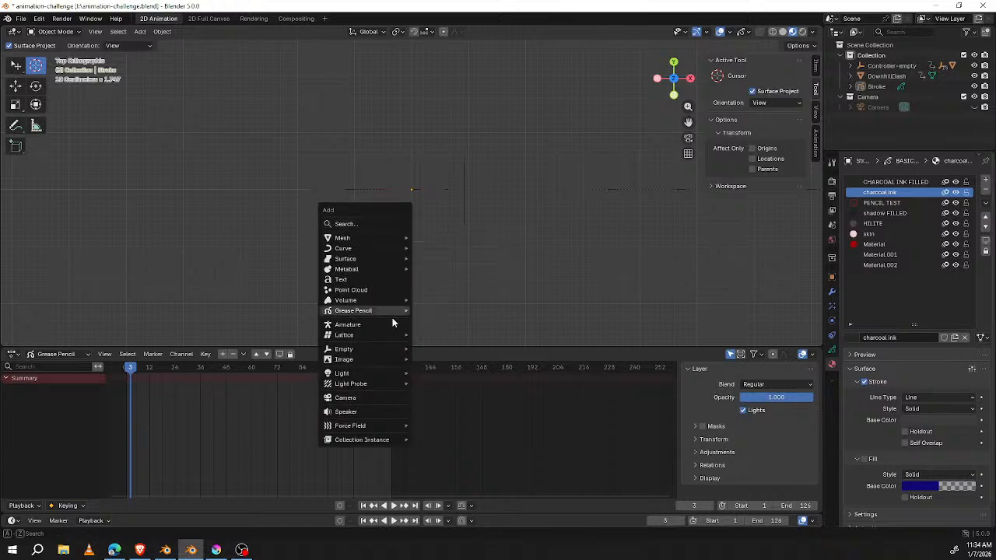
mouse_move(388, 349)
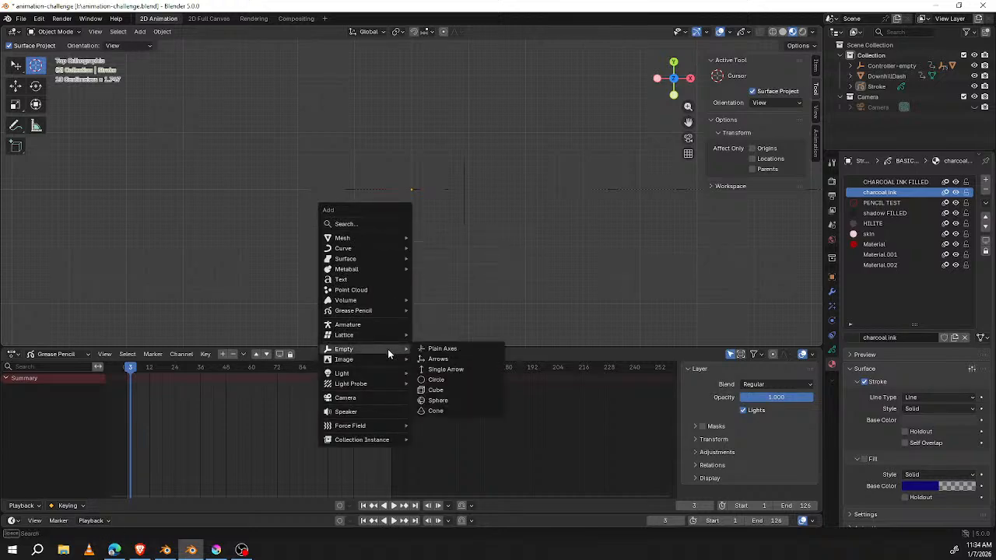
click(448, 350)
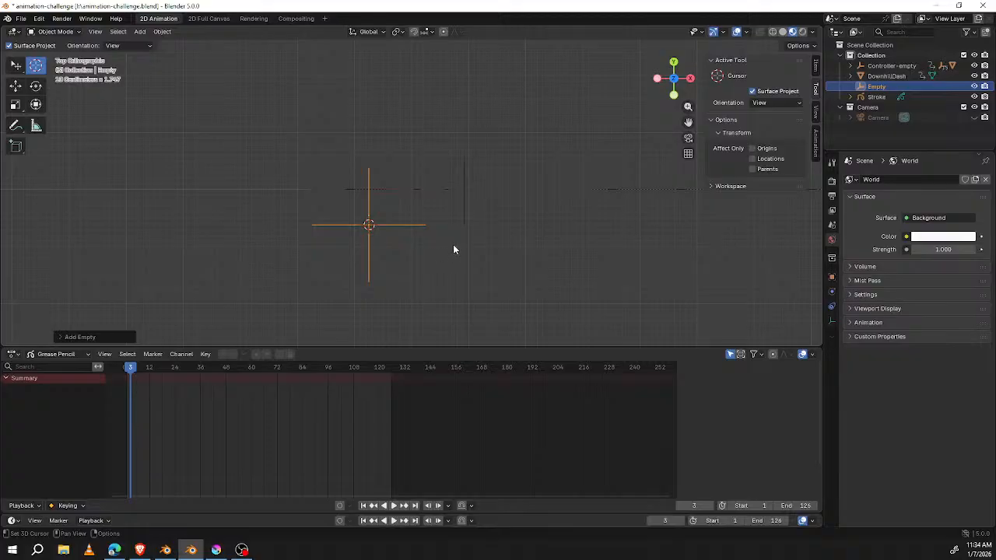
key(KP_0)
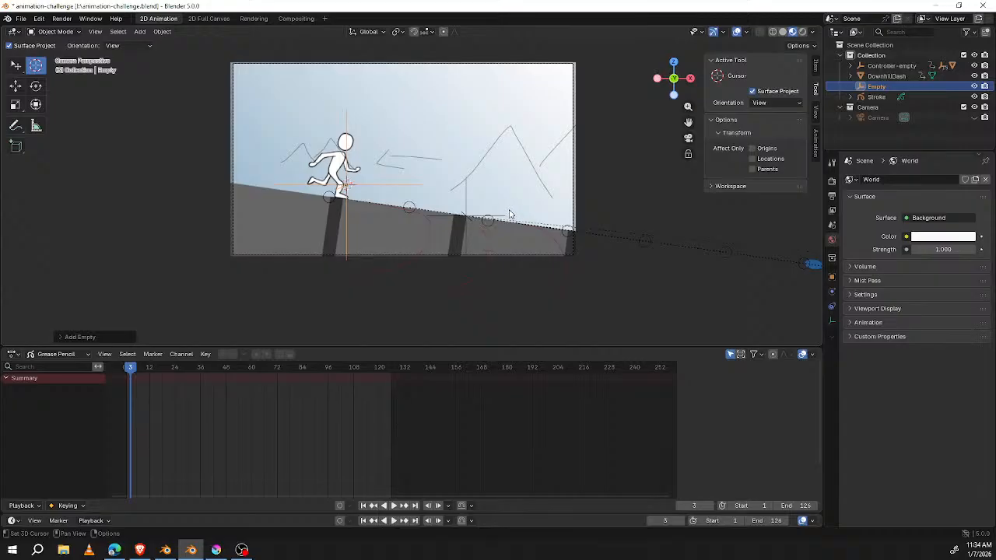
key(KP_7)
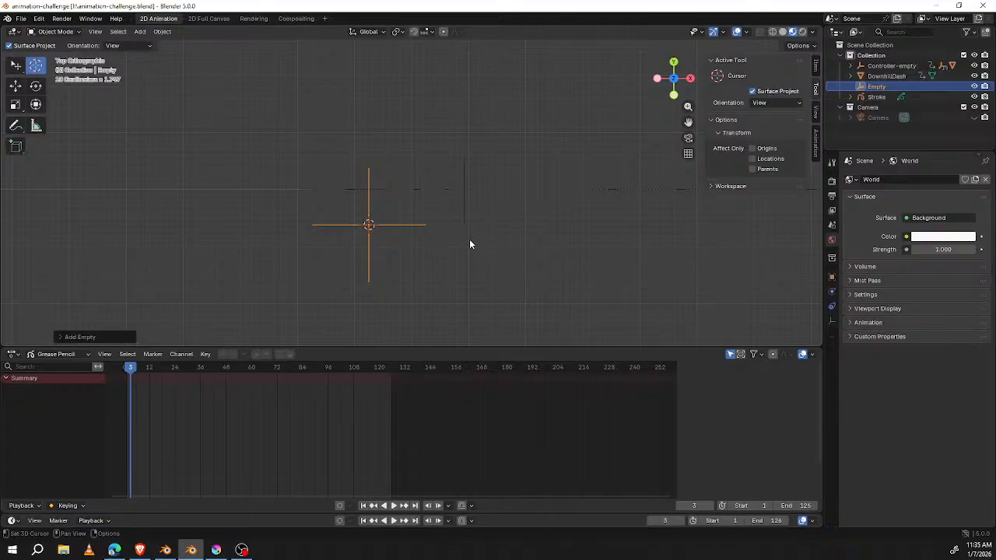
Step: Insert a keyframe on the new empty at frame 3 and switch to the Tweak selection tool
key(r)
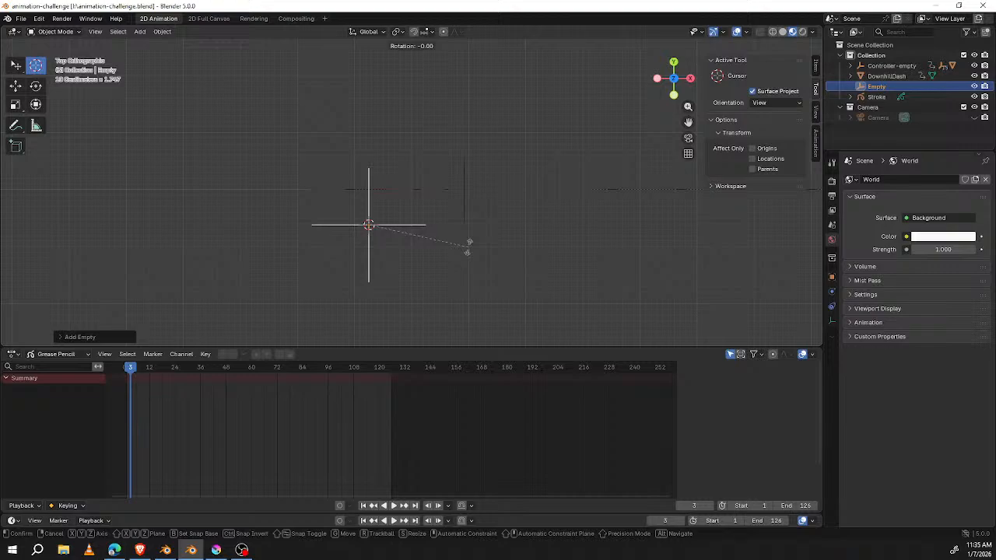
right_click(470, 246)
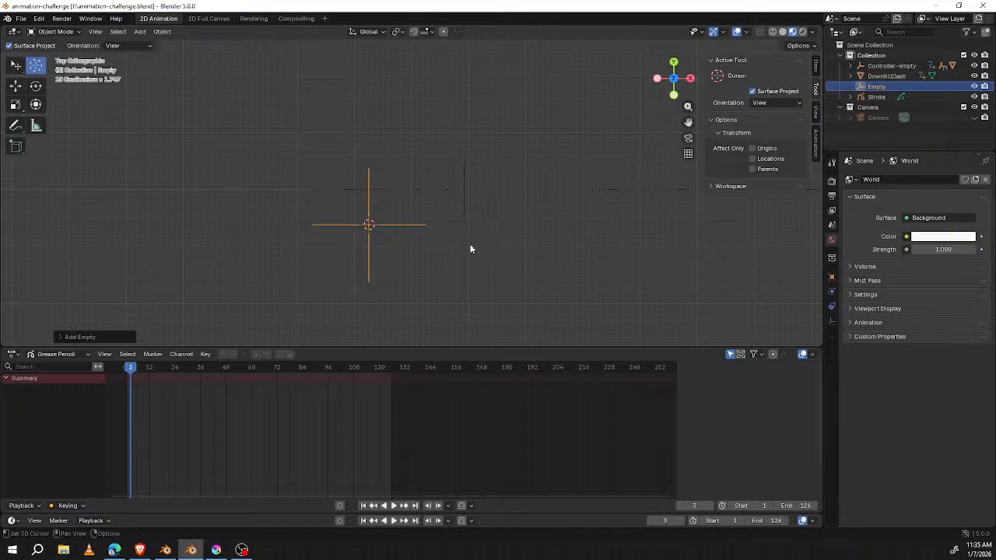
key(i)
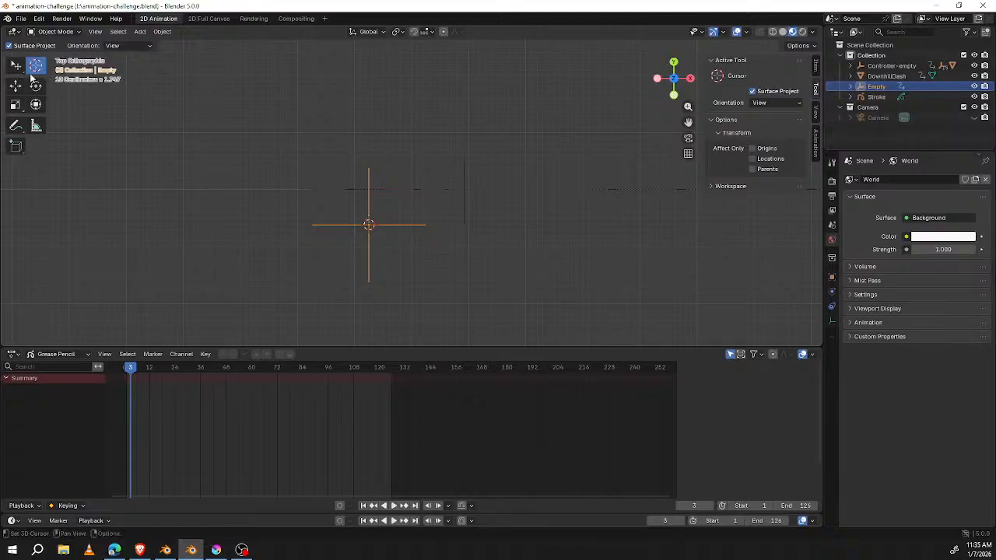
key(w)
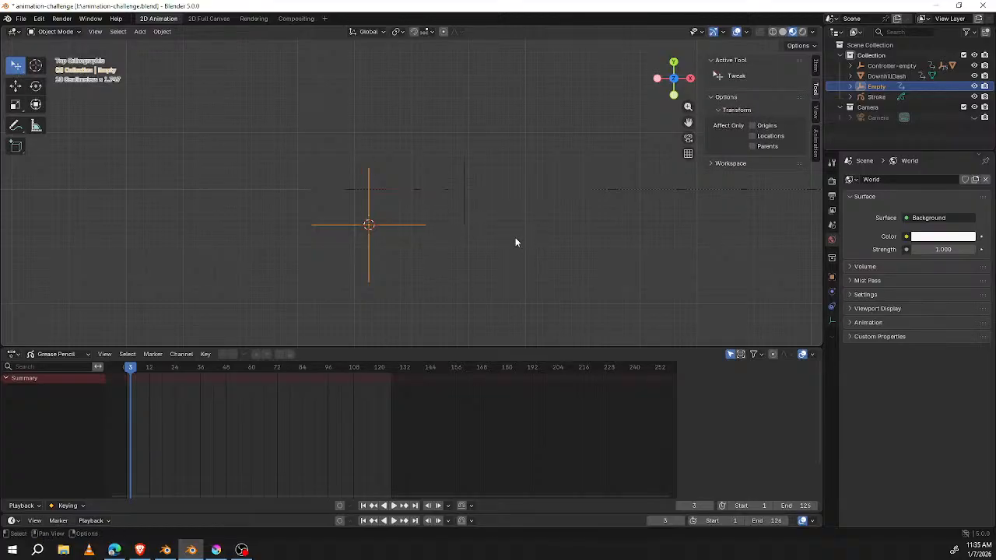
click(851, 86)
click(850, 86)
Step: Try rotating the empty in top view, key it again at frame 3 and view the scene in perspective
key(r)
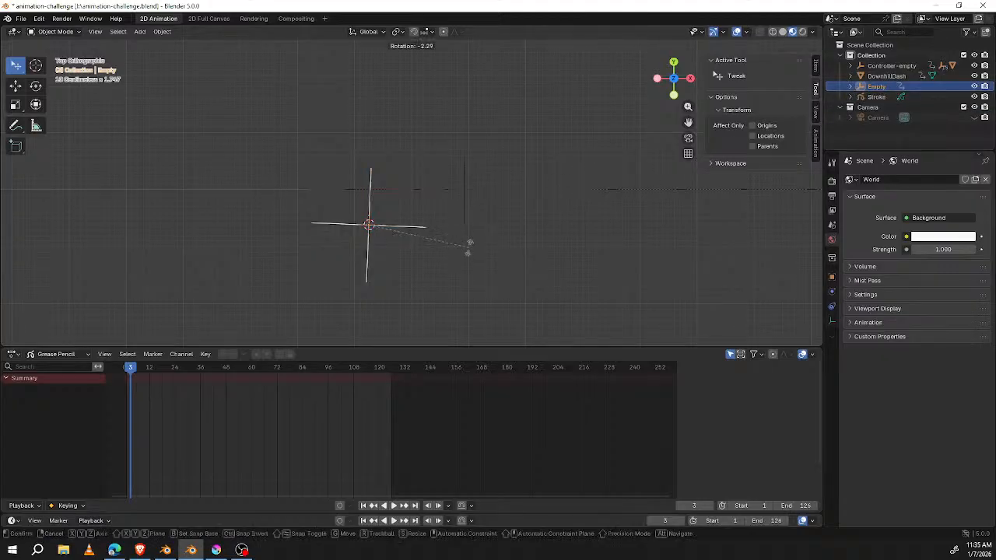
key(Escape)
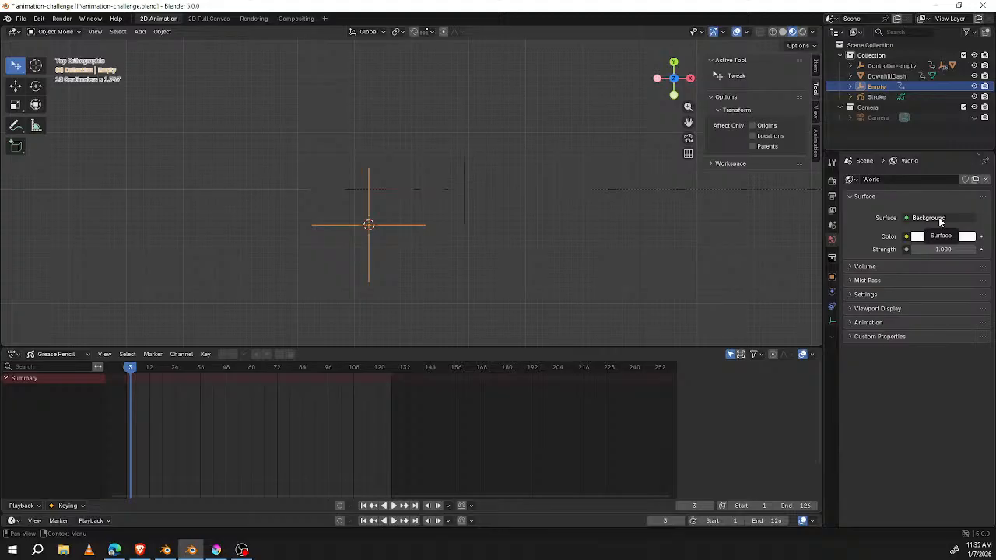
key(i)
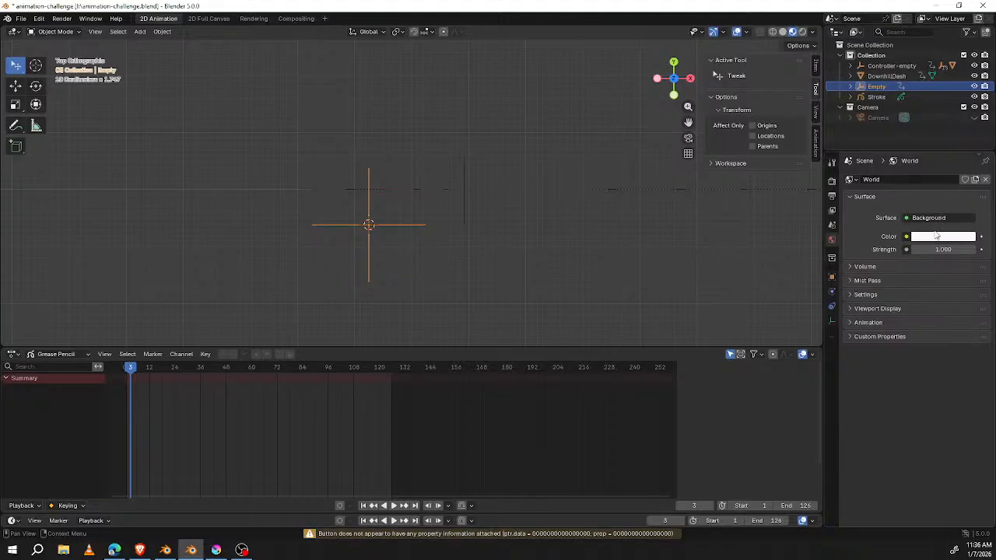
key(r)
right_click(482, 216)
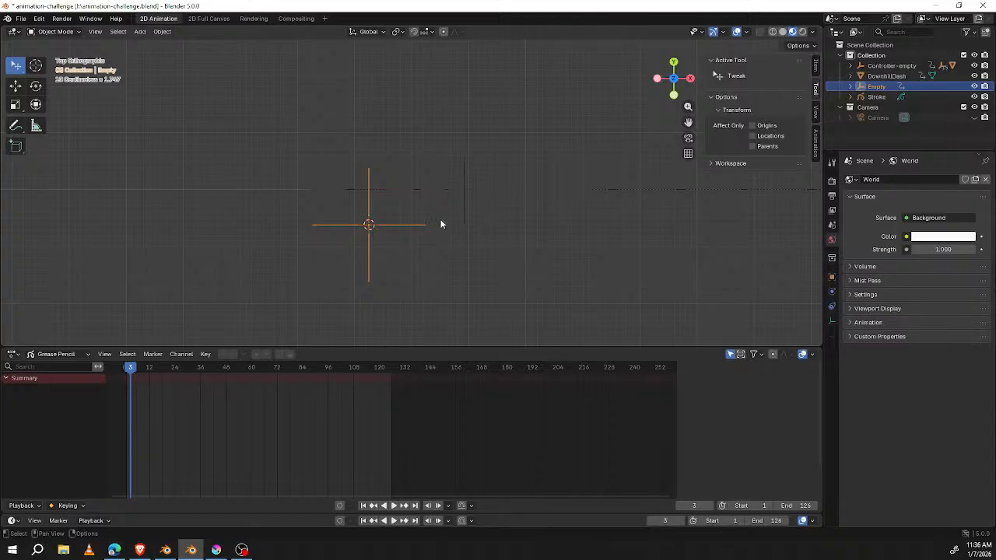
middle_drag(417, 250, 454, 197)
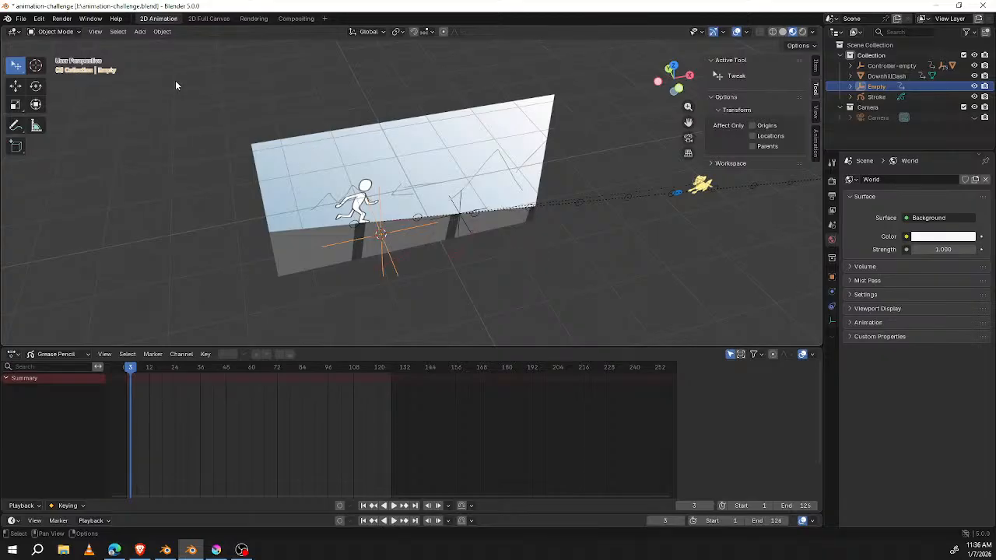
Step: Switch to the Blender 2.93.9 window and change its Stroke object from Draw to Object Mode
mouse_move(479, 8)
mouse_down()
mouse_move(182, 0)
mouse_move(260, 0)
mouse_up()
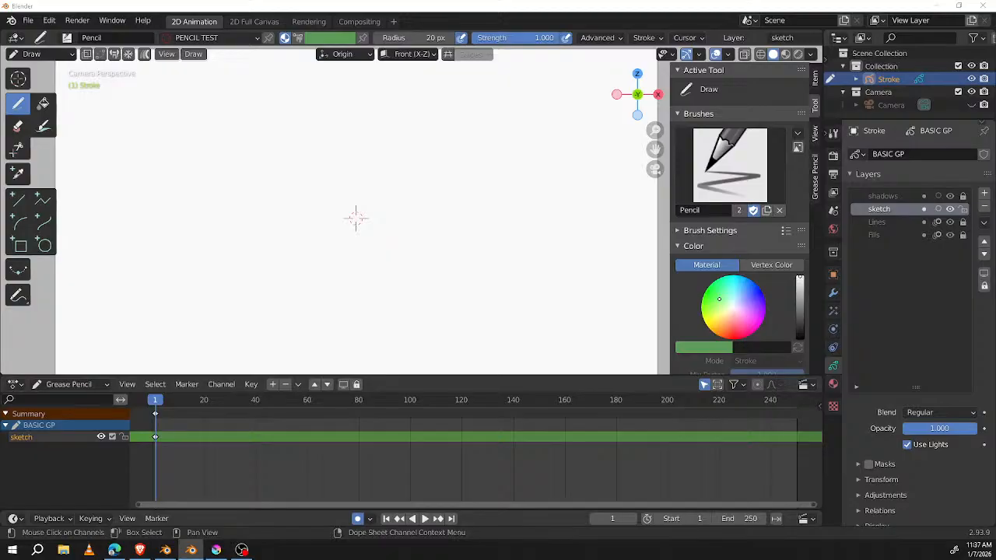
drag(606, 0, 630, 16)
double_click(629, 18)
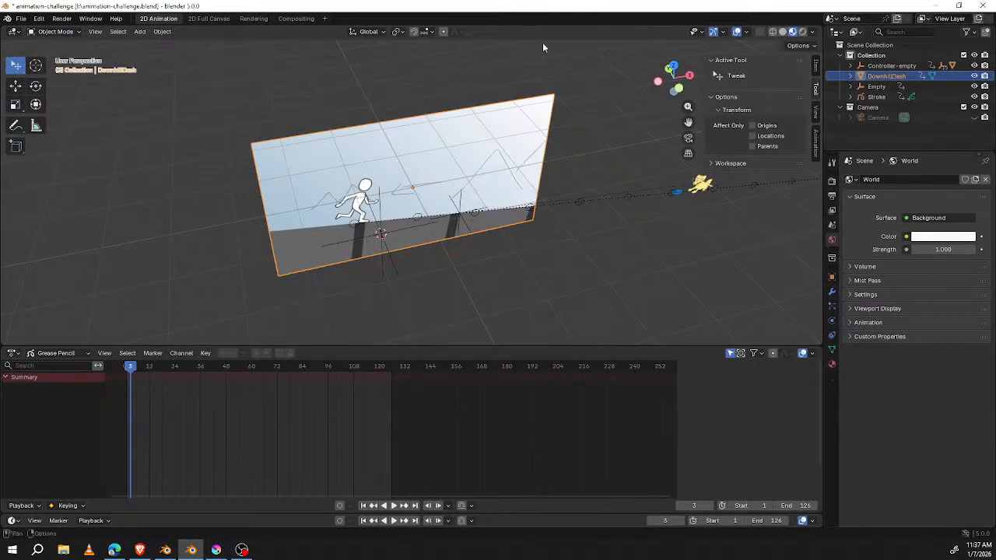
click(165, 550)
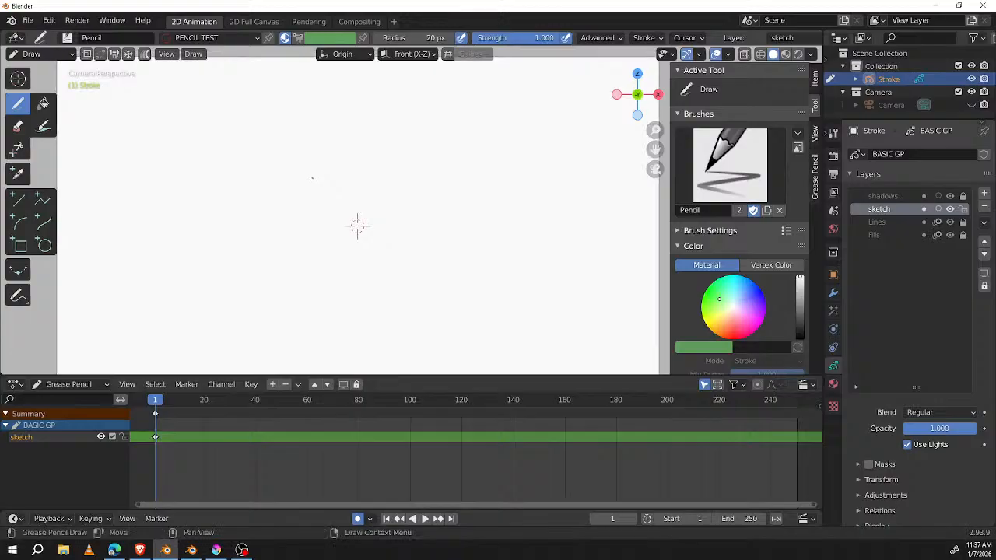
key(Tab)
key(ctrl+Tab)
click(231, 178)
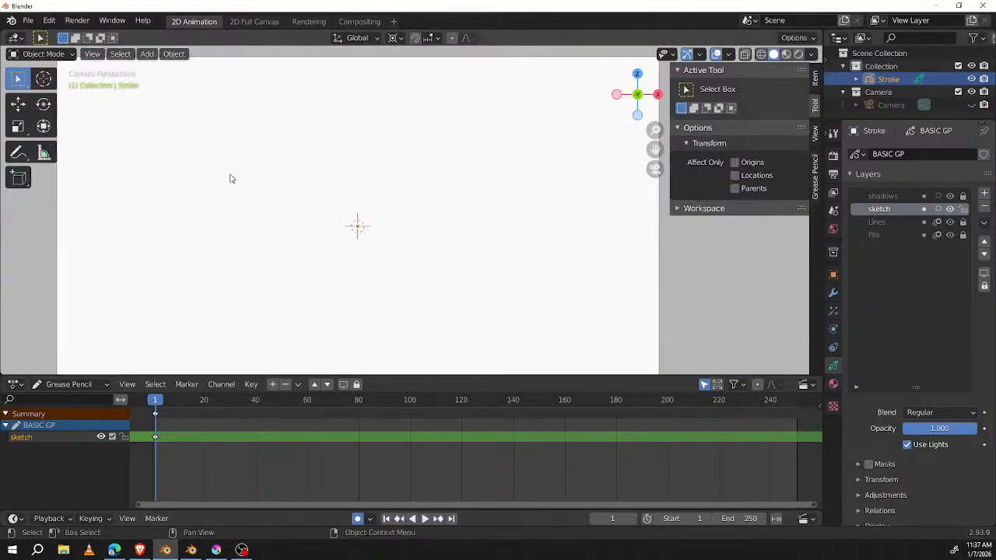
key(ctrl+Tab)
click(162, 174)
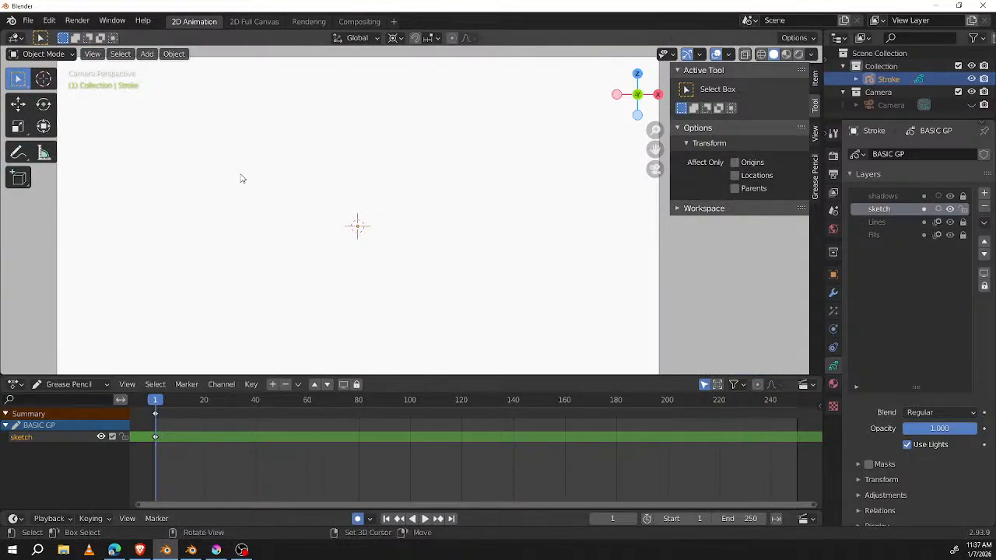
Step: Add an ico sphere and bring up its Insert Keyframe choices, such as Location, Rotation & Scale
key(shift+a)
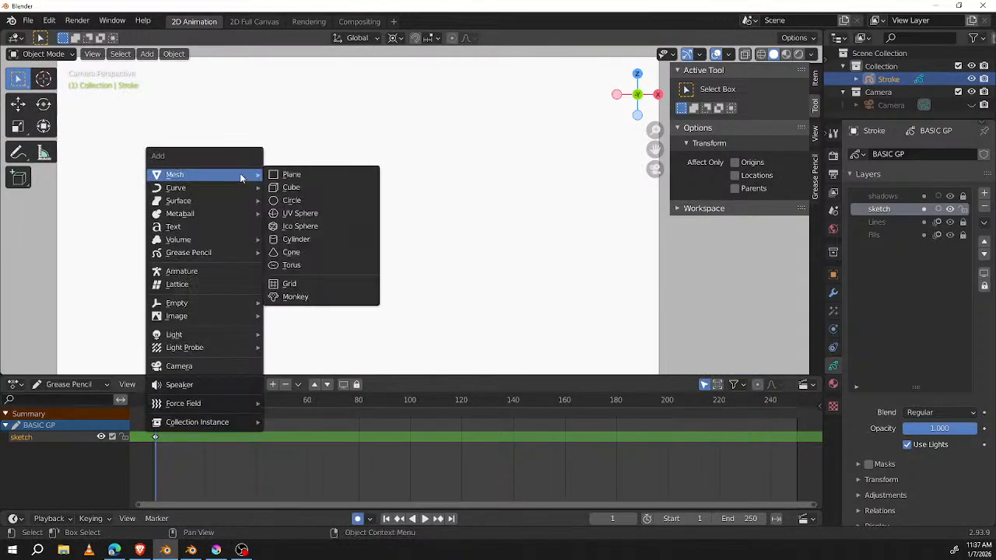
click(311, 226)
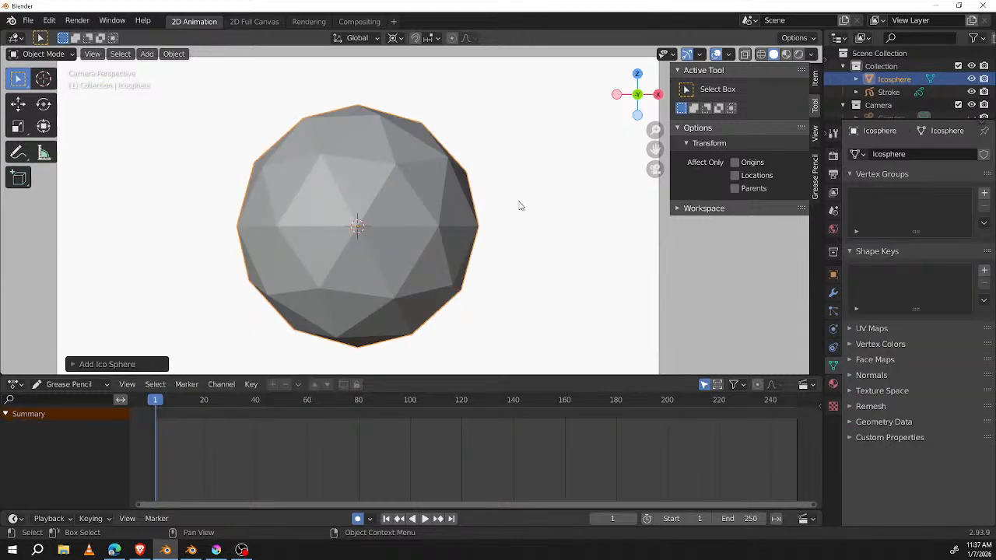
key(i)
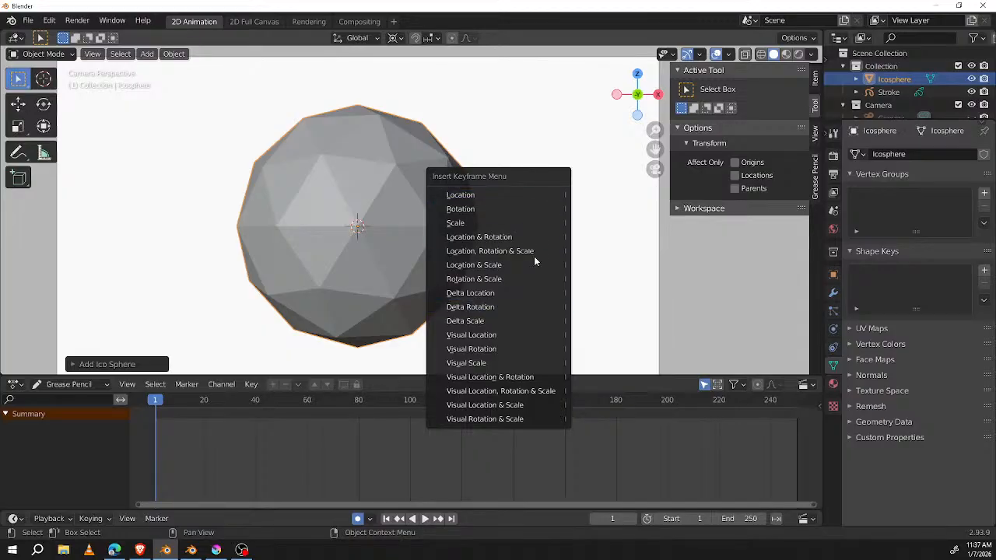
click(500, 251)
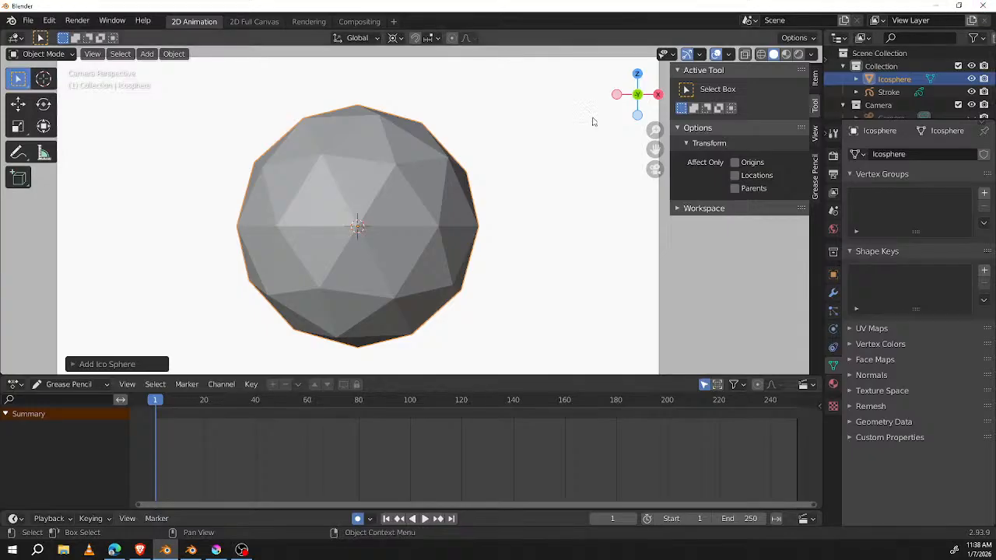
Step: Start a new 2D Animation file in Blender 2.93, discarding the unsaved changes
click(28, 21)
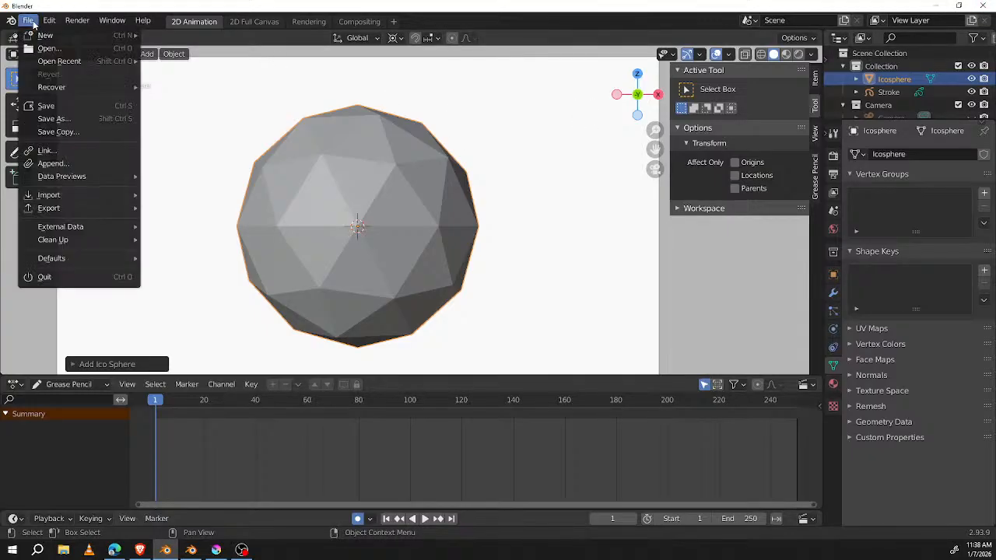
mouse_move(60, 62)
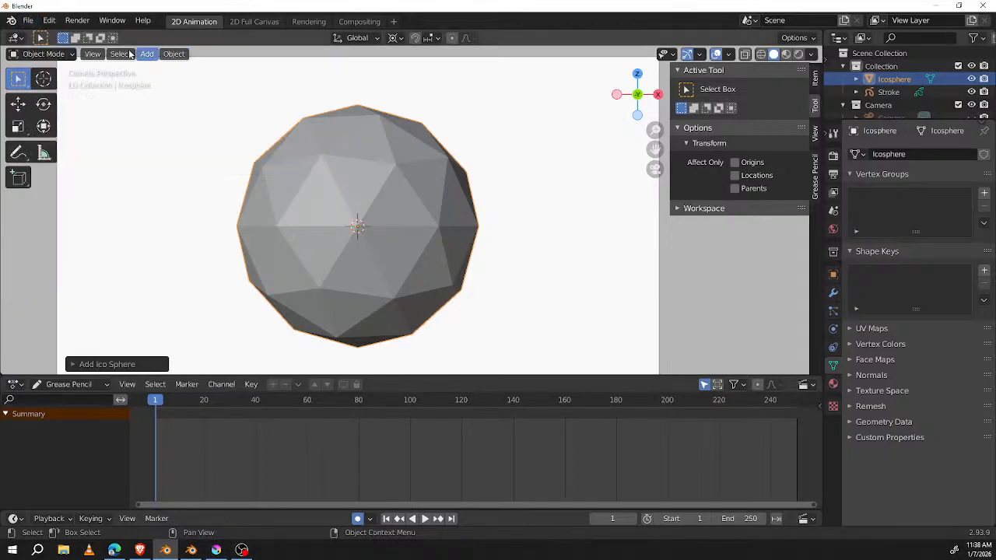
click(28, 20)
mouse_move(44, 36)
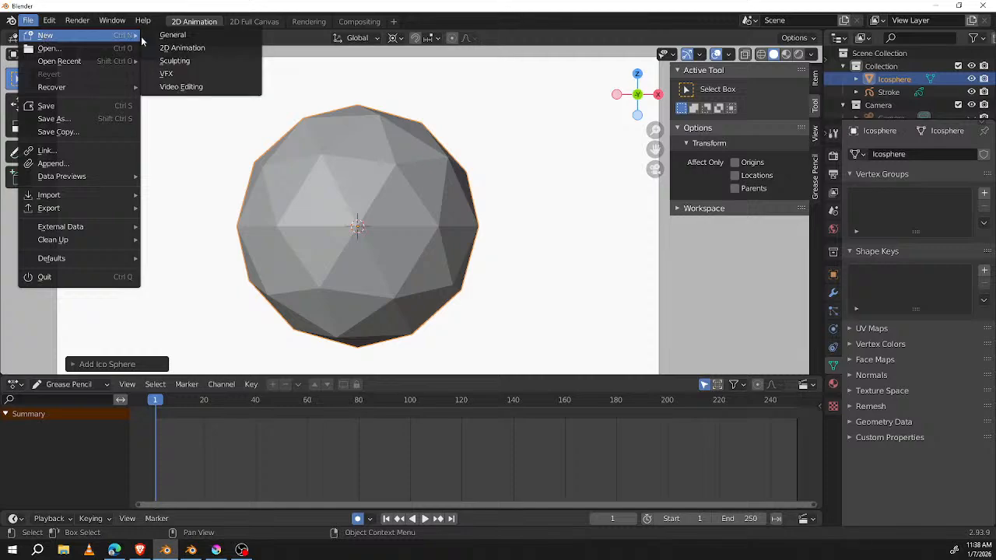
click(171, 43)
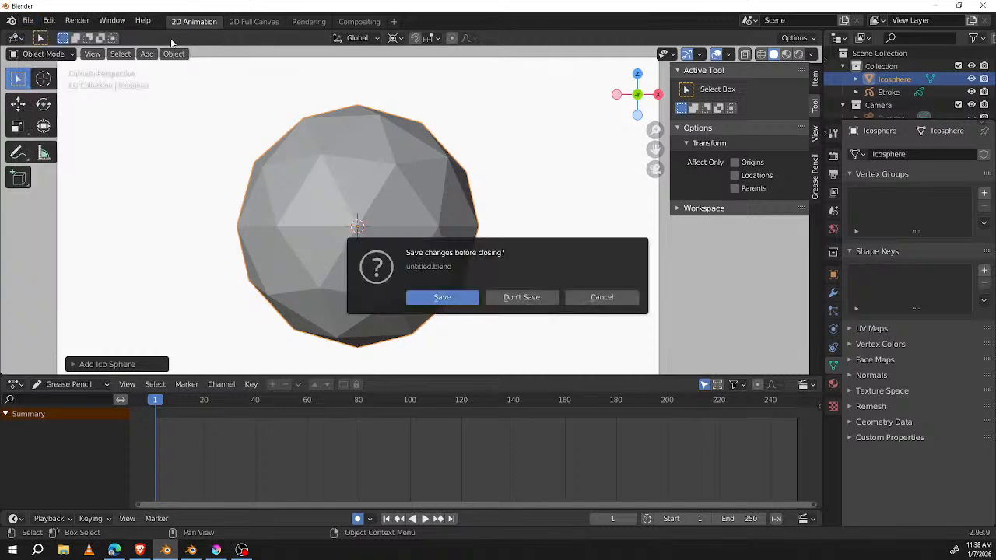
click(521, 297)
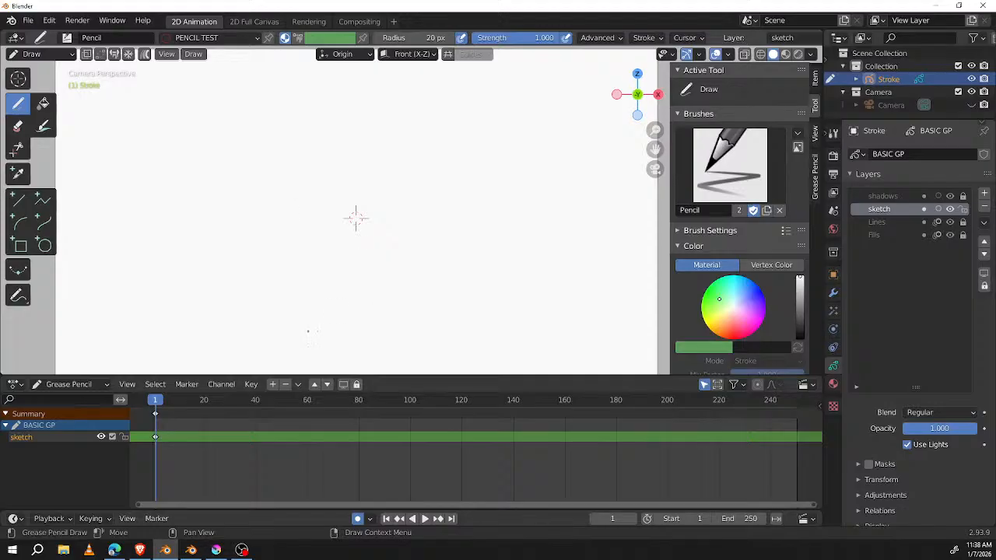
Step: Switch to the Blender 5.0 window, set the viewport shading to Rendered and select the Empty near the runner's feet
click(191, 550)
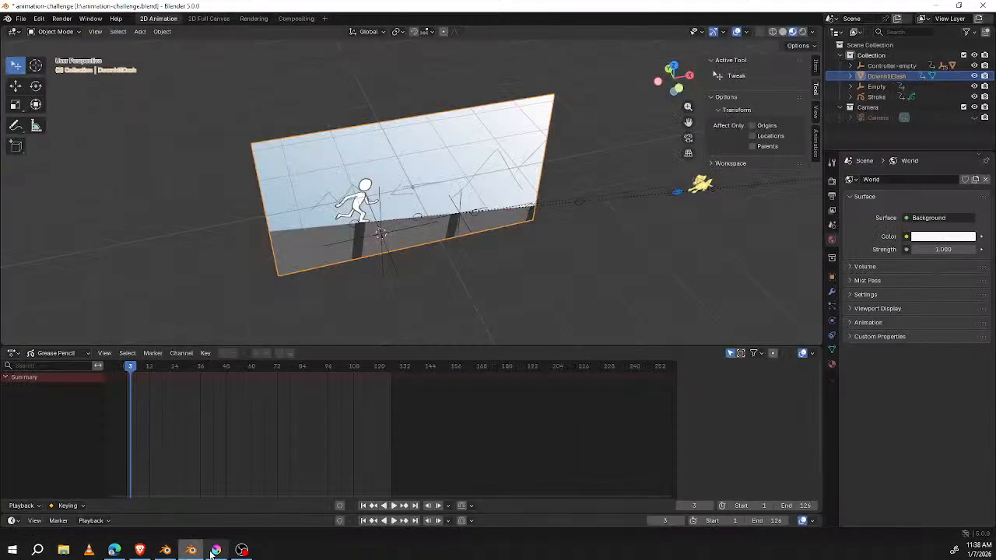
click(391, 268)
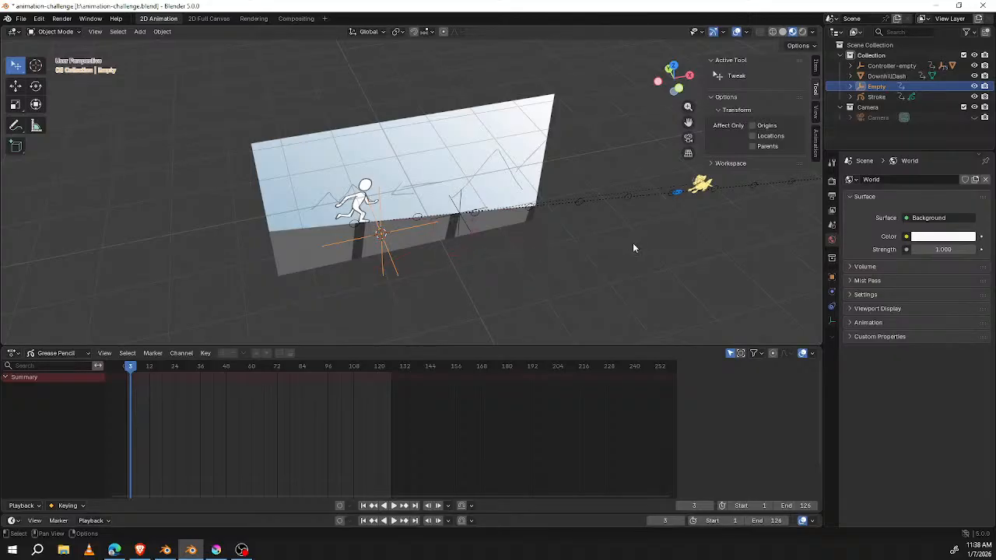
click(773, 32)
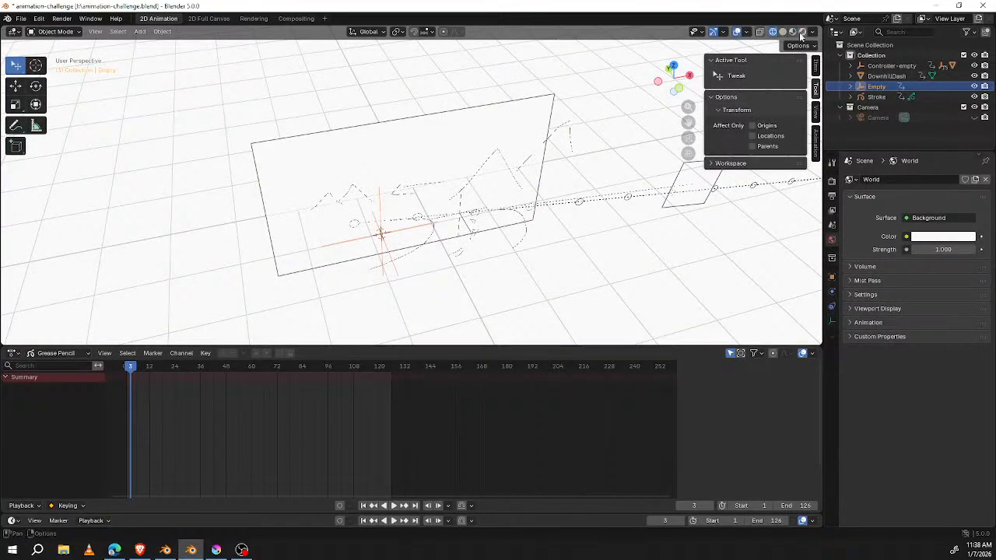
click(802, 32)
click(396, 262)
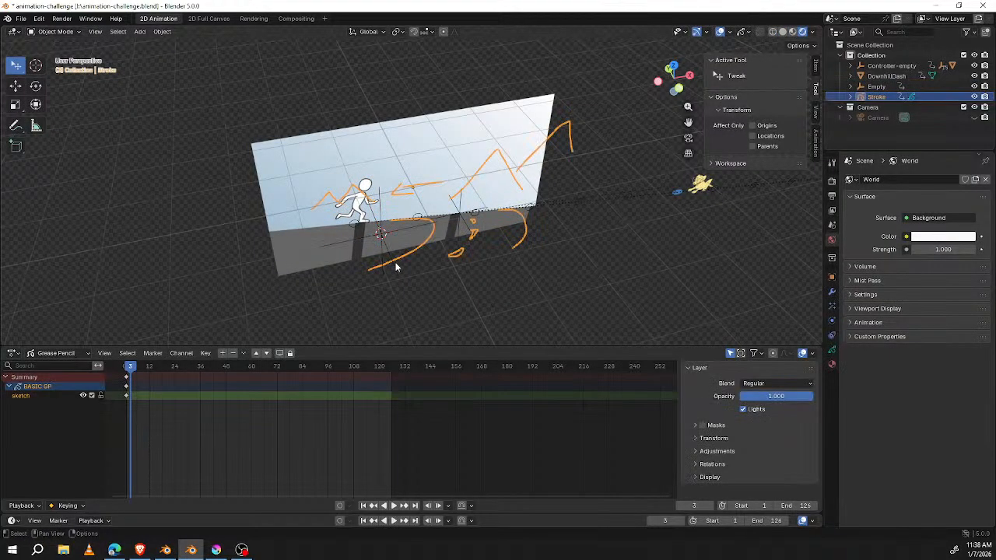
click(383, 248)
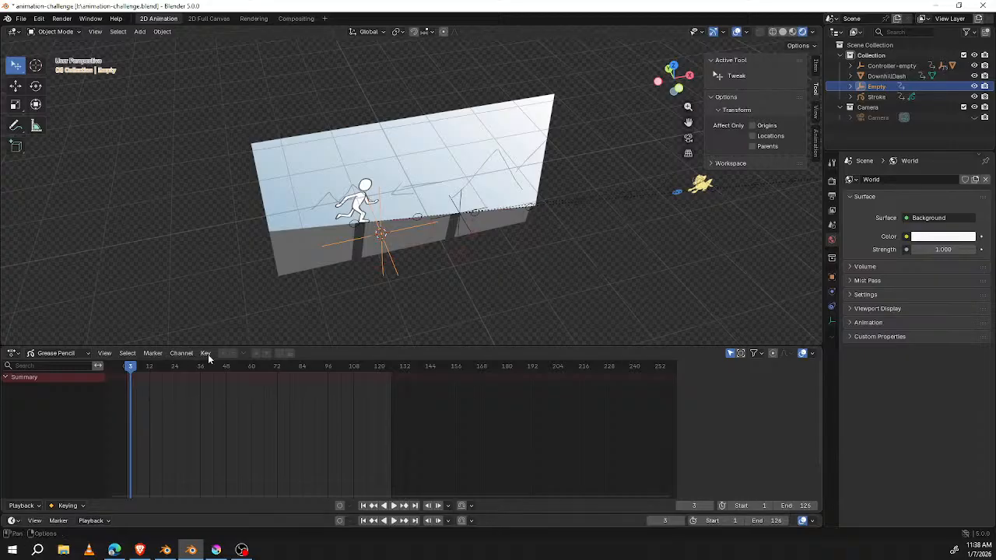
Step: Turn on auto keying and rotate the Empty to about 2° around Z in top view at frame 3
click(140, 31)
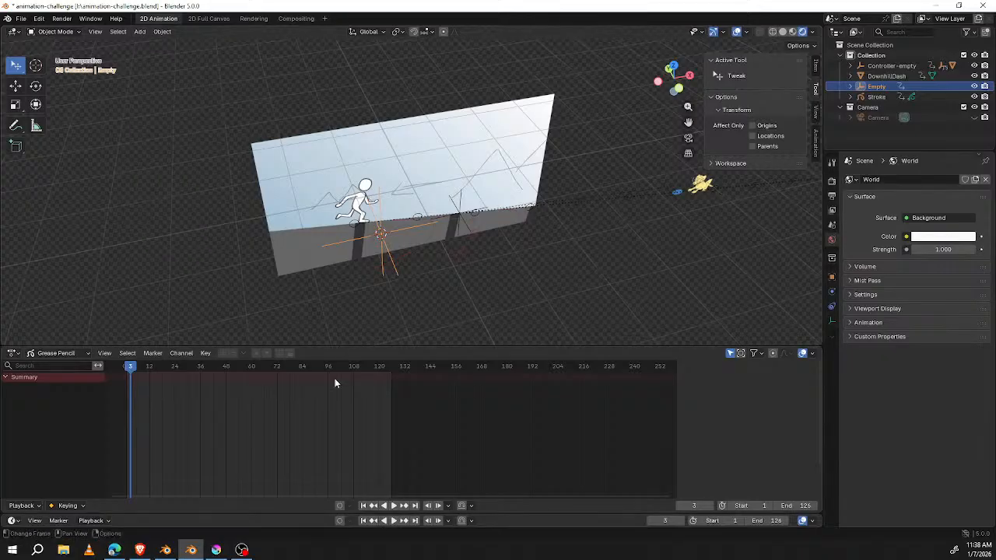
click(340, 521)
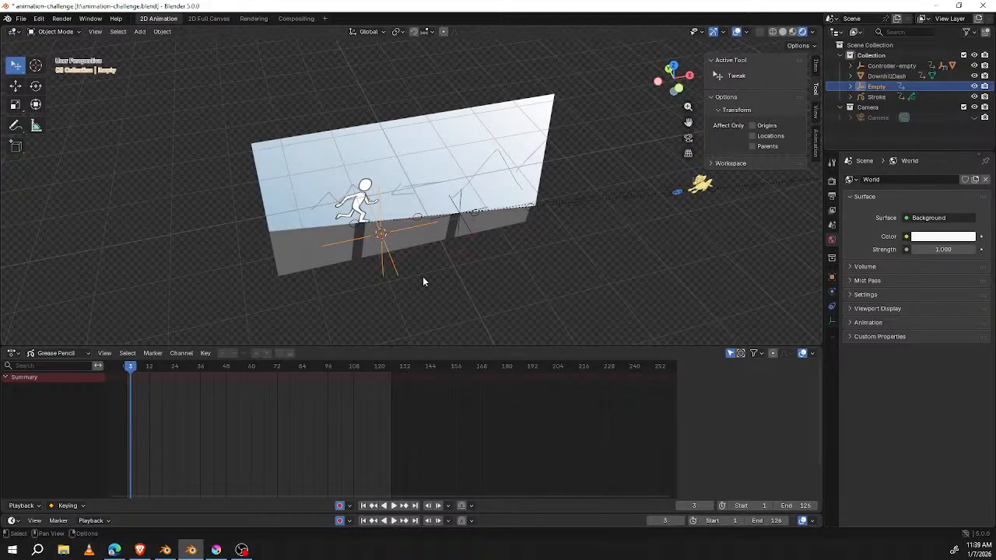
key(KP_7)
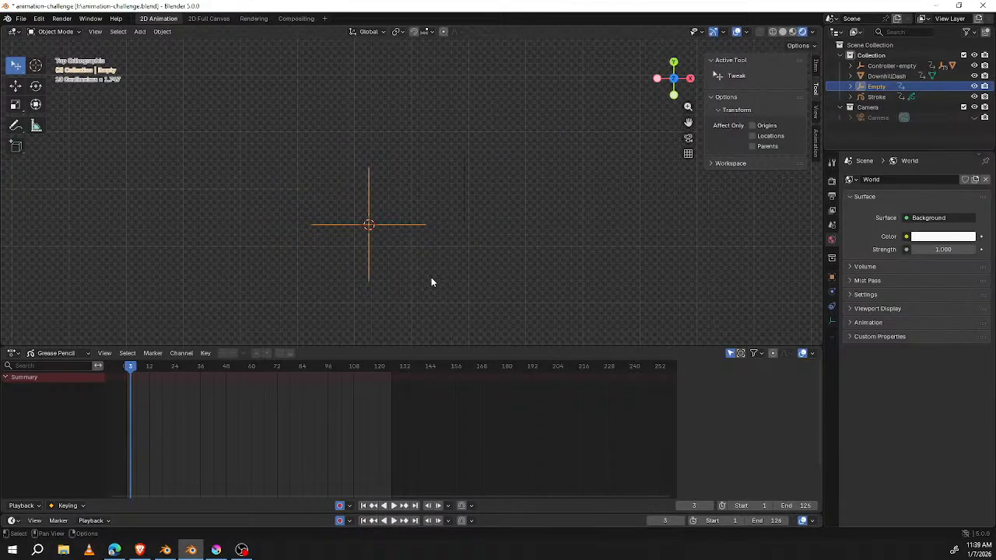
key(r)
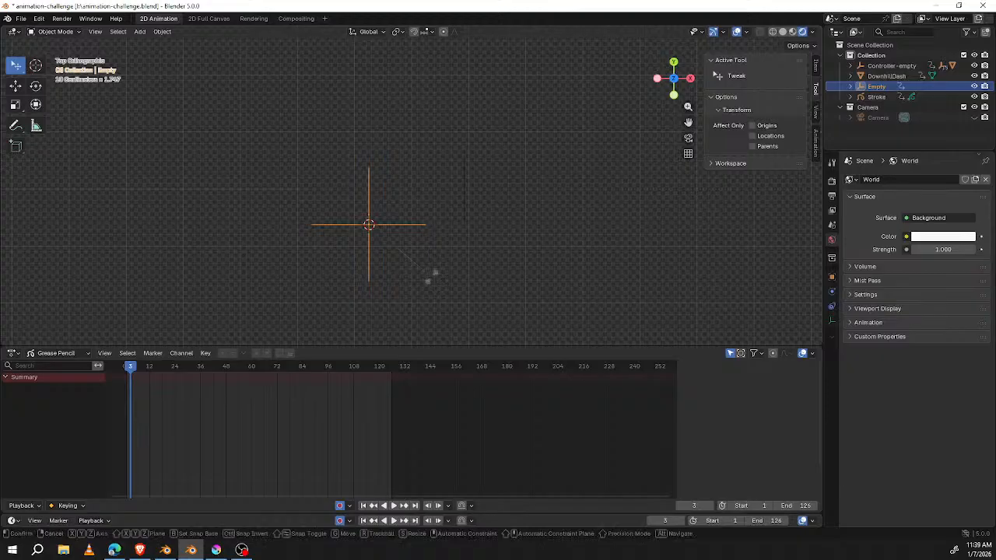
click(433, 276)
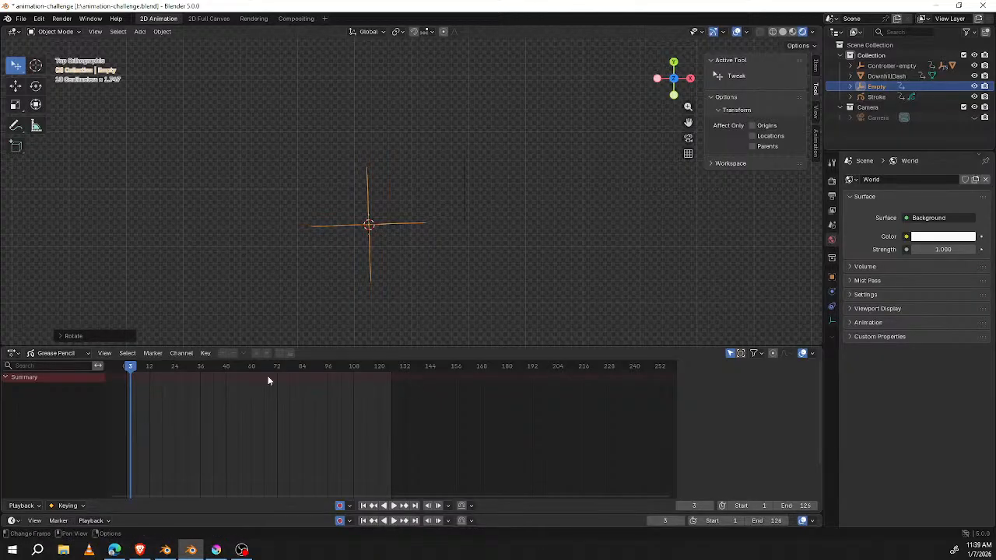
Step: Advance to frame 22, rotate the Empty further to about 4.4° around Z, and replay the motion from the start
key(space)
key(space)
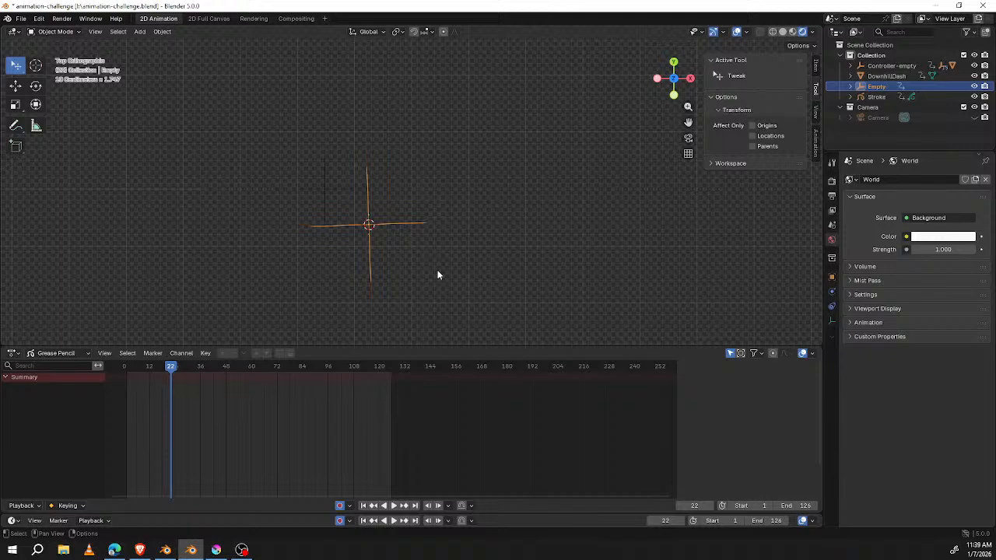
key(r)
click(440, 272)
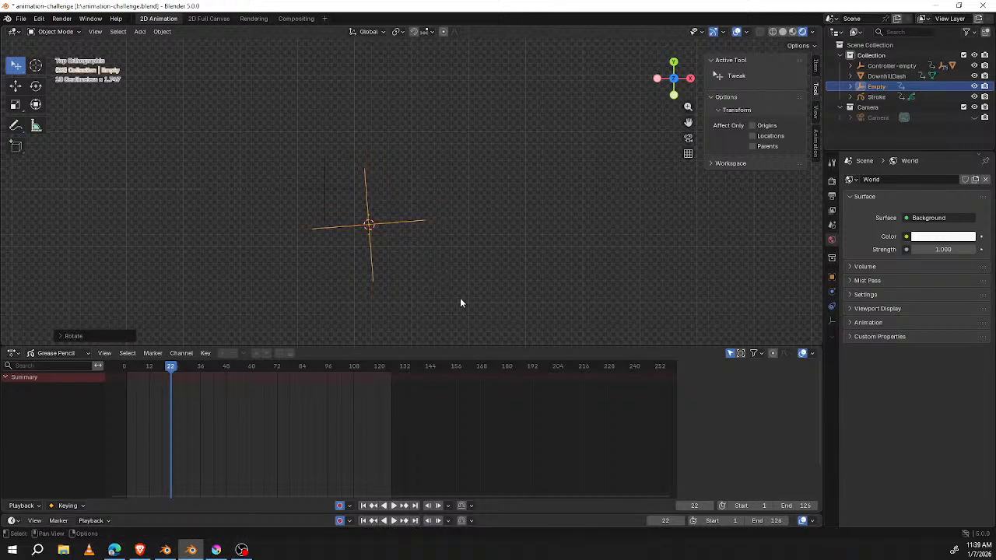
click(148, 367)
key(space)
mouse_move(147, 369)
mouse_down()
mouse_move(124, 370)
mouse_move(195, 370)
mouse_move(128, 371)
mouse_move(148, 373)
mouse_up()
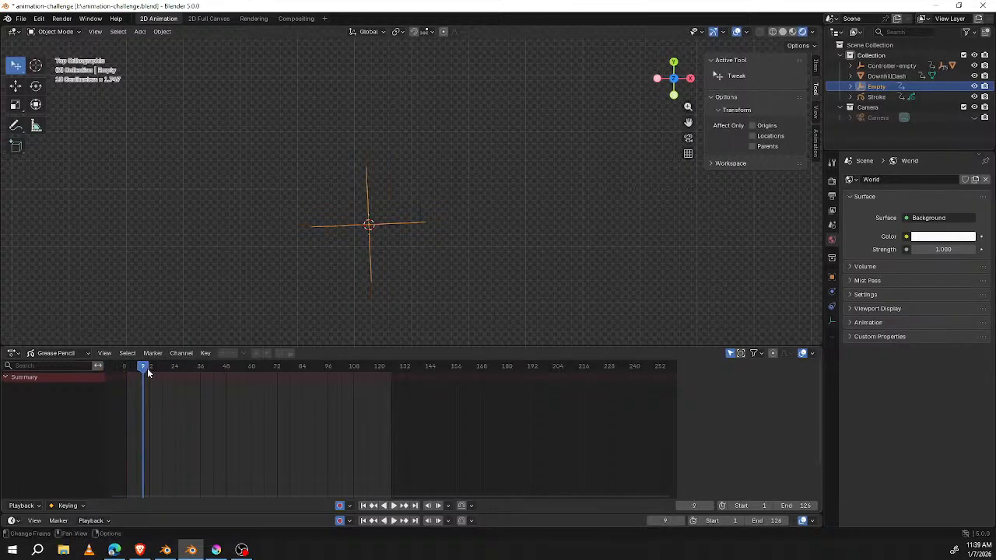
Step: Change the Dope Sheet area to the Graph Editor and enlarge it upward
click(14, 353)
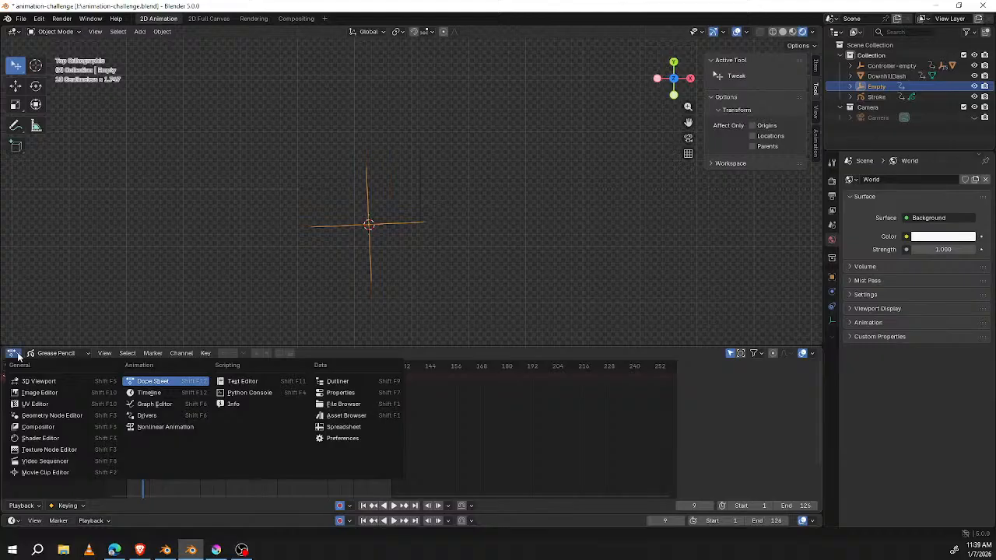
click(174, 404)
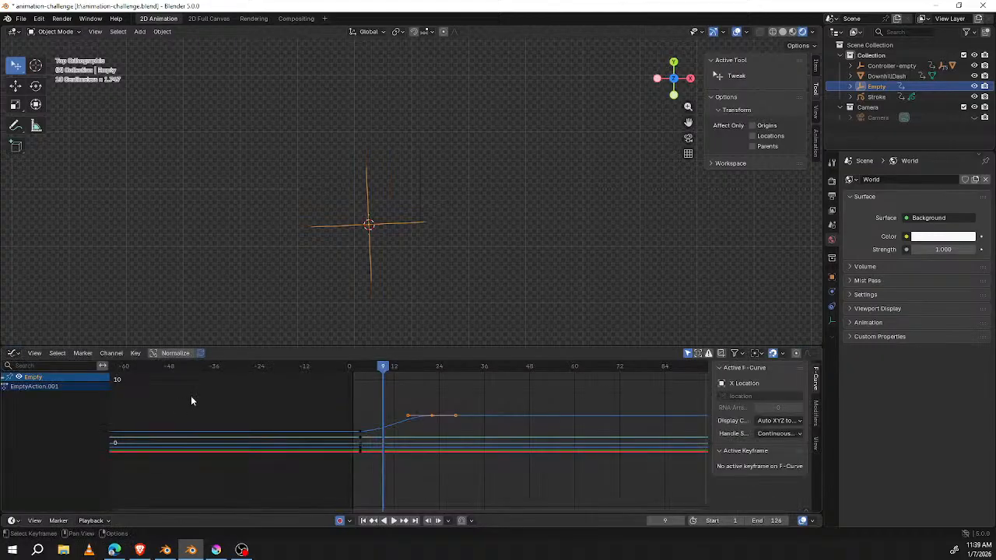
drag(511, 347, 527, 258)
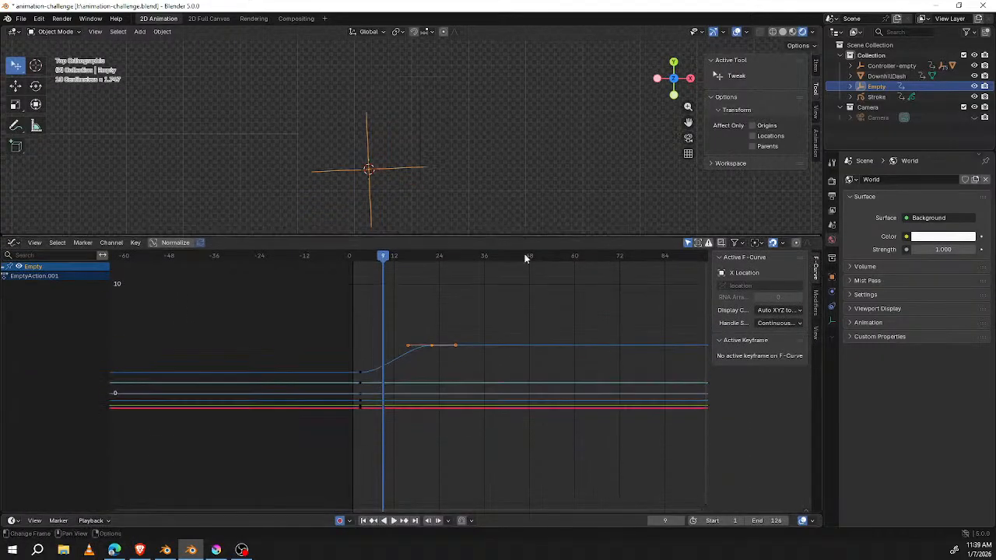
Step: Set the interpolation of the Empty's Z Euler Rotation keyframes at frames 3 and 22 to Linear
click(415, 351)
click(433, 346)
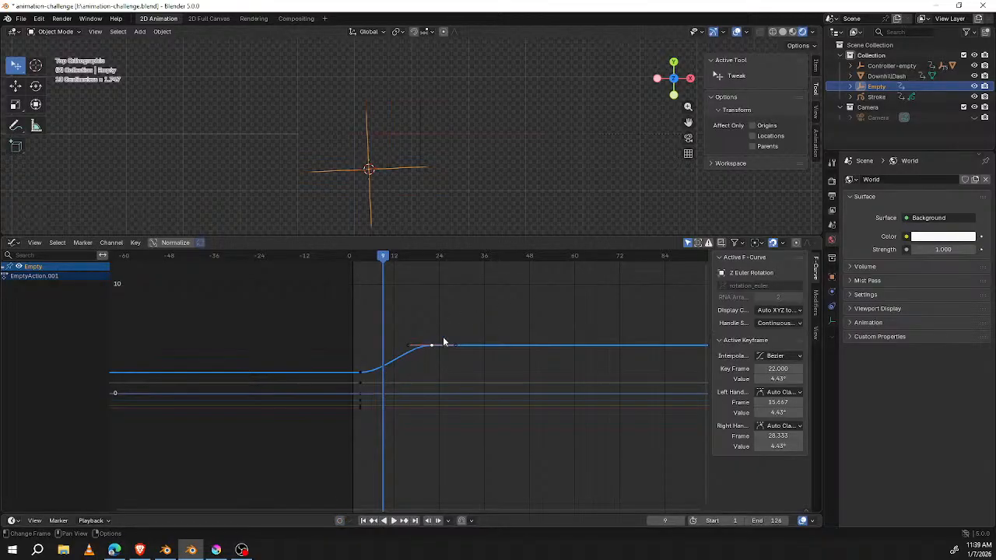
click(360, 373)
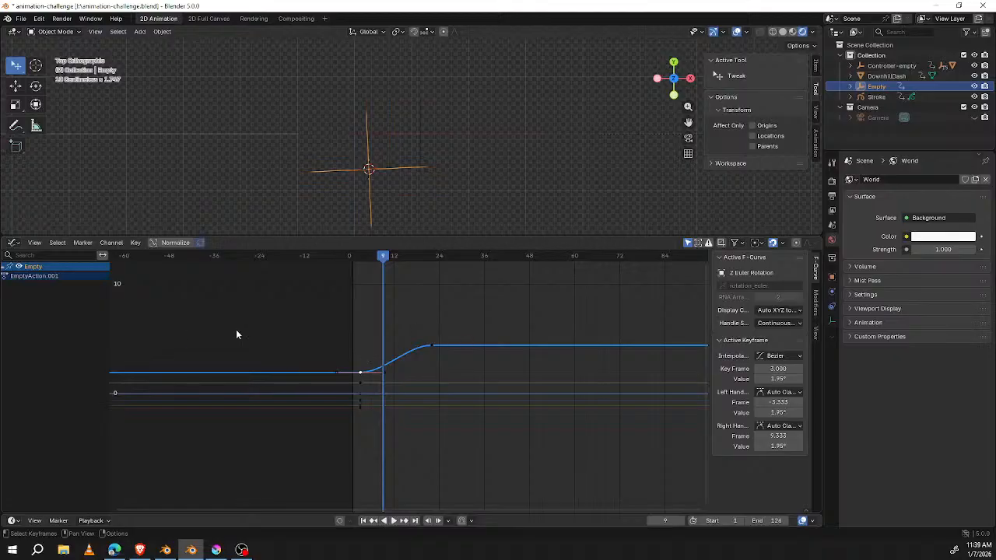
click(795, 355)
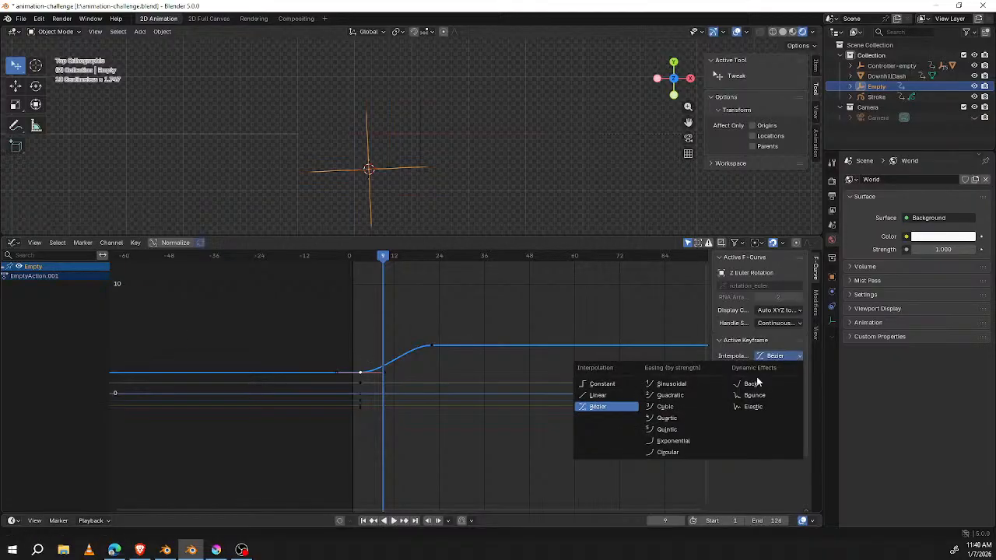
click(599, 395)
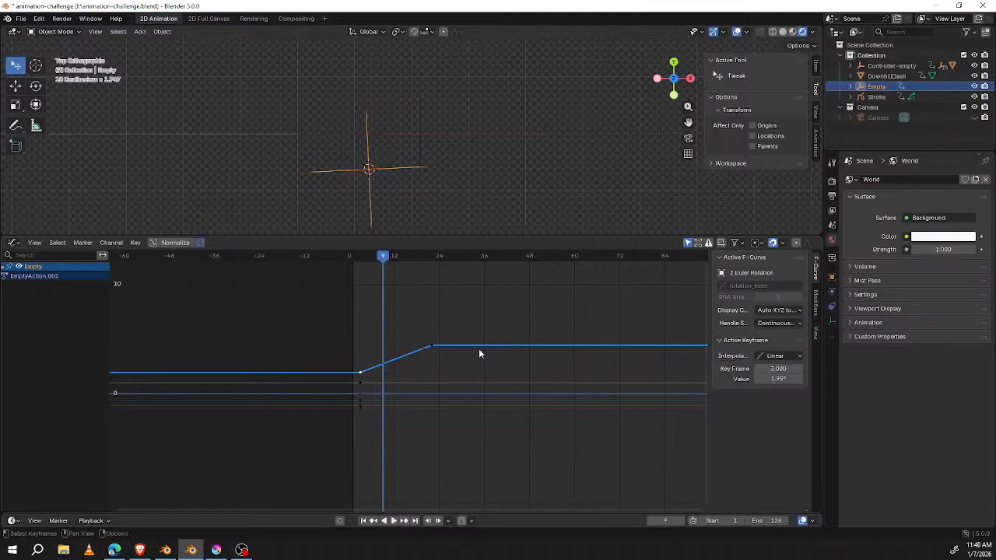
click(433, 345)
click(786, 355)
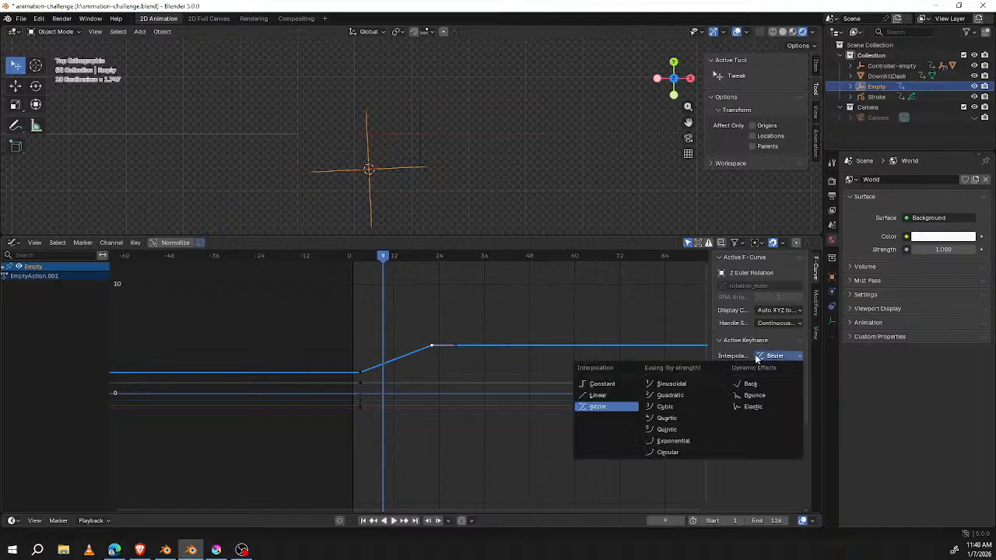
click(599, 392)
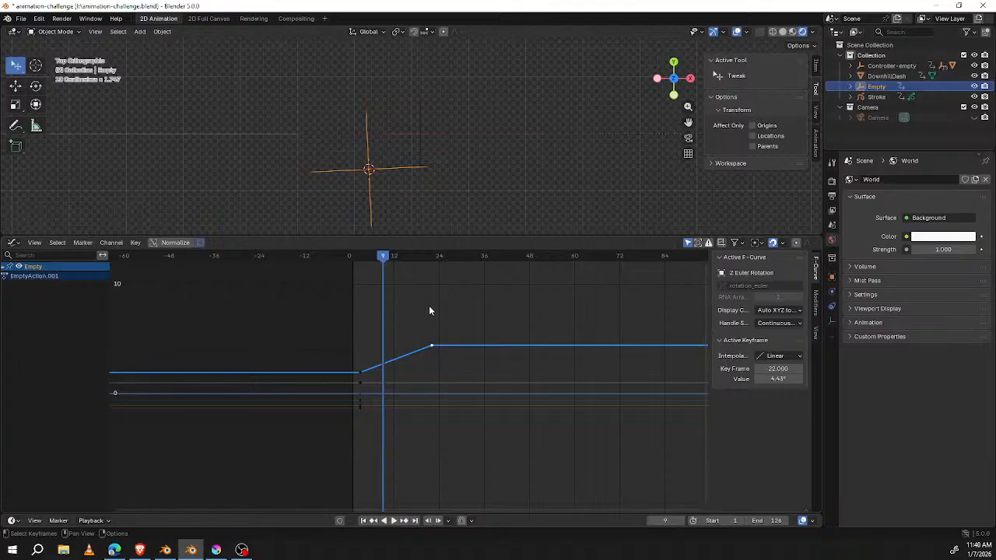
Step: Apply linear extrapolation to the Z Euler Rotation curve, play the continuous rotation and return to frame 9
click(111, 243)
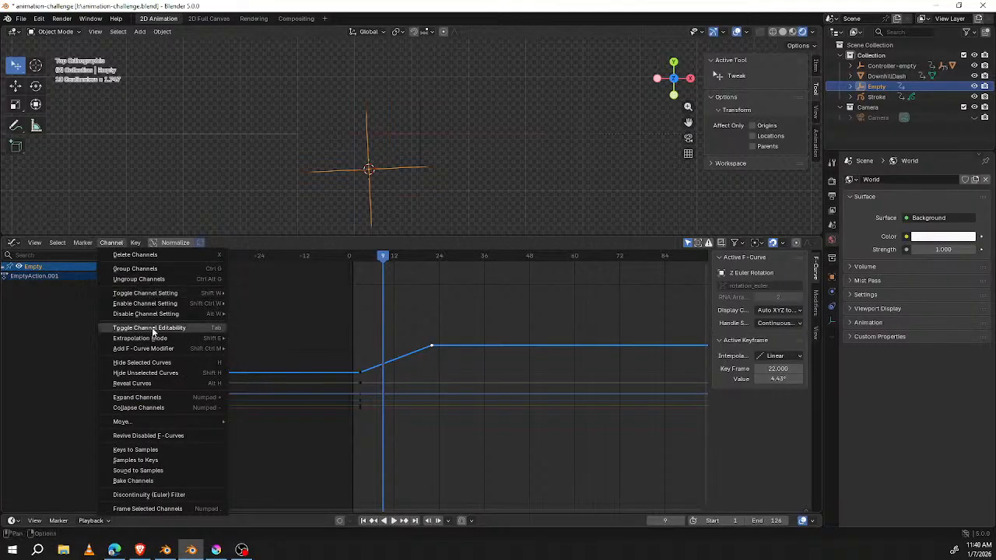
mouse_move(154, 339)
click(259, 350)
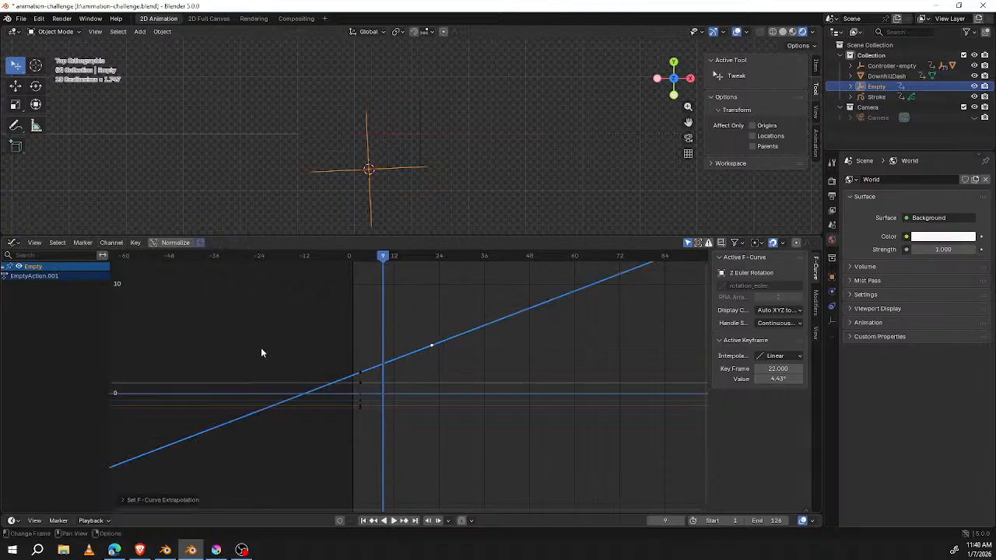
key(space)
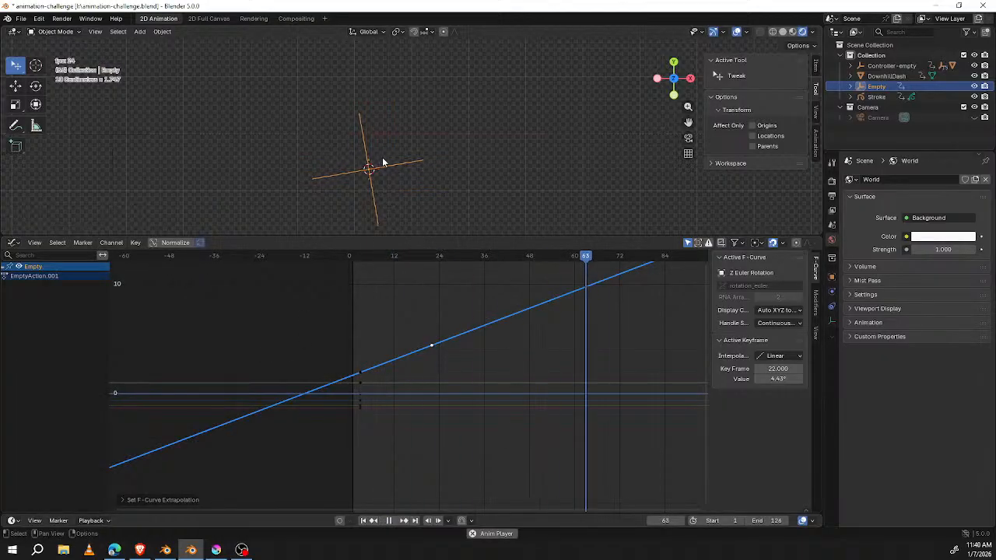
key(space)
mouse_move(368, 264)
mouse_down()
mouse_move(353, 257)
mouse_move(382, 257)
mouse_up()
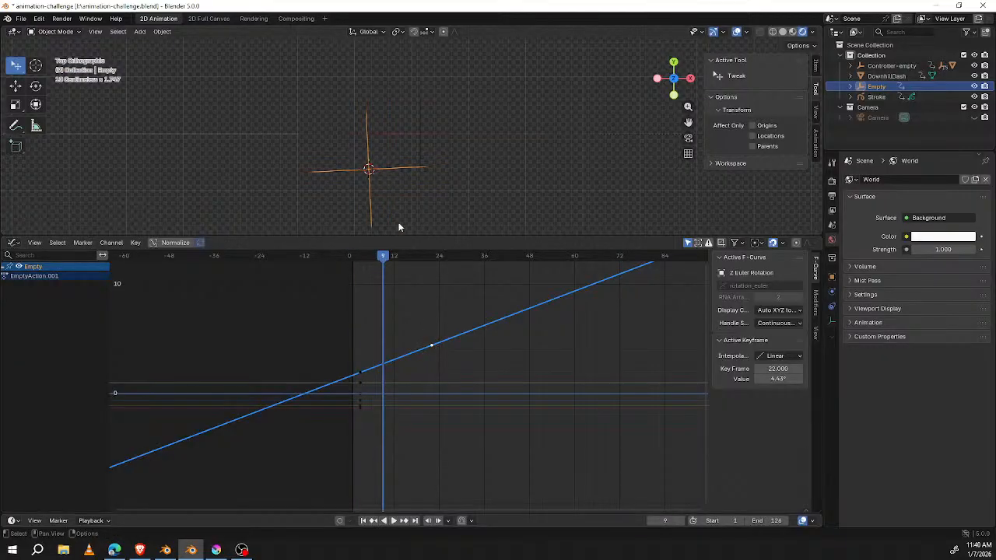
Step: Steepen the Z rotation curve by moving its second keyframe to frame 21 at about 7°, and replay the rotation from frame 1
drag(433, 345, 427, 318)
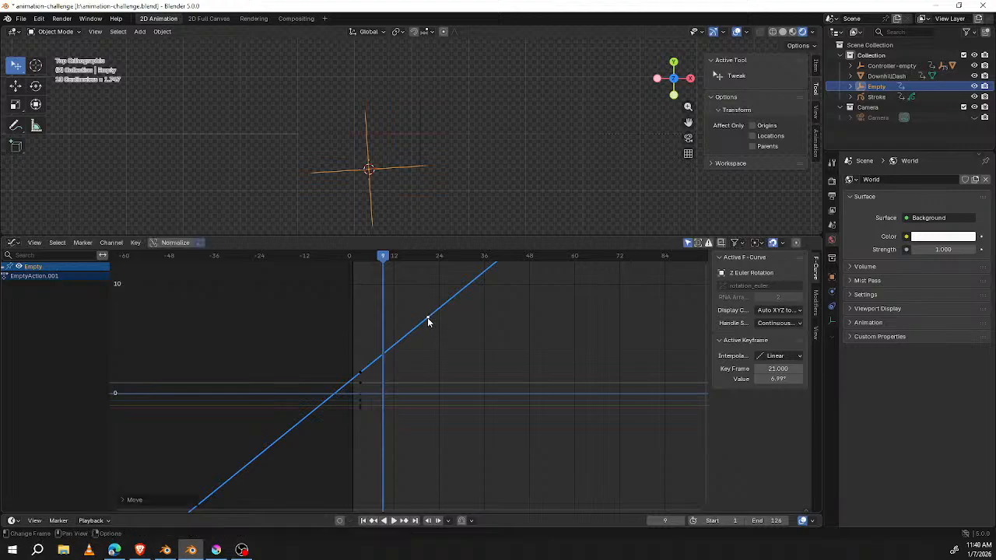
key(space)
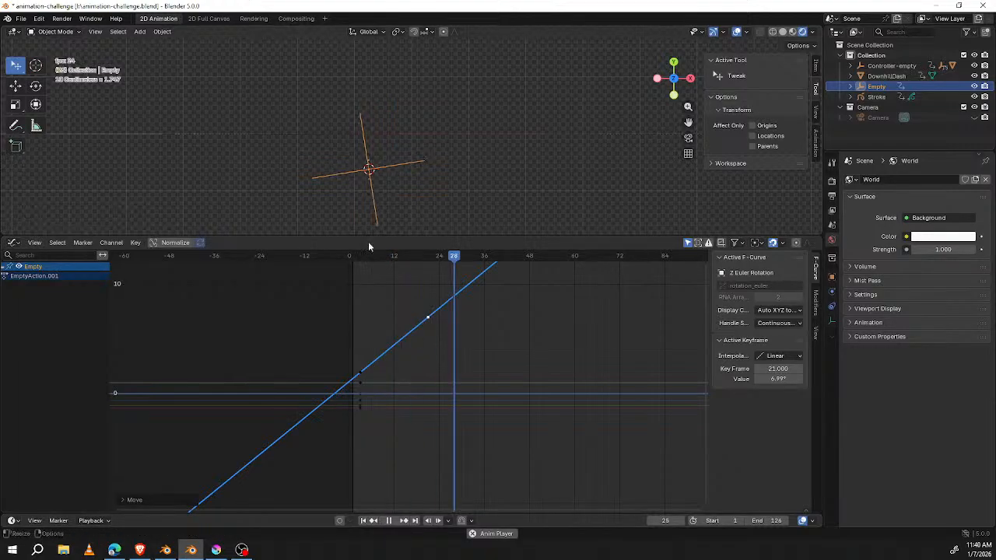
click(352, 255)
key(space)
Step: Speed up the rotation by moving the second keyframe to frame 11 and on to frame 4, replaying from frame 1 each time
drag(429, 318, 386, 317)
click(386, 317)
key(space)
click(352, 256)
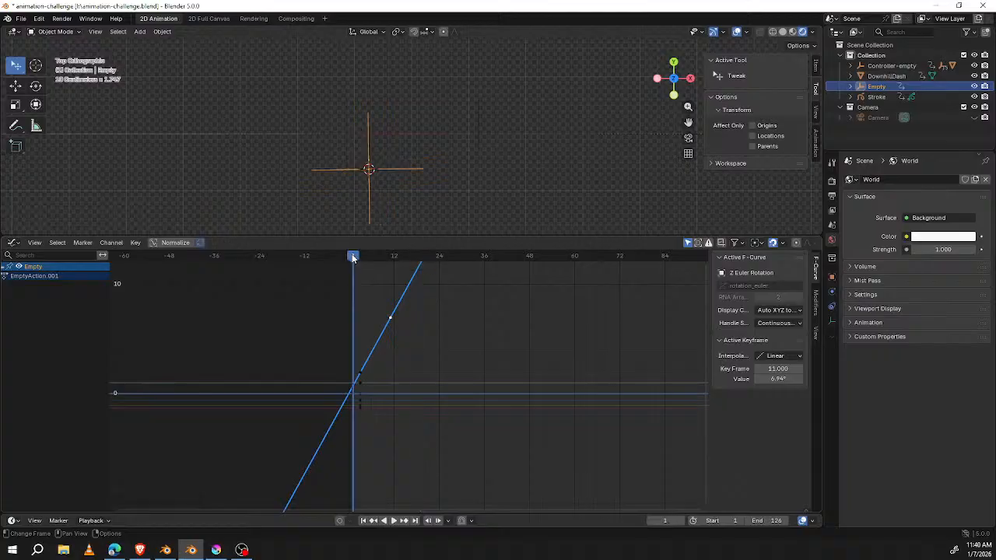
key(space)
drag(389, 318, 360, 316)
click(359, 316)
click(352, 255)
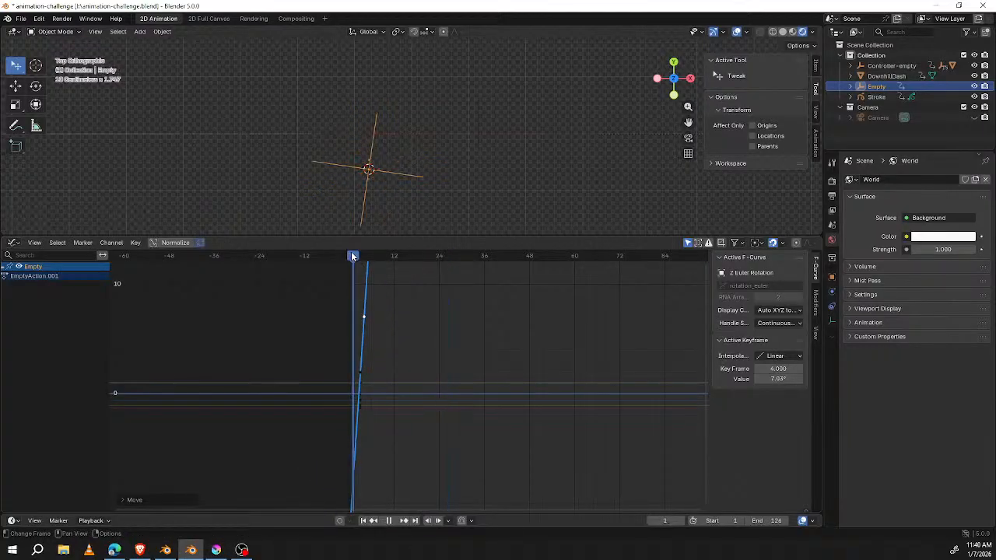
Step: Replay the rotation up to frame 66, and slow it by moving the second keyframe to frame 19 at about 3.05°
key(space)
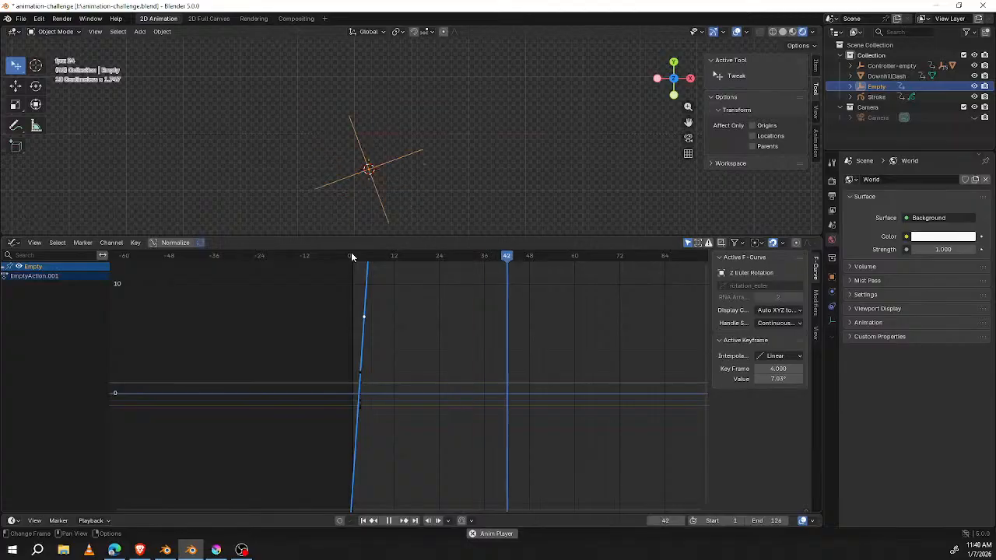
key(space)
drag(363, 318, 420, 360)
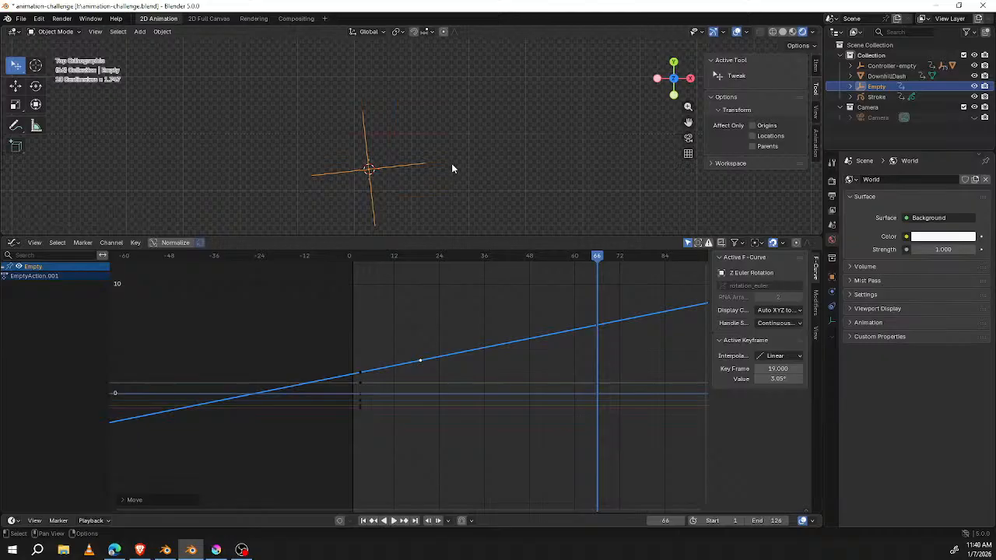
Step: View the scene through the camera at frame 18 and move the second rotation keyframe to frame 25 at about 3.14°
key(KP_0)
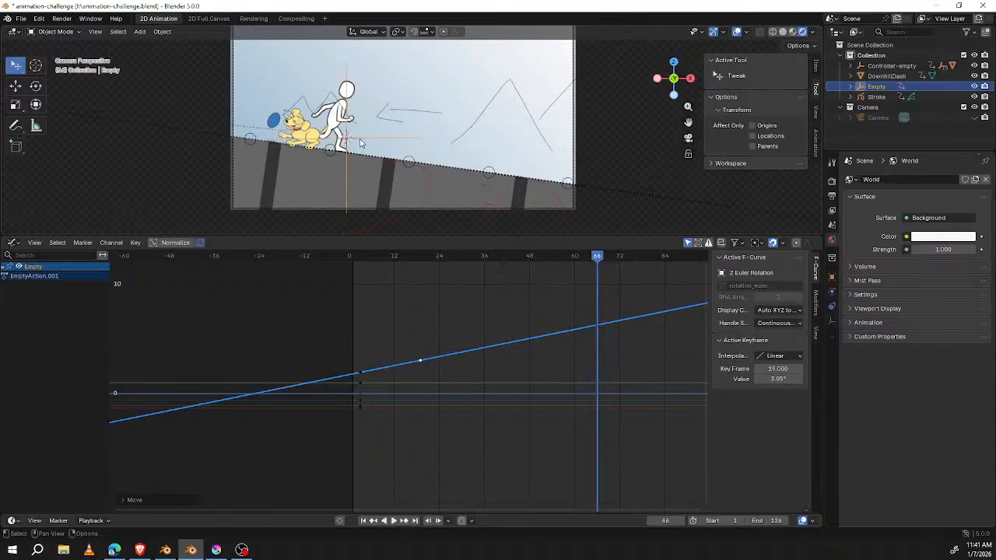
drag(374, 255, 416, 255)
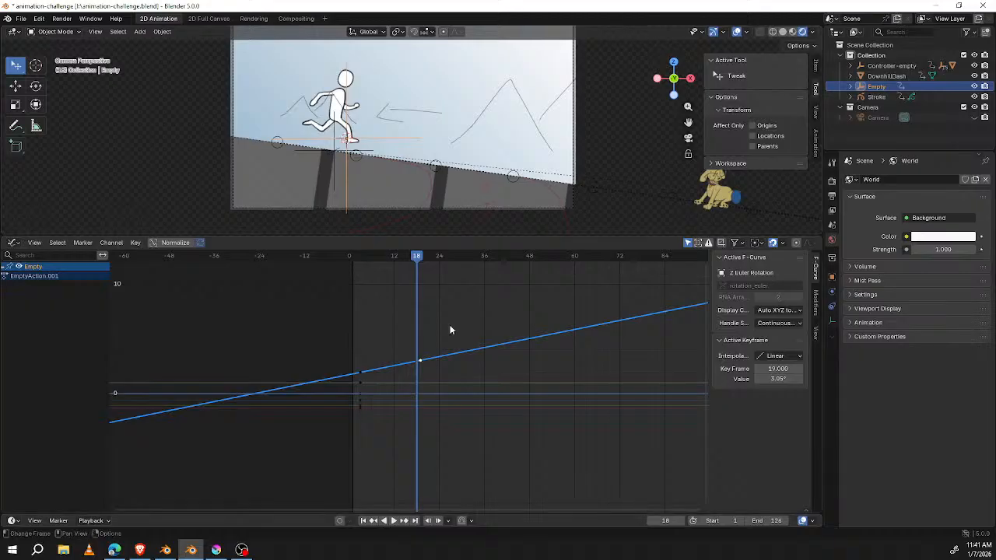
drag(423, 360, 442, 360)
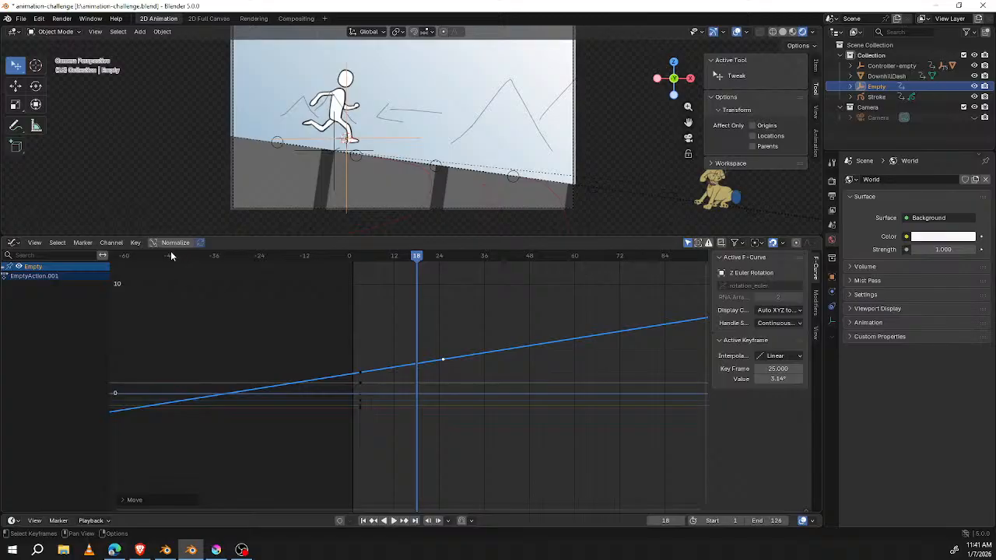
Step: Enlarge the 3D viewport and change the Graph Editor below it to a Dope Sheet
drag(292, 235, 302, 332)
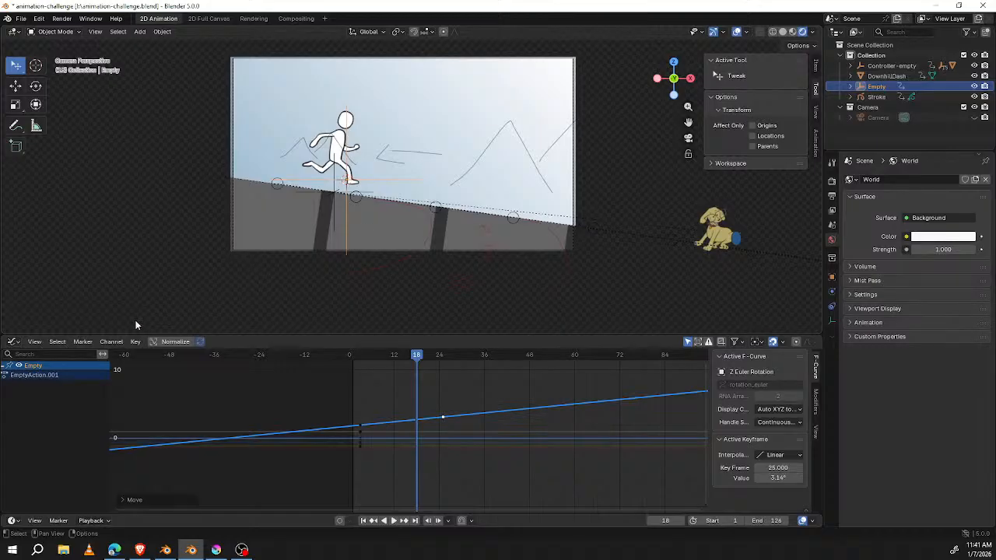
click(16, 343)
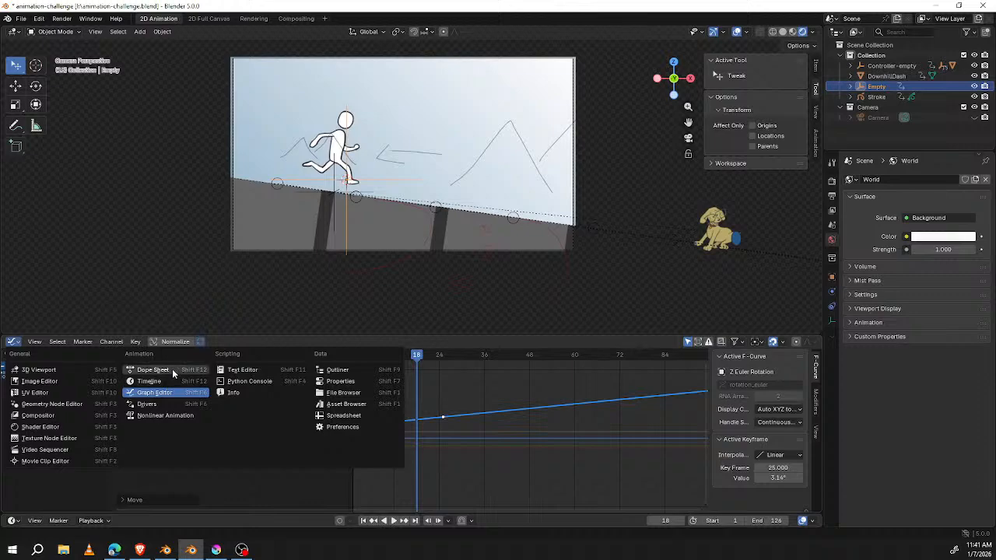
click(152, 370)
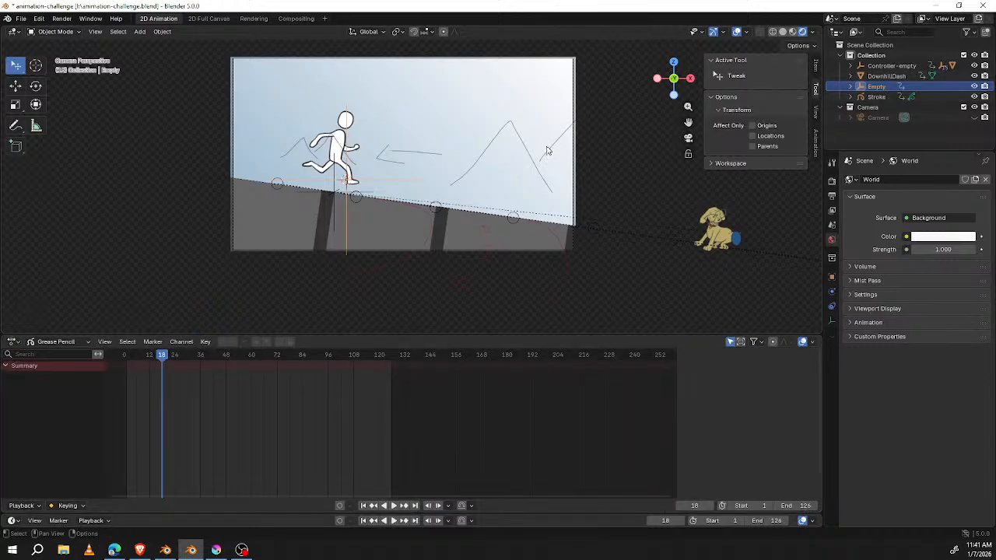
Step: Save animation-challenge.blend and switch to the open Blender 2.93.9 window
scroll(544, 149, up, 3)
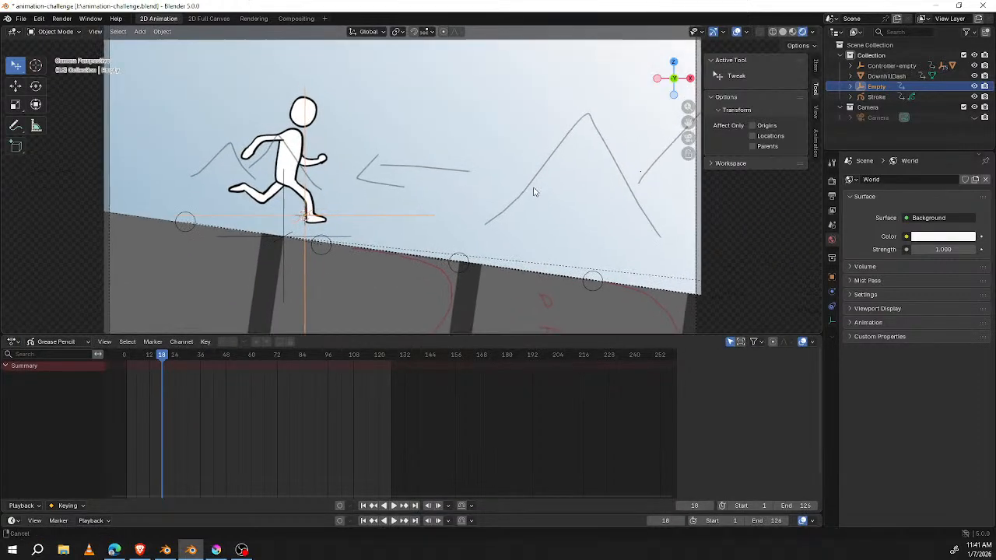
scroll(533, 191, down, 4)
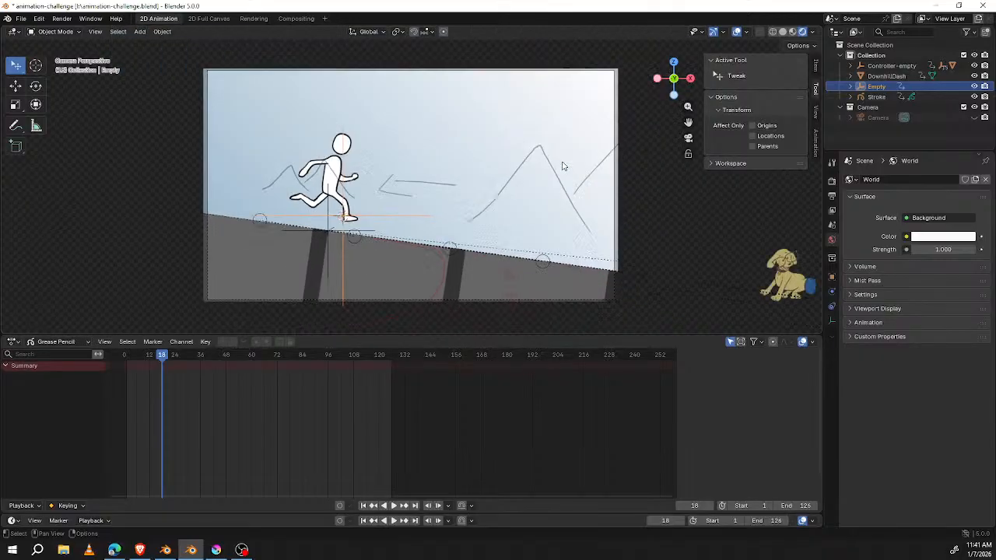
click(21, 18)
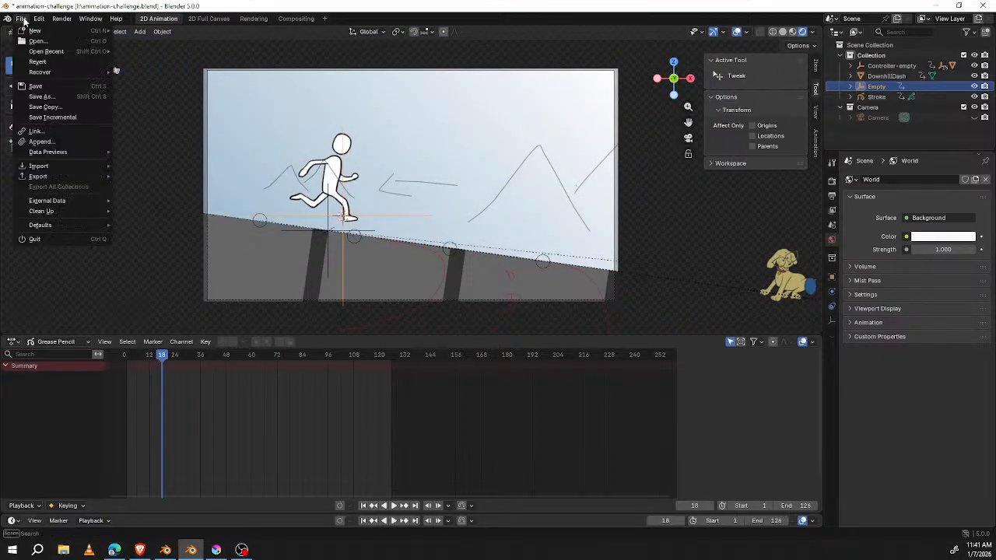
click(38, 85)
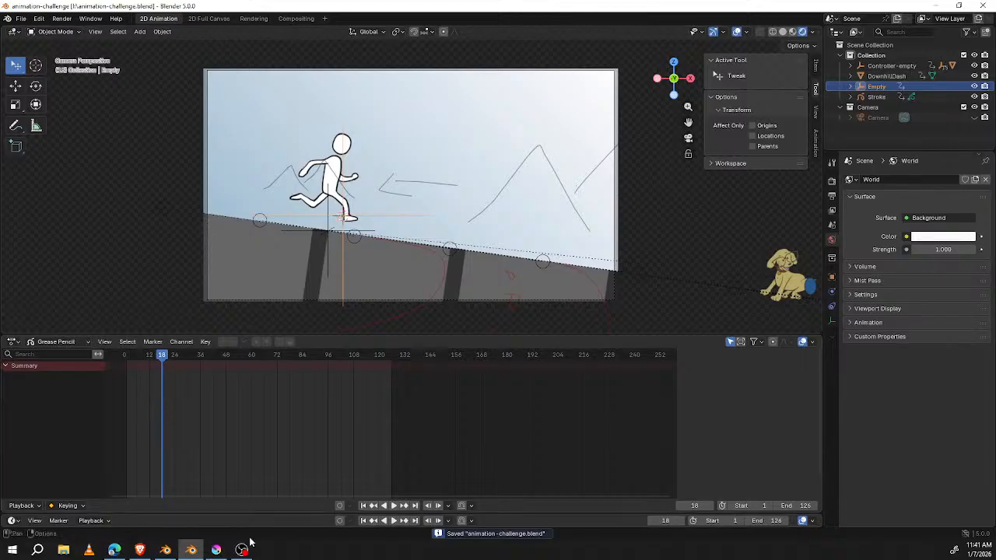
click(173, 551)
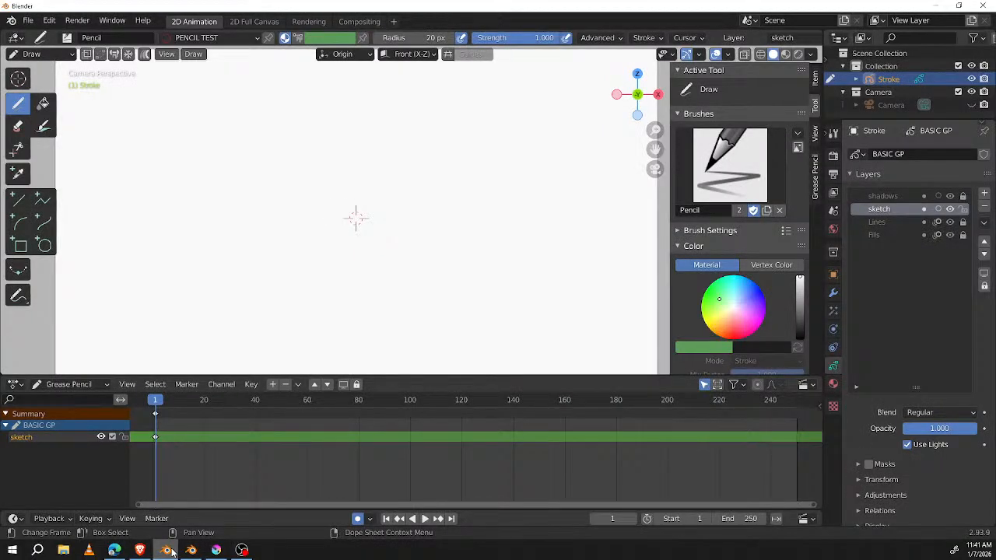
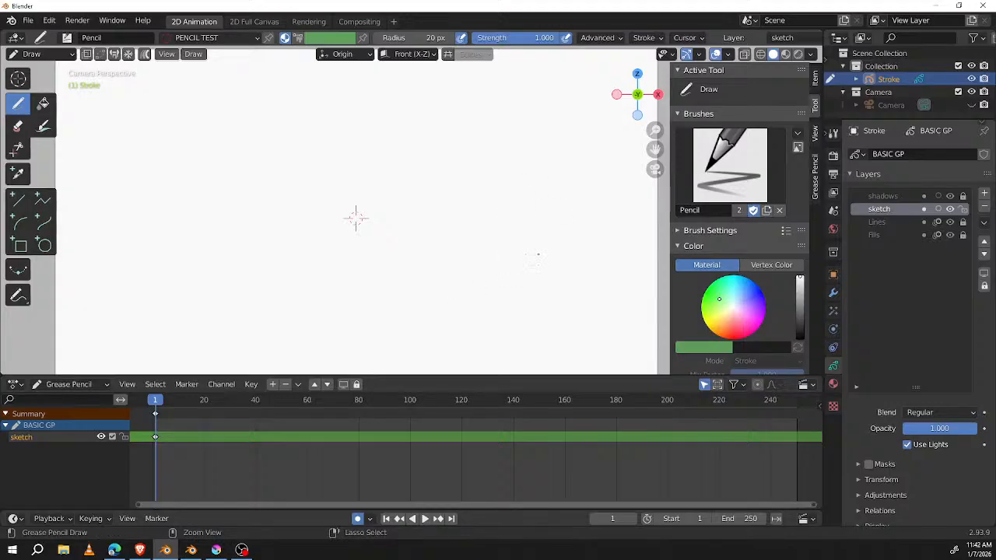
Step: Maximize the drawing viewport and sketch a loose, round head in the upper part of the canvas with repeated circular strokes
key(ctrl+space)
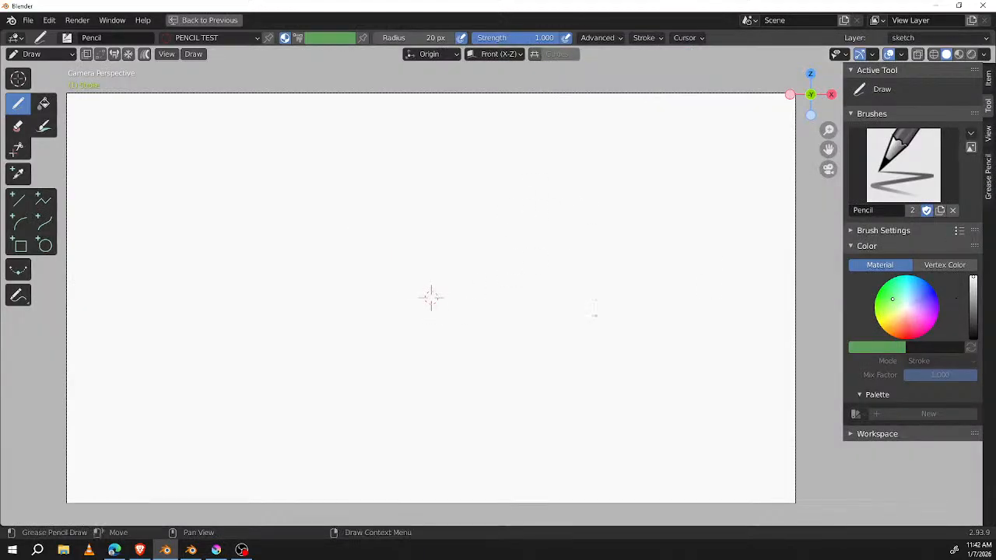
mouse_move(587, 317)
ctrl+middle_down()
mouse_move(631, 256)
mouse_move(610, 291)
mouse_move(595, 208)
ctrl+middle_up()
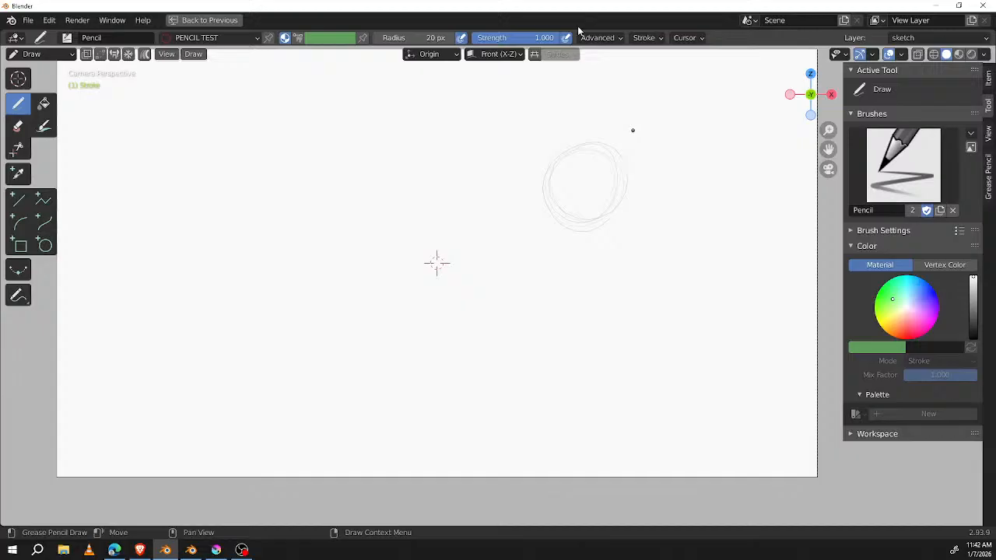
mouse_move(602, 140)
mouse_down()
mouse_move(619, 152)
mouse_move(632, 135)
mouse_up()
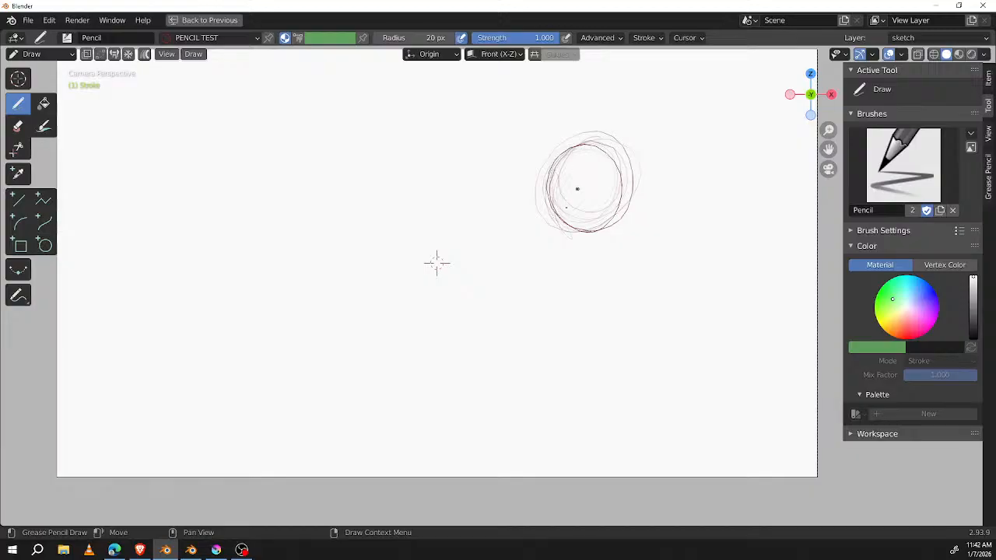
Step: Sketch a long rounded muzzle extending from the lower side of the head circle, and add two narrow upright eyes
drag(566, 193, 493, 247)
mouse_move(545, 218)
mouse_down()
mouse_move(495, 263)
mouse_move(522, 269)
mouse_up()
drag(498, 234, 600, 245)
drag(536, 257, 637, 182)
drag(577, 255, 623, 161)
mouse_move(609, 242)
mouse_down()
mouse_move(629, 178)
mouse_move(613, 133)
mouse_up()
mouse_move(498, 256)
mouse_down()
mouse_move(577, 259)
mouse_move(534, 209)
mouse_move(558, 226)
mouse_move(587, 199)
mouse_move(586, 208)
mouse_move(581, 166)
mouse_move(578, 209)
mouse_move(560, 209)
mouse_up()
drag(566, 173, 566, 208)
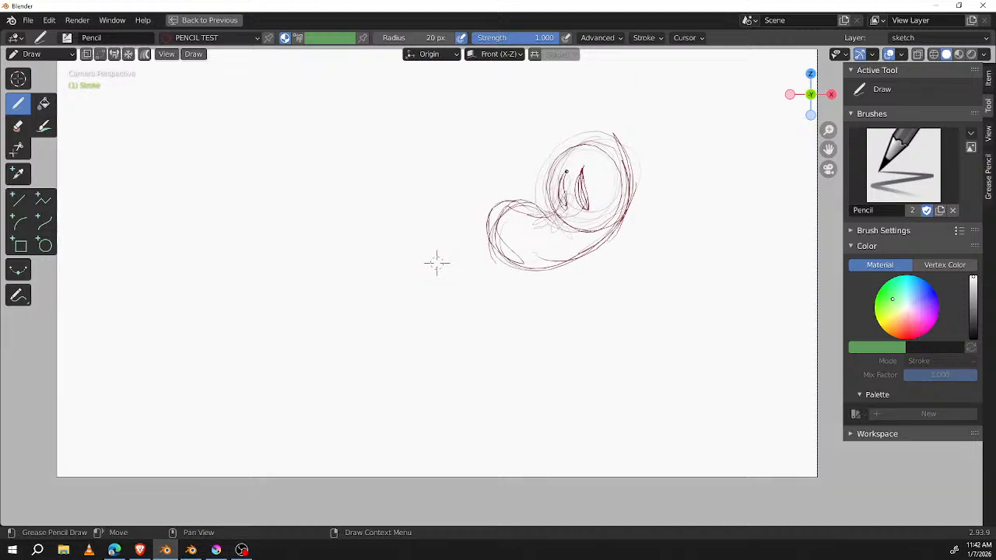
Step: Add a round nose at the muzzle's tip, a few muzzle marks, and a floppy ear hanging beside the cheek
mouse_move(488, 208)
mouse_down()
mouse_move(514, 221)
mouse_move(515, 204)
mouse_up()
drag(546, 260, 609, 219)
mouse_move(574, 260)
mouse_down()
mouse_move(590, 252)
mouse_move(616, 187)
mouse_up()
mouse_move(617, 187)
mouse_down()
mouse_move(622, 222)
mouse_move(622, 180)
mouse_move(586, 241)
mouse_up()
mouse_move(586, 241)
mouse_down()
mouse_move(617, 195)
mouse_move(569, 270)
mouse_up()
mouse_move(621, 183)
mouse_down()
mouse_move(629, 199)
mouse_move(592, 257)
mouse_up()
drag(527, 228, 530, 234)
mouse_move(629, 204)
mouse_down()
mouse_move(609, 284)
mouse_move(623, 214)
mouse_up()
drag(620, 217, 611, 271)
drag(612, 222, 618, 238)
drag(600, 280, 639, 224)
Step: Sketch a second long floppy ear behind the head and rough in the top and front outline of the head
mouse_move(613, 138)
mouse_down()
mouse_move(638, 160)
mouse_move(681, 247)
mouse_up()
drag(637, 170, 679, 255)
drag(667, 195, 680, 255)
mouse_move(633, 148)
mouse_down()
mouse_move(594, 130)
mouse_move(569, 146)
mouse_up()
mouse_move(577, 141)
mouse_down()
mouse_move(563, 167)
mouse_move(574, 153)
mouse_up()
mouse_move(605, 133)
mouse_down()
mouse_move(585, 129)
mouse_move(552, 181)
mouse_up()
drag(561, 145, 551, 200)
mouse_move(637, 262)
ctrl+middle_down()
mouse_move(680, 223)
mouse_move(634, 284)
mouse_move(647, 255)
ctrl+middle_up()
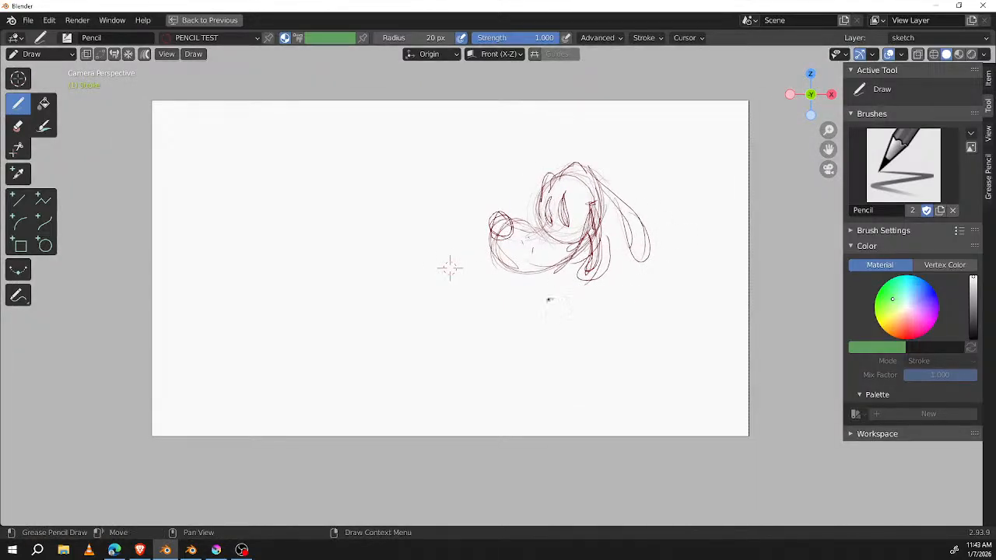
Step: Sketch a circle below the chin, a scalloped mass of curly hair behind the head, and lashes and lid lines around the eyes
mouse_move(570, 288)
mouse_down()
mouse_move(517, 311)
mouse_move(560, 336)
mouse_up()
mouse_move(567, 167)
mouse_down()
mouse_move(651, 158)
mouse_move(697, 221)
mouse_move(630, 249)
mouse_move(613, 199)
mouse_move(581, 189)
mouse_move(584, 201)
mouse_up()
ctrl+middle_drag(683, 187, 763, 127)
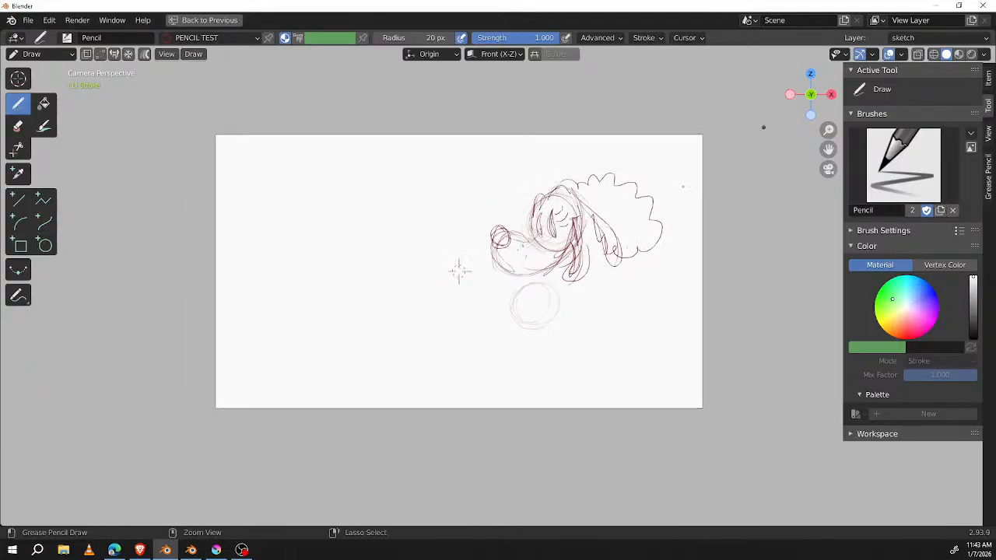
mouse_move(456, 269)
ctrl+middle_down()
mouse_move(393, 244)
mouse_move(232, 360)
ctrl+middle_up()
mouse_move(467, 200)
mouse_down()
mouse_move(445, 190)
mouse_move(456, 219)
mouse_up()
drag(498, 150, 464, 180)
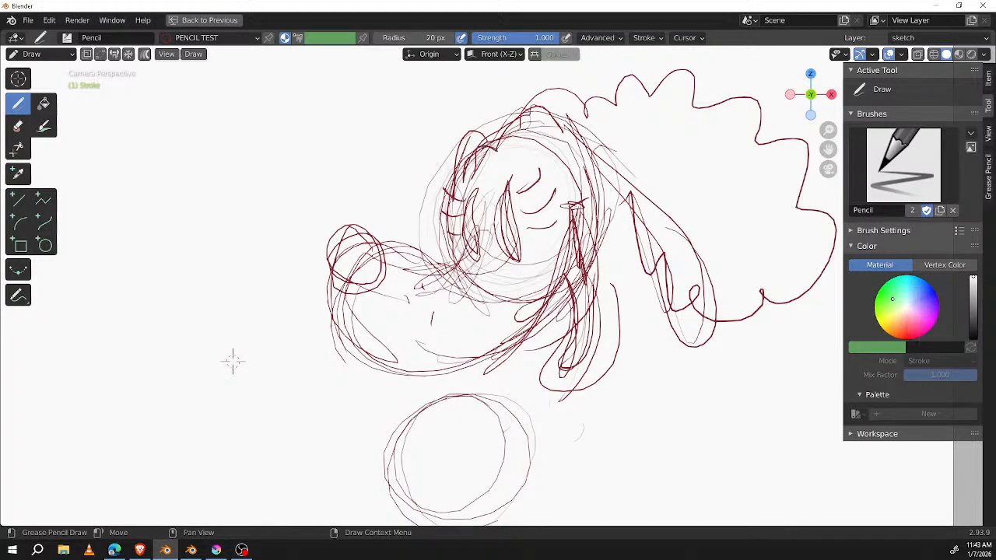
ctrl+middle_drag(232, 360, 331, 332)
mouse_move(506, 223)
mouse_down()
mouse_move(510, 268)
mouse_move(484, 262)
mouse_up()
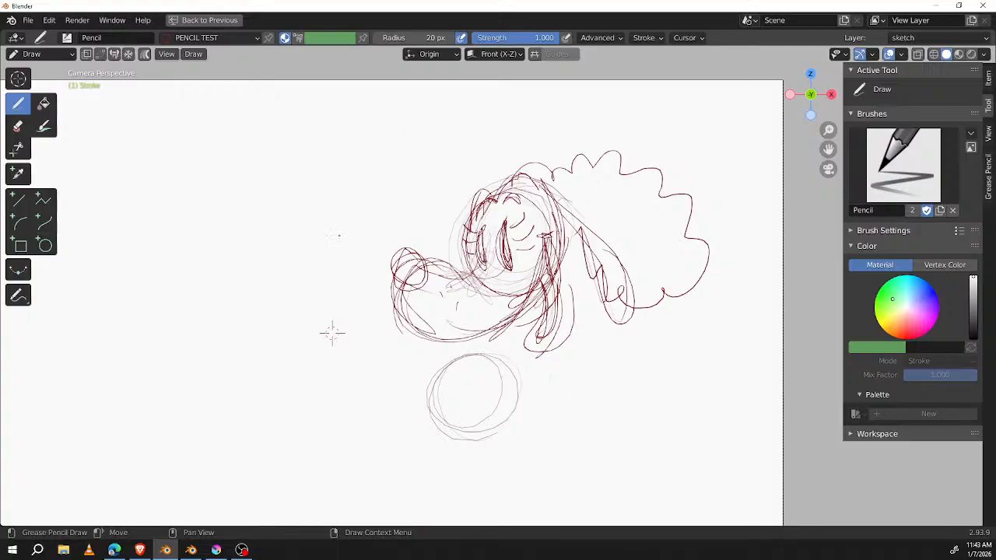
Step: Draw three small hearts in the empty area in front of the character's face
drag(326, 217, 336, 236)
drag(328, 148, 334, 165)
drag(257, 171, 260, 192)
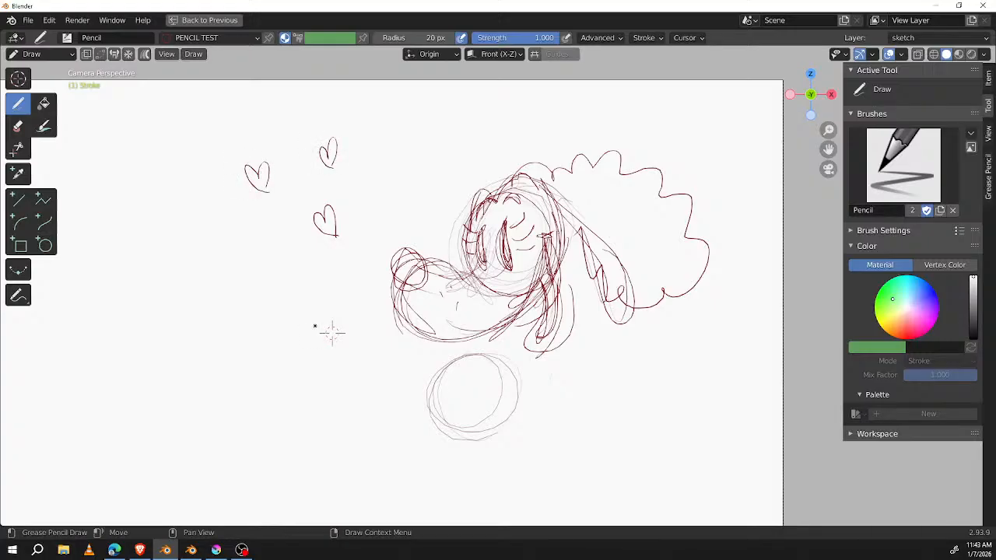
Step: Sketch a second chest circle overlapping the first one below the head, with repeated round strokes
mouse_move(495, 355)
mouse_down()
mouse_move(504, 349)
mouse_move(496, 434)
mouse_up()
mouse_move(546, 352)
mouse_down()
mouse_move(572, 408)
mouse_move(546, 427)
mouse_up()
drag(528, 338, 556, 424)
drag(522, 352, 579, 395)
drag(504, 376, 565, 389)
middle_drag(683, 354, 676, 256)
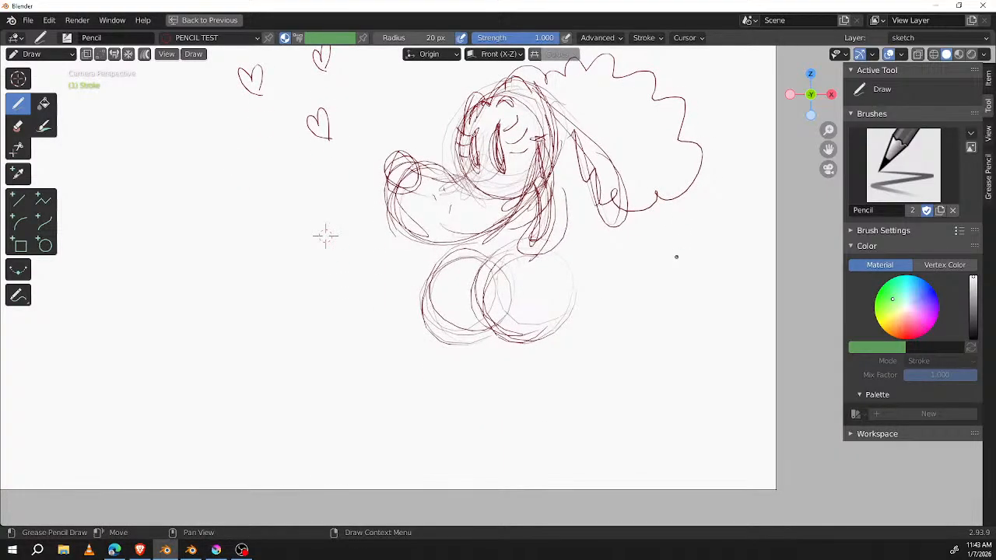
shift+middle_drag(325, 235, 361, 253)
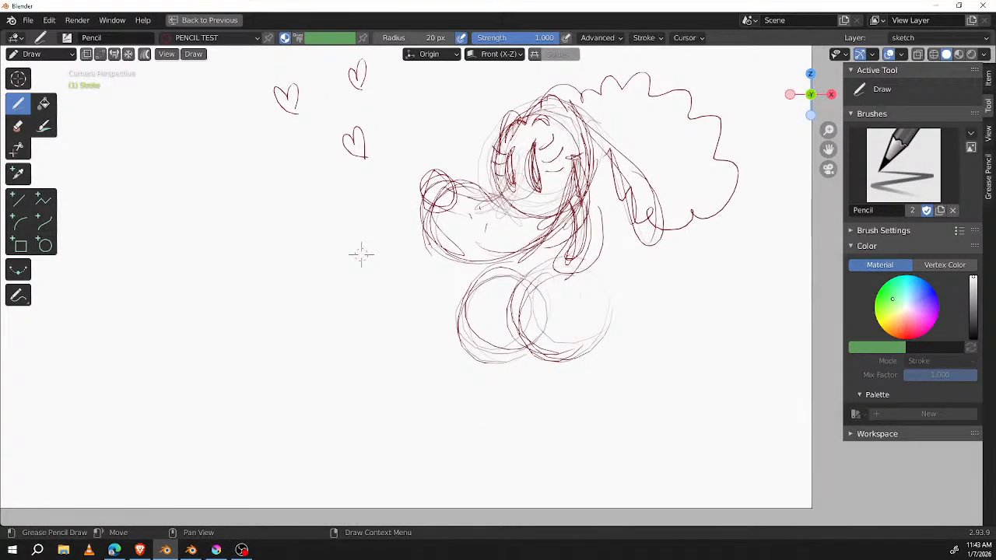
Step: Draw scalloped curly hair on the muzzle side of the head and add a looping stroke at the rear ear's tip
mouse_move(437, 227)
mouse_down()
mouse_move(487, 252)
mouse_move(449, 247)
mouse_move(547, 224)
mouse_move(570, 175)
mouse_up()
mouse_move(536, 88)
mouse_down()
mouse_move(442, 121)
mouse_move(379, 186)
mouse_move(417, 243)
mouse_up()
drag(634, 197, 669, 221)
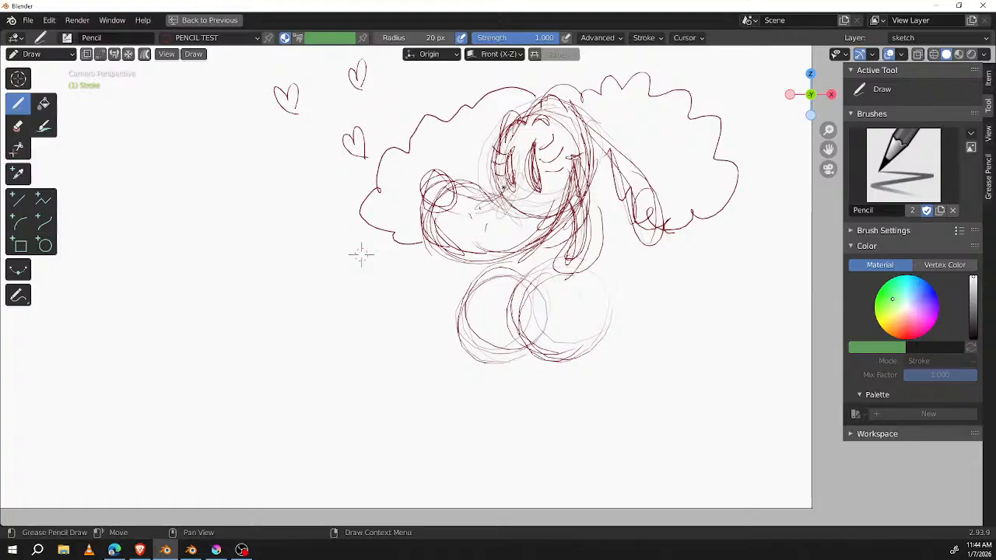
Step: Undo the stray strokes and draw two small teeth along the lower edge of the muzzle
drag(309, 358, 419, 252)
key(x)
key(ctrl+z)
key(ctrl+z)
mouse_move(433, 239)
mouse_down()
mouse_move(426, 253)
mouse_move(483, 252)
mouse_up()
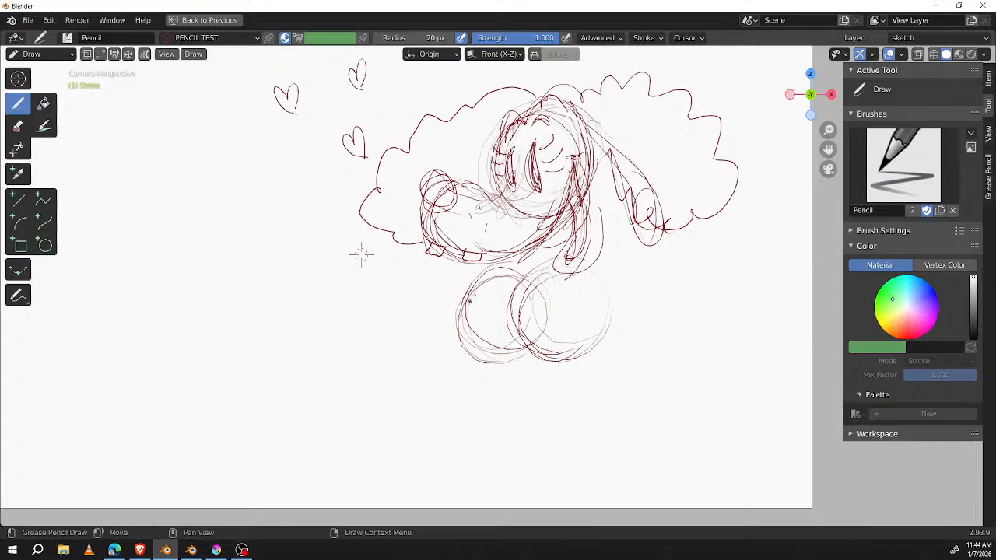
Step: Sketch the far arm as two long lines reaching forward and slightly down from the chest
mouse_move(478, 265)
mouse_down()
mouse_move(342, 316)
mouse_move(341, 329)
mouse_up()
drag(450, 301, 360, 328)
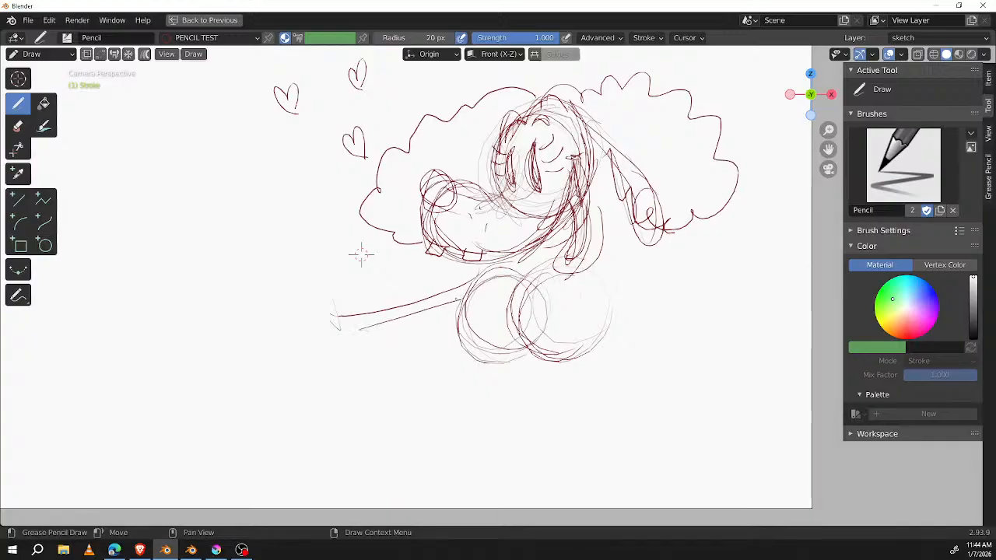
Step: Try to sketch the near arm as two steep lines running down across the chest circles
drag(615, 276, 424, 405)
drag(622, 293, 463, 392)
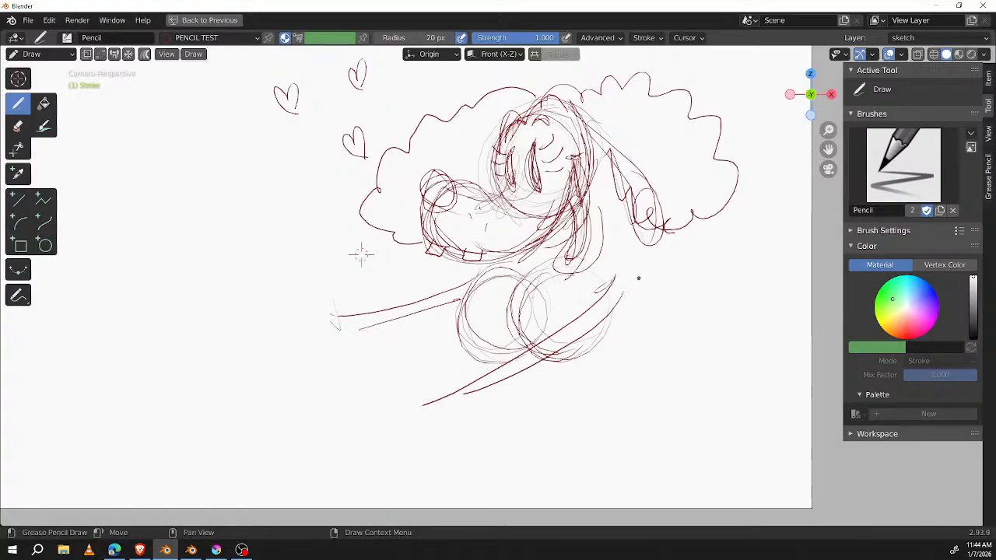
key(ctrl+z)
Step: Sketch the near arm as two shallower lines crossing the chest and reaching forward below the far arm
key(ctrl+z)
key(ctrl+z)
mouse_move(604, 273)
mouse_down()
mouse_move(557, 296)
mouse_move(382, 339)
mouse_move(598, 300)
mouse_move(439, 327)
mouse_up()
Step: Sketch the far hand at the end of its arm, with a round palm, a raised thumb and three drooping fingers
key(ctrl+z)
key(ctrl+z)
key(ctrl+z)
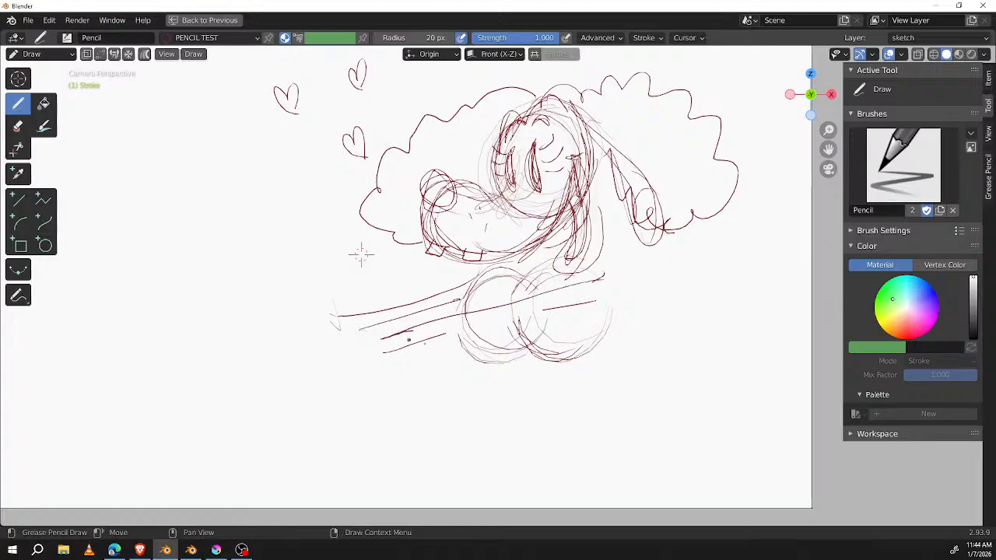
key(ctrl+z)
key(ctrl+z)
key(ctrl+z)
key(ctrl+z)
key(ctrl+z)
key(ctrl+z)
key(ctrl+z)
key(ctrl+z)
key(ctrl+z)
key(ctrl+z)
key(ctrl+z)
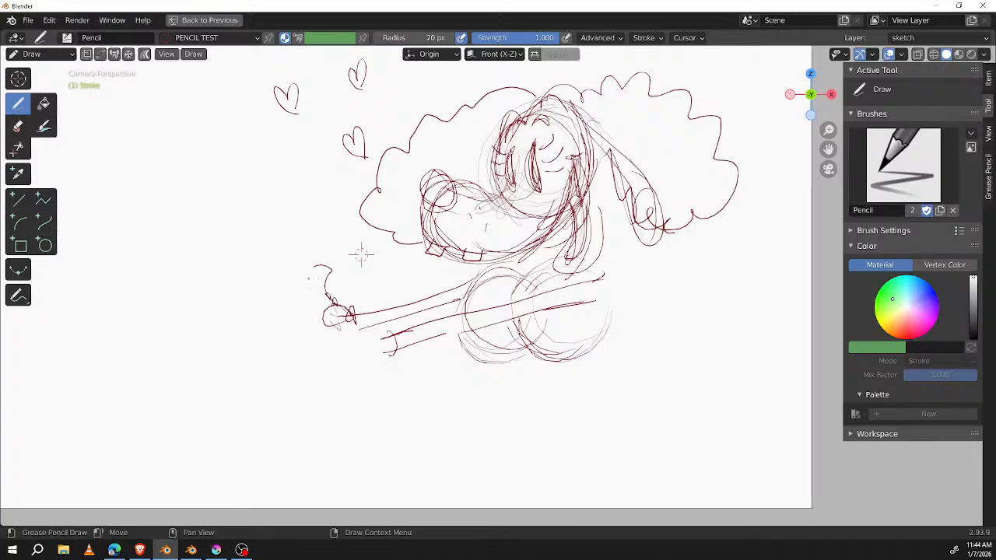
key(ctrl+z)
key(ctrl+z)
key(ctrl+z)
key(ctrl+z)
key(ctrl+z)
key(ctrl+z)
key(ctrl+z)
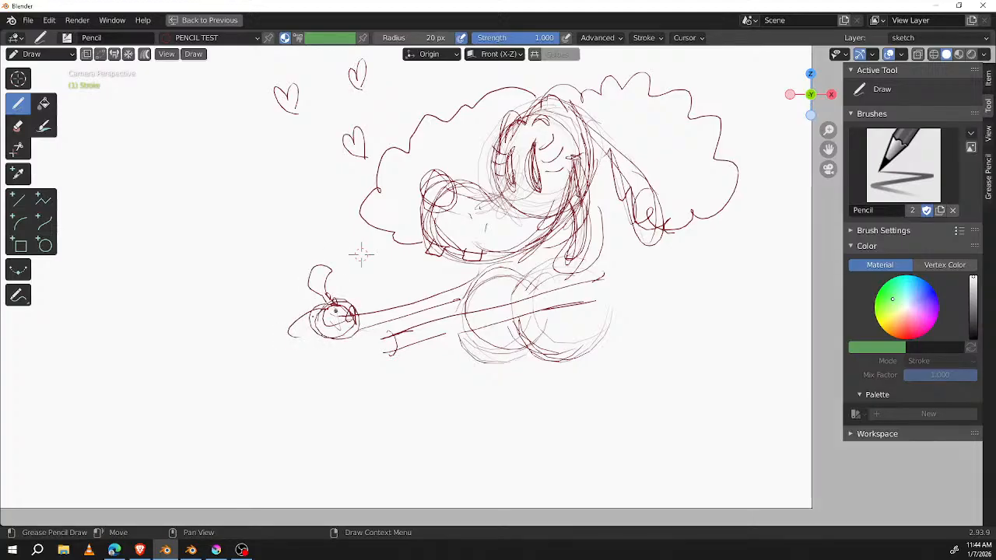
Step: Sketch the near hand with a round palm, raised thumb and drooping fingers, and round off the near shoulder
key(ctrl+z)
key(ctrl+z)
key(ctrl+z)
key(ctrl+z)
key(ctrl+z)
key(ctrl+z)
key(ctrl+z)
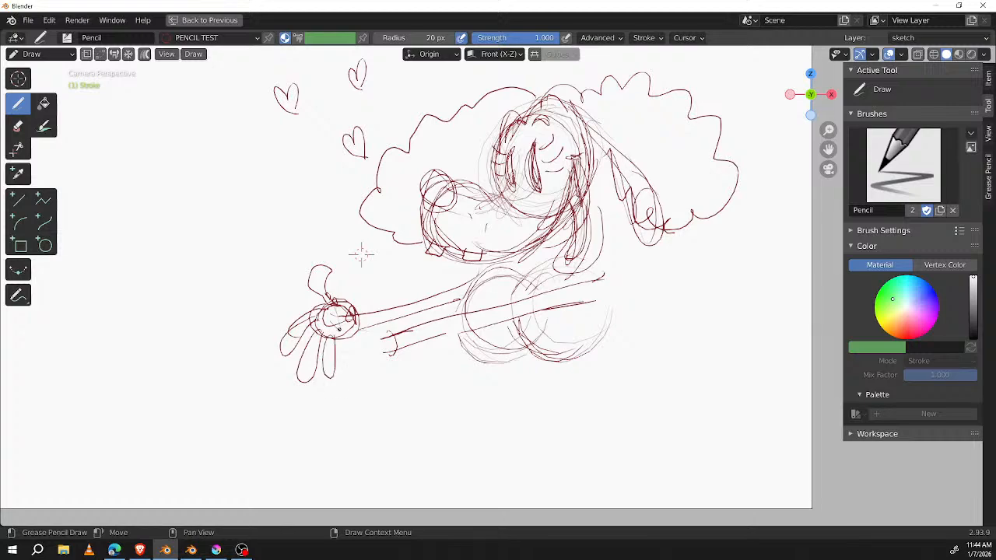
key(ctrl+z)
key(ctrl+z)
key(ctrl+z)
key(ctrl+z)
key(ctrl+z)
key(ctrl+z)
key(ctrl+z)
key(ctrl+z)
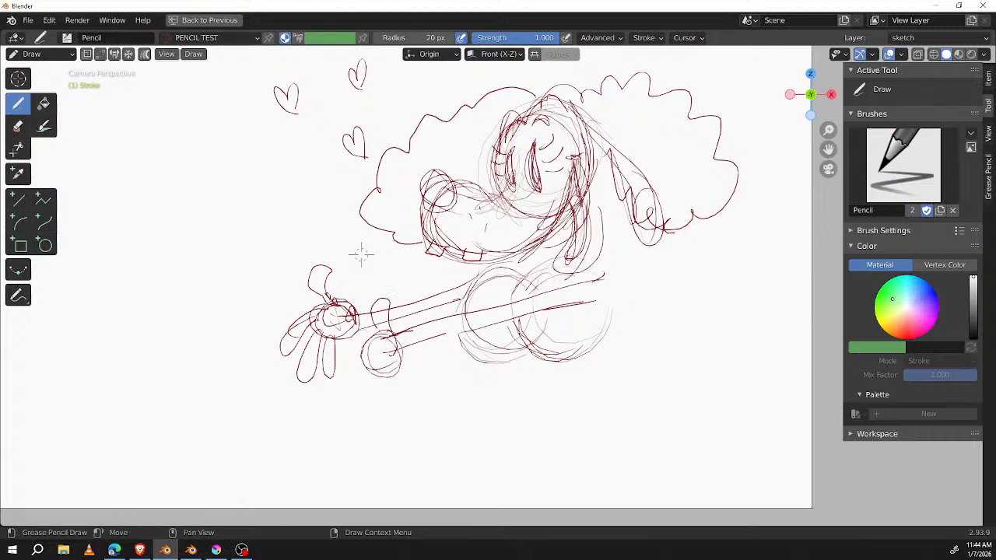
key(ctrl+z)
key(ctrl+z)
key(ctrl+z)
key(ctrl+z)
key(ctrl+z)
key(ctrl+z)
key(ctrl+z)
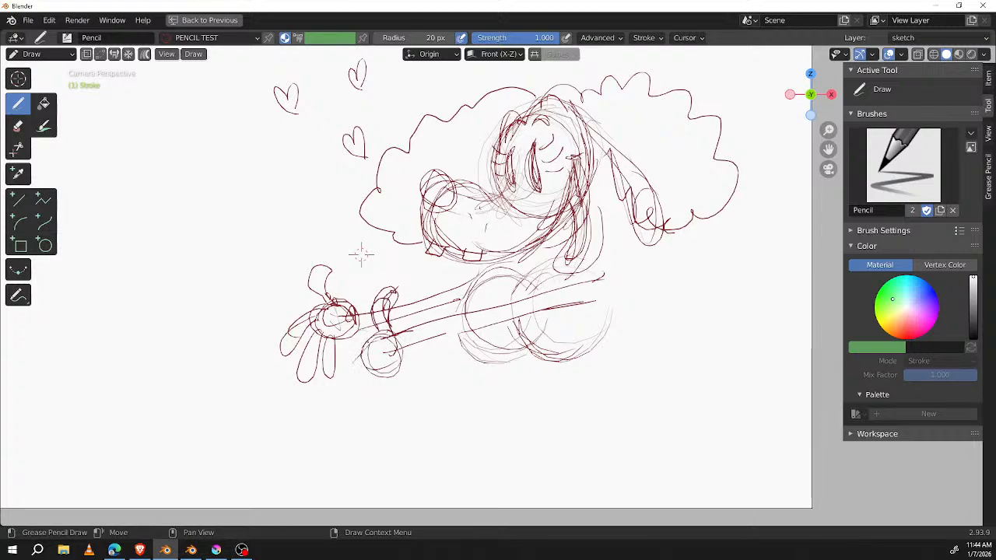
key(ctrl+z)
key(ctrl+z)
key(ctrl+z)
key(ctrl+z)
key(ctrl+z)
key(ctrl+z)
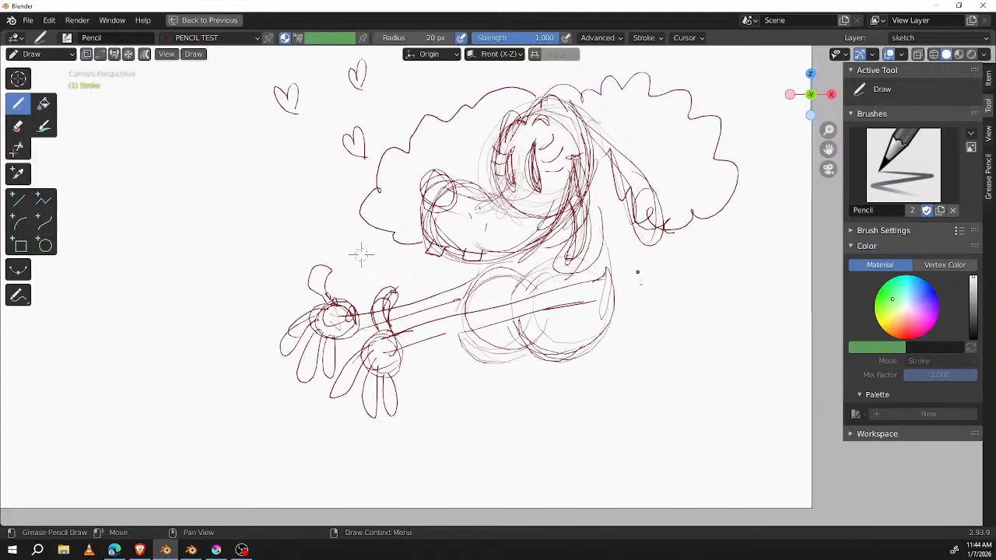
Step: Draw a narrow waist below the chest and a wide dome-shaped skirt with a hem line
scroll(645, 289, down, 1)
shift+middle_drag(630, 321, 628, 244)
mouse_move(516, 259)
mouse_down()
mouse_move(525, 293)
mouse_move(421, 355)
mouse_move(421, 377)
mouse_up()
mouse_move(550, 262)
mouse_down()
mouse_move(554, 291)
mouse_move(647, 351)
mouse_up()
drag(630, 307, 652, 392)
drag(418, 379, 597, 370)
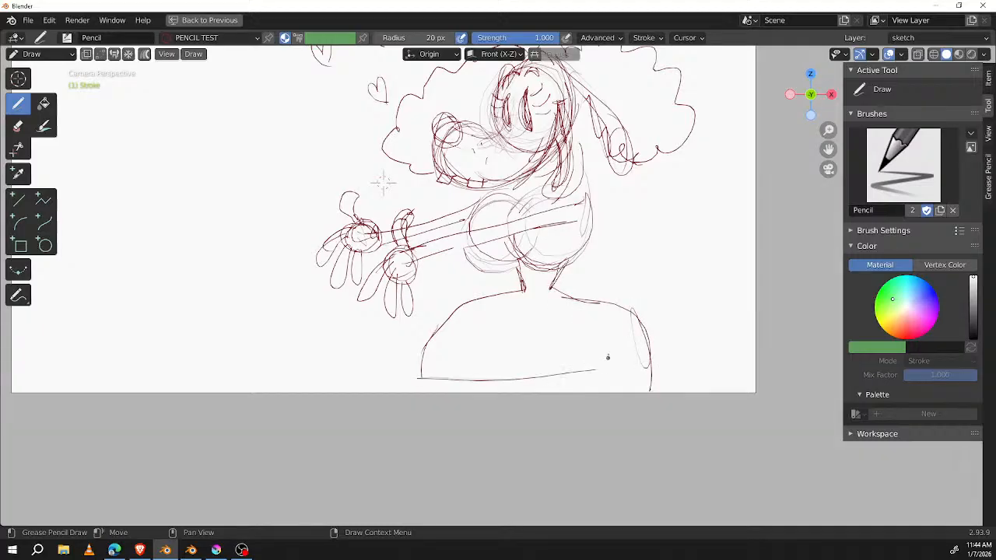
Step: Select all strokes in Edit Mode, scale them down to about 0.55, move them upward, and return to Draw mode
key(Tab)
key(a)
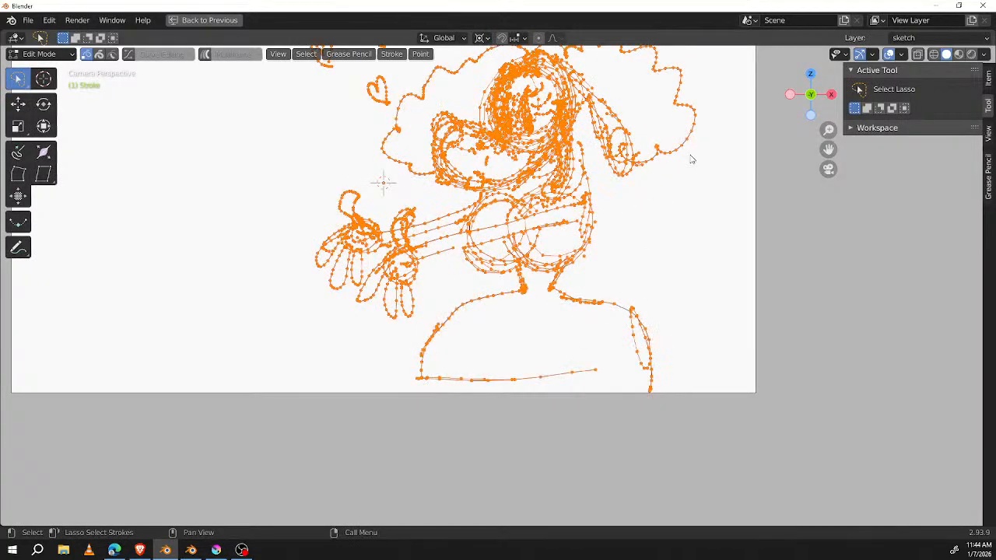
key(s)
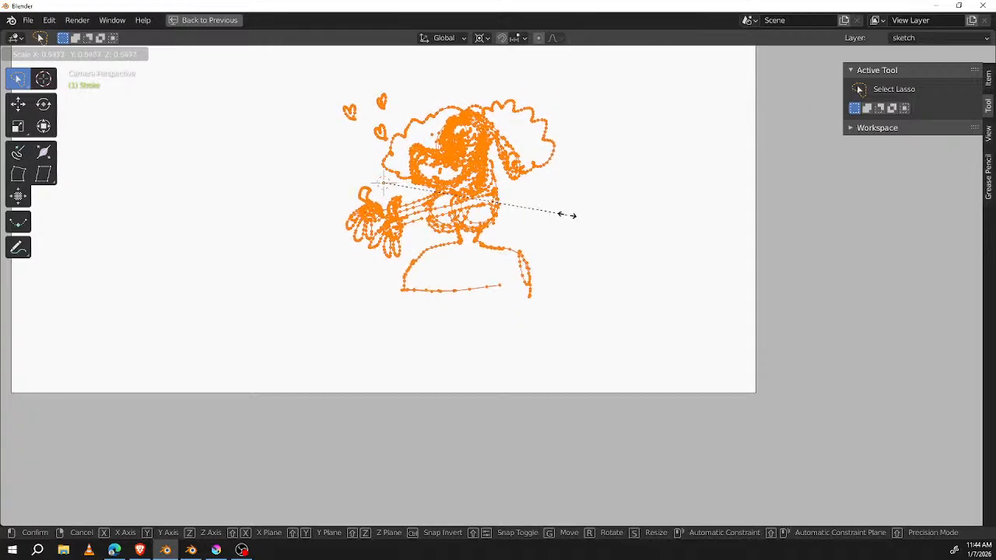
click(572, 214)
scroll(563, 197, up, 5)
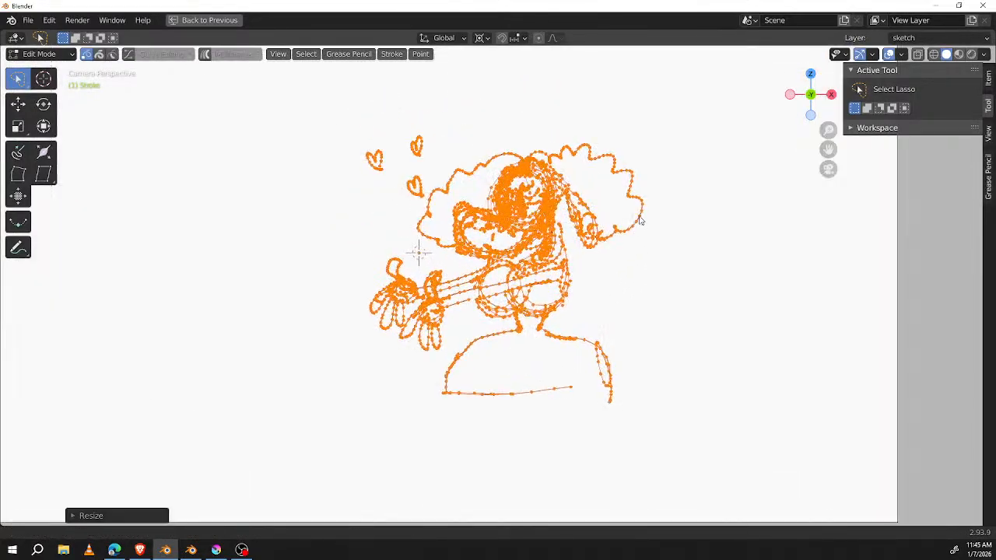
mouse_move(640, 221)
ctrl+middle_down()
mouse_move(688, 268)
mouse_move(656, 307)
ctrl+middle_up()
key(g)
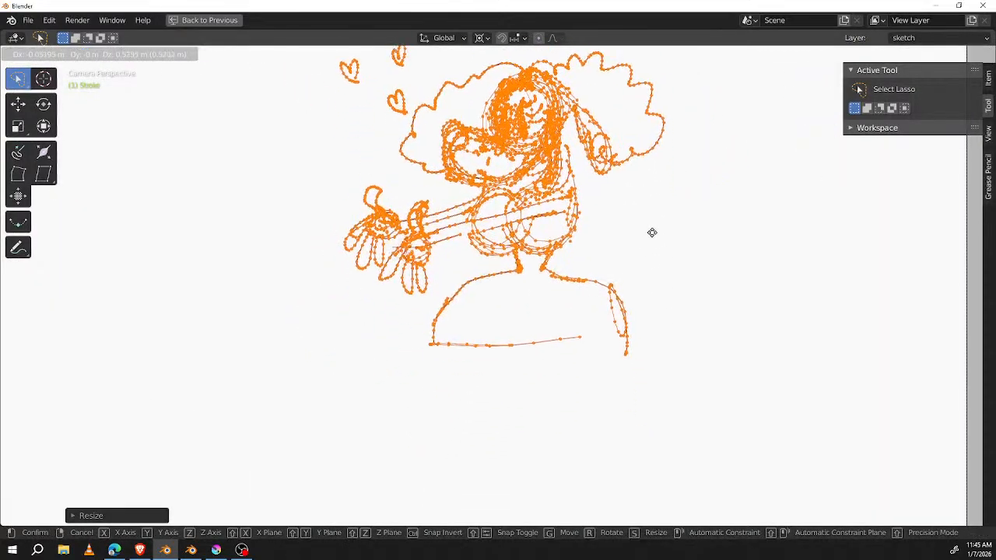
click(646, 247)
key(Tab)
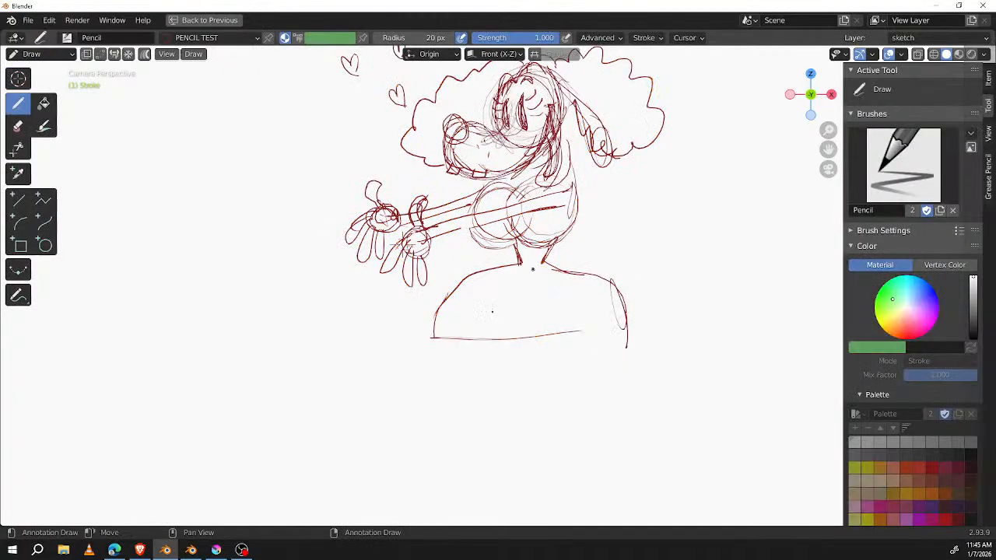
Step: Reinforce the skirt's front edge and draw a ragged, jagged hem along its bottom
drag(481, 269, 434, 341)
drag(447, 302, 437, 344)
mouse_move(457, 287)
mouse_down()
mouse_move(433, 345)
mouse_move(630, 317)
mouse_up()
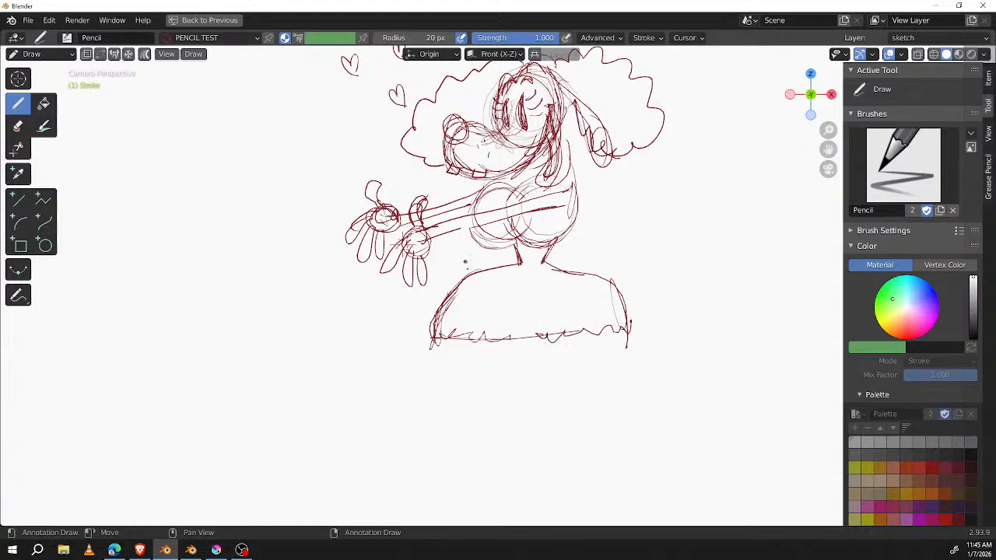
Step: Sketch two short legs below the skirt with ankle bands and large curled shoes
mouse_move(464, 314)
mouse_down()
mouse_move(453, 358)
mouse_move(466, 367)
mouse_move(455, 374)
mouse_move(465, 365)
mouse_up()
mouse_move(597, 327)
mouse_down()
mouse_move(592, 367)
mouse_move(603, 357)
mouse_up()
mouse_move(612, 315)
mouse_down()
mouse_move(609, 355)
mouse_move(615, 346)
mouse_move(597, 356)
mouse_move(622, 341)
mouse_move(598, 347)
mouse_move(582, 405)
mouse_move(596, 389)
mouse_move(657, 375)
mouse_move(622, 381)
mouse_up()
mouse_move(612, 347)
mouse_down()
mouse_move(614, 386)
mouse_move(655, 365)
mouse_move(625, 398)
mouse_move(658, 378)
mouse_move(587, 406)
mouse_up()
mouse_move(461, 364)
mouse_down()
mouse_move(458, 380)
mouse_move(446, 372)
mouse_move(473, 375)
mouse_up()
mouse_move(635, 361)
mouse_down()
mouse_move(608, 377)
mouse_move(634, 367)
mouse_move(635, 380)
mouse_up()
drag(633, 372, 619, 382)
mouse_move(472, 359)
mouse_down()
mouse_move(482, 372)
mouse_move(420, 378)
mouse_up()
mouse_move(421, 379)
mouse_down()
mouse_move(412, 375)
mouse_move(451, 398)
mouse_move(473, 396)
mouse_move(479, 370)
mouse_move(431, 378)
mouse_up()
Step: Rough in a bent leg with light guide strokes on the empty canvas behind the finished character
mouse_move(633, 231)
middle_down()
mouse_move(551, 309)
mouse_move(446, 294)
mouse_move(428, 274)
middle_up()
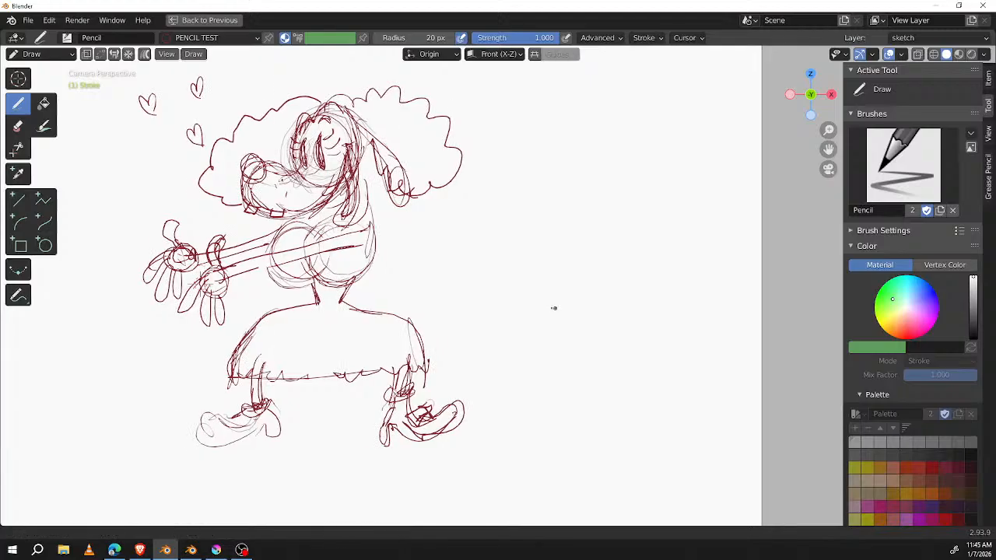
middle_drag(553, 306, 543, 308)
drag(613, 216, 628, 203)
drag(584, 137, 559, 209)
drag(604, 129, 557, 273)
drag(569, 216, 573, 341)
mouse_move(556, 241)
mouse_down()
mouse_move(582, 363)
mouse_move(583, 354)
mouse_up()
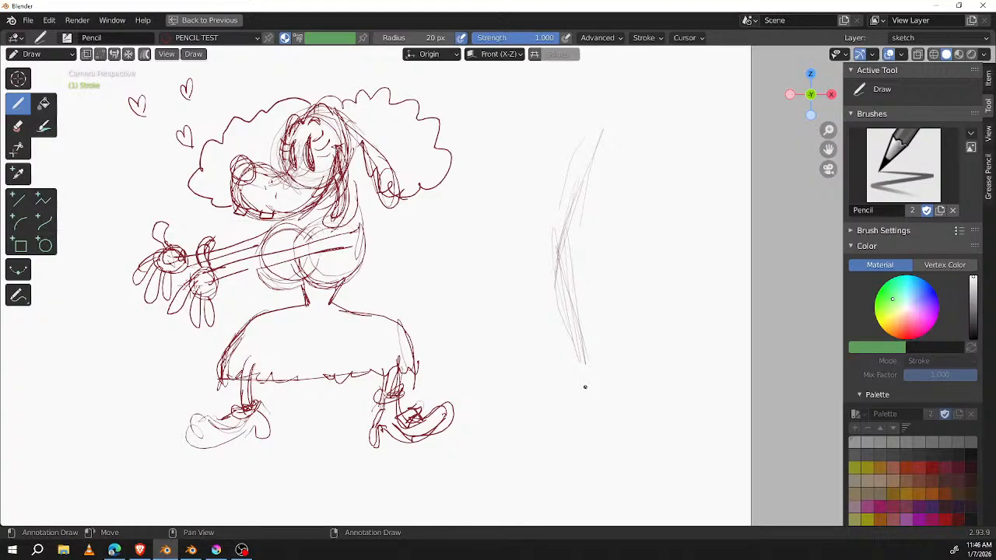
Step: Strengthen the bent leg's thigh and shin lines and sketch long pointed toes at its foot
drag(603, 152, 579, 216)
drag(599, 129, 569, 217)
drag(590, 160, 553, 268)
drag(590, 190, 591, 362)
drag(568, 258, 591, 369)
drag(573, 289, 585, 372)
mouse_move(588, 331)
mouse_down()
mouse_move(571, 369)
mouse_move(549, 348)
mouse_move(515, 368)
mouse_move(564, 342)
mouse_move(588, 370)
mouse_move(554, 411)
mouse_up()
drag(585, 354, 597, 372)
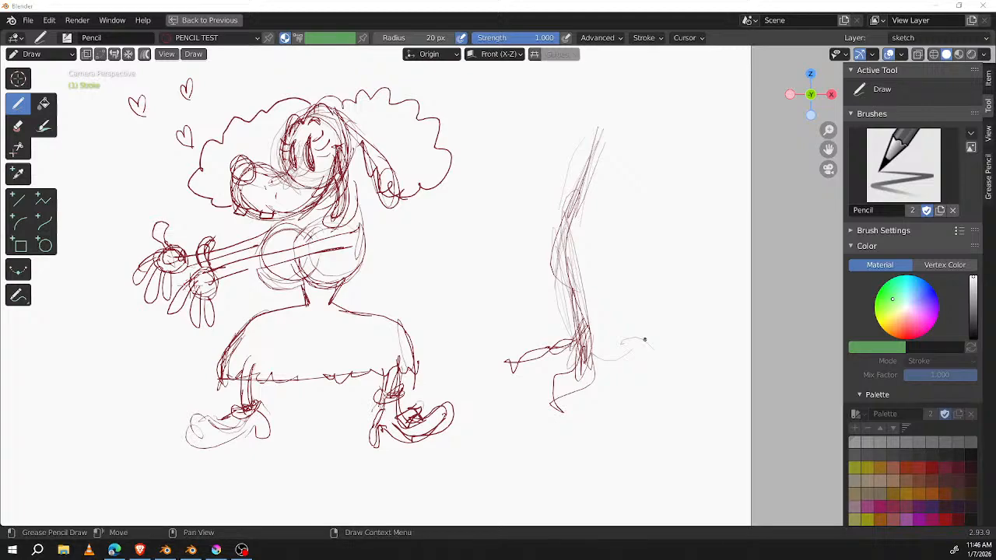
Step: Switch to the Blender 5.0 window with animation-challenge.blend and return to the sketch in Blender 2.93.9
key(alt+Tab)
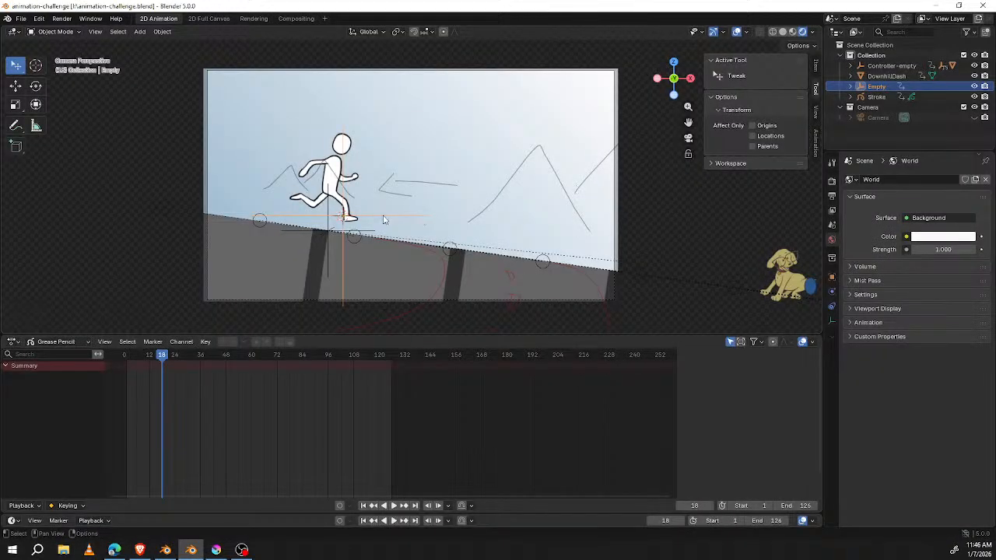
key(alt+Tab)
key(alt+Tab)
key(alt+Tab)
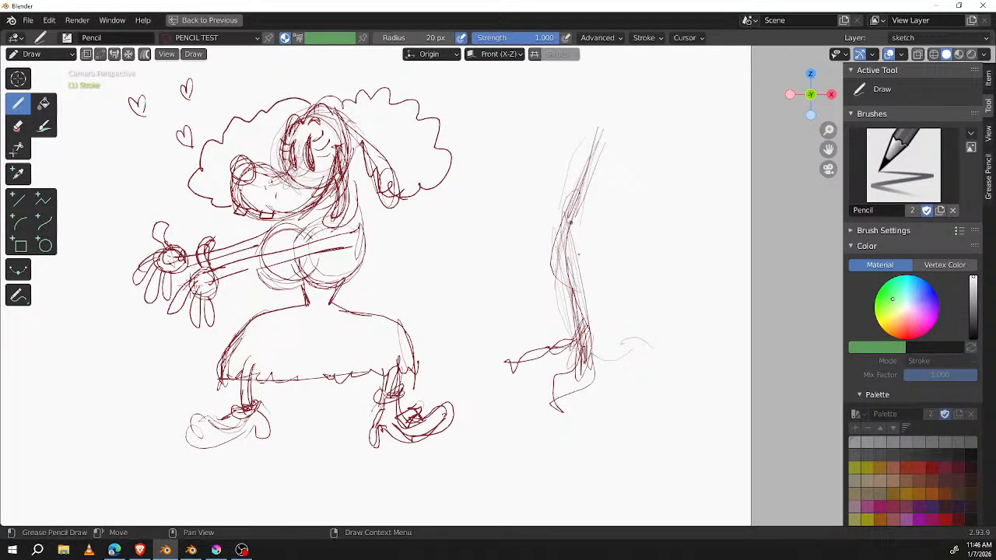
Step: Extend and darken the first leg's thigh, and sketch a second bent leg beside it ending in a long toe
drag(574, 204, 596, 88)
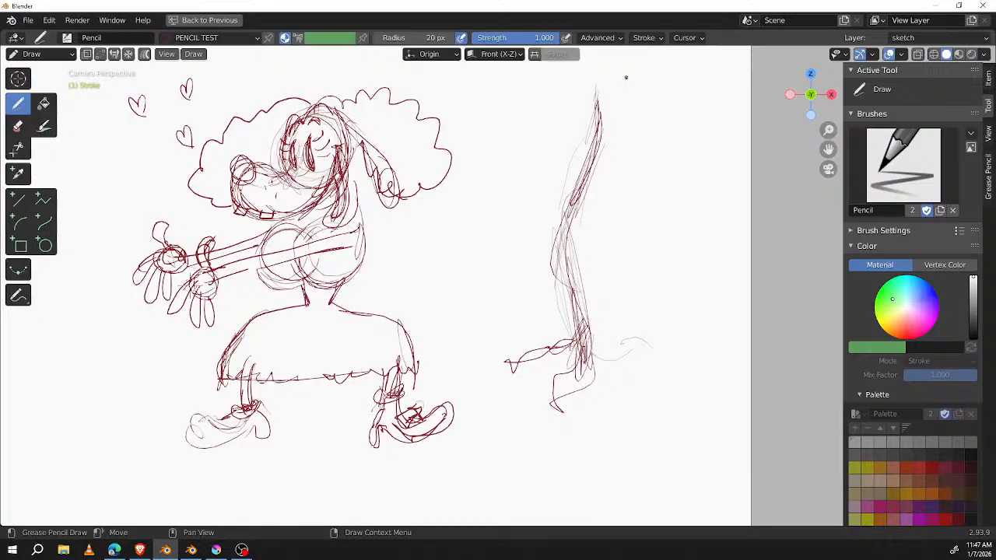
drag(659, 92, 639, 185)
drag(658, 109, 628, 212)
mouse_move(626, 226)
mouse_down()
mouse_move(675, 340)
mouse_move(703, 327)
mouse_move(739, 342)
mouse_up()
Step: Add more pointed toes to both feet and trace a firmer contour along the first bent leg
drag(574, 314, 514, 372)
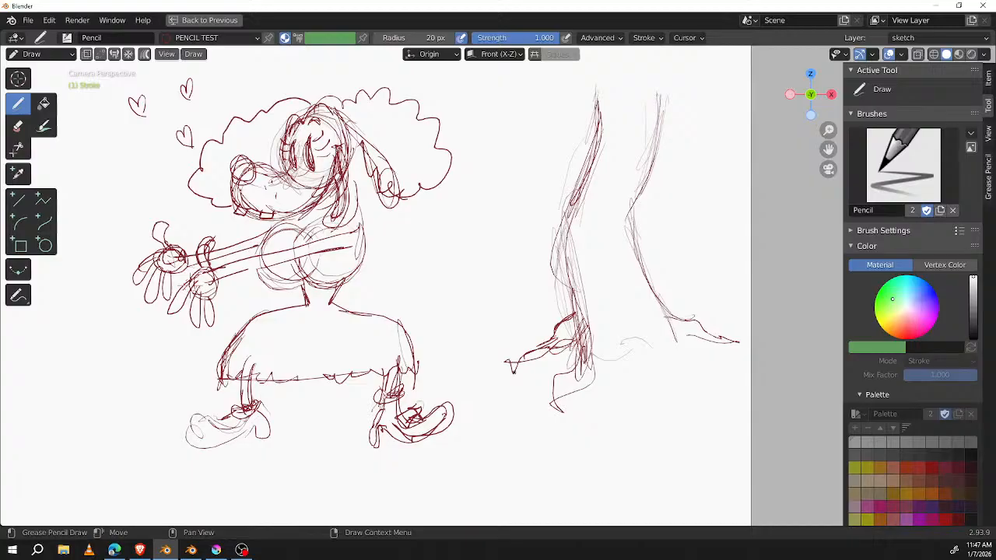
drag(647, 326, 693, 387)
mouse_move(653, 351)
mouse_down()
mouse_move(669, 384)
mouse_move(657, 351)
mouse_move(620, 358)
mouse_up()
mouse_move(537, 326)
mouse_down()
mouse_move(555, 322)
mouse_move(577, 265)
mouse_move(581, 98)
mouse_up()
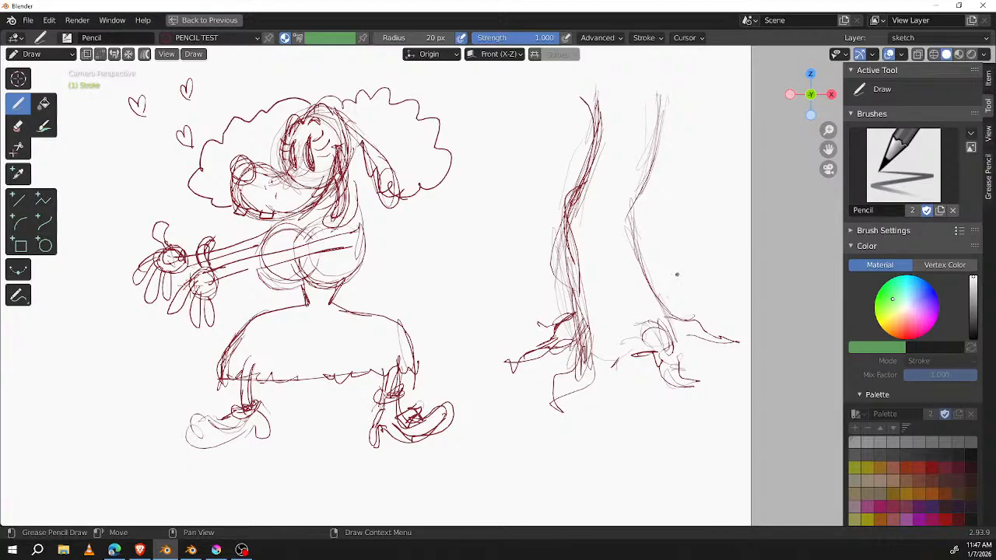
Step: Enlarge the Grab sculpt brush to 198 px and reshape the feet and knees of the two leg studies
key(ctrl+Tab)
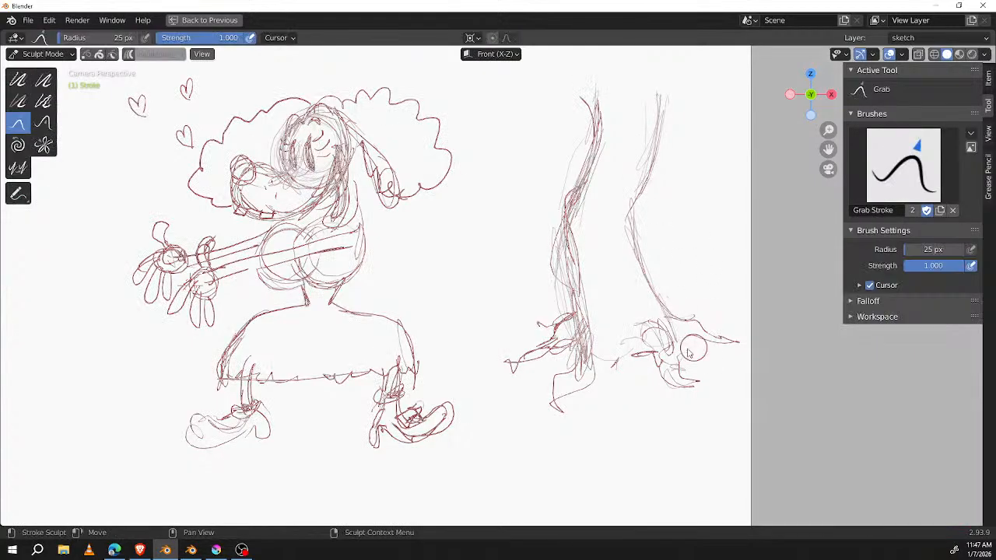
key(f)
click(733, 296)
mouse_move(711, 334)
mouse_down()
mouse_move(703, 356)
mouse_move(658, 362)
mouse_up()
drag(557, 361, 541, 362)
drag(567, 247, 576, 245)
drag(640, 218, 652, 207)
Step: Turn the leg studies into a tree-like figure by sketching drooping, hair-like foliage clumps down both sides
key(ctrl+Tab)
drag(608, 70, 607, 115)
shift+middle_drag(648, 174, 599, 256)
mouse_move(581, 149)
mouse_down()
mouse_move(558, 207)
mouse_move(588, 147)
mouse_up()
mouse_move(577, 185)
mouse_down()
mouse_move(535, 225)
mouse_move(494, 295)
mouse_move(436, 343)
mouse_move(476, 234)
mouse_move(457, 318)
mouse_up()
drag(458, 319, 476, 240)
drag(454, 277, 521, 199)
mouse_move(515, 159)
mouse_down()
mouse_move(527, 200)
mouse_move(466, 238)
mouse_up()
mouse_move(623, 185)
mouse_down()
mouse_move(632, 196)
mouse_move(623, 280)
mouse_move(653, 303)
mouse_move(679, 264)
mouse_move(613, 149)
mouse_up()
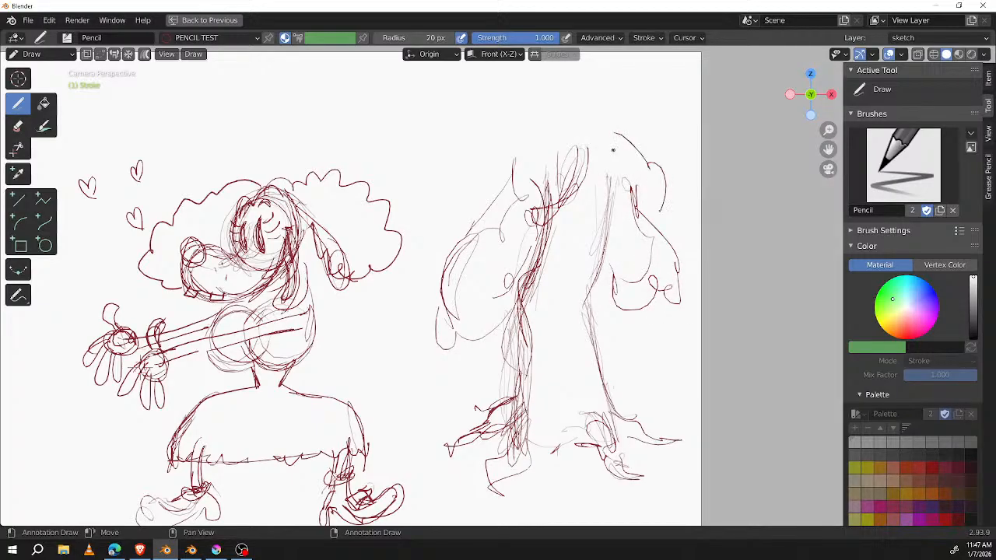
Step: Sketch two oval eyes, a long nose, a cheek line and a mouth on the tree figure's trunk
mouse_move(582, 204)
mouse_down()
mouse_move(572, 236)
mouse_move(606, 230)
mouse_move(575, 230)
mouse_move(585, 215)
mouse_move(596, 232)
mouse_move(603, 214)
mouse_up()
scroll(622, 284, up, 6)
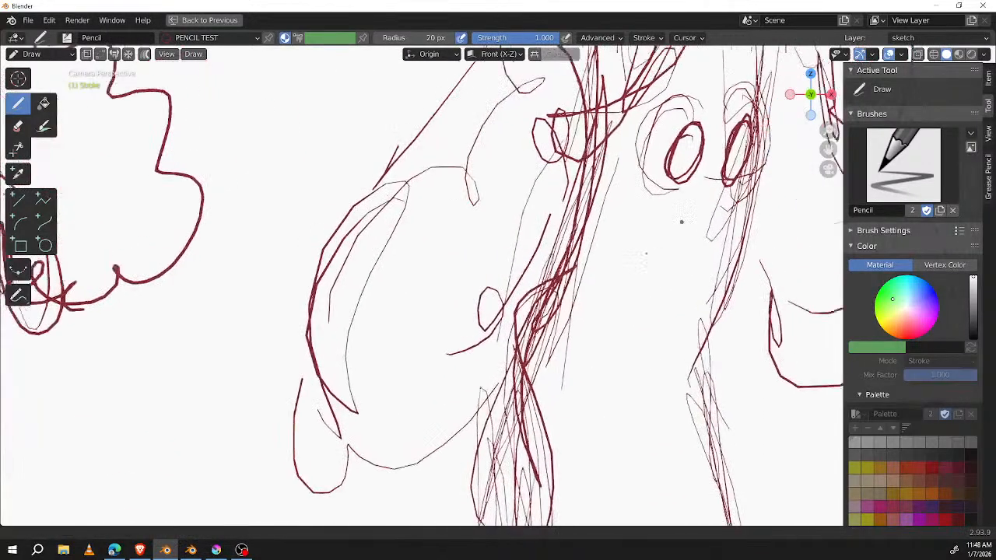
mouse_move(603, 150)
ctrl+mouse_down()
mouse_move(638, 140)
mouse_move(663, 162)
mouse_move(651, 140)
mouse_move(619, 234)
mouse_move(622, 214)
mouse_move(679, 230)
mouse_move(670, 233)
ctrl+mouse_up()
mouse_move(659, 220)
mouse_down()
mouse_move(673, 215)
mouse_move(657, 239)
mouse_move(669, 199)
mouse_move(647, 239)
mouse_move(663, 227)
mouse_up()
mouse_move(613, 196)
mouse_down()
mouse_move(595, 222)
mouse_move(610, 214)
mouse_move(605, 227)
mouse_move(686, 266)
mouse_move(706, 293)
mouse_move(609, 278)
mouse_move(628, 246)
mouse_up()
mouse_move(577, 282)
mouse_down()
mouse_move(530, 375)
mouse_move(545, 418)
mouse_up()
drag(628, 288, 620, 339)
mouse_move(632, 305)
mouse_down()
mouse_move(666, 371)
mouse_move(593, 398)
mouse_move(622, 373)
mouse_move(599, 394)
mouse_move(597, 426)
mouse_up()
Step: Darken the tree face's pupils and add worried eyebrows above the eyes
mouse_move(736, 311)
middle_down()
mouse_move(716, 244)
mouse_move(714, 269)
middle_up()
drag(596, 151, 595, 170)
drag(596, 152, 590, 174)
drag(611, 113, 571, 125)
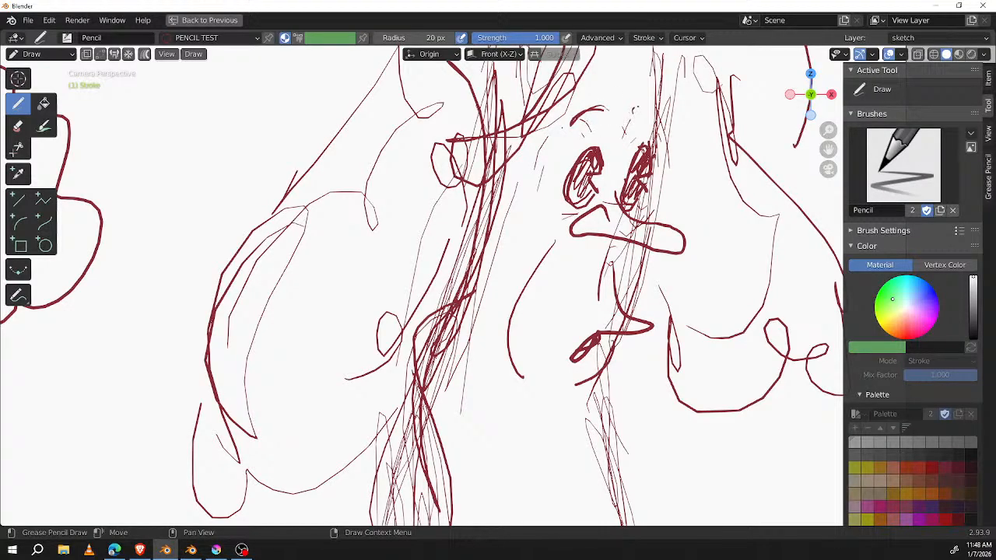
drag(637, 103, 615, 122)
drag(594, 90, 644, 71)
mouse_move(732, 250)
ctrl+middle_down()
mouse_move(704, 312)
mouse_move(675, 204)
ctrl+middle_up()
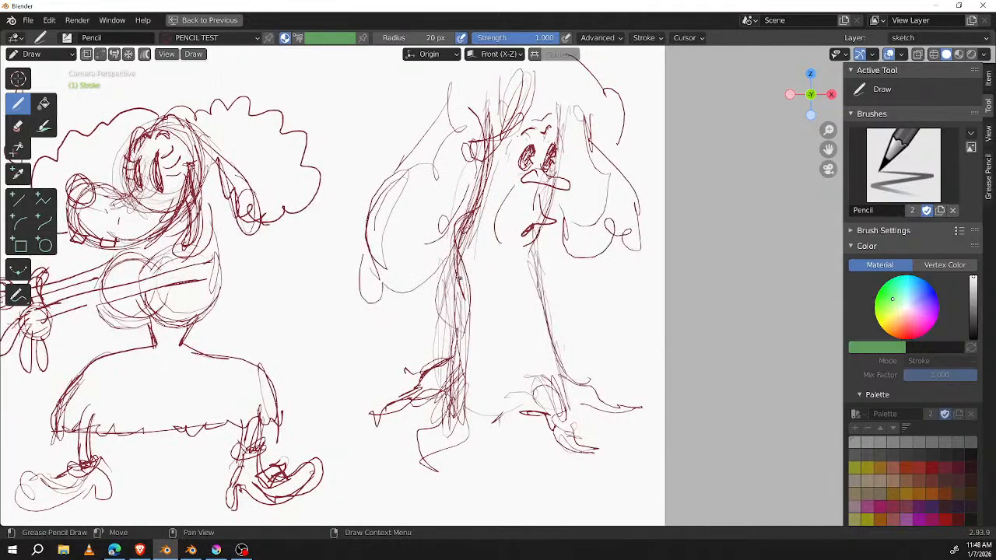
Step: Reinforce the outer contours of the tree figure's trunk on both sides
drag(479, 214, 476, 258)
drag(483, 196, 473, 307)
drag(475, 270, 467, 351)
mouse_move(536, 228)
mouse_down()
mouse_move(536, 263)
mouse_move(571, 364)
mouse_up()
Step: Sketch two thin arms reaching out from the trunk, ending in hands with spread fingers
drag(538, 274, 630, 275)
mouse_move(579, 293)
mouse_down()
mouse_move(638, 278)
mouse_move(645, 247)
mouse_move(653, 295)
mouse_move(643, 299)
mouse_up()
mouse_move(467, 279)
mouse_down()
mouse_move(373, 331)
mouse_move(344, 339)
mouse_move(347, 325)
mouse_up()
mouse_move(341, 291)
mouse_down()
mouse_move(352, 319)
mouse_move(326, 366)
mouse_up()
drag(349, 326, 328, 369)
mouse_move(344, 346)
mouse_down()
mouse_move(338, 355)
mouse_move(361, 371)
mouse_up()
drag(363, 325, 370, 350)
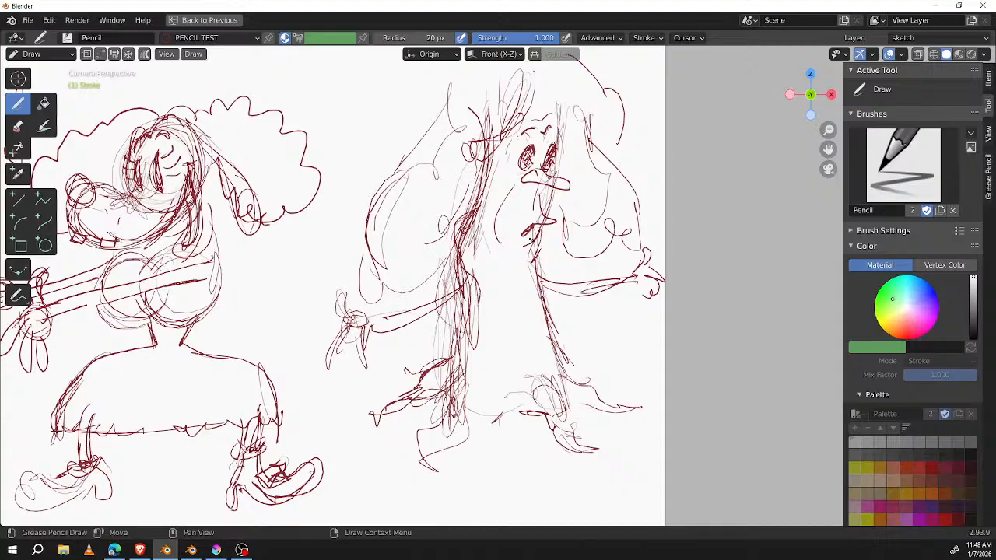
Step: Try diagonal hatching across the tree figure's trunk and arm, and undo it
drag(570, 158, 465, 255)
drag(556, 204, 430, 305)
drag(518, 260, 436, 339)
drag(543, 316, 484, 377)
drag(561, 286, 544, 304)
drag(612, 285, 574, 296)
drag(651, 262, 633, 281)
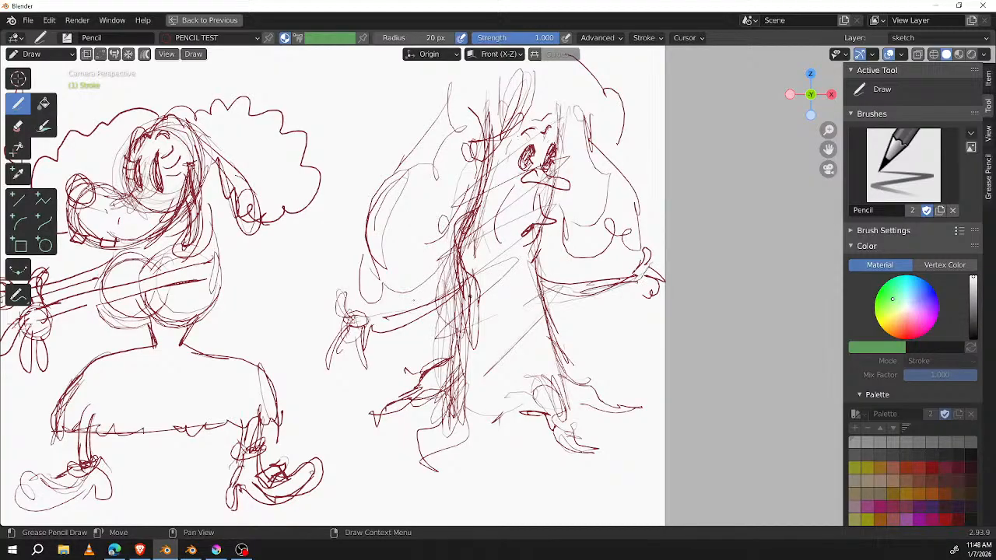
key(ctrl+z)
key(ctrl+z)
key(ctrl+z)
key(ctrl+z)
key(ctrl+z)
key(ctrl+z)
key(ctrl+z)
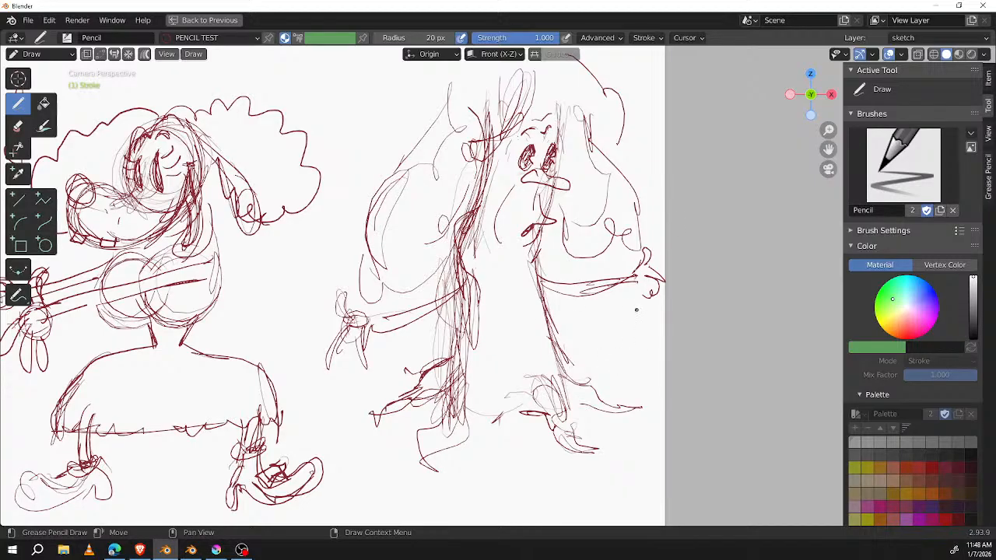
Step: Restore the full workspace from the maximized viewport, scrub the timeline to frame 8 and return to frame 1
key(ctrl+space)
drag(160, 399, 174, 400)
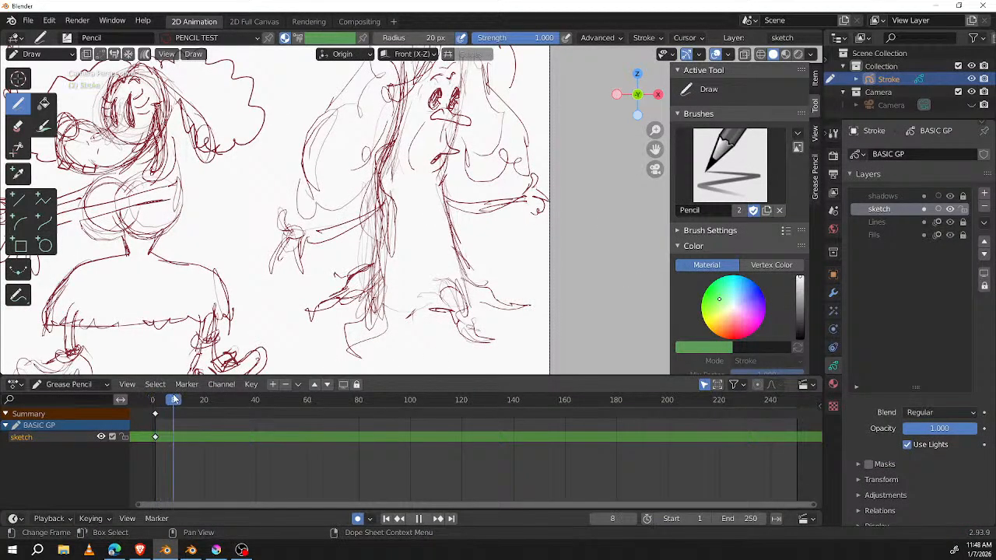
shift+middle_drag(537, 163, 569, 231)
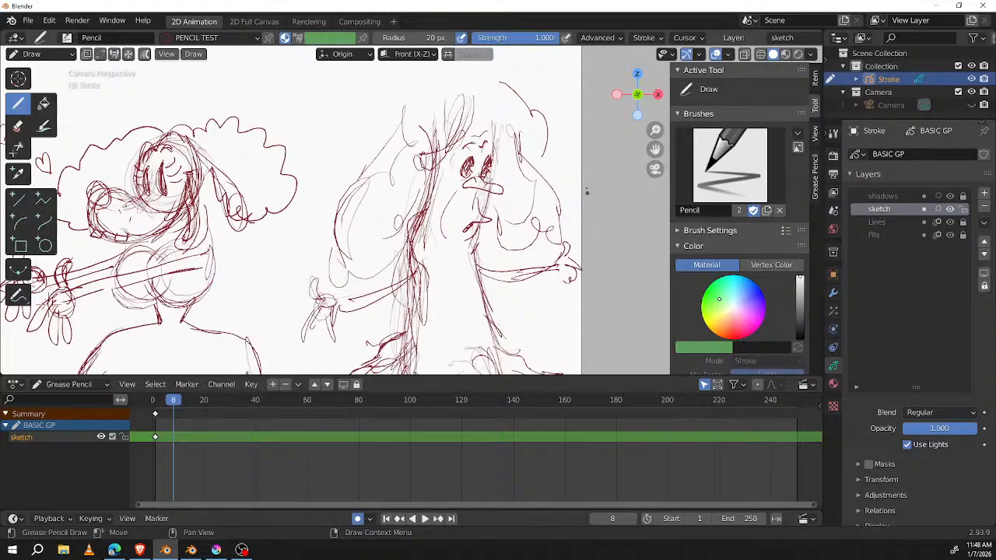
key(shift+Left)
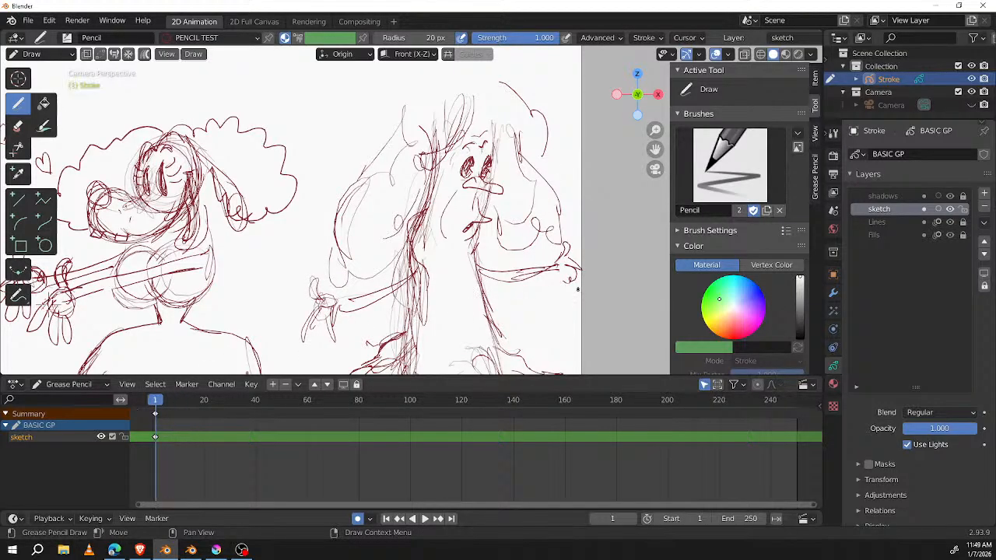
Step: Sketch a bumpy, curly crown of foliage over the top of the tree figure's head
shift+middle_drag(501, 107, 539, 171)
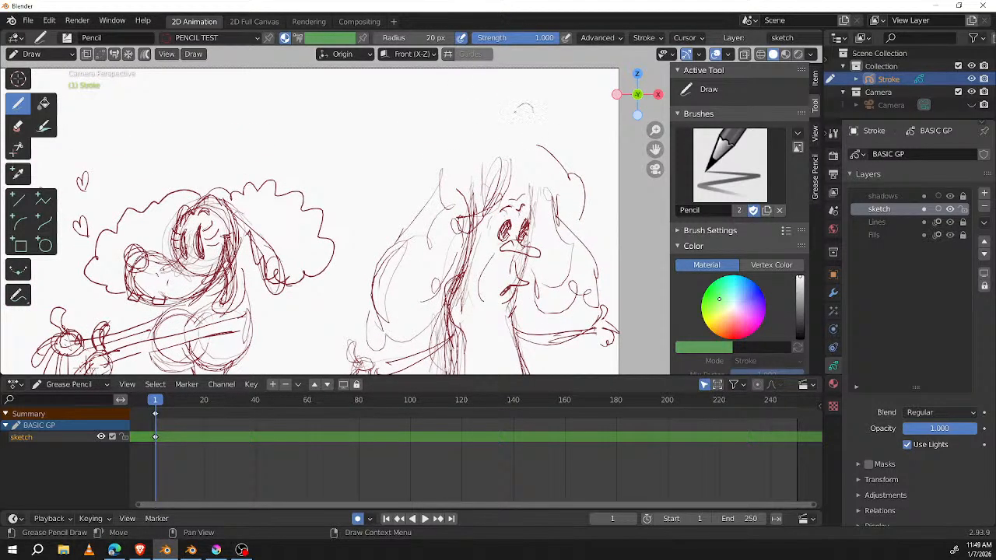
mouse_move(525, 117)
mouse_down()
mouse_move(440, 116)
mouse_move(396, 234)
mouse_move(448, 128)
mouse_move(549, 139)
mouse_move(568, 178)
mouse_up()
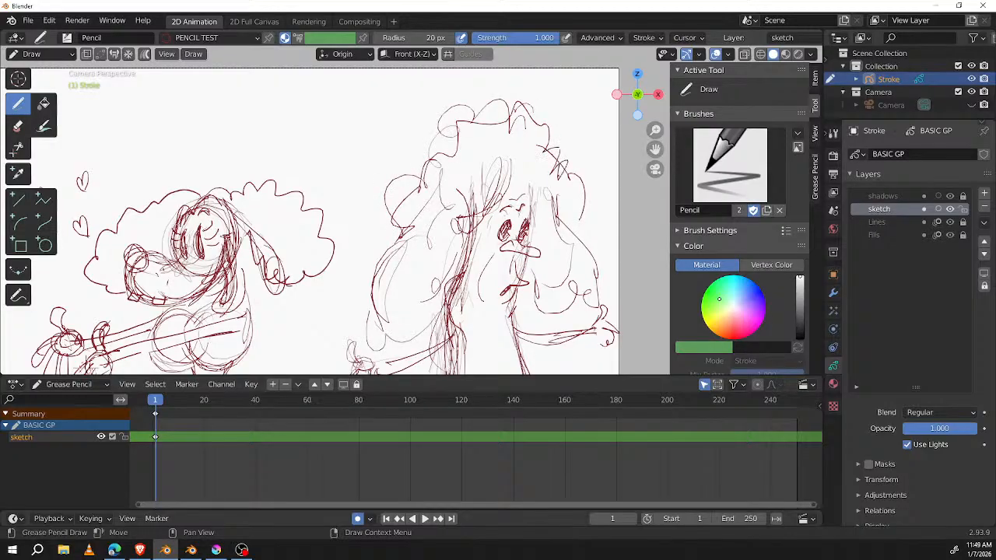
shift+middle_drag(576, 237, 555, 175)
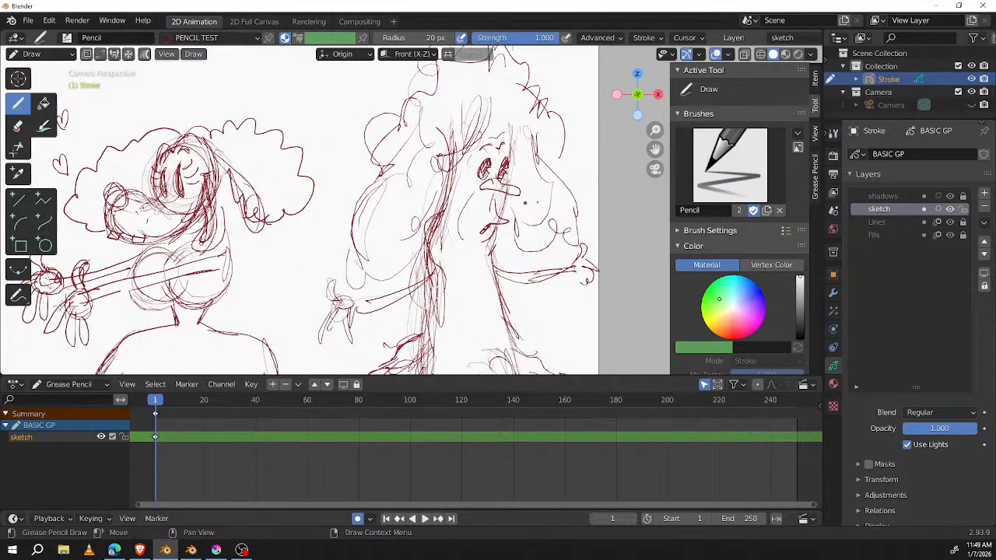
mouse_move(539, 211)
ctrl+middle_down()
mouse_move(505, 278)
mouse_move(584, 202)
mouse_move(590, 215)
ctrl+middle_up()
Step: Select all strokes of the dog-like character and its hearts and move them to the Lines layer
key(Tab)
mouse_move(342, 97)
mouse_down()
mouse_move(228, 102)
mouse_move(201, 370)
mouse_move(389, 358)
mouse_move(420, 327)
mouse_move(397, 241)
mouse_move(405, 119)
mouse_up()
key(m)
key(m)
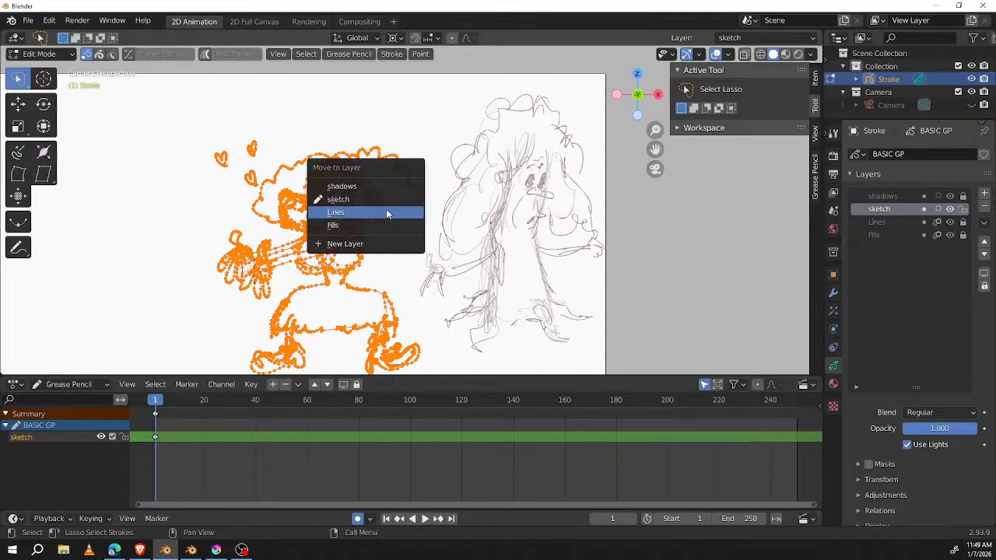
click(386, 212)
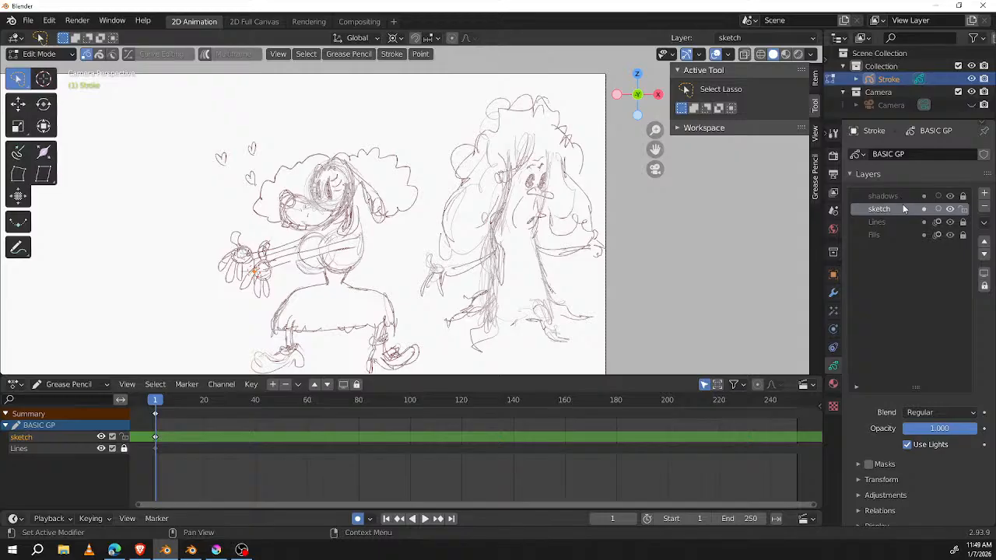
middle_drag(530, 224, 551, 226)
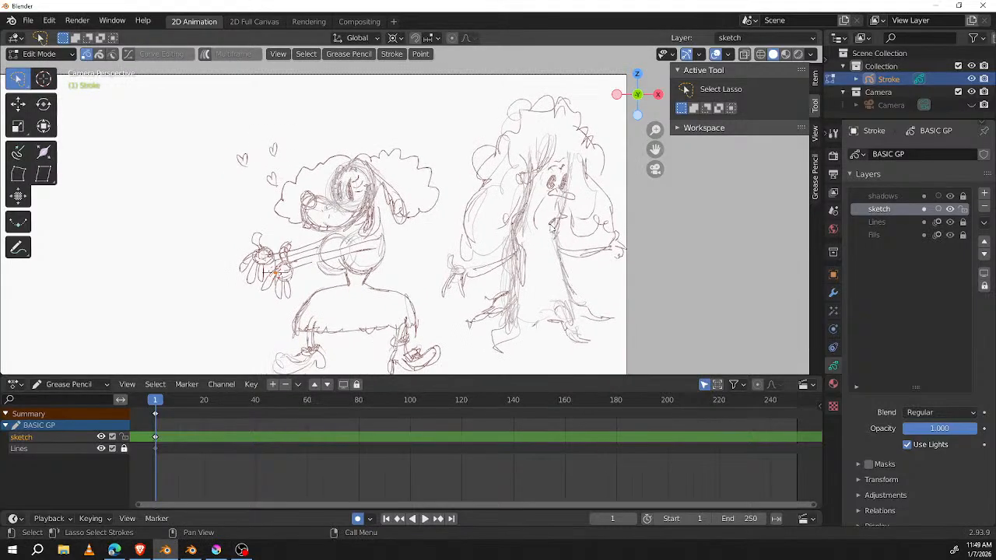
Step: Check which strokes remain on the sketch layer by toggling its visibility and selecting all its editable strokes
key(Tab)
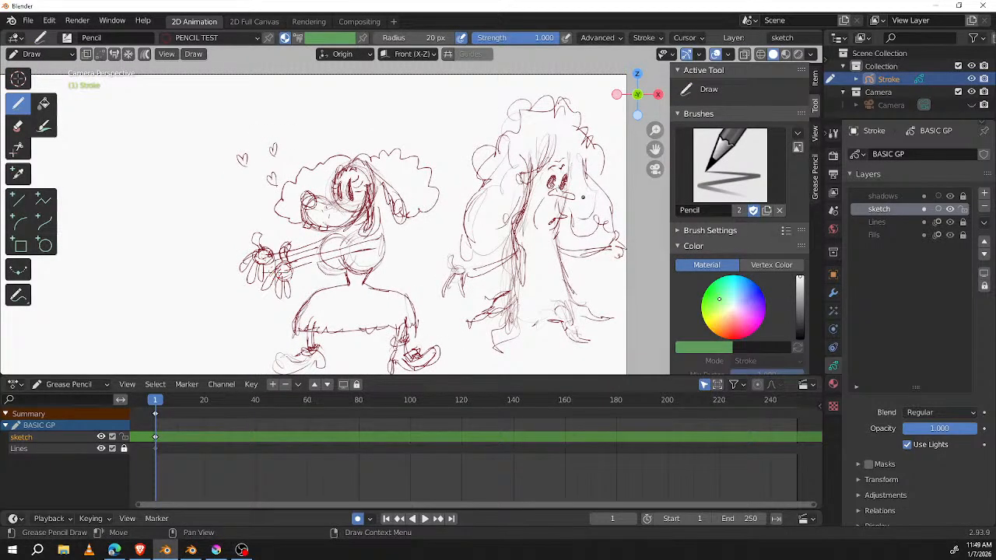
mouse_move(578, 223)
middle_down()
mouse_move(538, 237)
mouse_move(554, 229)
mouse_move(532, 212)
middle_up()
click(951, 209)
click(950, 209)
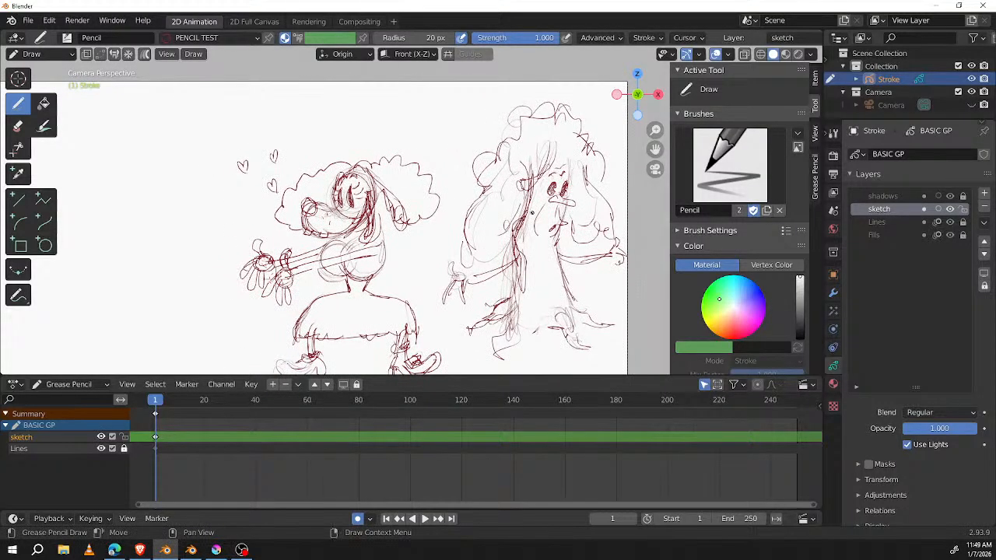
key(Tab)
key(a)
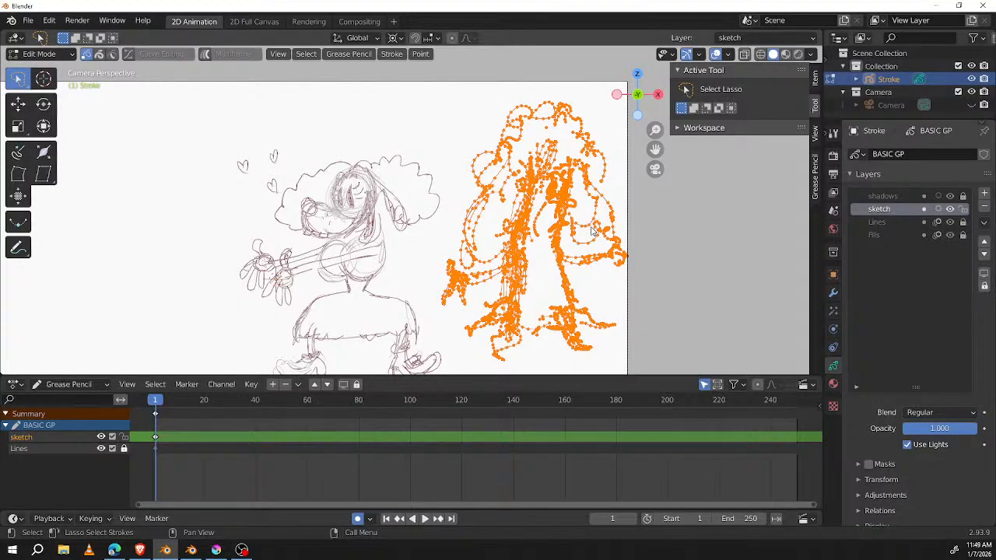
shift+middle_drag(605, 238, 566, 234)
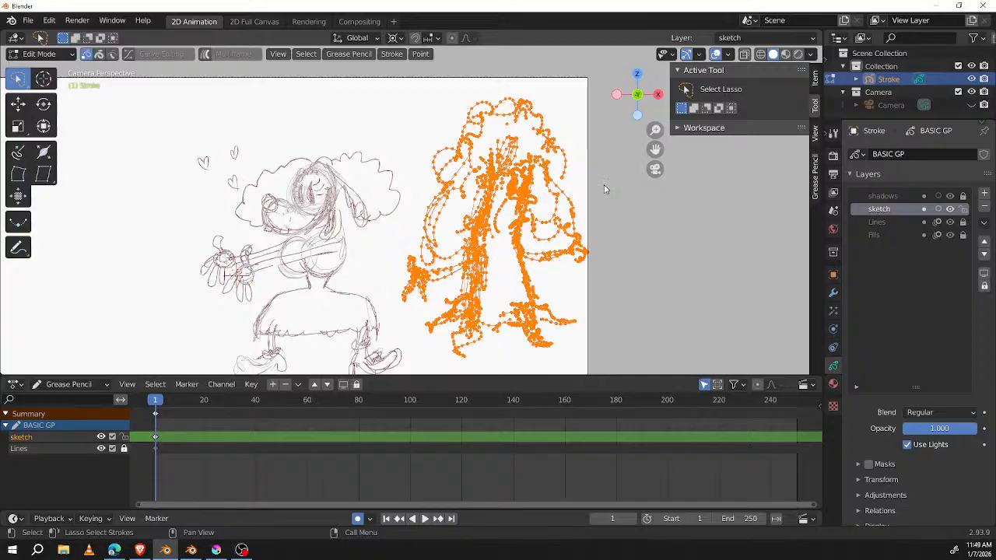
key(Tab)
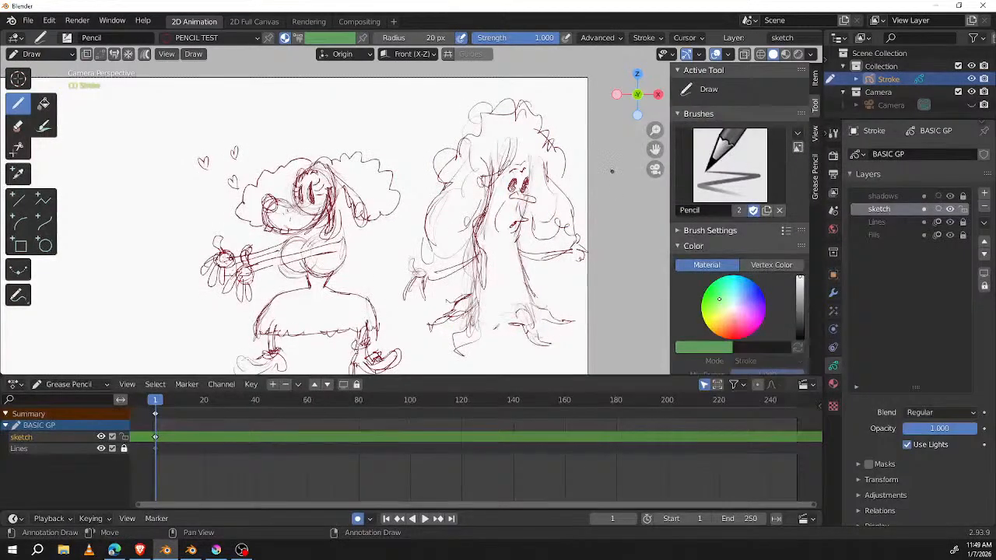
Step: Try drawing a large K-shaped mark beside the tree figure, and undo it
mouse_move(619, 168)
mouse_down()
mouse_move(598, 208)
mouse_move(626, 215)
mouse_move(594, 255)
mouse_up()
key(ctrl+z)
mouse_move(625, 165)
mouse_down()
mouse_move(613, 234)
mouse_move(617, 293)
mouse_up()
mouse_move(654, 191)
mouse_down()
mouse_move(607, 245)
mouse_move(645, 282)
mouse_up()
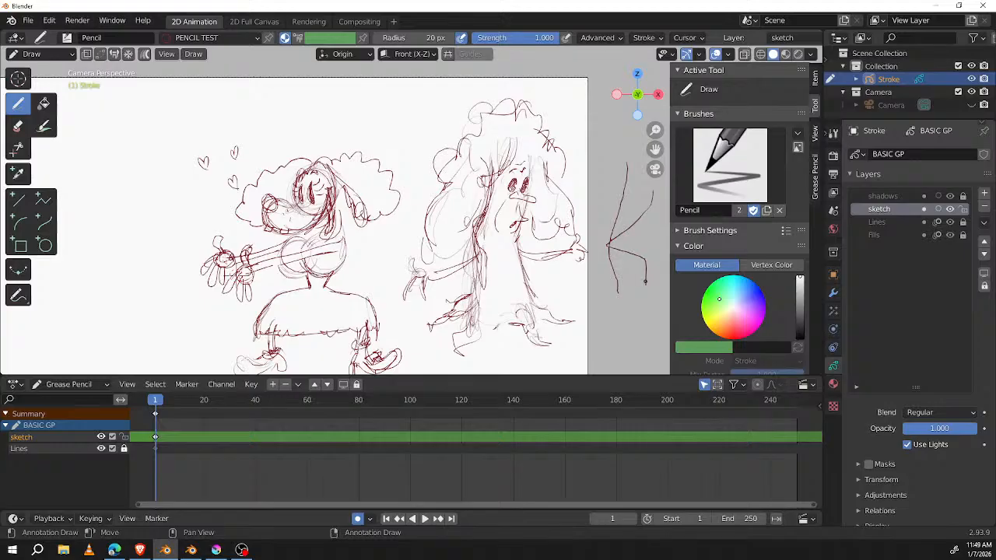
key(ctrl+z)
key(ctrl+z)
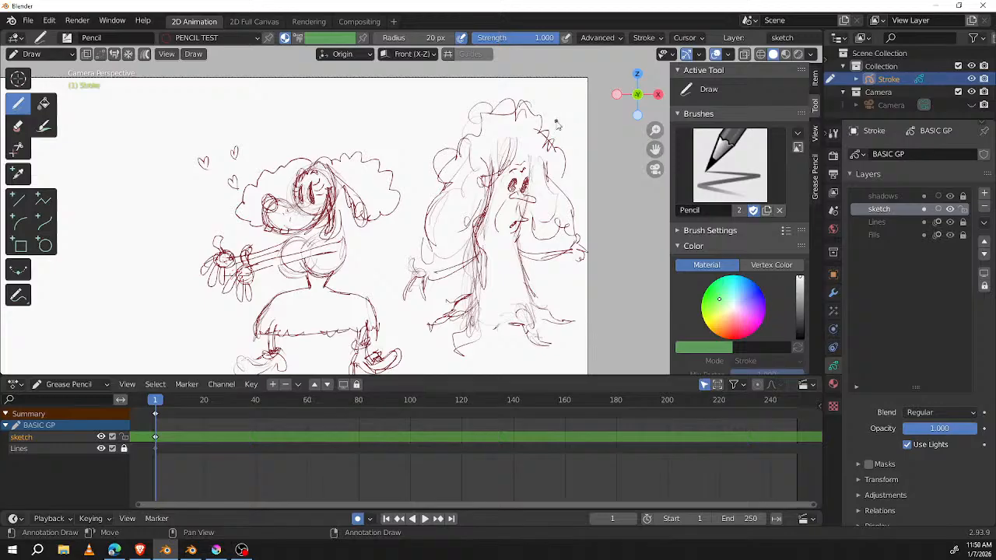
Step: Lasso-select the tree figure's upper half and invert the selection to its arms, lower trunk and roots
key(Tab)
mouse_move(573, 98)
mouse_down()
mouse_move(448, 111)
mouse_move(407, 210)
mouse_move(482, 257)
mouse_move(591, 227)
mouse_up()
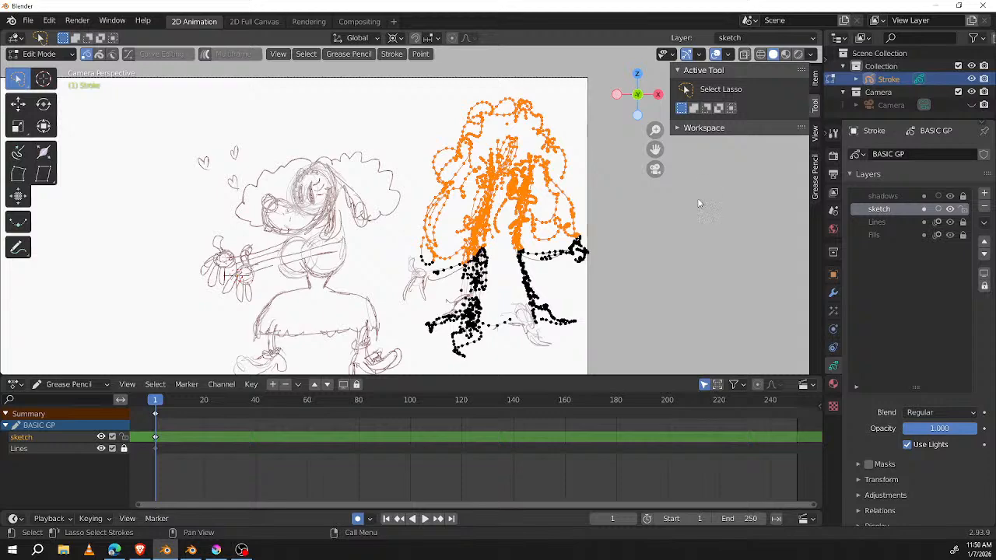
key(i)
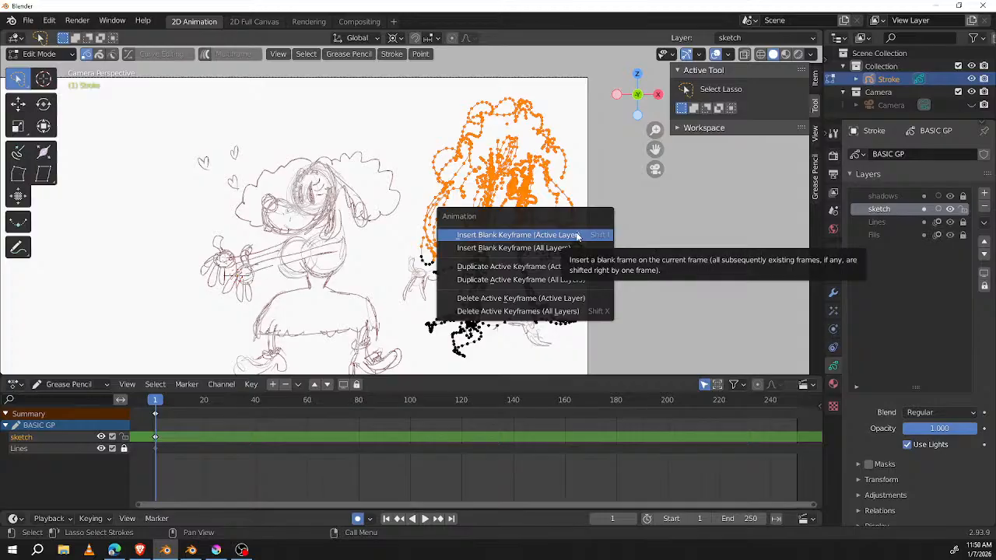
key(Escape)
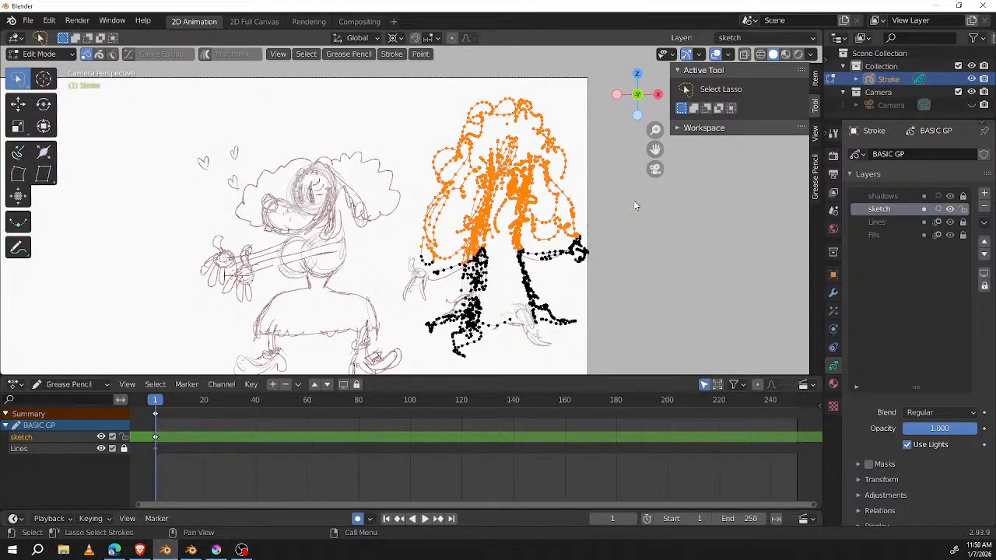
key(ctrl+i)
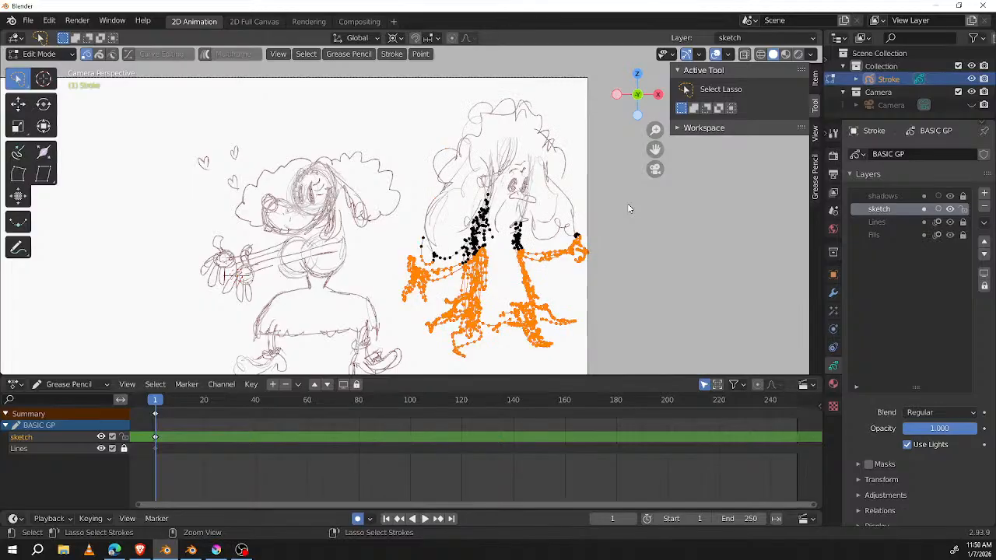
key(ctrl+i)
key(ctrl+i)
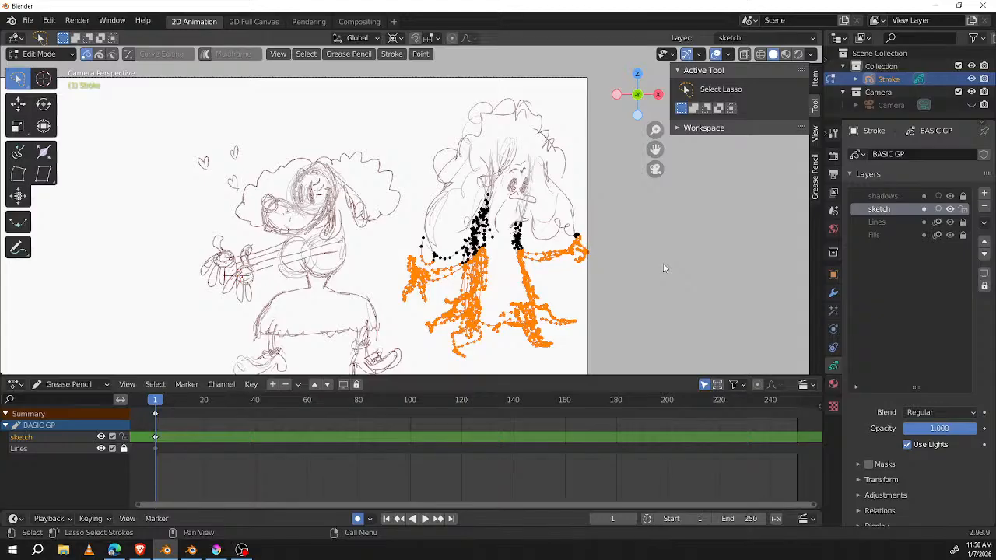
Step: Restrict sculpting to the selected points, shift the tree's arms and lower trunk with the Grab brush, and return to Edit Mode
key(Tab)
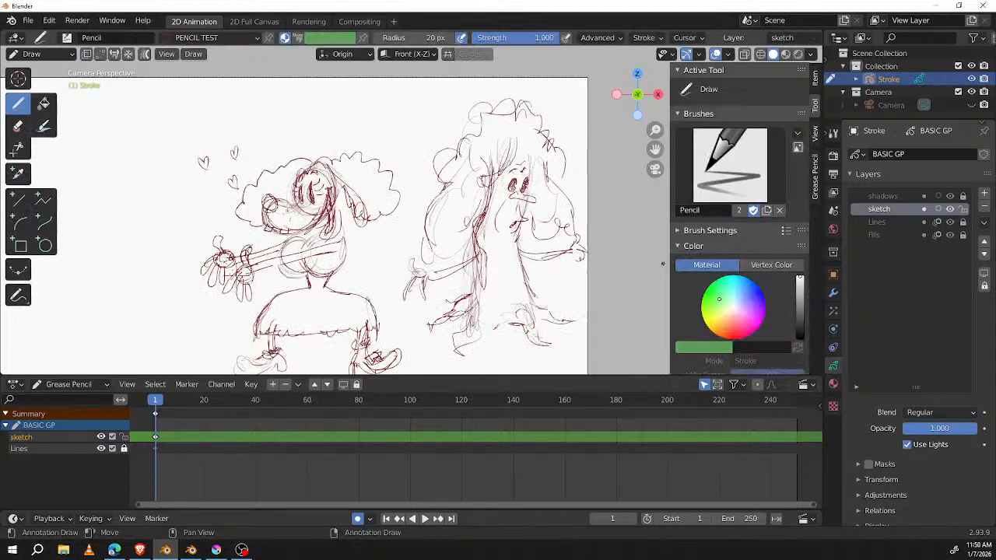
key(ctrl+Tab)
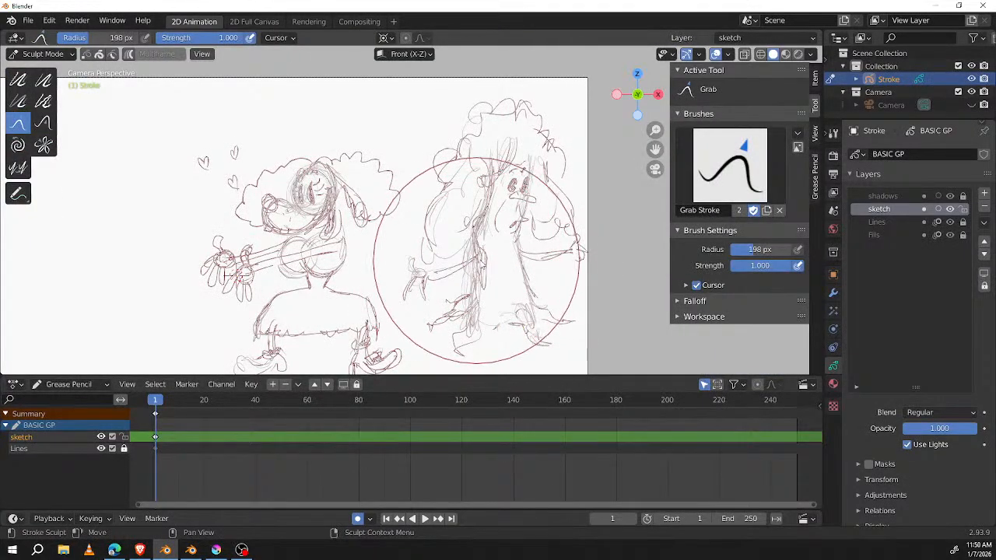
click(88, 55)
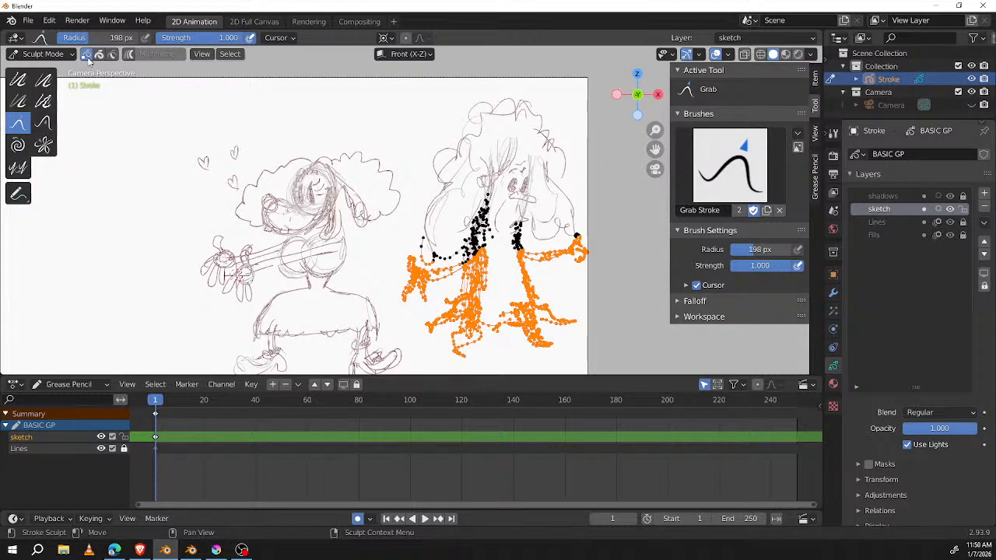
drag(467, 267, 454, 273)
drag(579, 248, 569, 256)
mouse_move(576, 251)
mouse_down()
mouse_move(561, 264)
mouse_move(567, 272)
mouse_move(529, 269)
mouse_up()
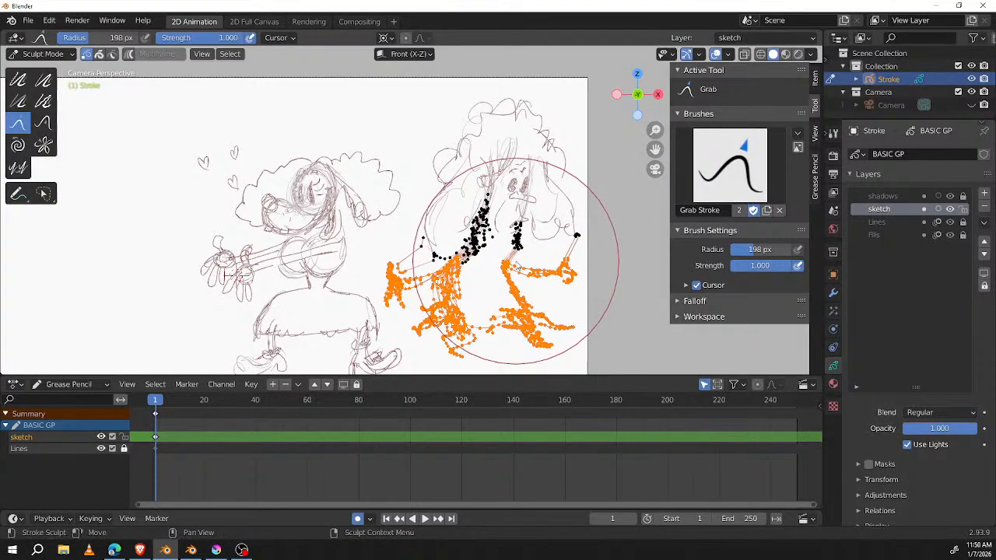
drag(462, 289, 479, 264)
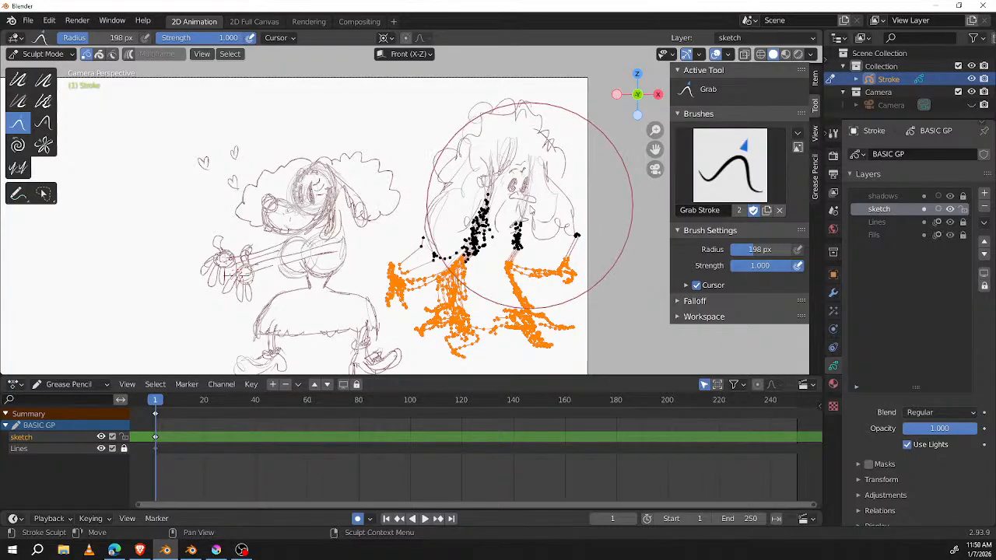
key(Tab)
key(Tab)
key(Tab)
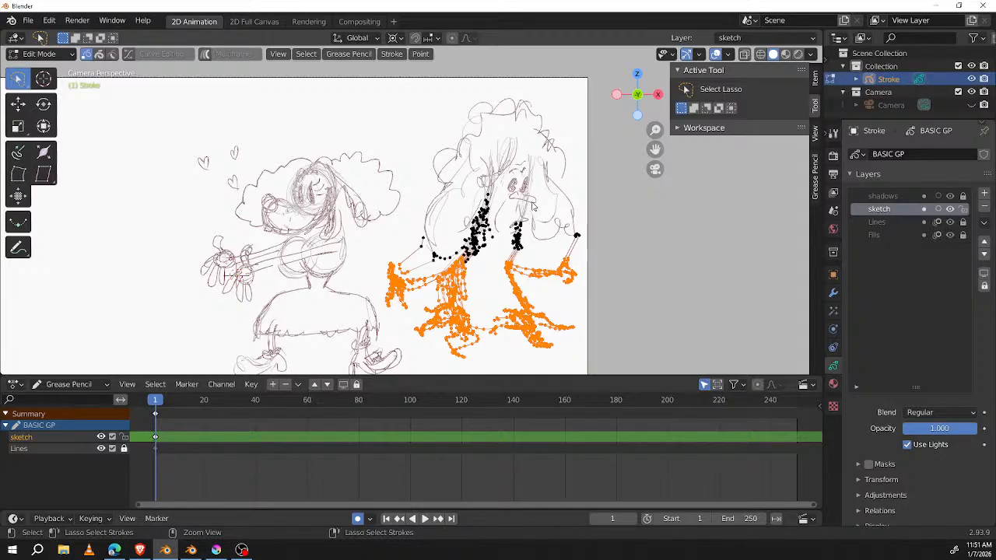
Step: Invert the selection to the tree figure's upper half and rotate it around the 3D cursor
key(ctrl+i)
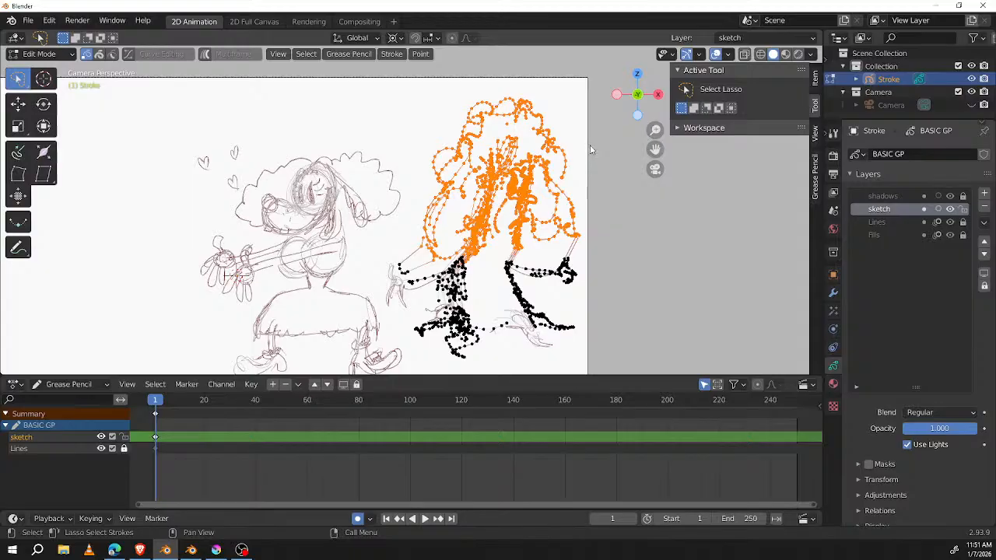
key(r)
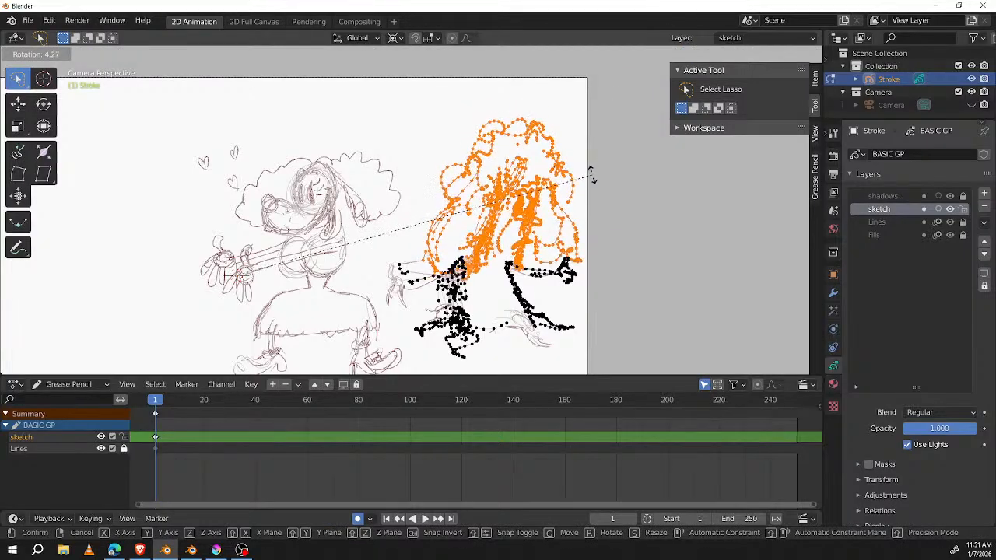
click(591, 189)
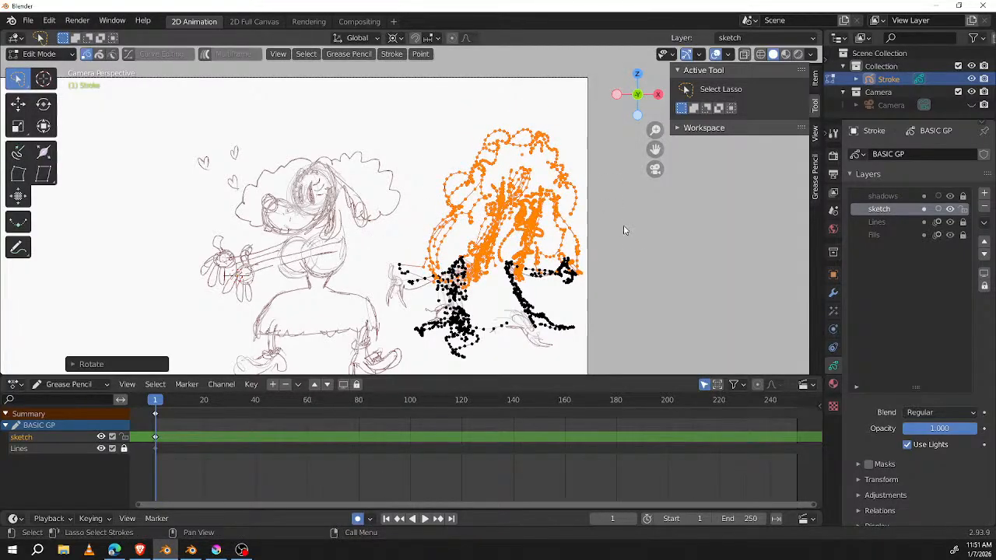
Step: Change the pivot to Median Point, then rotate and slightly move the tree's upper half toward the lower trunk
key(period)
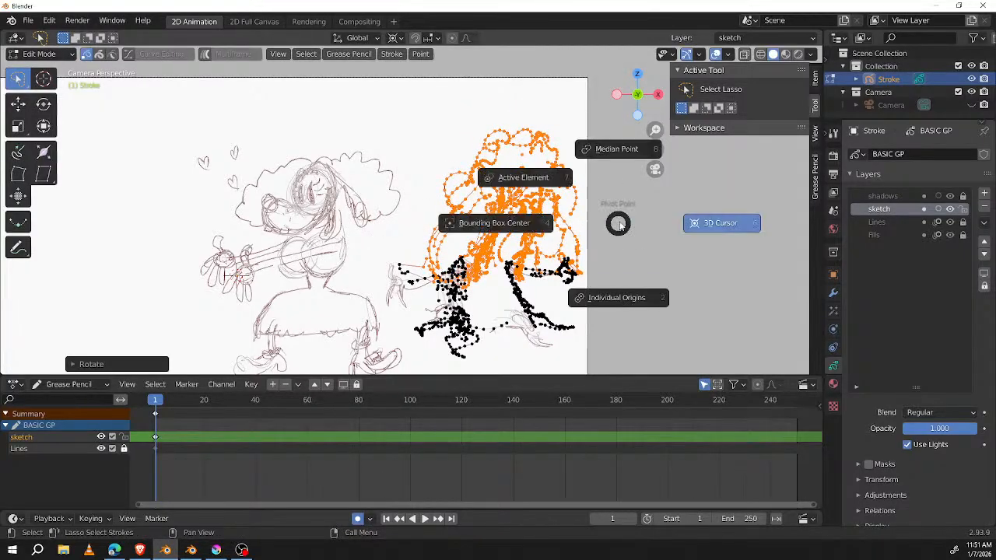
click(625, 148)
key(r)
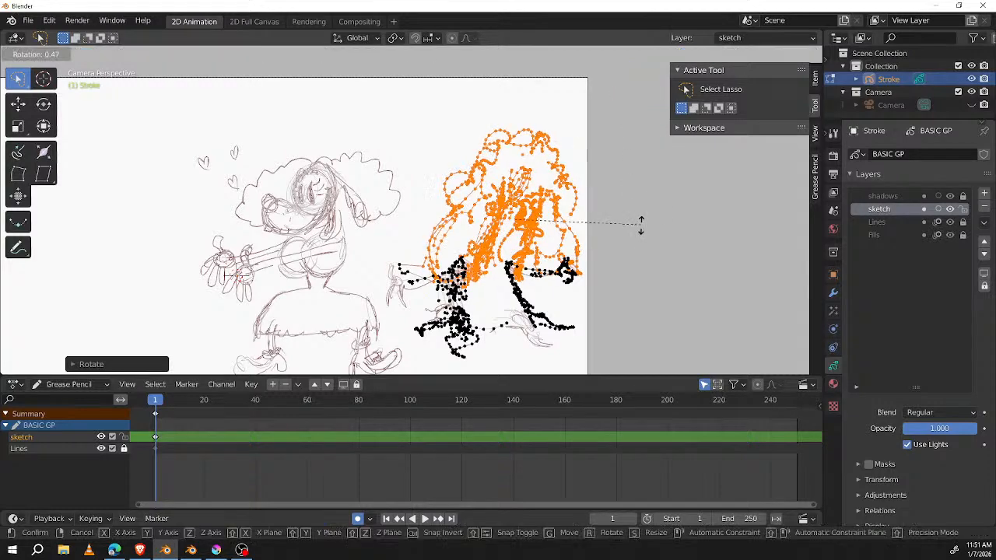
click(634, 249)
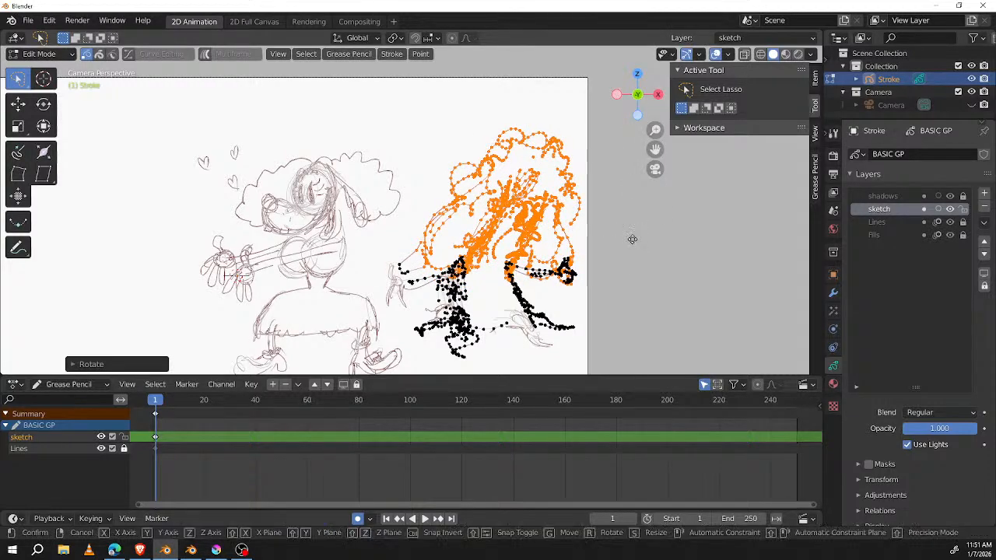
key(g)
click(627, 238)
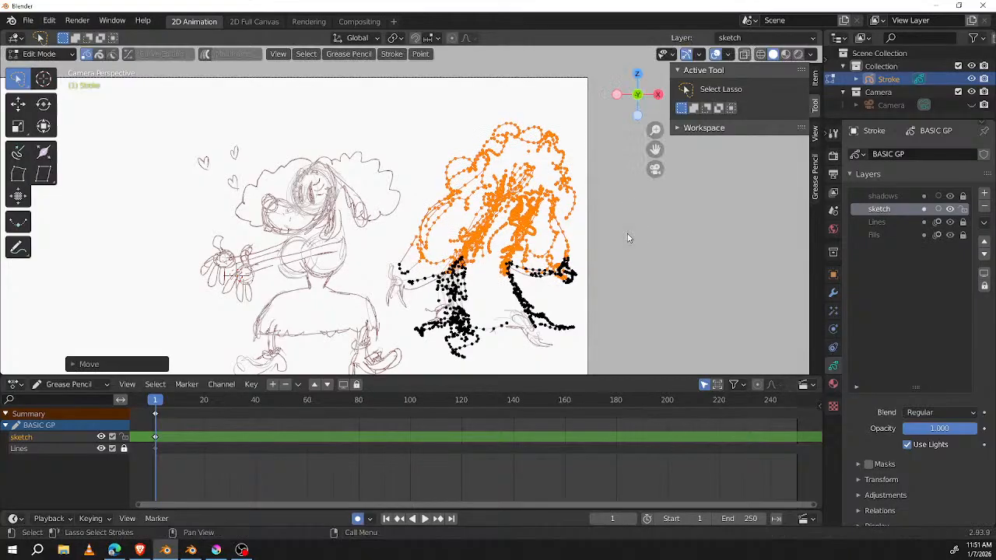
Step: Lasso-select the tree's crown and face, leaving out the lower hair, and enter Sculpt Mode
mouse_move(521, 88)
mouse_down()
mouse_move(456, 124)
mouse_move(435, 212)
mouse_move(493, 255)
mouse_move(529, 187)
mouse_move(591, 190)
mouse_up()
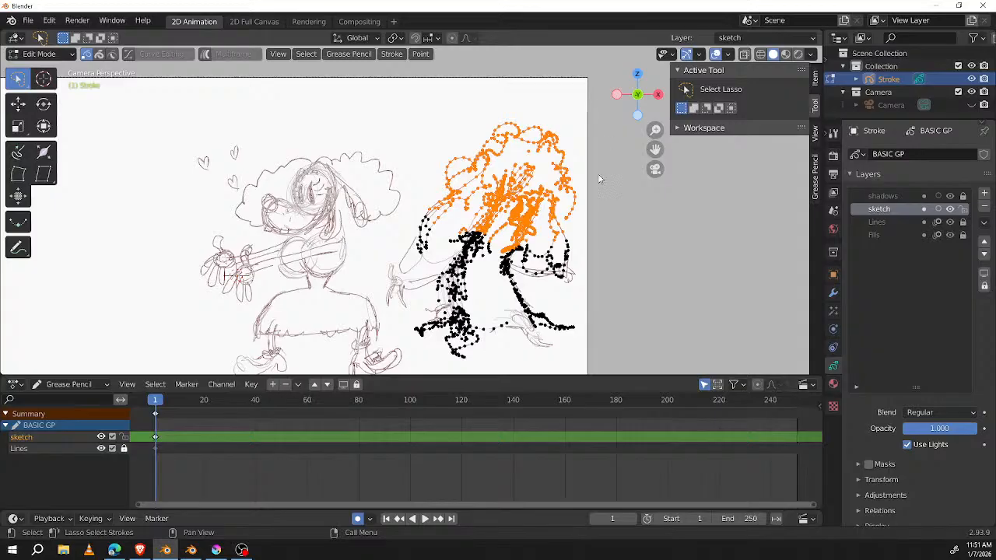
key(Tab)
key(ctrl+Tab)
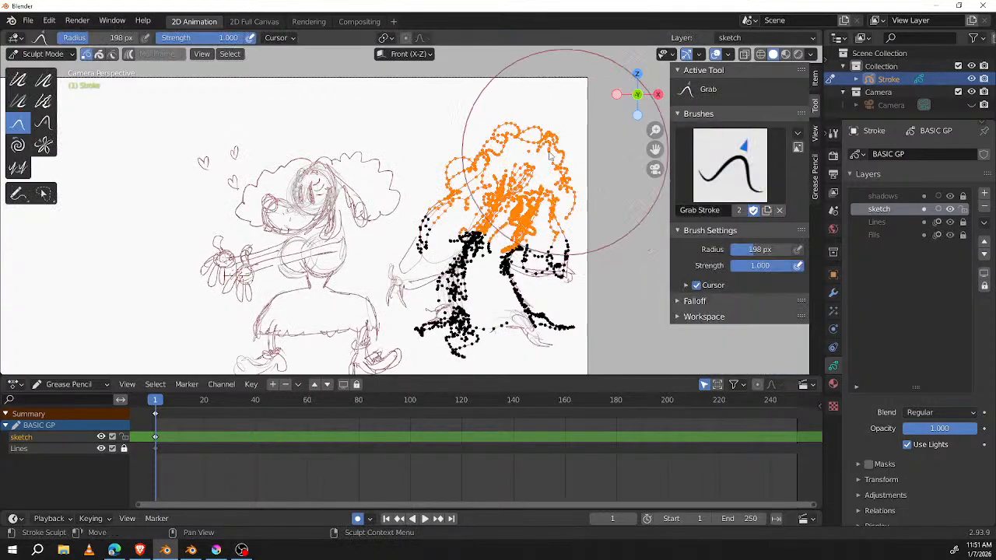
Step: Twist the selected crown points with the counter-clockwise Twist brush at a radius of 238 px
click(18, 145)
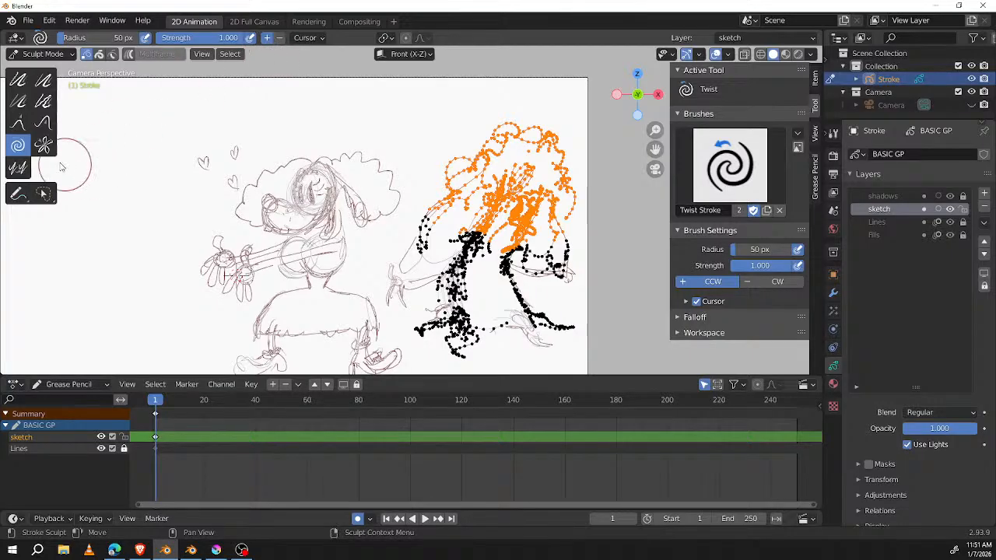
click(283, 38)
click(269, 38)
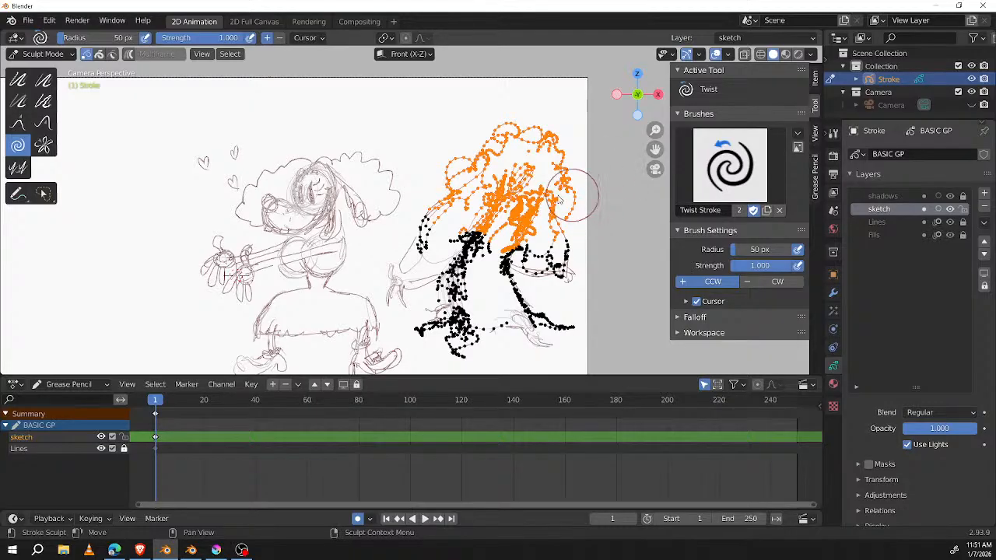
key(f)
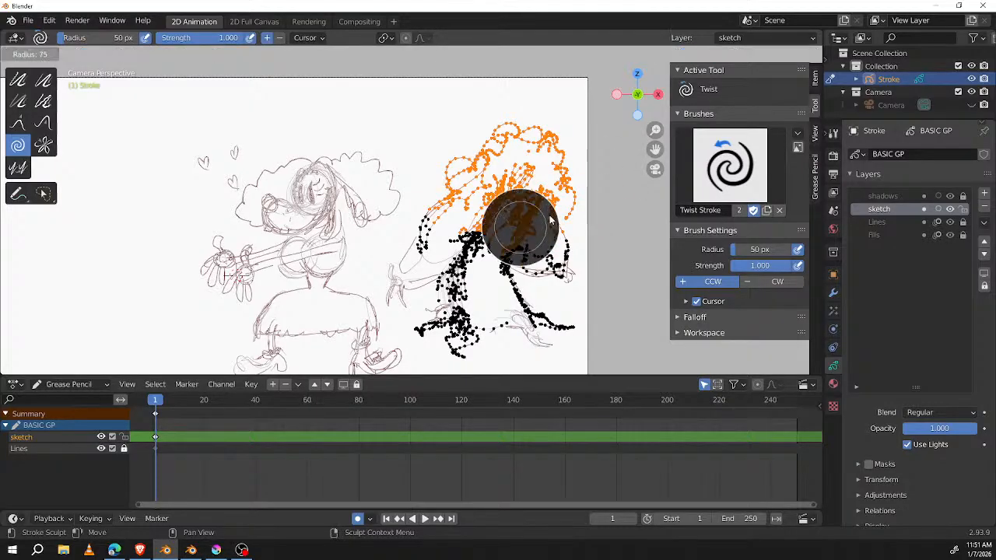
click(624, 189)
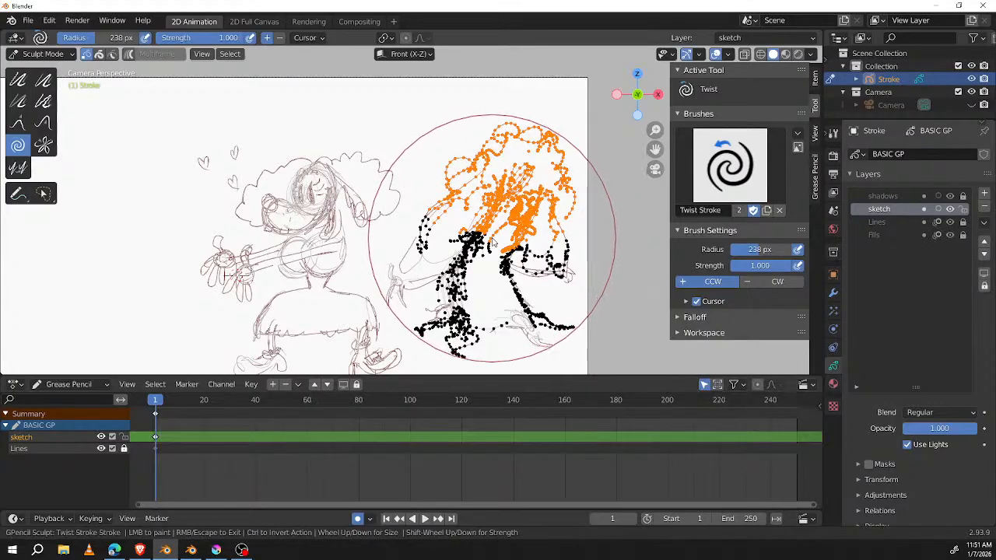
drag(493, 239, 506, 226)
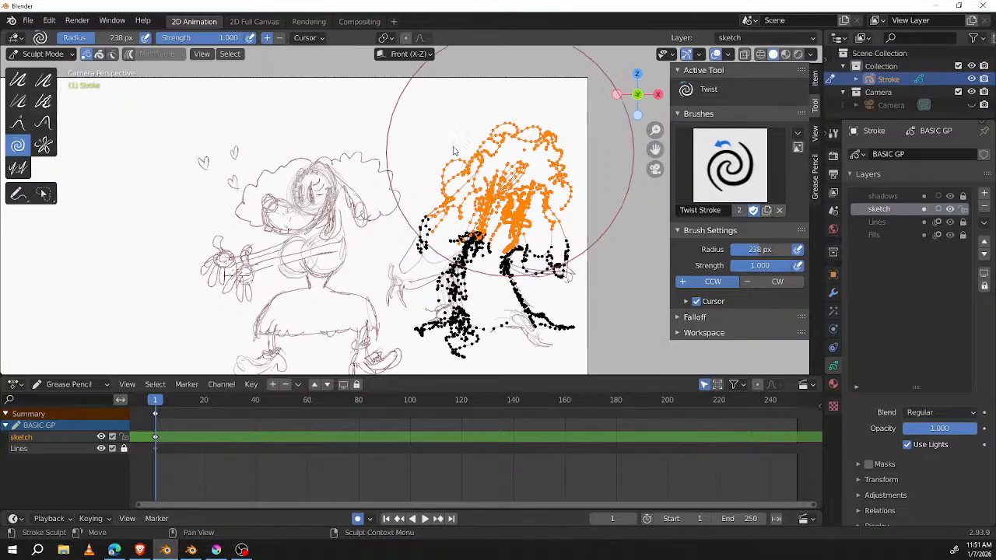
Step: Shift the selected crown and face points with the Grab brush
click(19, 80)
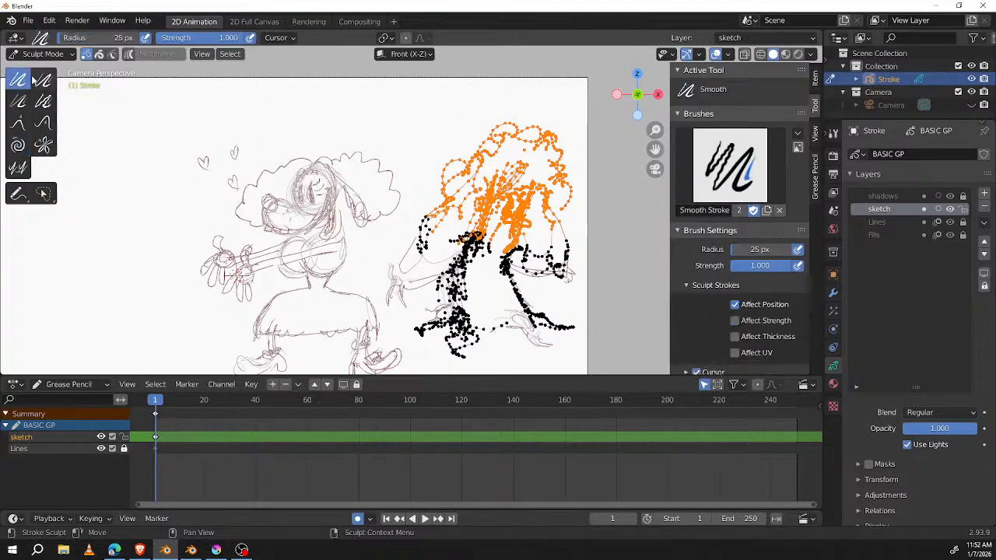
click(17, 122)
mouse_move(535, 155)
mouse_down()
mouse_move(529, 116)
mouse_move(504, 145)
mouse_move(513, 165)
mouse_move(568, 189)
mouse_move(508, 189)
mouse_move(537, 180)
mouse_up()
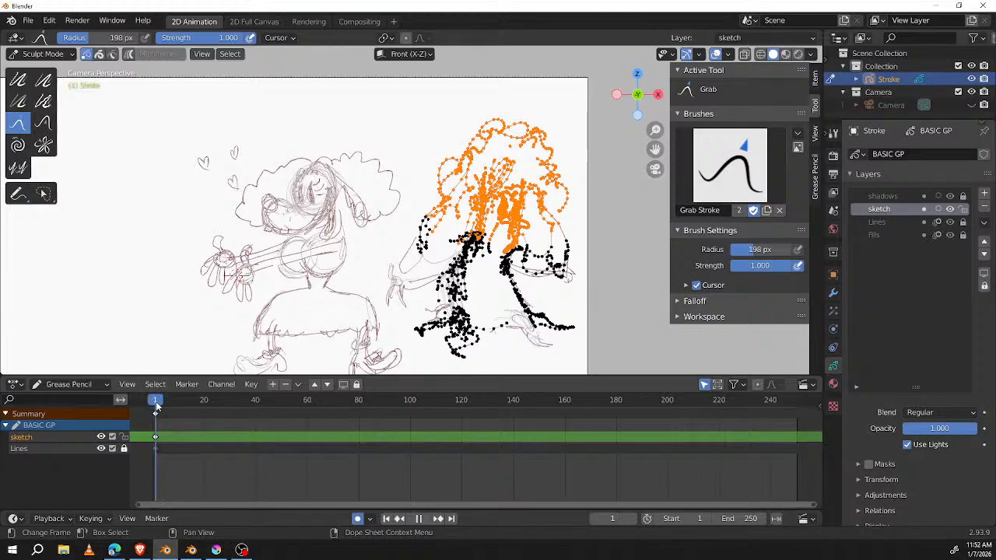
mouse_move(543, 224)
mouse_down()
mouse_move(553, 222)
mouse_move(551, 209)
mouse_up()
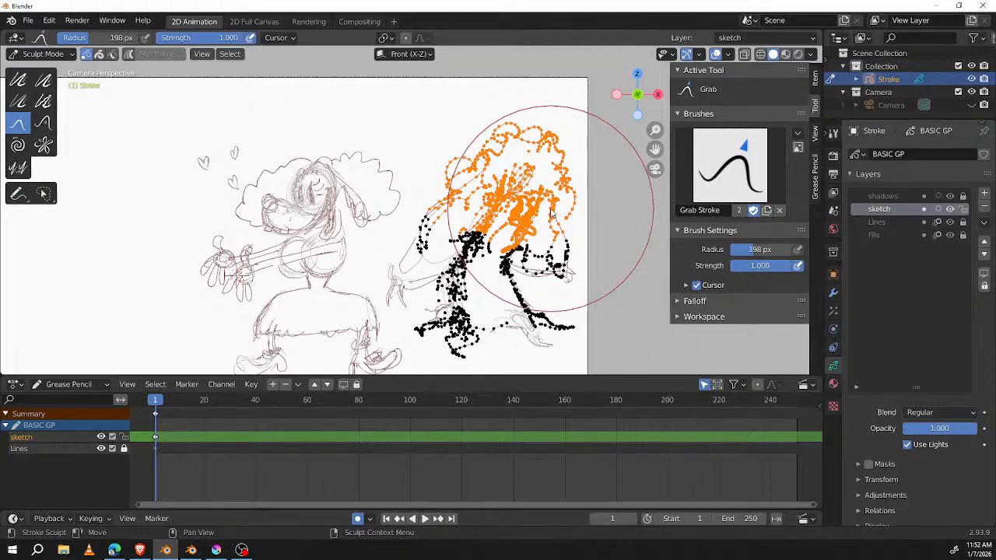
Step: Return to Edit Mode and undo the crown's edits back to the unrotated upper-half selection
key(ctrl+Tab)
key(Tab)
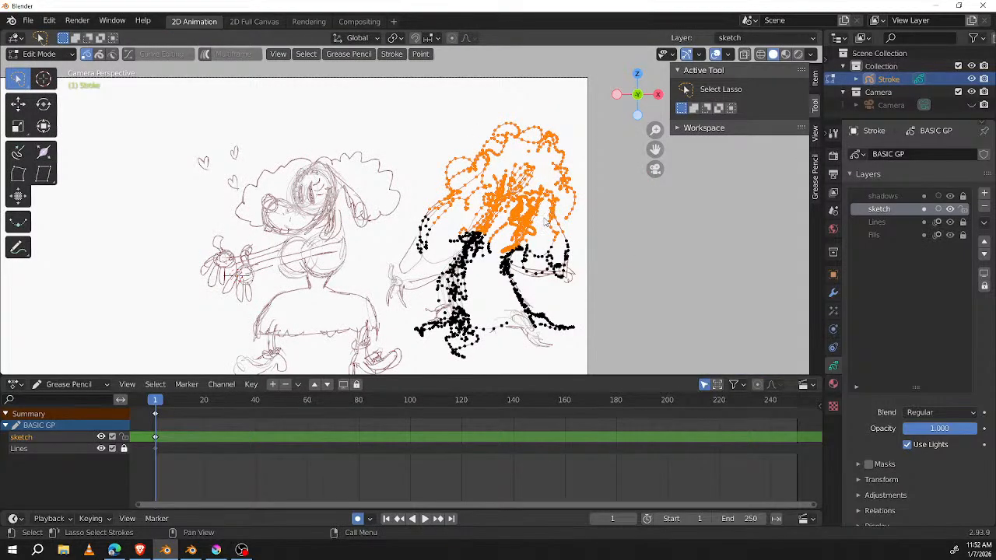
key(ctrl+z)
key(ctrl+z)
key(ctrl+z)
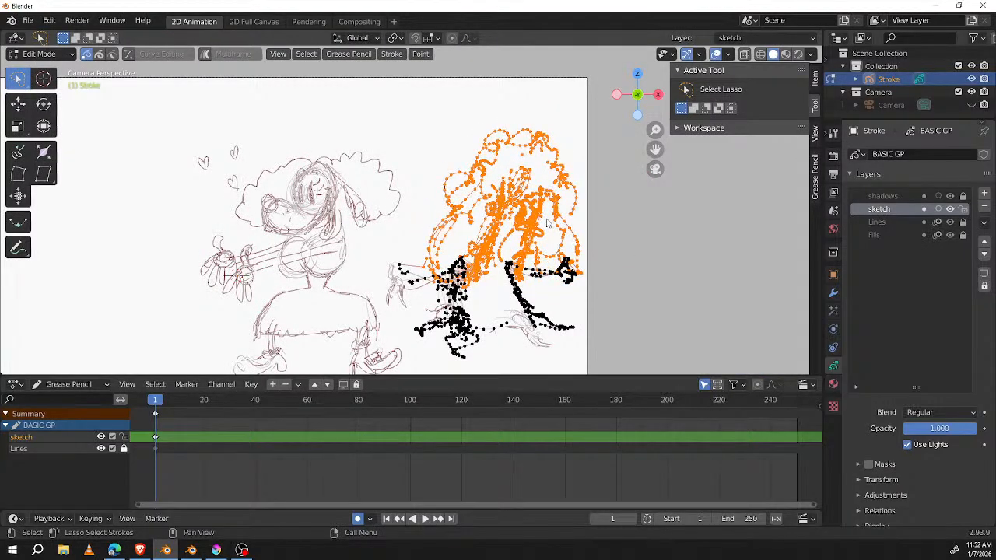
key(ctrl+z)
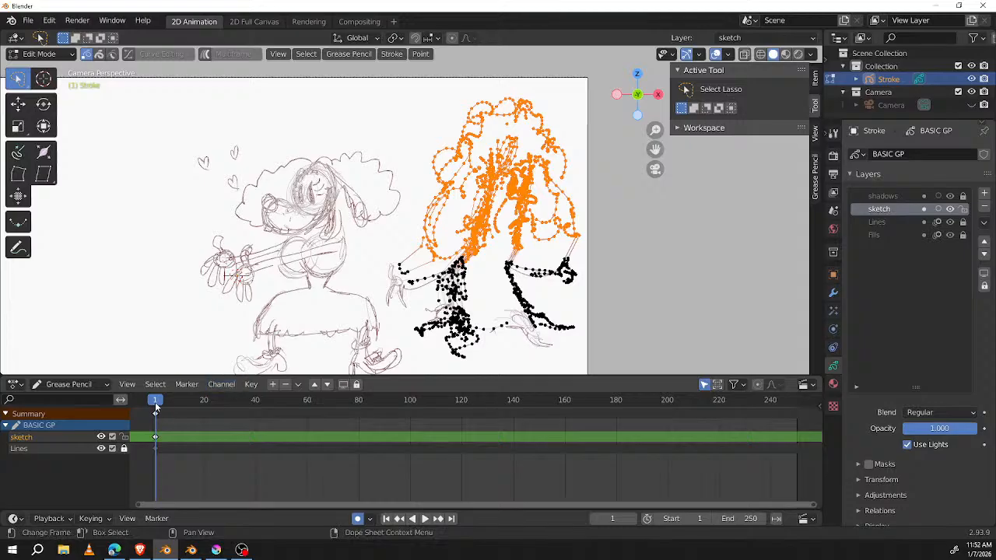
Step: Advance to frame 5, rotate the tree's selected upper half about 20 degrees, and move it down onto the trunk
mouse_move(156, 400)
mouse_down()
mouse_move(173, 401)
mouse_move(156, 401)
mouse_up()
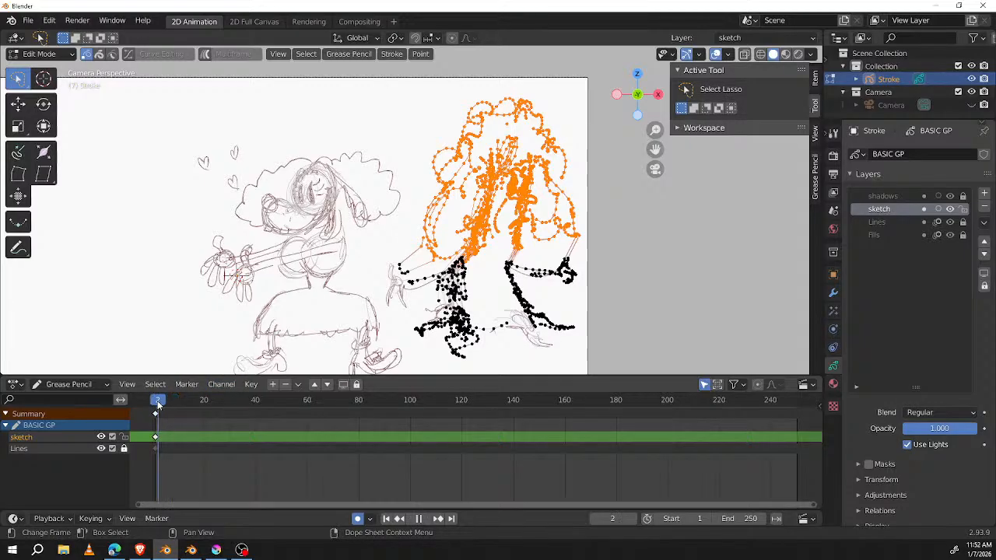
key(space)
key(space)
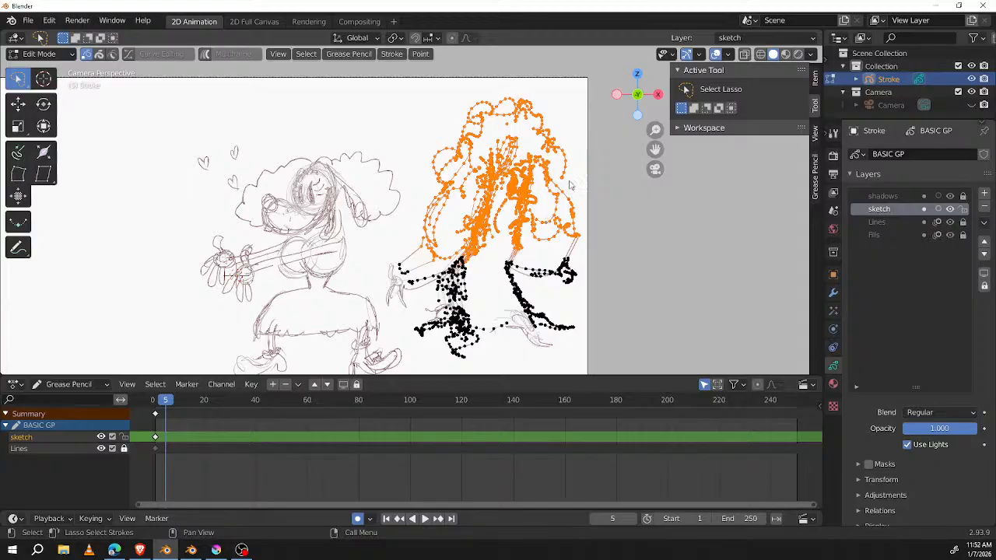
key(r)
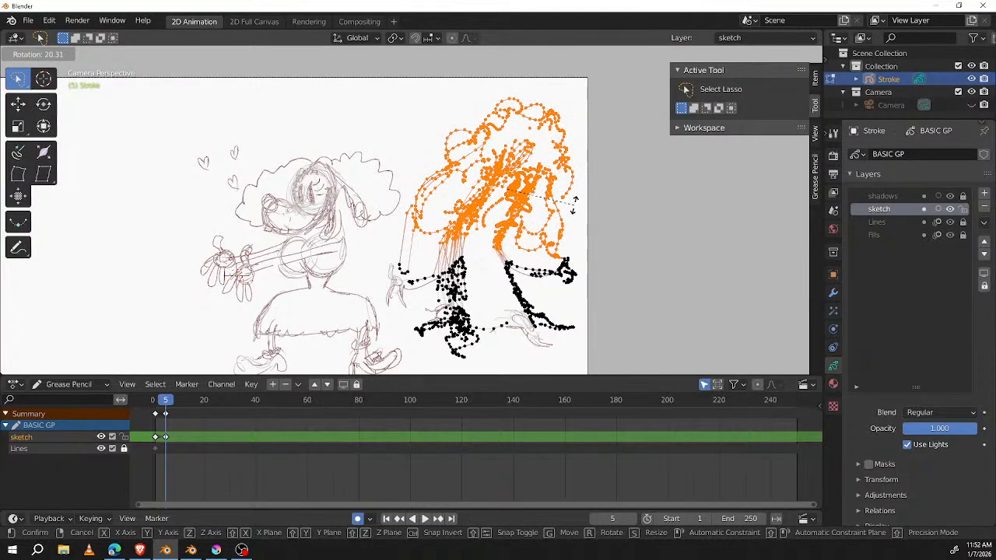
click(573, 203)
key(g)
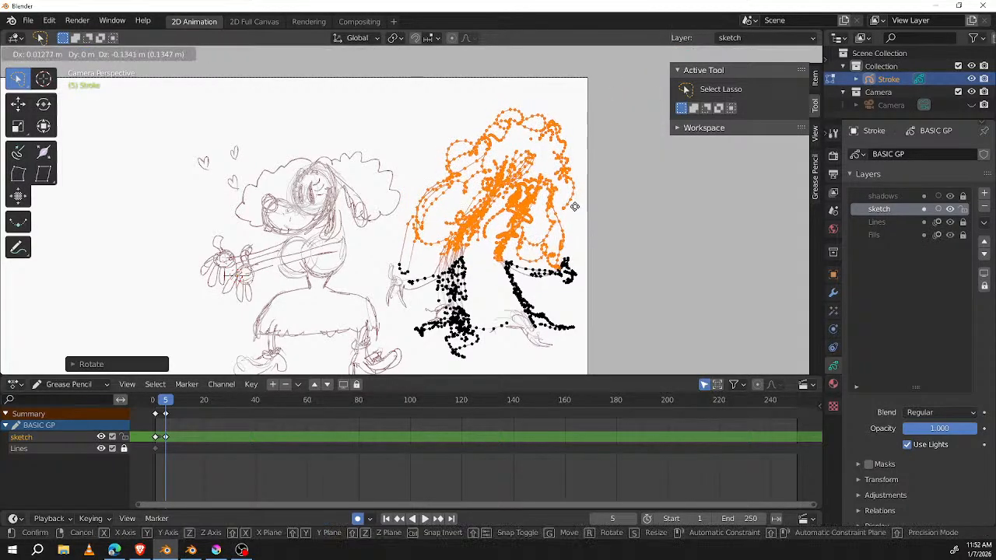
click(580, 226)
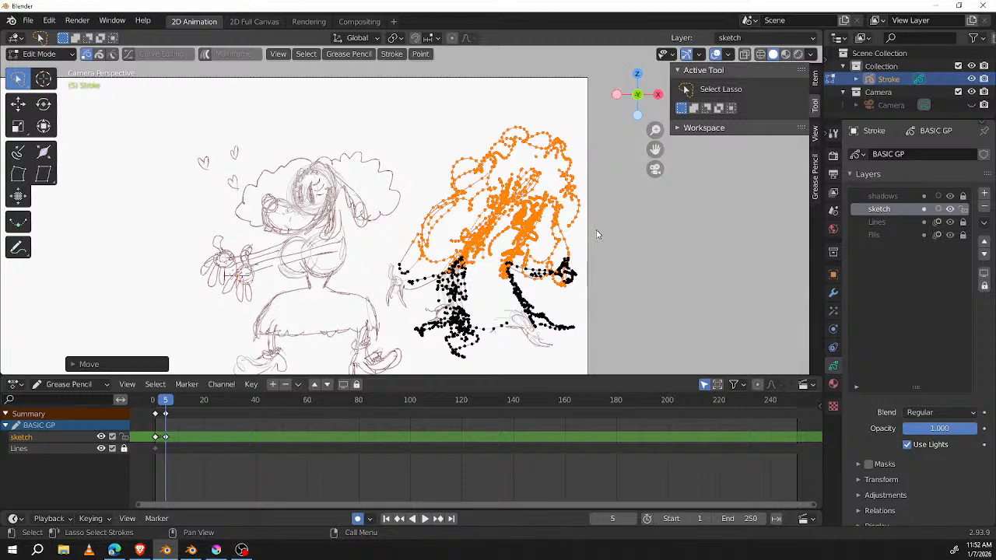
Step: Invert the selection to the tree's arms, lower trunk and roots in Edit Mode
key(Tab)
key(Tab)
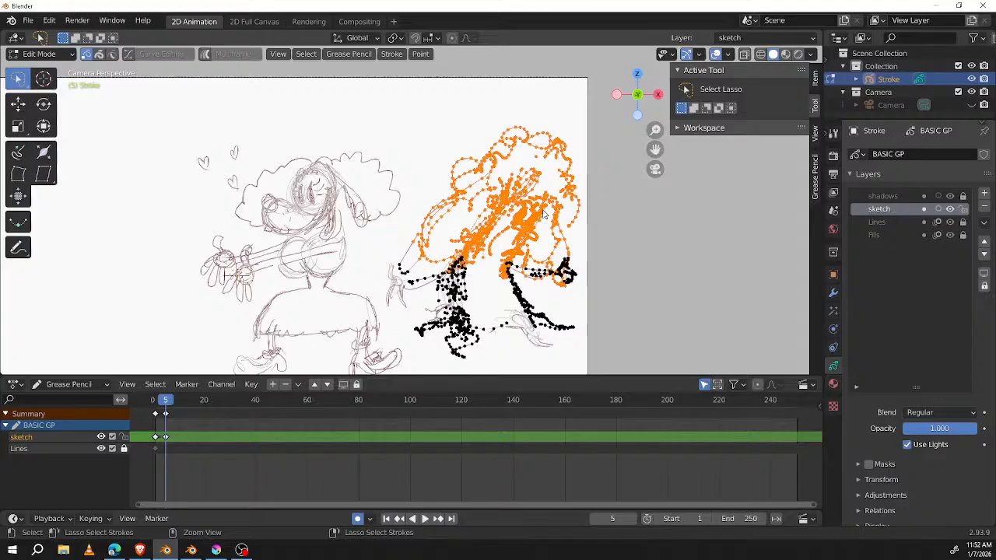
key(ctrl+q)
key(Escape)
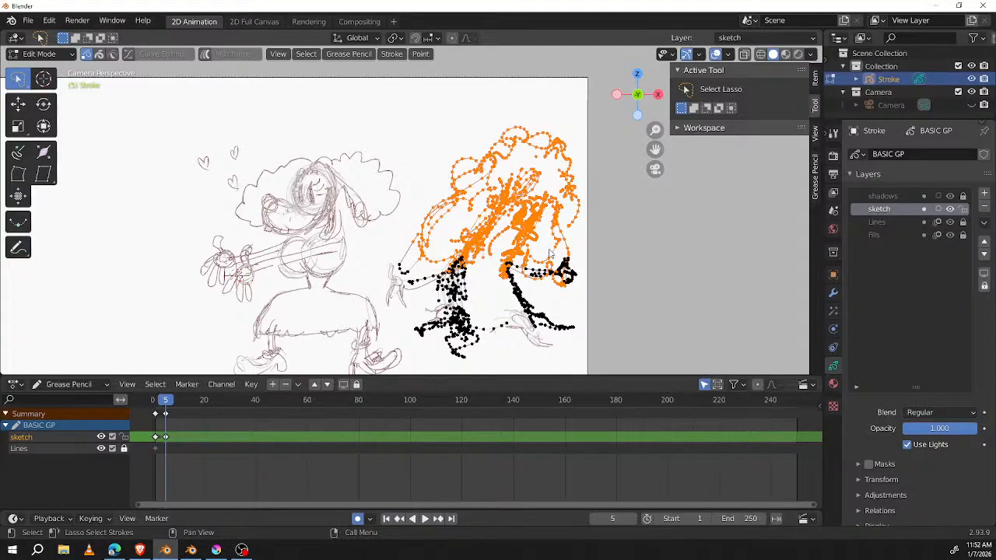
key(ctrl+i)
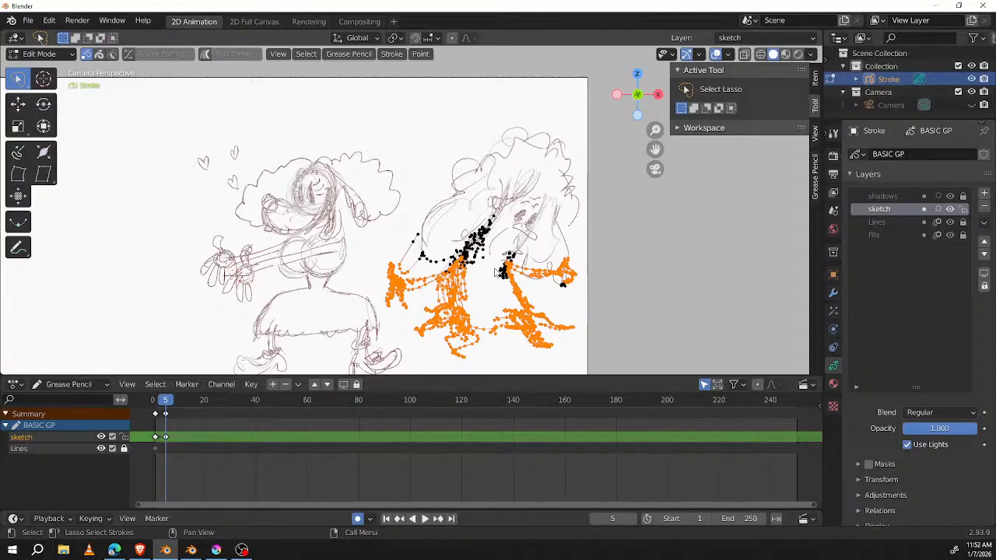
Step: Try extruding the selected lower points toward the dog-like character and deleting the copies, and undo both operations
key(e)
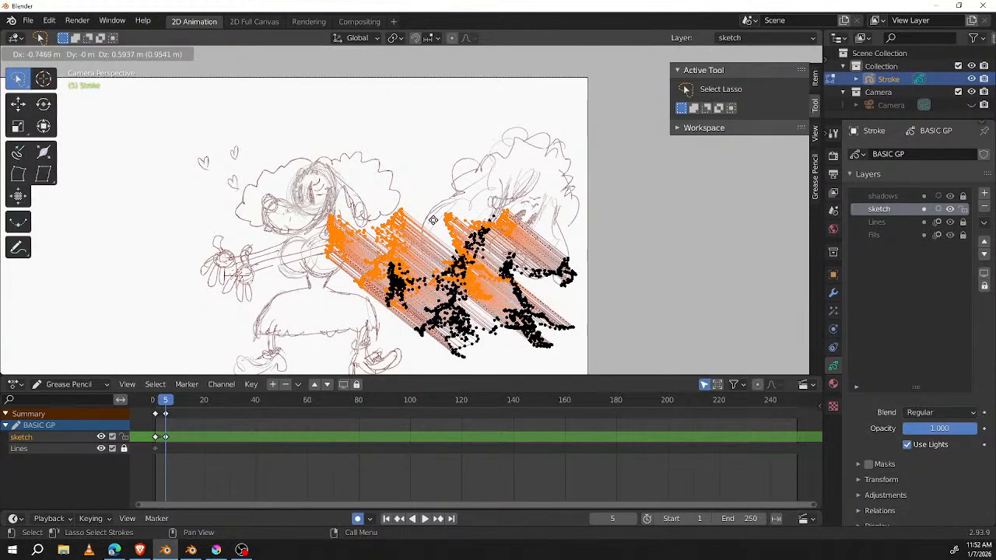
click(433, 219)
key(x)
click(433, 219)
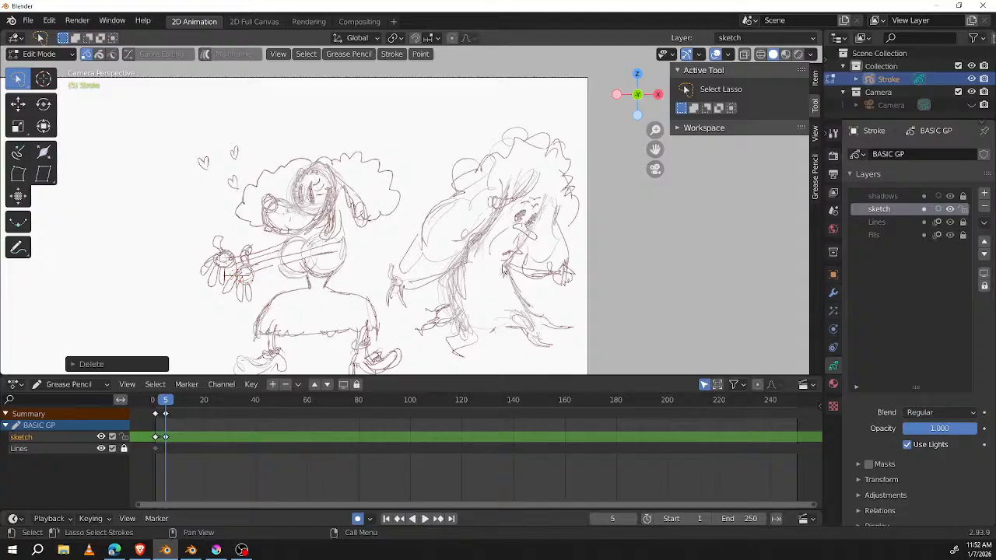
key(ctrl+z)
key(ctrl+z)
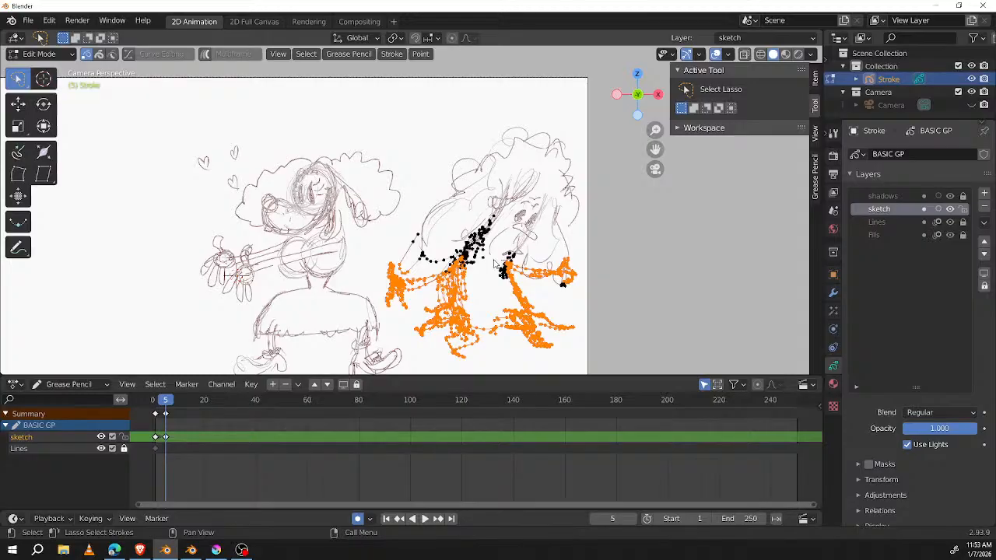
Step: Enter Sculpt Mode and nudge the tree's hands, arms and lower trunk to meet the rotated upper half with the Grab brush
key(Tab)
key(ctrl+Tab)
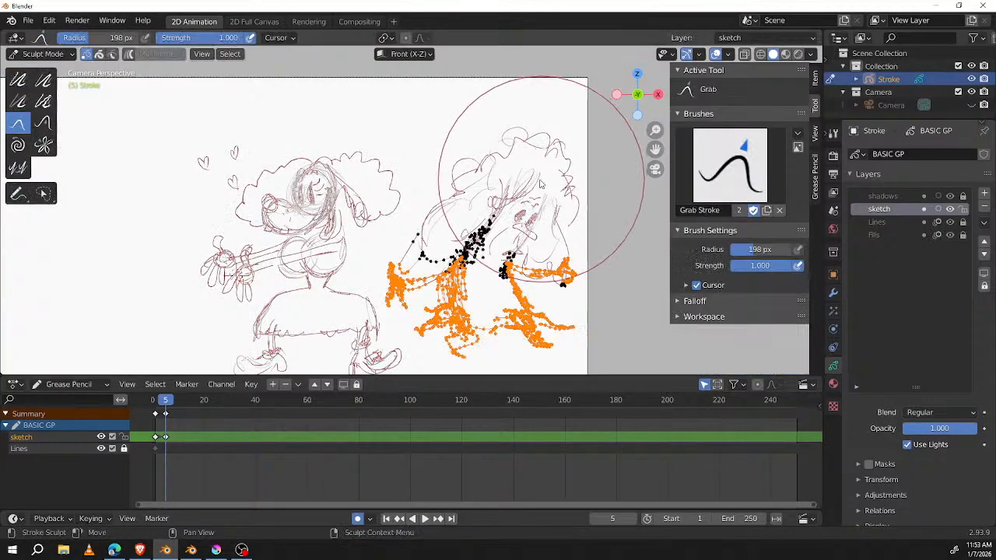
drag(560, 253, 563, 241)
drag(477, 246, 456, 262)
drag(395, 264, 386, 267)
drag(504, 270, 512, 271)
drag(441, 279, 447, 281)
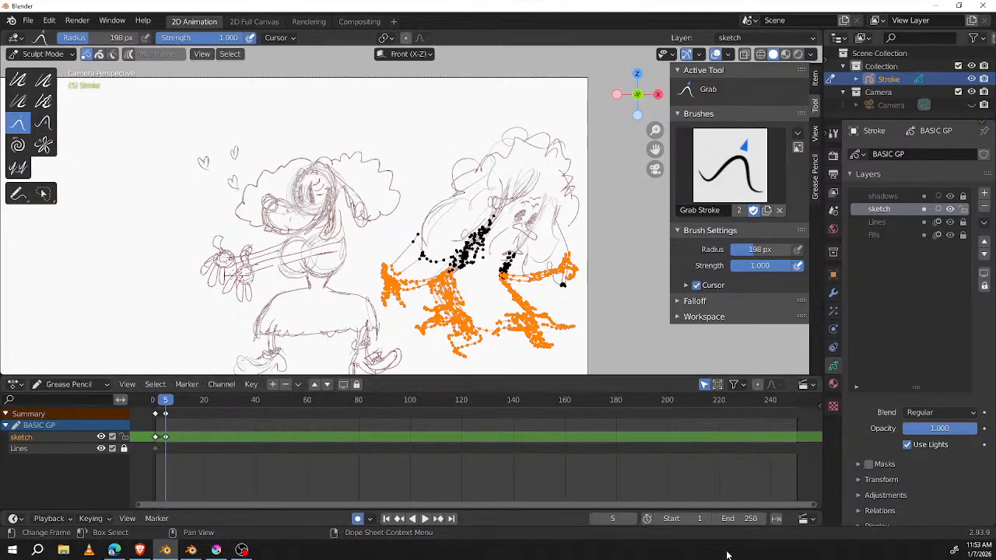
Step: Set the animation's end frame to 10 and switch to the Blender 5.0.0 window with animation-challenge.blend
click(745, 519)
text(10)
key(Return)
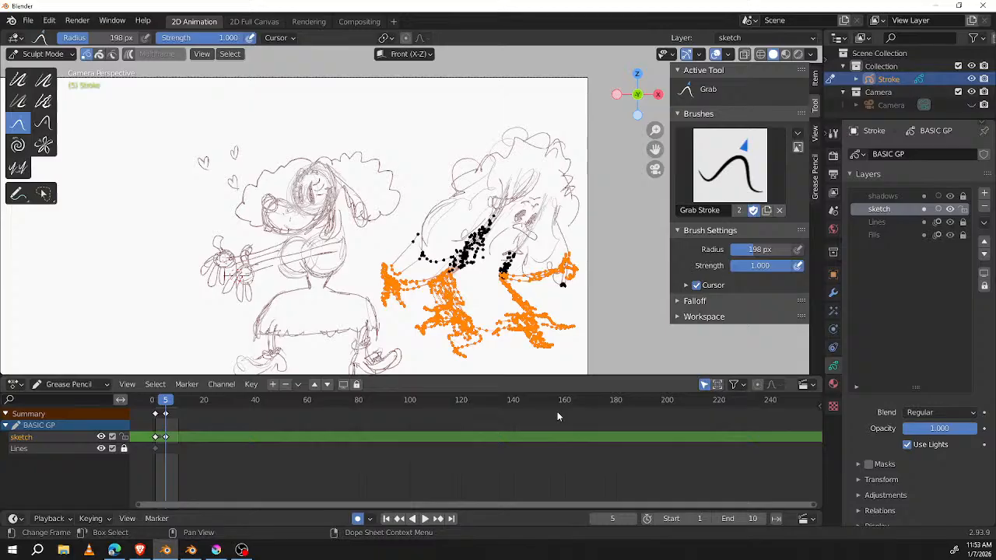
key(ctrl+Tab)
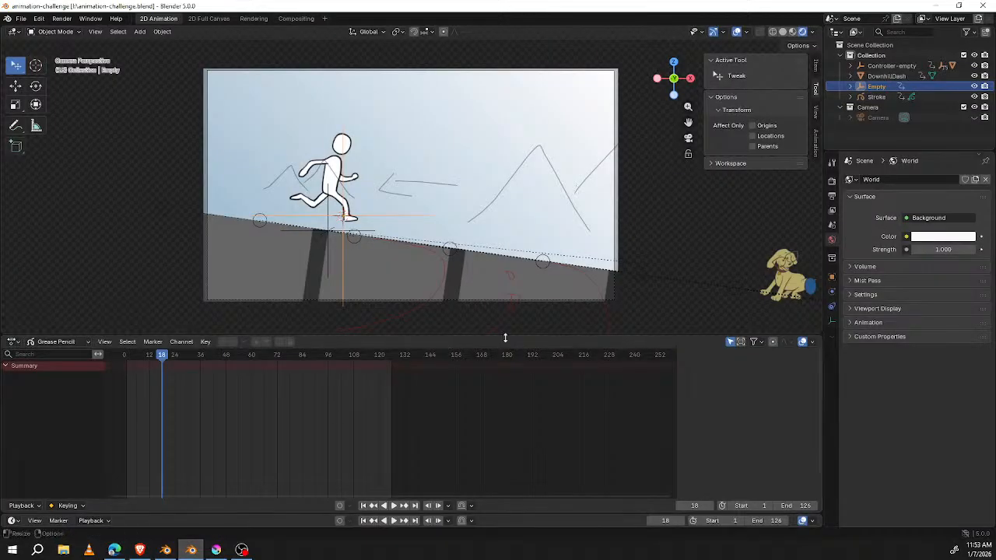
Step: Play the running-character and dog animation from frame 1 and scrub it back to frame 6
drag(167, 356, 126, 358)
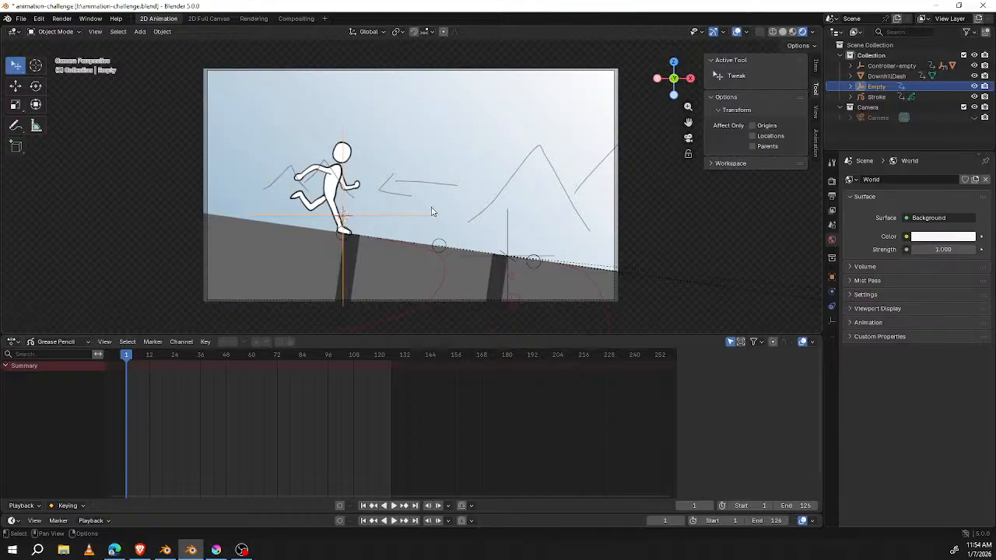
key(space)
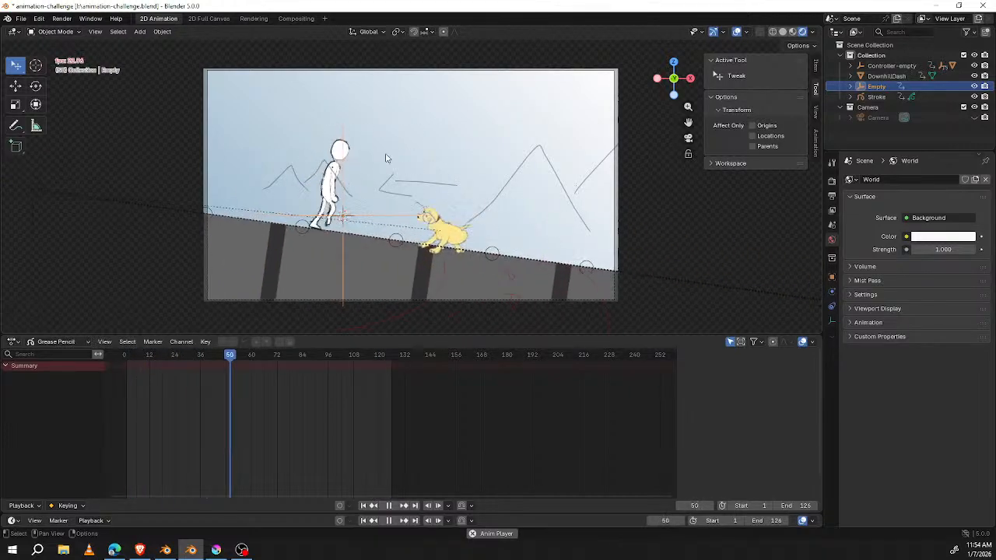
key(space)
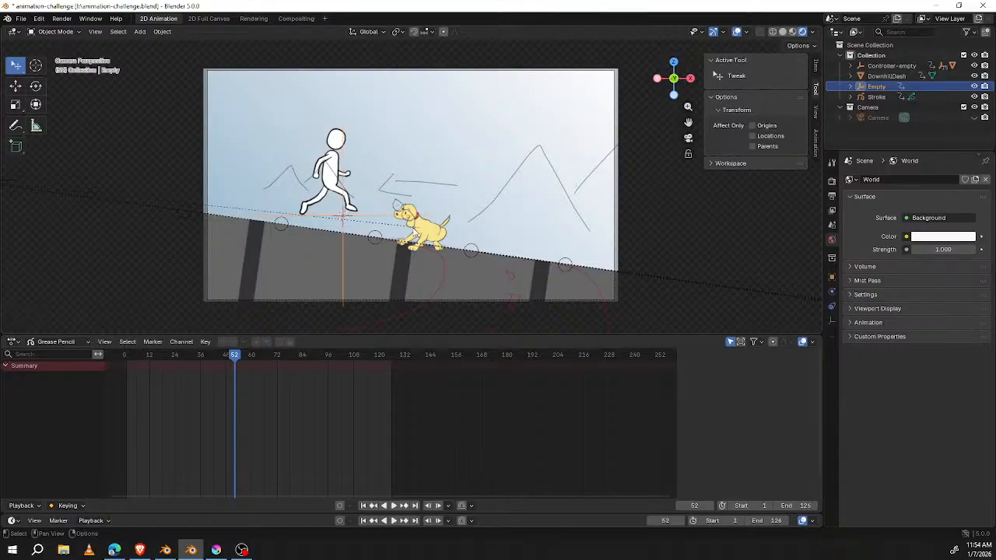
drag(232, 355, 137, 374)
Step: Switch to the Blender 2.93.9 sketch window and set its frame rate to 24 fps while the animation plays
mouse_move(165, 549)
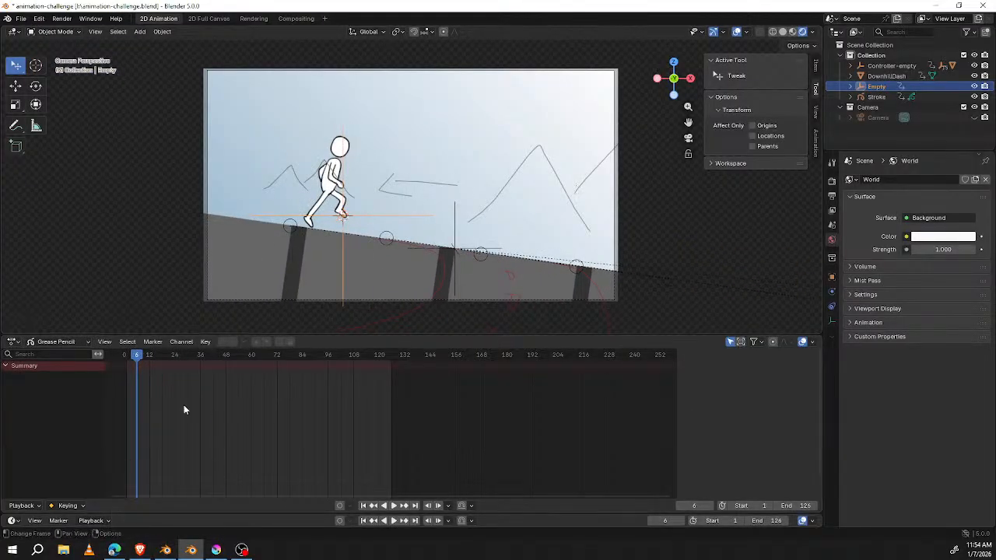
click(164, 550)
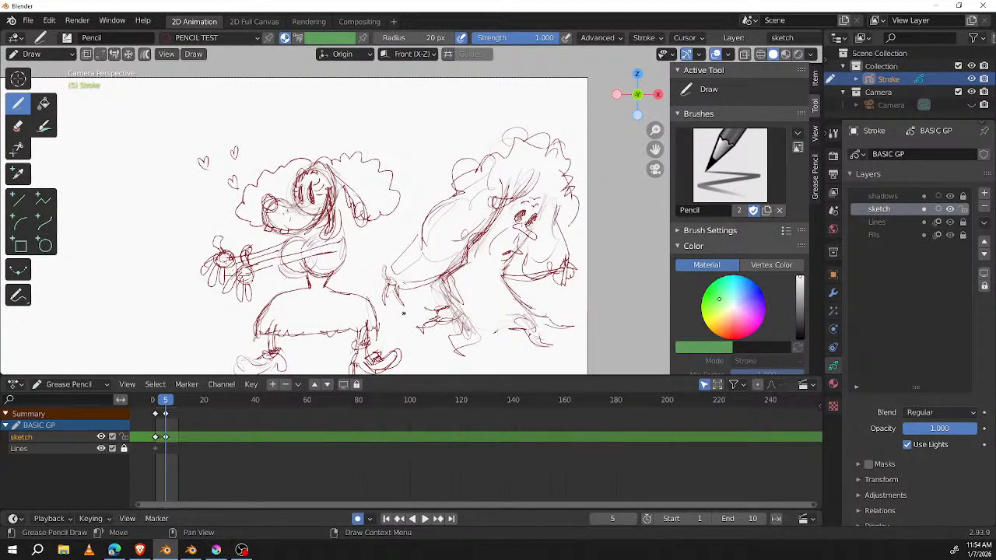
key(space)
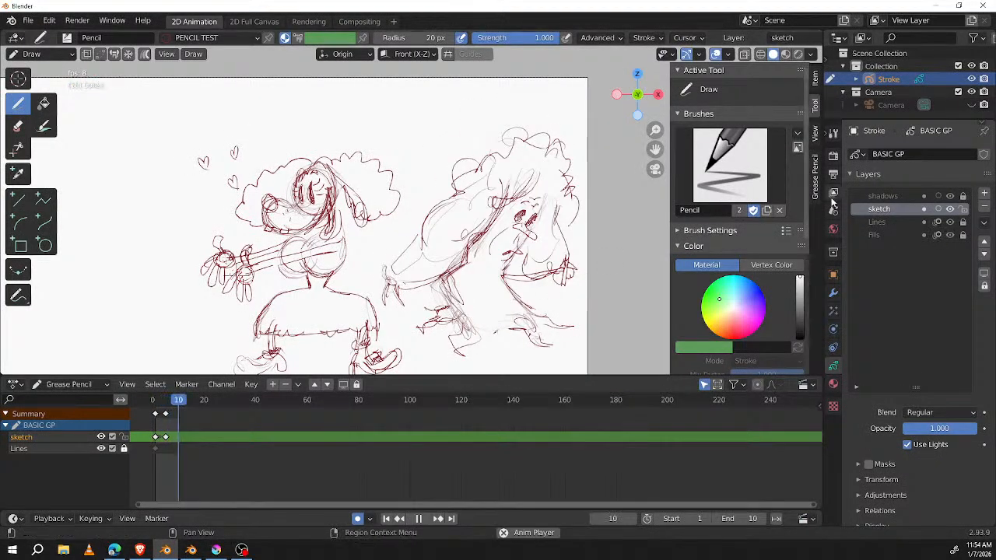
click(834, 173)
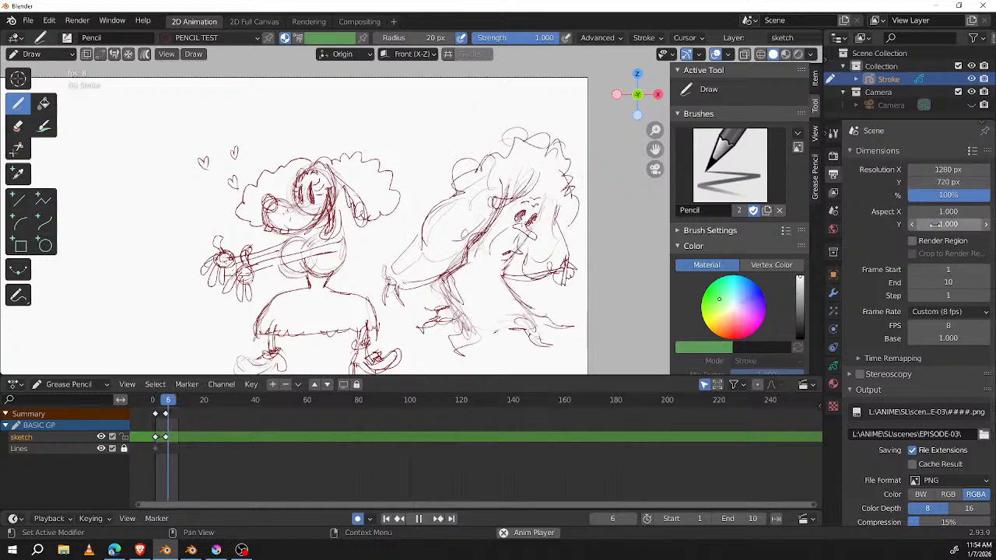
click(955, 311)
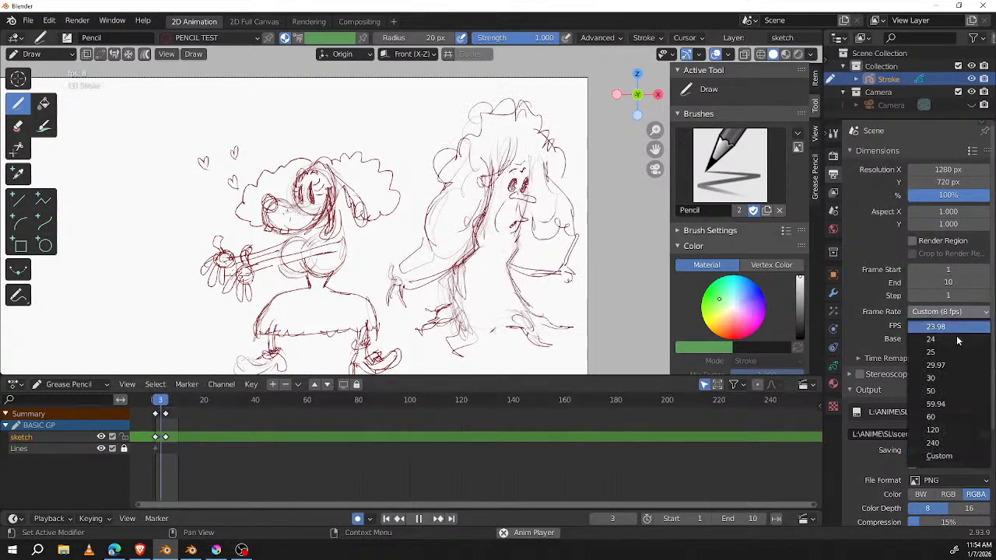
click(952, 340)
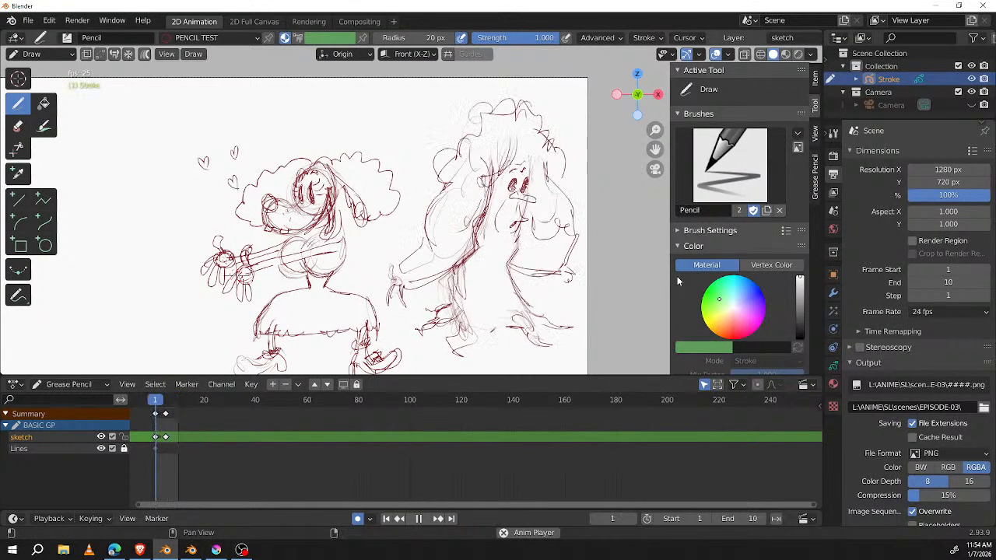
scroll(616, 248, up, 1)
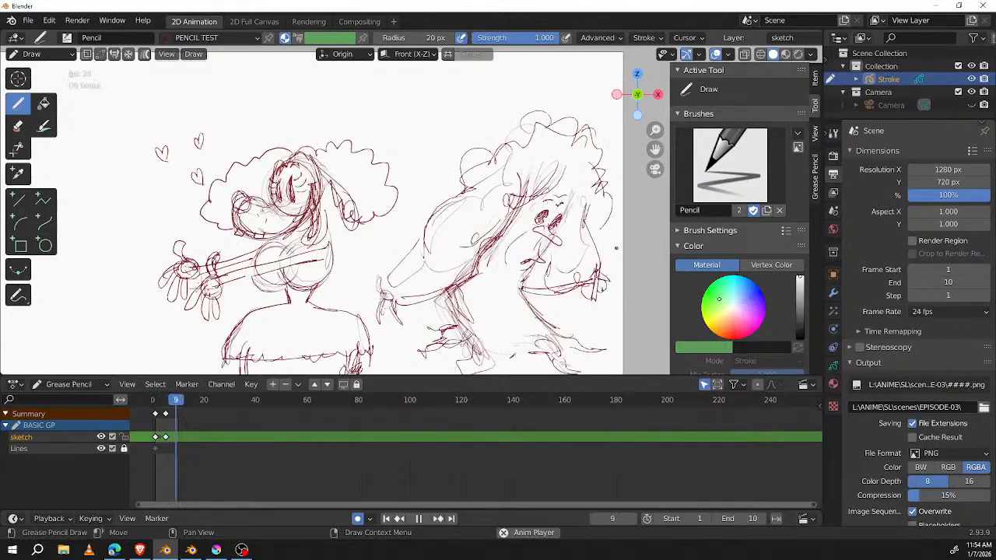
key(space)
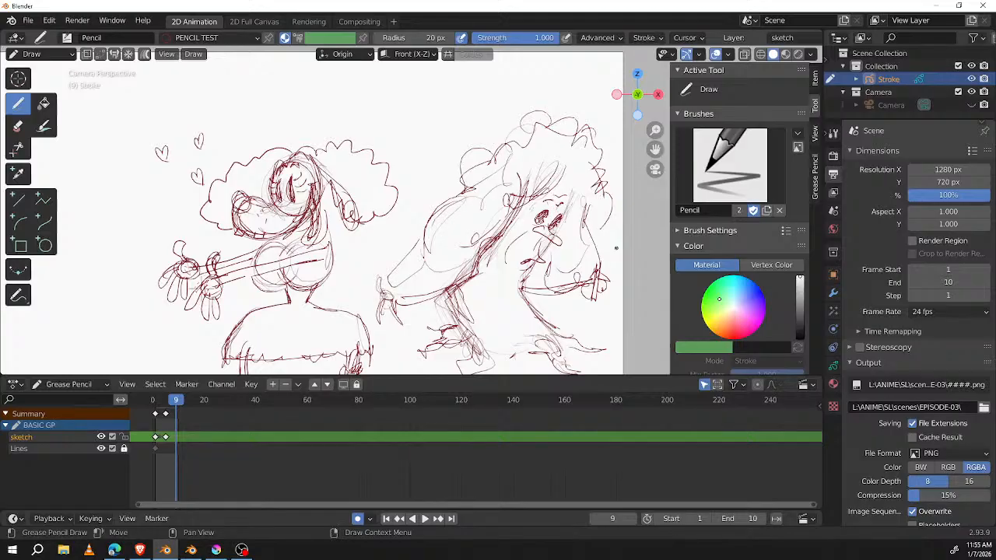
Step: Replay the tree's two poses and stop with the playhead on the second keyframe at frame 5
shift+middle_drag(529, 243, 468, 225)
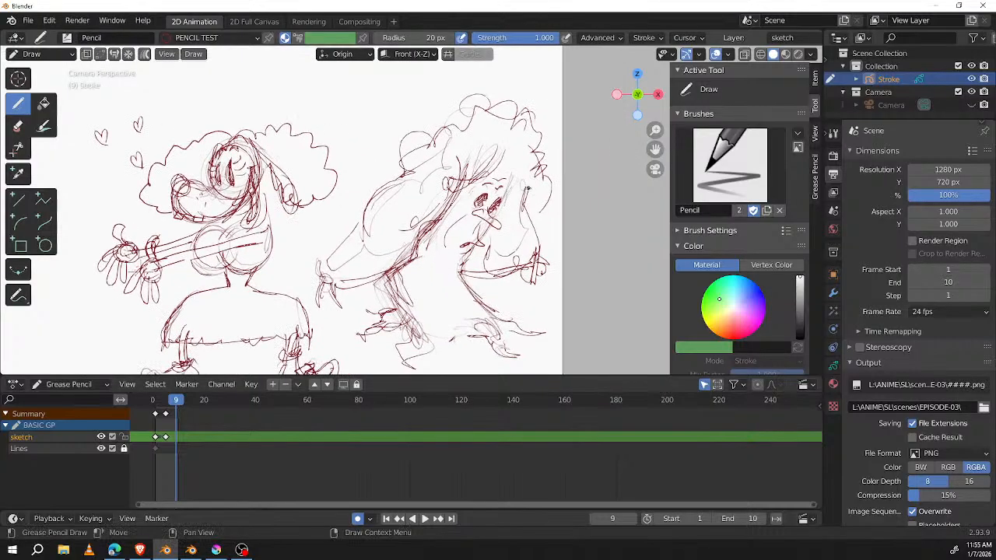
key(space)
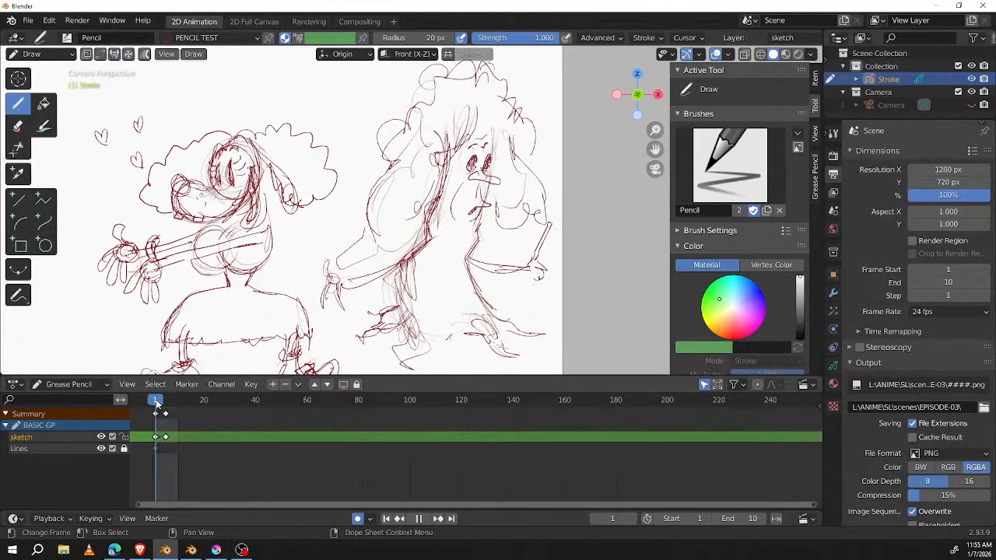
drag(156, 401, 165, 402)
key(space)
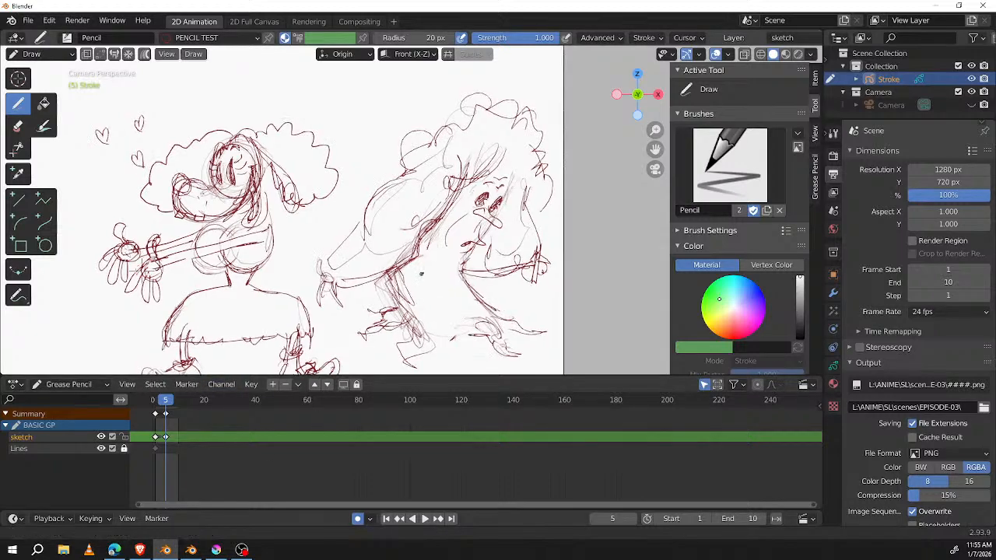
Step: Enter Edit Mode and lasso-select the tree's foliage, face and upper trunk
scroll(420, 275, up, 1)
scroll(423, 251, up, 2)
scroll(423, 251, down, 2)
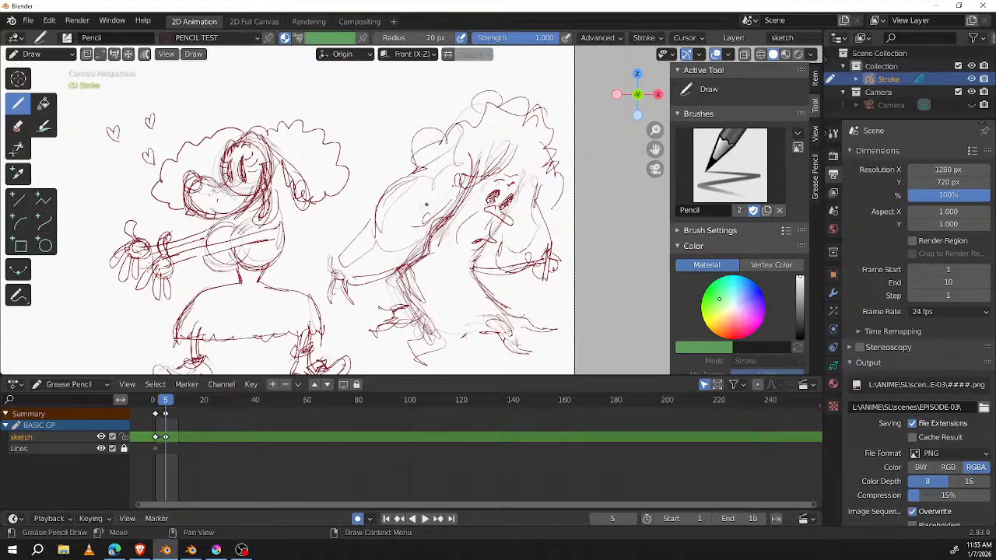
key(Tab)
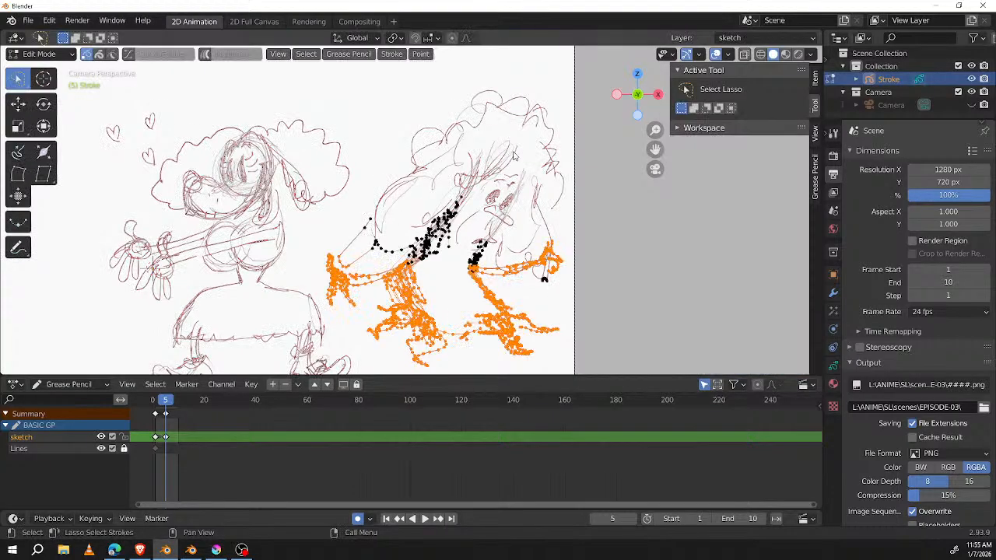
mouse_move(397, 140)
mouse_down()
mouse_move(408, 183)
mouse_move(506, 231)
mouse_move(556, 225)
mouse_move(568, 159)
mouse_move(559, 148)
mouse_up()
mouse_move(503, 77)
mouse_down()
mouse_move(384, 120)
mouse_move(371, 229)
mouse_move(548, 227)
mouse_move(582, 124)
mouse_up()
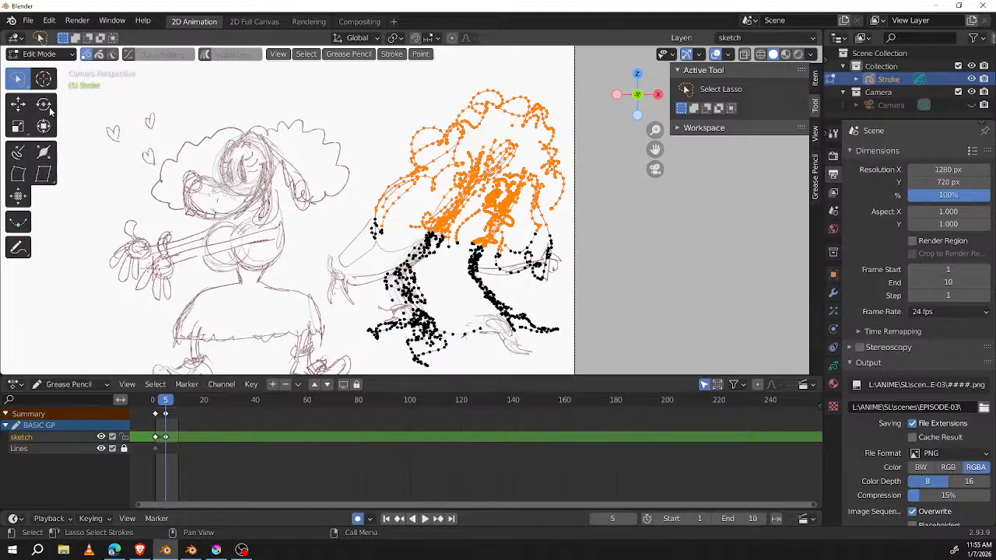
Step: Place the 3D cursor on the tree's trunk, enable proportional editing and use the 3D Cursor as the pivot point
click(44, 78)
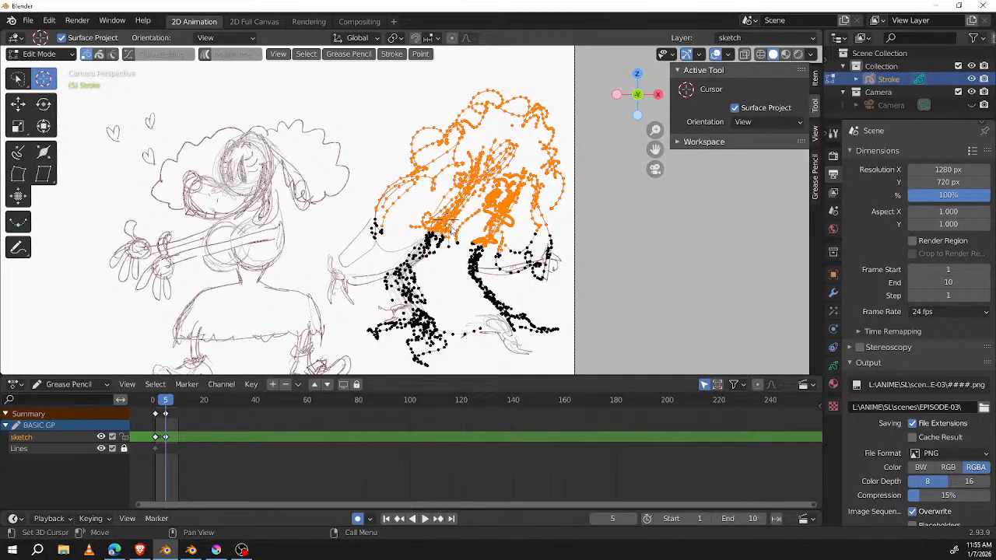
click(18, 78)
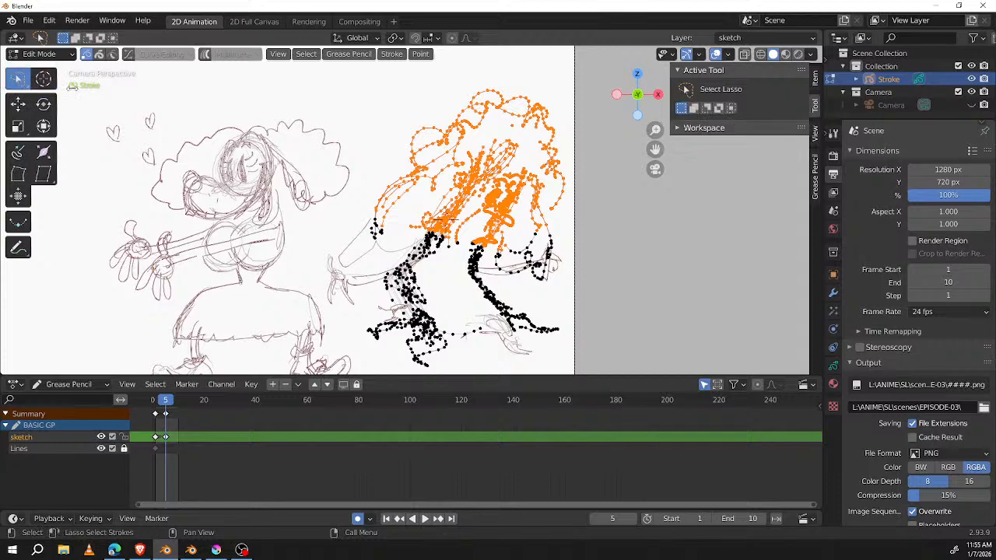
key(o)
key(r)
click(643, 270)
key(period)
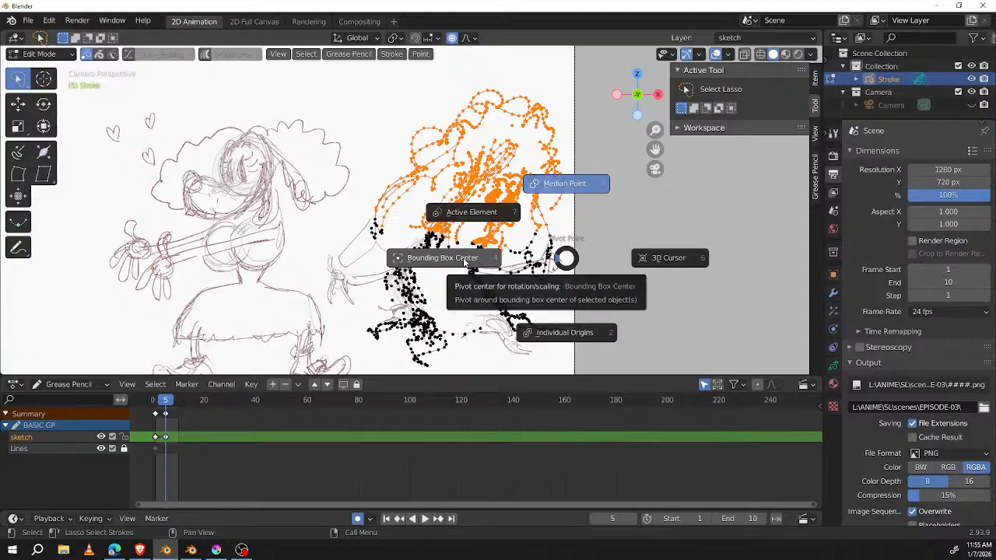
click(667, 262)
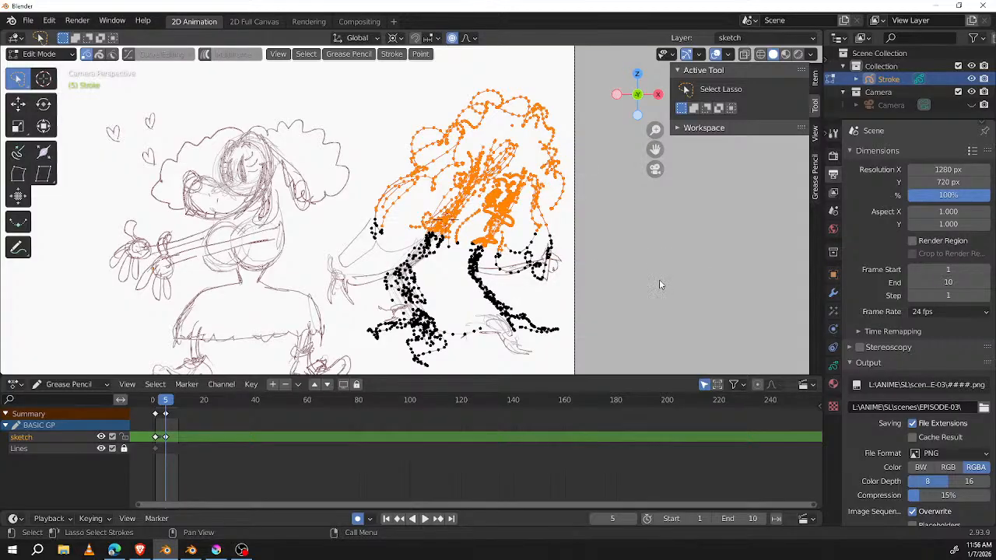
Step: Rotate the tree's selected upper half more upright with a proportional size of 0.35, and move it slightly down onto the lower trunk
key(r)
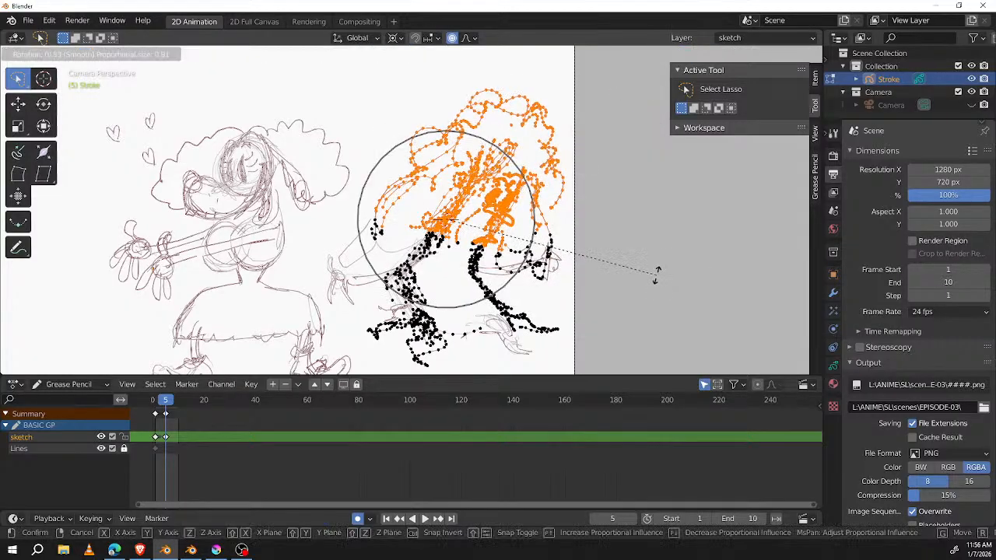
scroll(641, 248, up, 15)
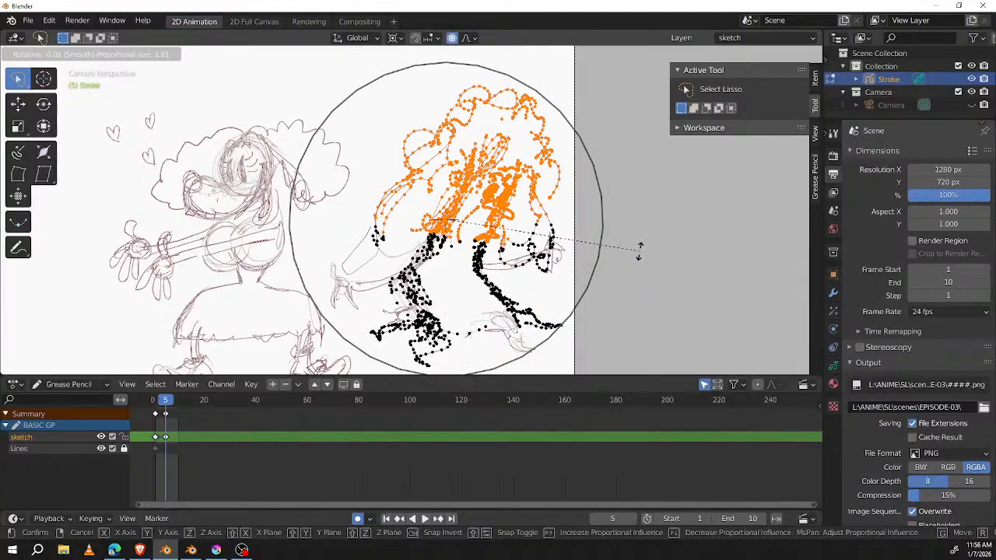
scroll(638, 250, down, 6)
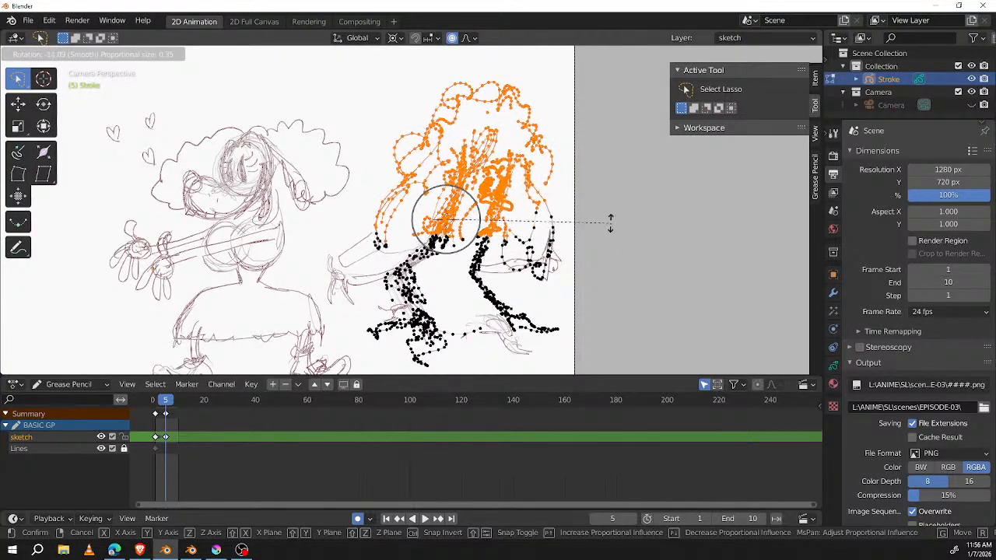
click(522, 205)
key(g)
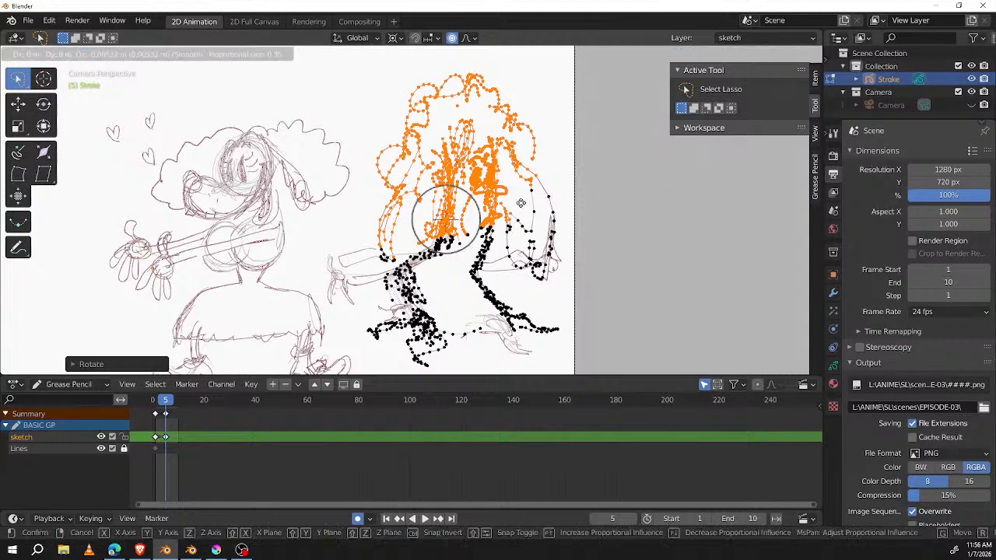
click(522, 212)
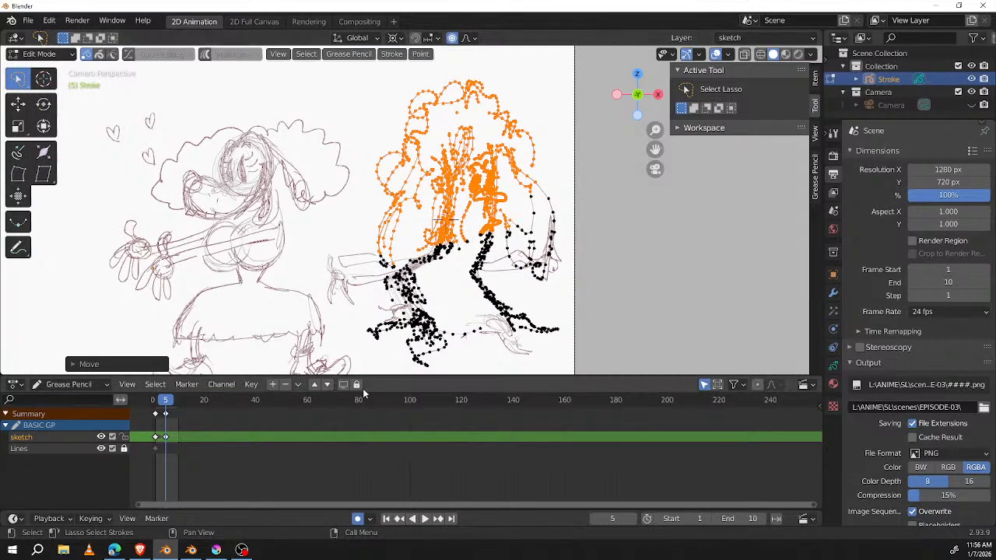
Step: Return to Draw Mode and play back the sketch animation to review the tree's straightened pose
key(space)
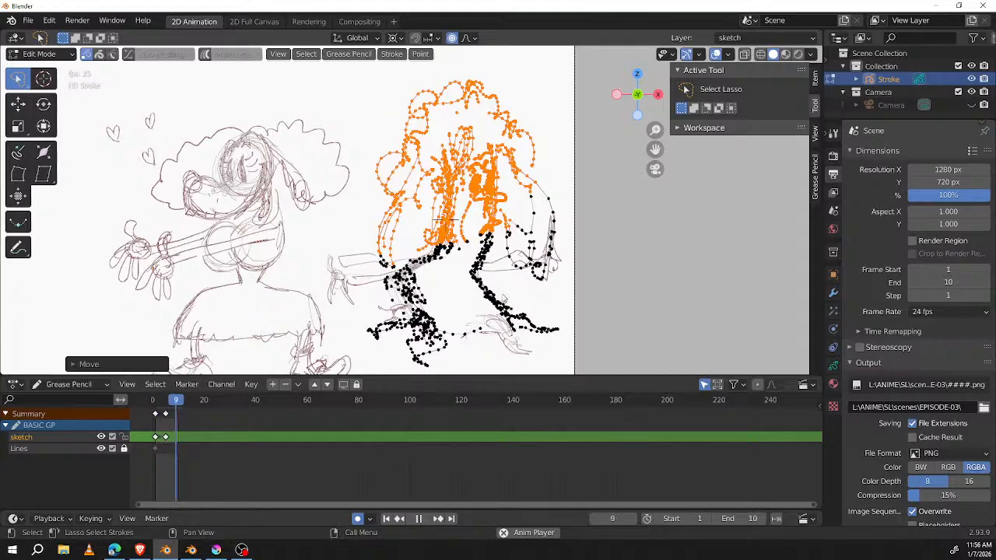
key(Tab)
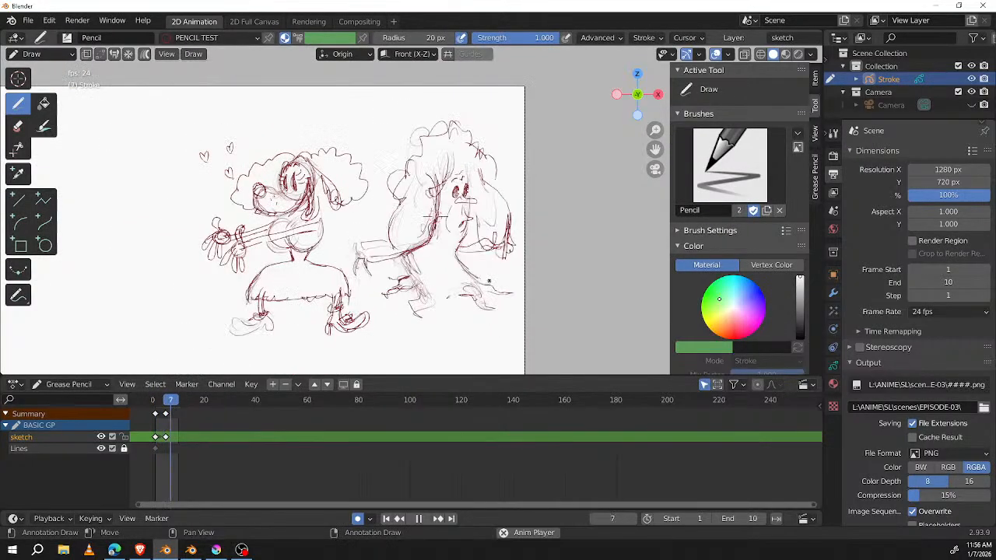
key(space)
key(space)
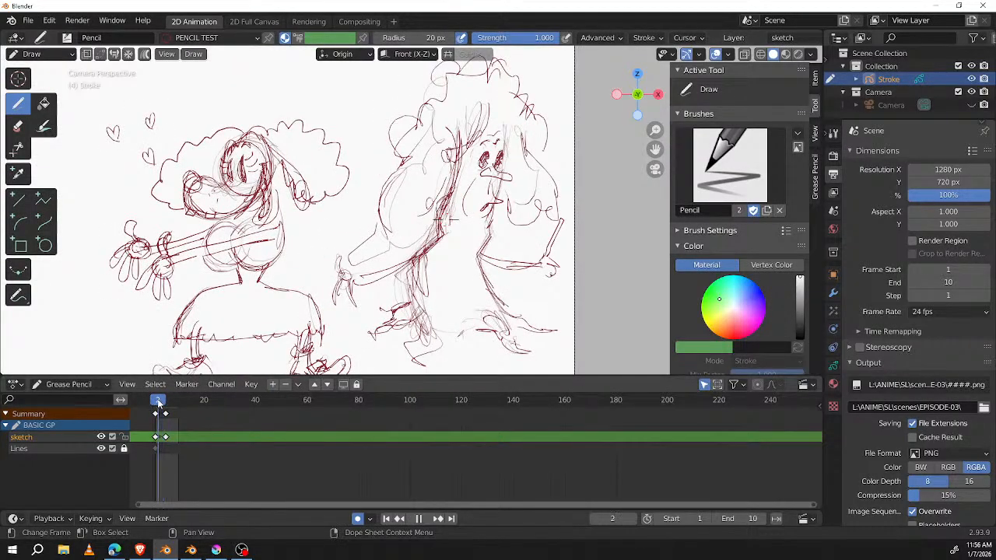
scroll(431, 234, down, 2)
scroll(441, 239, down, 1)
shift+middle_drag(380, 272, 458, 261)
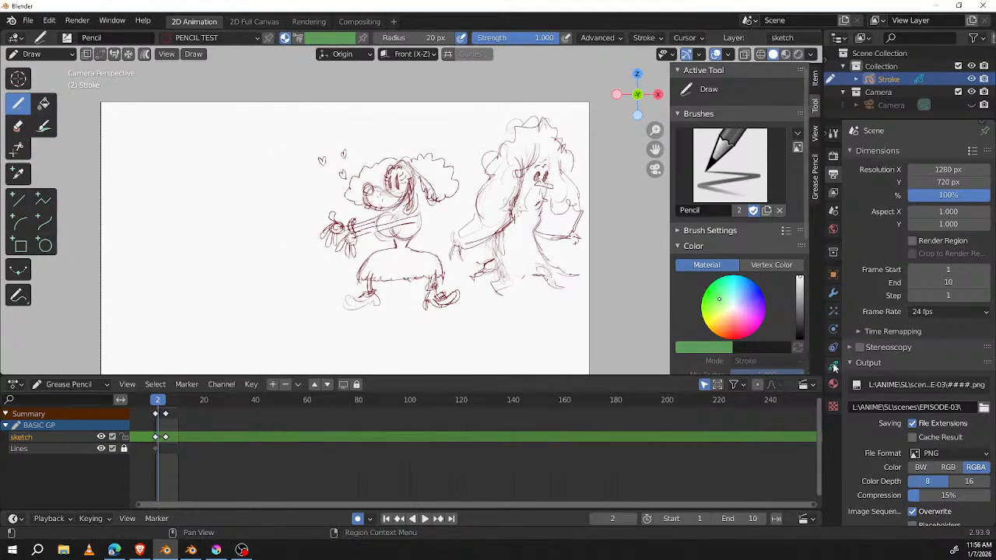
Step: Show the Grease Pencil object's layer list and save the project as CHAR-IDEAS.blend on the SSD (I:) drive
click(832, 365)
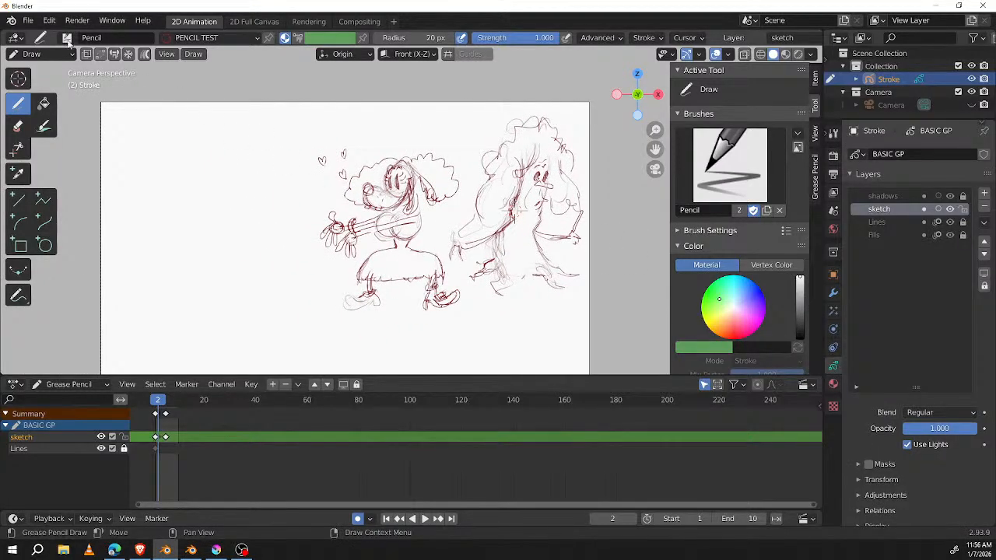
click(27, 20)
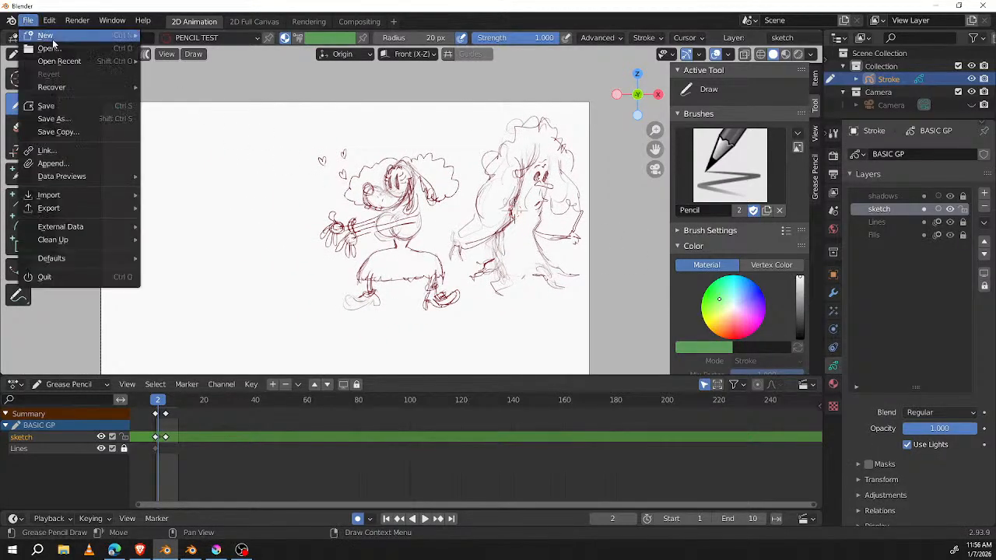
click(67, 120)
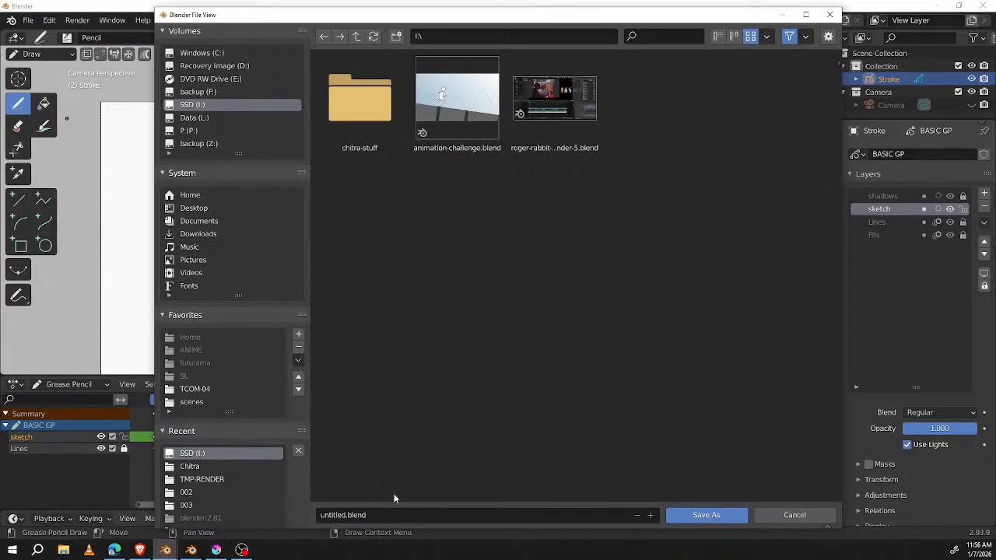
click(384, 515)
text(C)
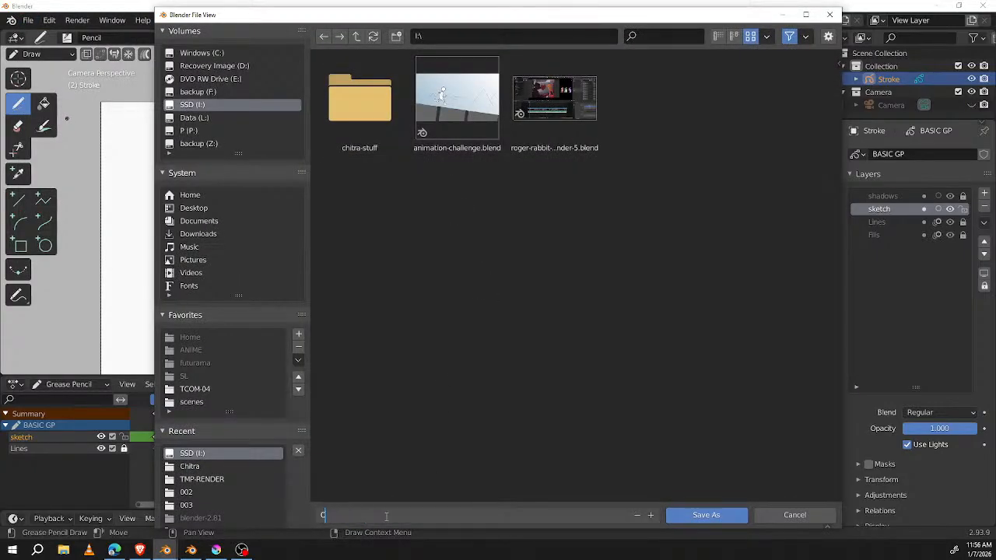
text(HAR-IDEAS)
key(Return)
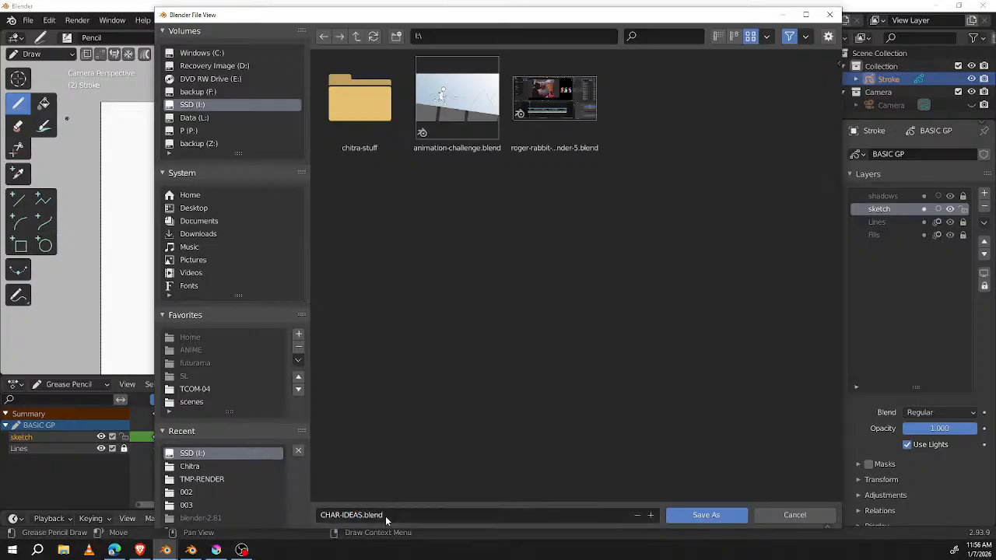
key(Return)
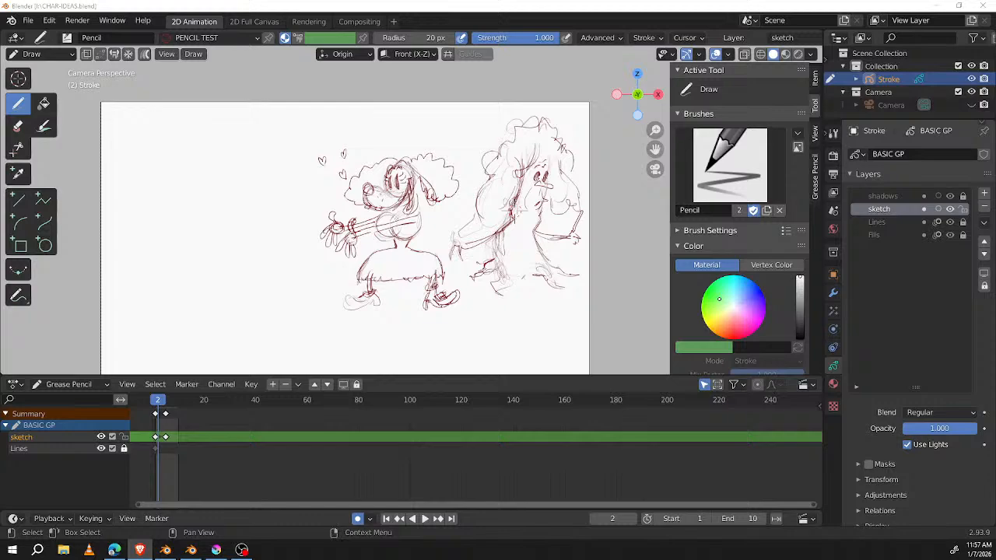
Step: Make a separate sketch-layer keyframe at frame 2 that keeps the dog-like character and removes the tree figure
mouse_move(352, 239)
shift+middle_down()
mouse_move(443, 222)
mouse_move(420, 223)
shift+middle_up()
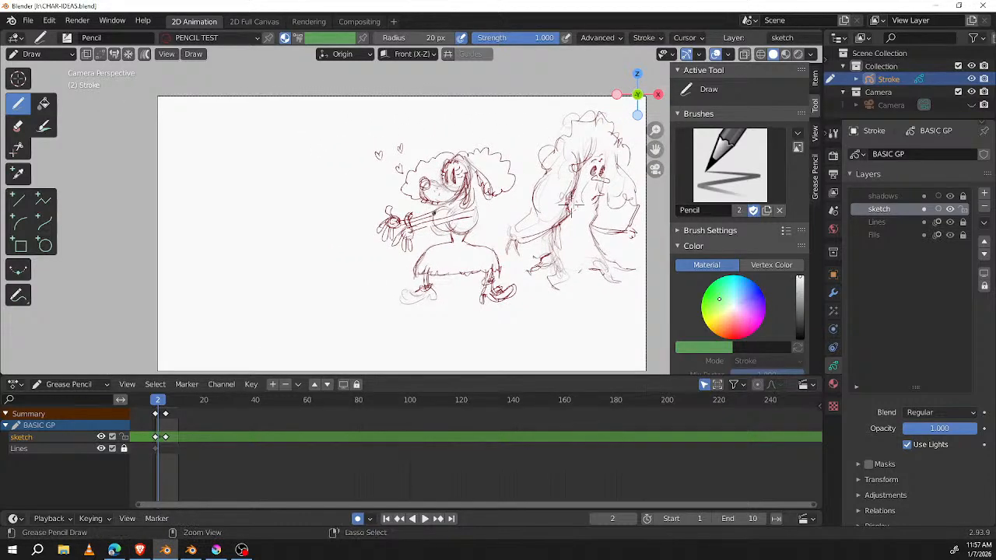
key(ctrl+space)
ctrl+middle_drag(470, 278, 478, 218)
key(shift+i)
shift+middle_drag(546, 234, 484, 201)
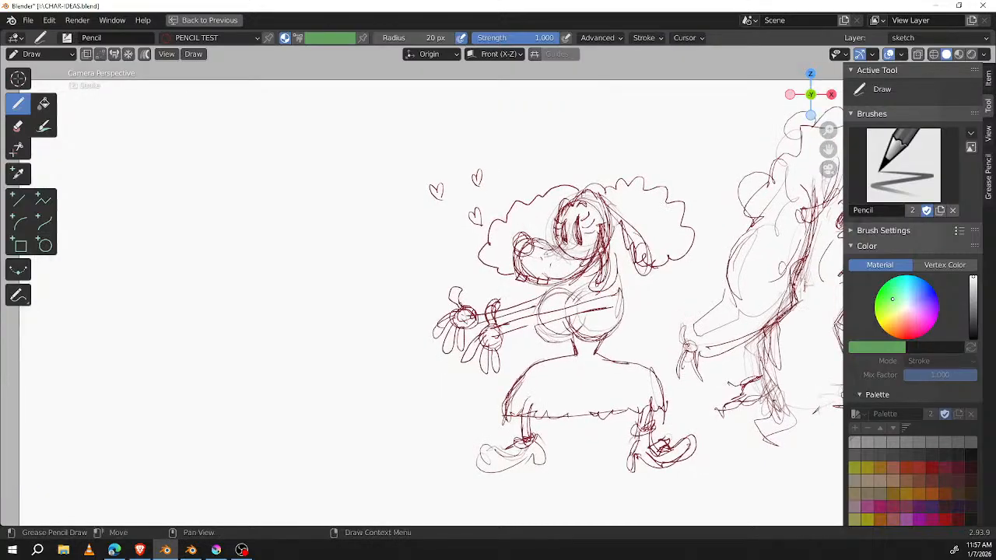
key(ctrl+space)
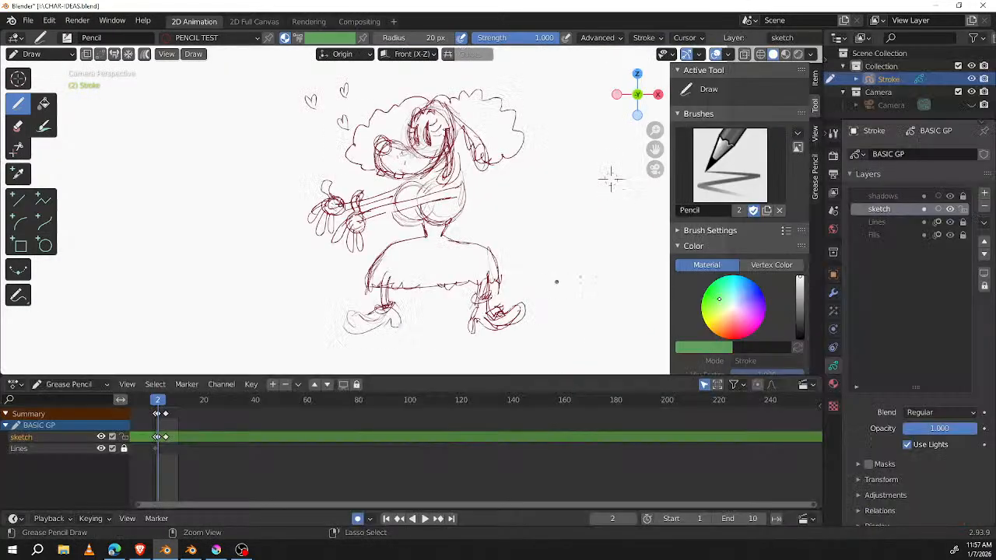
Step: Add a new Grease Pencil layer above the sketch layer and go to frame 1
click(984, 192)
click(901, 210)
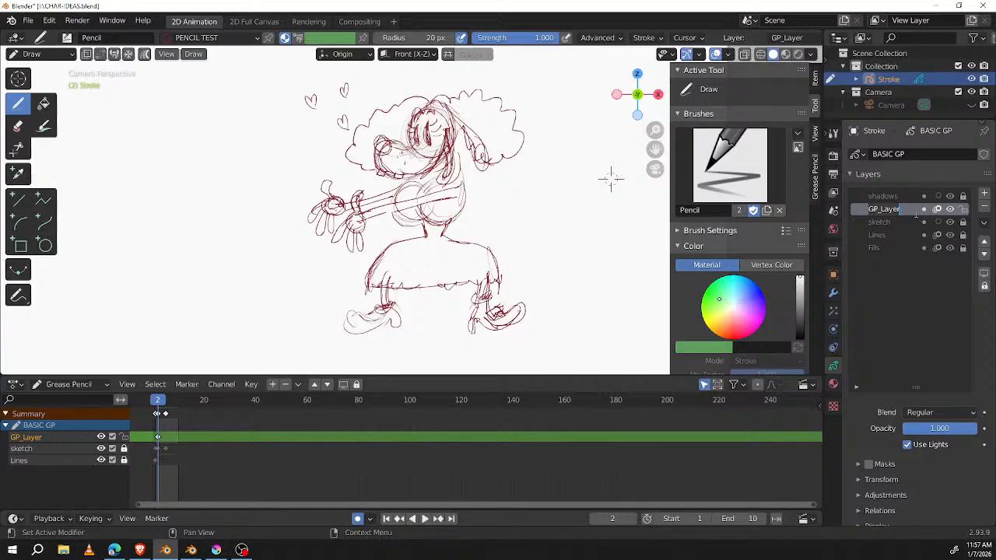
shift+middle_drag(611, 178, 700, 202)
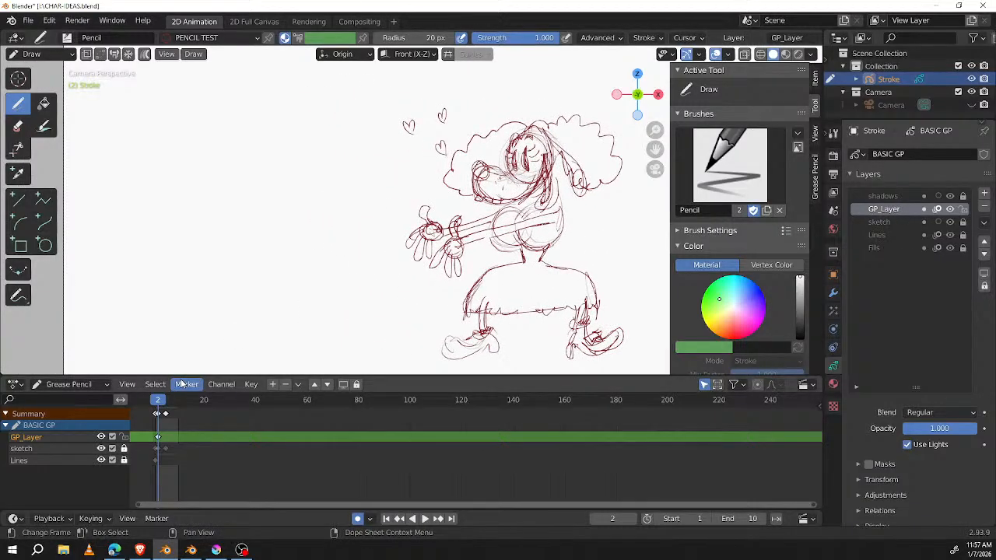
key(Left)
key(Left)
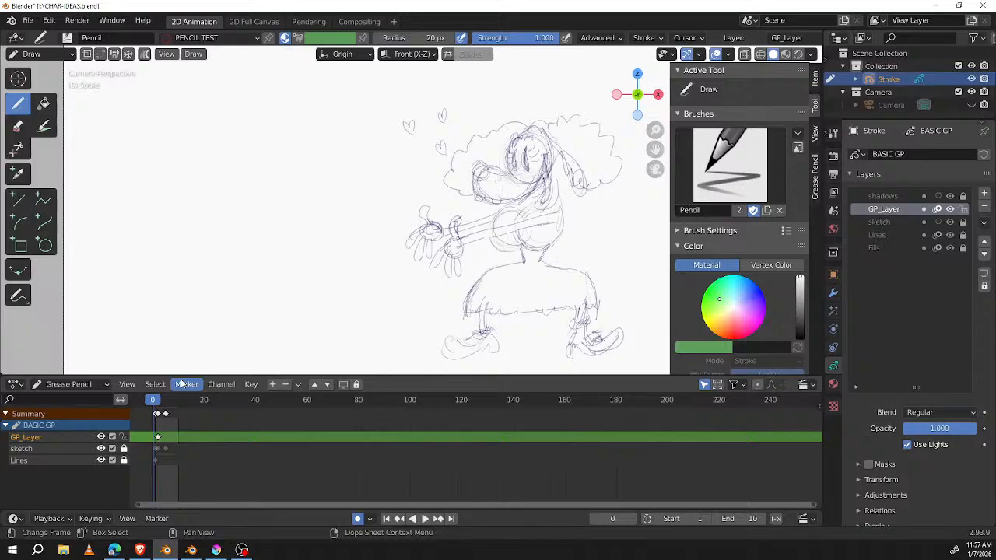
key(Right)
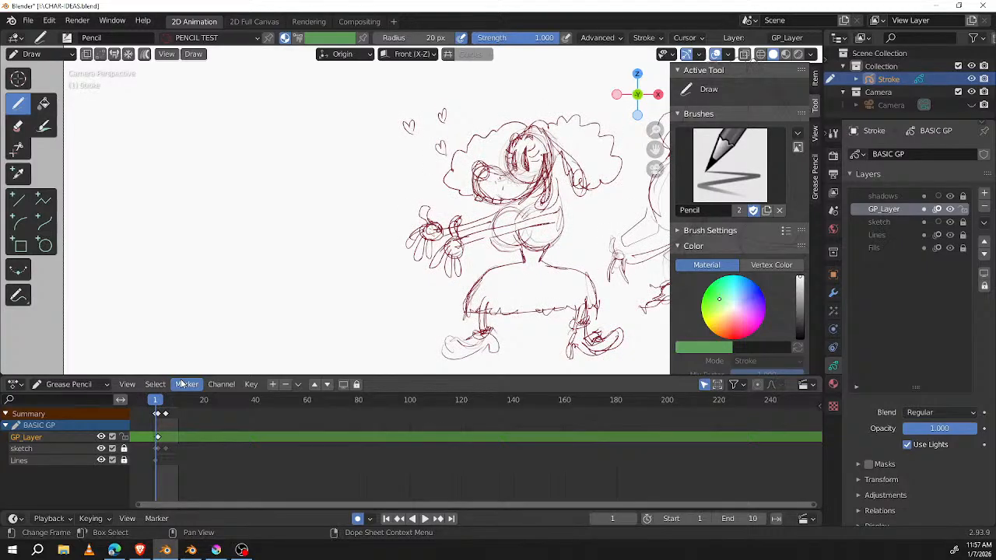
shift+middle_drag(204, 133, 293, 160)
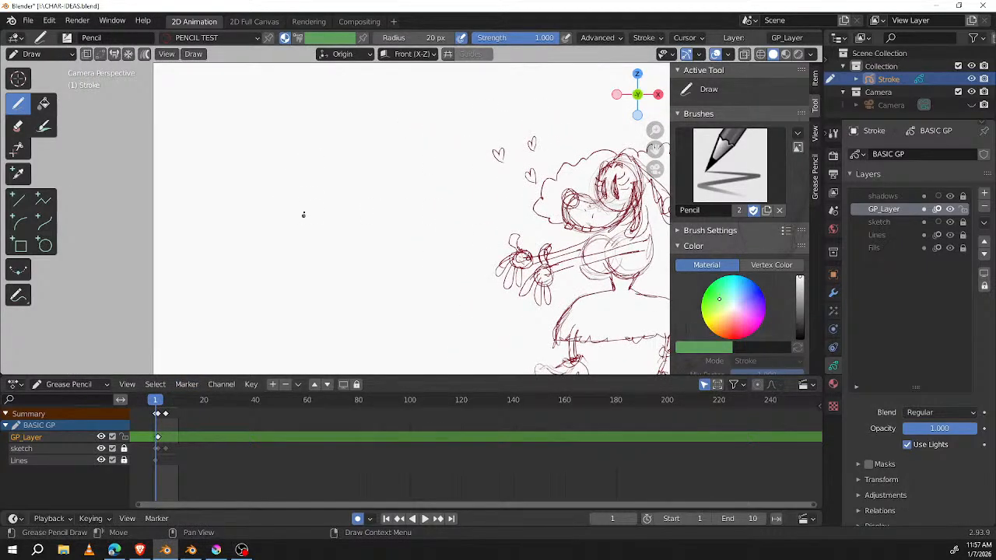
Step: In a maximized viewport, sketch a round head with two narrow eyes and a curved muzzle in the empty area beside the dog-like character
key(ctrl+space)
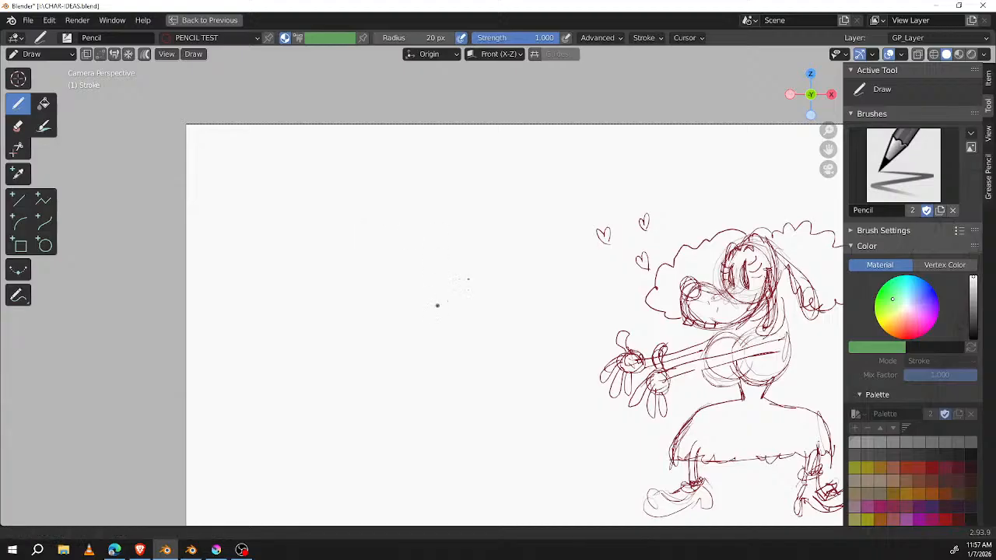
scroll(509, 245, up, 2)
mouse_move(509, 245)
shift+middle_down()
mouse_move(484, 256)
mouse_move(526, 221)
shift+middle_up()
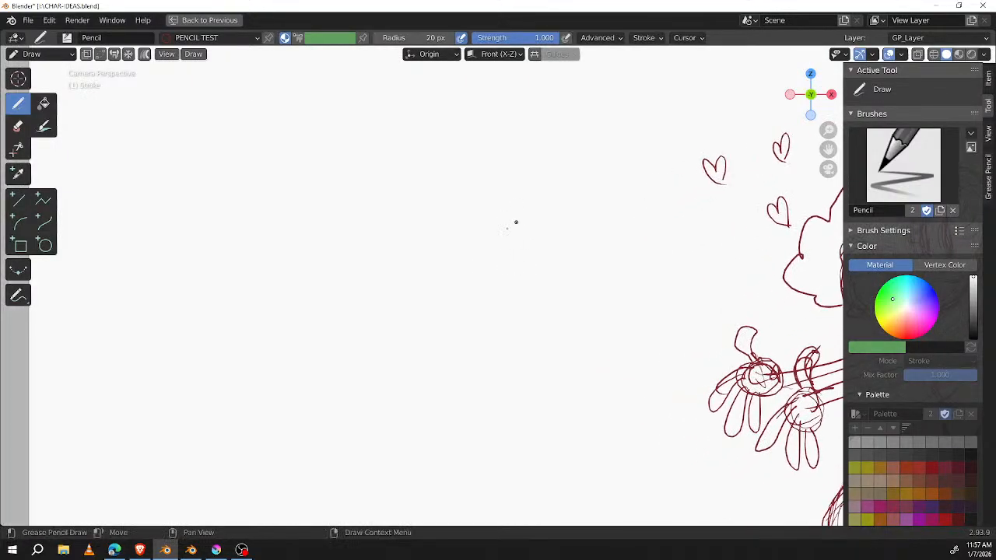
mouse_move(327, 214)
mouse_down()
mouse_move(381, 256)
mouse_move(311, 234)
mouse_move(370, 302)
mouse_move(347, 217)
mouse_up()
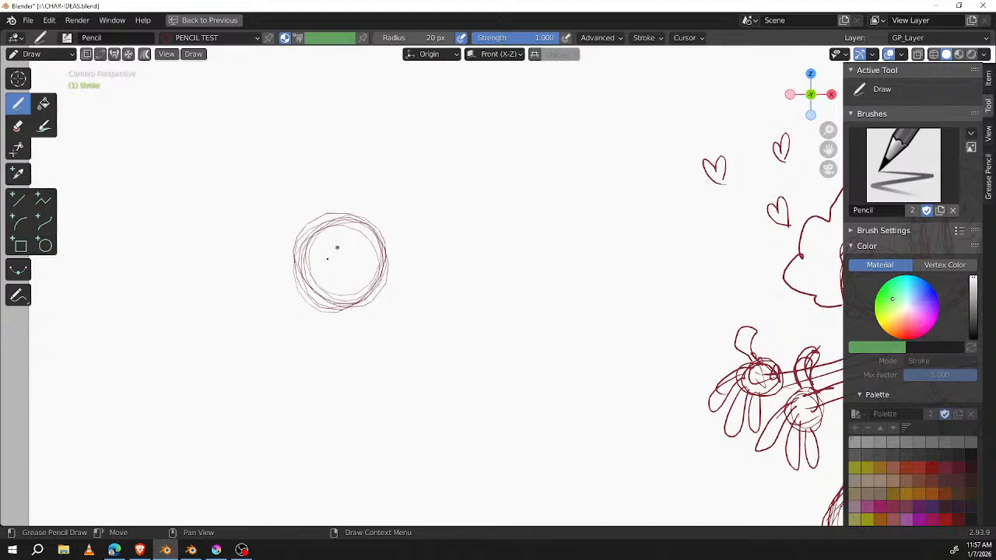
mouse_move(318, 272)
mouse_down()
mouse_move(323, 282)
mouse_move(346, 272)
mouse_up()
mouse_move(312, 303)
mouse_down()
mouse_move(325, 288)
mouse_move(285, 302)
mouse_move(282, 338)
mouse_move(272, 311)
mouse_move(319, 340)
mouse_move(366, 280)
mouse_move(340, 333)
mouse_move(313, 336)
mouse_move(347, 325)
mouse_move(278, 331)
mouse_up()
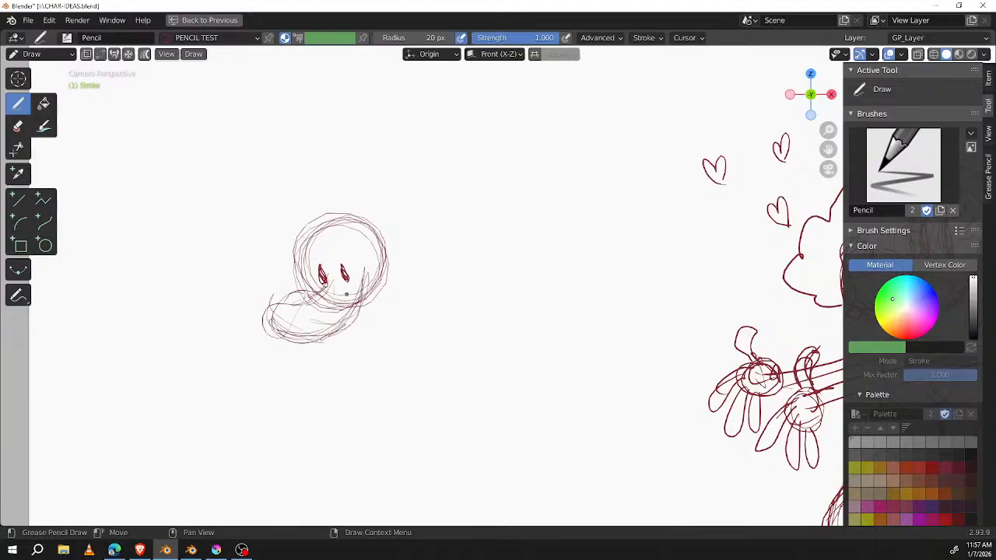
Step: Add a round nose, fluffy outstretched ears, eyelashes, pupils and brows to the new round head
mouse_move(281, 284)
mouse_down()
mouse_move(269, 301)
mouse_move(287, 298)
mouse_move(279, 286)
mouse_up()
drag(345, 263, 347, 279)
drag(372, 207, 392, 205)
mouse_move(607, 284)
shift+middle_down()
mouse_move(339, 302)
mouse_move(620, 246)
shift+middle_up()
mouse_move(362, 194)
mouse_down()
mouse_move(450, 178)
mouse_move(479, 178)
mouse_move(487, 197)
mouse_move(414, 250)
mouse_move(324, 194)
mouse_move(257, 204)
mouse_move(314, 252)
mouse_move(330, 245)
mouse_move(327, 253)
mouse_move(325, 245)
mouse_up()
drag(336, 254, 327, 257)
mouse_move(341, 257)
mouse_down()
mouse_move(332, 262)
mouse_move(370, 231)
mouse_up()
drag(363, 242, 378, 235)
mouse_move(369, 246)
mouse_down()
mouse_move(379, 242)
mouse_move(376, 253)
mouse_up()
mouse_move(366, 249)
mouse_down()
mouse_move(372, 255)
mouse_move(334, 237)
mouse_move(332, 224)
mouse_up()
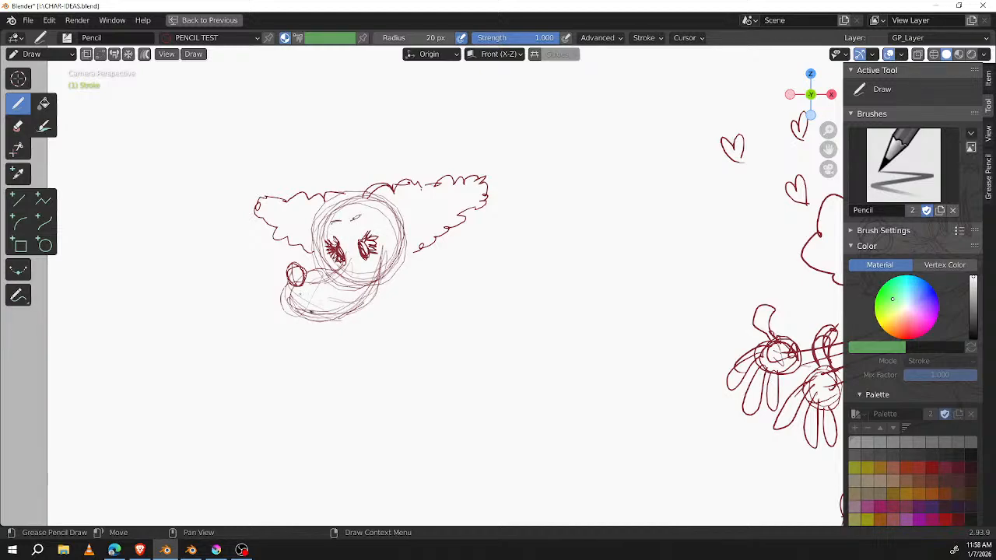
Step: Darken the muzzle and cheek outline, add freckles and a tooth, and reinforce the curly contours of both ears
mouse_move(290, 286)
mouse_down()
mouse_move(308, 313)
mouse_move(297, 310)
mouse_move(395, 275)
mouse_move(391, 244)
mouse_move(370, 271)
mouse_move(378, 271)
mouse_up()
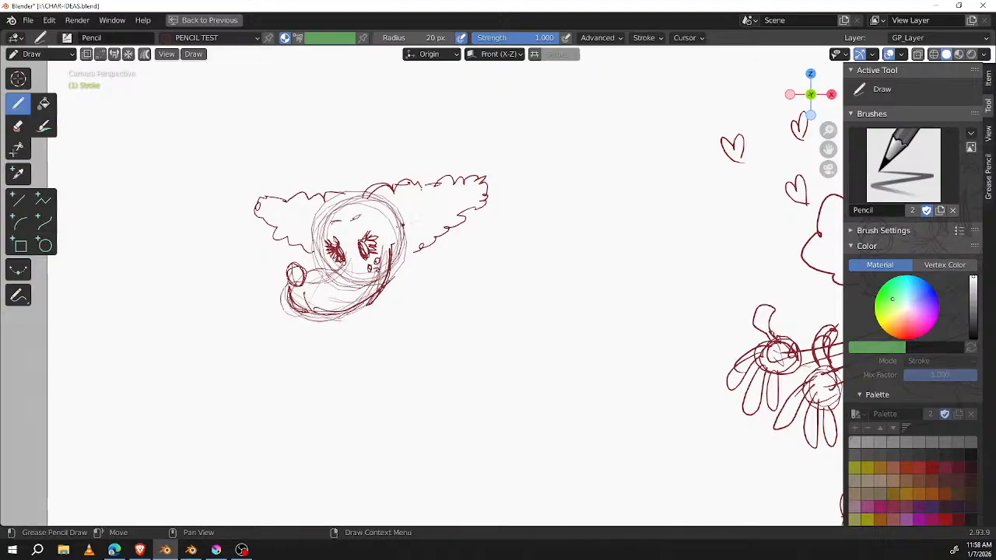
drag(329, 206, 326, 271)
drag(320, 232, 325, 268)
drag(368, 207, 389, 220)
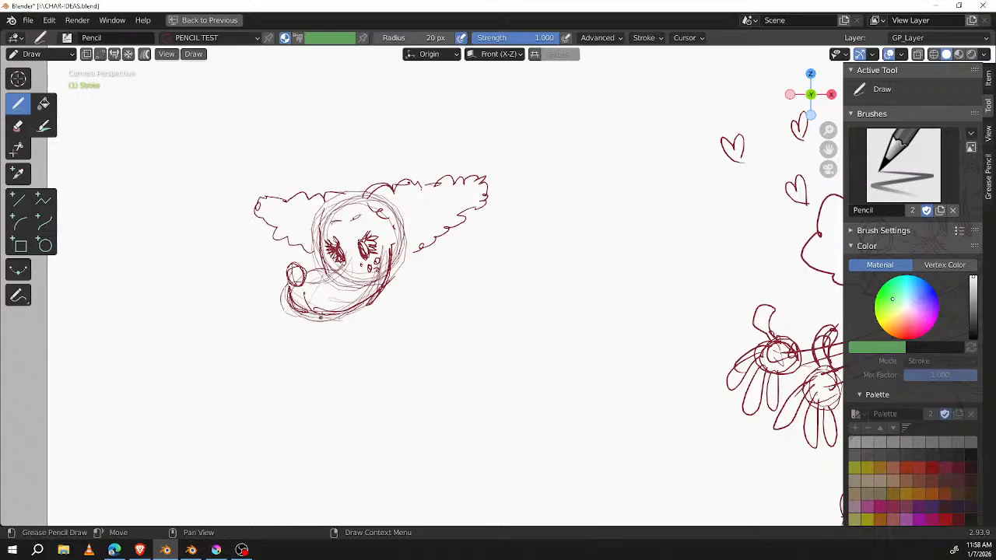
drag(319, 319, 336, 310)
mouse_move(320, 198)
mouse_down()
mouse_move(304, 188)
mouse_move(241, 210)
mouse_move(263, 231)
mouse_move(311, 244)
mouse_up()
mouse_move(391, 196)
mouse_down()
mouse_move(406, 181)
mouse_move(459, 178)
mouse_move(453, 216)
mouse_move(382, 294)
mouse_up()
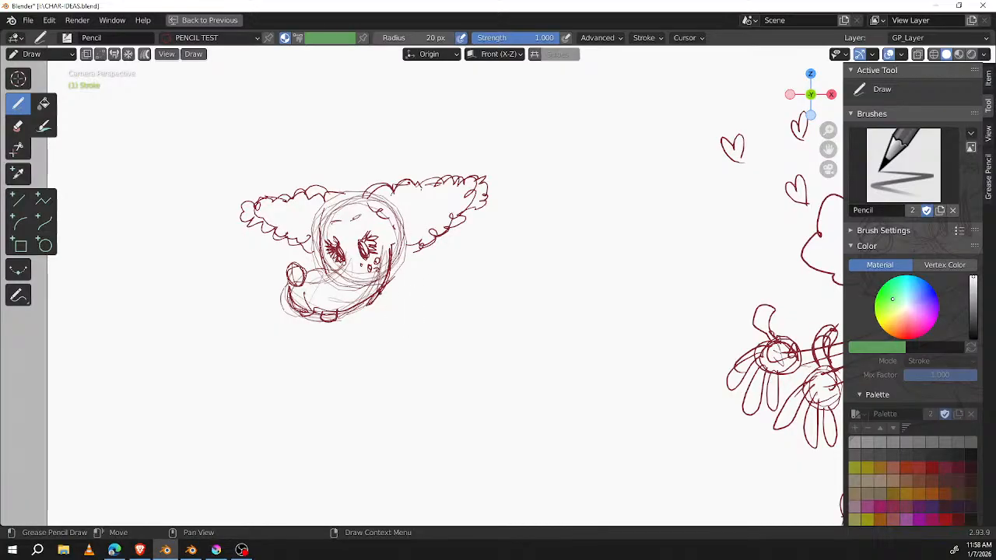
Step: Sketch a small curled hand with short fingers against the cheek of the fluffy-eared head
mouse_move(403, 249)
mouse_down()
mouse_move(398, 288)
mouse_move(437, 263)
mouse_up()
drag(415, 259, 440, 272)
mouse_move(398, 274)
mouse_down()
mouse_move(416, 290)
mouse_move(432, 260)
mouse_up()
mouse_move(399, 272)
mouse_down()
mouse_move(429, 270)
mouse_move(406, 301)
mouse_up()
mouse_move(399, 290)
mouse_down()
mouse_move(413, 298)
mouse_move(393, 298)
mouse_up()
drag(413, 261, 406, 279)
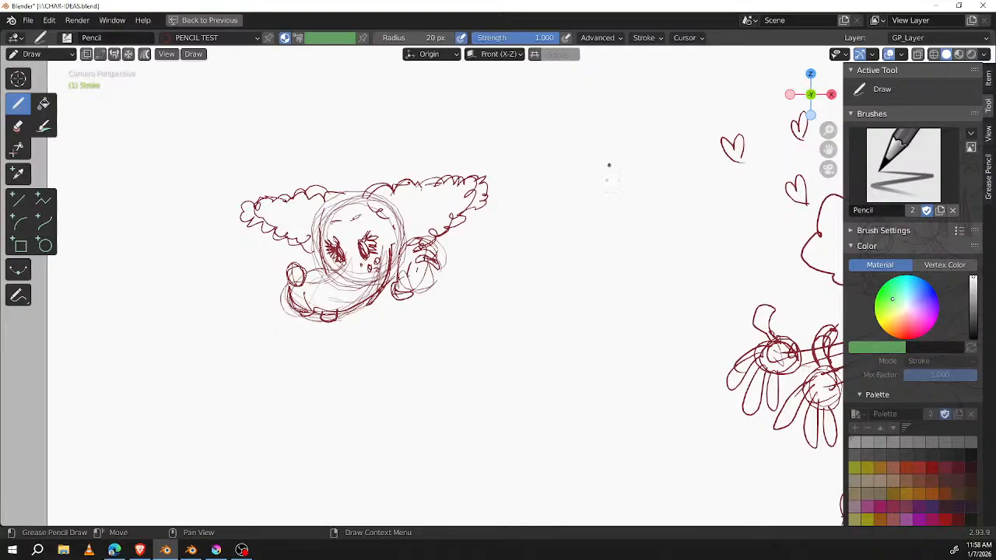
Step: Sketch a large open hand study with a round palm and splayed fingers between the new head and the hearts
mouse_move(589, 149)
mouse_down()
mouse_move(619, 211)
mouse_move(557, 204)
mouse_up()
drag(557, 155, 652, 187)
mouse_move(627, 140)
mouse_down()
mouse_move(589, 146)
mouse_move(621, 180)
mouse_up()
mouse_move(624, 142)
mouse_down()
mouse_move(658, 141)
mouse_move(661, 182)
mouse_up()
drag(623, 138, 570, 181)
mouse_move(601, 142)
mouse_down()
mouse_move(586, 104)
mouse_move(582, 143)
mouse_move(529, 184)
mouse_move(573, 195)
mouse_move(545, 246)
mouse_move(587, 217)
mouse_move(613, 268)
mouse_move(627, 218)
mouse_up()
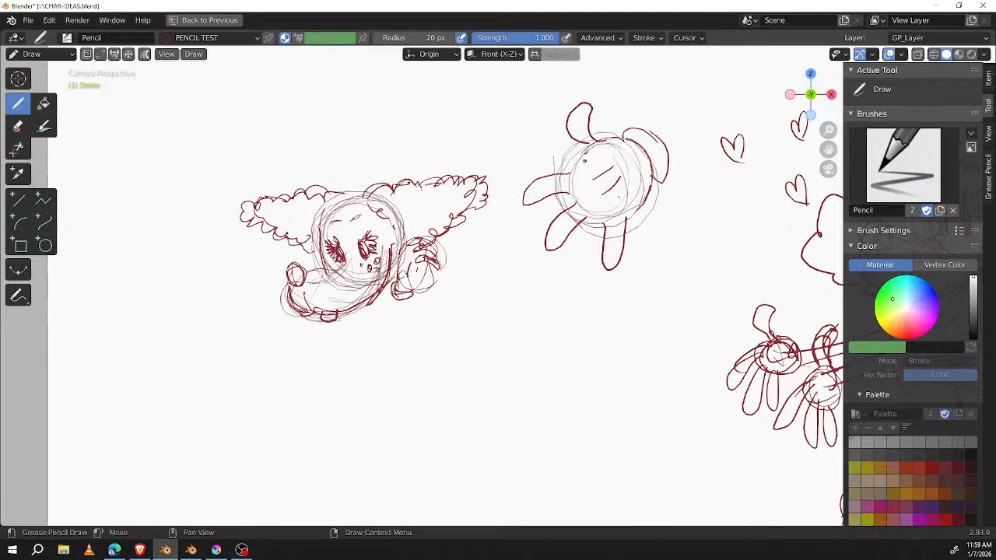
Step: Rough out an angular, heart-like head and snout with light strokes below the open hand study
middle_drag(577, 314, 587, 243)
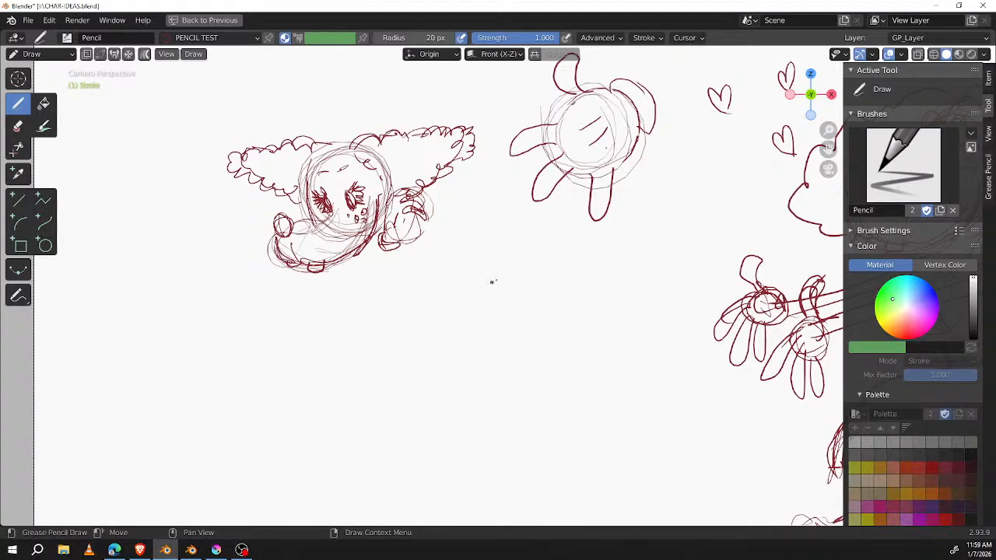
mouse_move(480, 274)
mouse_down()
mouse_move(437, 319)
mouse_move(459, 347)
mouse_up()
mouse_move(450, 314)
mouse_down()
mouse_move(469, 347)
mouse_move(468, 368)
mouse_up()
drag(460, 346, 517, 396)
mouse_move(491, 259)
mouse_down()
mouse_move(520, 297)
mouse_move(548, 311)
mouse_up()
mouse_move(515, 301)
mouse_down()
mouse_move(532, 317)
mouse_move(577, 310)
mouse_move(579, 294)
mouse_up()
drag(548, 329, 589, 291)
mouse_move(590, 292)
mouse_down()
mouse_move(610, 305)
mouse_move(582, 363)
mouse_up()
drag(611, 319, 576, 381)
drag(616, 327, 557, 397)
mouse_move(473, 361)
mouse_down()
mouse_move(567, 414)
mouse_move(623, 317)
mouse_up()
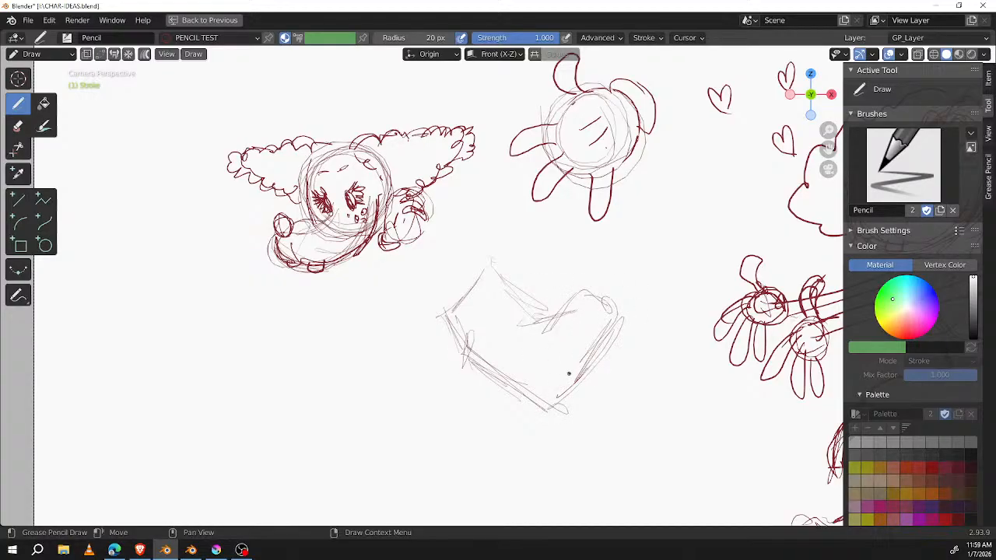
Step: Add raised nostrils, a small mouth crease and darker jaw lines to the angular creature's snout
drag(554, 371, 566, 369)
mouse_move(514, 339)
mouse_down()
mouse_move(489, 389)
mouse_move(504, 356)
mouse_up()
mouse_move(490, 382)
mouse_down()
mouse_move(535, 396)
mouse_move(556, 378)
mouse_move(551, 366)
mouse_up()
mouse_move(574, 305)
mouse_down()
mouse_move(591, 312)
mouse_move(577, 295)
mouse_move(606, 295)
mouse_move(612, 357)
mouse_move(555, 397)
mouse_up()
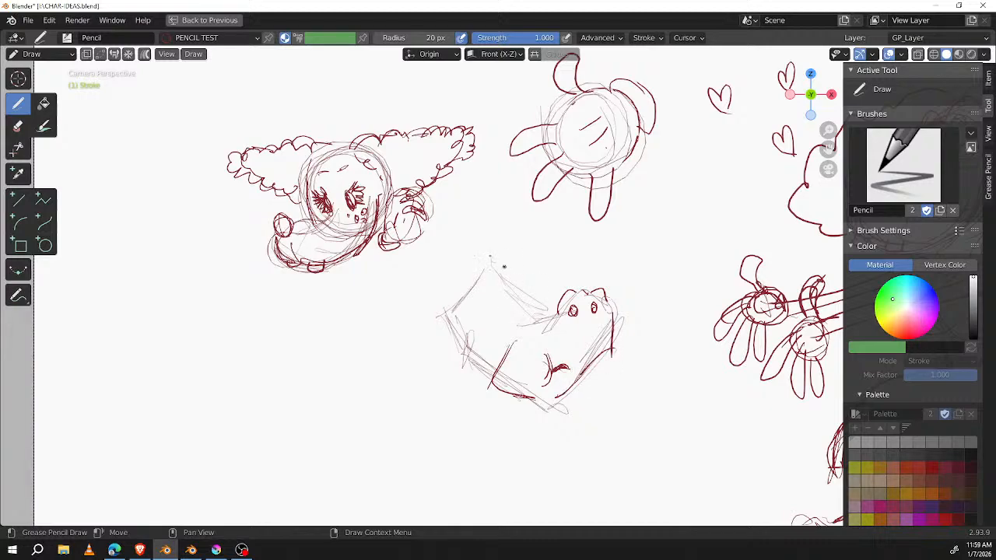
Step: Draw two tall, pointed eye shapes rising above the angular creature's snout
mouse_move(484, 328)
mouse_down()
mouse_move(526, 323)
mouse_move(500, 265)
mouse_move(510, 252)
mouse_up()
drag(529, 326, 523, 287)
drag(530, 252, 547, 310)
drag(533, 269, 551, 311)
drag(532, 322, 554, 309)
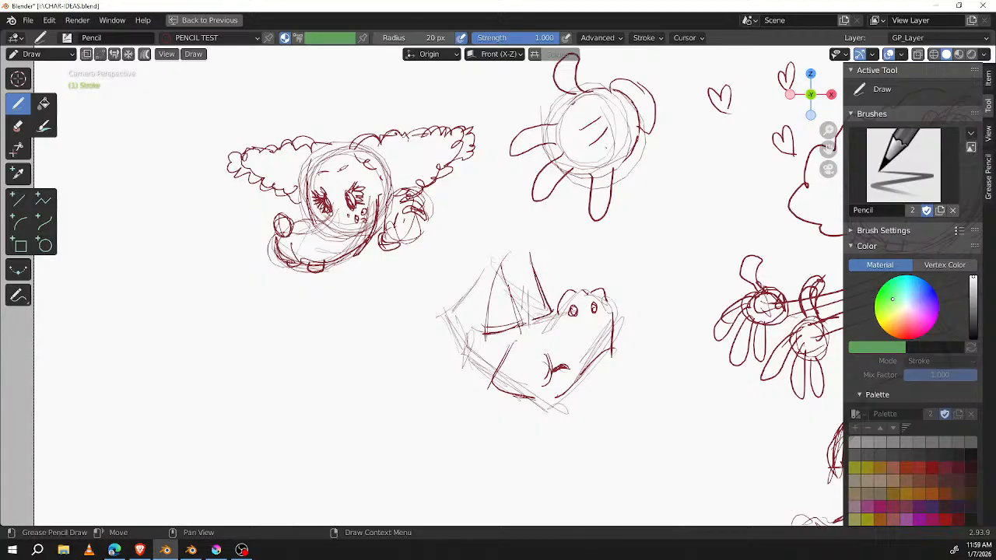
Step: Sketch the domed top and sloping back of the creature's head around its tall eyes
mouse_move(531, 253)
mouse_down()
mouse_move(516, 278)
mouse_move(490, 239)
mouse_up()
mouse_move(488, 246)
mouse_down()
mouse_move(482, 288)
mouse_move(453, 306)
mouse_up()
drag(496, 238, 487, 249)
drag(480, 260, 459, 328)
mouse_move(471, 275)
mouse_down()
mouse_move(453, 340)
mouse_move(434, 359)
mouse_up()
Step: Try a long drooping ear and two curved horns on the angular creature's head
mouse_move(455, 305)
mouse_down()
mouse_move(464, 433)
mouse_move(483, 336)
mouse_move(477, 476)
mouse_up()
drag(463, 333, 498, 441)
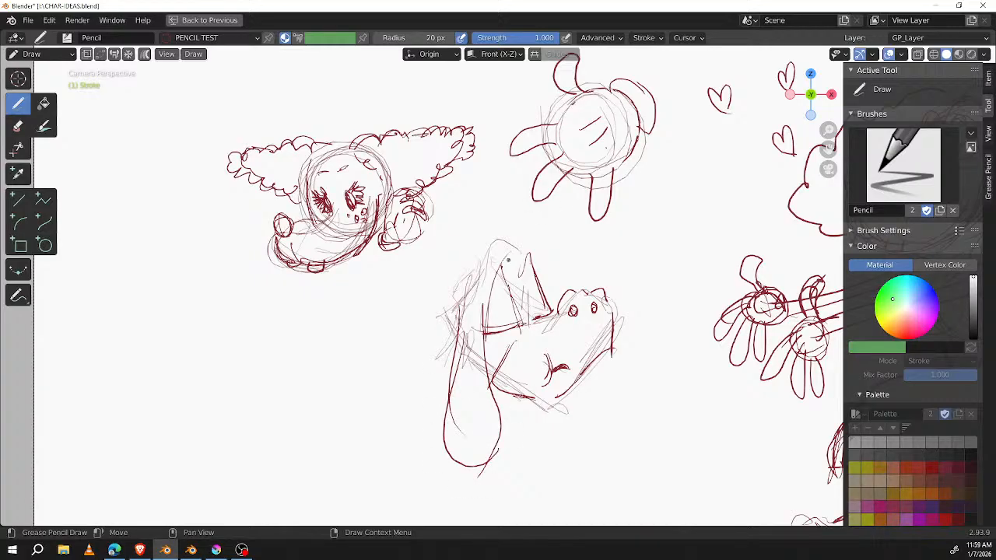
mouse_move(463, 218)
mouse_down()
mouse_move(442, 247)
mouse_move(483, 265)
mouse_up()
mouse_move(542, 215)
mouse_down()
mouse_move(534, 255)
mouse_move(561, 262)
mouse_move(545, 277)
mouse_up()
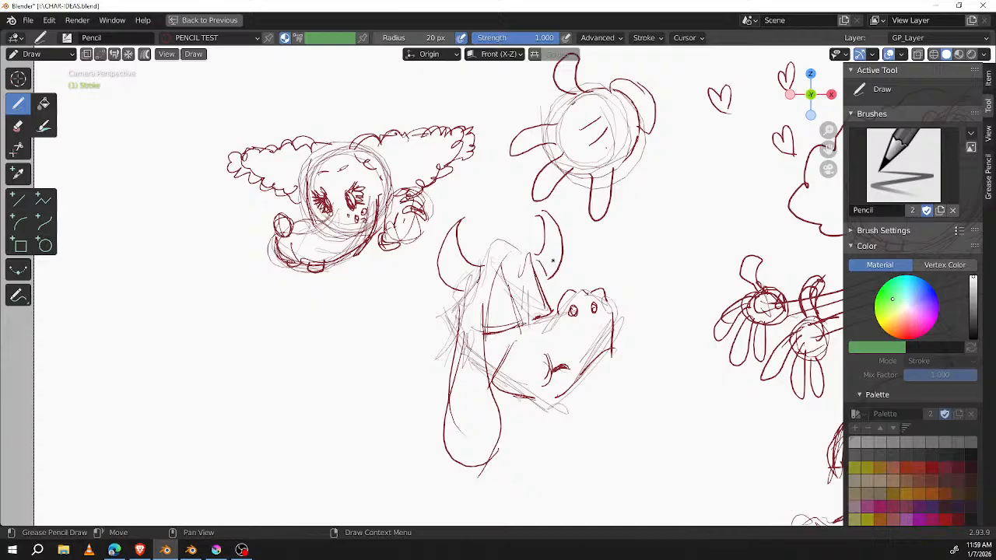
Step: Erase the creature's drooping ear and curved horns, and redraw its head, brow and jaw contours with darker strokes
mouse_move(489, 434)
ctrl+mouse_down()
mouse_move(486, 470)
mouse_move(489, 417)
mouse_move(438, 453)
mouse_move(434, 351)
mouse_move(456, 460)
mouse_move(444, 417)
mouse_move(458, 400)
ctrl+mouse_up()
mouse_move(459, 338)
mouse_down()
mouse_move(448, 359)
mouse_move(484, 387)
mouse_up()
mouse_move(465, 366)
mouse_down()
mouse_move(485, 385)
mouse_move(588, 398)
mouse_move(617, 300)
mouse_up()
mouse_move(548, 211)
ctrl+mouse_down()
mouse_move(549, 249)
mouse_move(465, 273)
mouse_move(422, 267)
mouse_move(493, 229)
mouse_move(520, 250)
mouse_move(504, 229)
mouse_move(484, 250)
mouse_move(518, 244)
mouse_move(533, 254)
mouse_move(540, 283)
mouse_move(432, 347)
ctrl+mouse_up()
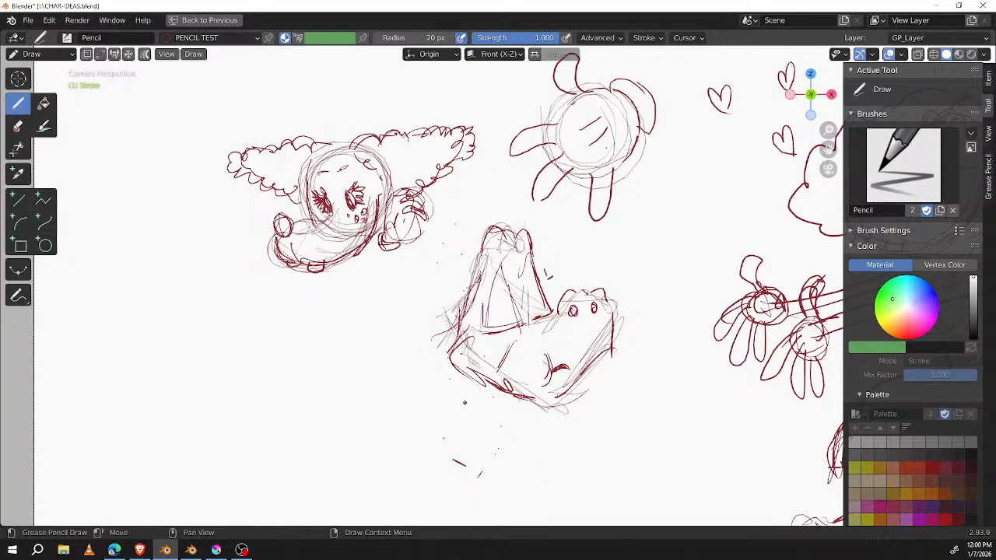
Step: Switch to the Blender 5.0 window with animation-challenge.blend and play back the figure moving along the slope
shift+middle_drag(464, 402, 405, 414)
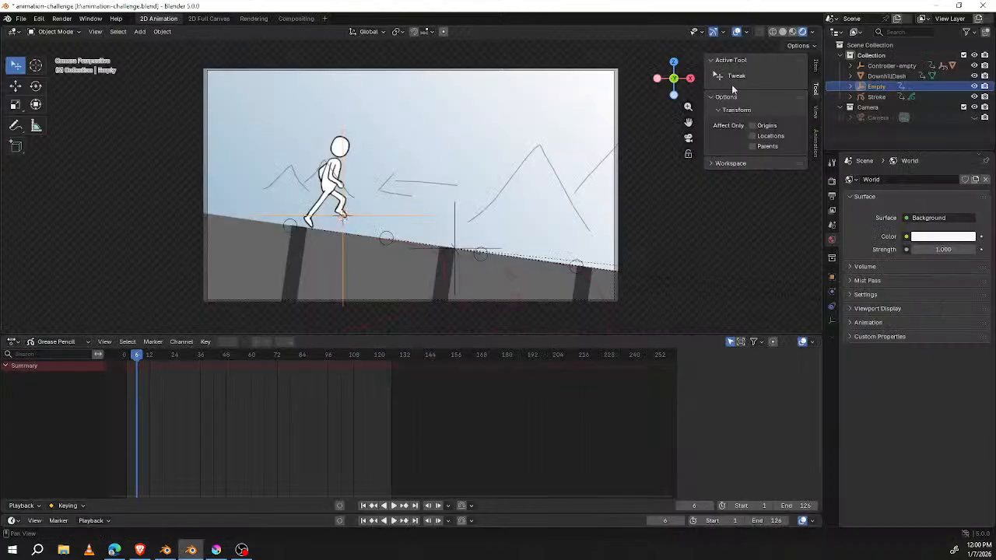
key(space)
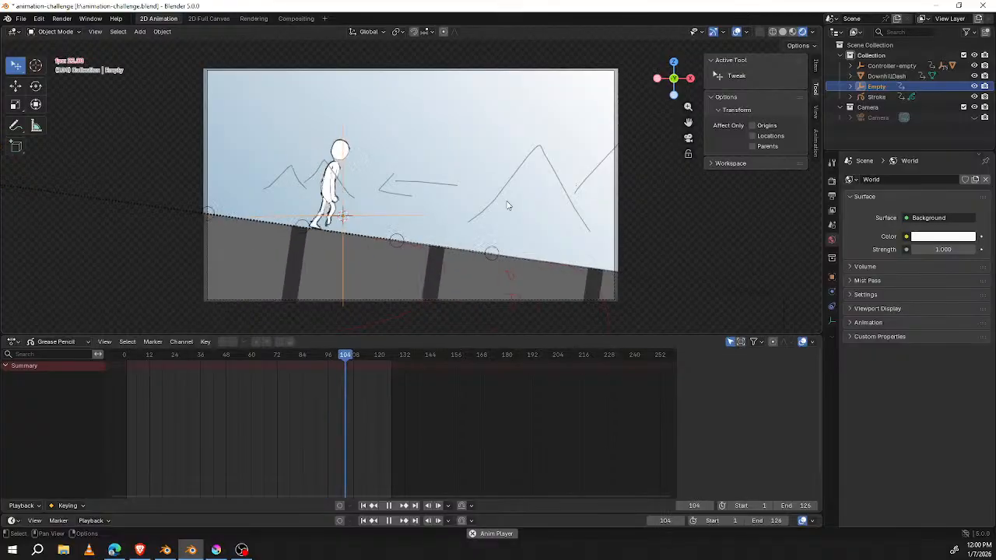
key(space)
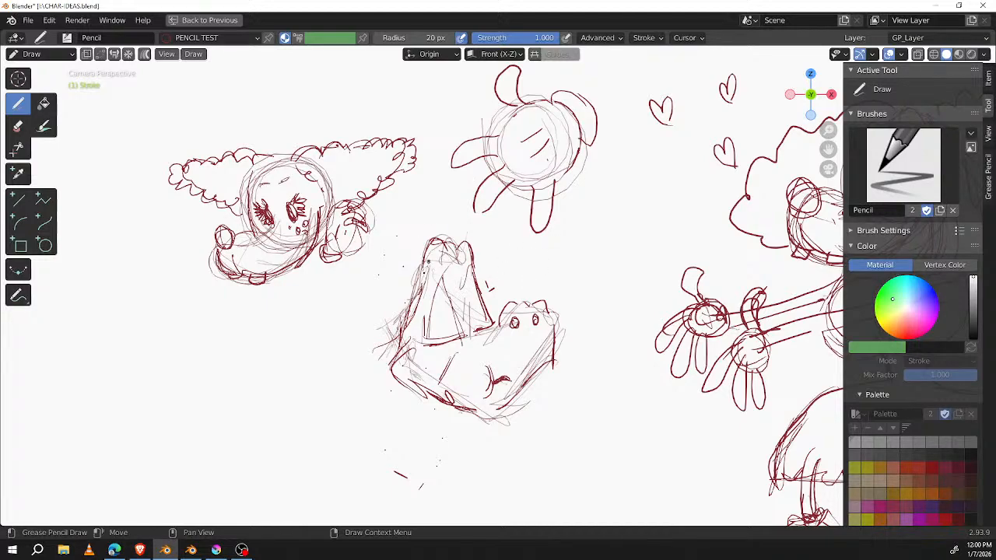
Step: Return to the CHAR-IDEAS.blend window and add antlers and a short side ear to the angular creature's head
mouse_move(415, 266)
mouse_down()
mouse_move(403, 290)
mouse_move(388, 257)
mouse_up()
shift+middle_drag(536, 299, 539, 343)
mouse_move(419, 319)
mouse_down()
mouse_move(389, 276)
mouse_move(372, 276)
mouse_move(385, 254)
mouse_move(415, 303)
mouse_move(426, 294)
mouse_up()
mouse_move(484, 306)
mouse_down()
mouse_move(516, 272)
mouse_move(509, 241)
mouse_move(488, 295)
mouse_up()
drag(504, 261, 472, 298)
mouse_move(519, 271)
mouse_down()
mouse_move(477, 313)
mouse_move(410, 335)
mouse_move(386, 376)
mouse_move(402, 384)
mouse_move(413, 341)
mouse_up()
drag(499, 312, 491, 347)
drag(523, 451, 532, 446)
Step: Sketch a curved collar and an angular body beneath the antlered creature's head
middle_drag(576, 369, 574, 238)
mouse_move(432, 329)
mouse_down()
mouse_move(461, 353)
mouse_move(495, 338)
mouse_up()
mouse_move(426, 339)
mouse_down()
mouse_move(483, 343)
mouse_move(453, 355)
mouse_move(457, 406)
mouse_up()
drag(492, 352, 526, 389)
mouse_move(461, 412)
mouse_down()
mouse_move(523, 383)
mouse_move(495, 425)
mouse_up()
drag(525, 387, 538, 400)
drag(500, 426, 537, 402)
drag(510, 364, 482, 333)
mouse_move(477, 361)
mouse_down()
mouse_move(463, 396)
mouse_move(490, 410)
mouse_up()
mouse_move(524, 384)
mouse_down()
mouse_move(498, 416)
mouse_move(507, 419)
mouse_up()
drag(542, 391, 531, 403)
Step: Sketch a large round sun in the empty space beside the curly-eared head, with long rays spreading around it
mouse_move(343, 296)
middle_down()
mouse_move(398, 281)
mouse_move(632, 313)
mouse_move(667, 330)
middle_up()
mouse_move(398, 233)
mouse_down()
mouse_move(503, 272)
mouse_move(460, 205)
mouse_move(407, 209)
mouse_move(483, 333)
mouse_up()
drag(418, 198, 393, 76)
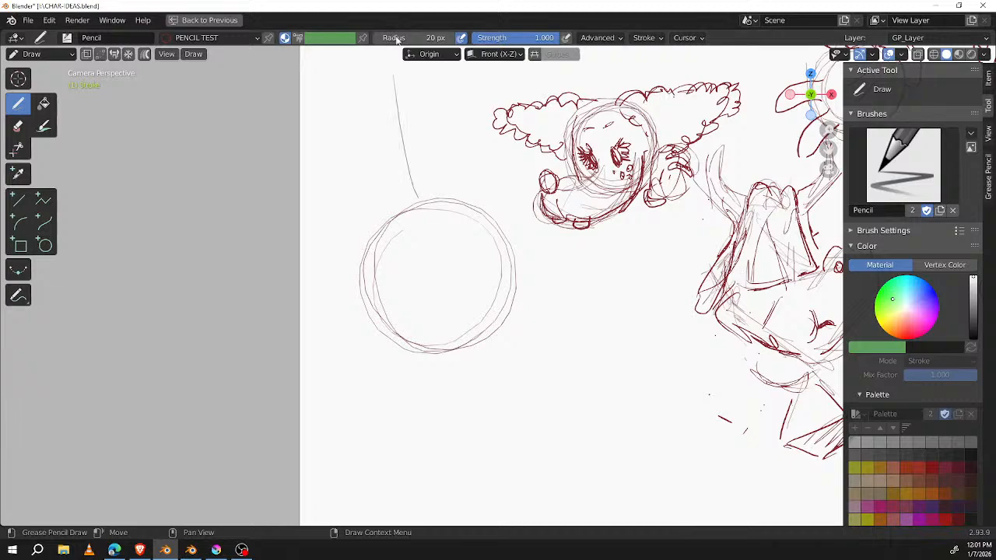
drag(580, 231, 516, 255)
drag(363, 293, 312, 314)
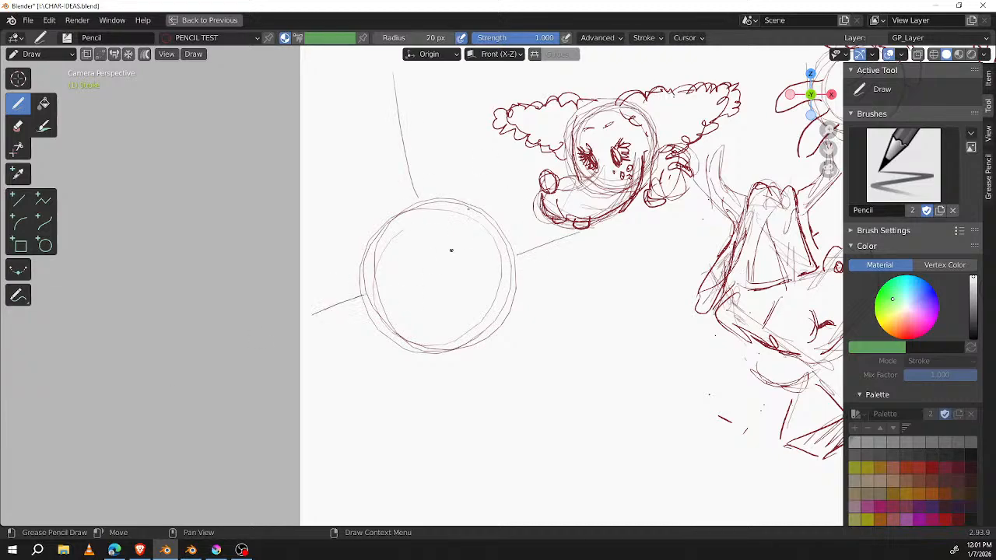
drag(459, 343, 477, 403)
drag(400, 340, 365, 410)
drag(512, 293, 608, 338)
drag(483, 218, 523, 120)
drag(379, 235, 354, 193)
Step: Draw two oval eyes with pupils and a wide smile inside the sun
drag(409, 249, 445, 240)
mouse_move(389, 292)
mouse_down()
mouse_move(483, 247)
mouse_move(480, 307)
mouse_move(456, 315)
mouse_up()
mouse_move(413, 254)
mouse_down()
mouse_move(411, 268)
mouse_move(452, 252)
mouse_up()
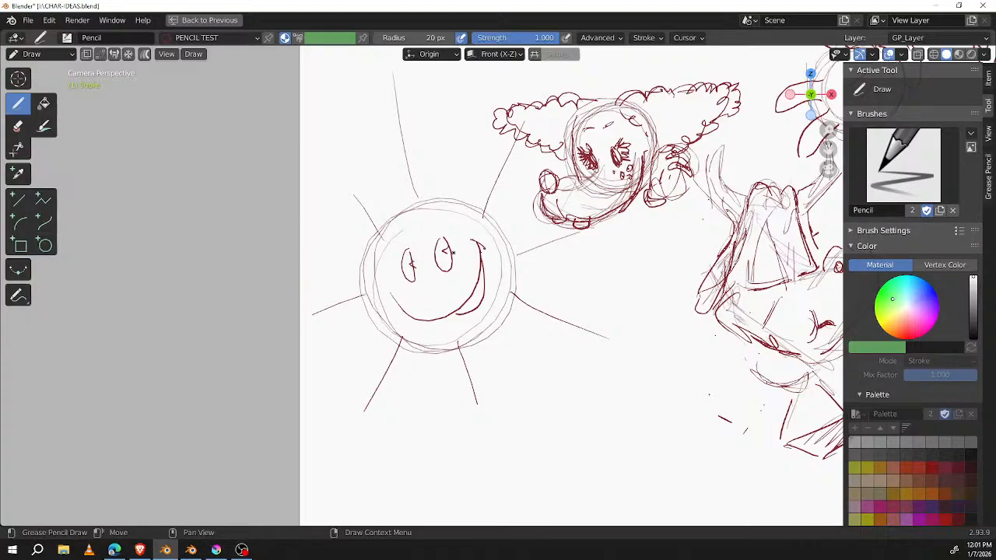
Step: Go to frame 2 and turn off onion skinning for GP_Layer
middle_drag(666, 326, 460, 283)
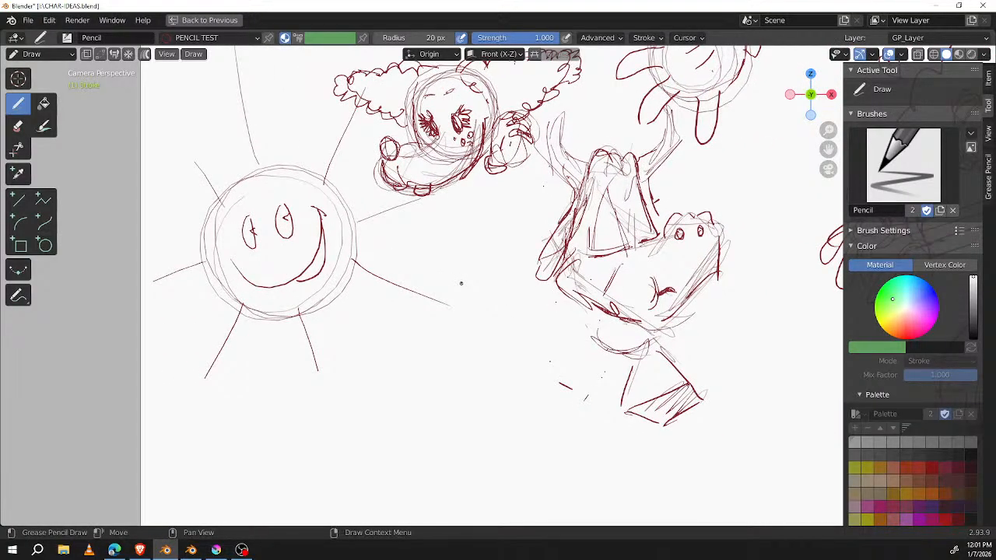
key(Right)
key(Right)
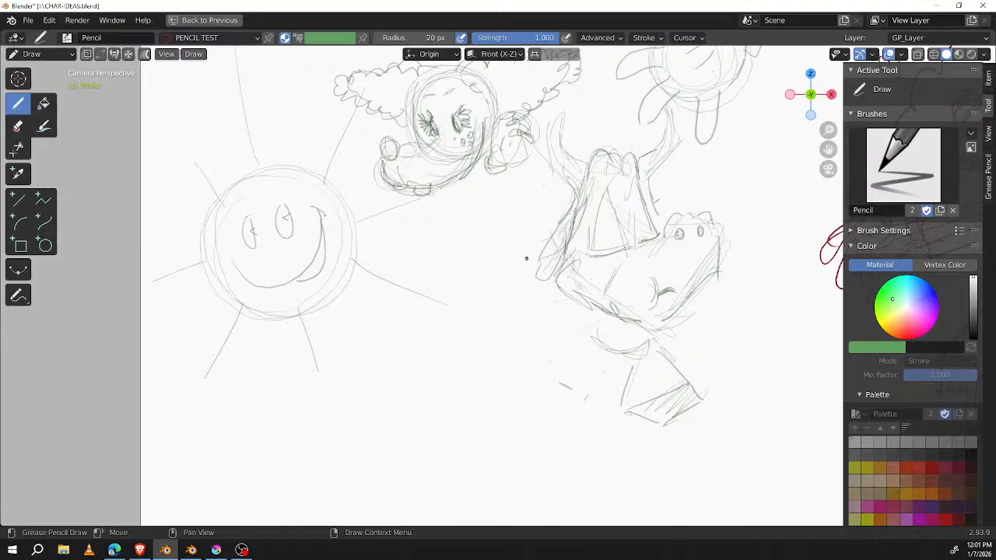
mouse_move(522, 284)
middle_down()
mouse_move(599, 280)
mouse_move(537, 342)
mouse_move(464, 298)
middle_up()
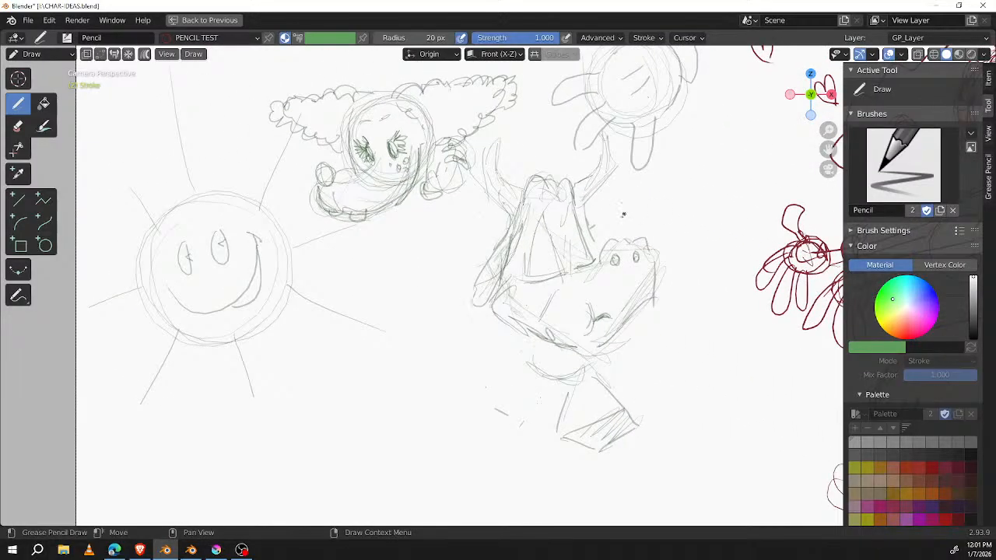
key(ctrl+space)
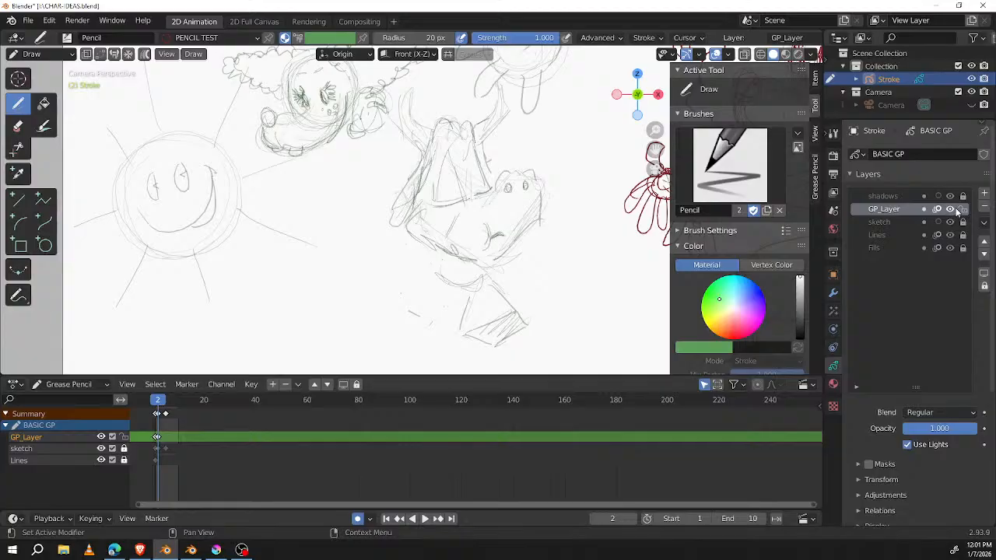
click(937, 208)
mouse_move(543, 275)
middle_down()
mouse_move(473, 280)
mouse_move(461, 327)
middle_up()
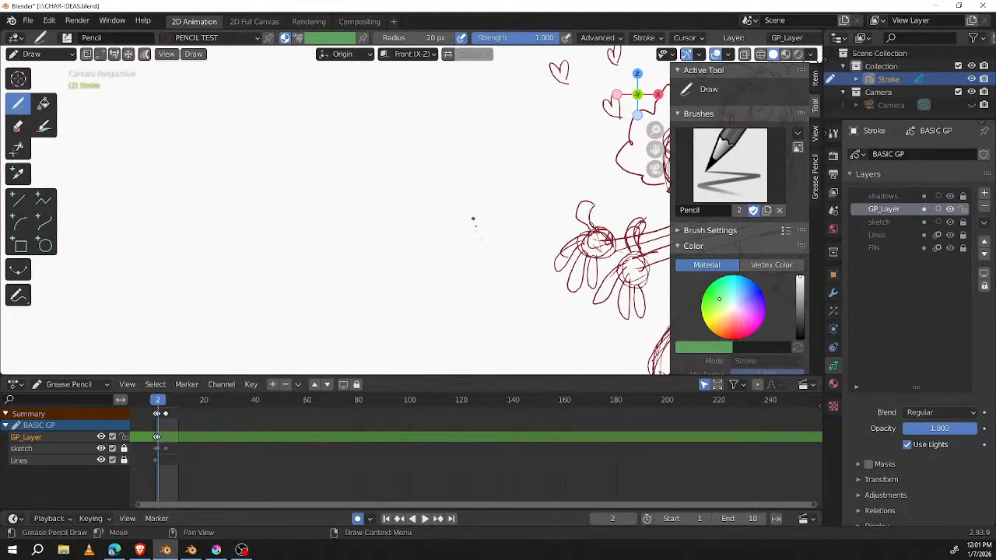
Step: Sketch a small round head on the blank area with a pointed fringe, curly hair, ear, eyes and smile
key(ctrl+space)
mouse_move(513, 235)
middle_down()
mouse_move(542, 247)
mouse_move(528, 233)
middle_up()
mouse_move(362, 192)
mouse_down()
mouse_move(335, 232)
mouse_move(354, 210)
mouse_move(328, 152)
mouse_move(354, 199)
mouse_move(280, 183)
mouse_move(299, 152)
mouse_move(277, 208)
mouse_move(337, 238)
mouse_move(361, 199)
mouse_move(355, 217)
mouse_up()
mouse_move(294, 160)
mouse_down()
mouse_move(316, 156)
mouse_move(302, 182)
mouse_move(241, 215)
mouse_move(266, 186)
mouse_move(243, 198)
mouse_up()
mouse_move(250, 167)
mouse_down()
mouse_move(254, 188)
mouse_move(274, 132)
mouse_move(333, 132)
mouse_up()
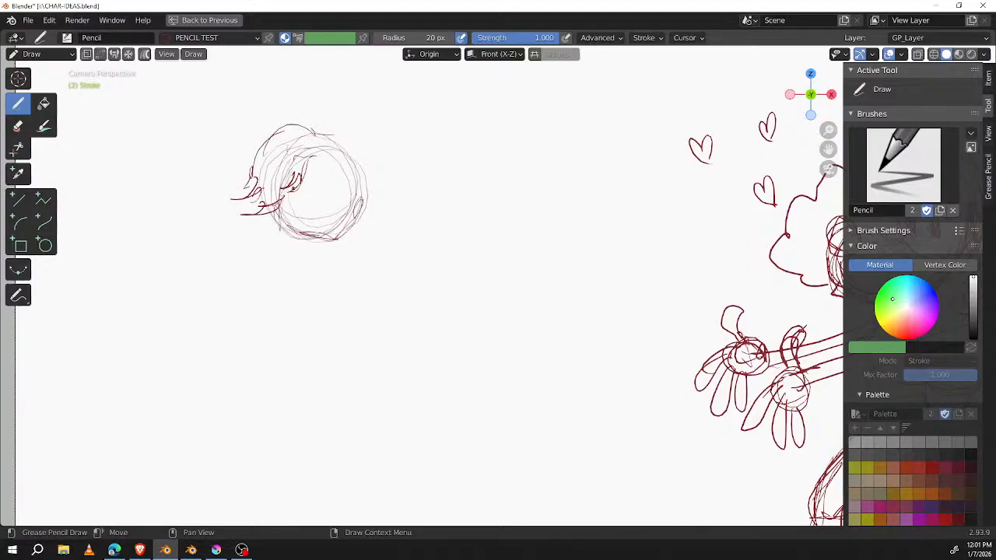
mouse_move(296, 192)
mouse_down()
mouse_move(326, 191)
mouse_move(321, 182)
mouse_move(317, 201)
mouse_up()
mouse_move(341, 188)
mouse_down()
mouse_move(310, 241)
mouse_move(358, 220)
mouse_move(370, 184)
mouse_move(330, 136)
mouse_move(339, 143)
mouse_move(347, 121)
mouse_move(366, 159)
mouse_up()
mouse_move(320, 121)
mouse_down()
mouse_move(275, 134)
mouse_move(224, 210)
mouse_move(293, 194)
mouse_move(316, 148)
mouse_up()
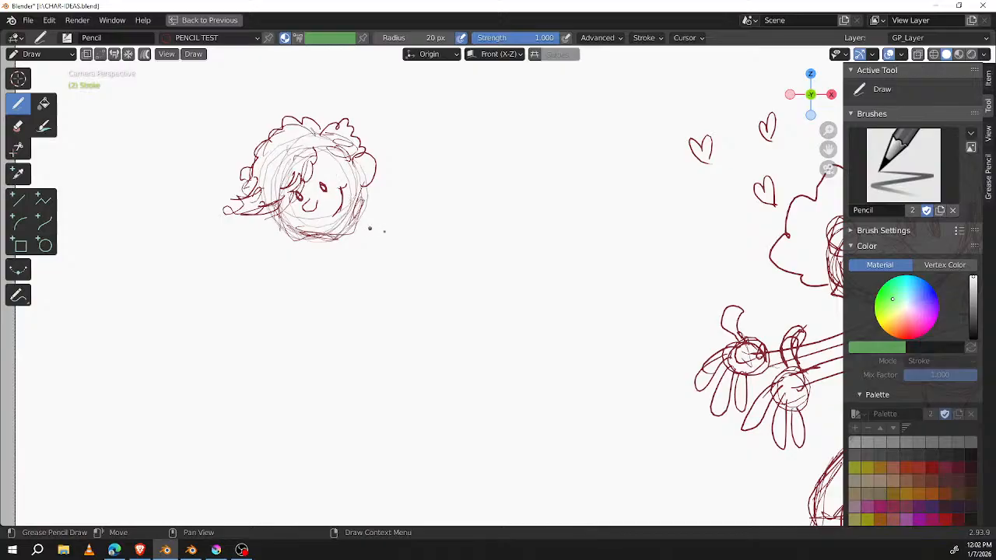
Step: Rough in a curved body sweeping up behind the curly-haired head, with a short line below the chin
mouse_move(400, 184)
mouse_down()
mouse_move(382, 210)
mouse_move(402, 190)
mouse_up()
mouse_move(320, 218)
mouse_down()
mouse_move(423, 231)
mouse_move(484, 176)
mouse_up()
mouse_move(378, 246)
mouse_down()
mouse_move(377, 196)
mouse_move(410, 160)
mouse_up()
drag(330, 232, 454, 128)
mouse_move(412, 176)
mouse_down()
mouse_move(461, 141)
mouse_move(412, 182)
mouse_up()
drag(432, 148, 397, 162)
mouse_move(460, 143)
mouse_down()
mouse_move(482, 166)
mouse_move(470, 205)
mouse_move(404, 255)
mouse_up()
drag(462, 191, 406, 244)
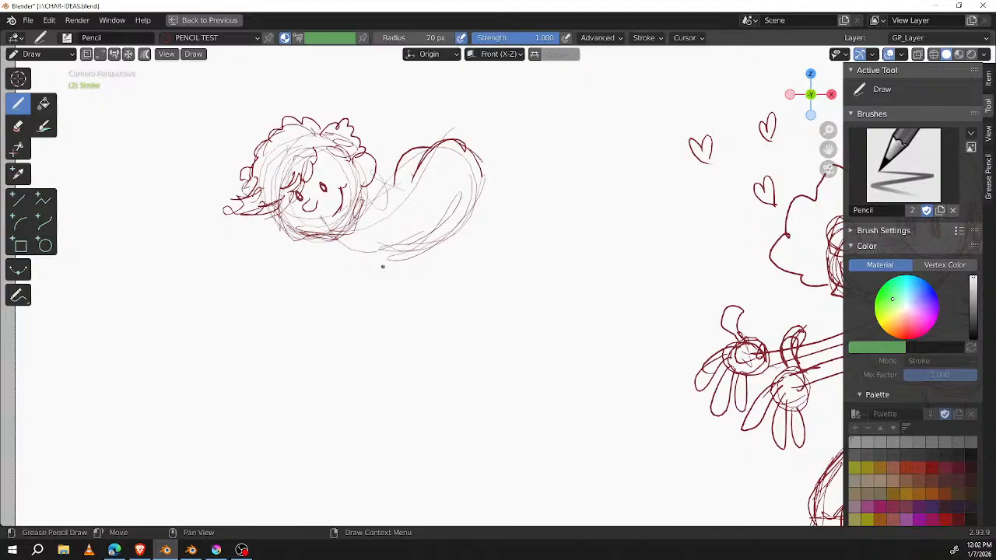
mouse_move(327, 239)
mouse_down()
mouse_move(335, 268)
mouse_move(341, 251)
mouse_up()
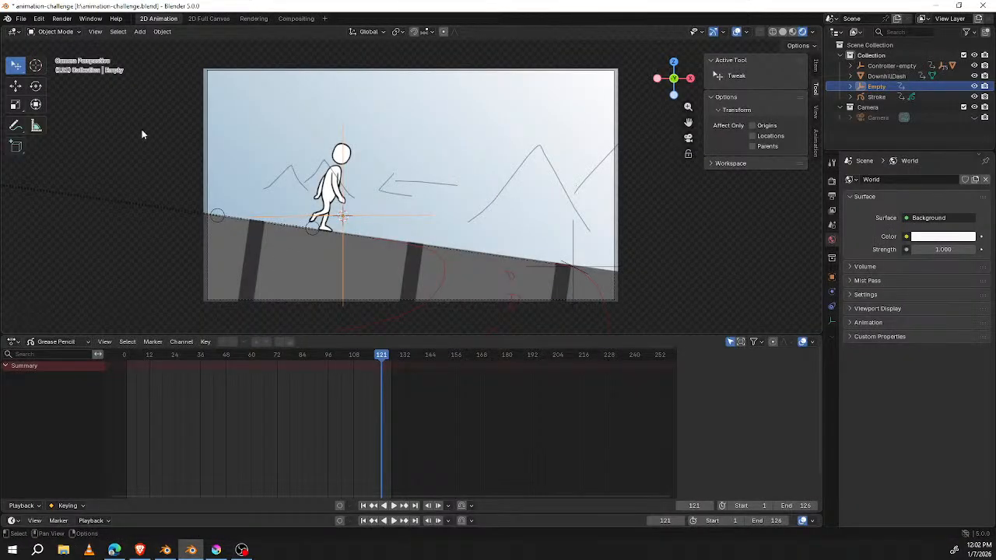
Step: Switch to the Blender 5.0 window with animation-challenge.blend and look through its recently opened files
click(21, 18)
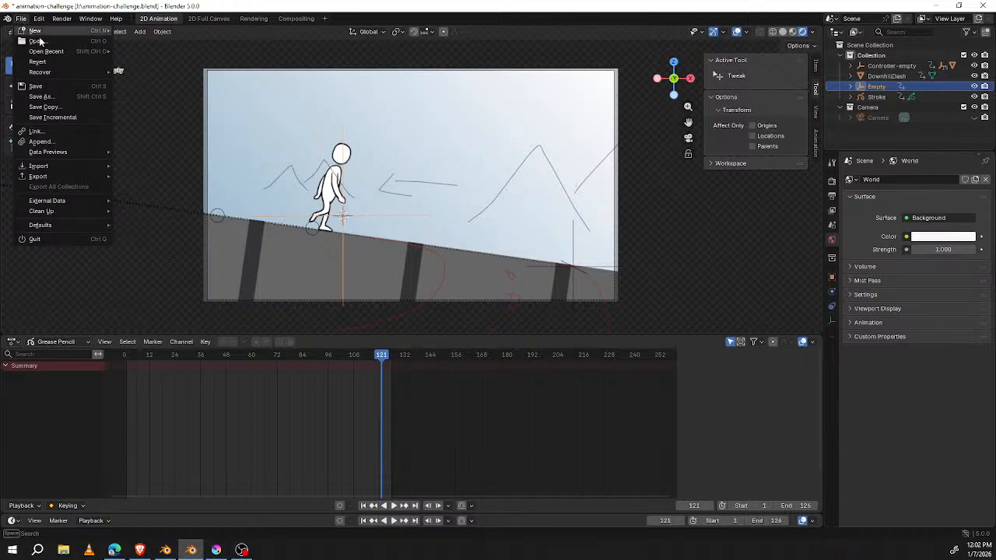
mouse_move(45, 53)
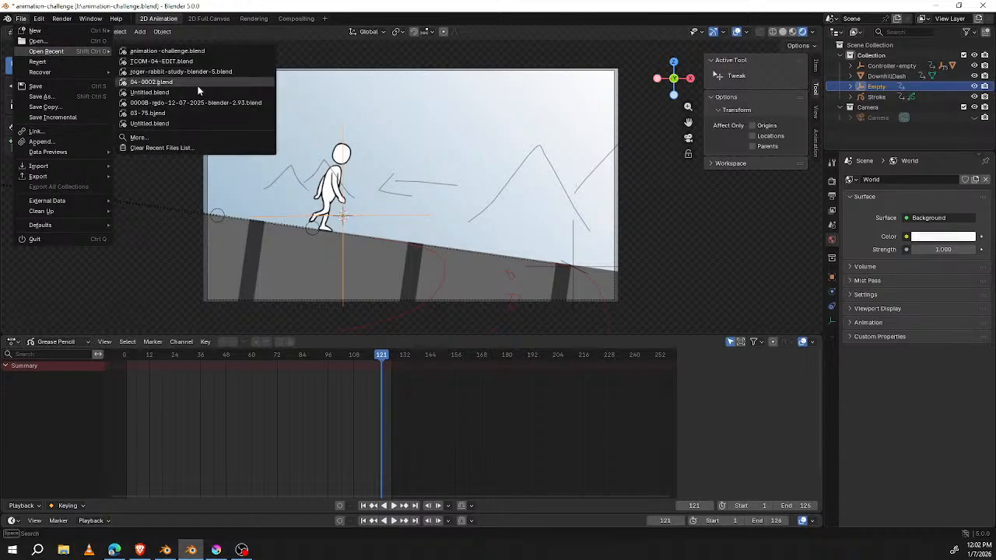
mouse_move(200, 90)
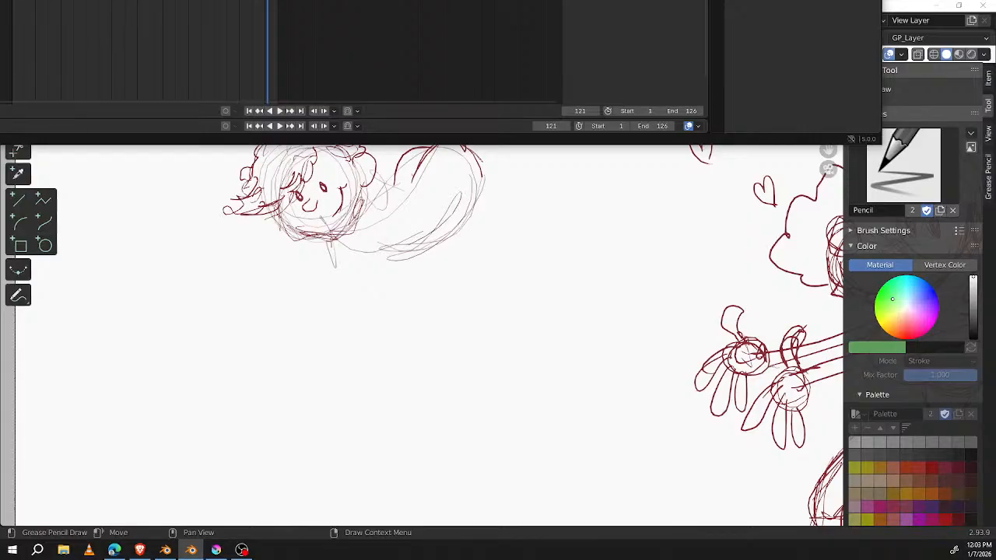
key(ctrl+o)
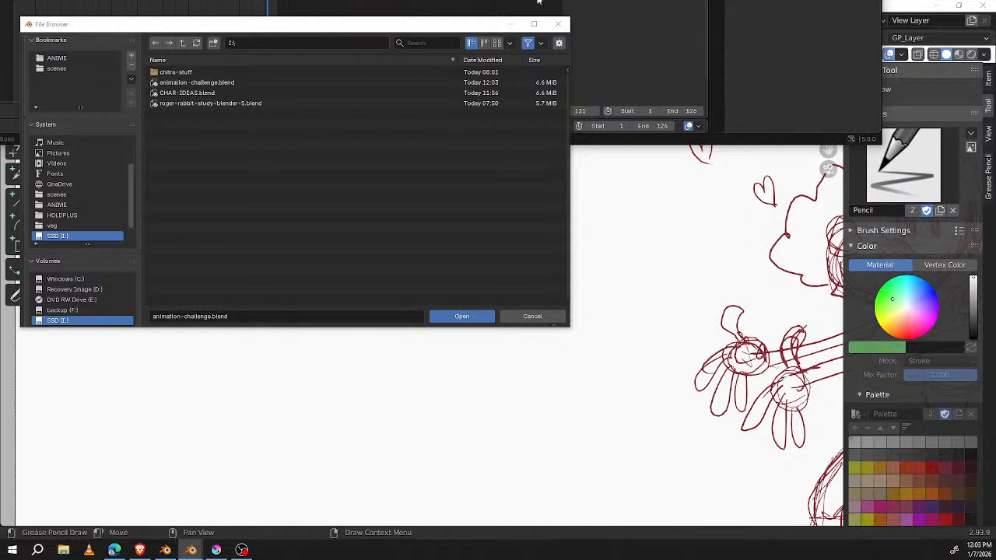
drag(498, 25, 427, 0)
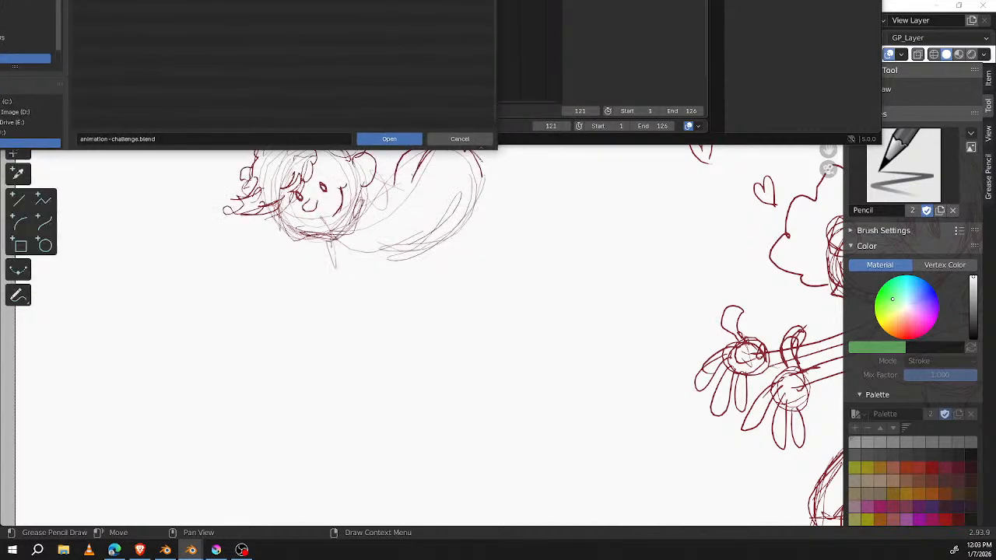
key(Escape)
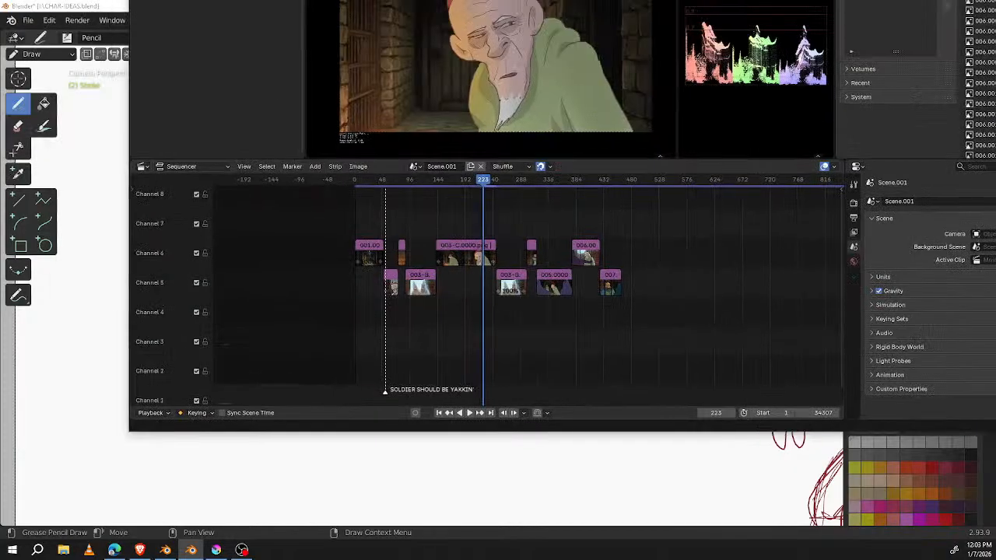
Step: Open TCOM-04-EDIT.blend in the maximized Blender 5.0 window and play its video sequence from frame 19
drag(496, 0, 433, 29)
double_click(433, 28)
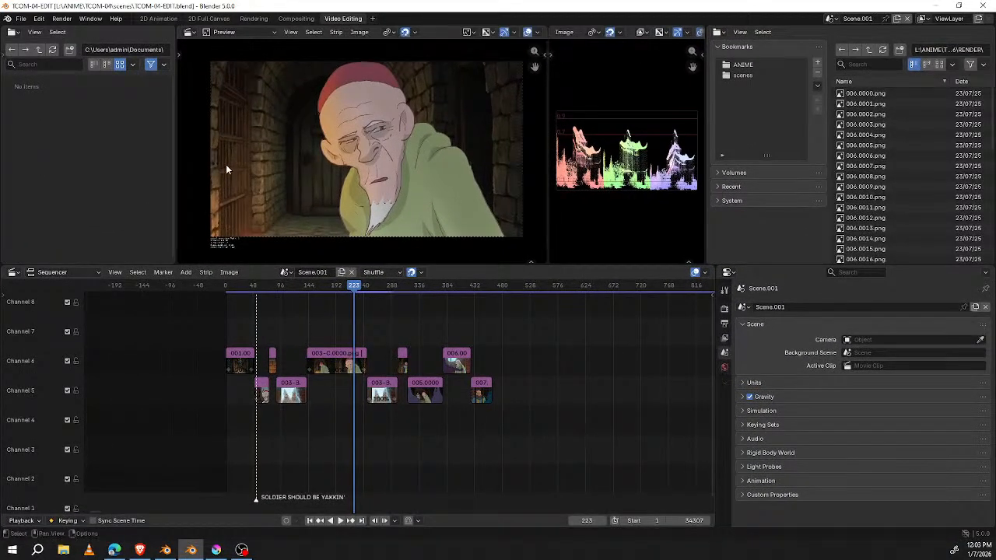
click(237, 289)
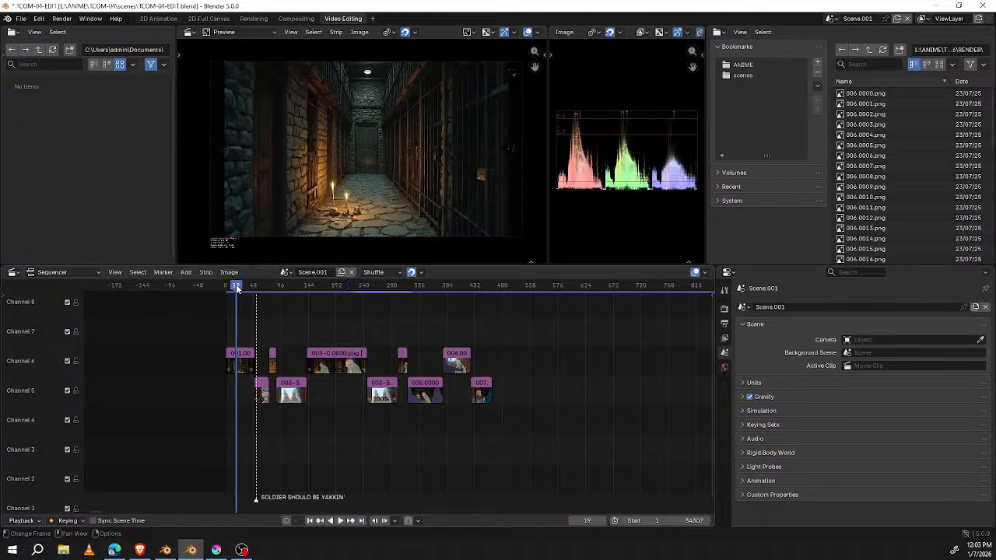
key(space)
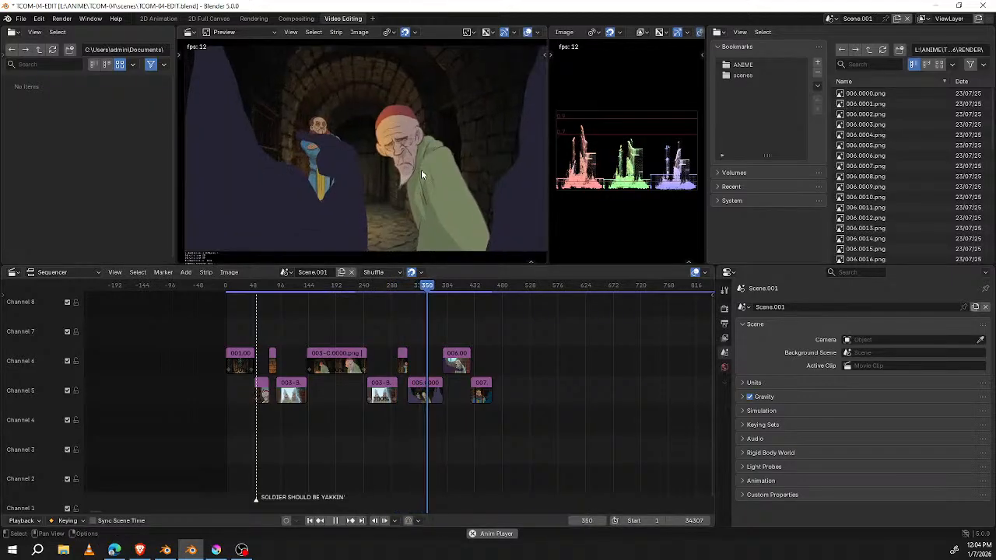
key(space)
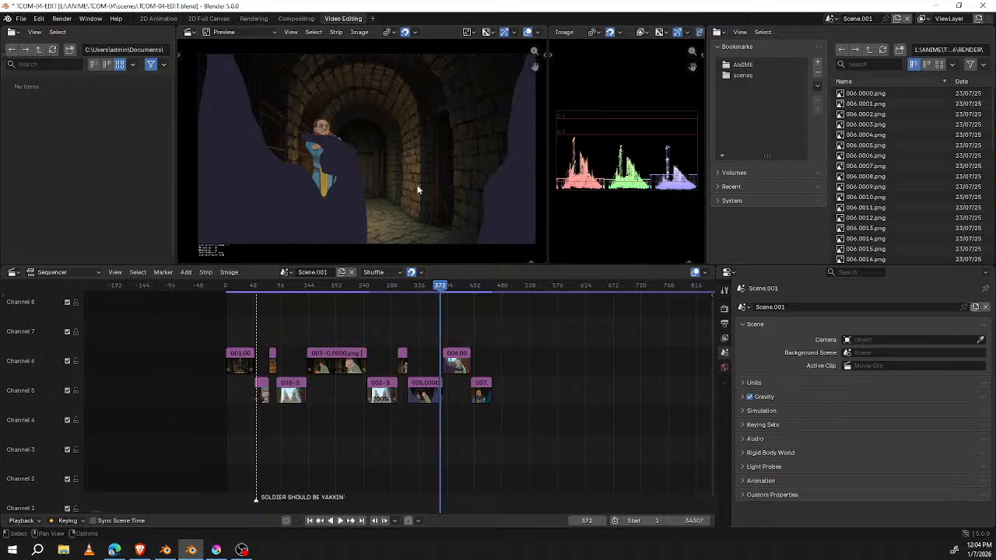
Step: Reopen the recent file animation-challenge.blend without saving TCOM-04-EDIT.blend, and show the viewport in rendered shading
click(22, 19)
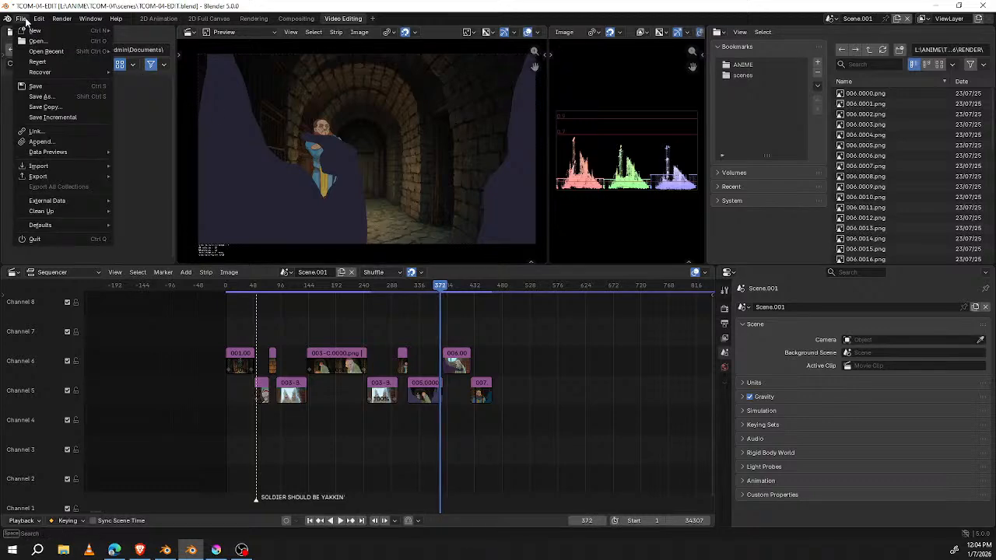
mouse_move(47, 52)
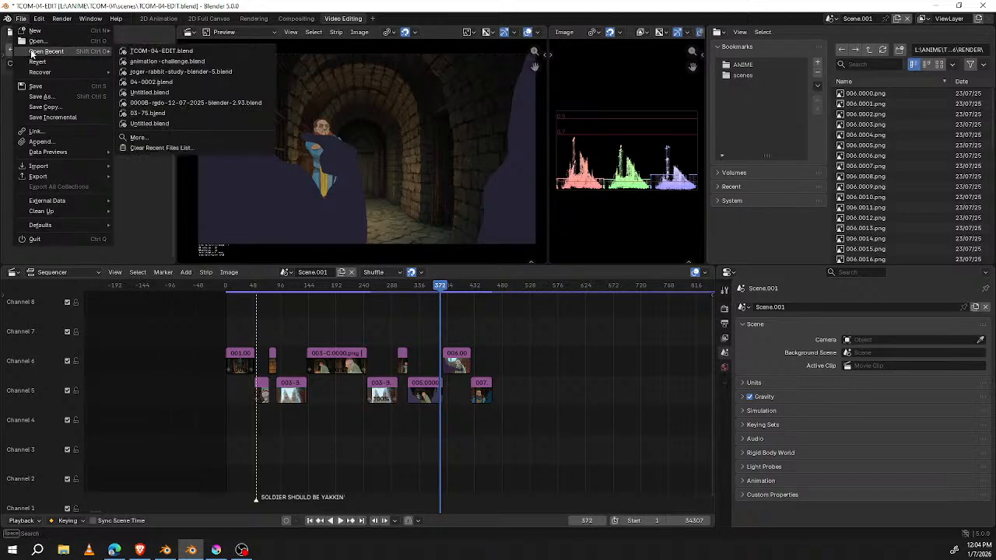
click(157, 62)
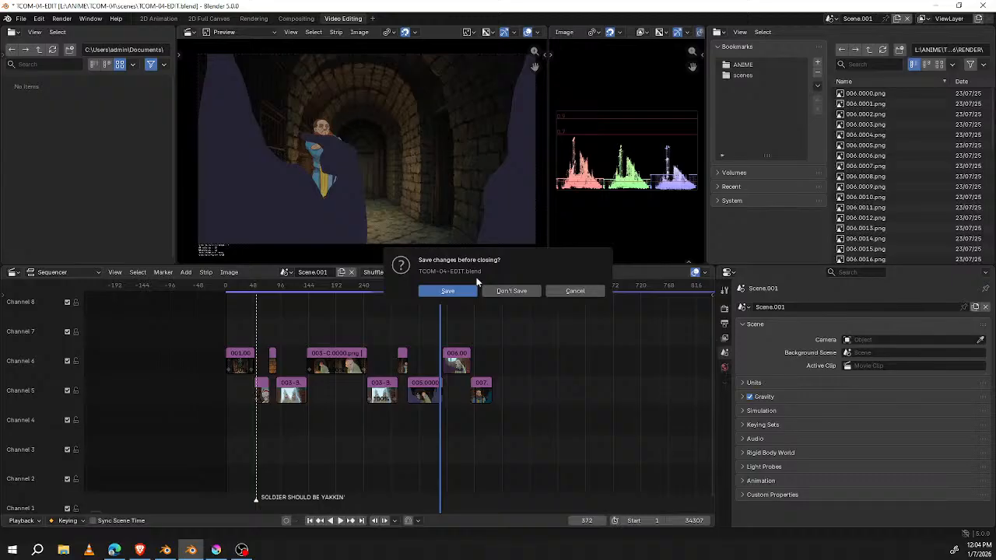
click(491, 293)
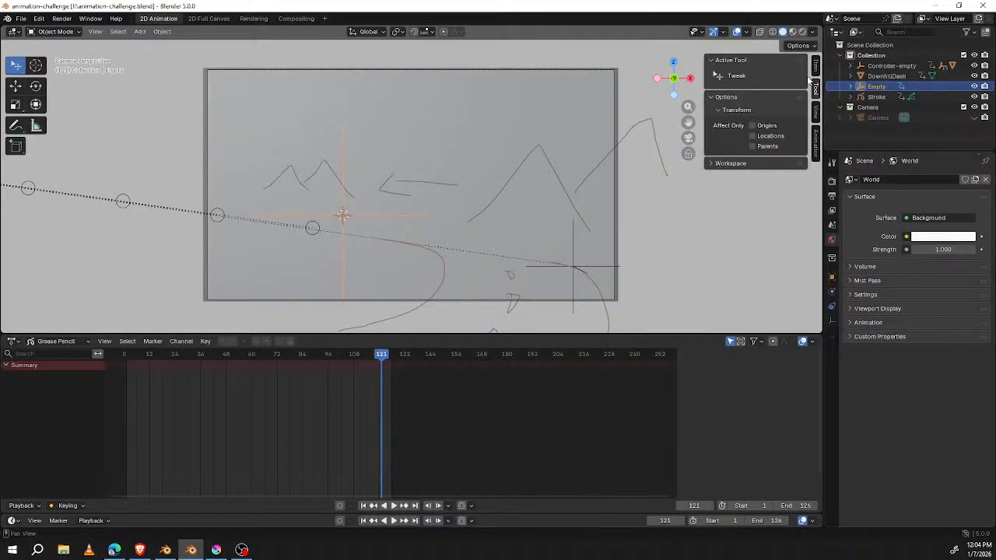
click(802, 31)
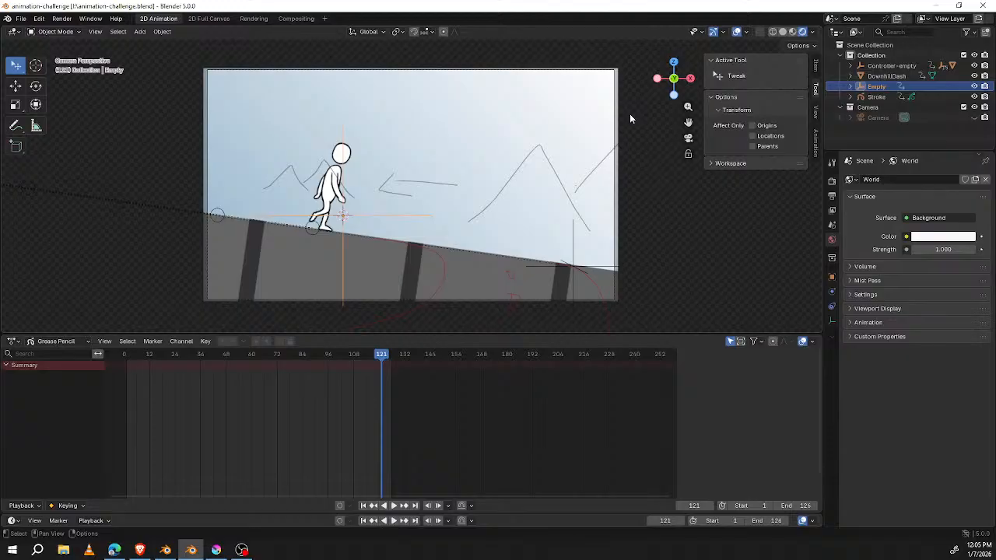
double_click(688, 13)
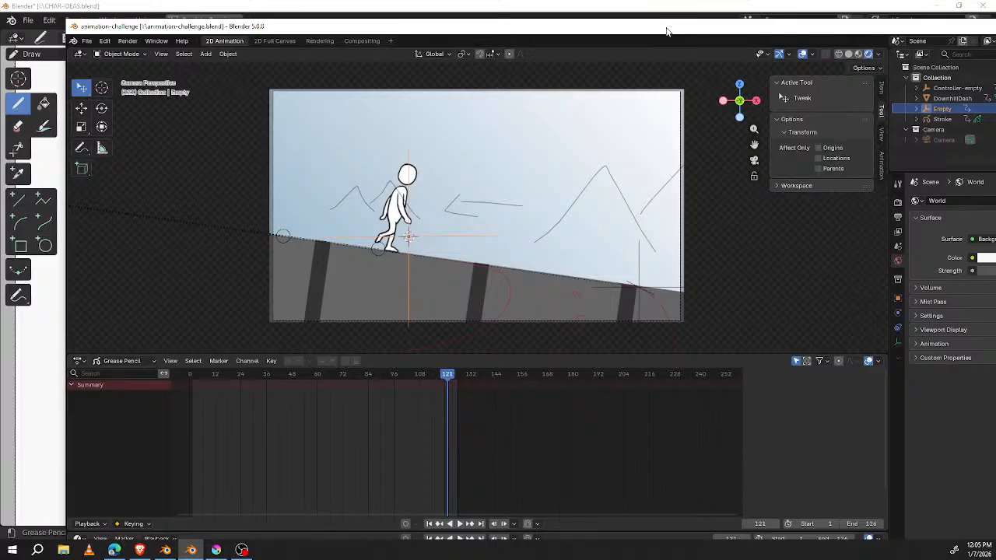
double_click(666, 28)
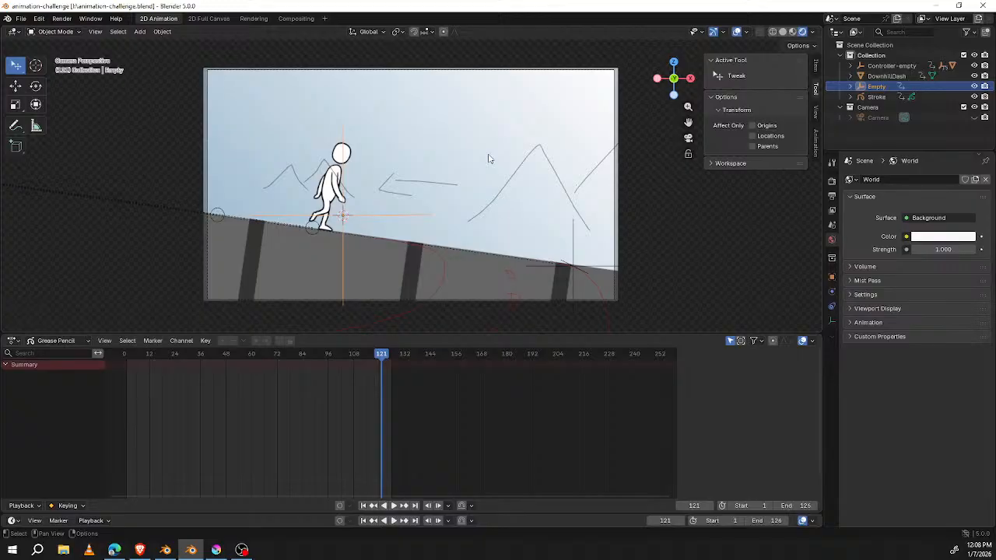
Step: Return the downhill run animation to frame 1 and look closer at its keyed range in the timeline
click(127, 354)
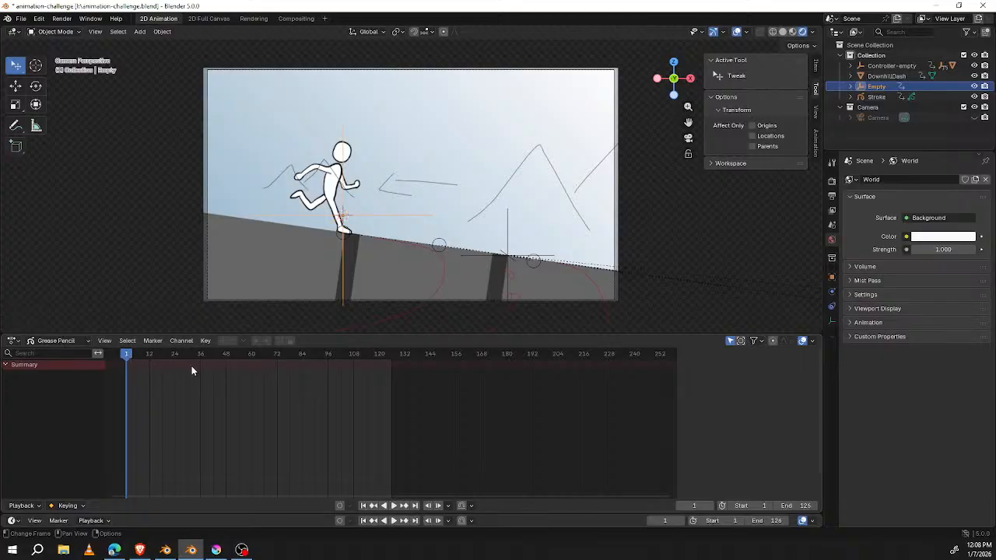
middle_drag(223, 375, 345, 389)
scroll(343, 384, up, 2)
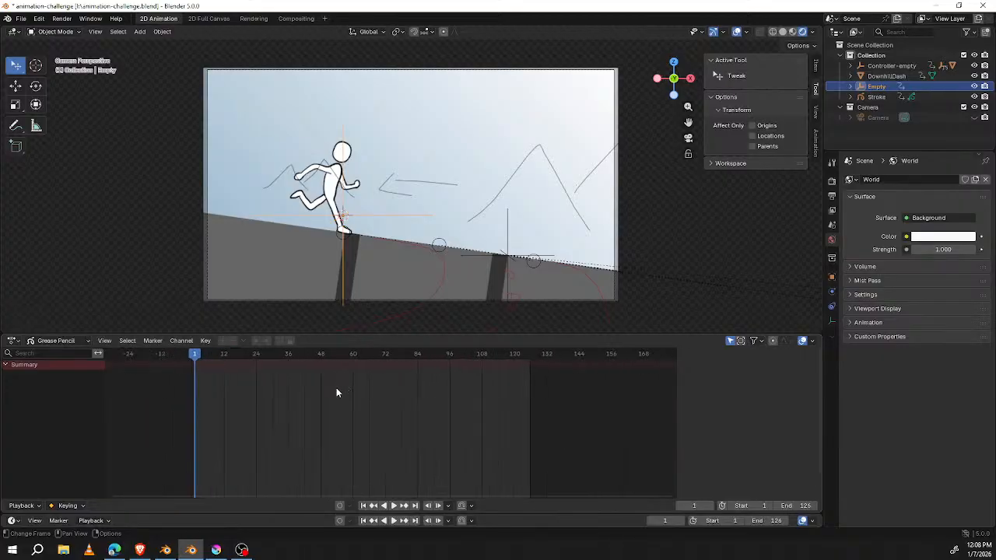
Step: Switch to the CHAR-IDEAS.blend window and sketch the flying character's bent legs at the rear end of its curved body
click(166, 550)
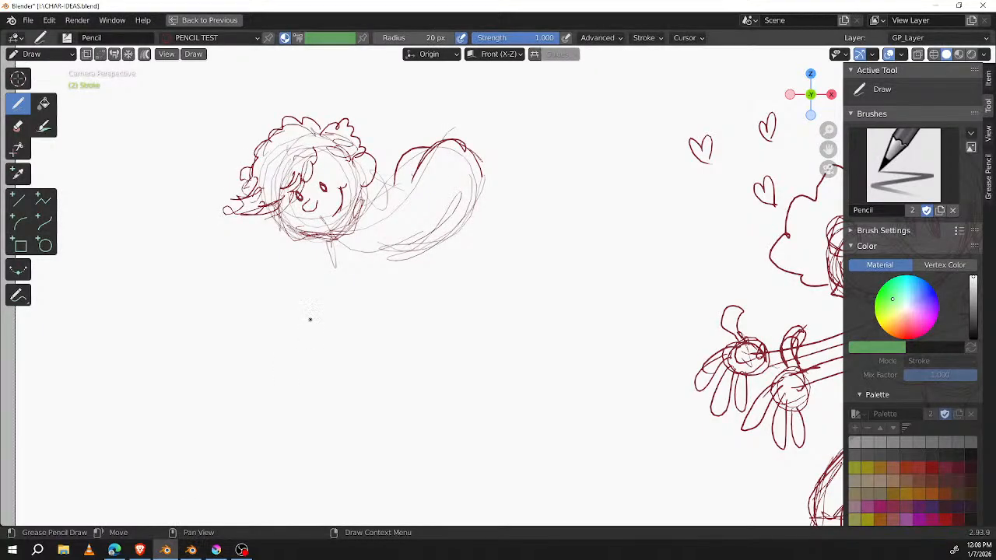
drag(464, 142, 484, 167)
mouse_move(471, 216)
mouse_down()
mouse_move(491, 230)
mouse_move(518, 222)
mouse_up()
mouse_move(482, 161)
mouse_down()
mouse_move(500, 219)
mouse_move(515, 191)
mouse_up()
drag(517, 233, 515, 190)
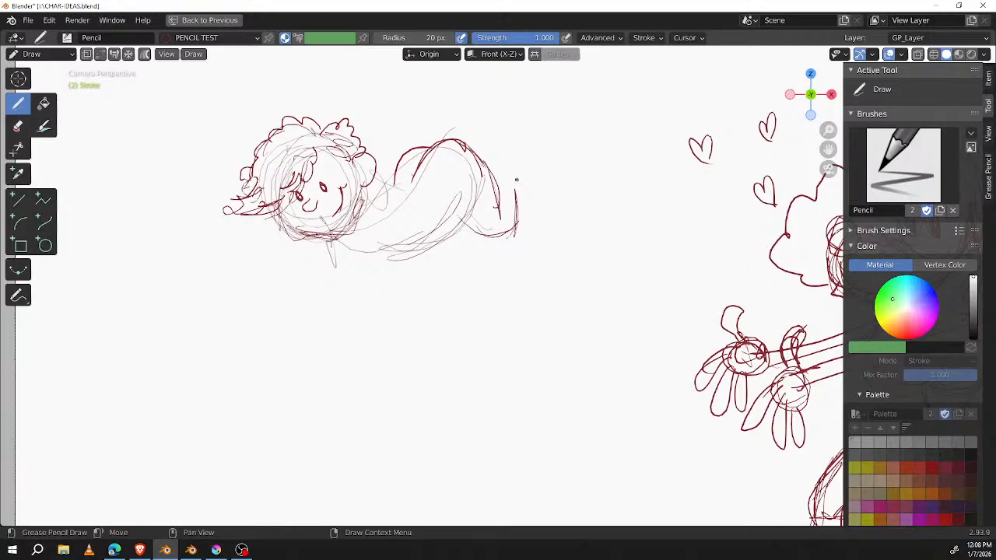
drag(438, 247, 458, 245)
mouse_move(497, 163)
mouse_down()
mouse_move(522, 157)
mouse_move(528, 199)
mouse_up()
drag(492, 168, 510, 154)
Step: Sketch the character's arm and two small hands below the chin, and darken the belly curve
drag(367, 228, 373, 268)
mouse_move(383, 203)
mouse_down()
mouse_move(370, 265)
mouse_move(412, 256)
mouse_move(388, 239)
mouse_move(338, 254)
mouse_move(322, 247)
mouse_move(318, 277)
mouse_move(352, 282)
mouse_move(378, 270)
mouse_move(420, 231)
mouse_move(412, 261)
mouse_up()
mouse_move(387, 227)
mouse_down()
mouse_move(373, 254)
mouse_move(384, 238)
mouse_up()
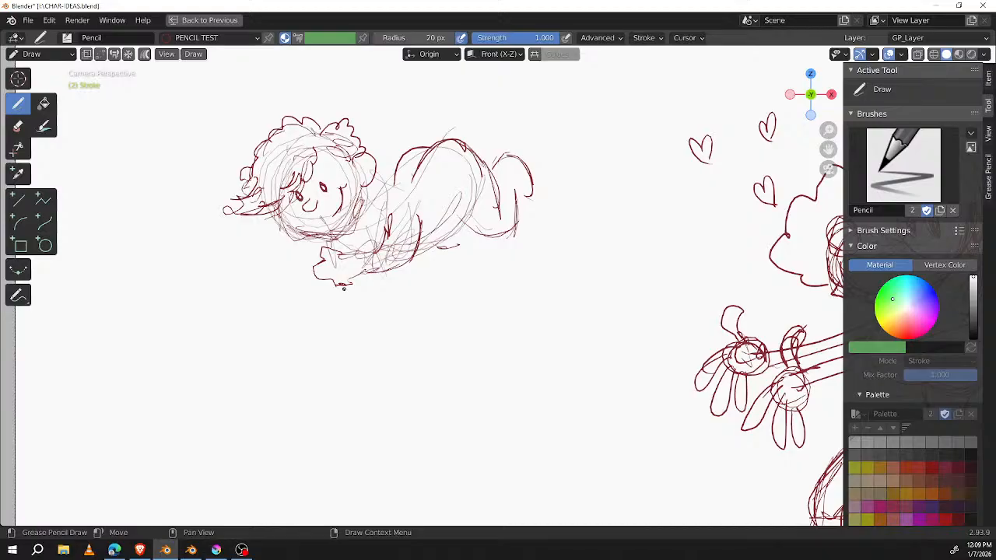
mouse_move(333, 286)
mouse_down()
mouse_move(360, 303)
mouse_move(371, 279)
mouse_up()
drag(367, 278, 374, 278)
mouse_move(470, 201)
mouse_down()
mouse_move(430, 243)
mouse_move(441, 245)
mouse_up()
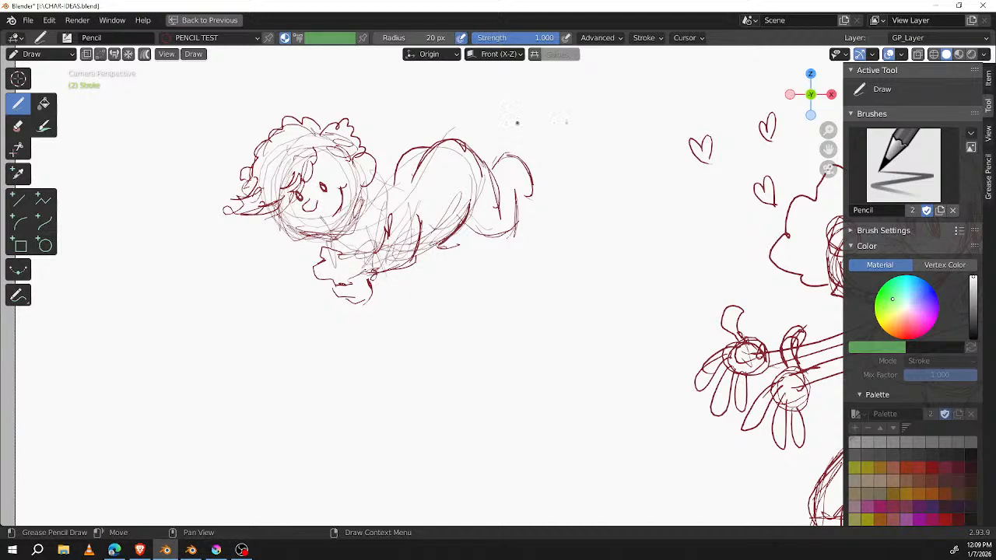
Step: Draw a pair of small feathered wings rising behind the head, and lightly contour the character's rump
mouse_move(382, 191)
mouse_down()
mouse_move(410, 112)
mouse_move(413, 149)
mouse_move(389, 182)
mouse_up()
mouse_move(376, 137)
mouse_down()
mouse_move(359, 131)
mouse_move(372, 143)
mouse_up()
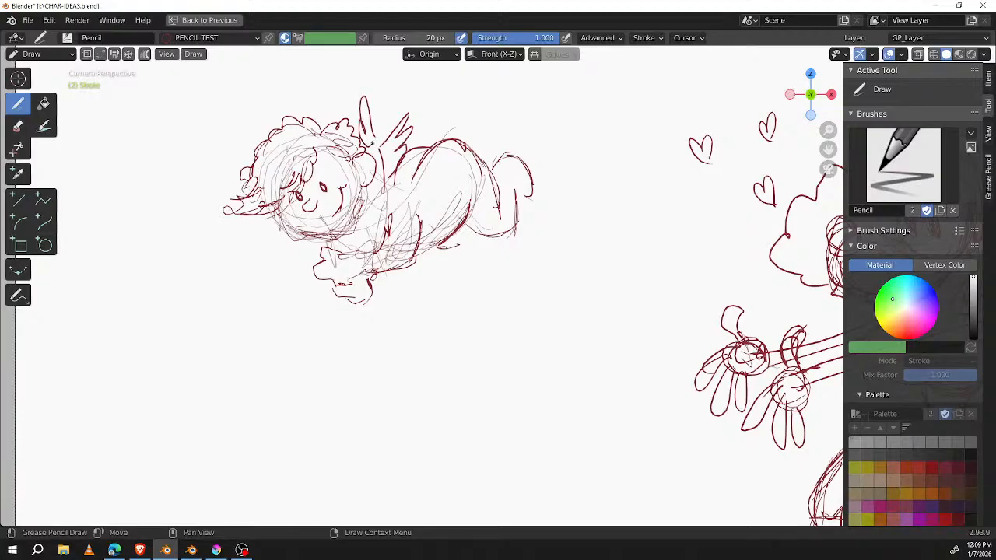
mouse_move(526, 246)
middle_down()
mouse_move(609, 256)
mouse_move(599, 268)
middle_up()
drag(492, 191, 566, 188)
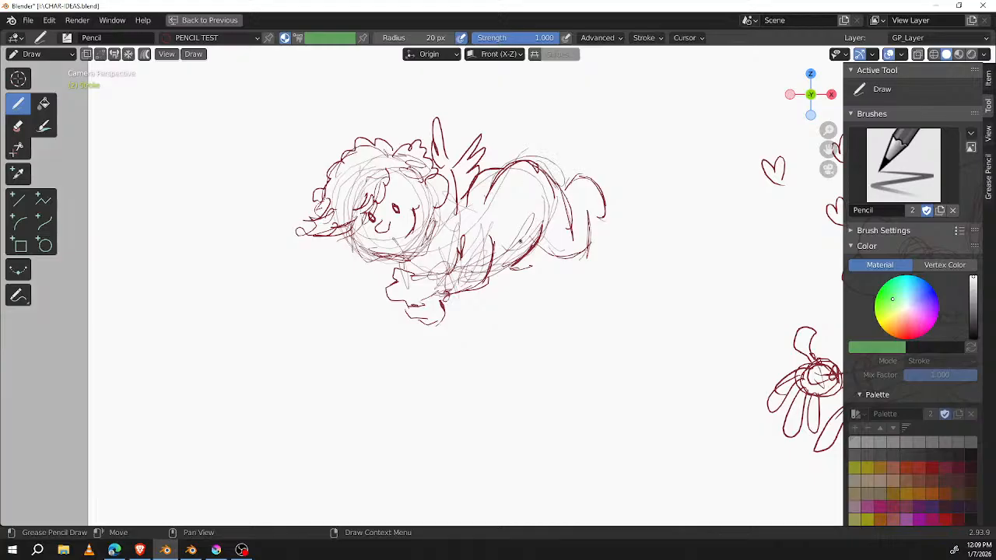
Step: Draw a large curved bow held in the character's hands, with a straight string between its two tips
mouse_move(387, 280)
mouse_down()
mouse_move(263, 242)
mouse_move(369, 274)
mouse_up()
drag(442, 320, 456, 345)
mouse_move(439, 325)
mouse_down()
mouse_move(458, 356)
mouse_move(458, 400)
mouse_up()
drag(291, 239, 453, 389)
drag(442, 310, 466, 344)
drag(473, 400, 440, 319)
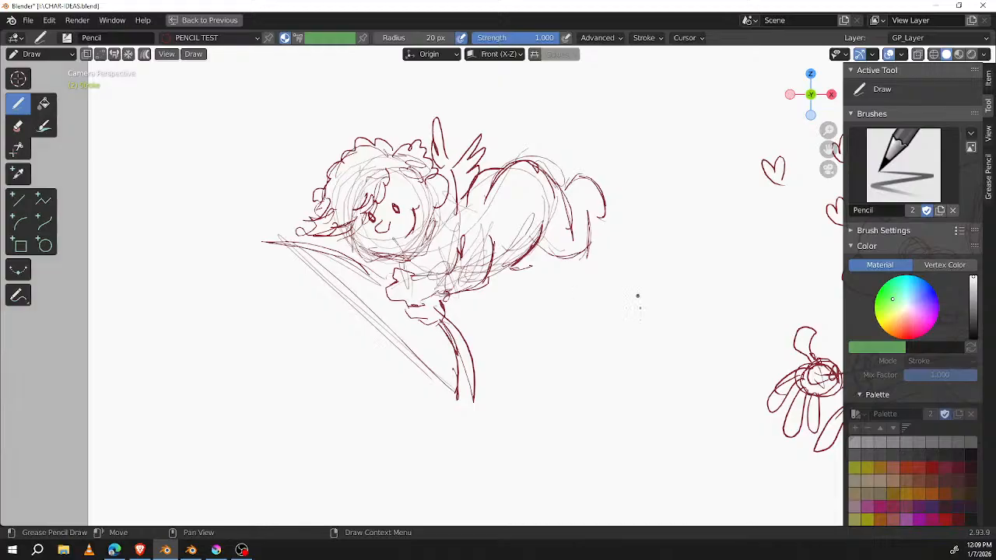
shift+middle_drag(677, 306, 540, 327)
drag(411, 101, 394, 160)
drag(388, 144, 401, 156)
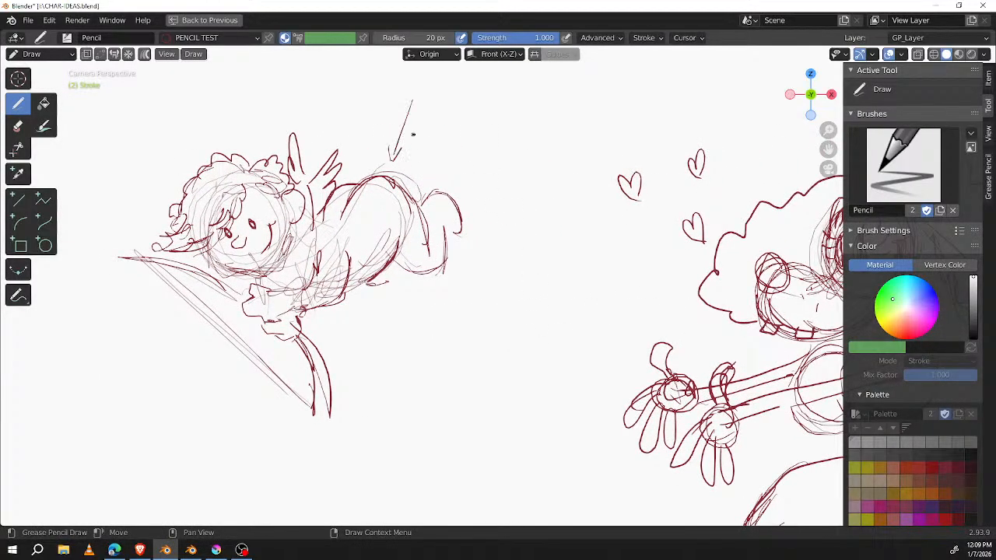
key(ctrl+z)
key(ctrl+z)
Step: Darken the bowstring and draw an arrow shaft through the hands, ending in a feathered tail
drag(170, 262, 311, 401)
drag(177, 266, 314, 397)
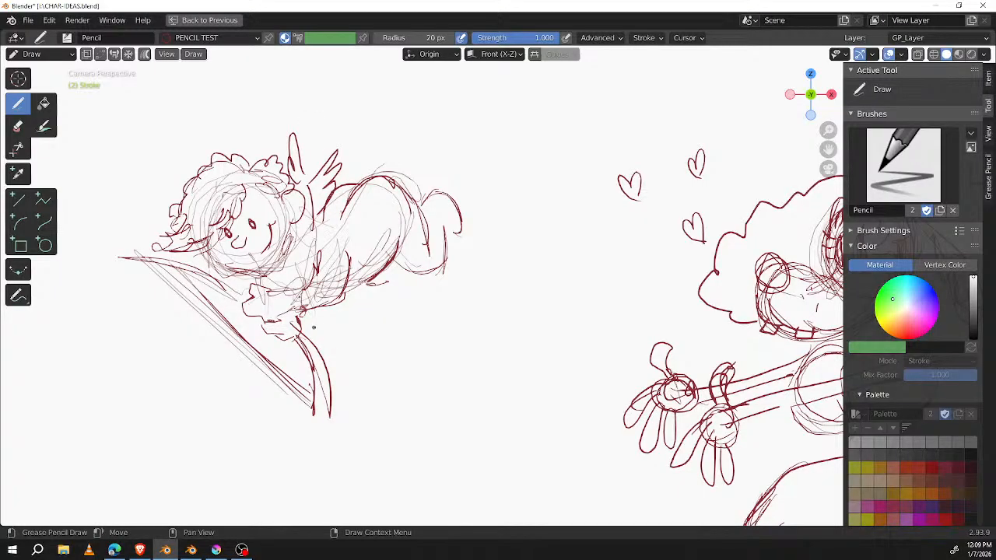
drag(193, 255, 249, 297)
drag(204, 256, 252, 293)
drag(296, 324, 374, 351)
mouse_move(365, 349)
mouse_down()
mouse_move(359, 338)
mouse_move(350, 344)
mouse_up()
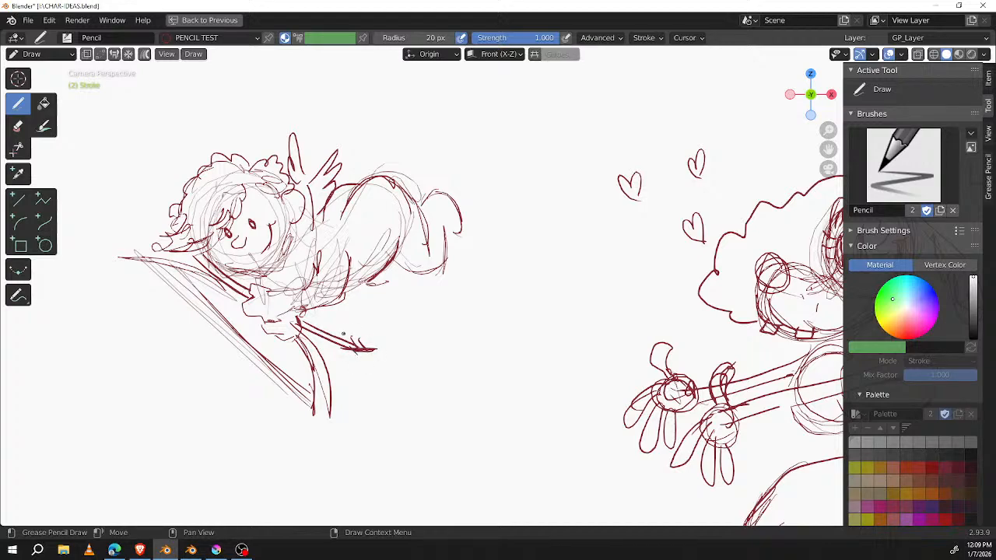
Step: Rough in a round animal head with a short snout in the empty area below the bow and arrow
mouse_move(497, 313)
middle_down()
mouse_move(530, 299)
mouse_move(540, 276)
middle_up()
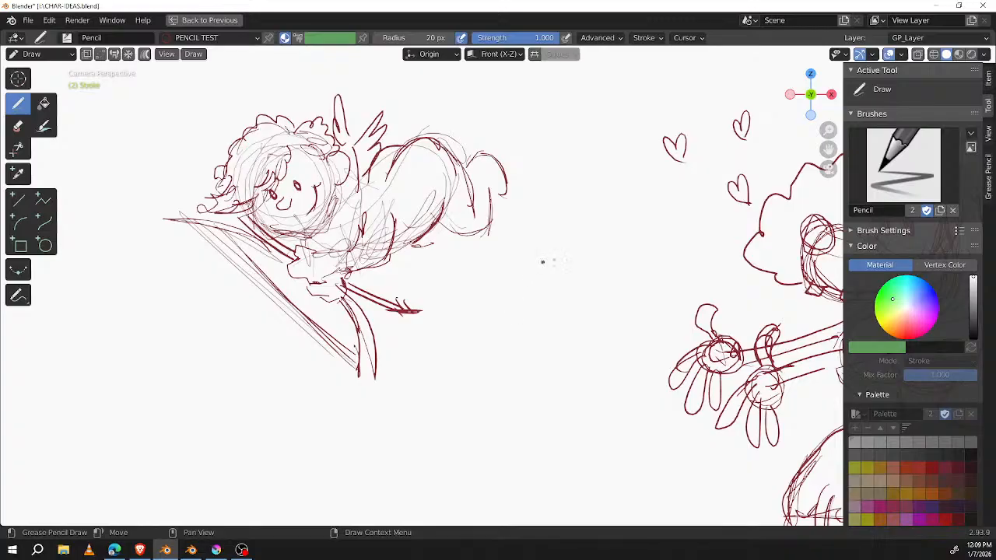
mouse_move(491, 316)
shift+middle_down()
mouse_move(669, 149)
mouse_move(740, 168)
shift+middle_up()
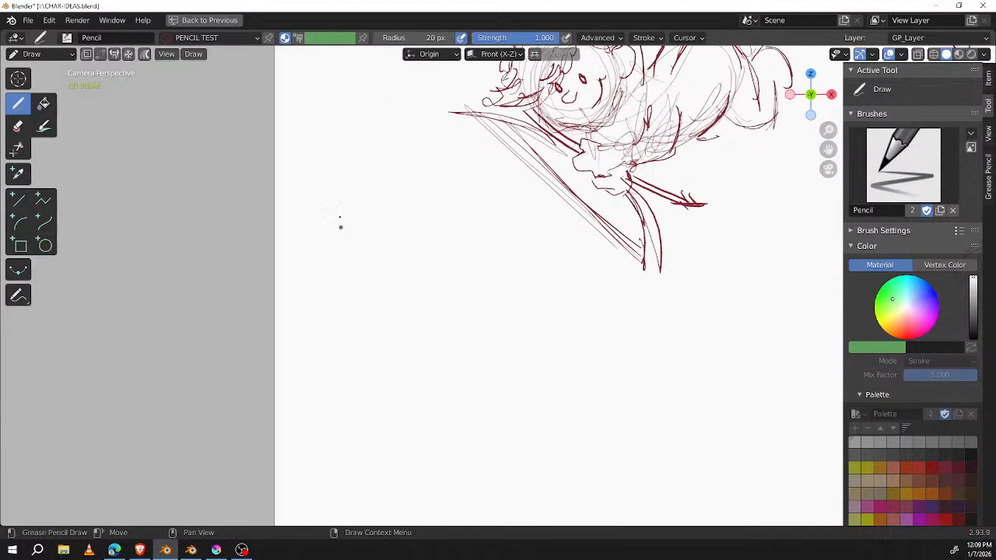
drag(354, 252, 379, 274)
mouse_move(395, 206)
mouse_down()
mouse_move(375, 211)
mouse_move(419, 271)
mouse_move(363, 236)
mouse_move(426, 262)
mouse_up()
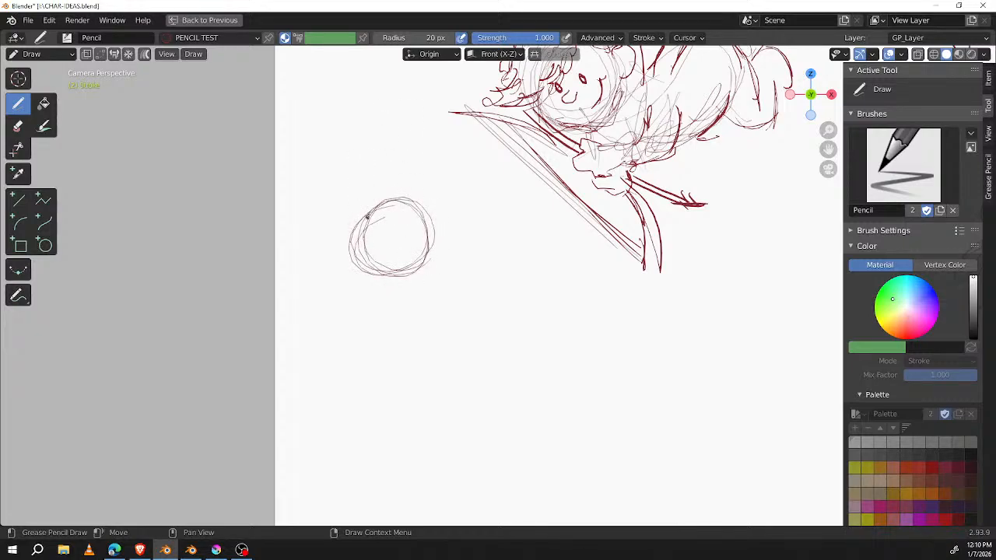
mouse_move(372, 247)
mouse_down()
mouse_move(332, 283)
mouse_move(346, 299)
mouse_move(381, 293)
mouse_move(408, 266)
mouse_move(394, 289)
mouse_up()
drag(352, 262, 359, 262)
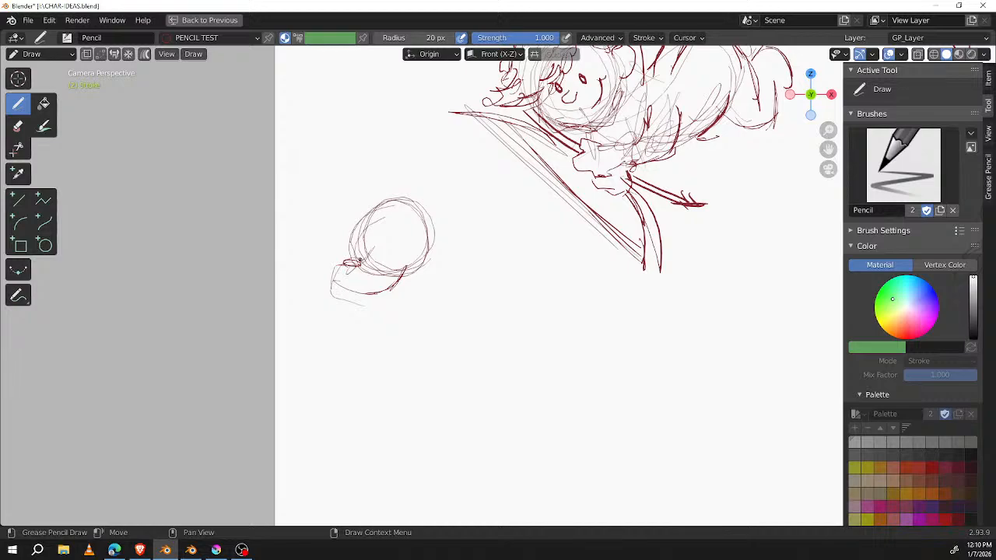
Step: Refine the animal's snout with a dark nostril, a mouth at its tip and a bridge line up to the head
drag(327, 281, 392, 285)
mouse_move(336, 262)
mouse_down()
mouse_move(344, 269)
mouse_move(328, 298)
mouse_move(359, 260)
mouse_move(389, 260)
mouse_move(383, 249)
mouse_up()
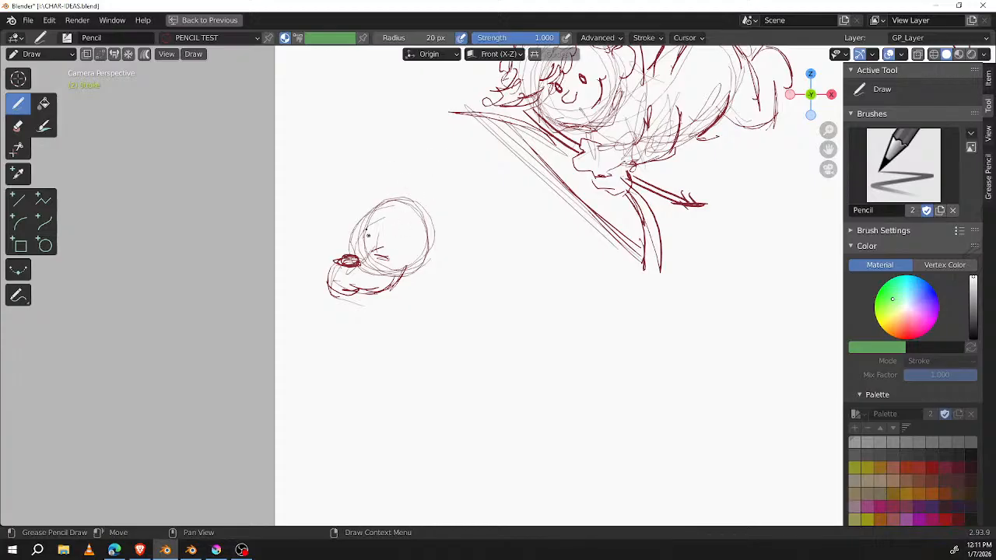
mouse_move(347, 262)
ctrl+mouse_down()
mouse_move(354, 249)
mouse_move(335, 262)
mouse_move(361, 266)
mouse_move(333, 276)
mouse_move(367, 244)
ctrl+mouse_up()
mouse_move(333, 276)
mouse_down()
mouse_move(347, 294)
mouse_move(357, 290)
mouse_up()
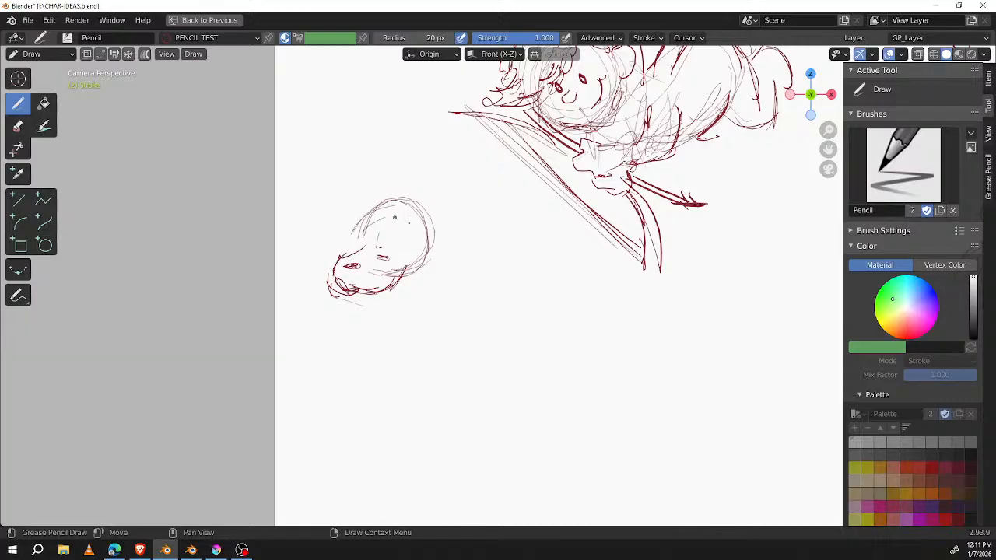
Step: Draw two round eyes, a curly hair tuft on top, and the back of the animal's head
mouse_move(398, 229)
mouse_down()
mouse_move(408, 251)
mouse_move(383, 247)
mouse_move(394, 228)
mouse_up()
mouse_move(375, 224)
mouse_down()
mouse_move(363, 235)
mouse_move(380, 233)
mouse_move(421, 290)
mouse_move(438, 227)
mouse_move(412, 188)
mouse_move(371, 179)
mouse_move(369, 210)
mouse_move(413, 220)
mouse_move(422, 211)
mouse_up()
mouse_move(364, 223)
mouse_down()
mouse_move(441, 269)
mouse_move(435, 302)
mouse_up()
Step: Sketch the animal's neck and chest and a long horizontal body extending back from them
mouse_move(401, 269)
mouse_down()
mouse_move(447, 316)
mouse_move(463, 296)
mouse_move(453, 342)
mouse_up()
drag(430, 292, 472, 351)
drag(466, 347, 521, 326)
mouse_move(449, 302)
mouse_down()
mouse_move(496, 309)
mouse_move(506, 301)
mouse_up()
mouse_move(472, 300)
mouse_down()
mouse_move(515, 301)
mouse_move(502, 305)
mouse_move(577, 287)
mouse_move(544, 336)
mouse_move(492, 356)
mouse_up()
drag(445, 307, 493, 342)
drag(428, 291, 452, 353)
drag(437, 305, 450, 351)
drag(425, 291, 443, 347)
drag(466, 276, 480, 323)
Step: Draw a thin front leg slanting down from the chest, ending in a small foot
mouse_move(490, 292)
mouse_down()
mouse_move(455, 355)
mouse_move(465, 382)
mouse_up()
drag(487, 319, 454, 400)
mouse_move(470, 352)
mouse_down()
mouse_move(429, 444)
mouse_move(442, 454)
mouse_up()
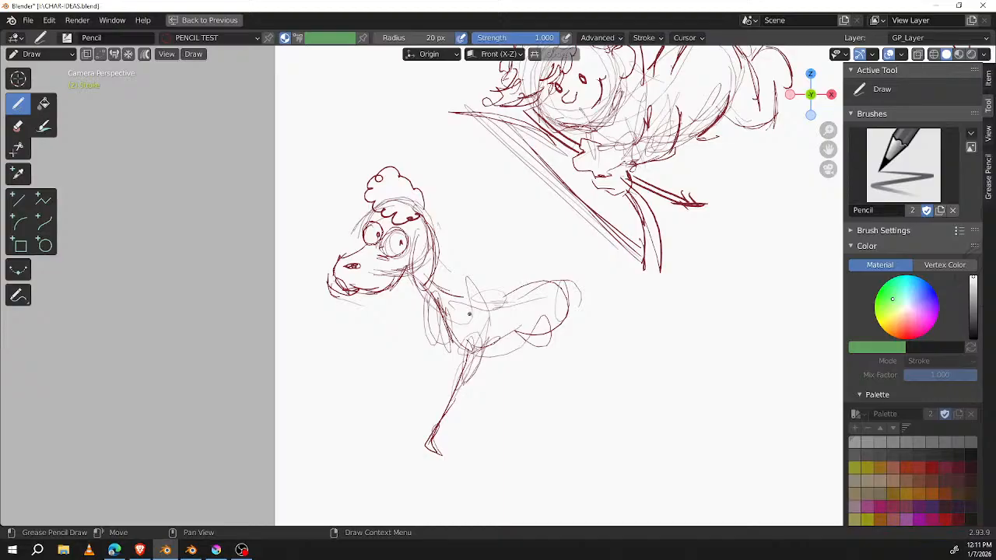
Step: Draw the second front leg with a toed paw beside the first, redoing its foot strokes and thickening the first leg
drag(485, 343, 465, 406)
mouse_move(476, 368)
mouse_down()
mouse_move(470, 430)
mouse_move(449, 458)
mouse_move(430, 452)
mouse_move(476, 442)
mouse_move(476, 370)
mouse_move(471, 382)
mouse_up()
drag(486, 456, 491, 450)
key(ctrl+z)
key(ctrl+z)
mouse_move(454, 347)
mouse_down()
mouse_move(454, 386)
mouse_move(436, 397)
mouse_move(427, 442)
mouse_up()
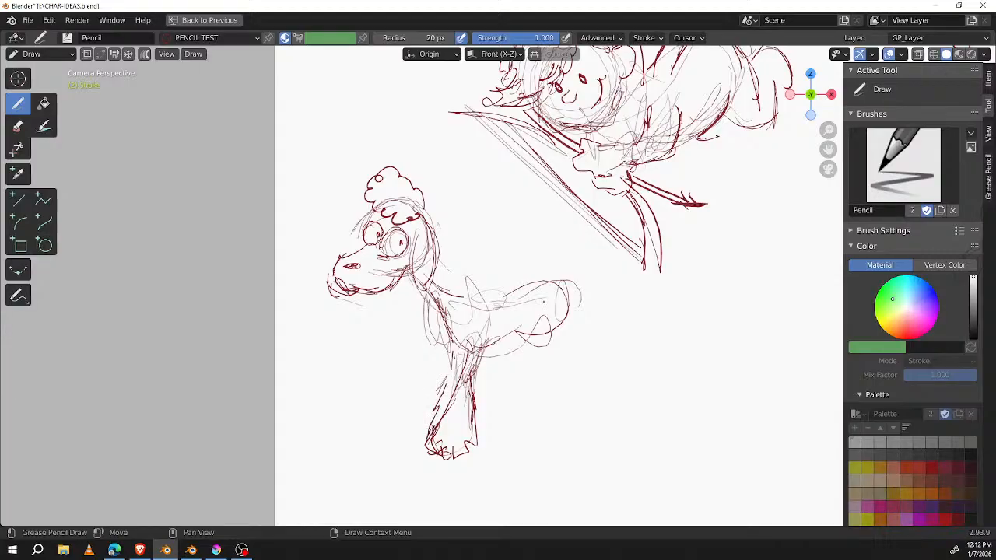
mouse_move(455, 356)
mouse_down()
mouse_move(444, 400)
mouse_move(413, 441)
mouse_move(426, 445)
mouse_up()
Step: Erase the animal's head outline, snout and neck, and rough in a boxier head with a drooping ear and short muzzle
mouse_move(332, 254)
ctrl+mouse_down()
mouse_move(356, 311)
mouse_move(378, 300)
mouse_move(341, 278)
mouse_move(368, 291)
mouse_move(450, 237)
mouse_move(411, 288)
mouse_move(440, 220)
mouse_move(433, 234)
mouse_move(403, 200)
mouse_move(428, 217)
ctrl+mouse_up()
mouse_move(386, 281)
ctrl+mouse_down()
mouse_move(373, 260)
mouse_move(381, 289)
ctrl+mouse_up()
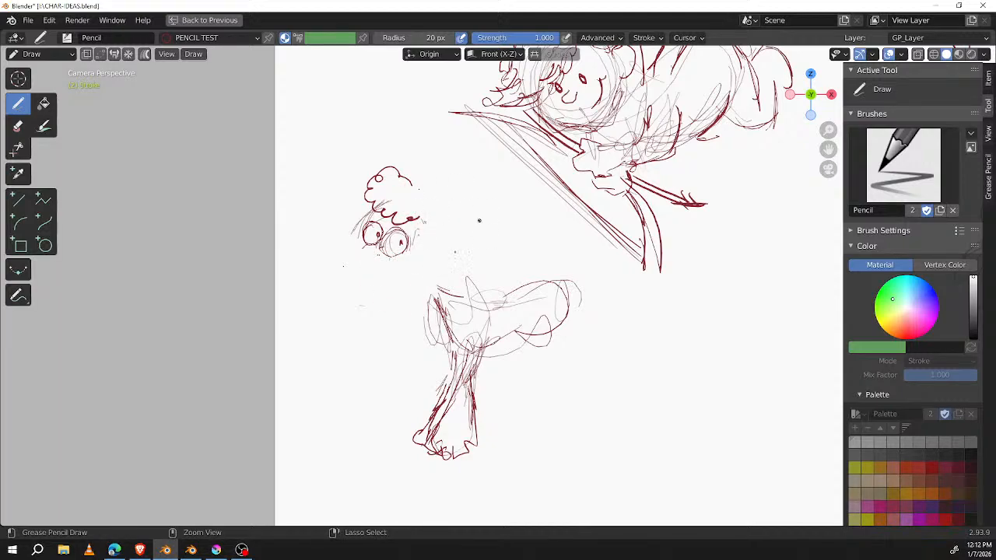
mouse_move(370, 252)
mouse_down()
mouse_move(379, 267)
mouse_move(422, 261)
mouse_up()
drag(423, 220, 418, 243)
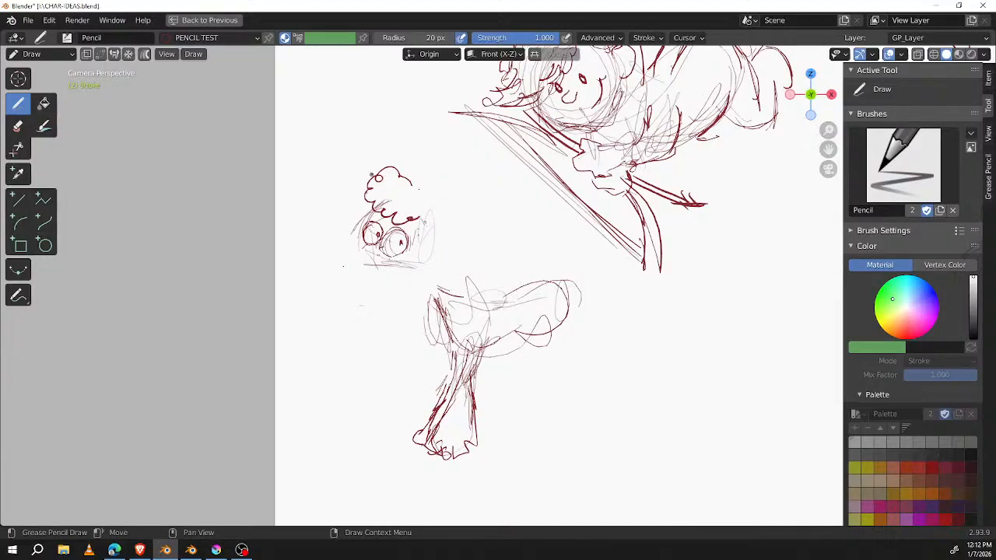
mouse_move(367, 219)
mouse_down()
mouse_move(358, 247)
mouse_move(372, 256)
mouse_move(360, 273)
mouse_move(379, 287)
mouse_move(409, 282)
mouse_move(410, 270)
mouse_move(351, 263)
mouse_move(359, 270)
mouse_up()
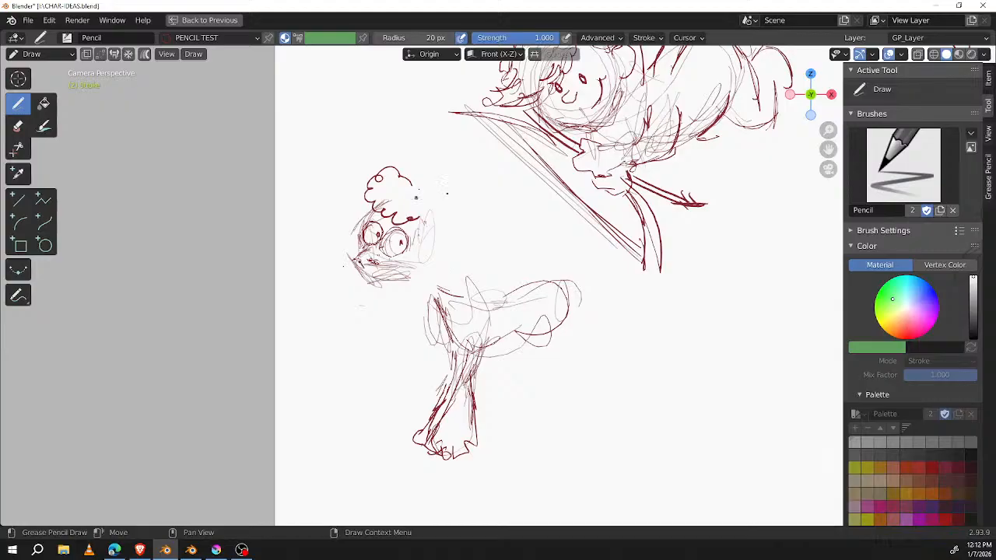
Step: Replace the old tuft and round eyes with curly hair around the head and a rough nose in the face
mouse_move(424, 150)
ctrl+mouse_down()
mouse_move(355, 178)
mouse_move(393, 214)
mouse_move(412, 204)
mouse_move(389, 227)
mouse_move(424, 218)
mouse_move(383, 240)
mouse_move(407, 249)
mouse_move(372, 218)
mouse_move(365, 249)
mouse_move(380, 207)
mouse_move(365, 245)
ctrl+mouse_up()
mouse_move(397, 207)
mouse_down()
mouse_move(365, 235)
mouse_move(432, 206)
mouse_move(369, 223)
mouse_move(366, 205)
mouse_move(406, 175)
mouse_move(448, 216)
mouse_move(451, 249)
mouse_up()
mouse_move(375, 203)
mouse_down()
mouse_move(352, 237)
mouse_move(381, 241)
mouse_up()
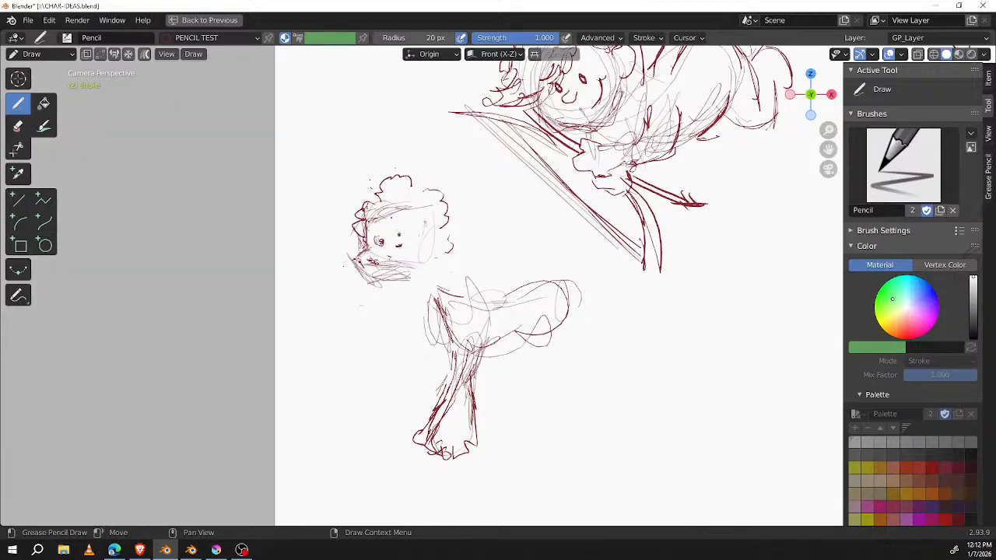
ctrl+drag(395, 243, 377, 243)
Step: Add a curl on top of the animal's hair and sketch the edge of the ear at the back of the head
mouse_move(382, 316)
ctrl+middle_down()
mouse_move(501, 202)
mouse_move(398, 204)
mouse_move(597, 312)
mouse_move(614, 339)
mouse_move(547, 265)
ctrl+middle_up()
drag(483, 97, 568, 100)
drag(524, 213, 585, 330)
drag(535, 155, 568, 305)
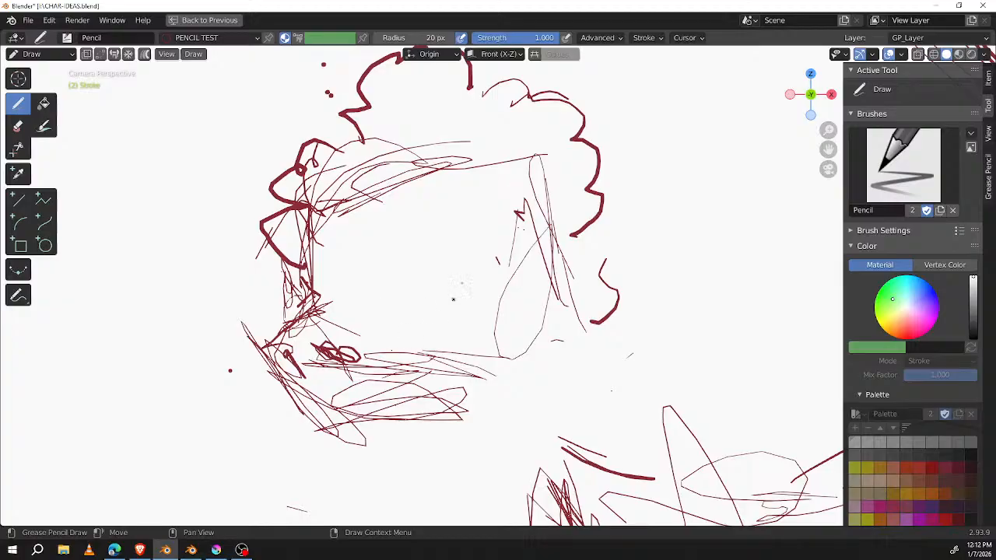
Step: Erase the stray lines inside the muzzle, and draw a dark oval nose and a heavier jaw curve
mouse_move(453, 376)
ctrl+mouse_down()
mouse_move(395, 388)
mouse_move(386, 356)
mouse_move(450, 330)
mouse_move(478, 351)
mouse_move(366, 398)
mouse_move(311, 366)
mouse_move(309, 380)
mouse_move(366, 306)
mouse_move(333, 311)
ctrl+mouse_up()
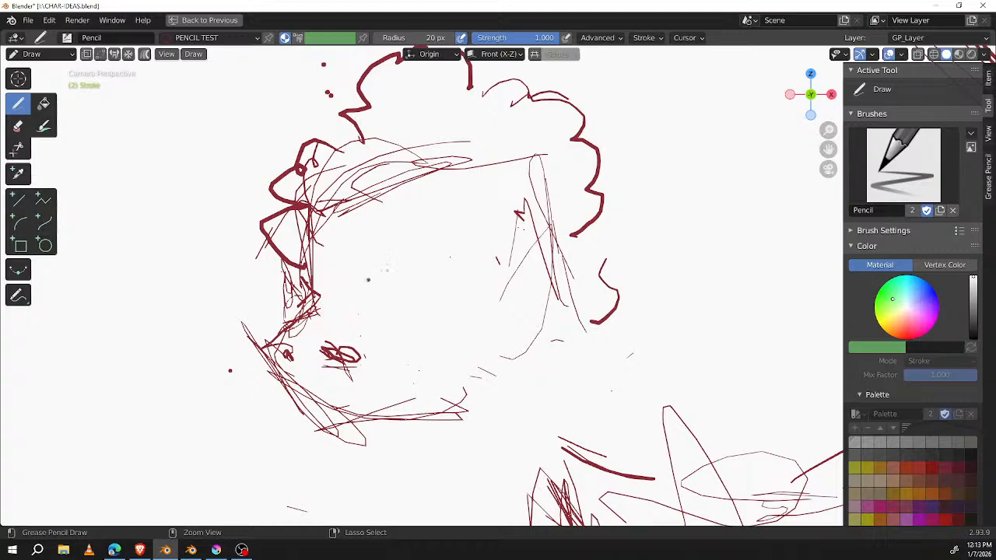
mouse_move(342, 346)
mouse_down()
mouse_move(354, 357)
mouse_move(343, 342)
mouse_move(367, 346)
mouse_move(353, 356)
mouse_up()
mouse_move(314, 309)
mouse_down()
mouse_move(284, 384)
mouse_move(286, 348)
mouse_move(362, 408)
mouse_move(364, 397)
mouse_move(392, 405)
mouse_move(459, 382)
mouse_up()
Step: Draw the bridge of the muzzle with two domed eyes and small pupils above it
drag(409, 272, 406, 293)
drag(321, 313, 409, 308)
mouse_move(335, 331)
mouse_down()
mouse_move(318, 331)
mouse_move(403, 311)
mouse_up()
mouse_move(325, 267)
mouse_down()
mouse_move(331, 319)
mouse_move(418, 269)
mouse_up()
mouse_move(396, 303)
mouse_down()
mouse_move(445, 302)
mouse_move(442, 314)
mouse_move(438, 294)
mouse_up()
drag(357, 291, 354, 294)
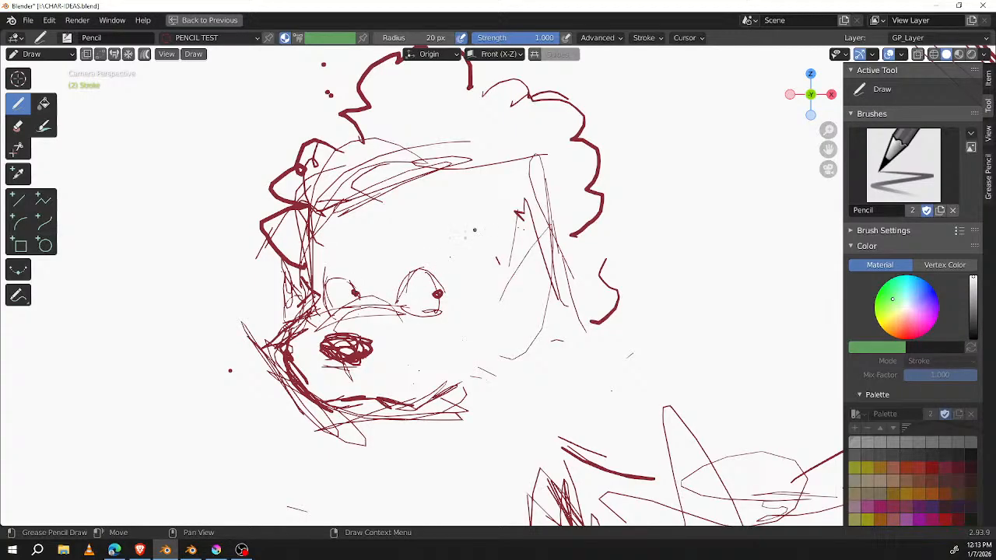
Step: Darken the dog's pupils and upper eyelids, and add two fluffy curly eyebrows above the eyes
mouse_move(426, 280)
mouse_down()
mouse_move(435, 302)
mouse_move(432, 315)
mouse_move(424, 308)
mouse_move(436, 312)
mouse_up()
mouse_move(348, 282)
mouse_down()
mouse_move(345, 305)
mouse_move(360, 289)
mouse_move(363, 302)
mouse_move(344, 272)
mouse_move(360, 279)
mouse_move(347, 279)
mouse_up()
mouse_move(407, 276)
mouse_down()
mouse_move(417, 266)
mouse_move(435, 276)
mouse_up()
mouse_move(339, 233)
mouse_down()
mouse_move(361, 231)
mouse_move(354, 250)
mouse_move(373, 233)
mouse_move(410, 228)
mouse_move(425, 248)
mouse_move(440, 222)
mouse_move(453, 246)
mouse_up()
Step: Draw curls at the back of the dog's head and a long hanging ear with a rounded tip
drag(613, 207, 613, 235)
mouse_move(534, 253)
mouse_down()
mouse_move(546, 330)
mouse_move(557, 290)
mouse_up()
drag(558, 238, 617, 247)
mouse_move(593, 225)
mouse_down()
mouse_move(618, 258)
mouse_move(620, 323)
mouse_up()
mouse_move(511, 254)
mouse_down()
mouse_move(500, 293)
mouse_move(512, 367)
mouse_move(561, 355)
mouse_up()
drag(546, 224, 548, 370)
drag(561, 331, 543, 335)
Step: Retrace the dog's jaw curve and erase the whole muzzle outline around the nose
drag(389, 398, 482, 356)
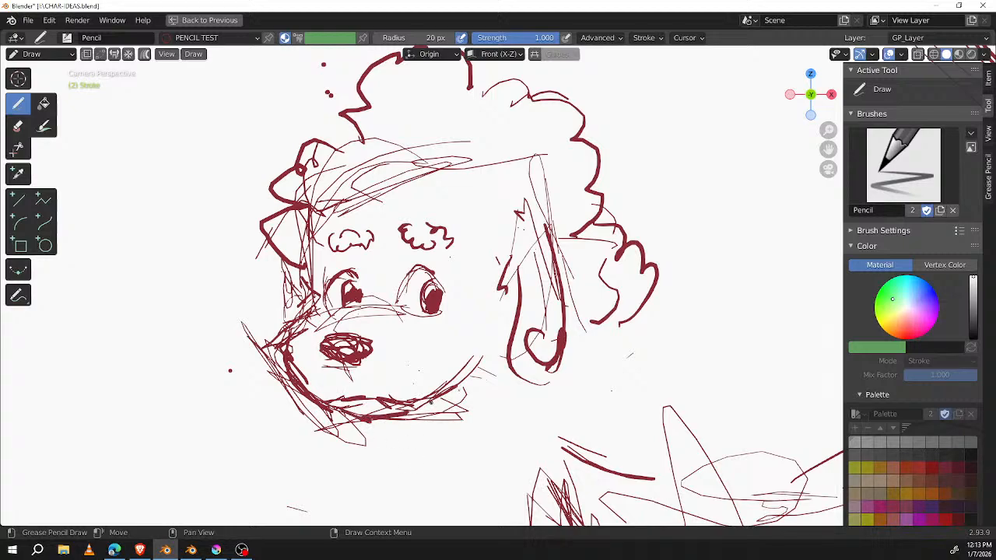
mouse_move(472, 359)
ctrl+mouse_down()
mouse_move(438, 395)
mouse_move(362, 389)
mouse_move(350, 398)
mouse_move(383, 410)
ctrl+mouse_up()
ctrl+drag(328, 403, 376, 415)
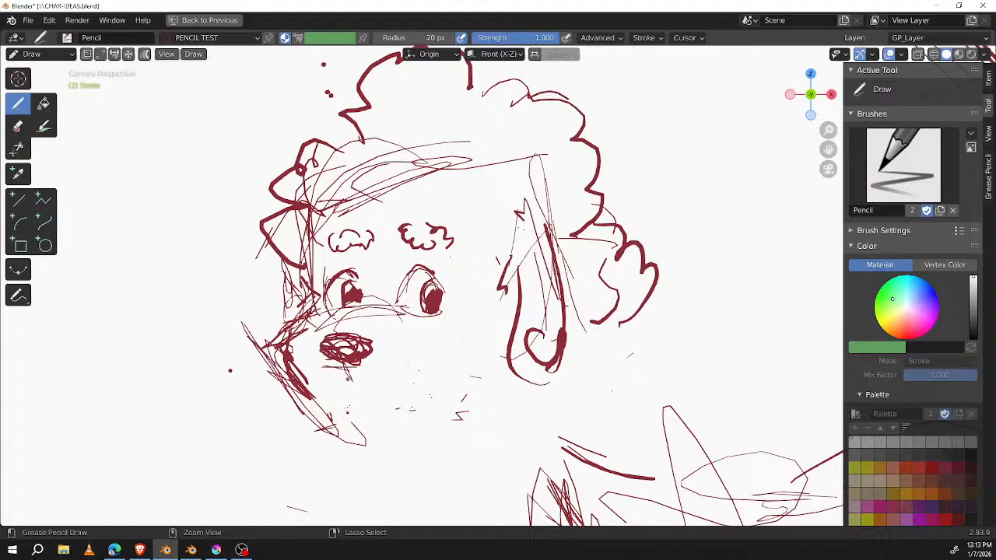
mouse_move(273, 342)
ctrl+mouse_down()
mouse_move(283, 391)
mouse_move(311, 395)
mouse_move(272, 349)
mouse_move(324, 320)
ctrl+mouse_up()
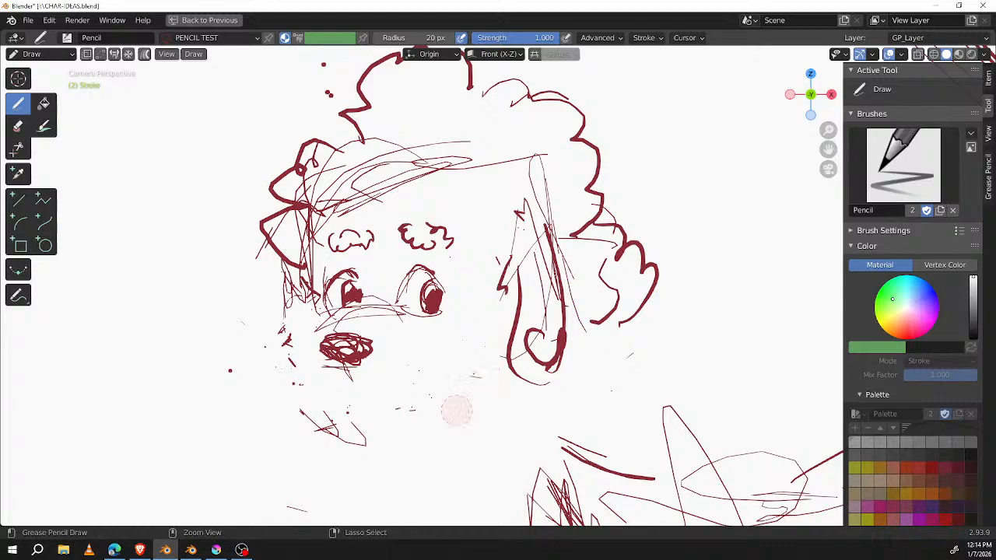
mouse_move(402, 408)
ctrl+mouse_down()
mouse_move(333, 434)
mouse_move(296, 384)
mouse_move(259, 379)
mouse_move(236, 350)
ctrl+mouse_up()
shift+drag(340, 316, 313, 346)
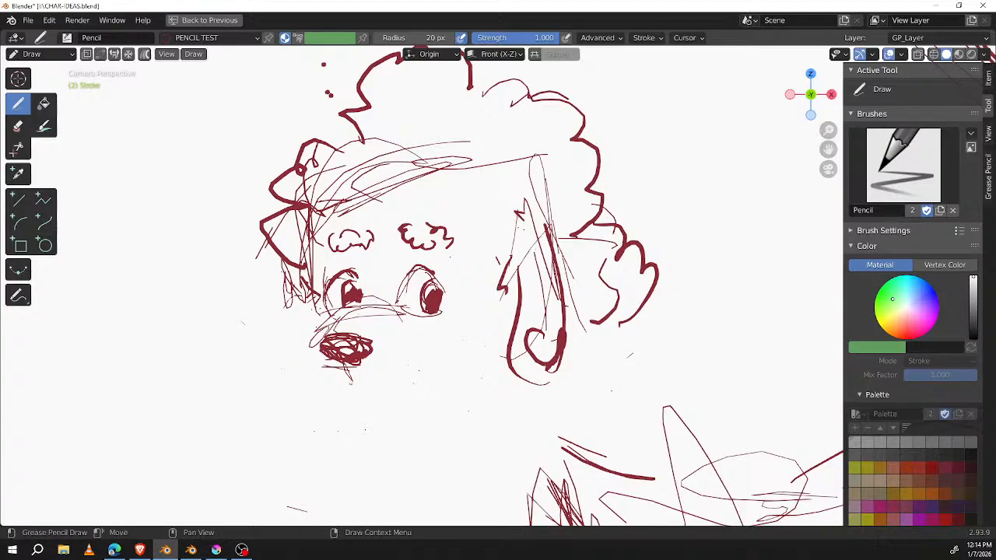
Step: Draw a small dark mouth and a large round muzzle around the nose, and strengthen the bridge under the eyes
drag(355, 391, 362, 394)
mouse_move(320, 316)
mouse_down()
mouse_move(294, 352)
mouse_move(315, 398)
mouse_move(336, 412)
mouse_move(377, 418)
mouse_move(411, 408)
mouse_move(454, 388)
mouse_move(476, 358)
mouse_up()
drag(410, 418, 462, 331)
mouse_move(453, 393)
mouse_down()
mouse_move(466, 382)
mouse_move(436, 313)
mouse_up()
mouse_move(337, 308)
mouse_down()
mouse_move(455, 332)
mouse_move(439, 314)
mouse_move(449, 325)
mouse_move(391, 299)
mouse_move(410, 294)
mouse_move(424, 273)
mouse_up()
drag(390, 300, 420, 266)
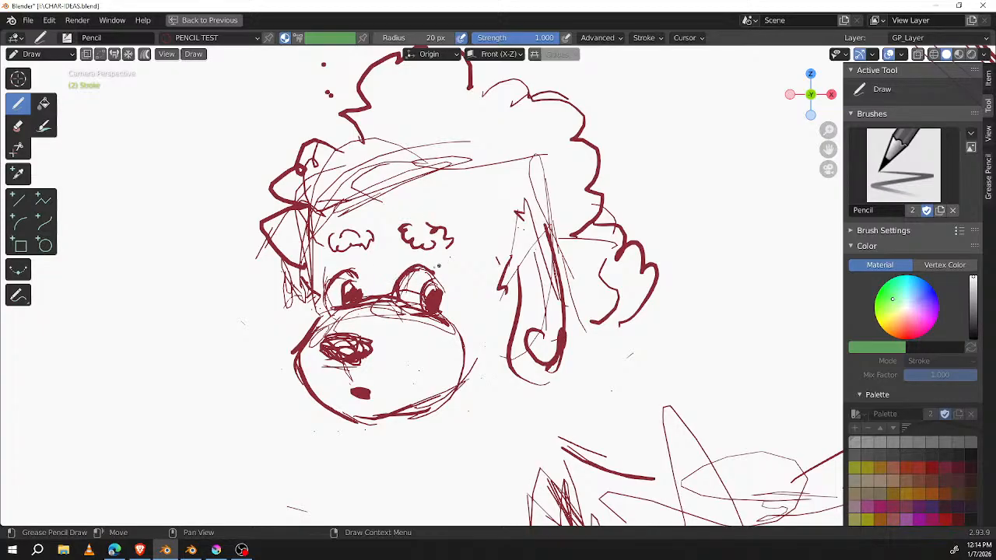
Step: Outline the far side of the eye and draw the dog's far ear hanging beside the muzzle
drag(333, 275, 324, 306)
mouse_move(304, 269)
mouse_down()
mouse_move(271, 389)
mouse_move(289, 427)
mouse_move(329, 431)
mouse_up()
drag(310, 430, 337, 424)
Step: Redraw the dog's near ear longer and wider with a jagged furry tip, and erase the curls behind it
drag(531, 294, 508, 411)
mouse_move(514, 335)
mouse_down()
mouse_move(572, 417)
mouse_move(593, 377)
mouse_up()
drag(593, 377, 602, 356)
mouse_move(556, 227)
mouse_down()
mouse_move(600, 350)
mouse_move(544, 224)
mouse_move(569, 333)
mouse_move(547, 308)
mouse_move(526, 206)
mouse_move(596, 247)
mouse_move(619, 311)
mouse_move(608, 209)
mouse_move(632, 300)
mouse_move(647, 311)
mouse_move(646, 269)
mouse_move(603, 242)
mouse_move(597, 273)
mouse_move(618, 343)
mouse_up()
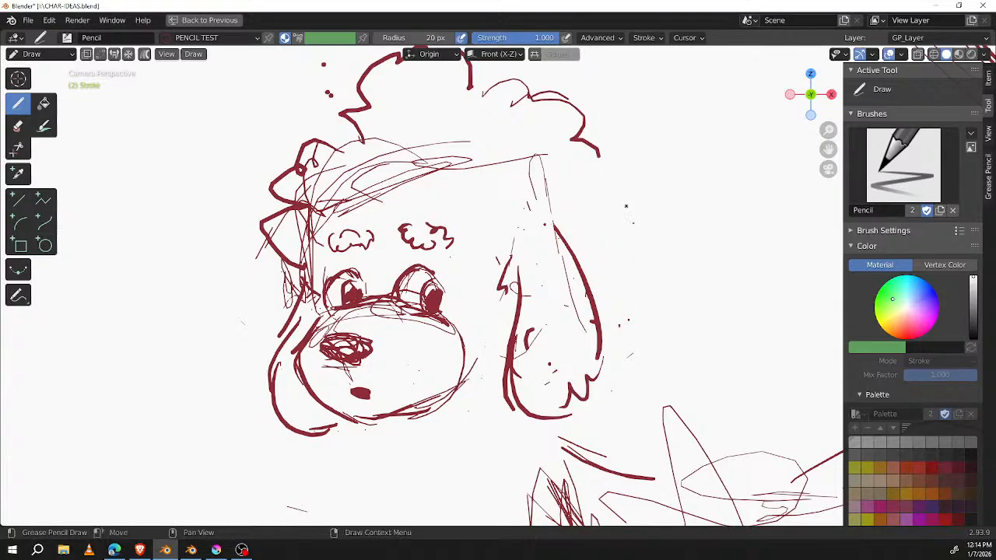
Step: Clean up the back of the dog's hair and rework the curls across the forehead and above the near ear
shift+middle_drag(623, 202, 646, 252)
mouse_move(616, 190)
ctrl+mouse_down()
mouse_move(599, 165)
mouse_move(553, 160)
mouse_move(536, 115)
mouse_move(443, 94)
mouse_move(389, 129)
mouse_move(378, 160)
mouse_move(411, 127)
ctrl+mouse_up()
mouse_move(360, 204)
mouse_down()
mouse_move(412, 166)
mouse_move(381, 227)
mouse_move(451, 243)
mouse_move(476, 160)
mouse_move(529, 199)
mouse_move(543, 225)
mouse_up()
drag(567, 232, 576, 272)
drag(495, 262, 530, 278)
Step: In Edit Mode, select the dog's head strokes and move them onto the neck with proportional editing turned off
mouse_move(663, 338)
middle_down()
mouse_move(580, 252)
mouse_move(609, 240)
mouse_move(580, 254)
mouse_move(565, 96)
mouse_move(581, 112)
middle_up()
middle_drag(413, 175, 458, 304)
key(Tab)
mouse_move(467, 116)
mouse_down()
mouse_move(515, 233)
mouse_move(517, 151)
mouse_up()
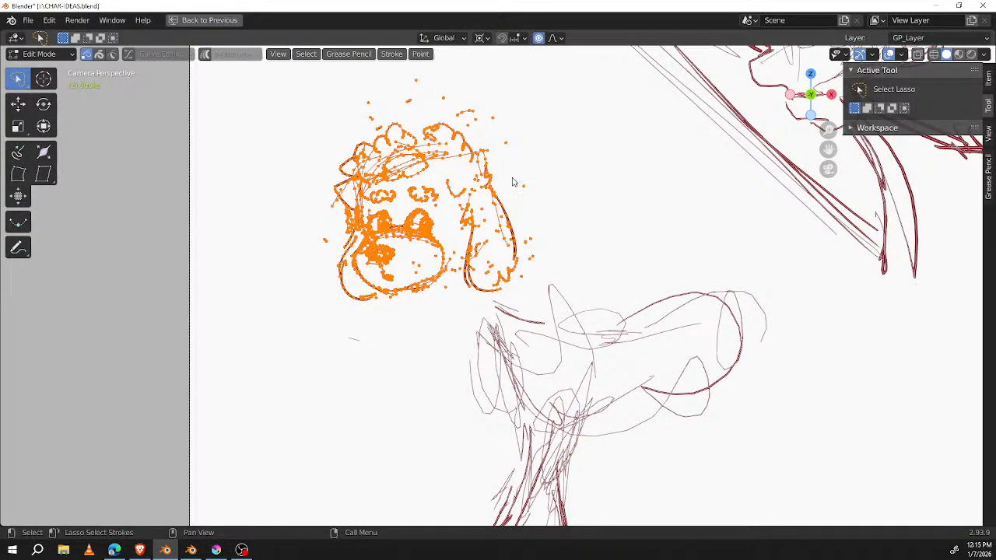
key(g)
right_click(548, 205)
key(o)
key(g)
click(604, 263)
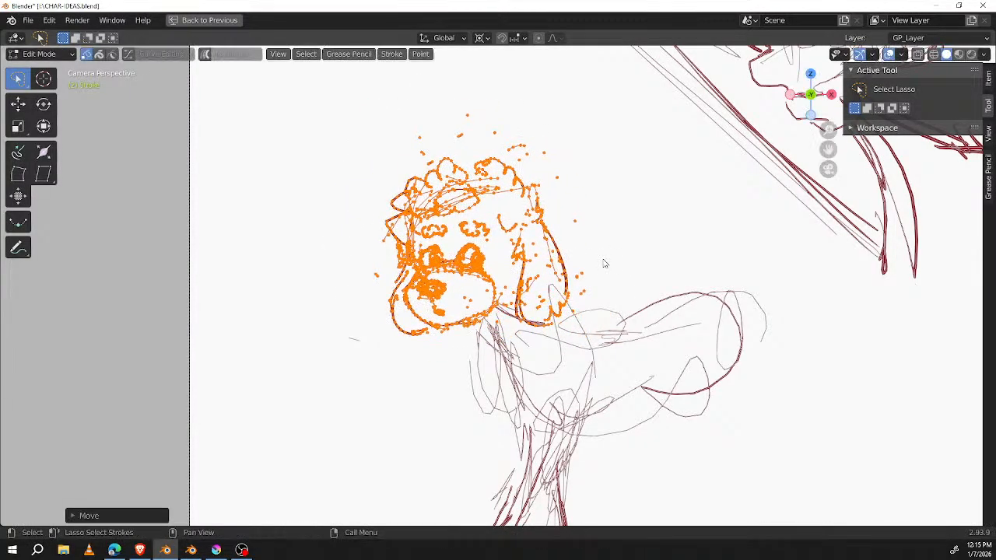
Step: Delete the selected strokes of the dog's head and return to Draw mode
scroll(616, 257, down, 3)
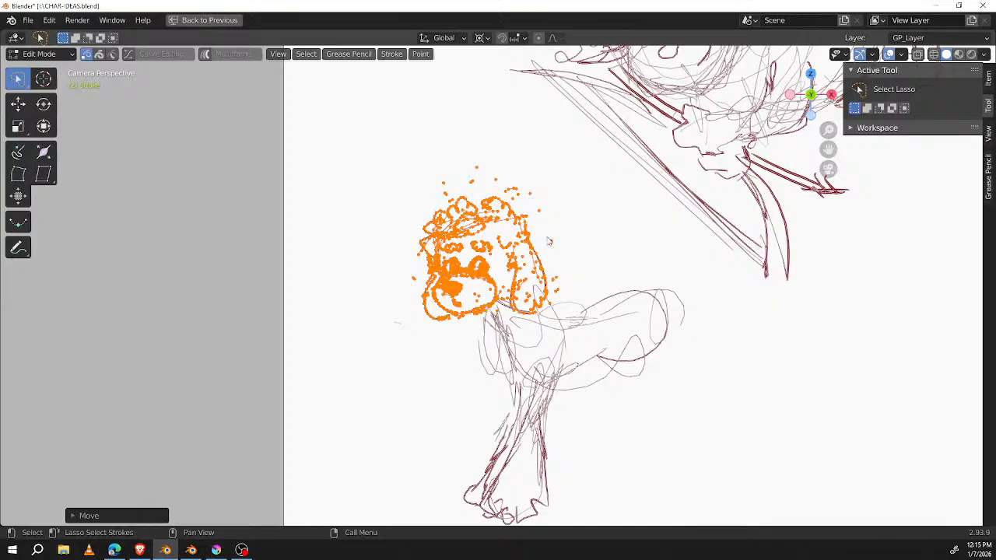
key(x)
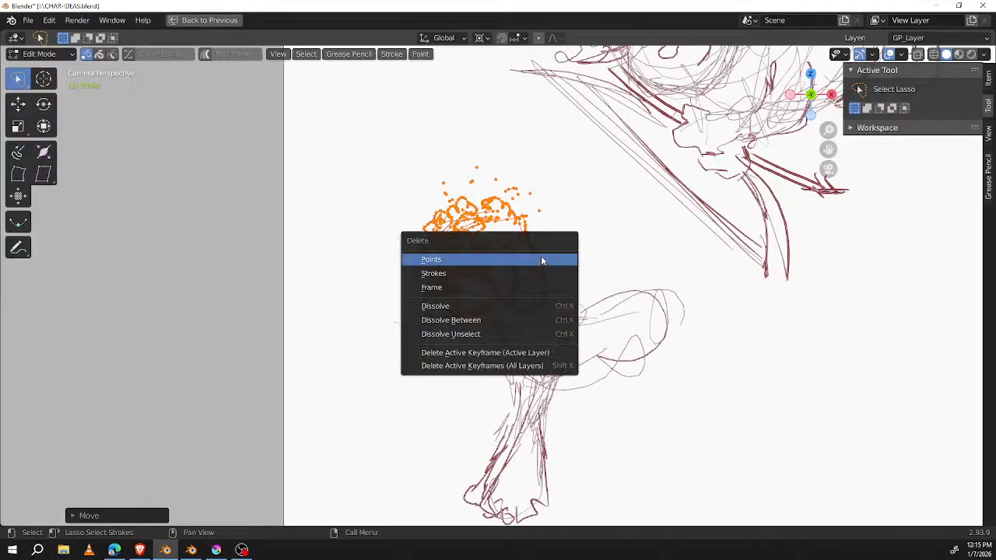
click(541, 260)
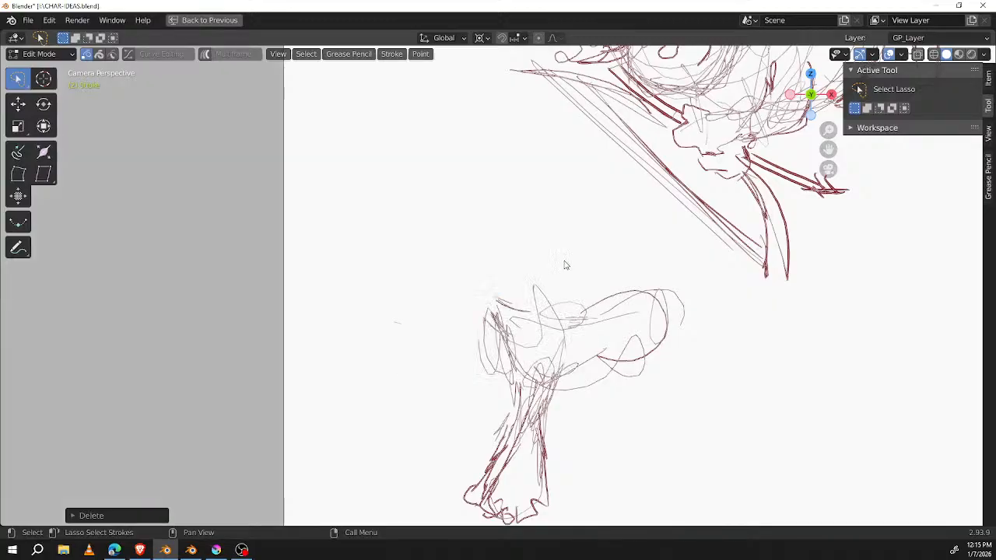
key(Tab)
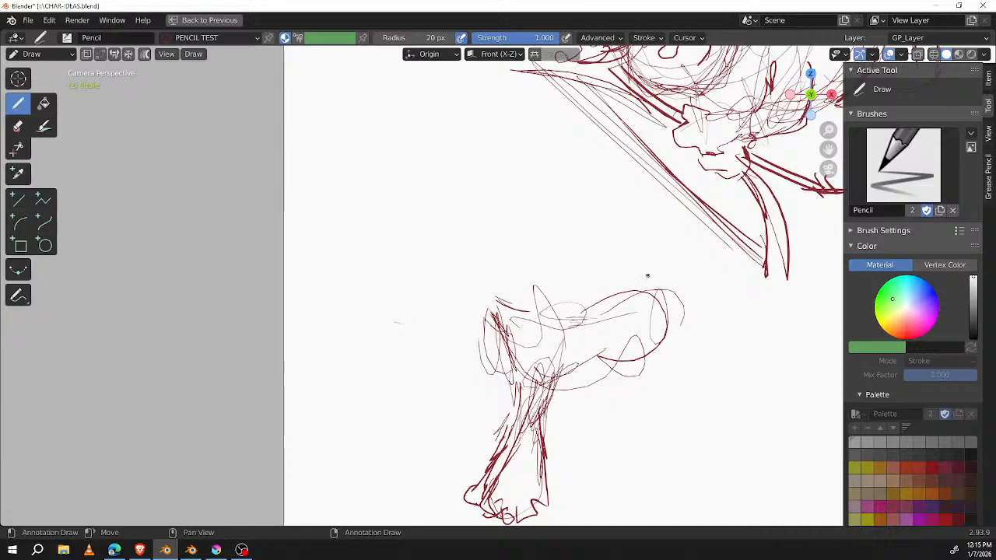
Step: Sketch the dog's thigh and bulky furry hind leg, add hatching to the front leg, and draw a small tufted tail
mouse_move(642, 345)
mouse_down()
mouse_move(627, 389)
mouse_move(666, 414)
mouse_move(668, 401)
mouse_move(640, 472)
mouse_move(648, 482)
mouse_move(700, 467)
mouse_move(693, 393)
mouse_move(700, 452)
mouse_move(639, 467)
mouse_move(669, 393)
mouse_move(681, 443)
mouse_move(690, 424)
mouse_move(664, 468)
mouse_up()
drag(683, 397, 676, 452)
drag(533, 430, 528, 484)
drag(525, 440, 530, 484)
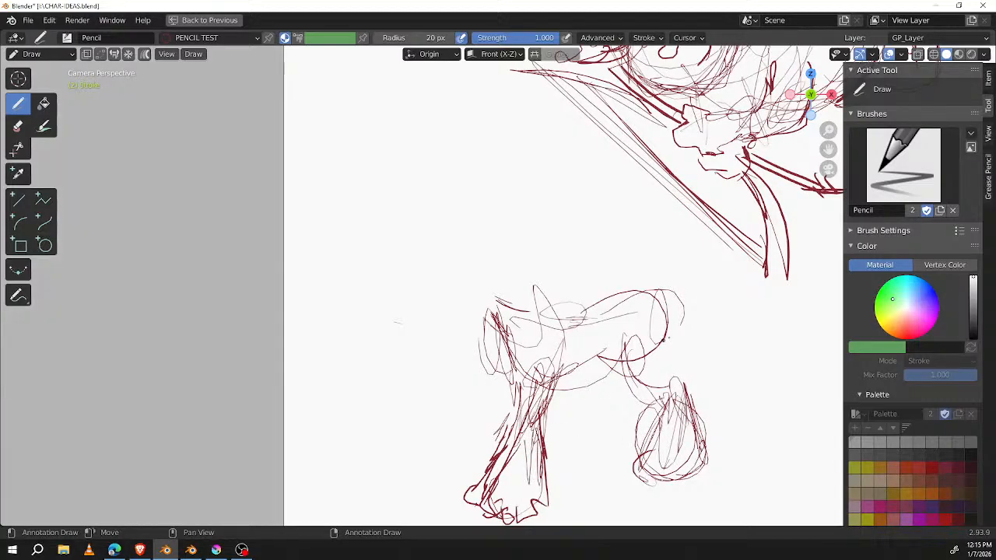
drag(658, 340, 684, 386)
mouse_move(631, 356)
mouse_down()
mouse_move(603, 383)
mouse_move(627, 384)
mouse_up()
drag(627, 400, 617, 420)
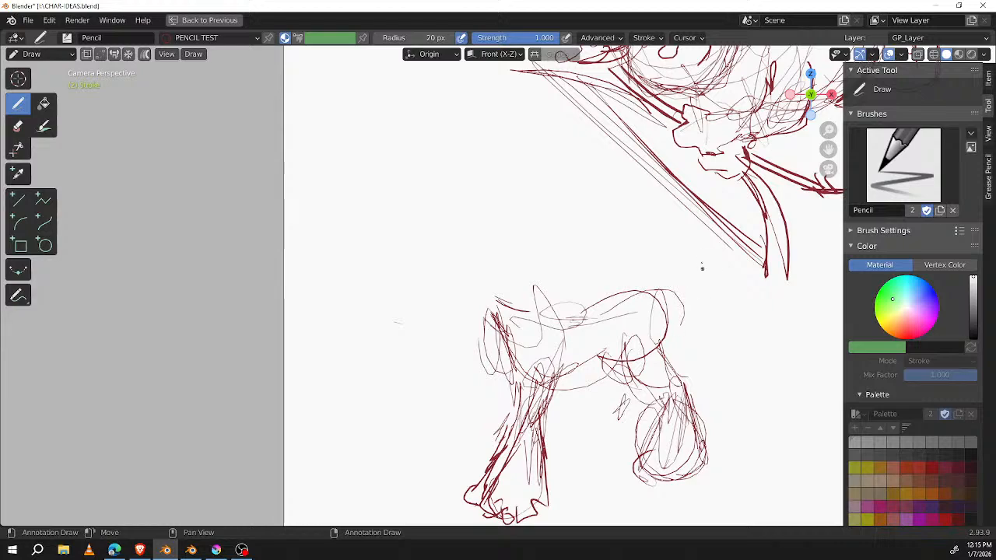
mouse_move(660, 294)
mouse_down()
mouse_move(667, 279)
mouse_move(683, 310)
mouse_up()
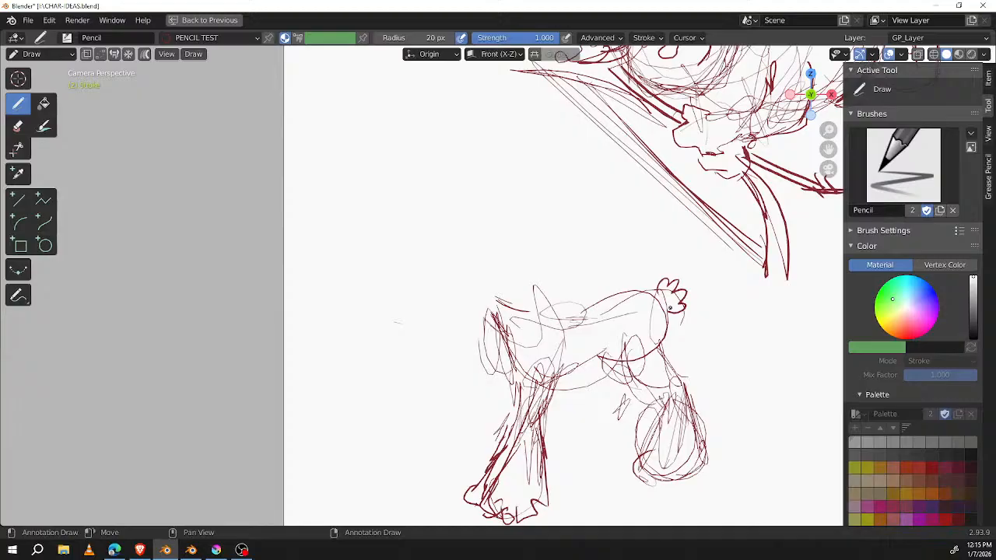
Step: Sketch a new smaller head on the neck with a rounded skull, a long hanging ear, and a muzzle facing the tail
drag(478, 302, 536, 253)
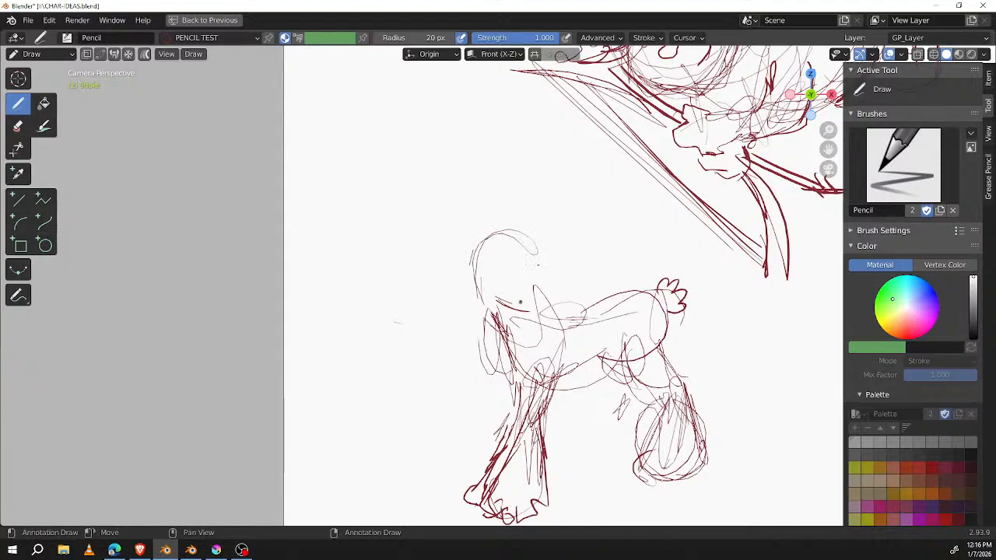
drag(470, 271, 555, 269)
drag(480, 303, 559, 275)
drag(509, 231, 478, 305)
drag(478, 253, 457, 324)
mouse_move(471, 281)
mouse_down()
mouse_move(492, 326)
mouse_move(498, 289)
mouse_move(476, 334)
mouse_move(484, 331)
mouse_up()
drag(544, 242, 578, 280)
mouse_move(521, 304)
mouse_down()
mouse_move(561, 277)
mouse_move(536, 282)
mouse_move(536, 304)
mouse_move(562, 287)
mouse_move(575, 255)
mouse_move(577, 270)
mouse_up()
ctrl+drag(521, 301, 528, 305)
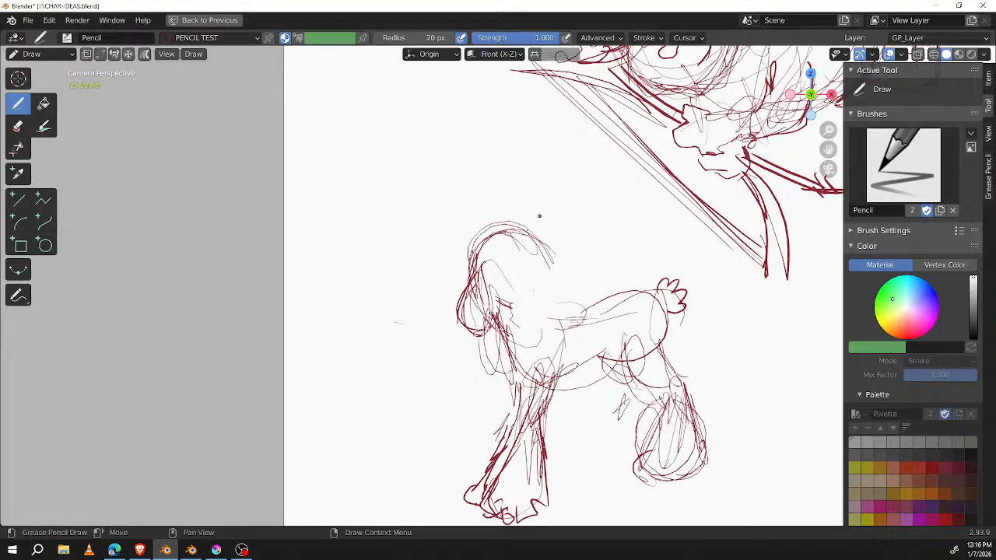
Step: Draw the dog's eyes, nose and far ear, and add curls over the forehead and along the top of the head
mouse_move(513, 232)
mouse_down()
mouse_move(524, 222)
mouse_move(525, 251)
mouse_move(555, 279)
mouse_move(547, 290)
mouse_move(565, 290)
mouse_move(551, 284)
mouse_move(540, 314)
mouse_move(550, 307)
mouse_up()
mouse_move(549, 255)
mouse_down()
mouse_move(554, 305)
mouse_move(537, 314)
mouse_move(553, 293)
mouse_move(543, 296)
mouse_up()
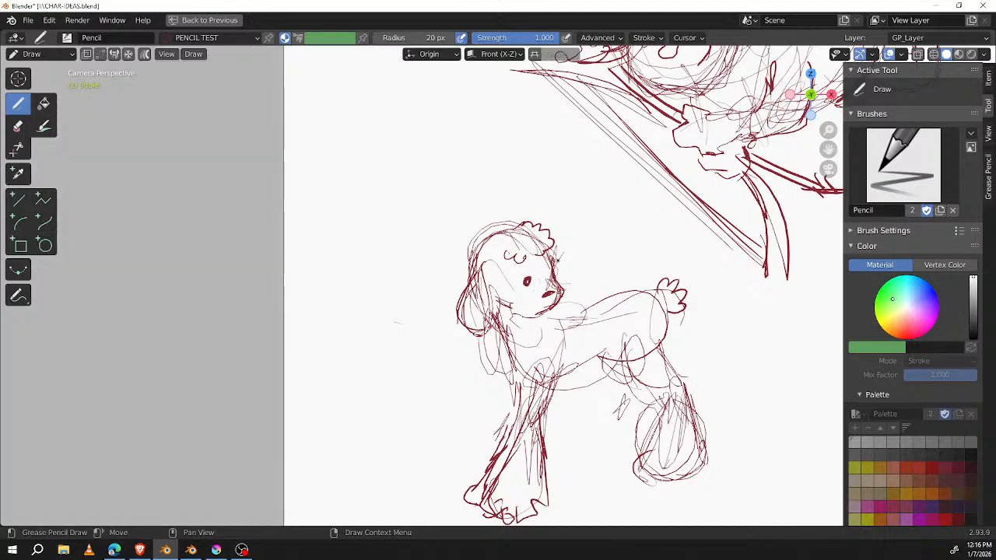
drag(550, 256, 571, 285)
mouse_move(499, 248)
mouse_down()
mouse_move(479, 234)
mouse_move(466, 283)
mouse_move(516, 225)
mouse_move(547, 232)
mouse_up()
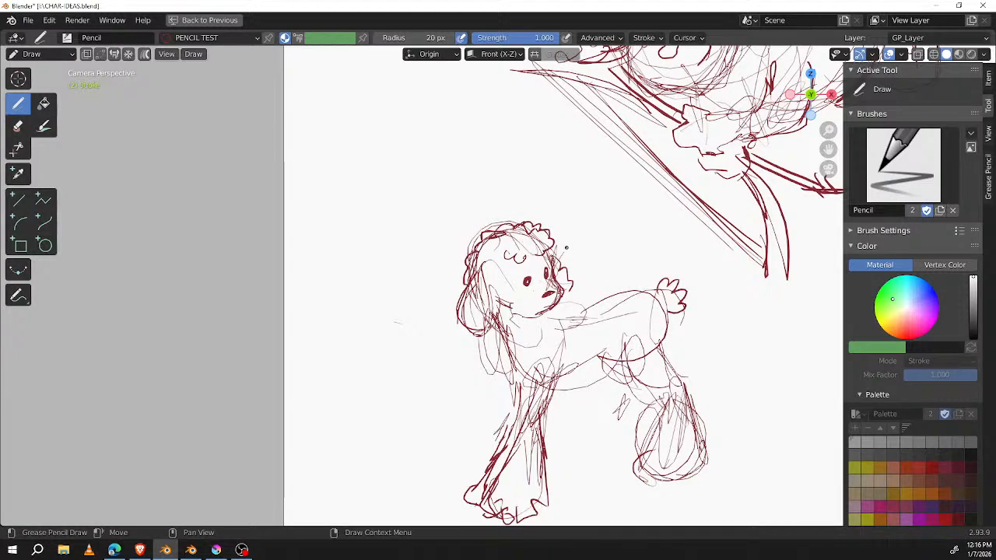
mouse_move(480, 282)
mouse_down()
mouse_move(462, 301)
mouse_move(475, 334)
mouse_up()
Step: Rework the neck and shoulder lines and darken the contour of the dog's back up to the tail
mouse_move(487, 294)
mouse_down()
mouse_move(513, 254)
mouse_move(532, 245)
mouse_move(599, 327)
mouse_up()
mouse_move(590, 321)
mouse_down()
mouse_move(600, 334)
mouse_move(611, 305)
mouse_up()
mouse_move(611, 310)
mouse_down()
mouse_move(626, 303)
mouse_move(605, 303)
mouse_up()
drag(606, 302, 659, 296)
Step: Outline the dog's rump and near hind leg with bolder strokes, widening the leg into a heavy furry foot
drag(674, 332, 635, 374)
mouse_move(631, 333)
mouse_down()
mouse_move(638, 381)
mouse_move(669, 387)
mouse_up()
drag(635, 376, 676, 389)
drag(663, 334, 673, 371)
mouse_move(673, 370)
mouse_down()
mouse_move(693, 387)
mouse_move(668, 405)
mouse_move(636, 469)
mouse_up()
mouse_move(636, 469)
mouse_down()
mouse_move(667, 480)
mouse_move(705, 462)
mouse_up()
drag(706, 467, 713, 448)
drag(698, 395, 708, 457)
drag(674, 359, 689, 387)
Step: Draw the far hind leg behind the near one and shade it with diagonal hatching
mouse_move(599, 350)
mouse_down()
mouse_move(614, 378)
mouse_move(638, 389)
mouse_move(608, 440)
mouse_up()
mouse_move(627, 397)
mouse_down()
mouse_move(589, 448)
mouse_move(615, 461)
mouse_up()
drag(647, 378, 602, 456)
drag(650, 430, 622, 461)
drag(648, 439, 628, 466)
drag(652, 399, 649, 433)
Step: Darken the front leg, belly and back contours, and strengthen the line of the dog's jaw
drag(523, 381, 522, 410)
mouse_move(507, 343)
mouse_down()
mouse_move(536, 393)
mouse_move(498, 470)
mouse_up()
drag(524, 414, 497, 470)
mouse_move(569, 378)
mouse_down()
mouse_move(603, 373)
mouse_move(627, 343)
mouse_up()
drag(583, 376, 633, 335)
drag(584, 315, 676, 299)
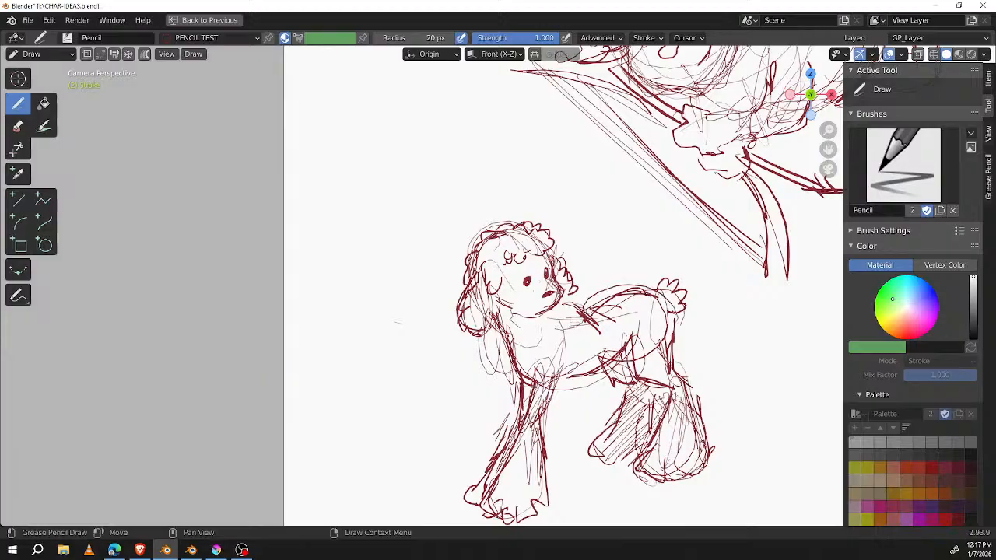
mouse_move(512, 301)
mouse_down()
mouse_move(530, 313)
mouse_move(551, 310)
mouse_up()
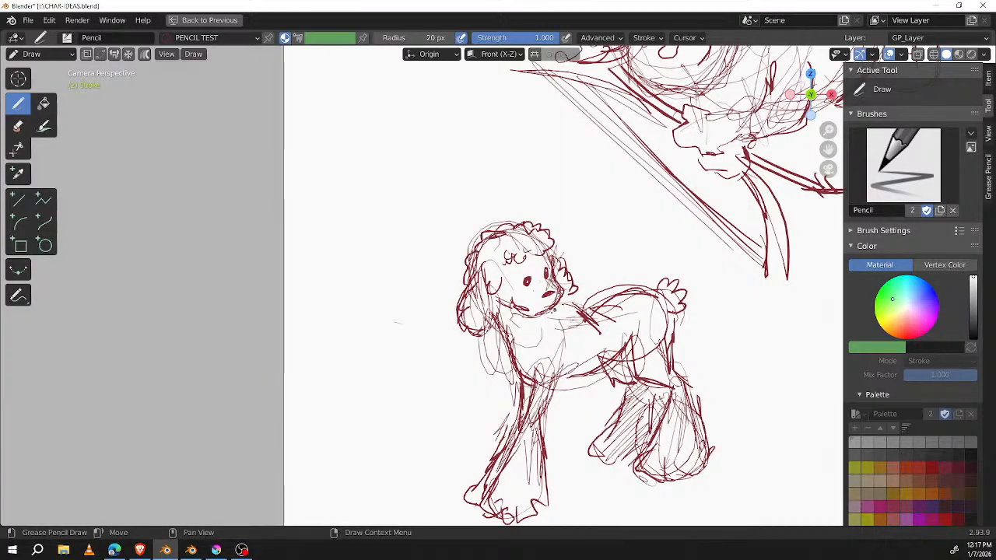
Step: In Sculpt Mode, turn off the point selection mask and reshape the muzzle with a 116 px Grab brush, returning to Draw mode
shift+middle_drag(711, 309, 576, 298)
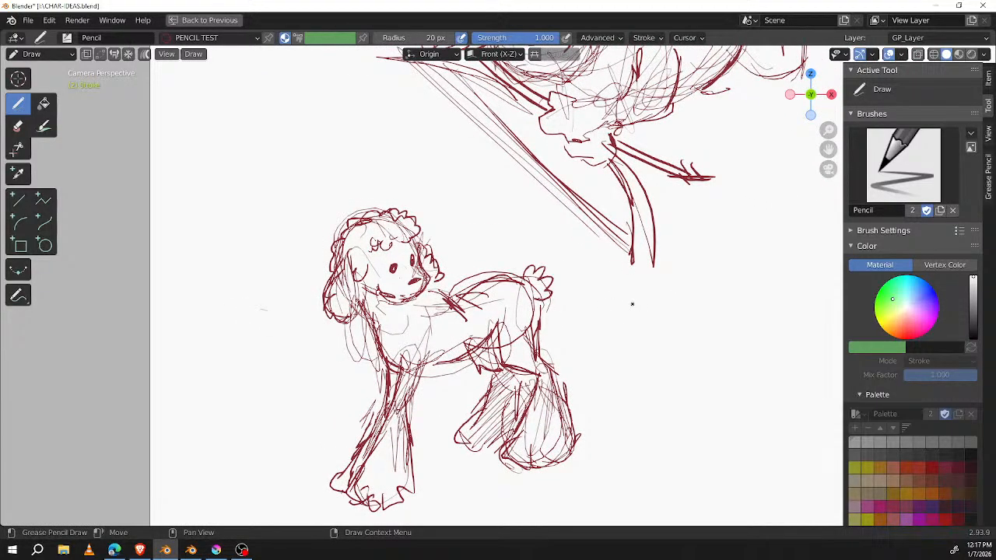
key(ctrl+Tab)
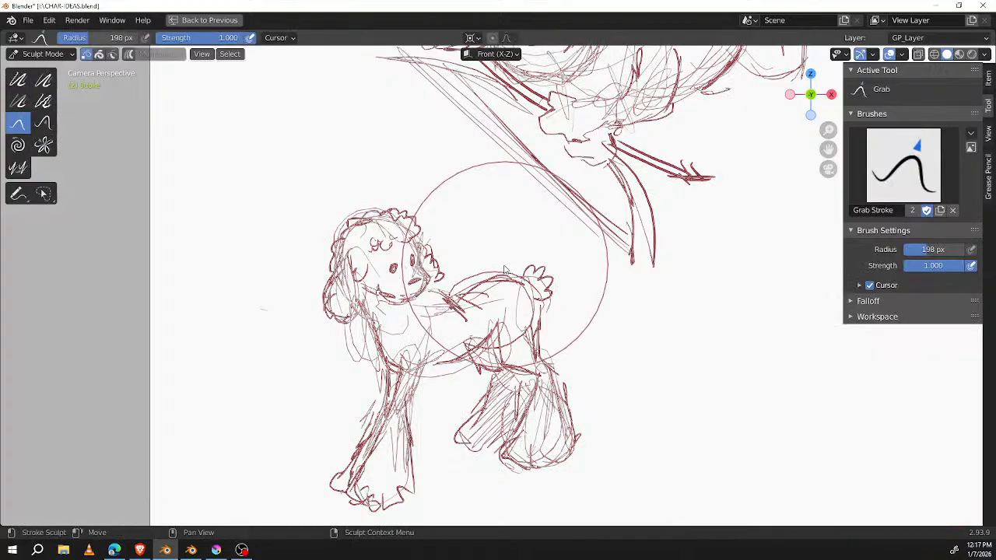
key(f)
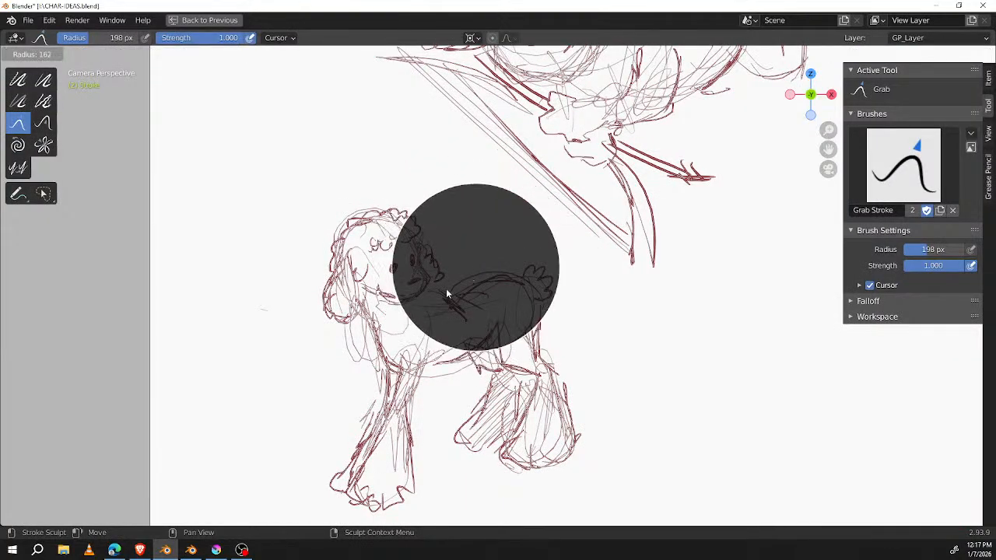
click(434, 302)
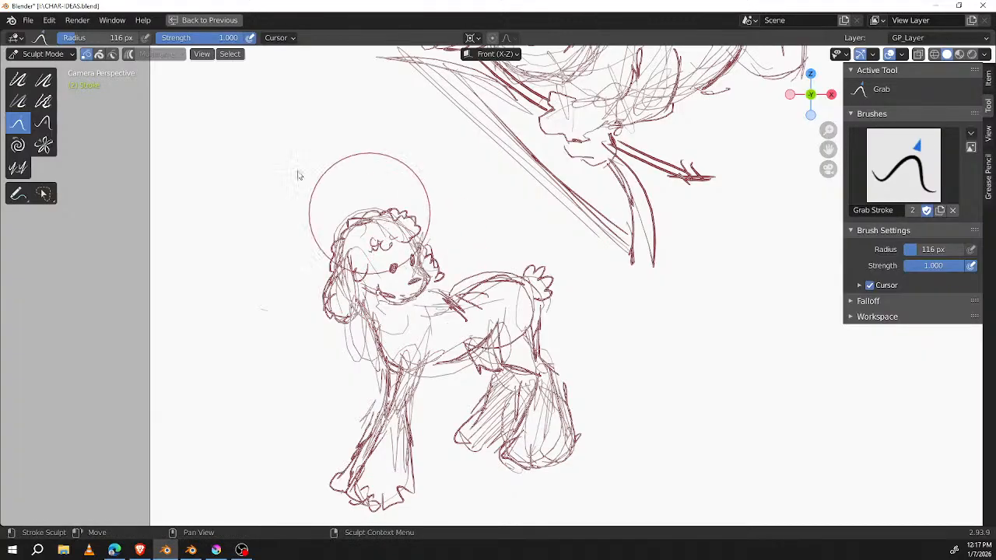
click(85, 57)
drag(413, 291, 422, 301)
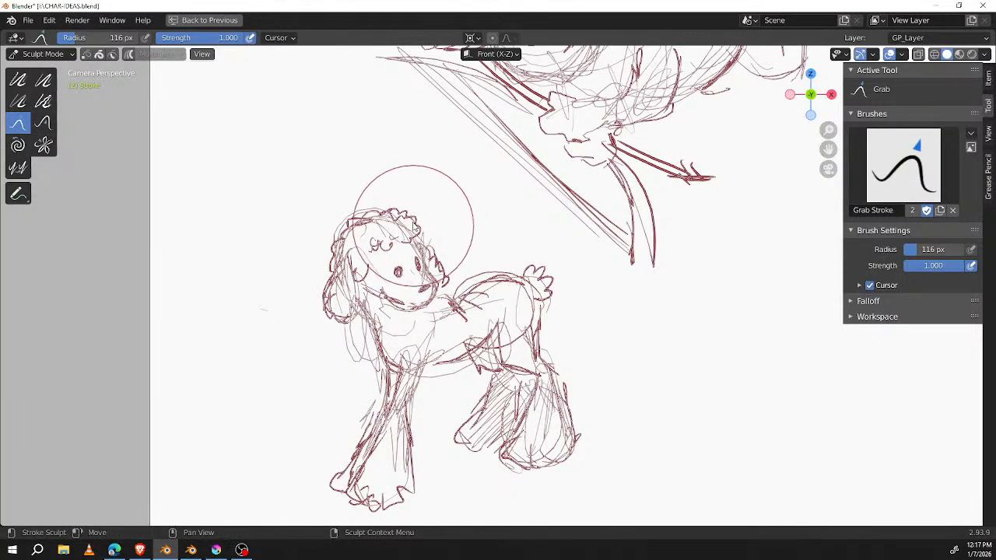
key(b)
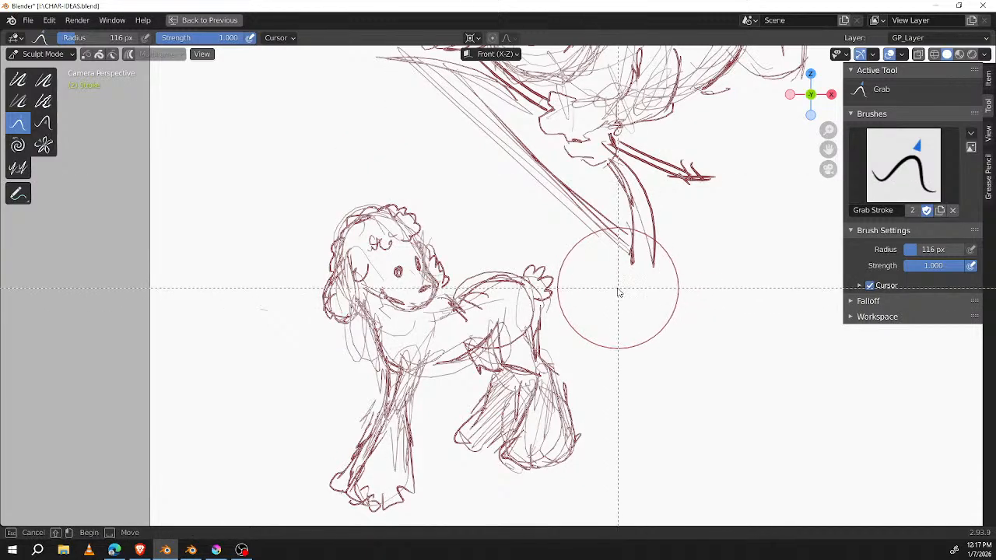
key(Escape)
key(ctrl+Tab)
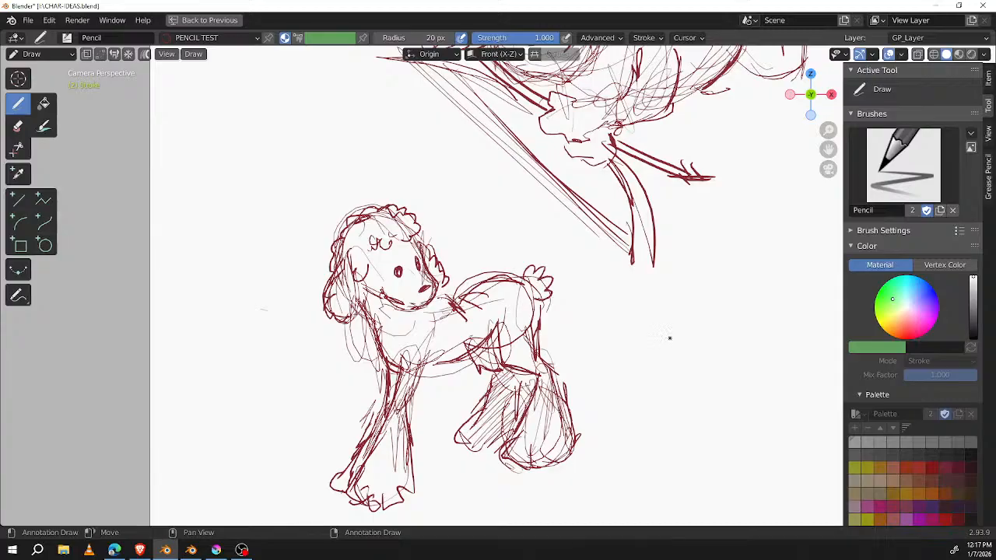
Step: Replace the long hanging ears with two small raised ears and draw curls down the near cheek
shift+middle_drag(436, 280, 499, 295)
drag(481, 274, 463, 289)
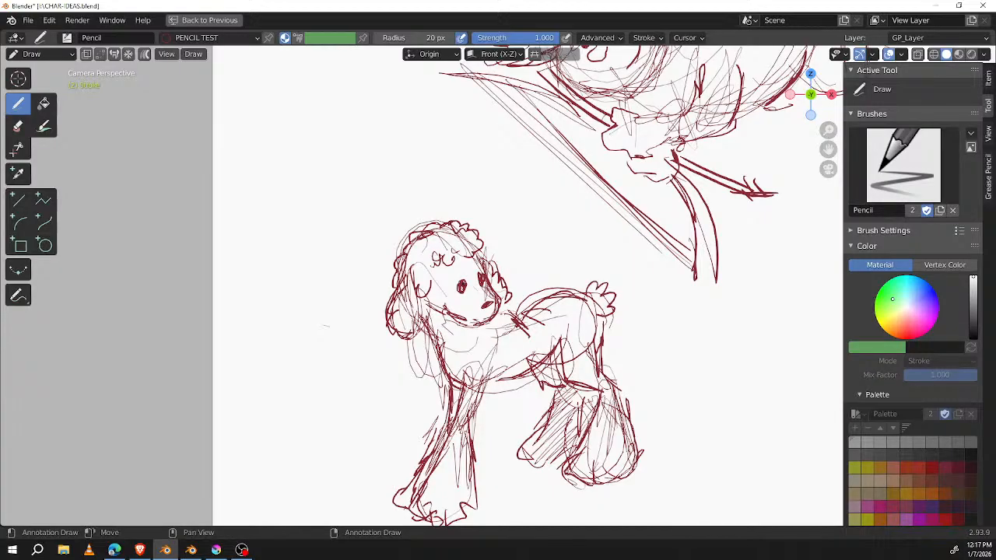
mouse_move(408, 232)
mouse_down()
mouse_move(380, 243)
mouse_move(408, 253)
mouse_up()
mouse_move(407, 344)
ctrl+mouse_down()
mouse_move(378, 329)
mouse_move(400, 296)
mouse_move(410, 310)
ctrl+mouse_up()
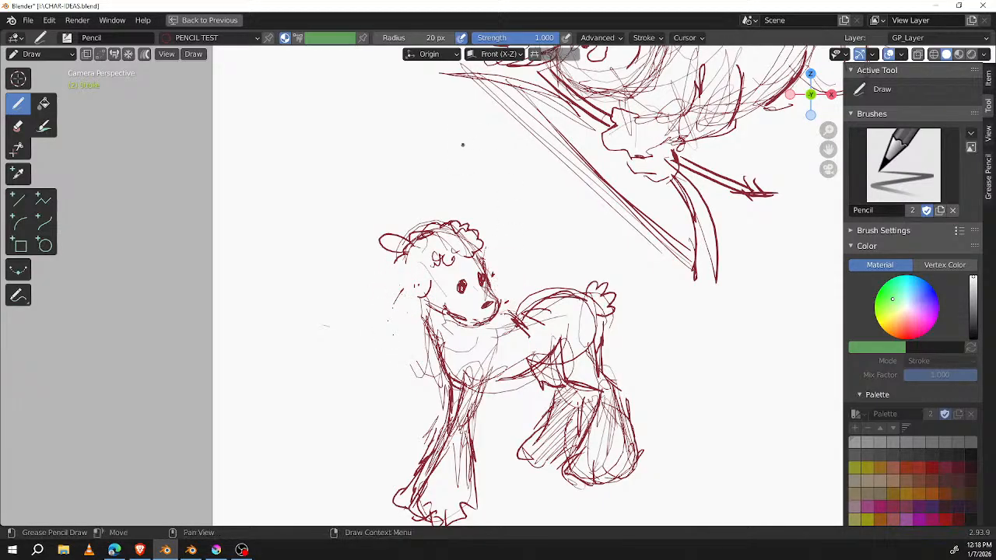
drag(462, 226, 482, 230)
mouse_move(411, 247)
mouse_down()
mouse_move(397, 269)
mouse_move(422, 322)
mouse_up()
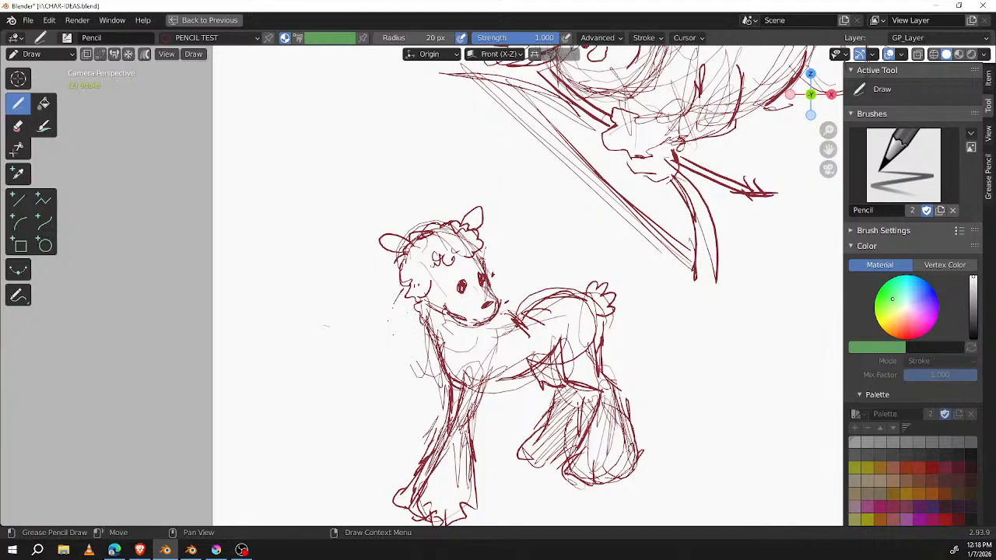
Step: Add tufts of curly fur beside the face, down the front of the neck and at the shoulder
drag(488, 255, 523, 319)
ctrl+drag(506, 248, 513, 309)
drag(398, 272, 447, 366)
drag(515, 300, 536, 338)
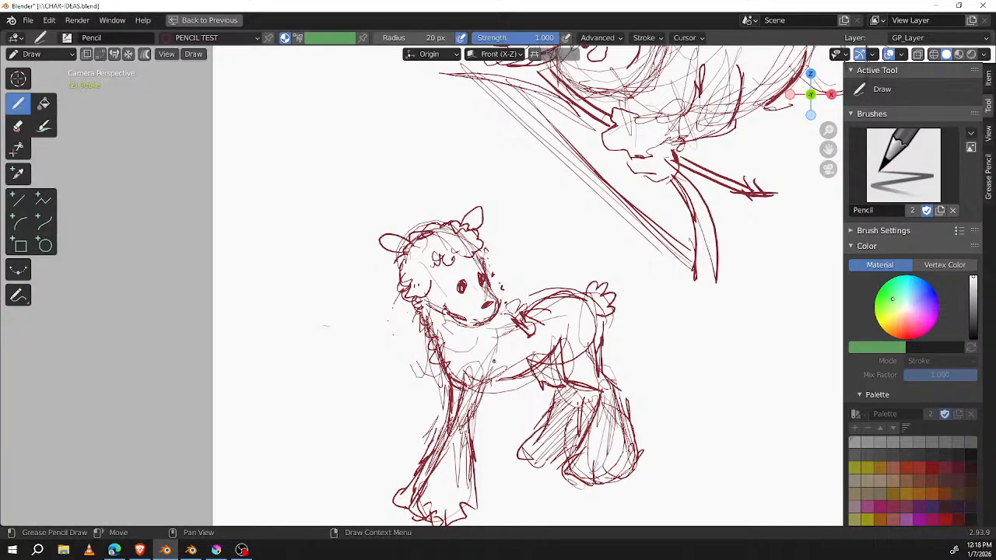
Step: Draw curly wool on the chest and belly, and replace the smooth back line with a scalloped woolly outline
mouse_move(464, 359)
mouse_down()
mouse_move(502, 391)
mouse_move(517, 387)
mouse_move(527, 354)
mouse_up()
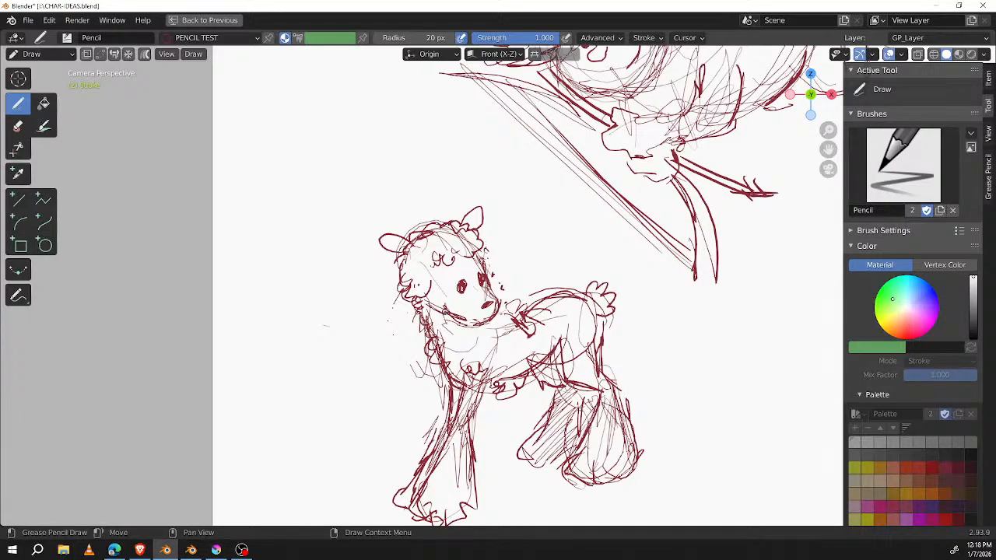
mouse_move(452, 347)
ctrl+mouse_down()
mouse_move(431, 354)
mouse_move(438, 369)
ctrl+mouse_up()
mouse_move(434, 327)
mouse_down()
mouse_move(424, 360)
mouse_move(450, 380)
mouse_up()
mouse_move(512, 303)
mouse_down()
mouse_move(537, 327)
mouse_move(538, 353)
mouse_up()
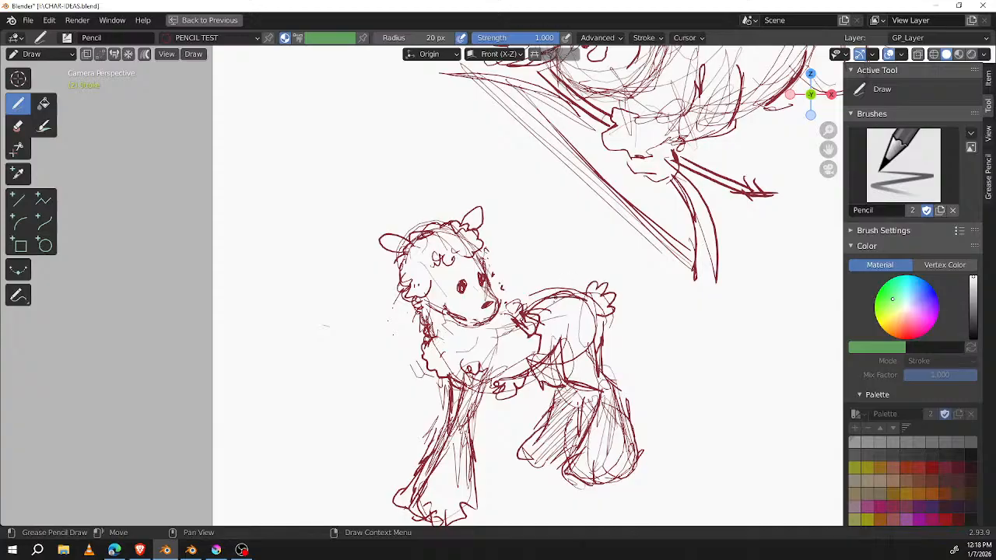
mouse_move(554, 312)
ctrl+mouse_down()
mouse_move(546, 317)
mouse_move(561, 280)
mouse_move(571, 310)
mouse_move(543, 294)
mouse_move(578, 279)
mouse_move(613, 323)
ctrl+mouse_up()
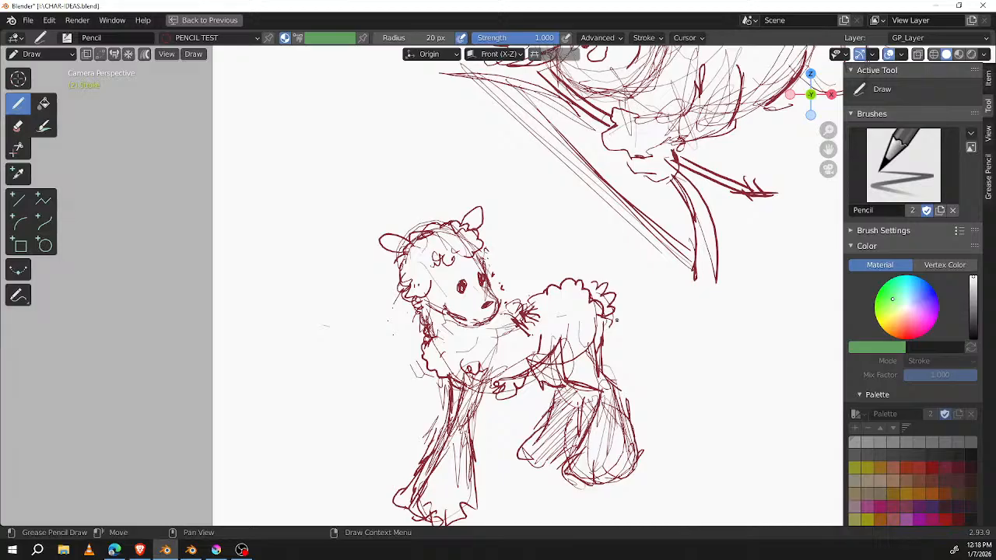
Step: Draw a brow above the near eye and add inner contours to both raised ears
drag(451, 280, 484, 253)
drag(466, 220, 487, 220)
mouse_move(393, 234)
mouse_down()
mouse_move(390, 255)
mouse_move(400, 254)
mouse_up()
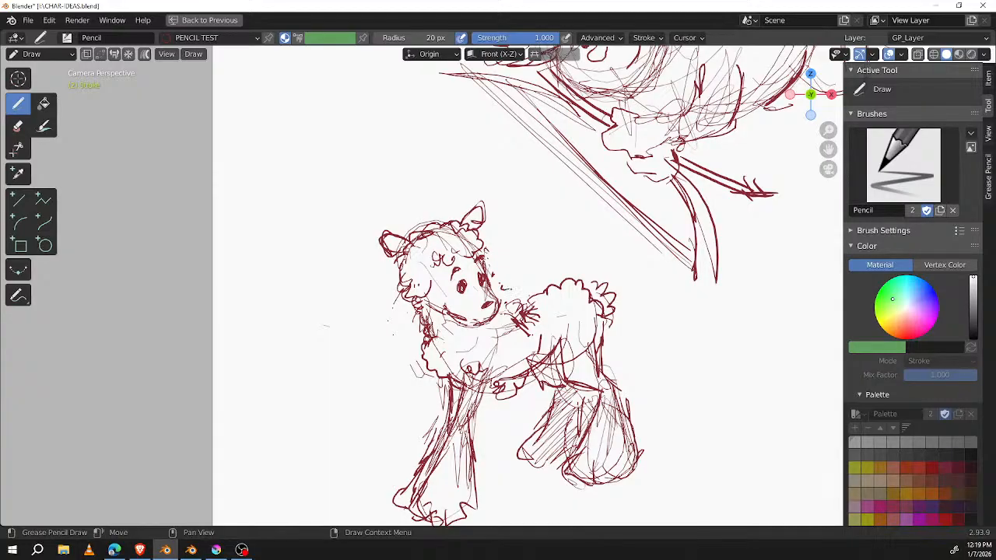
Step: Add more wool curls behind the head, across the back and belly, and along the chest
mouse_move(498, 292)
mouse_down()
mouse_move(517, 285)
mouse_move(545, 320)
mouse_move(541, 338)
mouse_up()
mouse_move(524, 301)
mouse_down()
mouse_move(542, 290)
mouse_move(585, 299)
mouse_move(599, 343)
mouse_move(499, 385)
mouse_up()
mouse_move(431, 350)
mouse_down()
mouse_move(424, 369)
mouse_move(449, 380)
mouse_up()
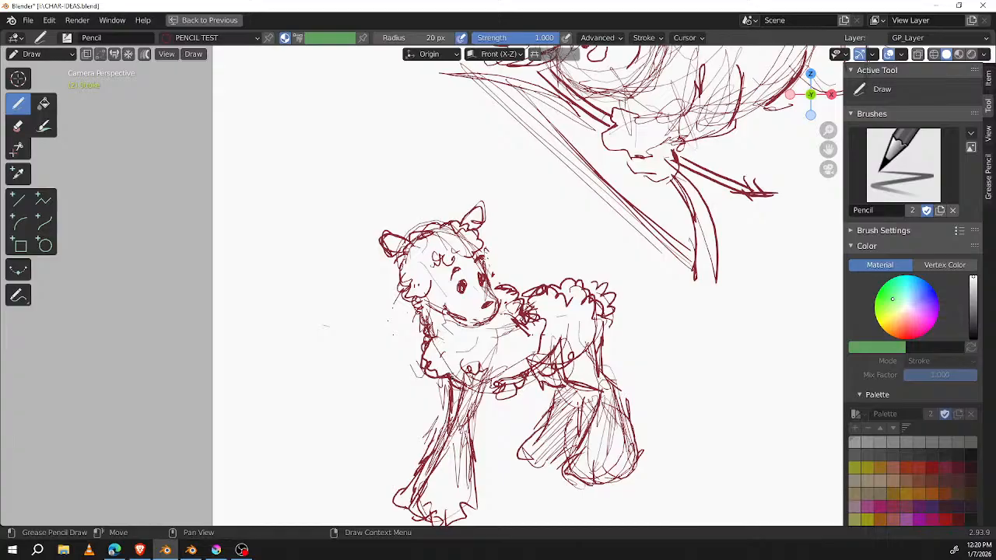
Step: Sketch a new oval human face in front of the woolly animal, with guide lines and two closed eyes
mouse_move(594, 231)
shift+middle_down()
mouse_move(667, 238)
mouse_move(660, 229)
shift+middle_up()
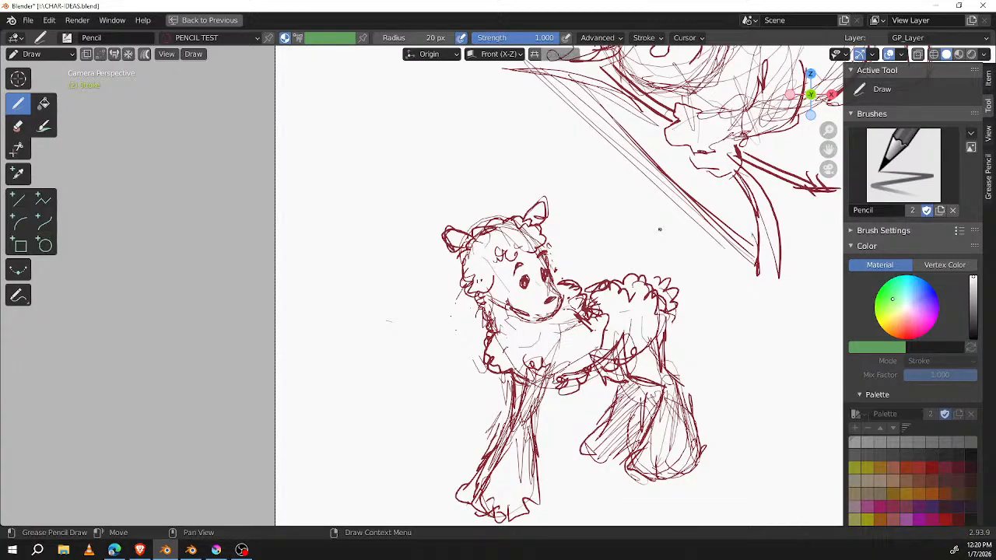
middle_drag(659, 230, 738, 252)
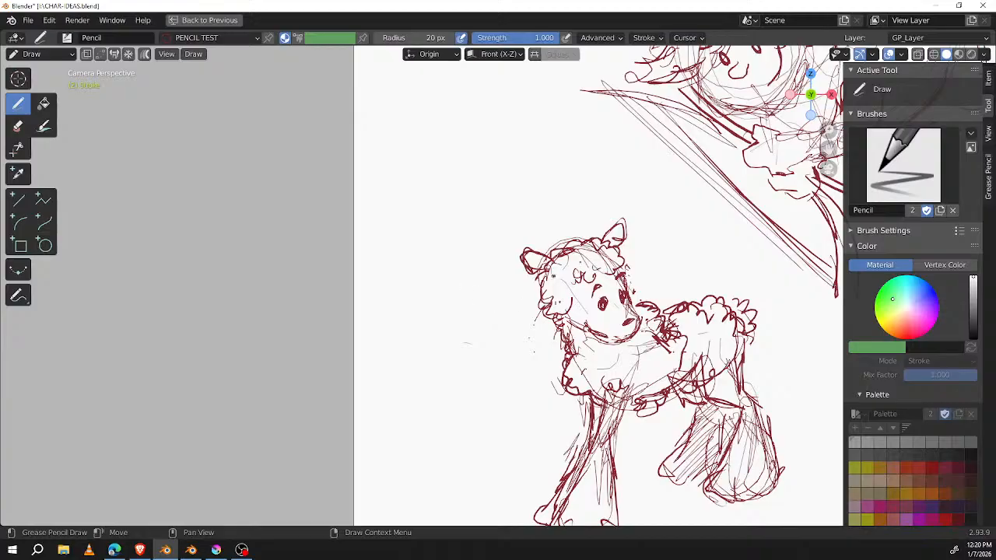
mouse_move(393, 299)
mouse_down()
mouse_move(382, 322)
mouse_move(389, 358)
mouse_move(416, 414)
mouse_up()
mouse_move(411, 381)
mouse_down()
mouse_move(451, 402)
mouse_move(492, 313)
mouse_up()
drag(464, 414, 499, 341)
mouse_move(388, 329)
mouse_down()
mouse_move(495, 295)
mouse_move(471, 397)
mouse_up()
mouse_move(408, 292)
mouse_down()
mouse_move(455, 413)
mouse_move(467, 414)
mouse_up()
mouse_move(392, 331)
mouse_down()
mouse_move(449, 416)
mouse_move(509, 379)
mouse_up()
mouse_move(495, 285)
mouse_down()
mouse_move(467, 418)
mouse_move(498, 361)
mouse_up()
mouse_move(424, 250)
mouse_down()
mouse_move(499, 347)
mouse_move(501, 329)
mouse_up()
drag(415, 336, 484, 341)
drag(412, 337, 443, 341)
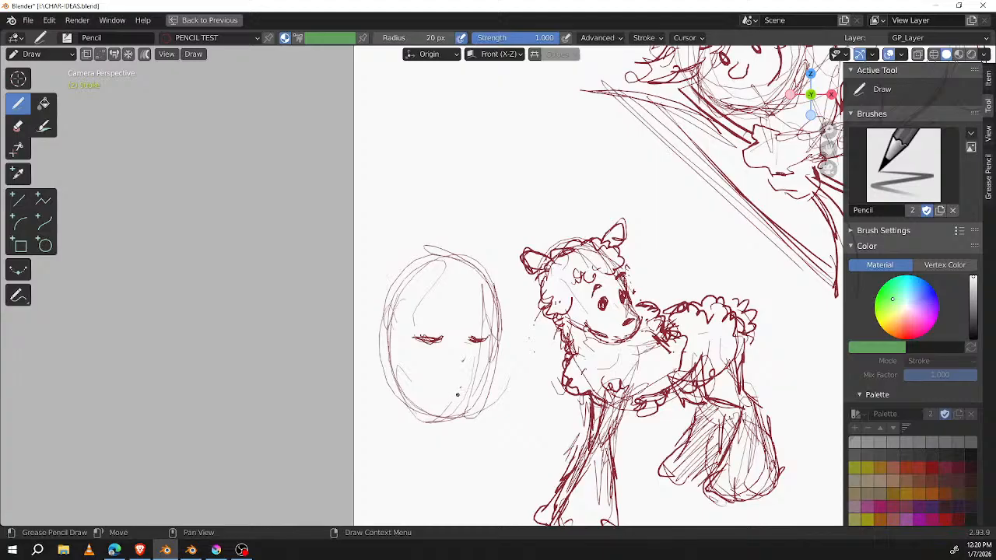
Step: Draw the face's open mouth and eyebrows, and add a hair strand sweeping across the forehead
drag(449, 382, 440, 396)
mouse_move(447, 380)
mouse_down()
mouse_move(463, 381)
mouse_move(435, 396)
mouse_move(466, 378)
mouse_move(436, 393)
mouse_move(465, 390)
mouse_move(435, 399)
mouse_move(465, 401)
mouse_up()
drag(479, 266, 414, 342)
mouse_move(446, 285)
mouse_down()
mouse_move(384, 358)
mouse_move(363, 358)
mouse_move(379, 367)
mouse_move(432, 311)
mouse_move(482, 311)
mouse_up()
Step: Reinforce the long-haired face's outline and sketch the hair contour over the crown and down the side facing the animal
mouse_move(398, 349)
mouse_down()
mouse_move(392, 357)
mouse_move(440, 444)
mouse_move(435, 426)
mouse_move(487, 387)
mouse_up()
mouse_move(459, 417)
mouse_down()
mouse_move(477, 406)
mouse_move(505, 350)
mouse_move(503, 299)
mouse_up()
mouse_move(482, 248)
mouse_down()
mouse_move(516, 305)
mouse_move(517, 366)
mouse_up()
drag(510, 294, 519, 428)
drag(469, 236, 437, 238)
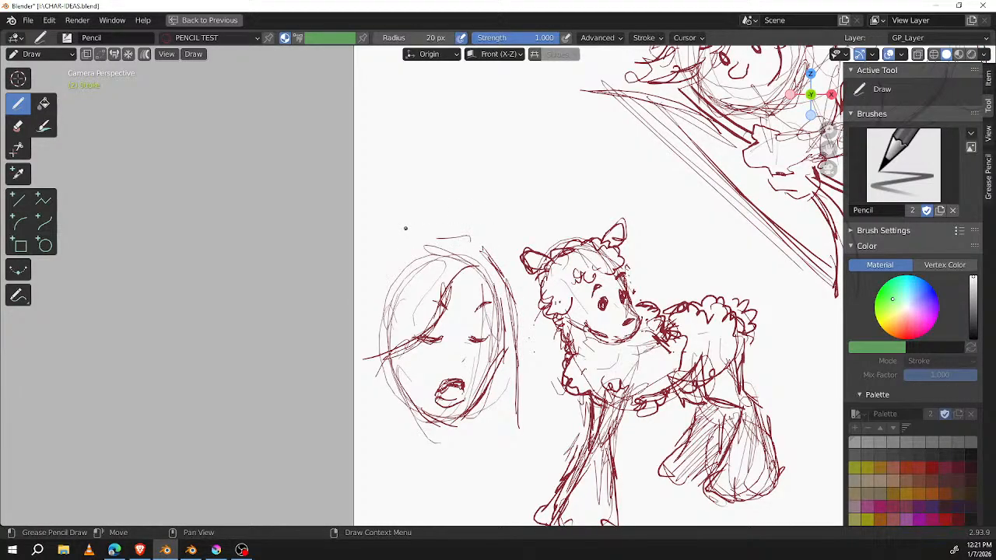
drag(438, 238, 399, 255)
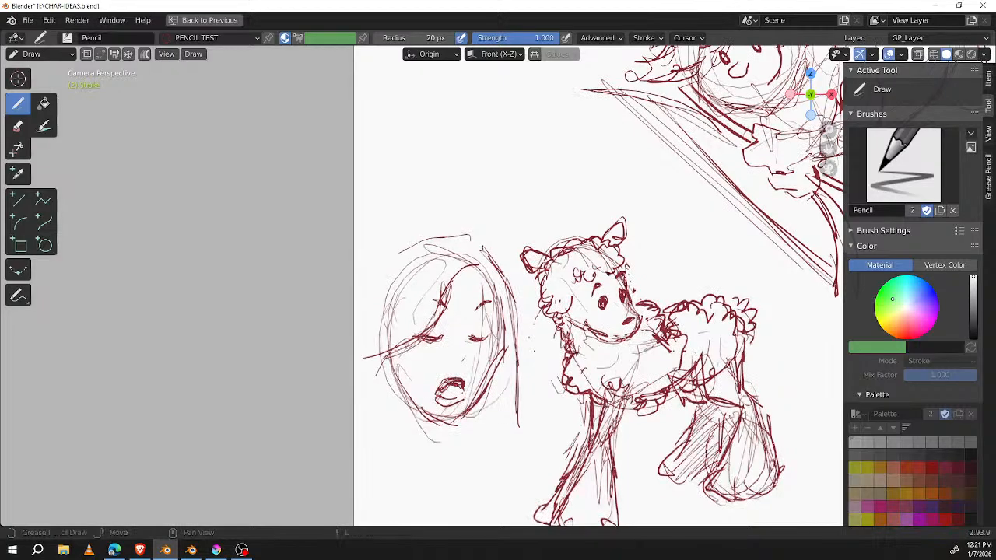
middle_drag(462, 225, 471, 138)
drag(434, 151, 388, 187)
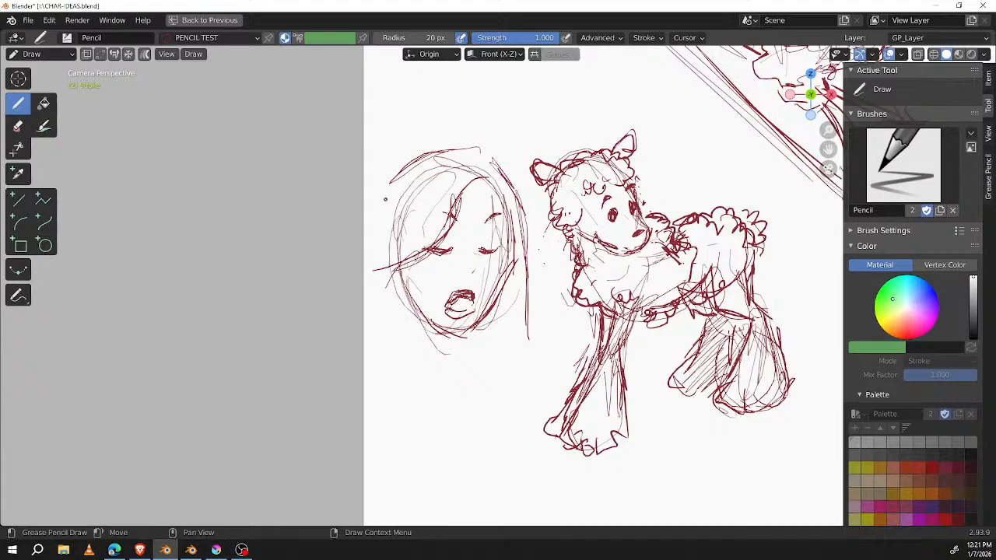
Step: Draw the neck and shoulder lines below the face and extend the hair down the side nearest the animal
drag(412, 249, 414, 368)
drag(415, 285, 450, 389)
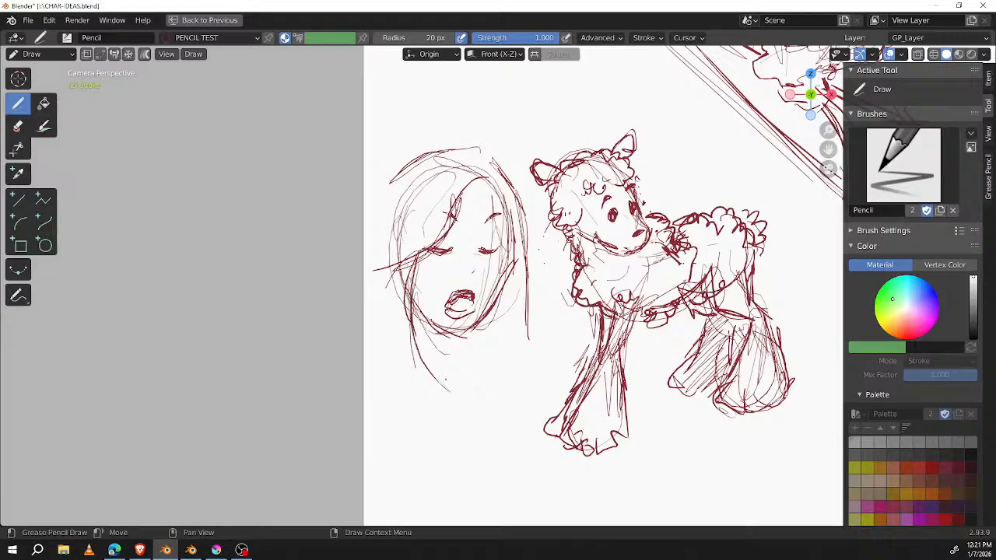
mouse_move(443, 331)
mouse_down()
mouse_move(450, 393)
mouse_move(471, 378)
mouse_move(465, 395)
mouse_up()
drag(409, 323, 464, 414)
drag(412, 340, 427, 465)
drag(531, 280, 533, 347)
drag(527, 215, 537, 379)
drag(538, 250, 532, 405)
mouse_move(467, 371)
mouse_down()
mouse_move(510, 384)
mouse_move(535, 420)
mouse_move(507, 403)
mouse_up()
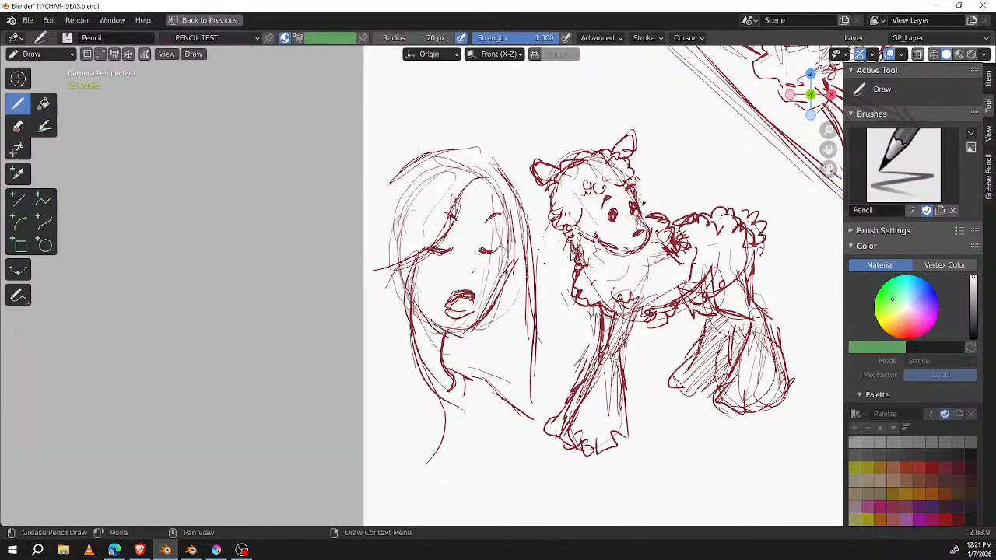
Step: Hatch the hair beside the face and neck and add strands across the crown
mouse_move(511, 275)
mouse_down()
mouse_move(450, 337)
mouse_move(485, 321)
mouse_move(506, 272)
mouse_move(517, 236)
mouse_move(500, 192)
mouse_move(514, 276)
mouse_up()
drag(490, 160, 500, 173)
mouse_move(495, 160)
mouse_down()
mouse_move(478, 175)
mouse_move(519, 204)
mouse_move(530, 315)
mouse_up()
mouse_move(491, 289)
mouse_down()
mouse_move(534, 350)
mouse_move(500, 355)
mouse_up()
drag(516, 356, 509, 369)
mouse_move(472, 165)
mouse_down()
mouse_move(421, 215)
mouse_move(413, 210)
mouse_up()
mouse_move(468, 152)
mouse_down()
mouse_move(409, 193)
mouse_move(398, 190)
mouse_up()
drag(420, 158, 374, 197)
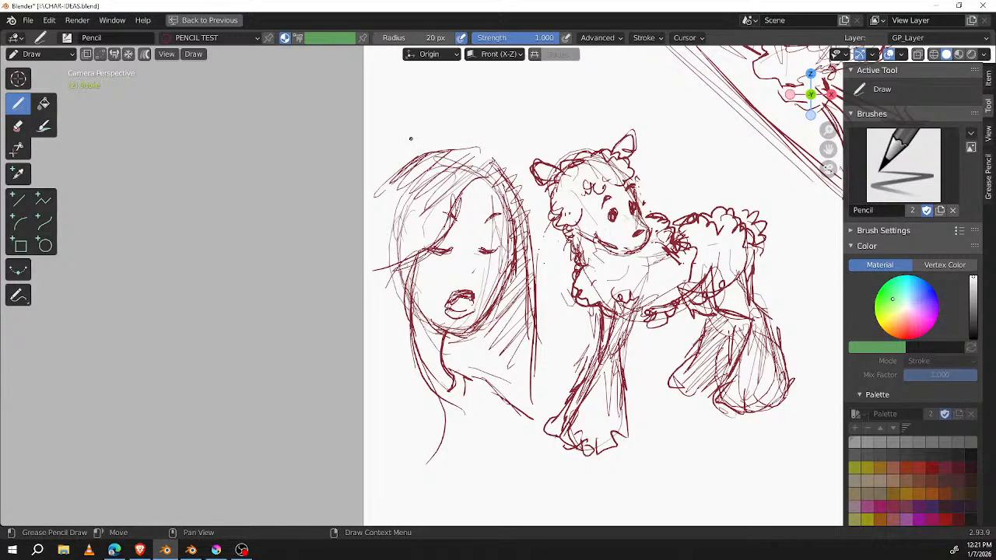
Step: Draw long hair flowing down the outer side of the face, with the ends curving in below the shoulder
drag(413, 157, 354, 249)
mouse_move(387, 194)
mouse_down()
mouse_move(361, 255)
mouse_move(360, 310)
mouse_up()
drag(366, 260, 329, 390)
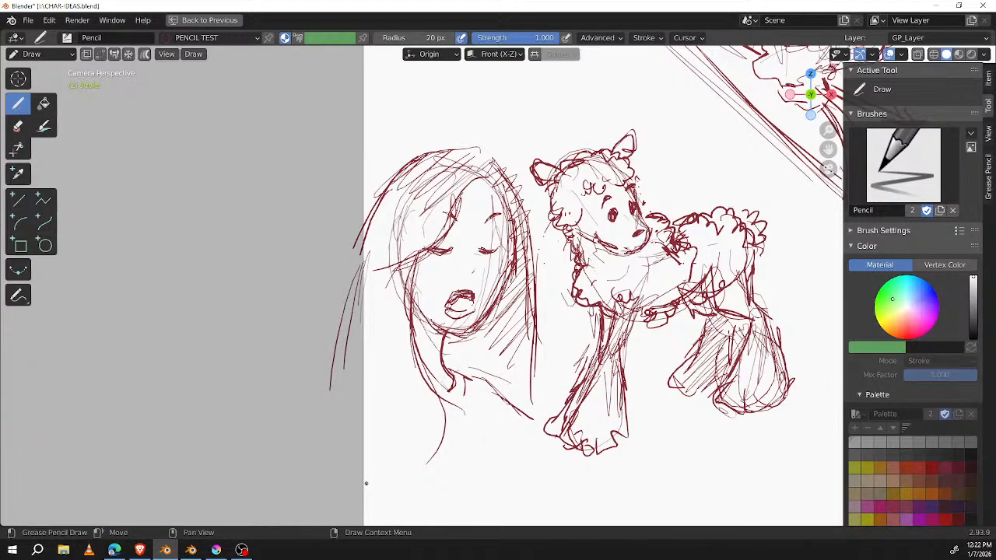
drag(389, 193, 342, 278)
drag(375, 220, 319, 326)
drag(354, 259, 324, 412)
mouse_move(340, 327)
mouse_down()
mouse_move(332, 397)
mouse_move(361, 450)
mouse_up()
drag(343, 370, 356, 454)
mouse_move(368, 401)
mouse_down()
mouse_move(398, 474)
mouse_move(429, 461)
mouse_up()
drag(325, 401, 375, 465)
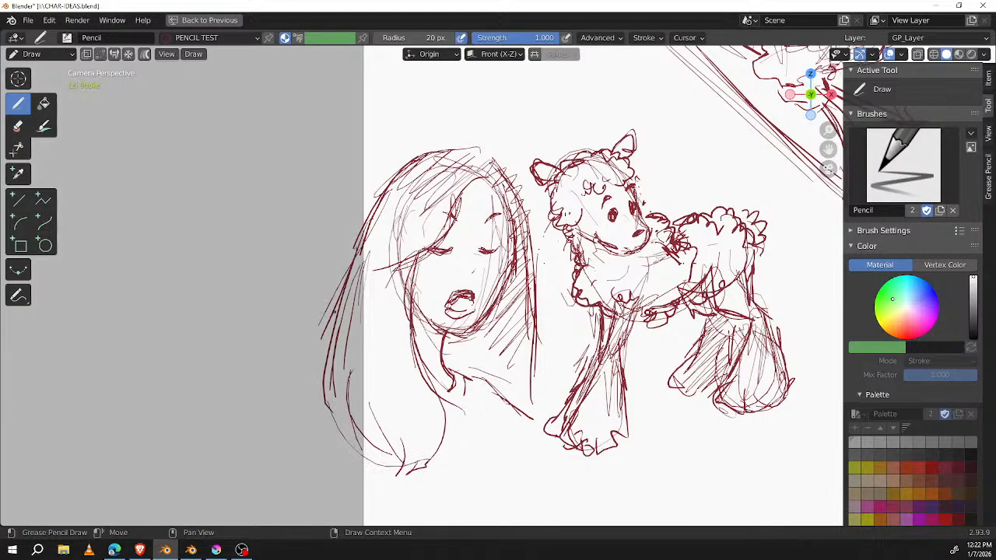
drag(546, 336, 543, 394)
Step: Sketch a new round head in the empty area above the long-haired face, with a long drooping nose
middle_drag(621, 165, 504, 319)
middle_drag(505, 227, 583, 325)
middle_drag(558, 259, 578, 337)
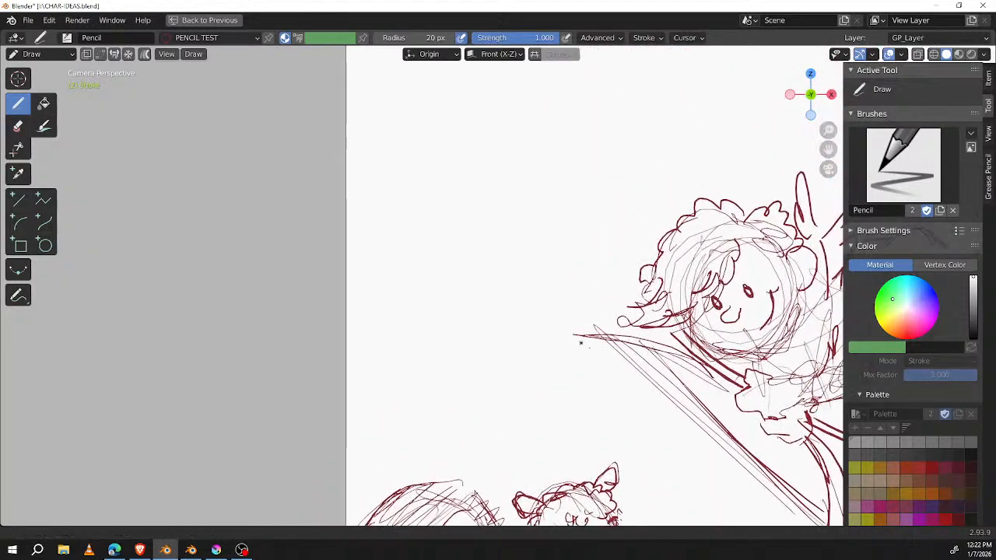
middle_drag(608, 300, 636, 328)
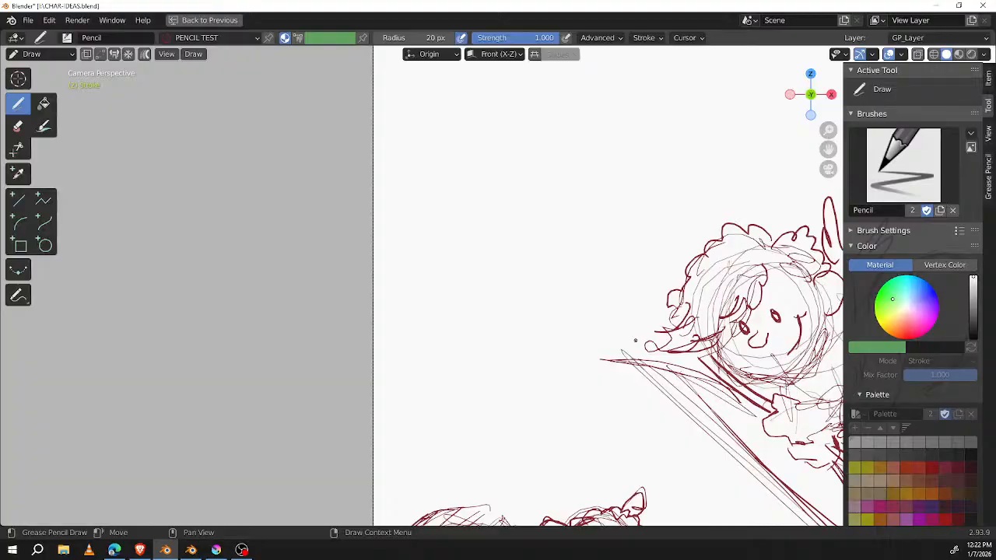
mouse_move(484, 148)
mouse_down()
mouse_move(452, 207)
mouse_move(537, 226)
mouse_move(510, 254)
mouse_up()
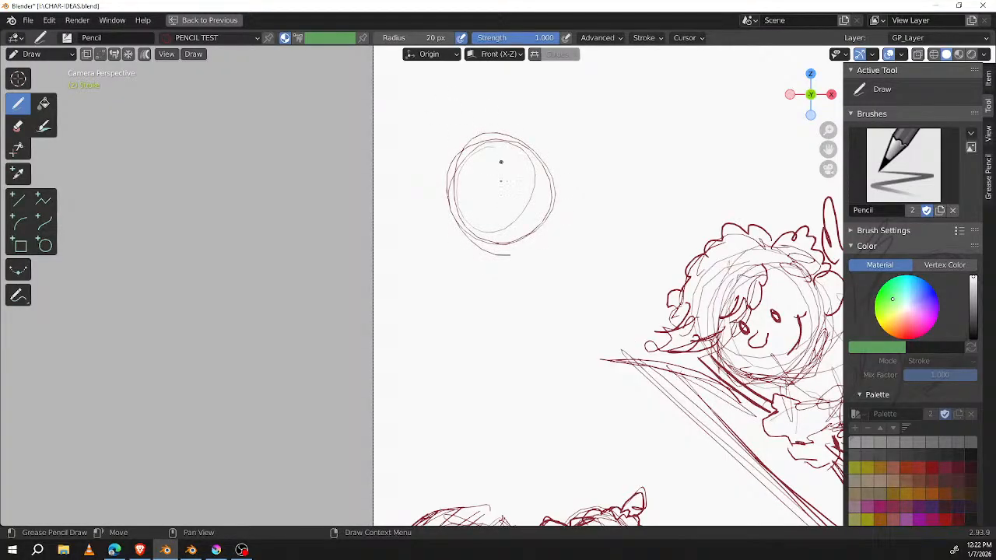
mouse_move(463, 178)
mouse_down()
mouse_move(535, 195)
mouse_move(461, 152)
mouse_move(445, 183)
mouse_move(456, 271)
mouse_up()
mouse_move(464, 178)
mouse_down()
mouse_move(453, 280)
mouse_move(471, 314)
mouse_move(470, 305)
mouse_up()
drag(440, 233, 481, 225)
mouse_move(482, 280)
mouse_down()
mouse_move(458, 199)
mouse_move(478, 270)
mouse_up()
mouse_move(445, 220)
mouse_down()
mouse_move(439, 268)
mouse_move(472, 204)
mouse_up()
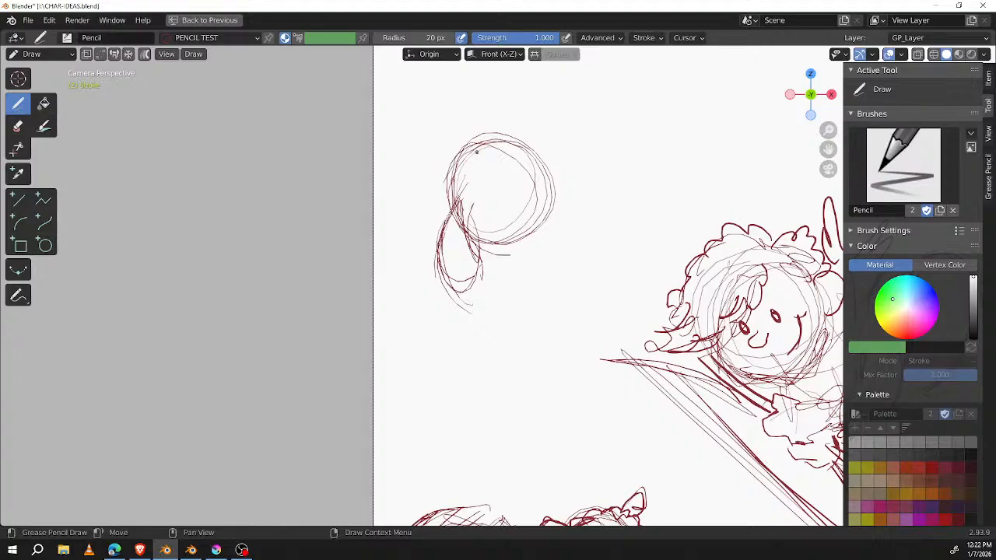
Step: Draw oval eyes with dark pupils, short eyebrows, and a long pointed beard curving below the new head
mouse_move(503, 162)
mouse_down()
mouse_move(476, 214)
mouse_move(498, 179)
mouse_move(474, 213)
mouse_move(451, 168)
mouse_move(443, 207)
mouse_move(484, 167)
mouse_move(498, 209)
mouse_move(500, 169)
mouse_move(505, 202)
mouse_up()
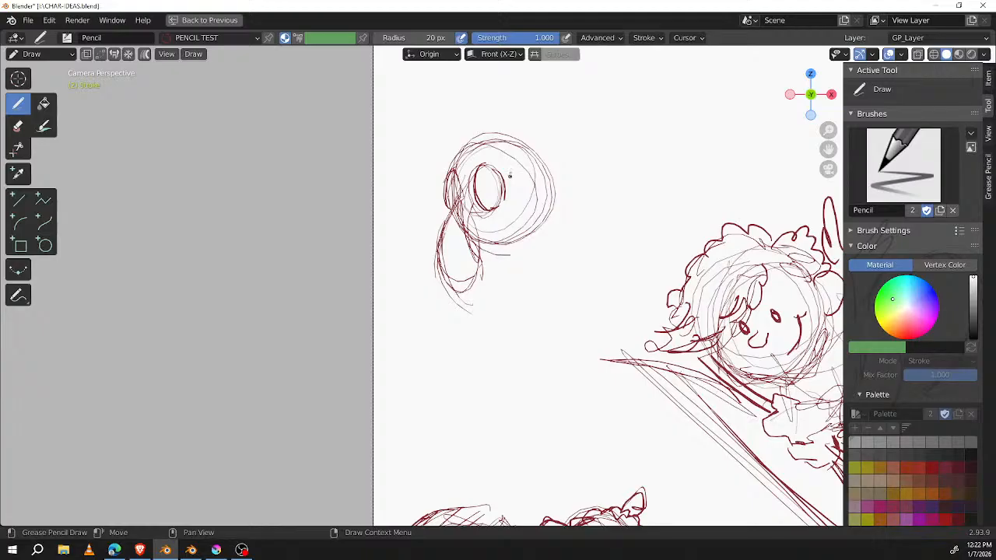
drag(456, 191, 497, 196)
mouse_move(477, 289)
mouse_down()
mouse_move(479, 319)
mouse_move(451, 357)
mouse_move(428, 388)
mouse_move(401, 389)
mouse_move(440, 411)
mouse_move(546, 287)
mouse_move(548, 207)
mouse_up()
mouse_move(458, 166)
mouse_down()
mouse_move(508, 141)
mouse_move(495, 128)
mouse_move(504, 157)
mouse_move(478, 146)
mouse_move(445, 159)
mouse_up()
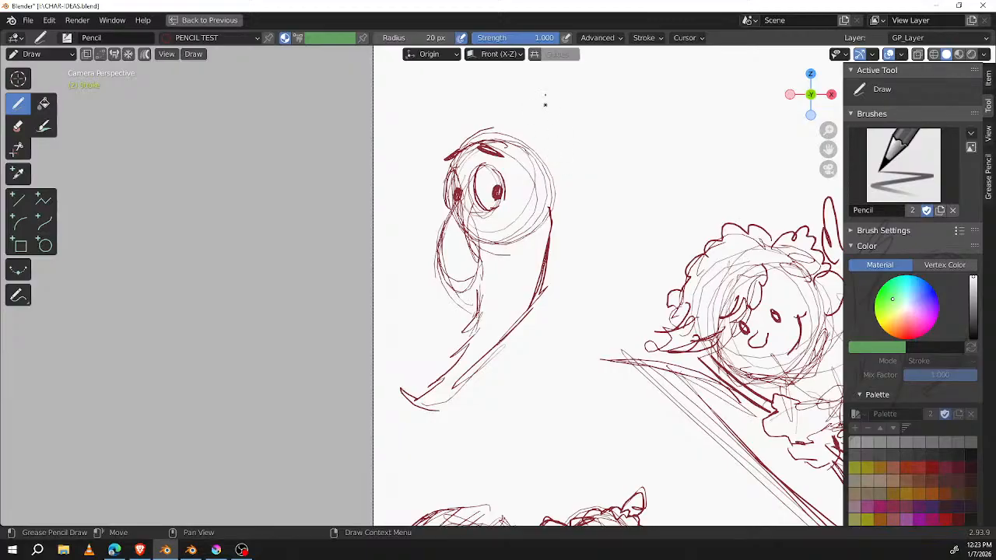
Step: Add a large ear and a wide smile to the bearded head, and reinforce the drooping nose's edge
mouse_move(536, 181)
mouse_down()
mouse_move(567, 163)
mouse_move(549, 214)
mouse_move(570, 187)
mouse_move(547, 201)
mouse_move(562, 148)
mouse_move(571, 186)
mouse_up()
drag(560, 149, 554, 210)
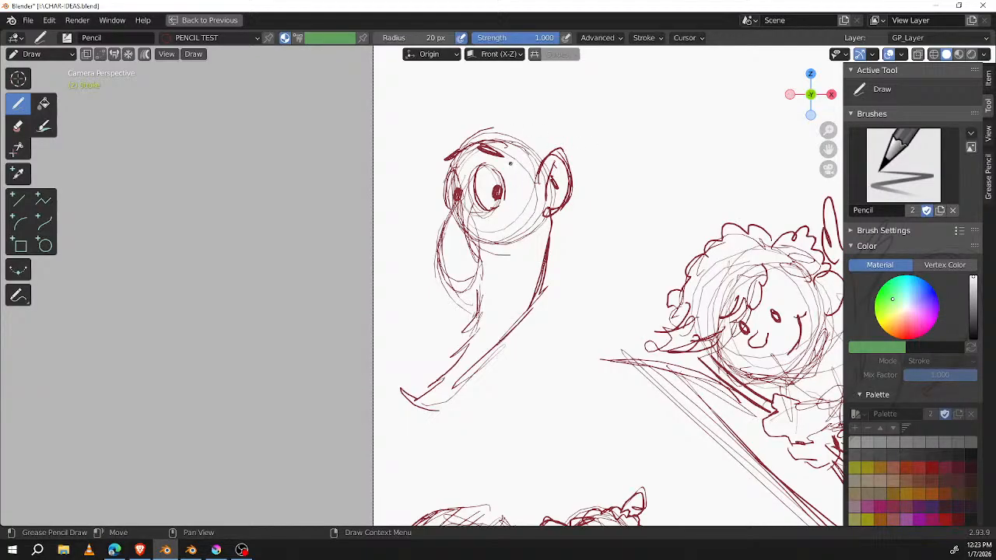
mouse_move(503, 238)
mouse_down()
mouse_move(525, 180)
mouse_move(528, 223)
mouse_up()
mouse_move(537, 188)
mouse_down()
mouse_move(529, 237)
mouse_move(487, 247)
mouse_move(533, 238)
mouse_up()
mouse_move(538, 212)
mouse_down()
mouse_move(503, 249)
mouse_move(484, 246)
mouse_up()
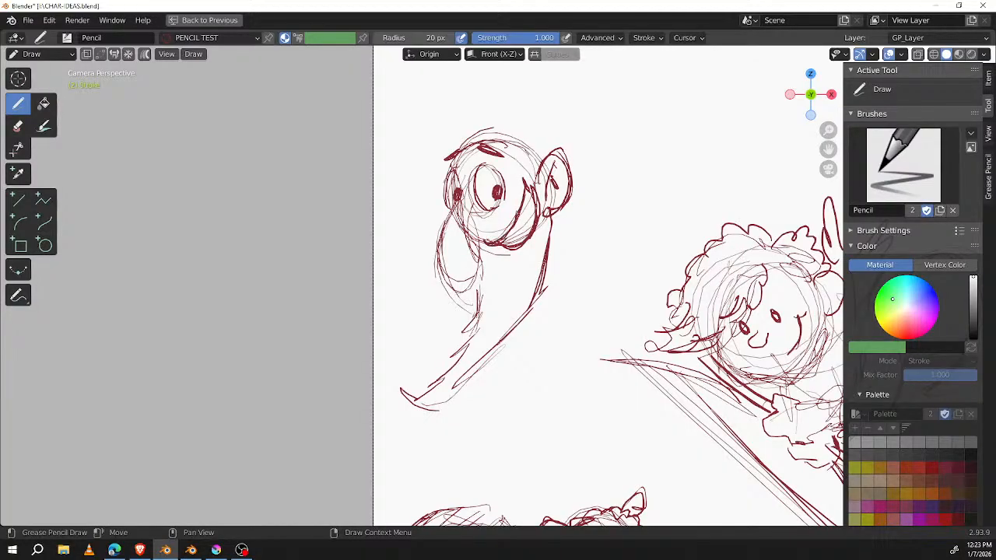
mouse_move(476, 211)
mouse_down()
mouse_move(480, 276)
mouse_move(462, 272)
mouse_up()
mouse_move(499, 211)
mouse_down()
mouse_move(532, 166)
mouse_move(509, 201)
mouse_move(476, 216)
mouse_up()
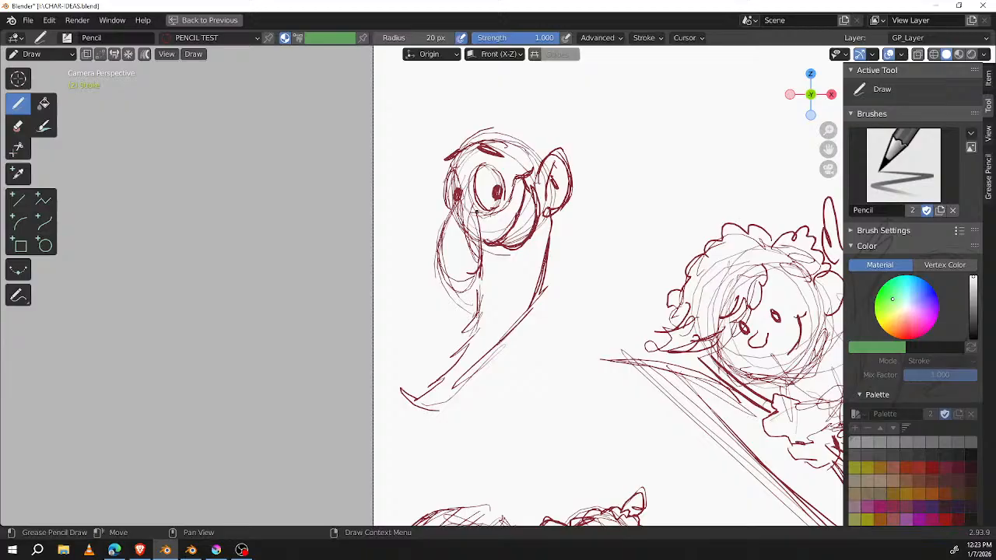
Step: Sketch a large floppy cap with a rounded tip around the bearded head, and darken the nose outline
mouse_move(447, 190)
mouse_down()
mouse_move(402, 124)
mouse_move(400, 98)
mouse_up()
mouse_move(405, 155)
mouse_down()
mouse_move(393, 82)
mouse_move(475, 61)
mouse_up()
mouse_move(553, 81)
mouse_down()
mouse_move(593, 127)
mouse_move(632, 211)
mouse_up()
mouse_move(568, 247)
mouse_down()
mouse_move(613, 241)
mouse_move(629, 179)
mouse_move(599, 138)
mouse_move(576, 71)
mouse_move(578, 105)
mouse_up()
middle_drag(598, 166, 619, 225)
drag(576, 129, 509, 118)
mouse_move(552, 122)
mouse_down()
mouse_move(582, 146)
mouse_move(421, 173)
mouse_up()
mouse_move(422, 173)
mouse_down()
mouse_move(543, 137)
mouse_move(519, 127)
mouse_move(614, 113)
mouse_up()
mouse_move(566, 142)
mouse_down()
mouse_move(605, 106)
mouse_move(644, 110)
mouse_move(650, 168)
mouse_up()
mouse_move(651, 118)
mouse_down()
mouse_move(623, 188)
mouse_move(592, 125)
mouse_up()
mouse_move(479, 261)
mouse_down()
mouse_move(471, 347)
mouse_move(501, 346)
mouse_up()
drag(502, 274, 491, 274)
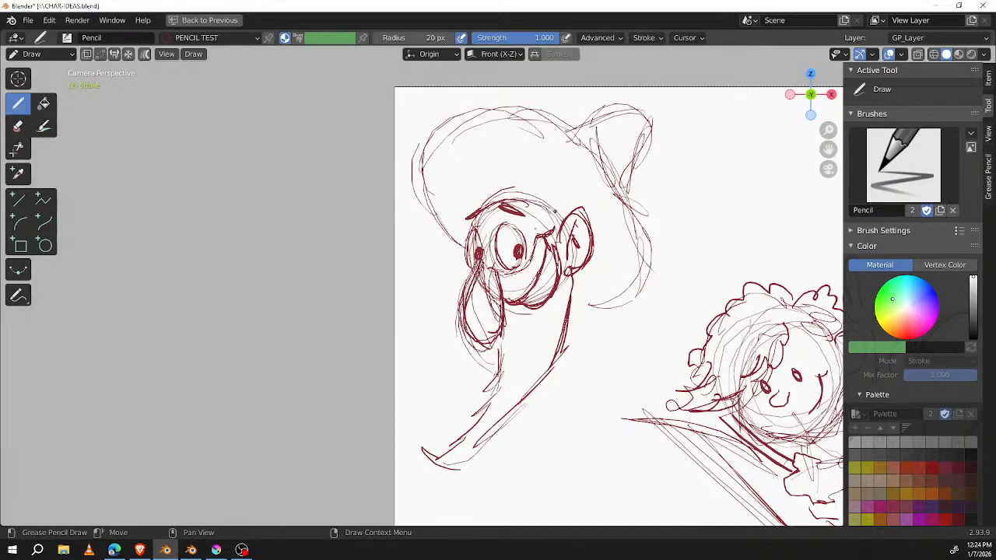
Step: Add hair strokes to the beard and draw a sideburn strand hanging below the ear
mouse_move(503, 352)
mouse_down()
mouse_move(456, 435)
mouse_move(544, 334)
mouse_up()
drag(541, 384, 577, 296)
mouse_move(598, 289)
mouse_down()
mouse_move(579, 331)
mouse_move(580, 269)
mouse_up()
drag(584, 269, 577, 311)
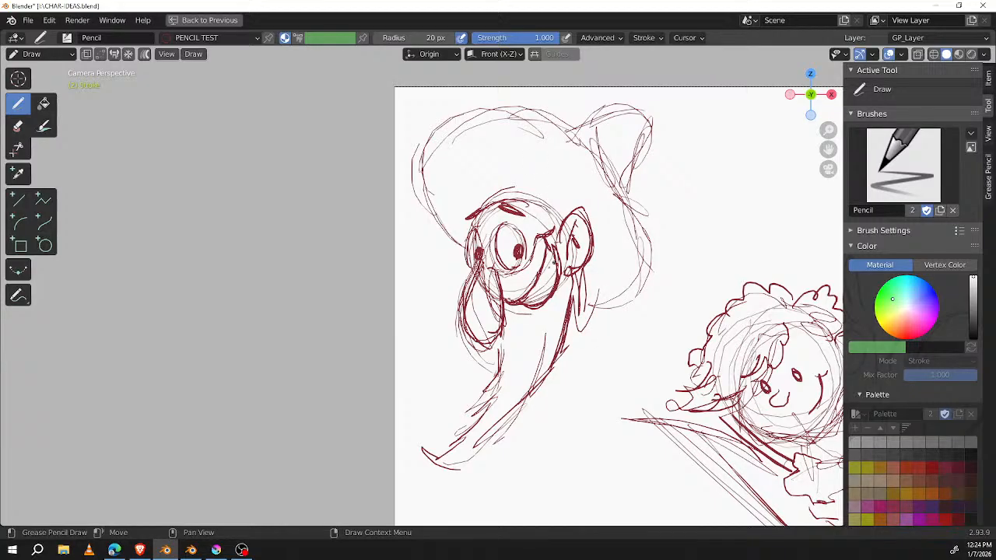
Step: Fill the bearded character's smiling mouth with dense hatching
drag(537, 281, 557, 261)
drag(526, 303, 558, 266)
mouse_move(540, 305)
mouse_down()
mouse_move(555, 269)
mouse_move(552, 239)
mouse_up()
mouse_move(527, 296)
mouse_down()
mouse_move(553, 249)
mouse_move(527, 292)
mouse_up()
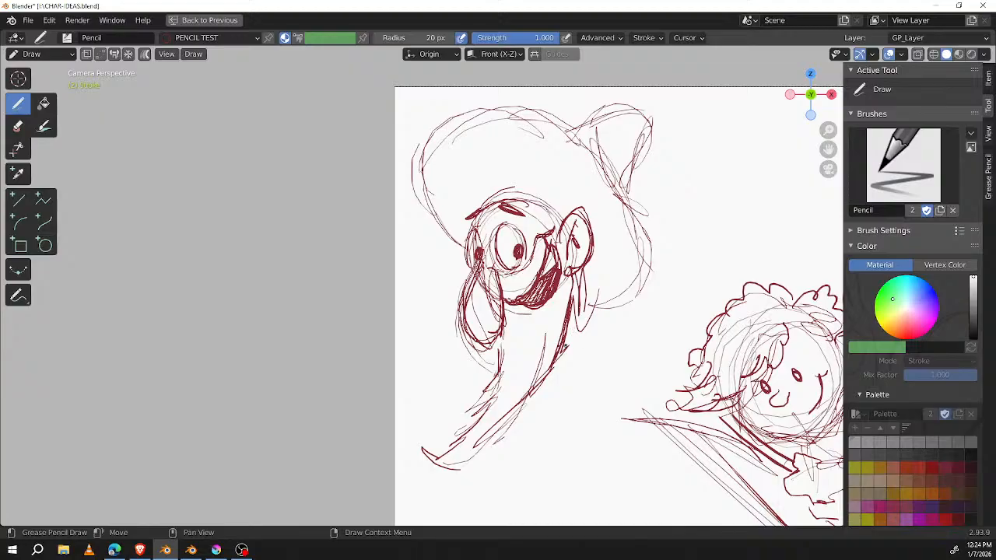
Step: Redraw the beard's back edge with ragged strokes running down to its tip
mouse_move(531, 391)
ctrl+mouse_down()
mouse_move(529, 412)
mouse_move(506, 427)
mouse_move(537, 406)
mouse_move(557, 347)
ctrl+mouse_up()
drag(574, 301, 554, 384)
mouse_move(559, 343)
mouse_down()
mouse_move(545, 393)
mouse_move(516, 437)
mouse_up()
mouse_move(535, 405)
mouse_down()
mouse_move(507, 445)
mouse_move(442, 459)
mouse_up()
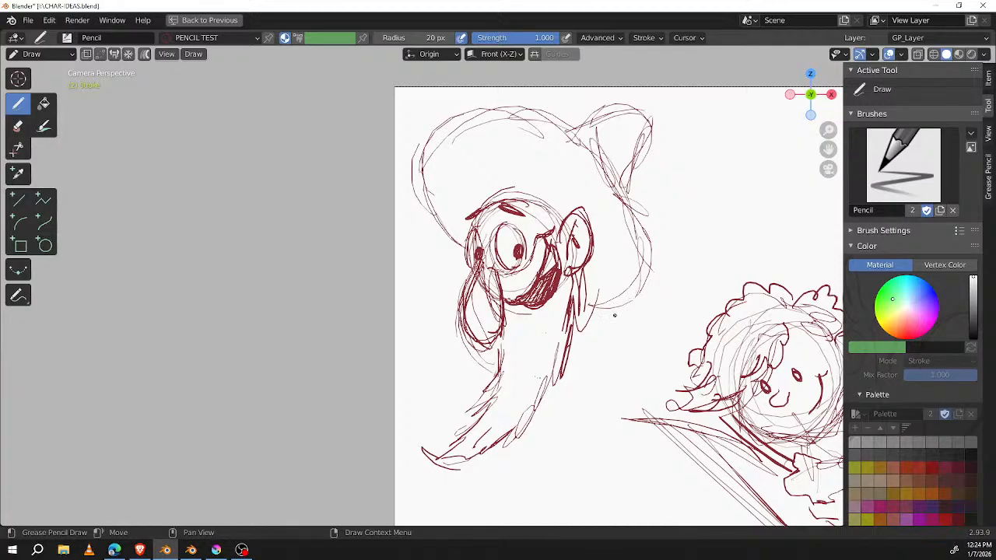
Step: Draw a thin arm raised behind the bearded character, ending in an open hand with spread fingers
shift+middle_drag(614, 314, 583, 338)
mouse_move(557, 324)
mouse_down()
mouse_move(704, 181)
mouse_move(718, 155)
mouse_move(704, 145)
mouse_move(708, 176)
mouse_move(722, 176)
mouse_up()
mouse_move(675, 127)
mouse_down()
mouse_move(708, 141)
mouse_move(680, 116)
mouse_move(704, 130)
mouse_move(722, 169)
mouse_move(742, 141)
mouse_move(726, 169)
mouse_move(748, 166)
mouse_up()
mouse_move(715, 132)
mouse_down()
mouse_move(751, 129)
mouse_move(732, 130)
mouse_up()
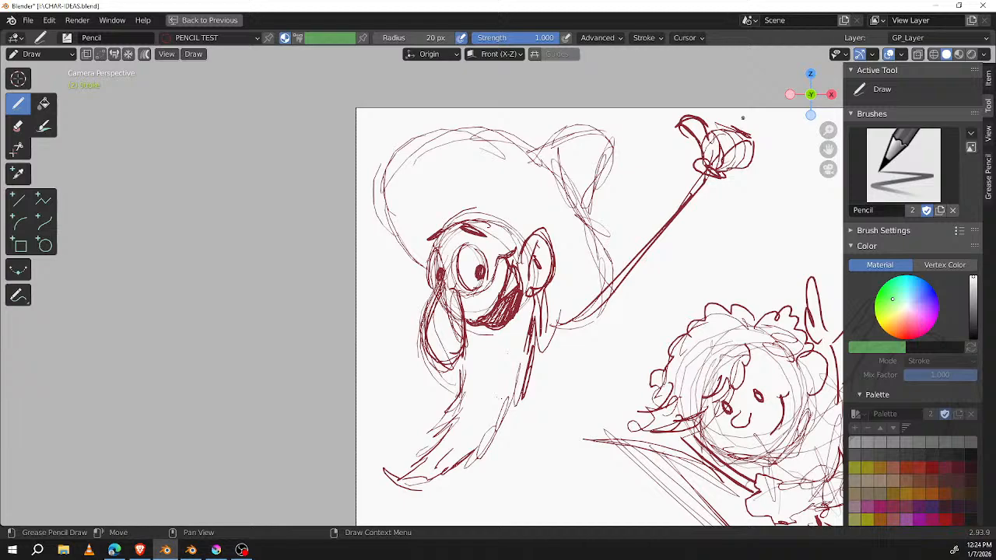
mouse_move(717, 131)
mouse_down()
mouse_move(728, 88)
mouse_move(738, 117)
mouse_move(728, 129)
mouse_move(761, 108)
mouse_move(744, 132)
mouse_move(771, 129)
mouse_move(727, 172)
mouse_up()
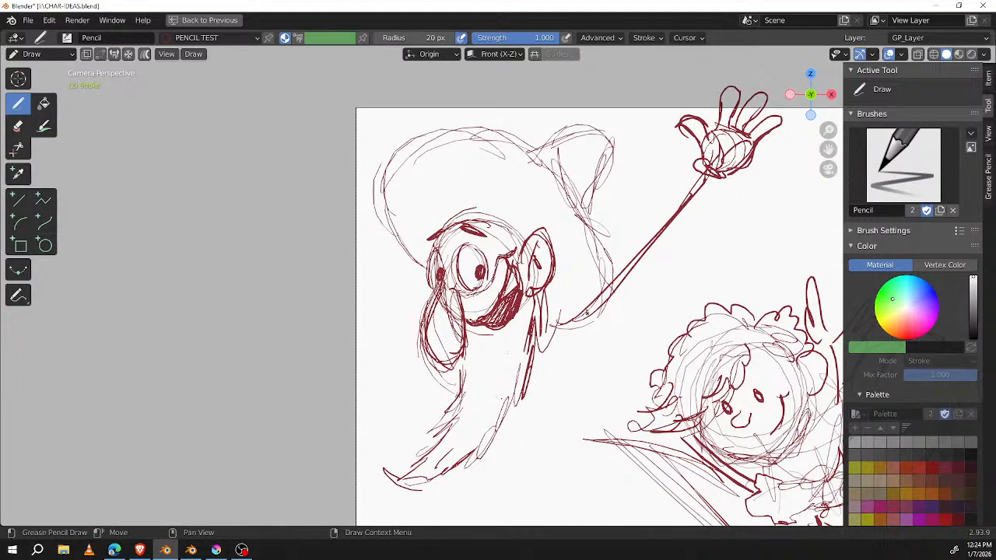
Step: Reinforce the raised arm, then draw the torso's back edge and the curved hem at its base
mouse_move(581, 314)
mouse_down()
mouse_move(571, 384)
mouse_move(543, 438)
mouse_move(632, 266)
mouse_up()
shift+middle_drag(639, 241, 678, 105)
drag(602, 246, 597, 334)
drag(518, 355, 599, 329)
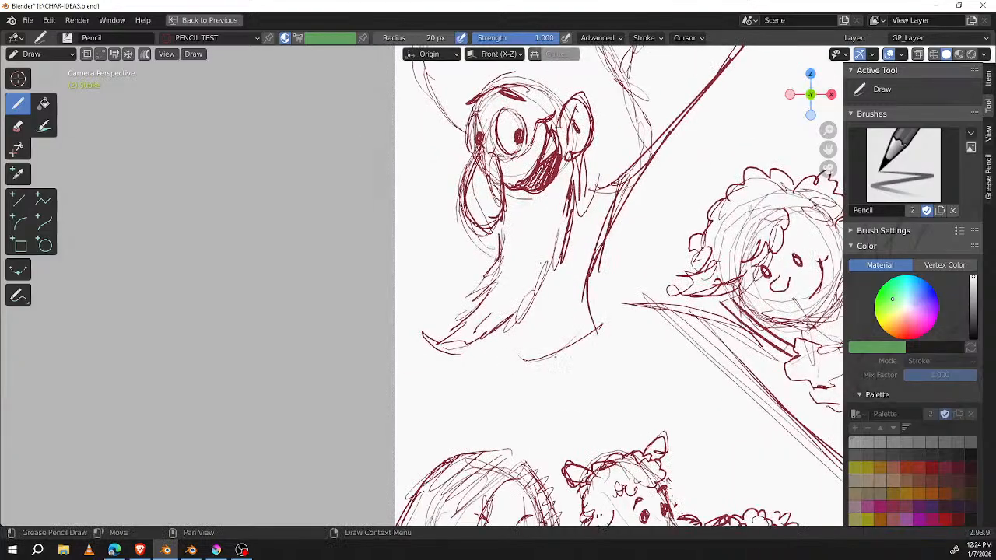
drag(603, 226, 594, 333)
drag(504, 352, 577, 337)
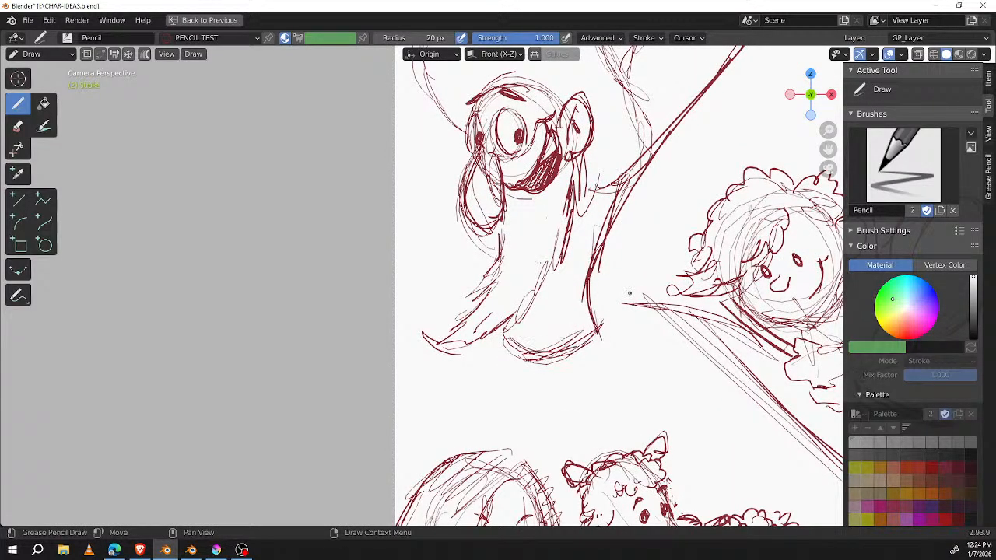
mouse_move(514, 351)
mouse_down()
mouse_move(544, 372)
mouse_move(595, 367)
mouse_move(595, 343)
mouse_move(596, 364)
mouse_up()
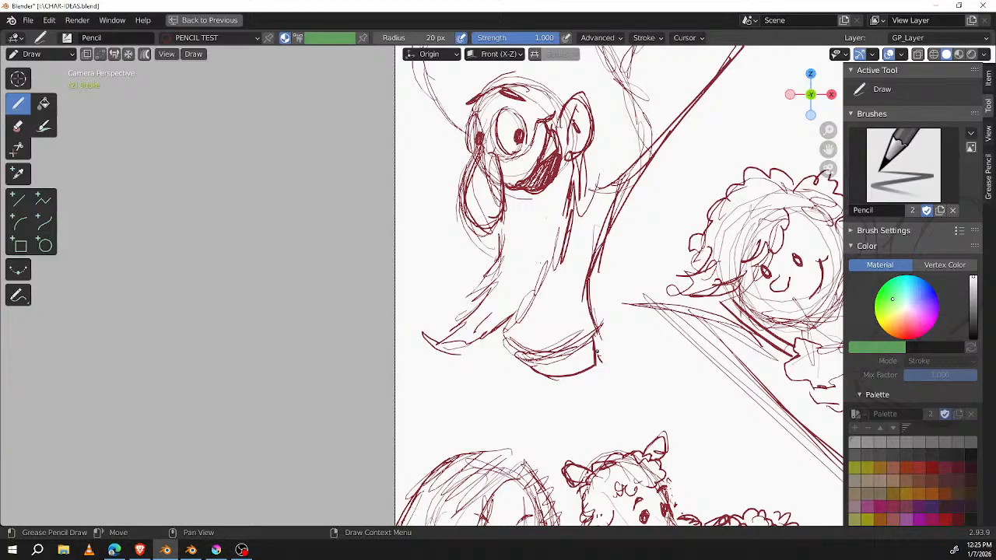
mouse_move(507, 341)
mouse_down()
mouse_move(562, 355)
mouse_move(571, 343)
mouse_up()
Step: Draw the bearded character's other arm stretched out past the page edge, ending in an open hand
mouse_move(592, 278)
shift+middle_down()
mouse_move(666, 336)
mouse_move(656, 332)
shift+middle_up()
drag(523, 288, 375, 339)
mouse_move(496, 298)
mouse_down()
mouse_move(367, 334)
mouse_move(342, 349)
mouse_move(344, 359)
mouse_move(328, 302)
mouse_move(337, 323)
mouse_move(326, 357)
mouse_move(337, 373)
mouse_move(358, 380)
mouse_move(370, 336)
mouse_move(389, 355)
mouse_move(545, 285)
mouse_up()
drag(410, 334, 544, 293)
mouse_move(700, 283)
shift+middle_down()
mouse_move(568, 259)
mouse_move(577, 233)
shift+middle_up()
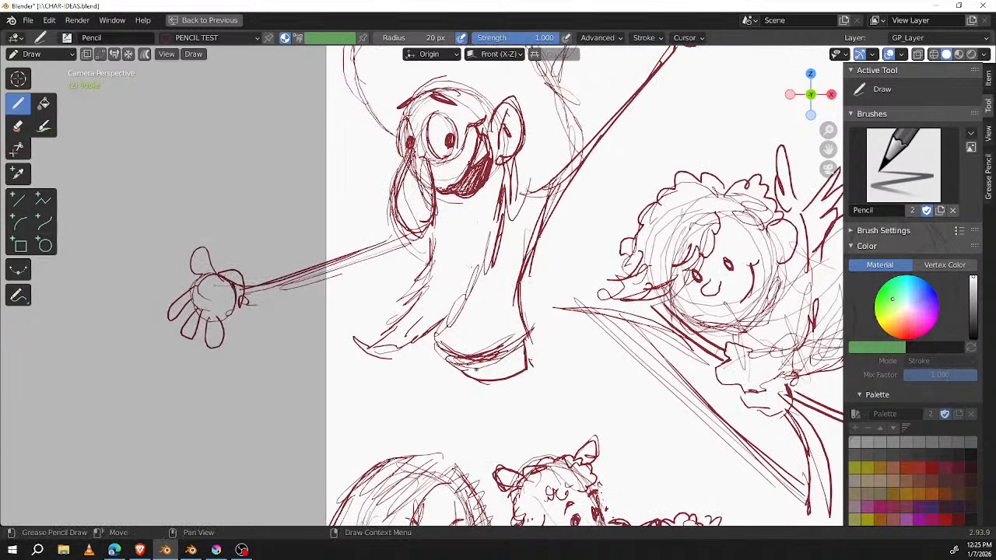
Step: Reinforce the curved band along the bottom of the character's torso
drag(459, 379, 527, 368)
drag(528, 354, 532, 337)
drag(460, 361, 530, 346)
mouse_move(438, 341)
mouse_down()
mouse_move(464, 358)
mouse_move(530, 344)
mouse_up()
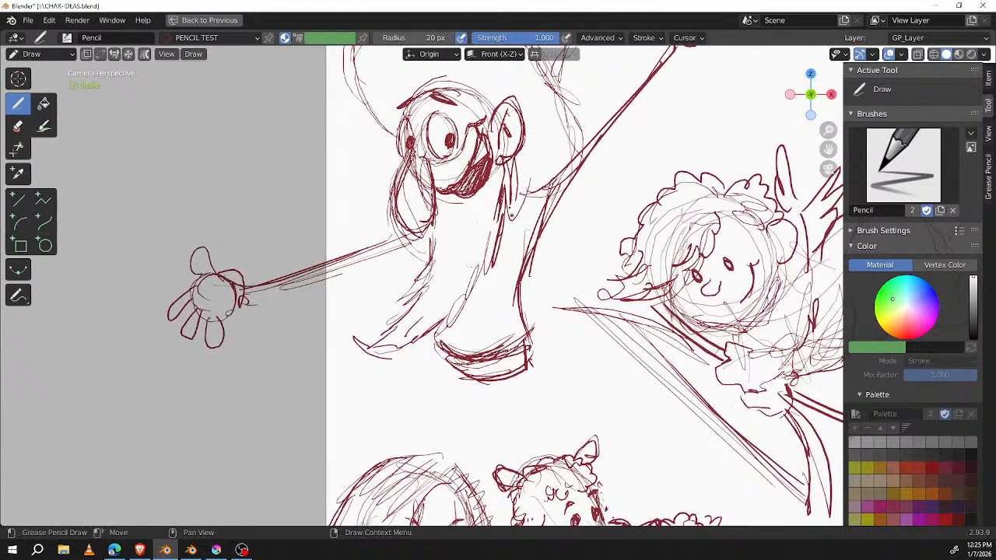
Step: Shade the torso behind the beard with dense hatching down to the hem
drag(501, 243, 485, 313)
drag(492, 260, 463, 316)
drag(466, 300, 450, 324)
drag(510, 228, 468, 310)
drag(515, 249, 472, 308)
drag(496, 275, 444, 343)
mouse_move(495, 294)
mouse_down()
mouse_move(449, 350)
mouse_move(463, 355)
mouse_up()
drag(507, 326, 484, 356)
drag(509, 296, 487, 349)
drag(507, 227, 495, 283)
drag(513, 190, 487, 294)
drag(505, 260, 449, 331)
drag(475, 297, 443, 343)
drag(473, 306, 433, 345)
drag(448, 330, 439, 347)
drag(467, 312, 451, 342)
mouse_move(471, 313)
mouse_down()
mouse_move(459, 354)
mouse_move(465, 346)
mouse_up()
drag(485, 297, 481, 344)
mouse_move(500, 281)
mouse_down()
mouse_move(487, 339)
mouse_move(495, 336)
mouse_up()
mouse_move(504, 257)
mouse_down()
mouse_move(498, 341)
mouse_move(490, 307)
mouse_up()
drag(492, 266, 487, 281)
drag(464, 328, 455, 339)
mouse_move(484, 297)
mouse_down()
mouse_move(445, 350)
mouse_move(454, 353)
mouse_up()
drag(488, 300, 467, 354)
mouse_move(502, 287)
mouse_down()
mouse_move(481, 349)
mouse_move(488, 333)
mouse_up()
Step: Thicken the bearded character's raised arm and outstretched arm with additional contour lines
mouse_move(612, 226)
middle_down()
mouse_move(609, 276)
mouse_move(629, 338)
middle_up()
drag(543, 302, 569, 298)
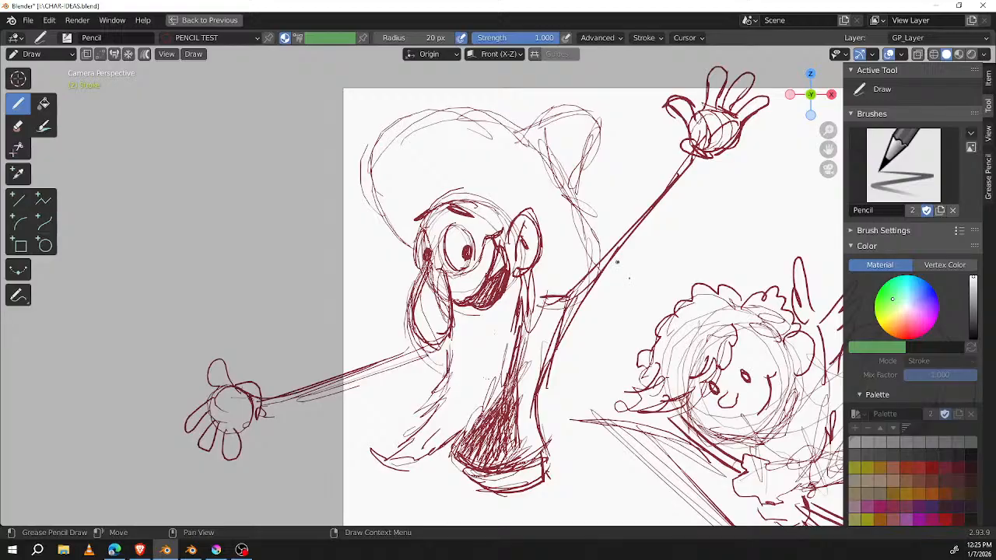
drag(703, 156, 579, 319)
mouse_move(694, 182)
mouse_down()
mouse_move(538, 350)
mouse_move(543, 328)
mouse_up()
drag(285, 405, 460, 348)
drag(350, 390, 436, 359)
Step: Darken the cap's outer contour and the near eye's outline, and save the file
mouse_move(399, 230)
mouse_down()
mouse_move(368, 148)
mouse_move(412, 111)
mouse_move(525, 137)
mouse_move(592, 259)
mouse_up()
middle_drag(589, 257, 576, 250)
mouse_move(438, 219)
mouse_down()
mouse_move(440, 260)
mouse_move(454, 246)
mouse_up()
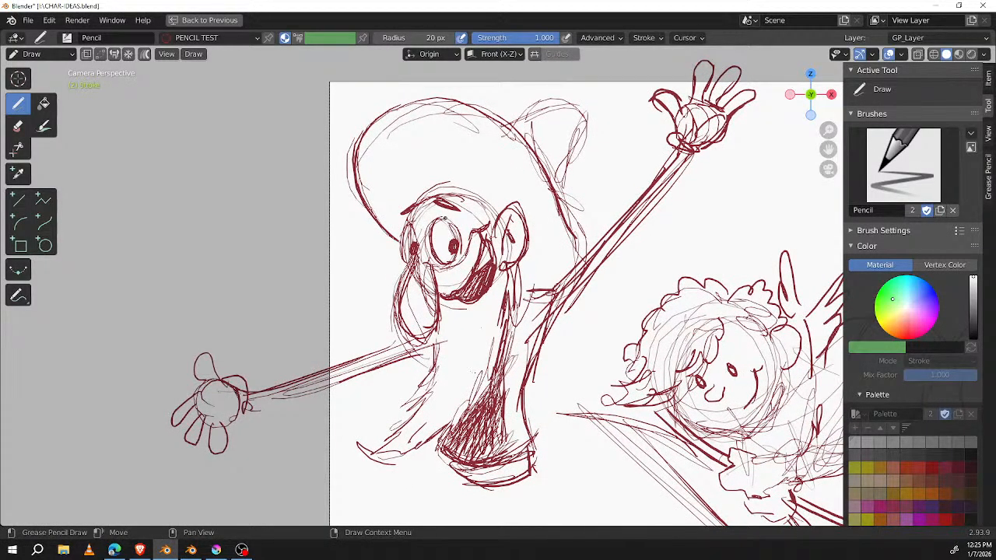
key(ctrl+s)
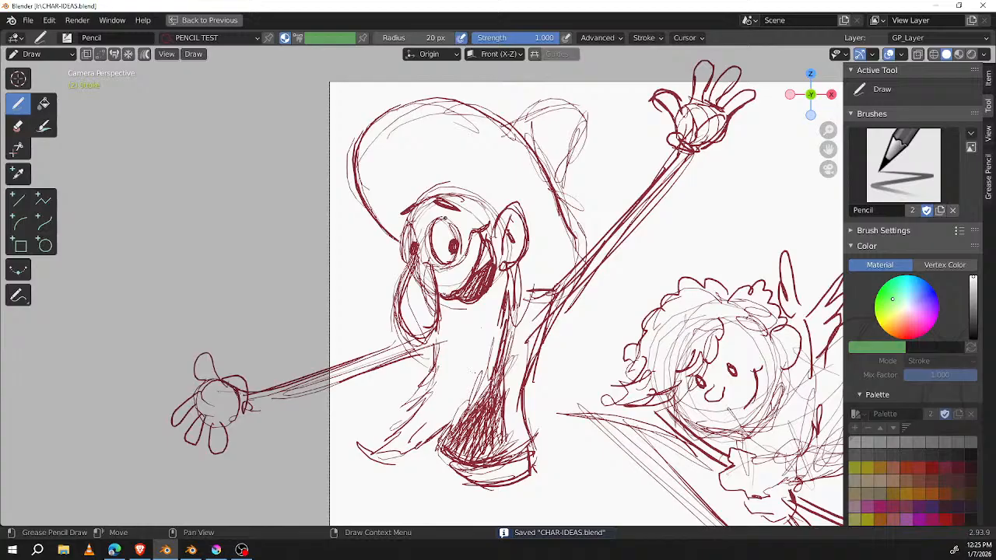
Step: Review the full page of character sketches and compare the drawings on the neighbouring frames
scroll(550, 258, down, 4)
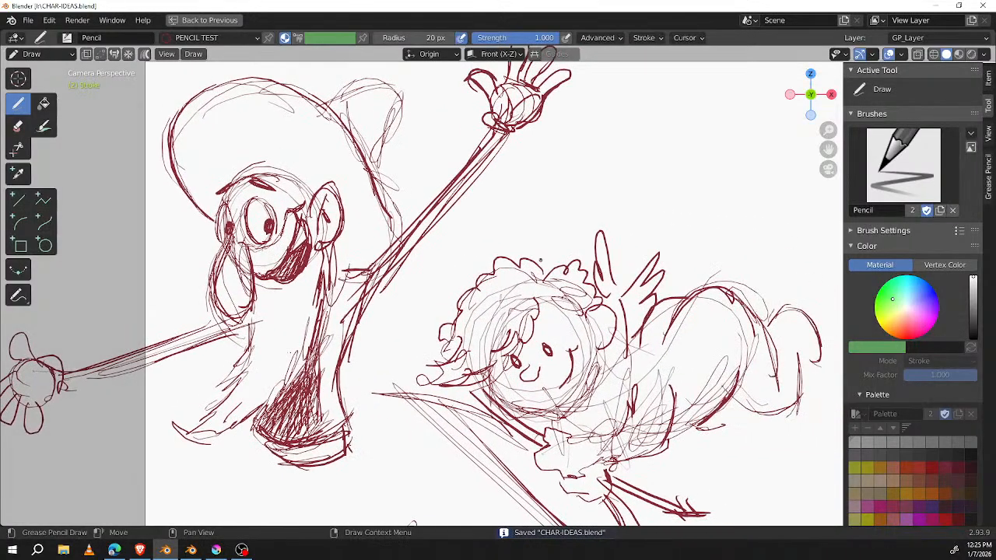
scroll(551, 258, down, 2)
scroll(554, 258, up, 2)
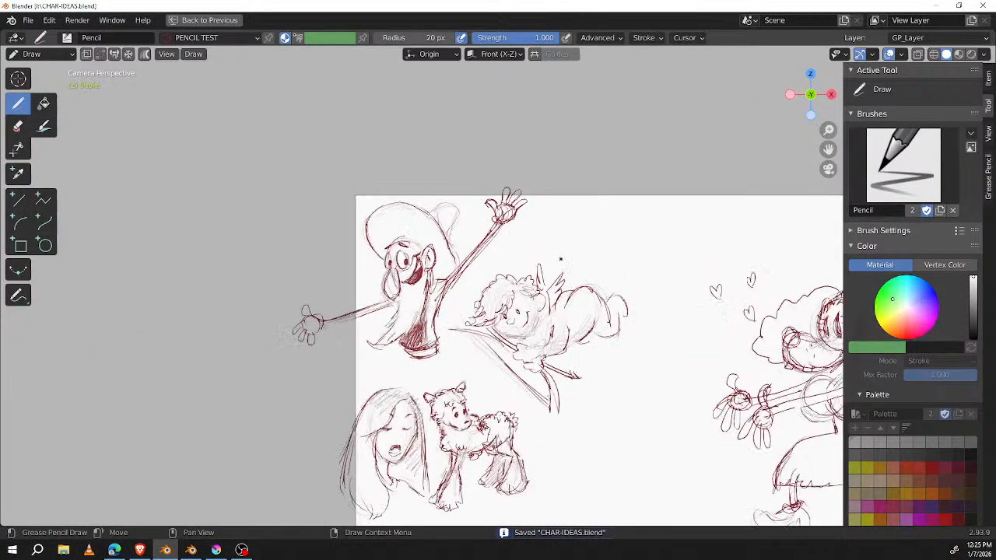
shift+middle_drag(675, 330, 372, 253)
mouse_move(620, 345)
shift+middle_down()
mouse_move(453, 350)
mouse_move(610, 331)
mouse_move(645, 307)
shift+middle_up()
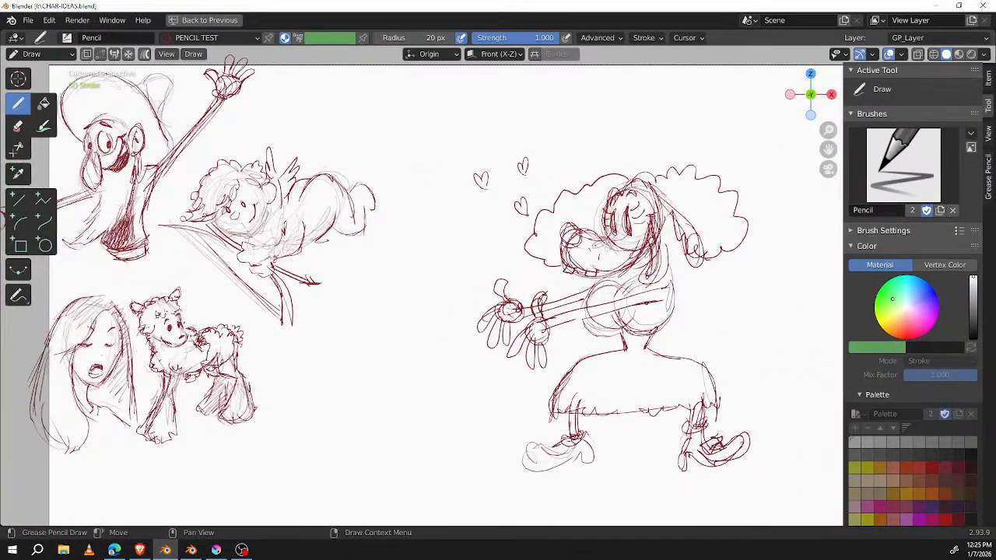
key(Left)
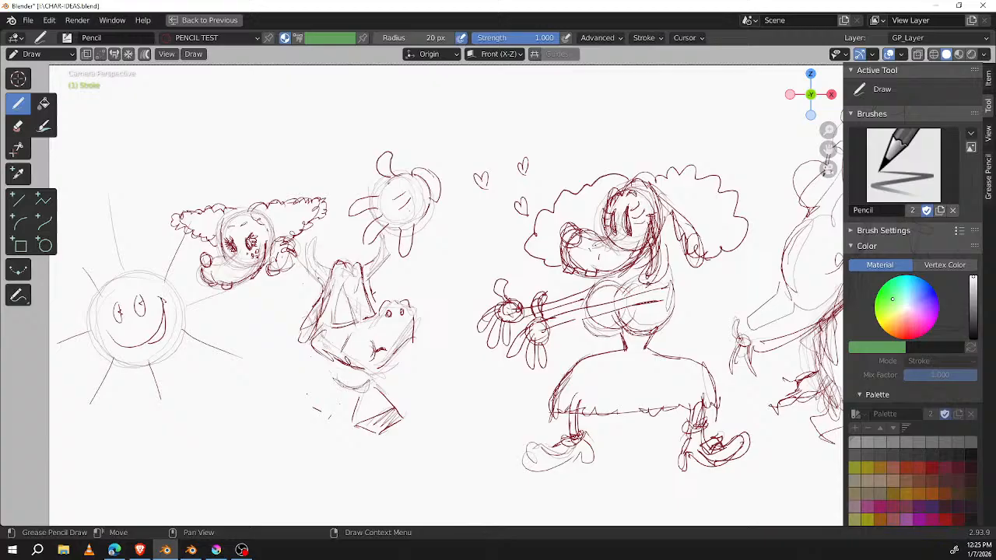
scroll(648, 285, down, 2)
key(Left)
key(Right)
key(Right)
key(Left)
key(Left)
Step: Compare the character drawings across the first frames with the sketch layer active
key(Right)
key(Left)
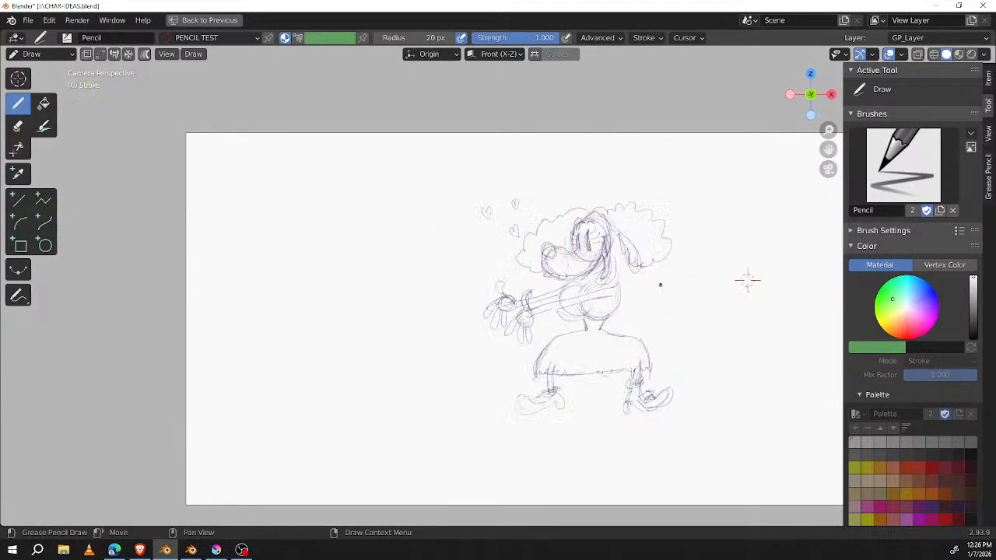
key(Right)
key(Right)
key(Left)
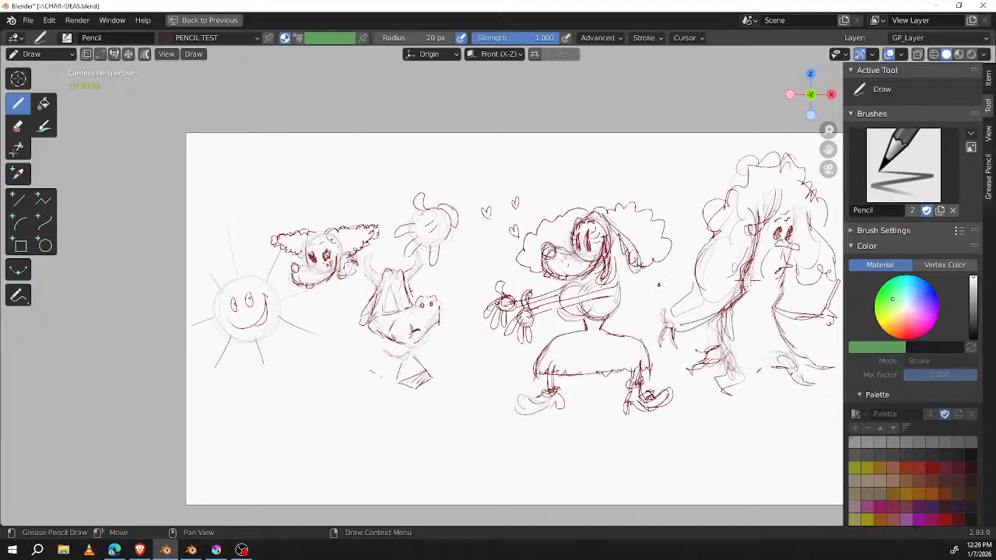
key(ctrl+space)
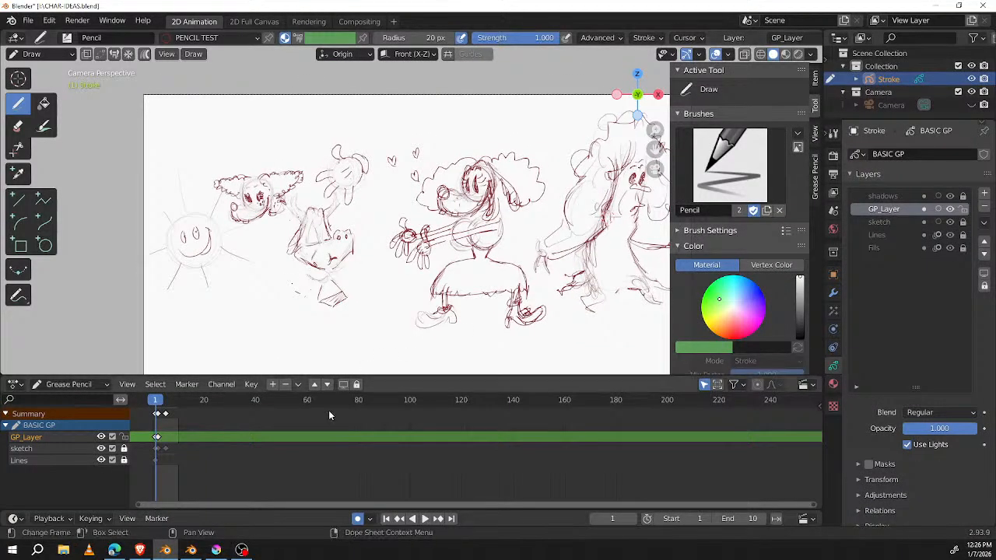
click(74, 449)
key(space)
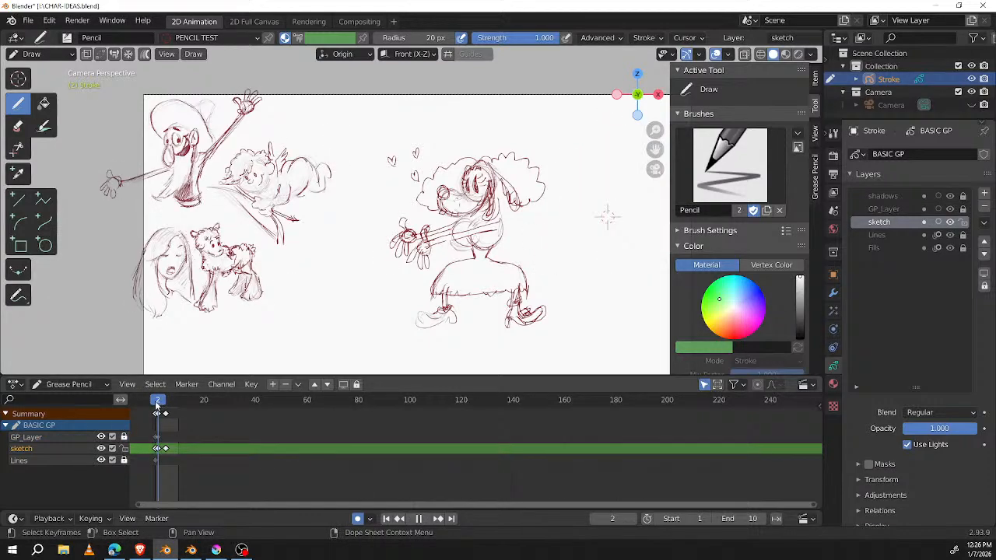
key(Escape)
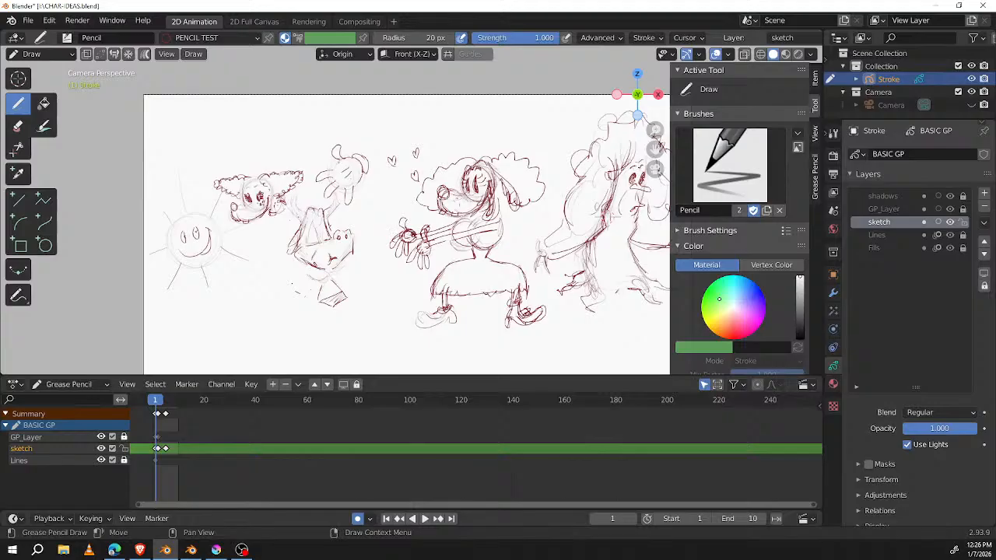
scroll(613, 210, up, 3)
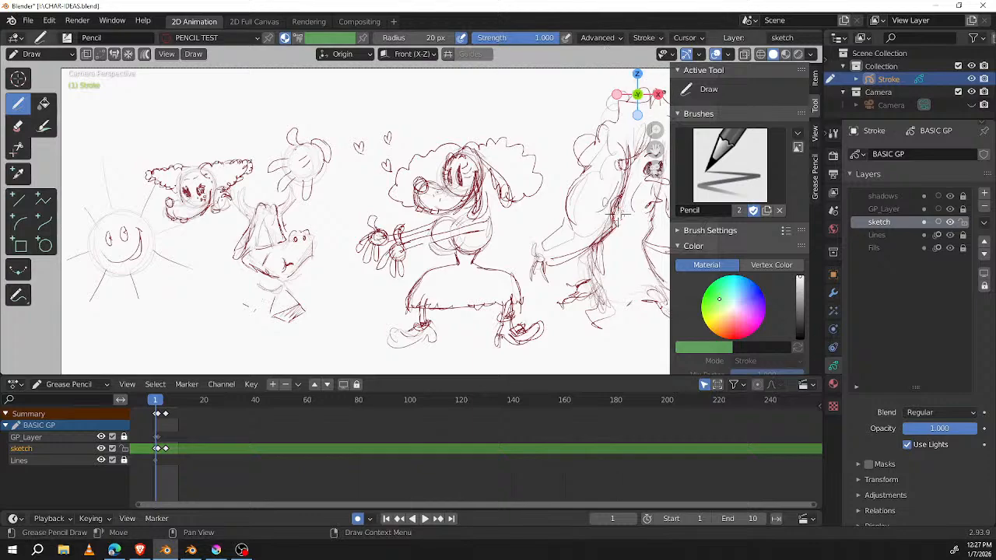
middle_drag(588, 199, 525, 178)
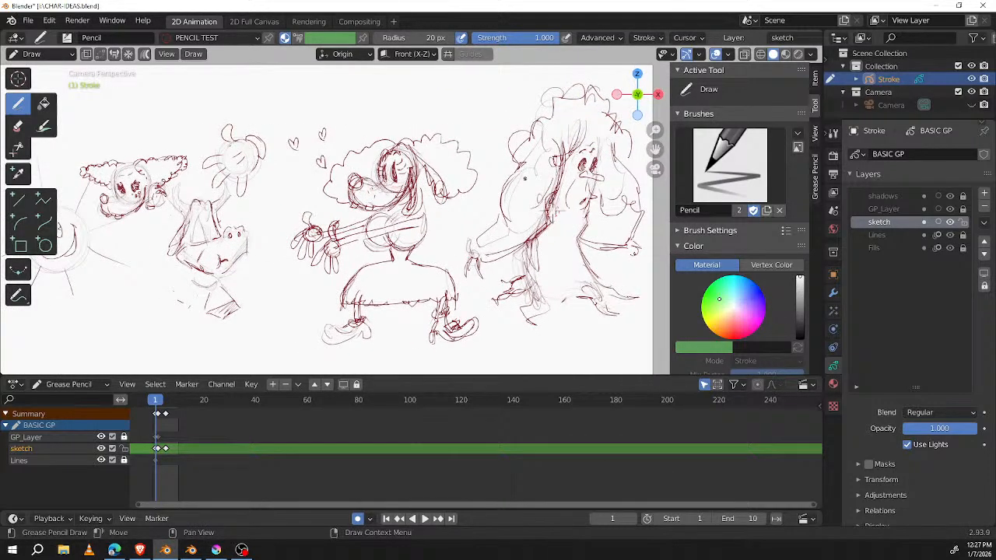
key(space)
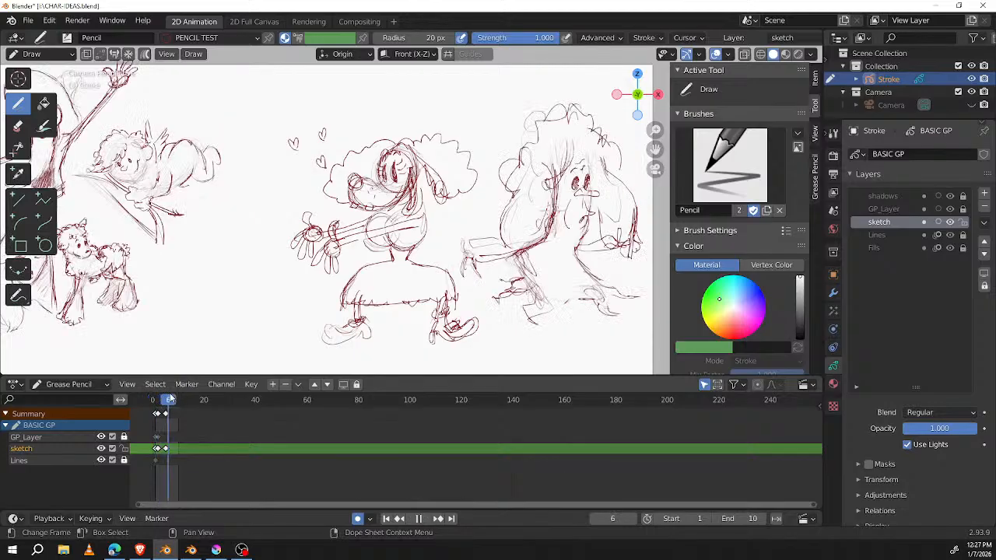
mouse_move(173, 397)
mouse_down()
mouse_move(155, 396)
mouse_move(160, 388)
mouse_up()
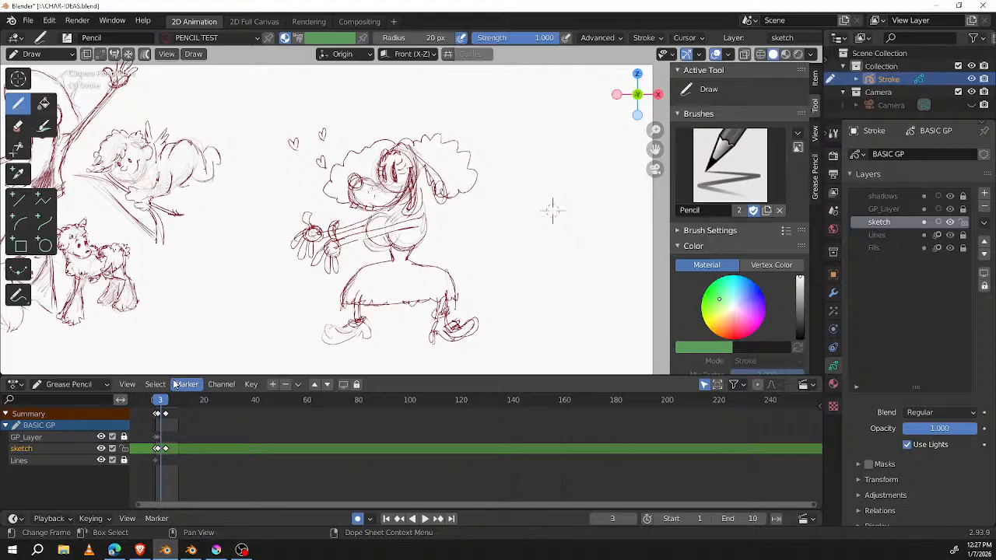
mouse_move(549, 206)
shift+middle_down()
mouse_move(515, 241)
mouse_move(585, 161)
mouse_move(603, 184)
shift+middle_up()
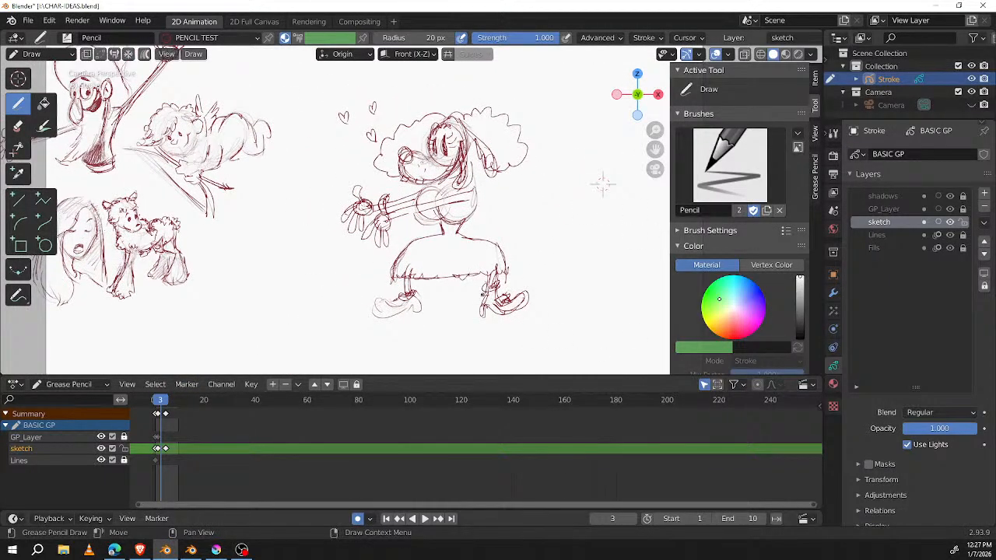
Step: Save the character ideas file and start a new General file with the drawing viewport maximized
key(ctrl+s)
click(27, 19)
mouse_move(46, 35)
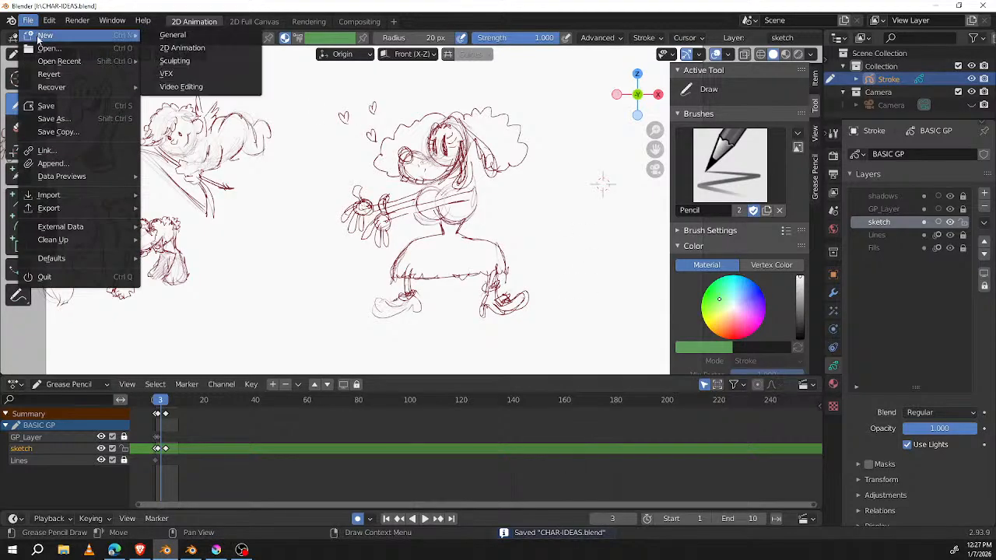
click(188, 35)
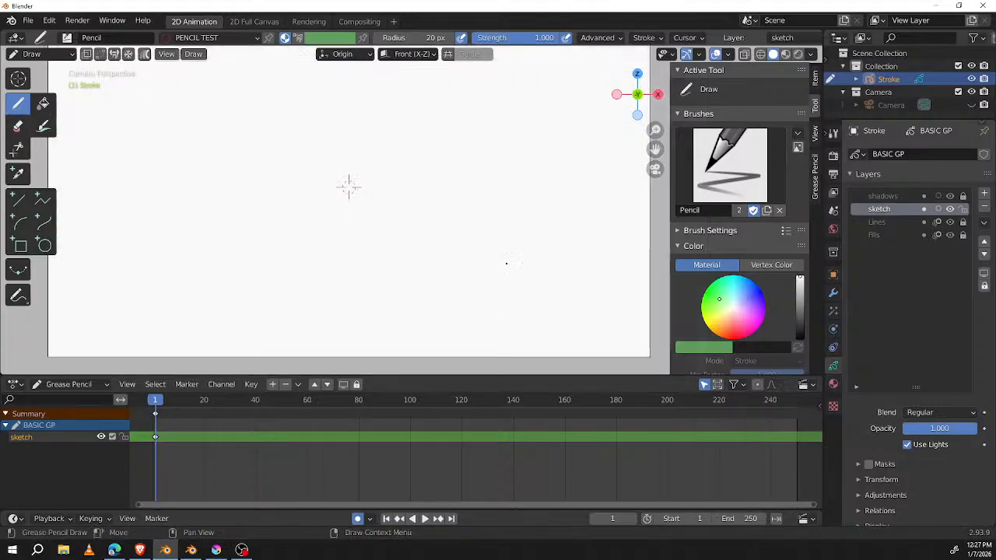
key(ctrl+space)
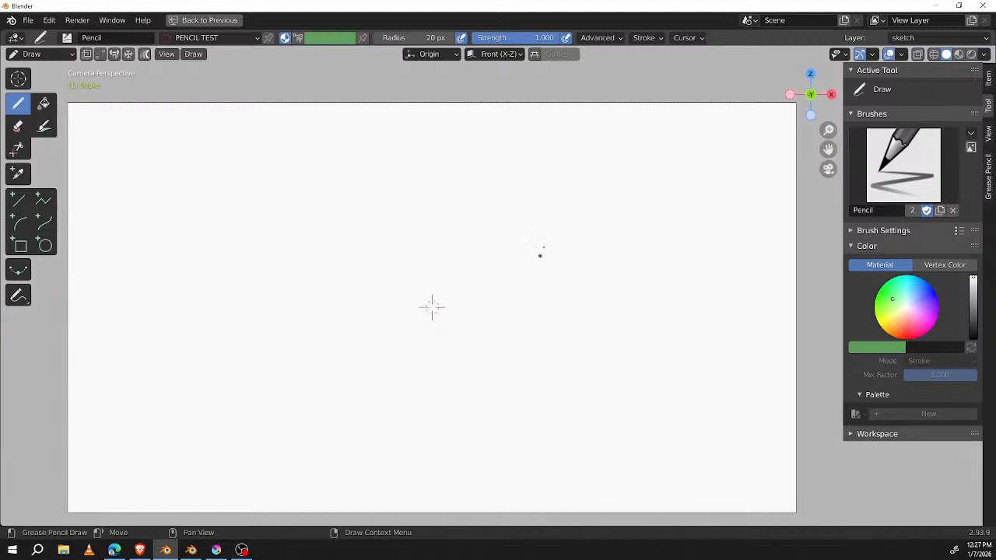
Step: Sketch the wavy left contour of a tree trunk with many overlapping pencil strokes
click(567, 38)
mouse_move(538, 238)
mouse_down()
mouse_move(512, 308)
mouse_move(534, 358)
mouse_up()
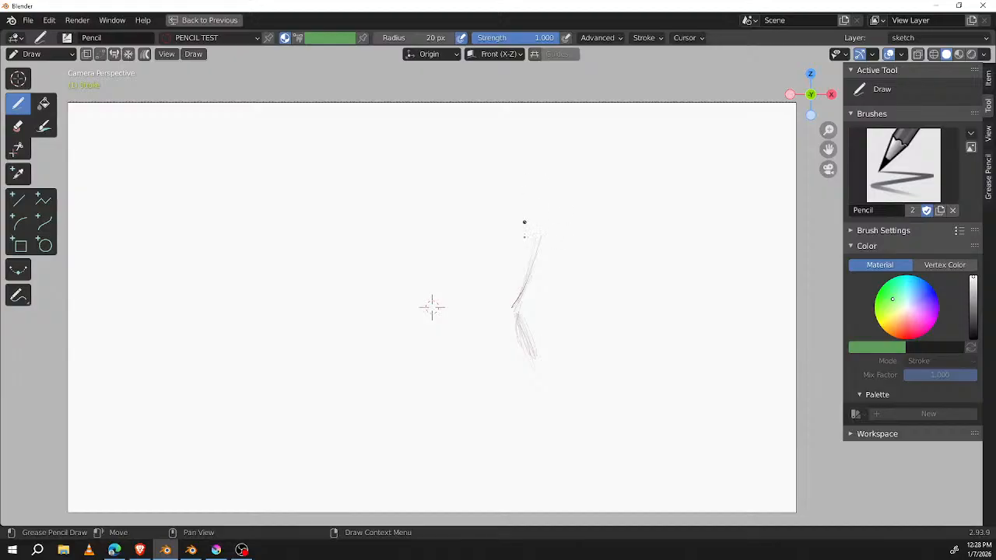
mouse_move(537, 237)
mouse_down()
mouse_move(513, 307)
mouse_move(543, 375)
mouse_move(548, 356)
mouse_up()
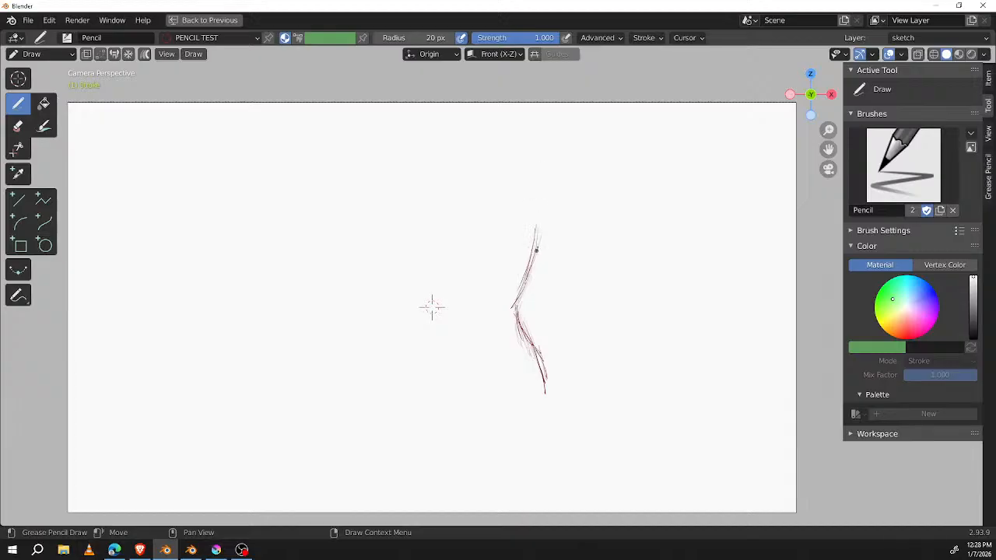
drag(526, 298, 519, 310)
mouse_move(530, 270)
mouse_down()
mouse_move(520, 322)
mouse_move(547, 360)
mouse_up()
mouse_move(516, 304)
mouse_down()
mouse_move(529, 333)
mouse_move(540, 312)
mouse_move(546, 322)
mouse_move(545, 371)
mouse_move(530, 278)
mouse_up()
mouse_move(533, 333)
ctrl+mouse_down()
mouse_move(529, 316)
mouse_move(524, 354)
ctrl+mouse_up()
drag(531, 281, 518, 341)
mouse_move(516, 309)
mouse_down()
mouse_move(537, 375)
mouse_move(530, 412)
mouse_up()
mouse_move(529, 375)
mouse_down()
mouse_move(527, 200)
mouse_move(541, 248)
mouse_up()
Step: Add a forking branch at the upper end of the trunk's left contour and sketch the trunk's right contour
mouse_move(522, 187)
mouse_down()
mouse_move(537, 255)
mouse_move(488, 225)
mouse_up()
mouse_move(521, 277)
mouse_down()
mouse_move(506, 238)
mouse_move(484, 221)
mouse_move(520, 248)
mouse_up()
mouse_move(582, 204)
mouse_down()
mouse_move(570, 260)
mouse_move(583, 343)
mouse_move(615, 400)
mouse_move(612, 414)
mouse_up()
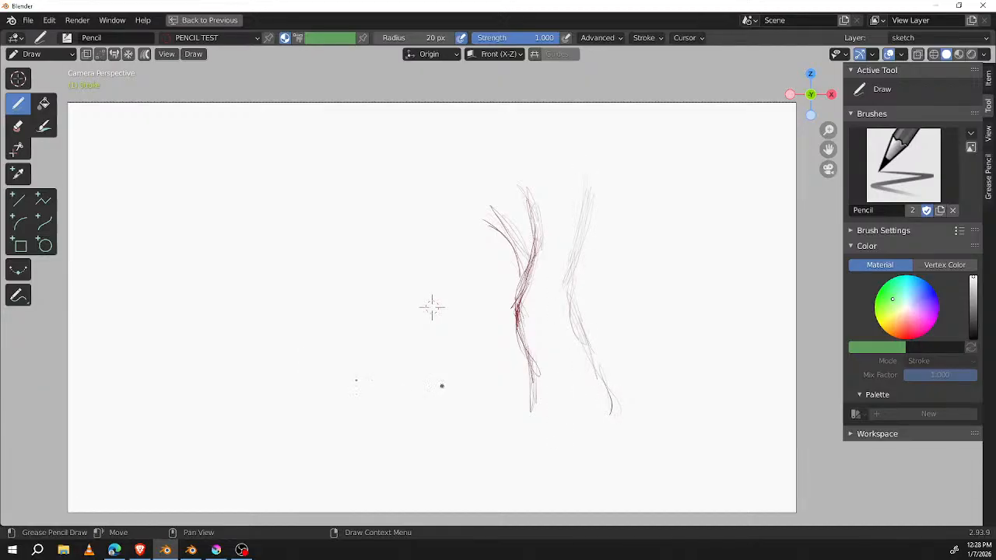
Step: Sketch a slanted cylinder with lengthwise lines and curved cross-contours in the empty area beside the trunk
mouse_move(204, 213)
mouse_down()
mouse_move(224, 204)
mouse_move(198, 260)
mouse_move(303, 395)
mouse_up()
drag(231, 203, 350, 352)
drag(311, 393, 349, 373)
drag(210, 247, 315, 380)
drag(224, 229, 340, 374)
mouse_move(194, 263)
mouse_down()
mouse_move(216, 265)
mouse_move(249, 234)
mouse_up()
drag(230, 297, 279, 260)
drag(257, 324, 302, 292)
drag(291, 357, 329, 317)
drag(318, 368, 337, 366)
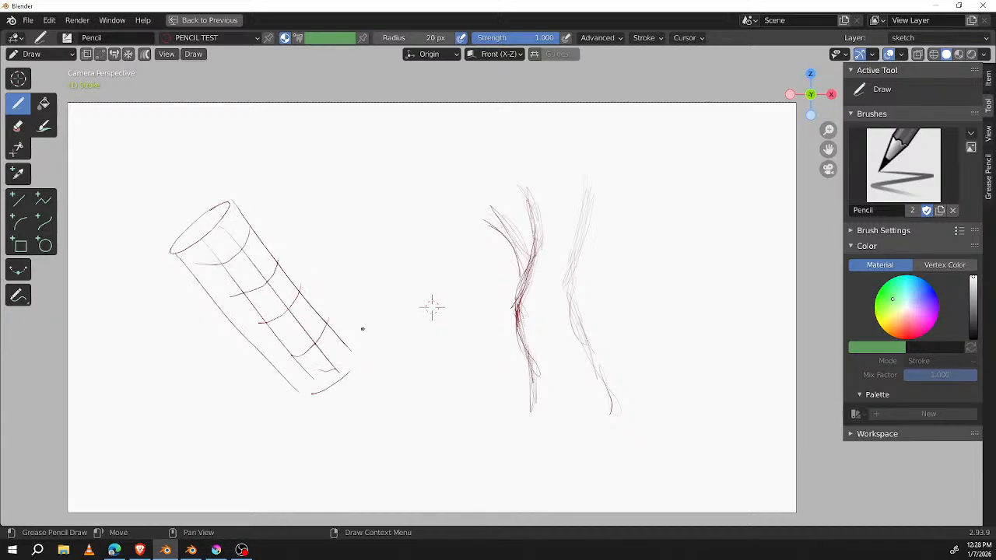
Step: Select all strokes of the slanted cylinder, delete them and return to drawing
key(Tab)
mouse_move(247, 152)
mouse_down()
mouse_move(156, 196)
mouse_move(379, 392)
mouse_move(344, 273)
mouse_up()
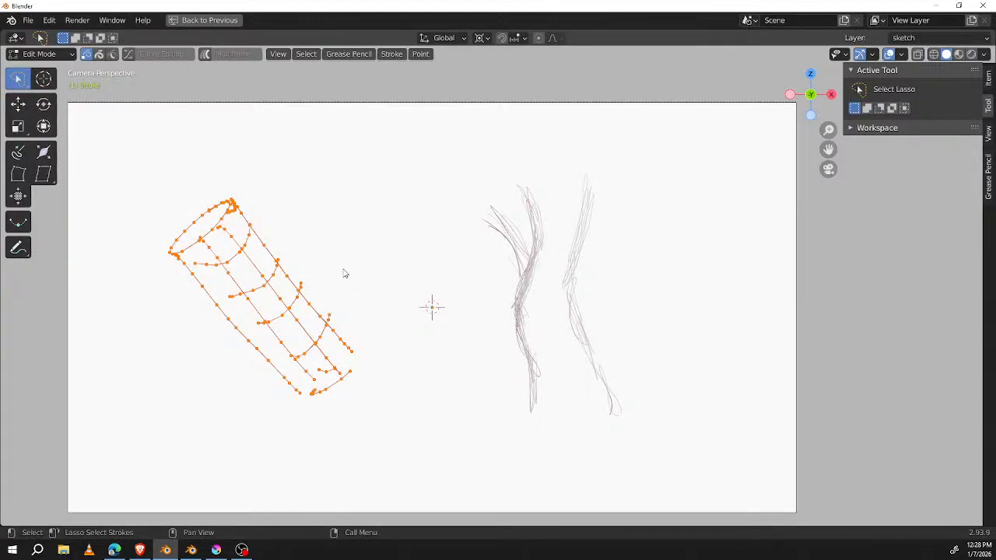
key(x)
click(543, 249)
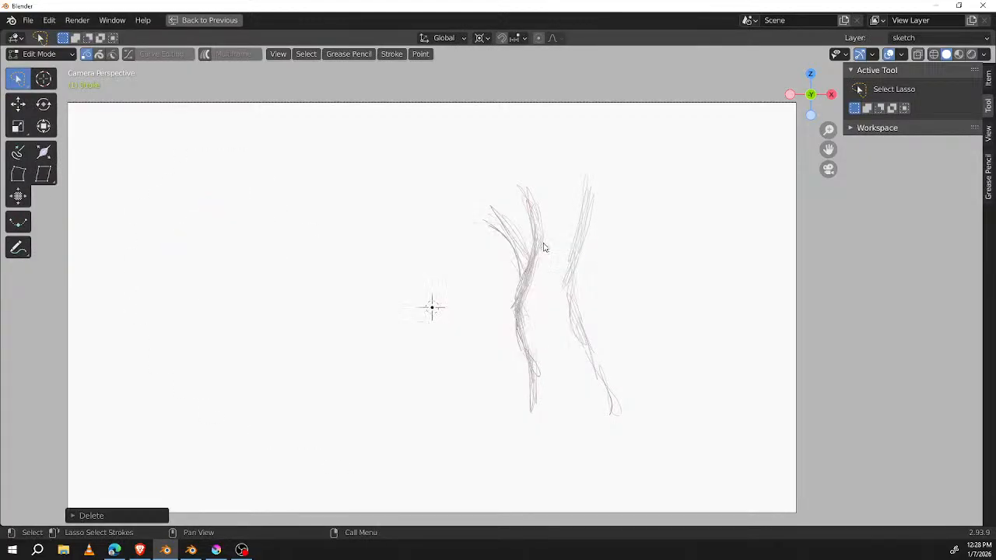
key(Tab)
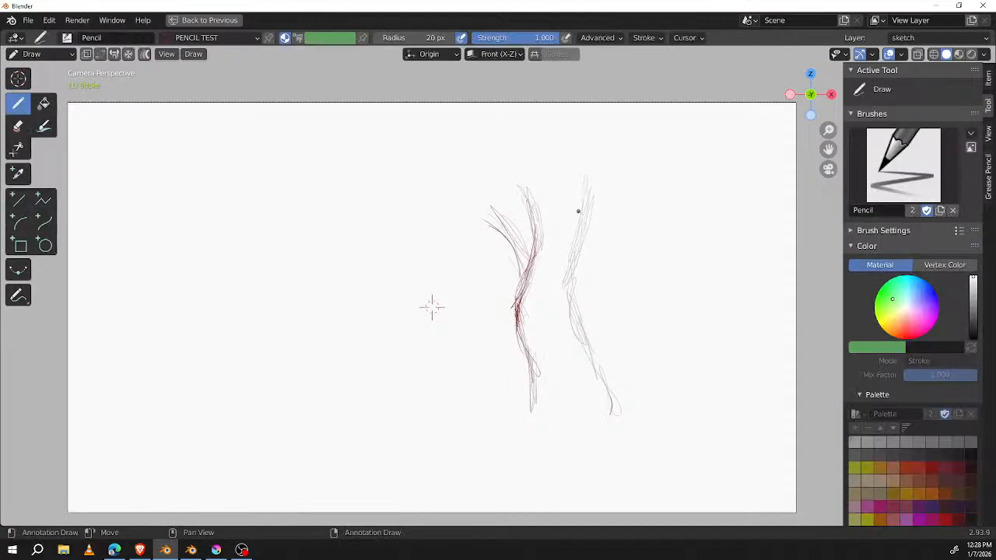
Step: Darken the trunk's right contour and draw claw-like roots spreading from its base
mouse_move(596, 226)
mouse_down()
mouse_move(577, 319)
mouse_move(605, 415)
mouse_move(618, 412)
mouse_move(611, 406)
mouse_move(636, 437)
mouse_move(628, 411)
mouse_move(645, 441)
mouse_move(660, 432)
mouse_move(615, 406)
mouse_move(648, 424)
mouse_up()
drag(534, 385, 466, 448)
drag(466, 448, 491, 455)
mouse_move(578, 416)
mouse_down()
mouse_move(589, 406)
mouse_move(560, 435)
mouse_move(589, 395)
mouse_move(585, 432)
mouse_move(591, 451)
mouse_move(607, 417)
mouse_move(605, 455)
mouse_move(552, 301)
mouse_move(575, 450)
mouse_move(549, 455)
mouse_up()
Step: Try an angular zigzag shape running up the middle of the trunk and undo it
mouse_move(557, 298)
mouse_down()
mouse_move(587, 220)
mouse_move(557, 304)
mouse_up()
mouse_move(583, 226)
mouse_down()
mouse_move(574, 187)
mouse_move(591, 228)
mouse_up()
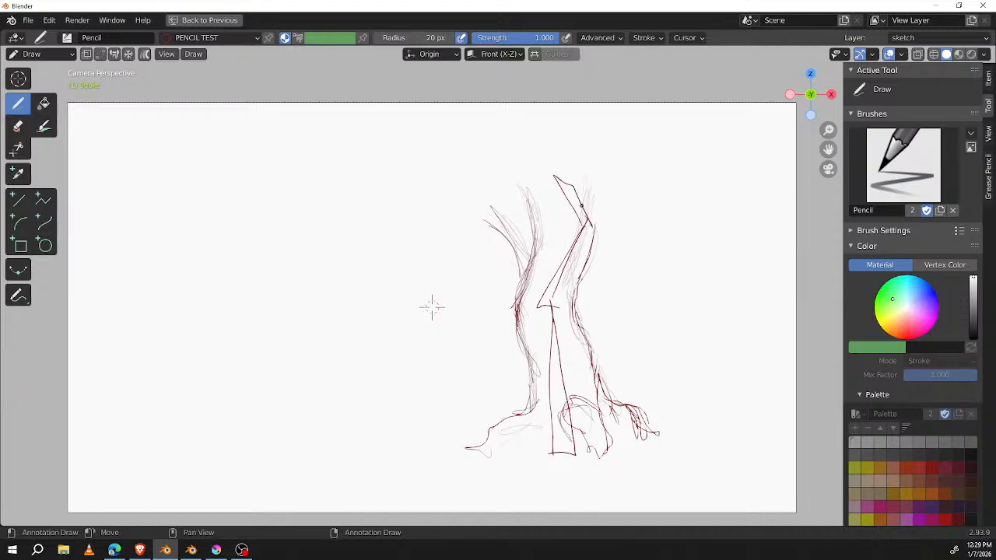
key(ctrl+z)
key(ctrl+z)
key(ctrl+z)
key(ctrl+z)
Step: Try a broken, bending centre line along the trunk and undo its segments
mouse_move(541, 455)
mouse_down()
mouse_move(564, 375)
mouse_move(539, 320)
mouse_move(559, 265)
mouse_move(556, 216)
mouse_up()
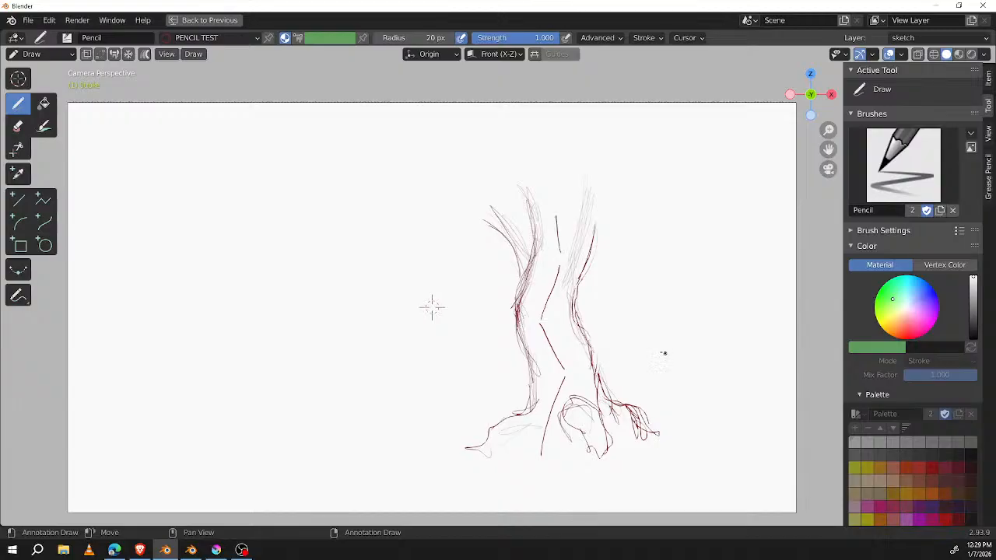
drag(578, 309, 663, 262)
key(ctrl+z)
key(ctrl+z)
key(ctrl+z)
key(ctrl+z)
key(ctrl+z)
Step: Add more claw-like root toes on both sides of the trunk's base
mouse_move(532, 380)
mouse_down()
mouse_move(477, 413)
mouse_move(512, 412)
mouse_move(494, 434)
mouse_move(502, 453)
mouse_move(550, 424)
mouse_move(571, 432)
mouse_up()
mouse_move(570, 402)
mouse_down()
mouse_move(591, 401)
mouse_move(616, 434)
mouse_move(610, 449)
mouse_move(633, 454)
mouse_up()
mouse_move(633, 455)
mouse_down()
mouse_move(611, 440)
mouse_move(591, 449)
mouse_up()
Step: Darken both trunk contours and extend them farther upward
mouse_move(615, 398)
mouse_down()
mouse_move(590, 358)
mouse_move(576, 291)
mouse_move(595, 226)
mouse_move(596, 162)
mouse_move(597, 209)
mouse_up()
mouse_move(536, 254)
mouse_down()
mouse_move(543, 233)
mouse_move(537, 250)
mouse_up()
drag(543, 164, 540, 222)
drag(589, 157, 598, 188)
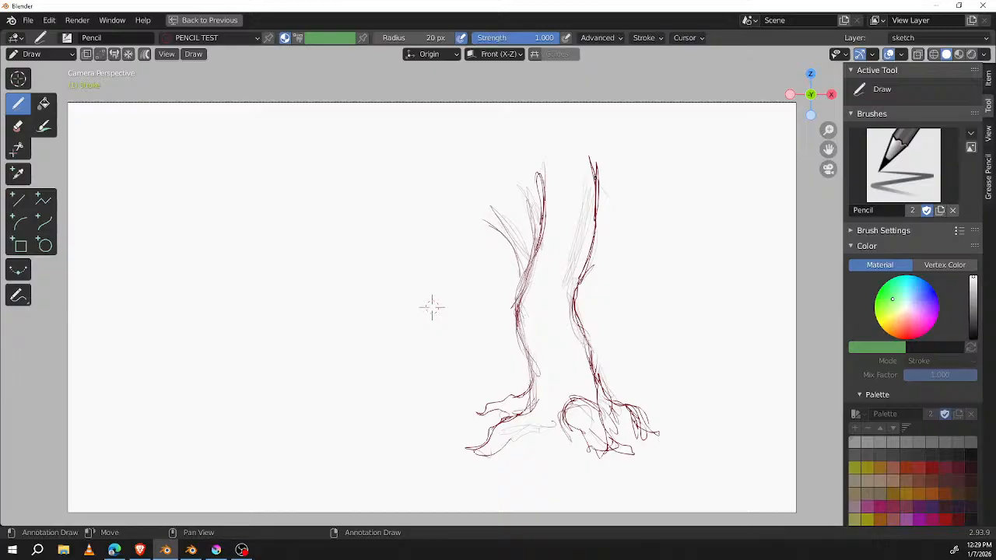
Step: Erase the forking branch and the upper contour ends, and redraw the upper trunk with a sharper bend
mouse_move(522, 242)
ctrl+mouse_down()
mouse_move(521, 196)
mouse_move(484, 223)
ctrl+mouse_up()
ctrl+drag(593, 153, 603, 199)
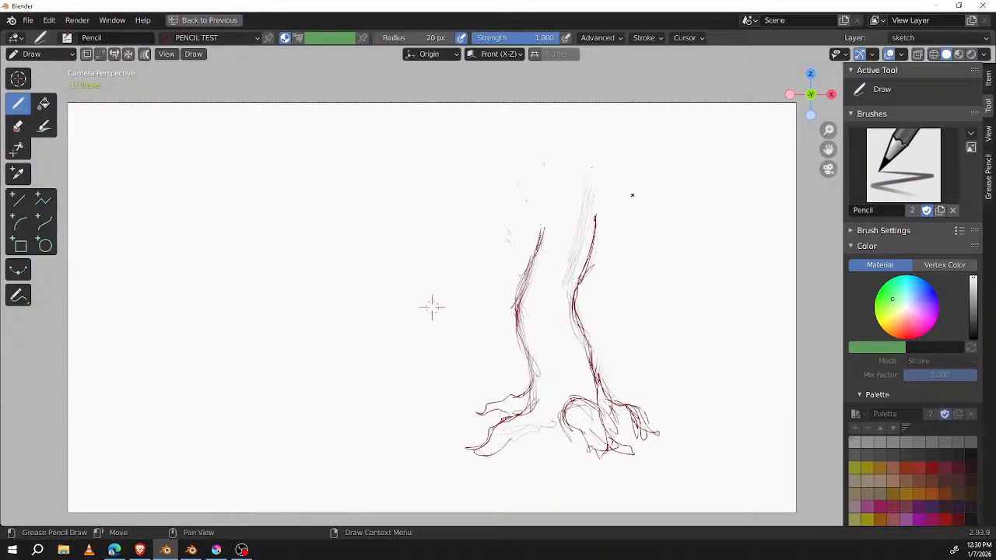
mouse_move(550, 206)
mouse_down()
mouse_move(552, 219)
mouse_move(540, 188)
mouse_move(549, 223)
mouse_up()
mouse_move(526, 172)
mouse_down()
mouse_move(548, 222)
mouse_move(578, 149)
mouse_up()
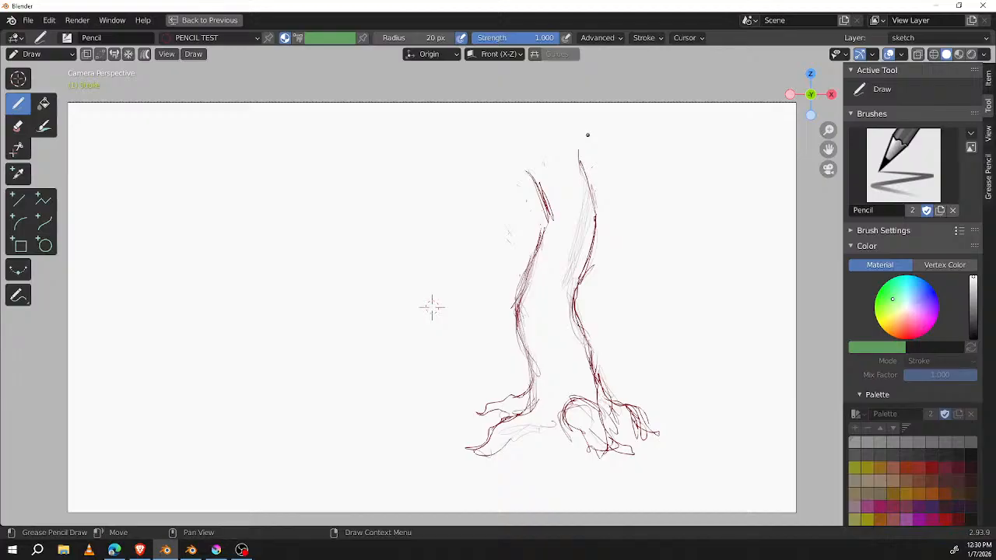
drag(530, 164, 537, 129)
drag(578, 156, 591, 102)
drag(531, 152, 535, 177)
mouse_move(595, 184)
mouse_down()
mouse_move(600, 235)
mouse_move(579, 302)
mouse_up()
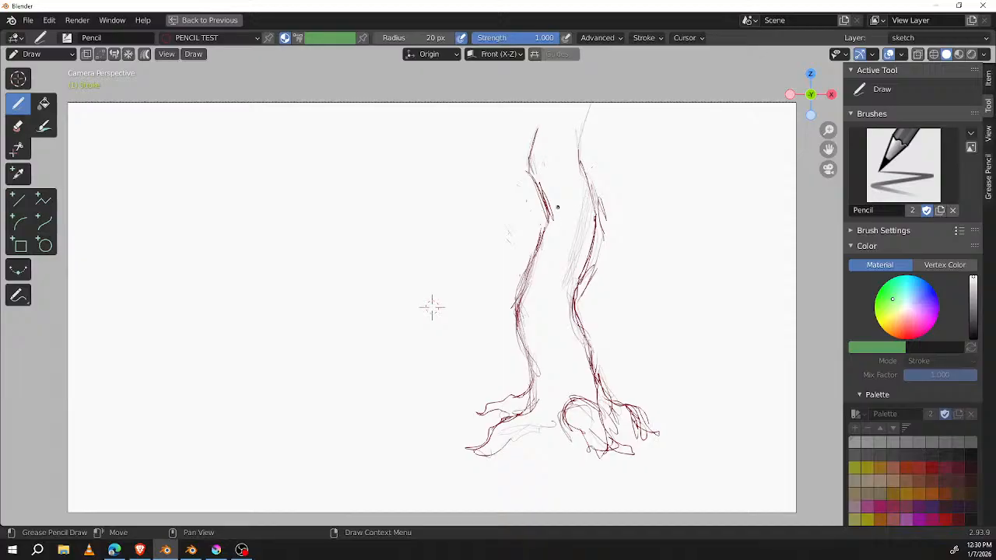
Step: Erase the left contour around its upper bend and redraw it, leaving an opening for an arm
ctrl+drag(569, 213, 551, 237)
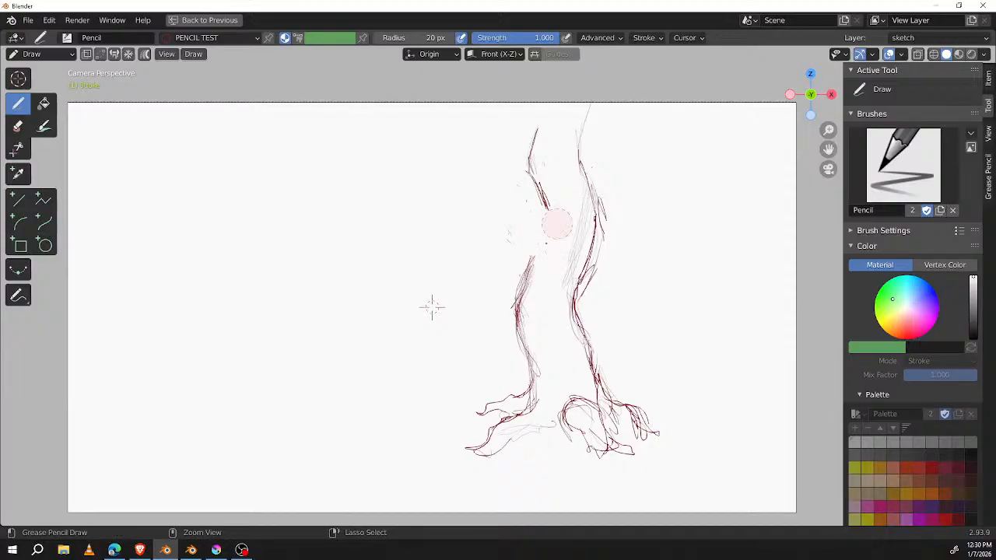
ctrl+drag(549, 194, 541, 193)
middle_drag(609, 185, 612, 148)
middle_drag(488, 67, 553, 108)
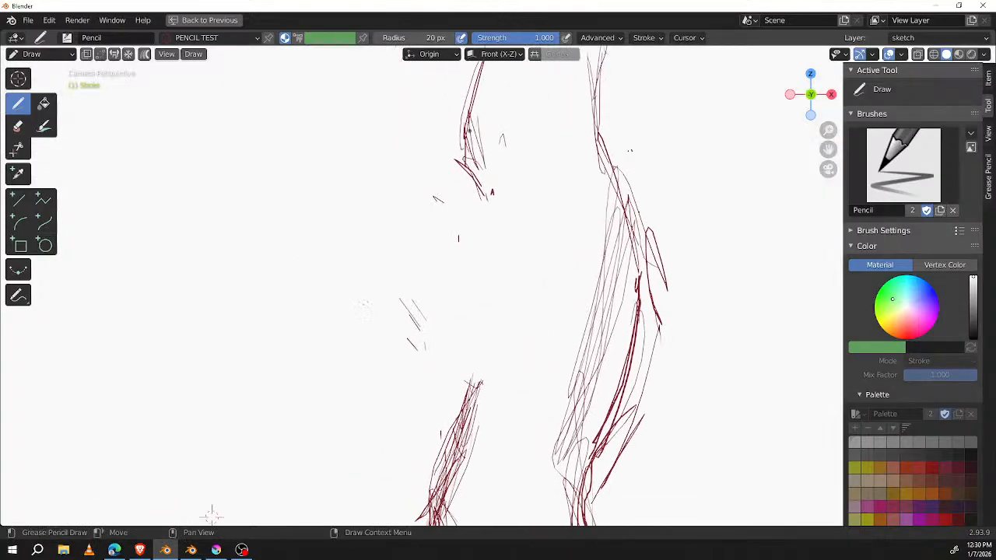
drag(465, 124, 506, 233)
drag(476, 170, 504, 254)
mouse_move(487, 221)
mouse_down()
mouse_move(501, 257)
mouse_move(485, 333)
mouse_up()
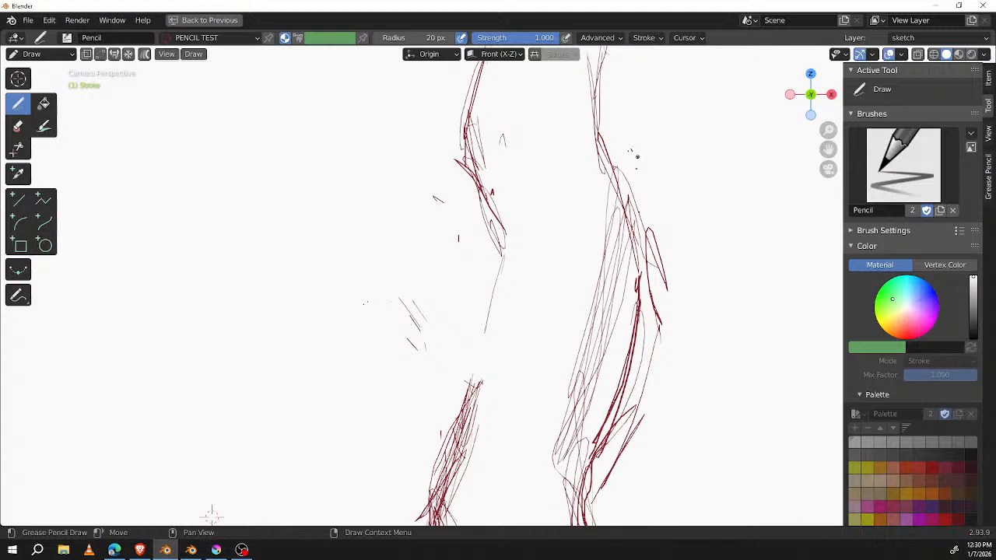
drag(501, 260, 473, 365)
Step: Thicken the trunk's right contour with overlapping strokes from the upper bend downward
mouse_move(639, 230)
mouse_down()
mouse_move(624, 373)
mouse_move(600, 260)
mouse_move(611, 231)
mouse_move(559, 424)
mouse_move(574, 427)
mouse_move(574, 463)
mouse_up()
mouse_move(689, 330)
shift+middle_down()
mouse_move(690, 207)
mouse_move(677, 182)
shift+middle_up()
mouse_move(567, 267)
ctrl+mouse_down()
mouse_move(585, 320)
mouse_move(573, 348)
mouse_move(570, 296)
mouse_move(587, 470)
ctrl+mouse_up()
drag(627, 218, 592, 374)
drag(620, 241, 579, 363)
drag(589, 325, 607, 441)
drag(591, 373, 611, 458)
drag(586, 378, 602, 433)
Step: Draw a curved, arm-like branch rising outward from the trunk's right side
ctrl+middle_drag(653, 347, 671, 272)
shift+middle_drag(679, 225, 678, 319)
drag(589, 335, 663, 264)
drag(600, 299, 674, 259)
drag(584, 285, 672, 250)
mouse_move(580, 326)
mouse_down()
mouse_move(669, 264)
mouse_move(733, 203)
mouse_up()
drag(670, 272, 737, 202)
drag(676, 272, 729, 192)
mouse_move(701, 249)
mouse_down()
mouse_move(731, 179)
mouse_move(683, 139)
mouse_move(697, 111)
mouse_move(686, 134)
mouse_move(733, 171)
mouse_move(777, 123)
mouse_up()
Step: Draw spread twig fingers at the end of the raised right branch and thicken its lines
middle_drag(768, 172, 628, 269)
drag(628, 229, 663, 204)
mouse_move(651, 213)
mouse_down()
mouse_move(619, 150)
mouse_move(655, 210)
mouse_move(604, 258)
mouse_move(683, 232)
mouse_up()
mouse_move(671, 168)
mouse_down()
mouse_move(677, 235)
mouse_move(612, 260)
mouse_move(692, 259)
mouse_up()
drag(675, 268, 609, 271)
drag(656, 227, 675, 267)
drag(640, 206, 677, 263)
Step: Draw a nearly horizontal arm-like branch reaching out from the trunk's left side
mouse_move(607, 263)
mouse_down()
mouse_move(577, 334)
mouse_move(550, 364)
mouse_move(469, 376)
mouse_up()
drag(518, 366, 449, 404)
middle_drag(562, 335, 667, 285)
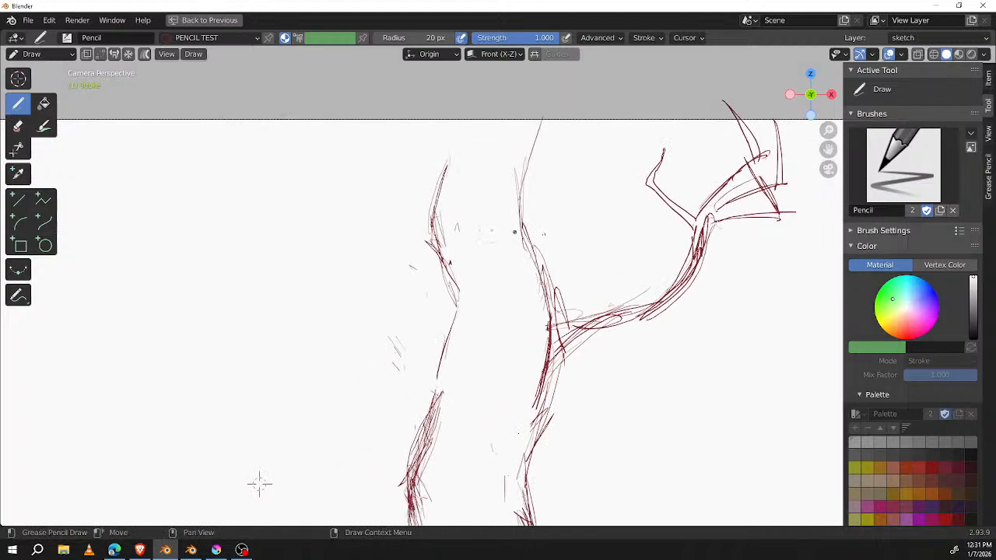
drag(448, 335, 396, 353)
drag(457, 308, 355, 357)
mouse_move(429, 336)
mouse_down()
mouse_move(321, 343)
mouse_move(282, 338)
mouse_move(264, 307)
mouse_move(227, 316)
mouse_move(272, 312)
mouse_up()
Step: Add long drooping twig fingers to the left branch's hand and reinforce the forearm line
mouse_move(273, 315)
mouse_down()
mouse_move(264, 331)
mouse_move(289, 333)
mouse_up()
mouse_move(272, 315)
mouse_down()
mouse_move(287, 342)
mouse_move(208, 420)
mouse_up()
drag(287, 344, 259, 400)
drag(279, 364, 253, 427)
drag(253, 431, 239, 451)
drag(264, 411, 254, 432)
drag(286, 347, 260, 424)
mouse_move(285, 353)
mouse_down()
mouse_move(266, 404)
mouse_move(292, 393)
mouse_up()
mouse_move(296, 354)
mouse_down()
mouse_move(288, 469)
mouse_move(295, 406)
mouse_move(449, 328)
mouse_up()
Step: Undo the lines tried inside the trunk and add a lower contour to the left branch arm
middle_drag(617, 288, 585, 226)
drag(468, 502, 440, 430)
drag(438, 410, 453, 148)
key(ctrl+z)
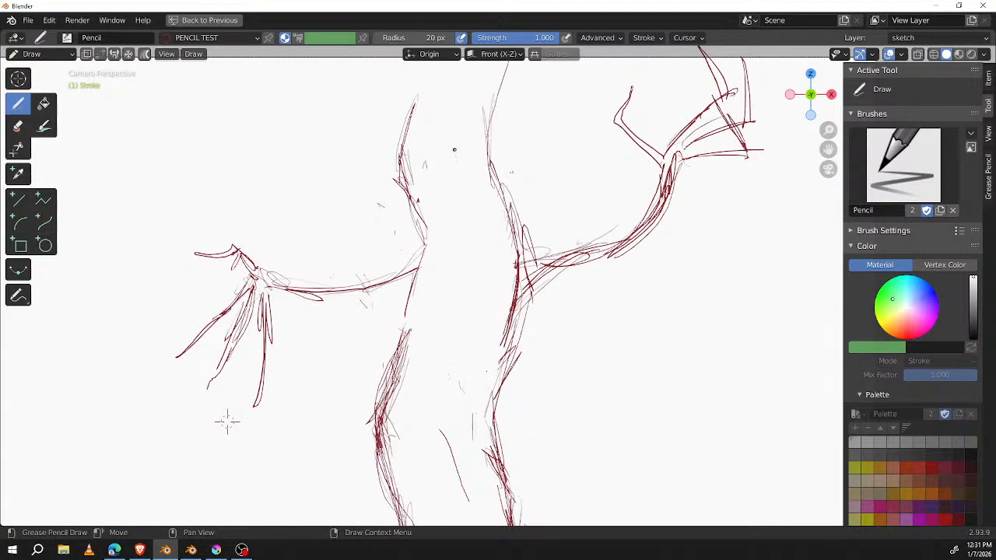
key(ctrl+z)
drag(359, 294, 412, 287)
Step: Try circles around the shoulder and elbow joints of both branch arms and undo them
mouse_move(538, 221)
mouse_down()
mouse_move(491, 232)
mouse_move(554, 305)
mouse_move(523, 218)
mouse_up()
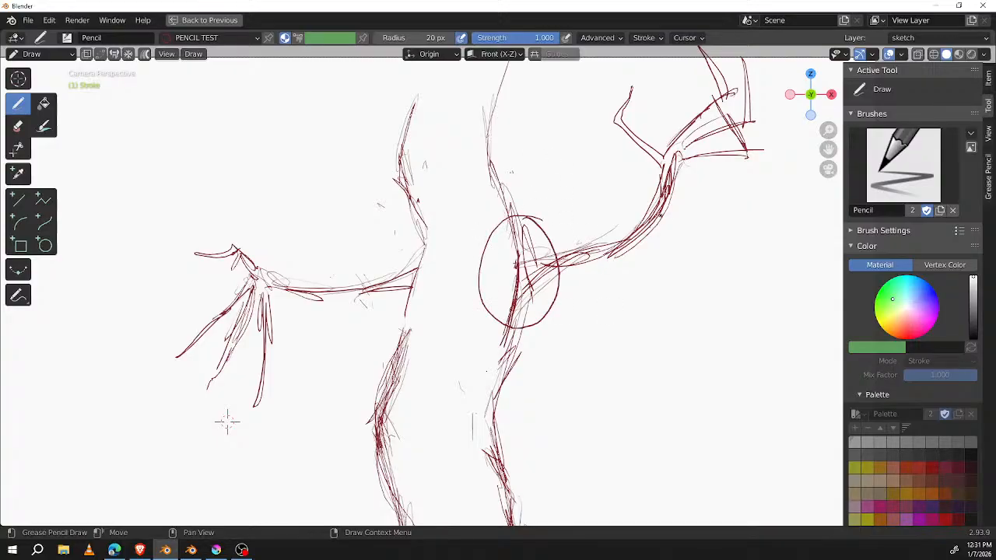
drag(624, 223, 629, 226)
mouse_move(419, 247)
mouse_down()
mouse_move(406, 308)
mouse_move(420, 248)
mouse_up()
drag(339, 273, 343, 274)
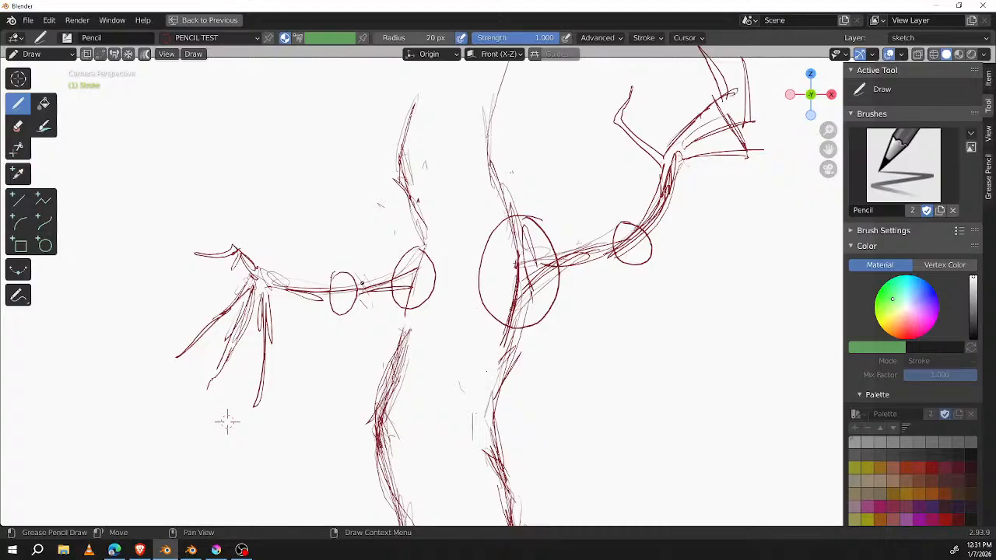
key(ctrl+z)
key(ctrl+z)
key(ctrl+z)
key(ctrl+z)
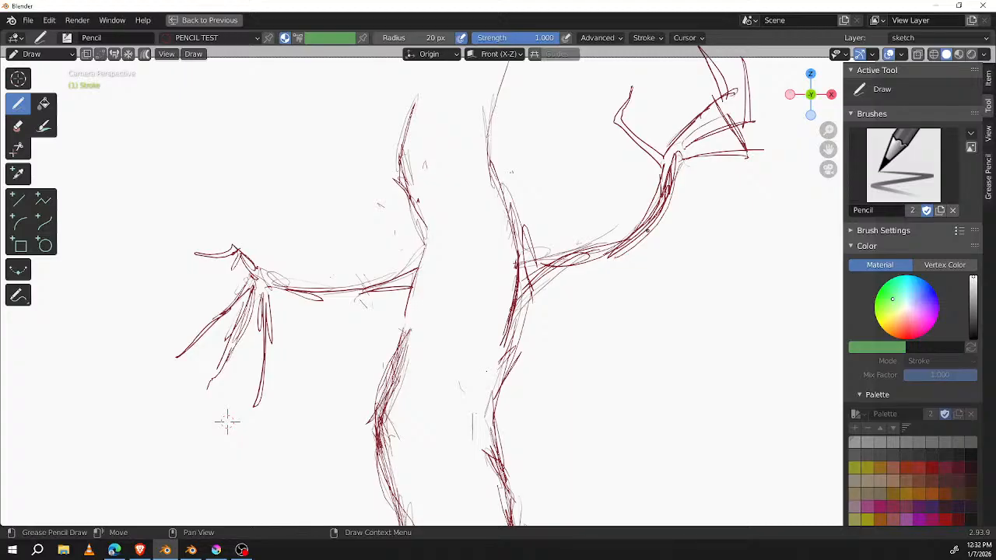
key(ctrl+z)
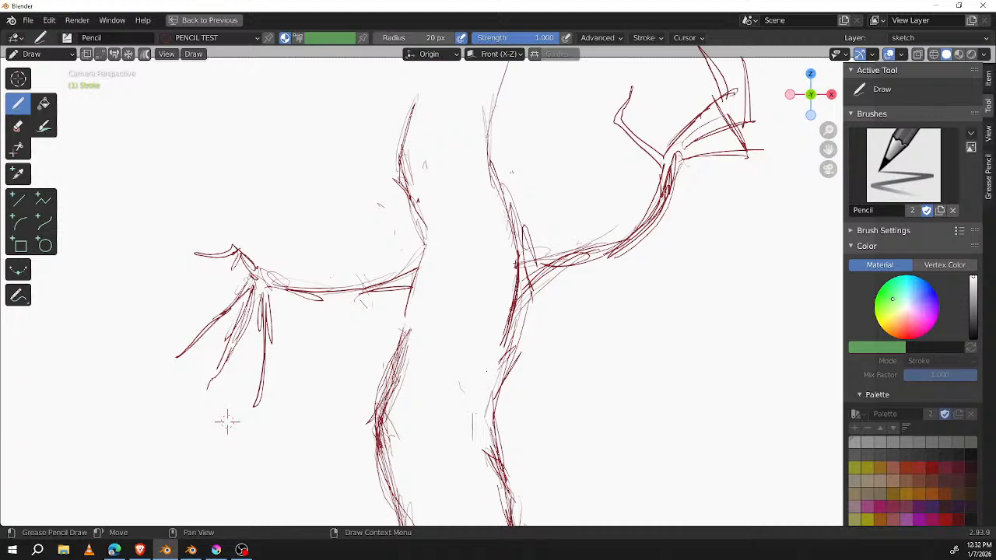
Step: Circle the right branch arm's shoulder and elbow joints, and erase both circles together with the contour lines they cross
mouse_move(544, 231)
mouse_down()
mouse_move(558, 245)
mouse_move(516, 310)
mouse_up()
mouse_move(629, 221)
mouse_down()
mouse_move(621, 264)
mouse_move(627, 221)
mouse_up()
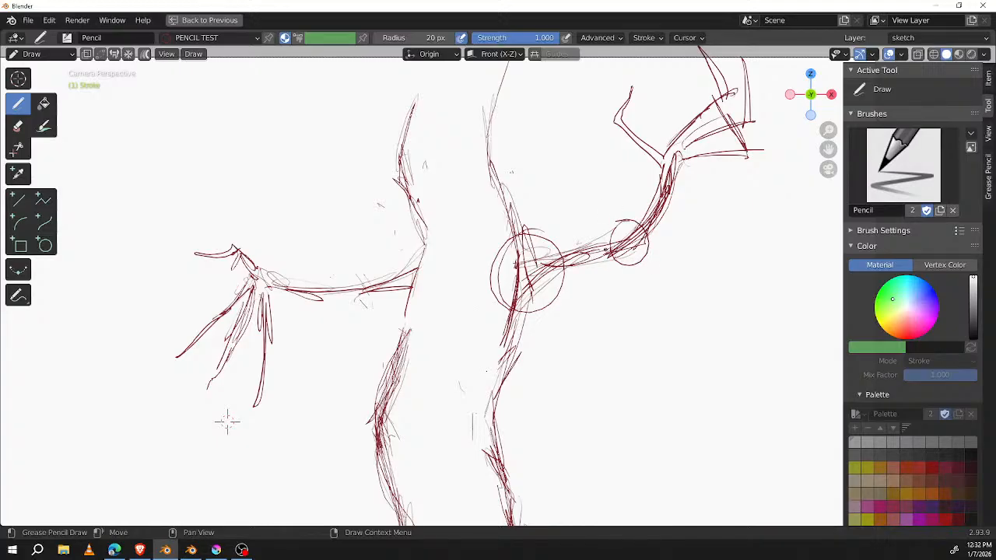
mouse_move(644, 200)
ctrl+mouse_down()
mouse_move(632, 229)
mouse_move(622, 205)
mouse_move(599, 234)
ctrl+mouse_up()
mouse_move(526, 278)
ctrl+mouse_down()
mouse_move(524, 262)
mouse_move(506, 272)
mouse_move(540, 322)
mouse_move(567, 249)
mouse_move(549, 298)
ctrl+mouse_up()
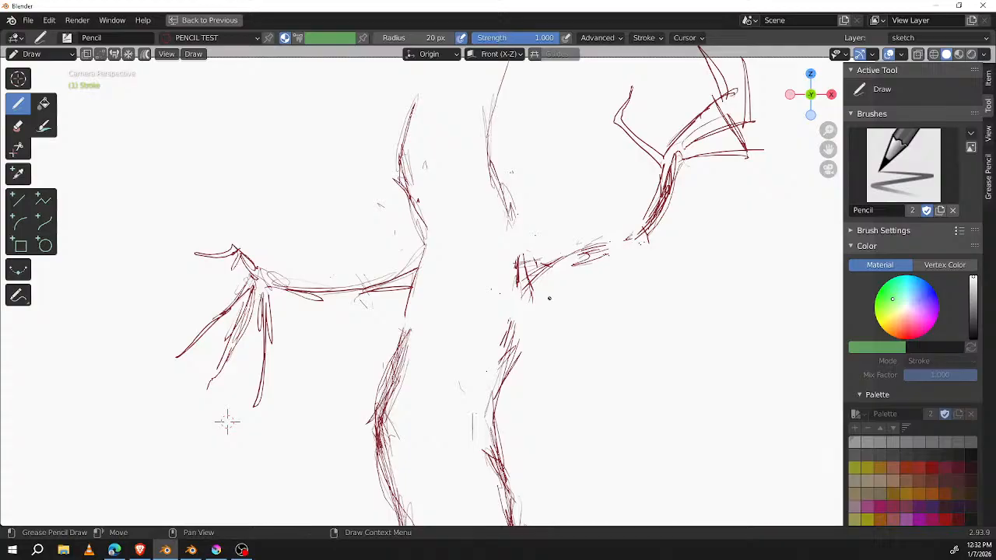
scroll(227, 421, down, 3)
scroll(329, 367, up, 2)
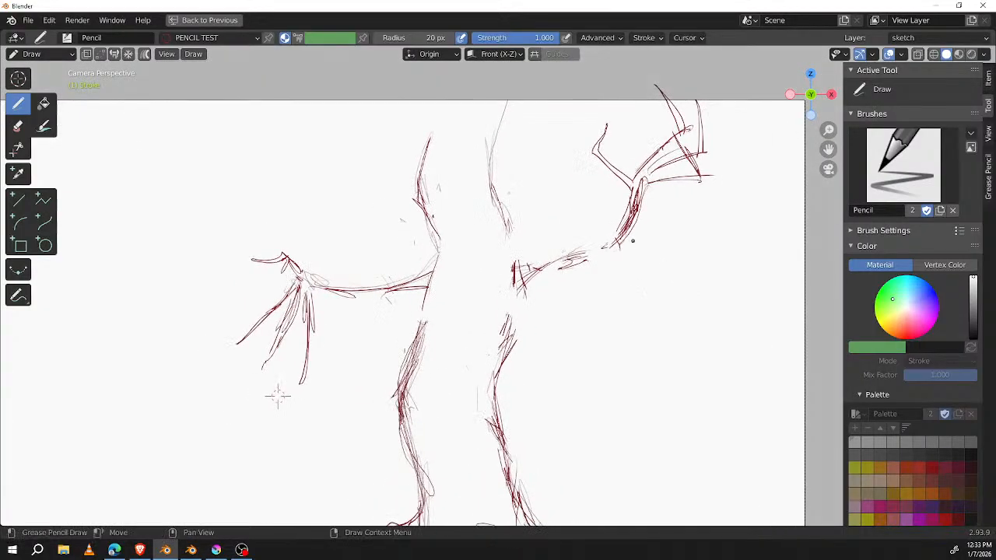
Step: Lengthen the left branch arm by moving its twig hand and wrist points farther from the trunk, keeping the forearm roughly horizontal
key(Tab)
mouse_move(300, 205)
mouse_down()
mouse_move(293, 428)
mouse_move(363, 228)
mouse_move(348, 237)
mouse_up()
key(g)
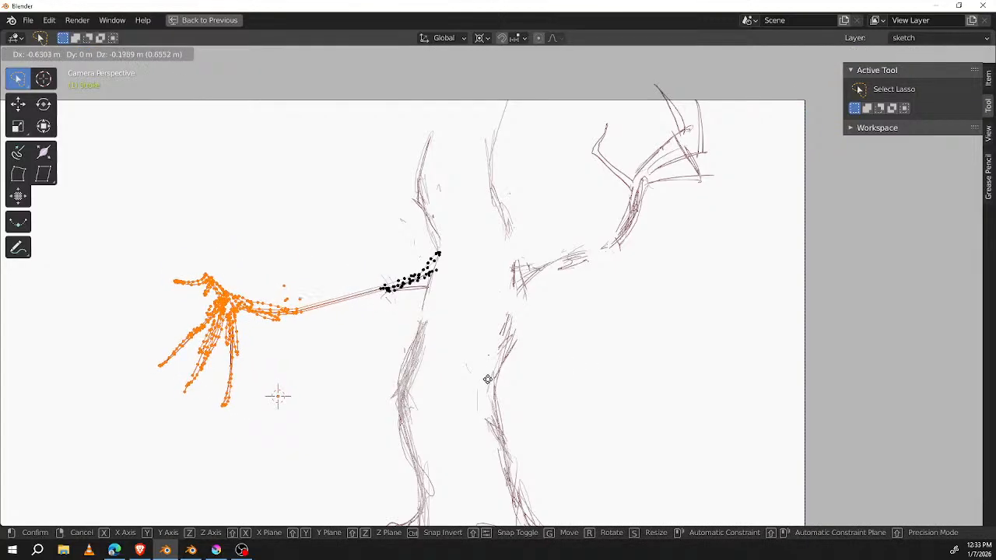
click(502, 381)
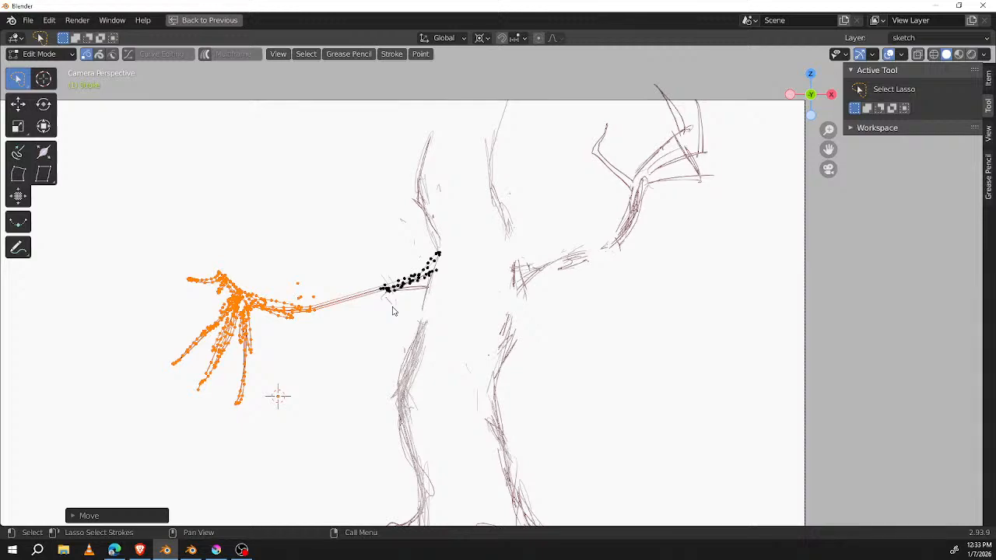
key(g)
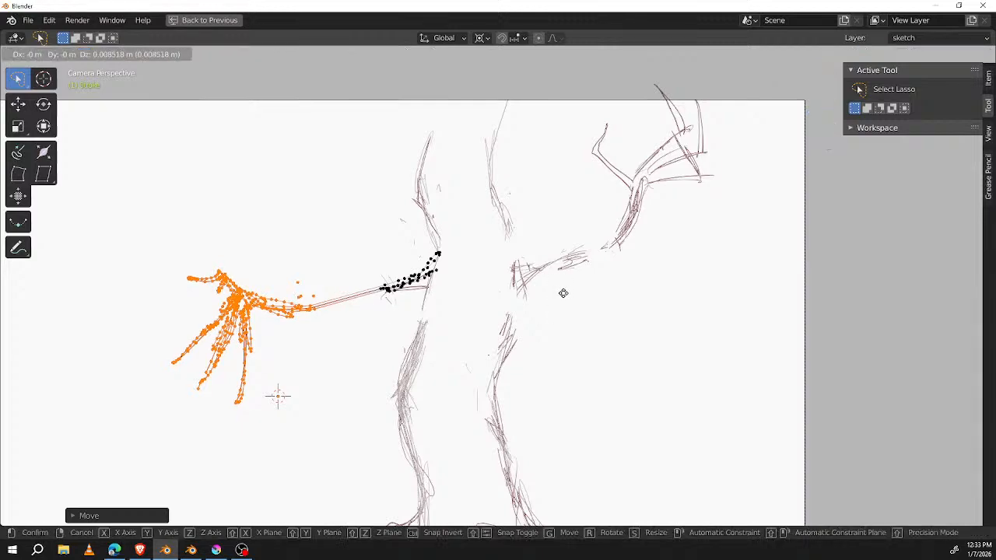
click(582, 276)
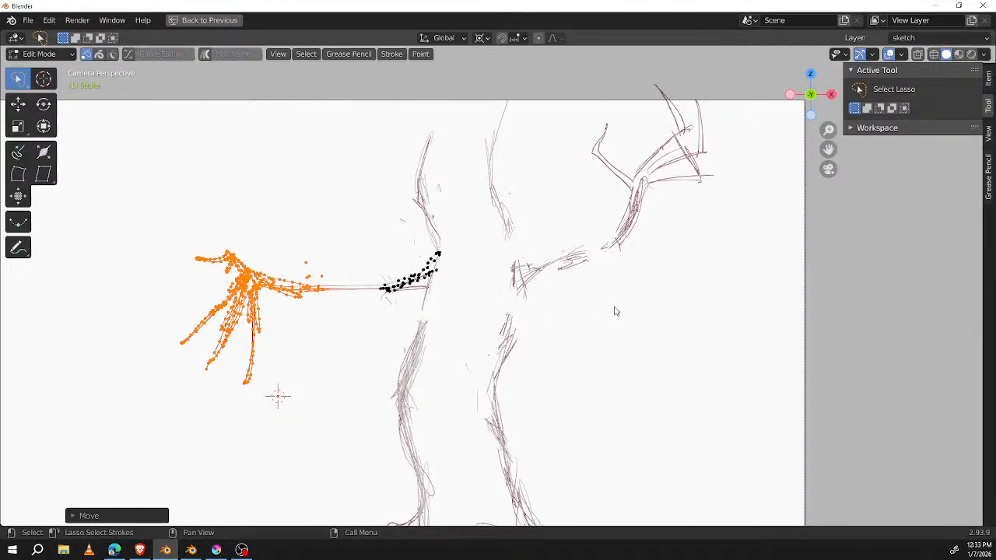
key(Tab)
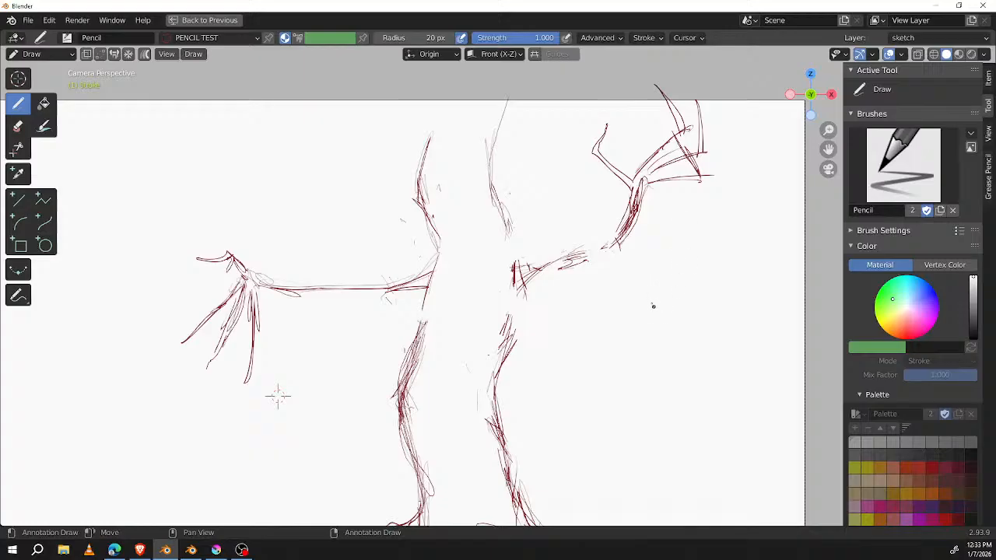
mouse_move(645, 304)
ctrl+middle_down()
mouse_move(640, 332)
mouse_move(664, 307)
mouse_move(577, 210)
mouse_move(542, 299)
ctrl+middle_up()
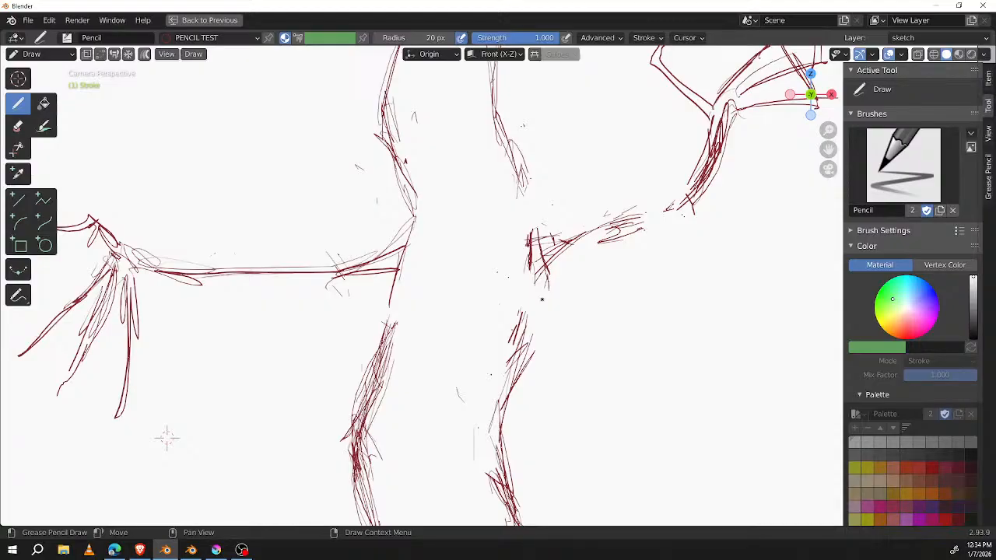
Step: Sketch two tall oval eyes on the upper trunk and a long bulbous nose slanting down to the left beneath them
mouse_move(466, 145)
mouse_down()
mouse_move(455, 156)
mouse_move(463, 141)
mouse_up()
drag(463, 188, 449, 168)
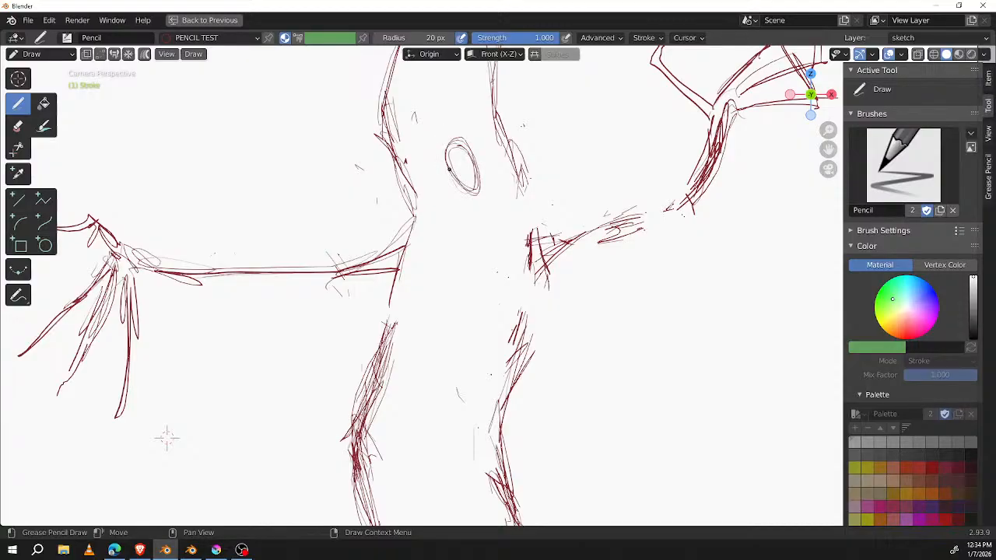
mouse_move(417, 152)
mouse_down()
mouse_move(427, 177)
mouse_move(412, 153)
mouse_move(406, 183)
mouse_up()
click(466, 166)
mouse_move(456, 146)
mouse_down()
mouse_move(477, 189)
mouse_move(465, 194)
mouse_up()
mouse_move(418, 148)
mouse_down()
mouse_move(407, 157)
mouse_move(423, 202)
mouse_up()
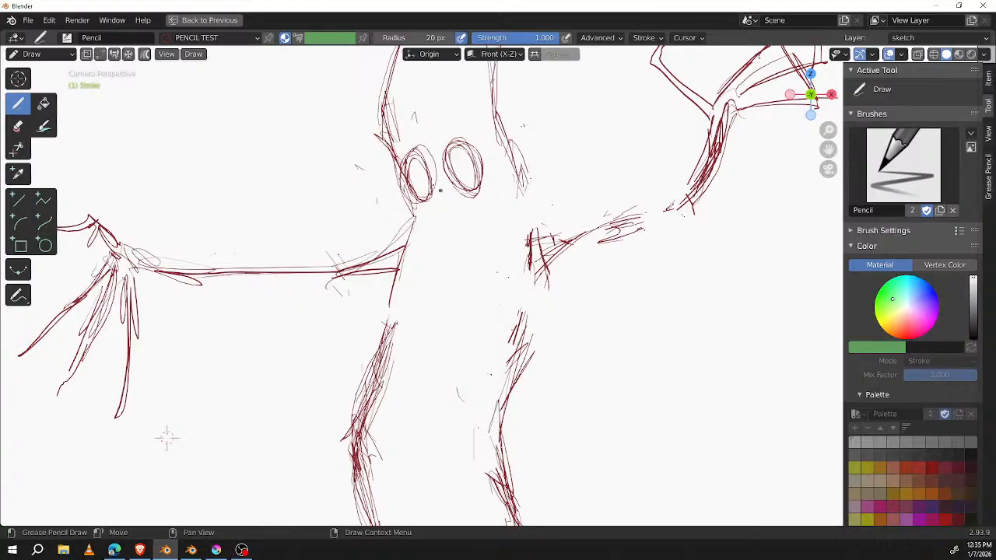
mouse_move(440, 178)
mouse_down()
mouse_move(398, 214)
mouse_move(409, 243)
mouse_move(445, 210)
mouse_up()
mouse_move(403, 236)
mouse_down()
mouse_move(458, 197)
mouse_move(421, 226)
mouse_move(440, 203)
mouse_move(378, 232)
mouse_move(433, 221)
mouse_move(458, 197)
mouse_move(433, 209)
mouse_up()
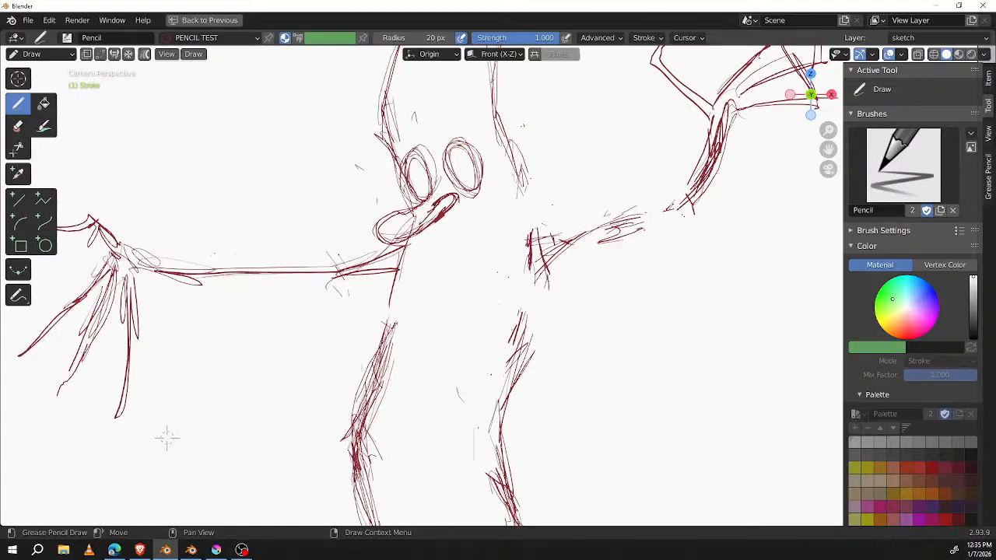
Step: Brighten the PENCIL TEST material's stroke base color to a vivid red
shift+middle_drag(714, 251, 533, 218)
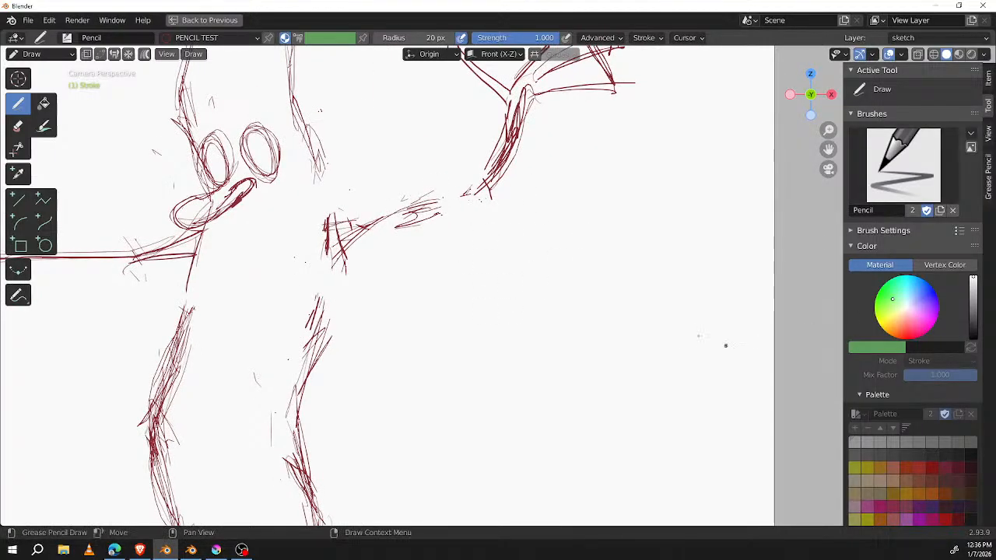
key(ctrl+space)
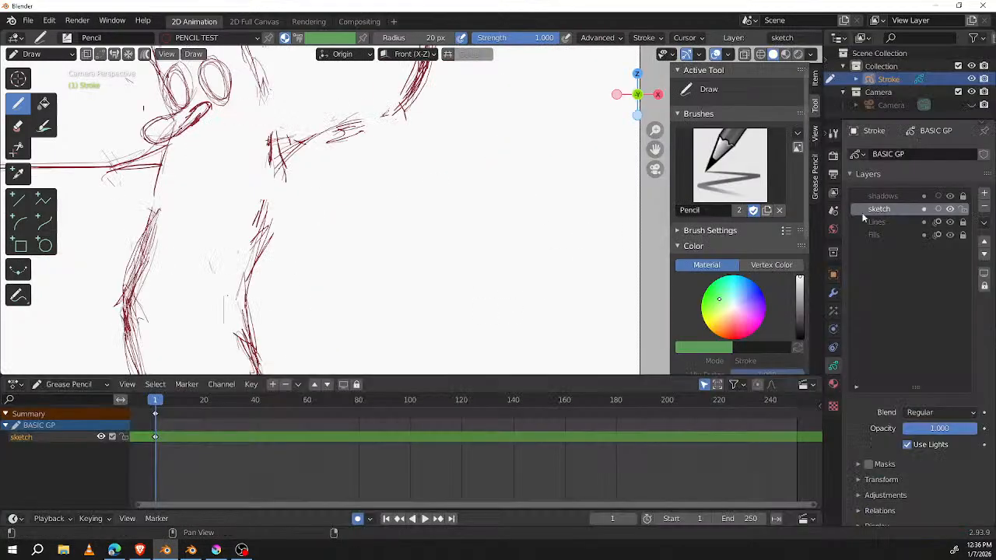
click(833, 384)
click(899, 170)
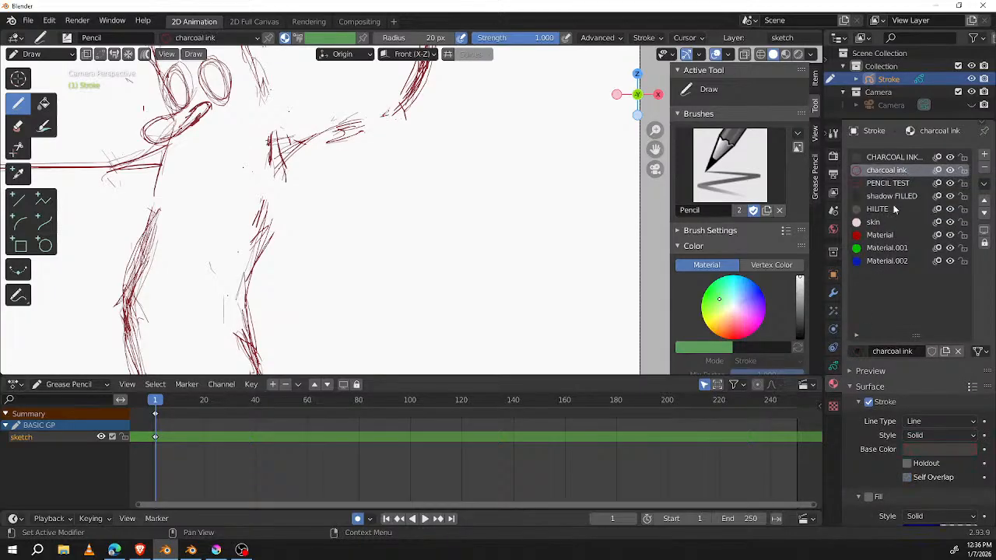
click(897, 185)
click(947, 448)
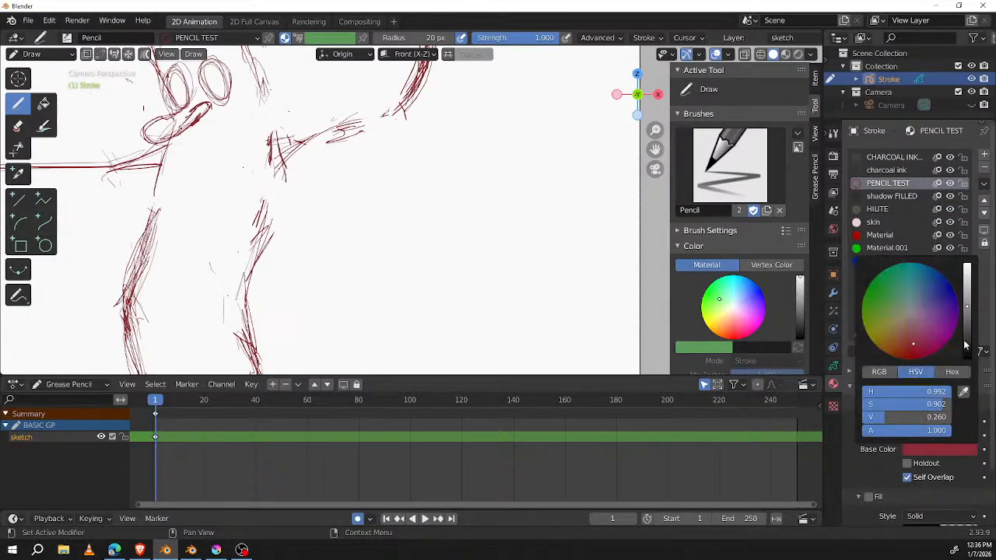
drag(911, 348, 913, 359)
drag(969, 313, 959, 278)
Step: With the charcoal ink material, outline the right branch arm's upper arm and forearm as separate overlapping segments
click(901, 170)
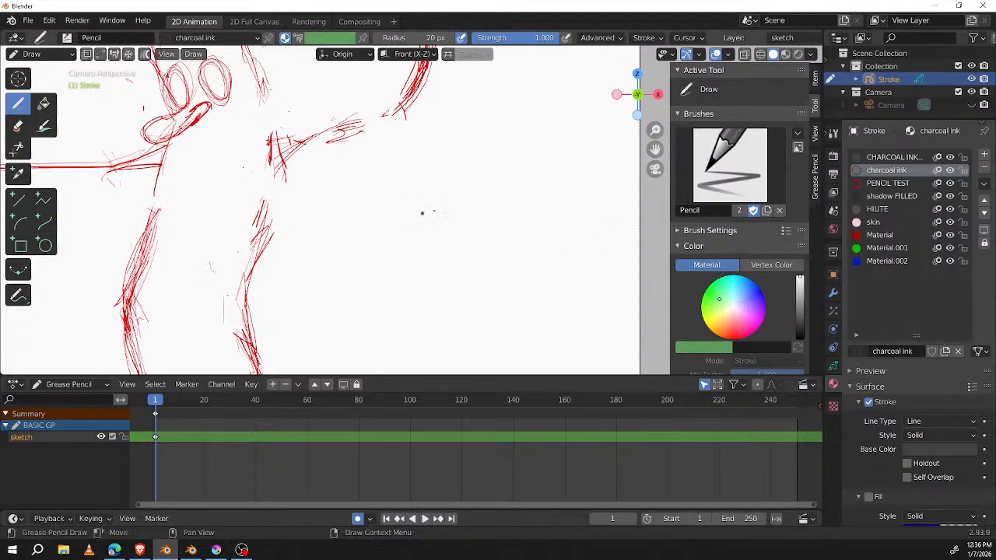
shift+middle_drag(432, 212, 544, 275)
key(ctrl+space)
shift+middle_drag(99, 515, 68, 479)
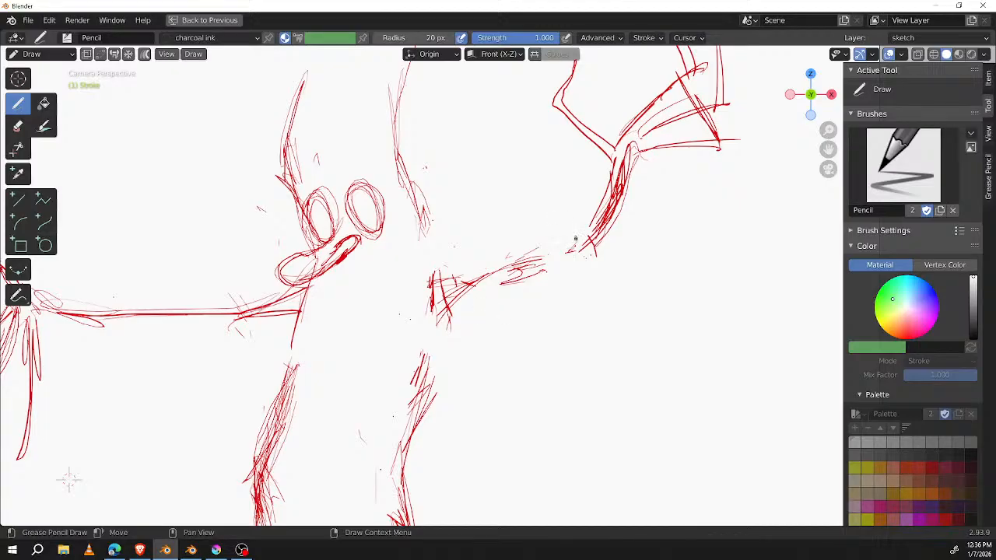
mouse_move(577, 276)
mouse_down()
mouse_move(570, 221)
mouse_move(420, 307)
mouse_move(576, 293)
mouse_up()
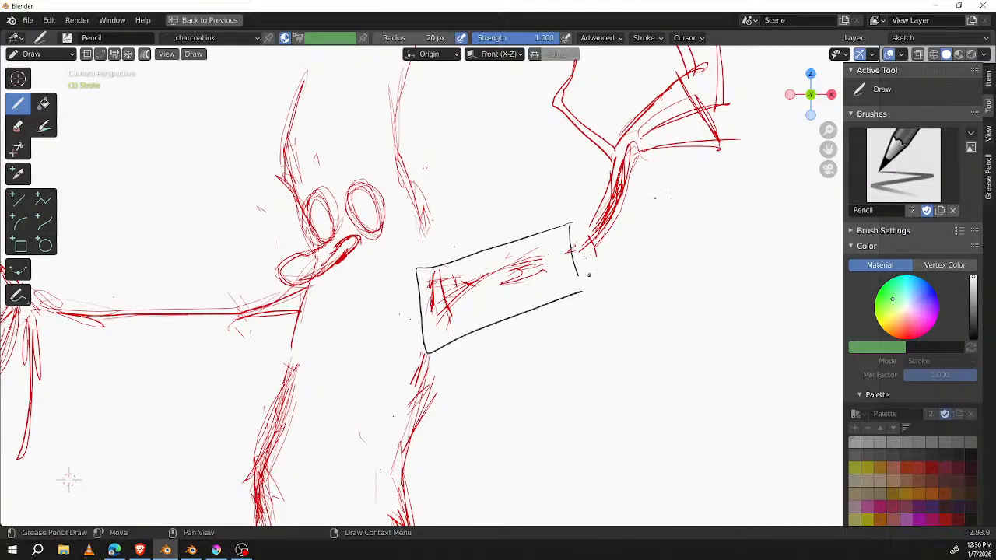
mouse_move(596, 160)
mouse_down()
mouse_move(551, 235)
mouse_move(602, 294)
mouse_up()
drag(650, 156, 604, 279)
drag(606, 153, 665, 171)
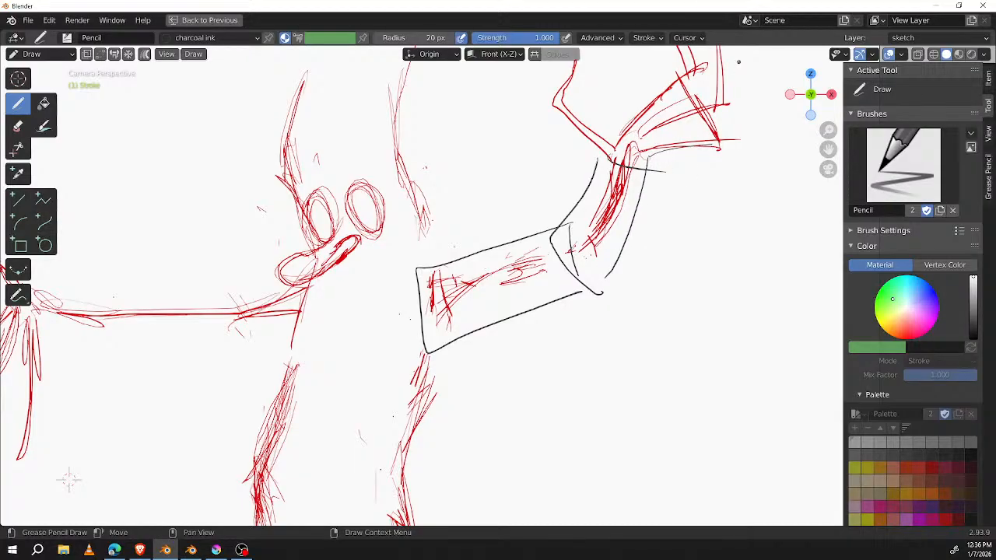
Step: Block in the upper trunk as a torso segment with black side contours, a shoulder line and a curved lower edge
mouse_move(457, 325)
mouse_down()
mouse_move(293, 343)
mouse_move(239, 497)
mouse_move(444, 465)
mouse_up()
drag(279, 473, 428, 486)
drag(392, 263, 316, 268)
drag(316, 289, 294, 345)
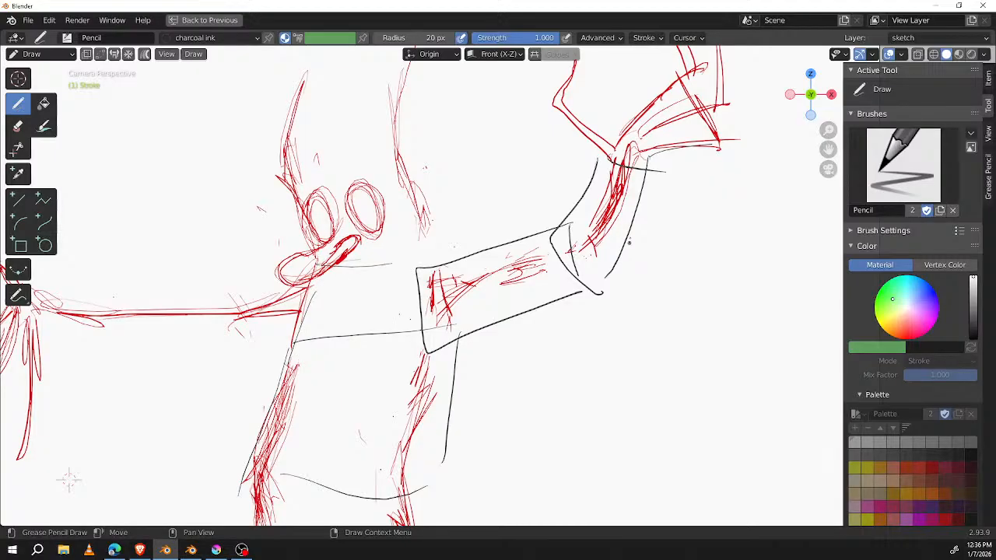
Step: Circle both shoulder joints and the right elbow, and link the right arm's joints with a center line and rounded outline
drag(549, 204, 564, 323)
mouse_move(604, 212)
mouse_down()
mouse_move(613, 297)
mouse_move(520, 263)
mouse_move(620, 233)
mouse_up()
mouse_move(448, 249)
mouse_down()
mouse_move(465, 268)
mouse_move(394, 275)
mouse_up()
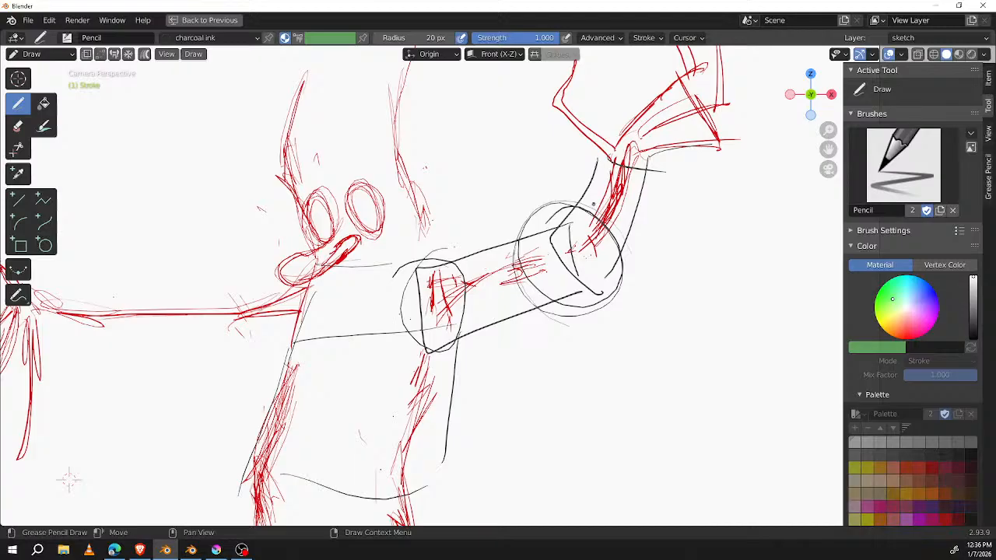
drag(568, 267, 594, 270)
drag(591, 256, 587, 268)
drag(579, 209, 545, 227)
mouse_move(455, 264)
mouse_down()
mouse_move(425, 285)
mouse_move(463, 266)
mouse_up()
drag(303, 286, 319, 291)
mouse_move(580, 223)
mouse_down()
mouse_move(565, 213)
mouse_move(567, 247)
mouse_up()
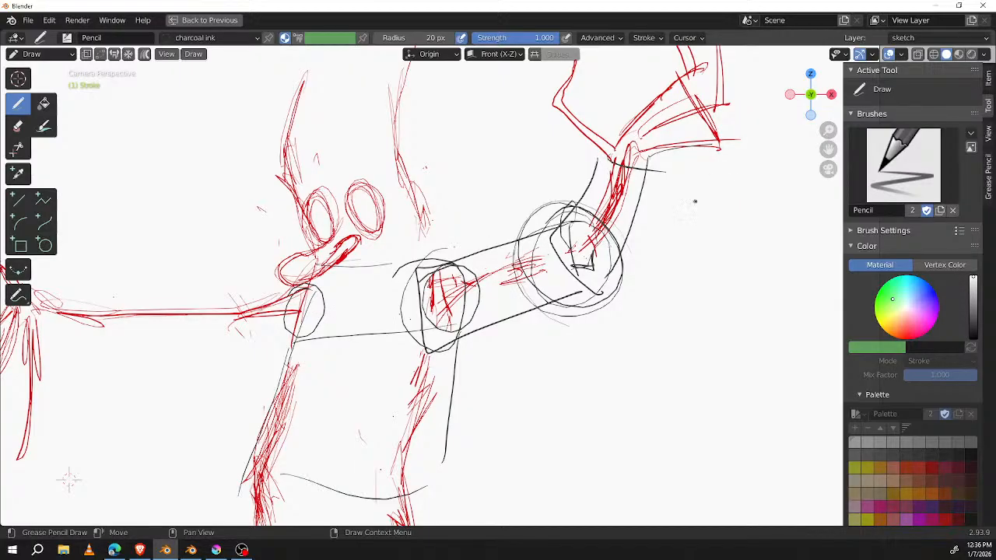
mouse_move(421, 301)
mouse_down()
mouse_move(594, 243)
mouse_move(579, 251)
mouse_up()
mouse_move(574, 215)
mouse_down()
mouse_move(477, 331)
mouse_move(591, 217)
mouse_up()
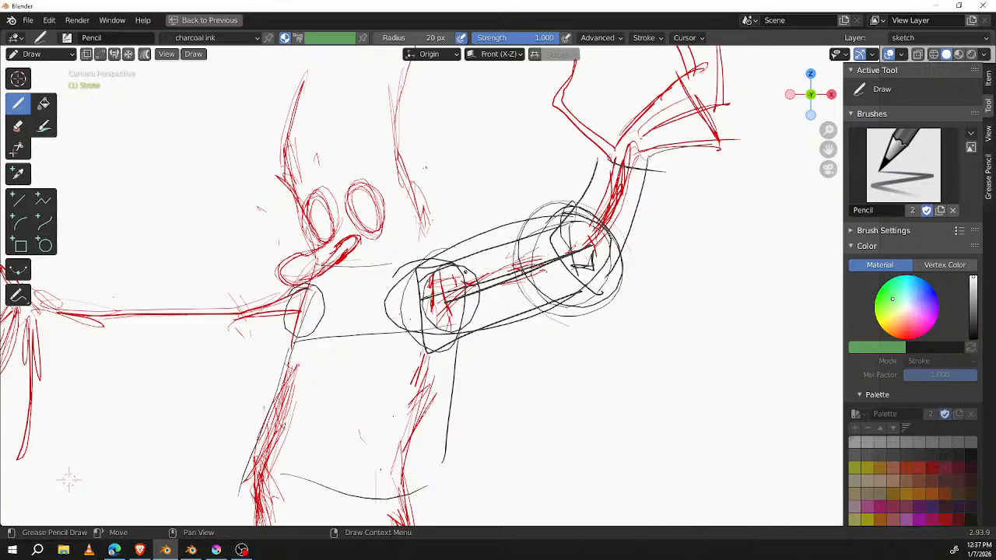
Step: Sketch a sphere-like control dial beside the right arm, with a horizontal cross line and an upright ellipse inside
mouse_move(666, 259)
shift+middle_down()
mouse_move(623, 278)
mouse_move(513, 257)
shift+middle_up()
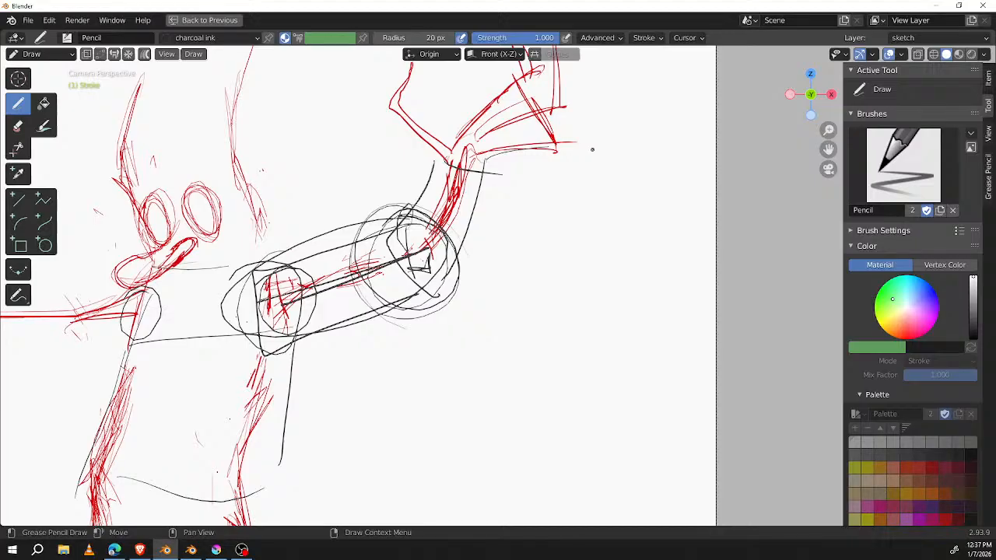
mouse_move(649, 236)
mouse_down()
mouse_move(595, 294)
mouse_move(622, 237)
mouse_move(692, 311)
mouse_move(648, 244)
mouse_move(634, 315)
mouse_move(645, 324)
mouse_up()
drag(599, 294, 707, 290)
mouse_move(627, 243)
mouse_down()
mouse_move(676, 293)
mouse_move(663, 330)
mouse_up()
mouse_move(625, 291)
mouse_down()
mouse_move(644, 323)
mouse_move(676, 318)
mouse_up()
mouse_move(696, 260)
mouse_down()
mouse_move(593, 283)
mouse_move(664, 340)
mouse_move(592, 252)
mouse_up()
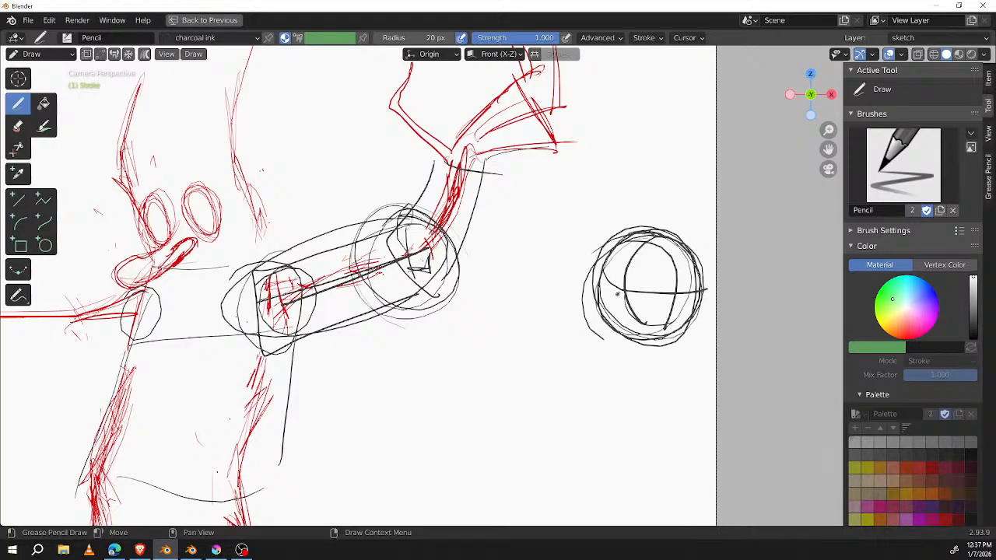
drag(608, 280, 677, 289)
drag(628, 243, 631, 316)
drag(674, 241, 668, 308)
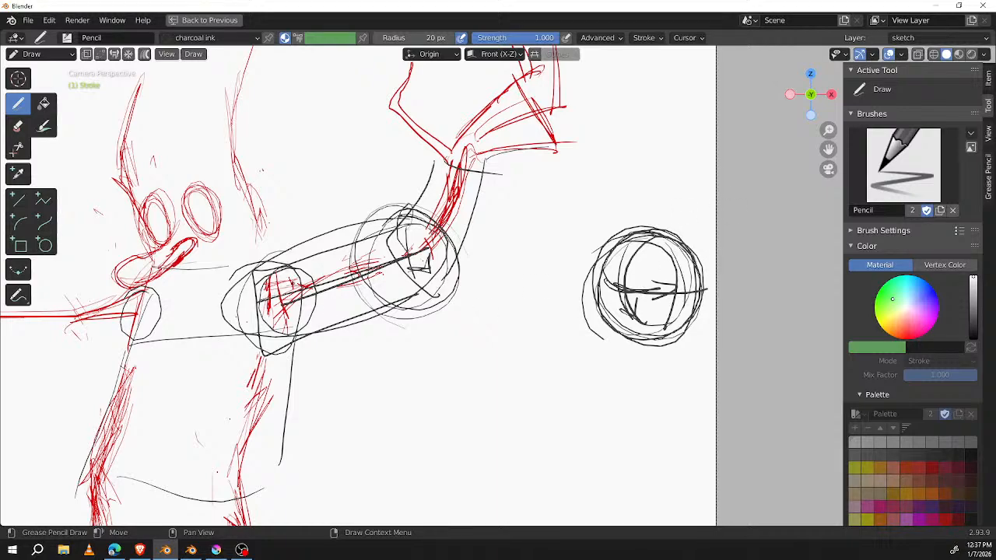
Step: Label the link between arm and dial DRIVER with arrows to both, and add a curved rotation arrow and outer ring around the dial
mouse_move(395, 343)
mouse_down()
mouse_move(397, 353)
mouse_move(502, 337)
mouse_move(482, 382)
mouse_move(498, 367)
mouse_move(505, 378)
mouse_move(532, 344)
mouse_move(589, 308)
mouse_up()
mouse_move(570, 311)
mouse_down()
mouse_move(592, 305)
mouse_move(583, 324)
mouse_up()
mouse_move(660, 195)
mouse_down()
mouse_move(708, 212)
mouse_move(711, 274)
mouse_up()
drag(579, 378, 617, 386)
drag(312, 174, 318, 237)
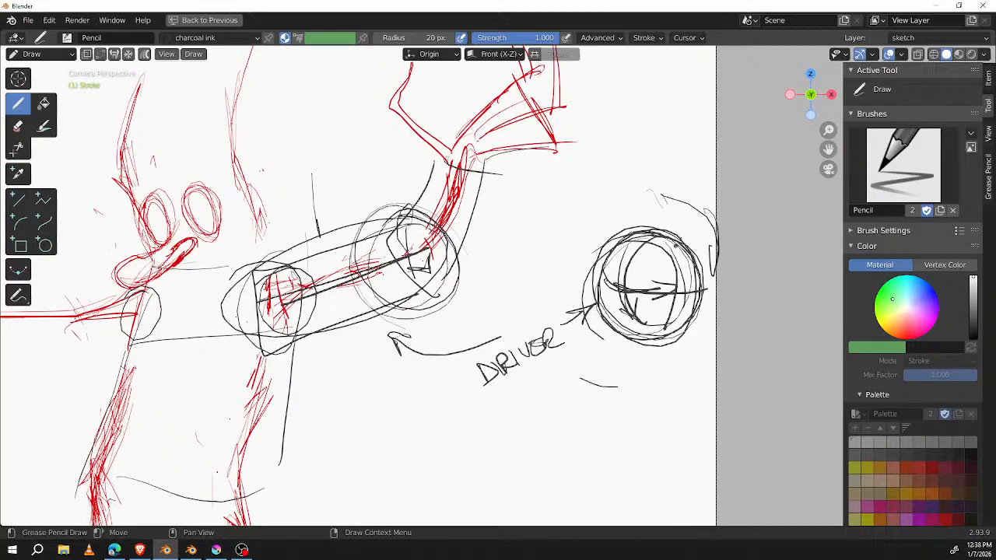
mouse_move(683, 181)
mouse_down()
mouse_move(623, 354)
mouse_move(733, 226)
mouse_up()
drag(430, 211, 405, 288)
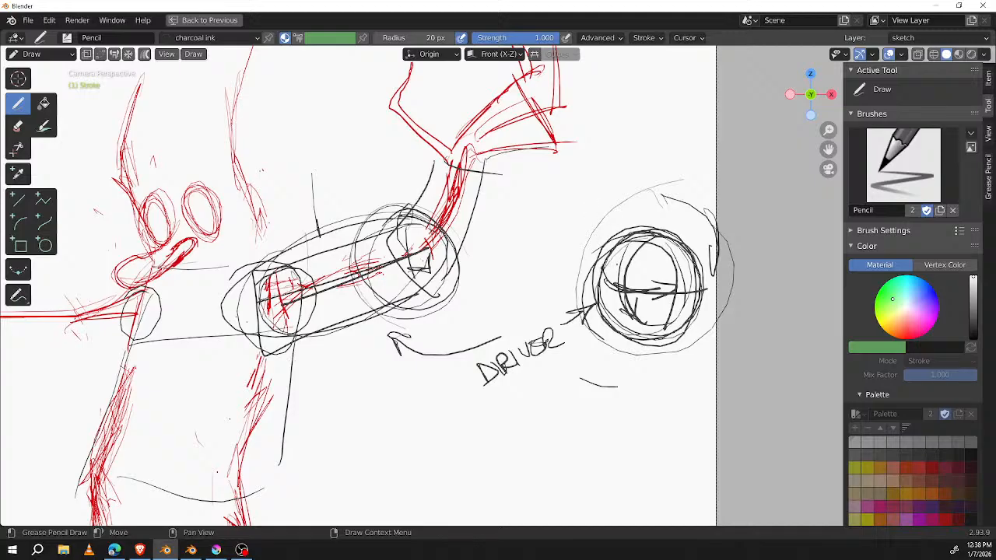
mouse_move(651, 189)
ctrl+middle_down()
mouse_move(596, 290)
mouse_move(674, 191)
mouse_move(687, 203)
ctrl+middle_up()
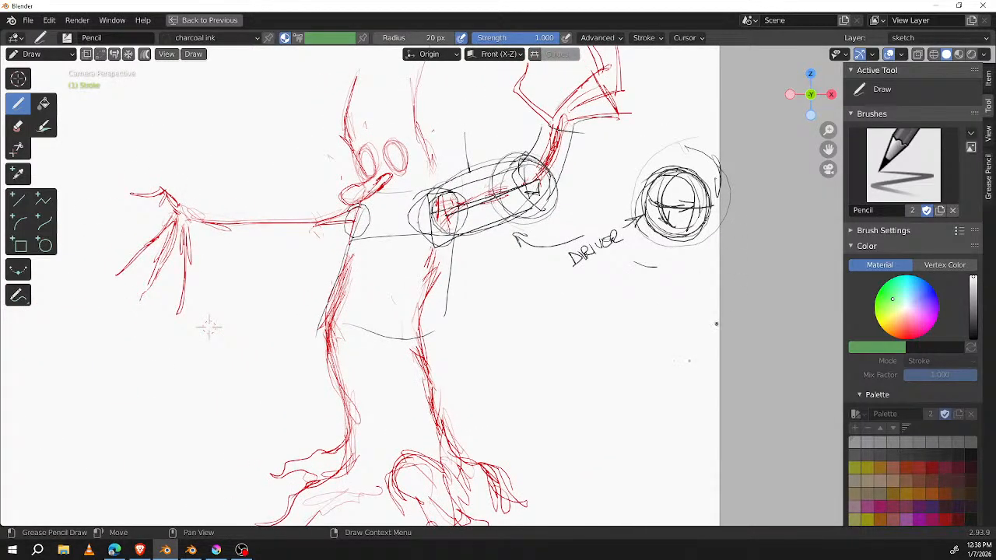
Step: Draw a vertical double-headed arrow below the dial and circle it
drag(686, 372, 685, 458)
mouse_move(674, 389)
mouse_down()
mouse_move(690, 348)
mouse_move(698, 380)
mouse_move(689, 464)
mouse_move(705, 428)
mouse_move(690, 336)
mouse_move(696, 355)
mouse_up()
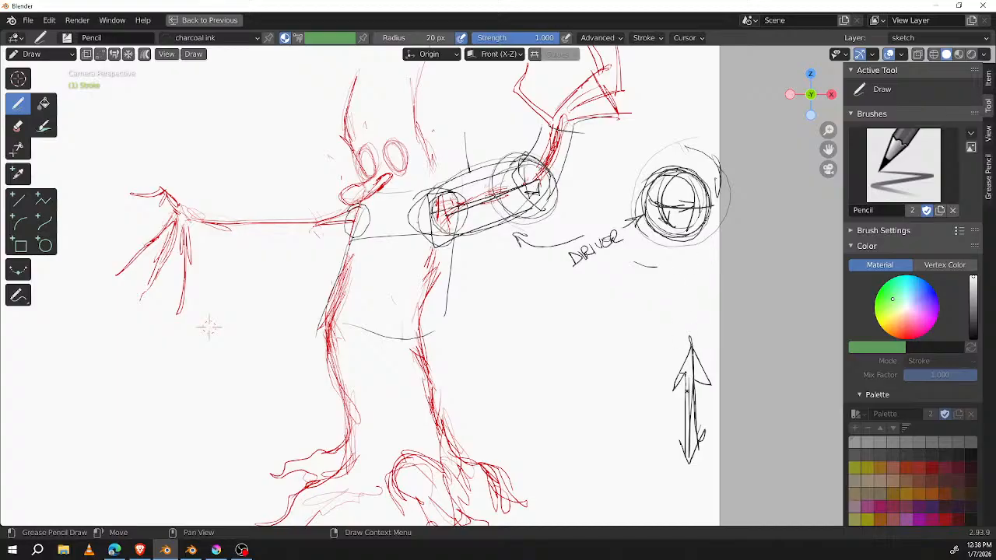
drag(643, 366, 661, 315)
Step: Draw large loose circles around the dial, the creature's head and upper body, and its lower body
drag(735, 179, 690, 115)
mouse_move(405, 61)
mouse_down()
mouse_move(308, 134)
mouse_move(447, 81)
mouse_up()
drag(319, 300, 247, 411)
drag(307, 488, 518, 307)
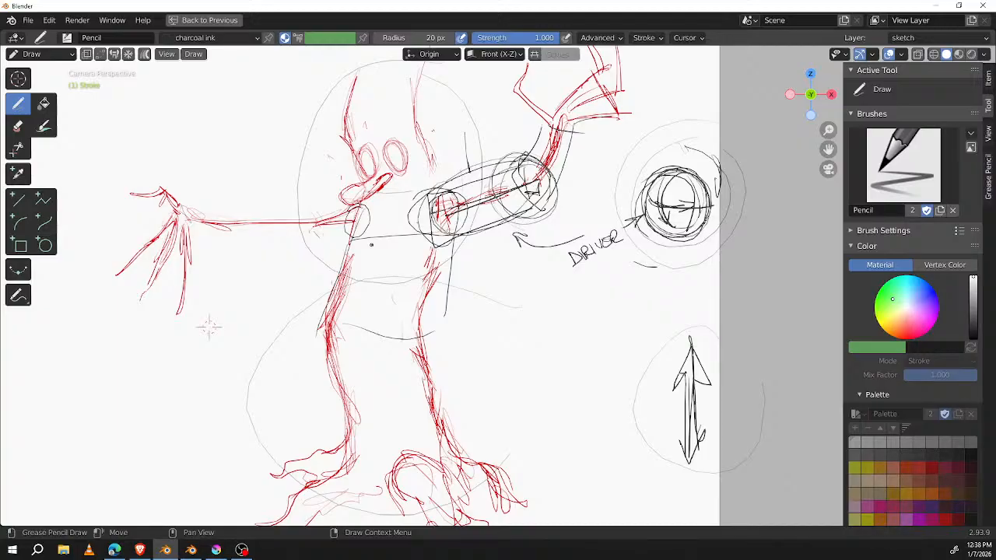
Step: Write EGO in the empty area below the left twig hand and frame it with a tilted, heavily outlined box
mouse_move(208, 327)
shift+middle_down()
mouse_move(282, 318)
mouse_move(361, 290)
shift+middle_up()
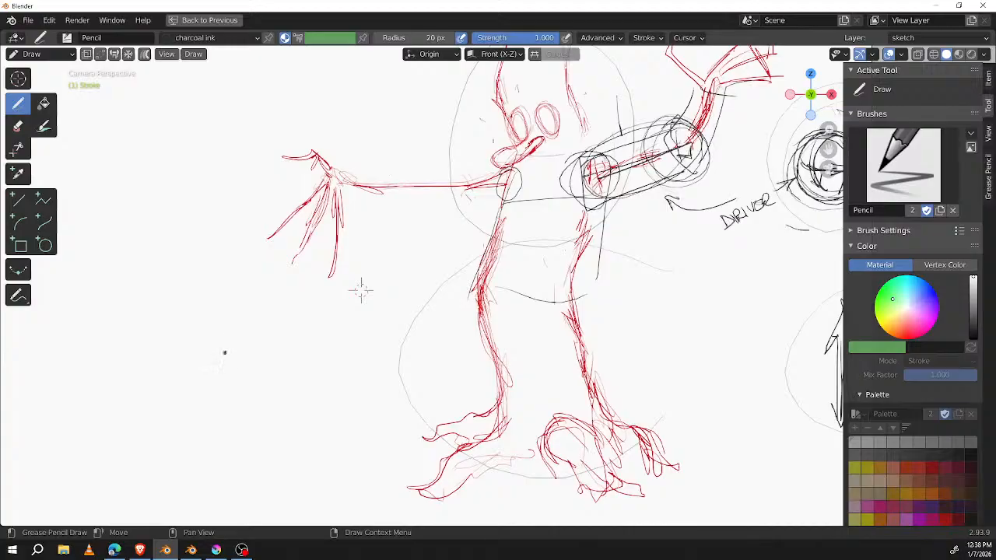
drag(194, 354, 264, 333)
mouse_move(204, 393)
mouse_down()
mouse_move(289, 345)
mouse_move(166, 350)
mouse_move(204, 393)
mouse_up()
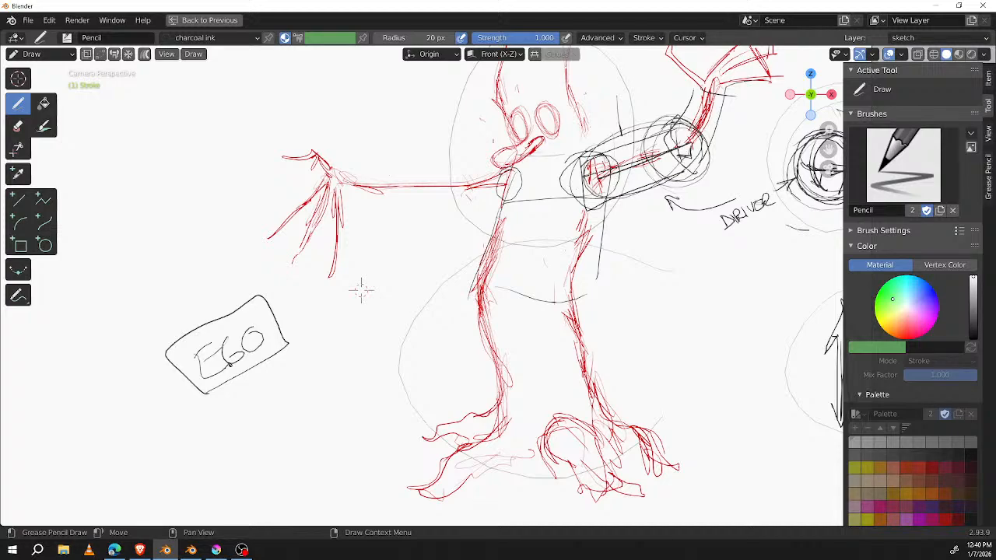
drag(187, 343, 282, 278)
drag(319, 322, 181, 403)
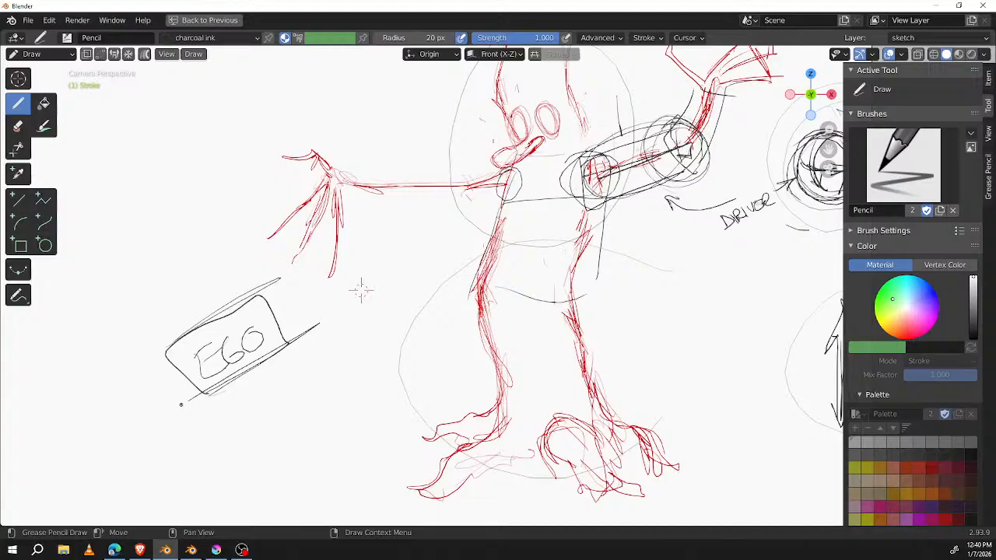
drag(259, 256, 298, 358)
drag(162, 325, 204, 412)
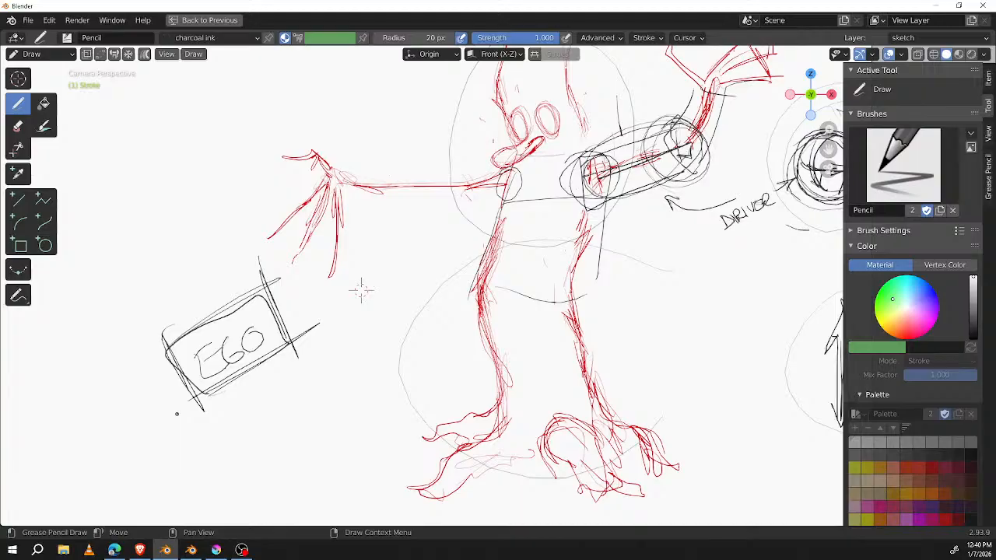
Step: Erase the EGO lettering and the box around it
mouse_move(360, 289)
shift+middle_down()
mouse_move(305, 284)
mouse_move(161, 311)
shift+middle_up()
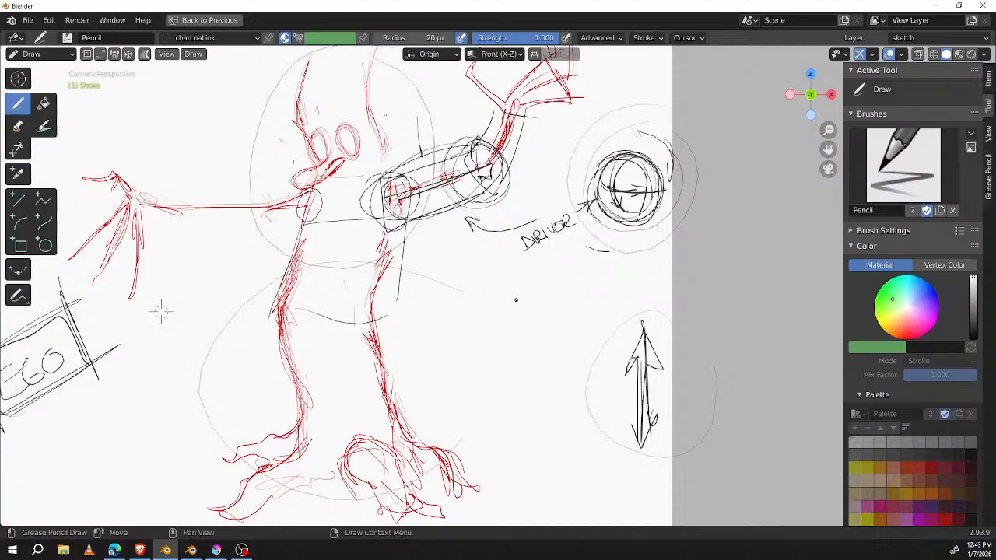
shift+middle_drag(161, 311, 240, 308)
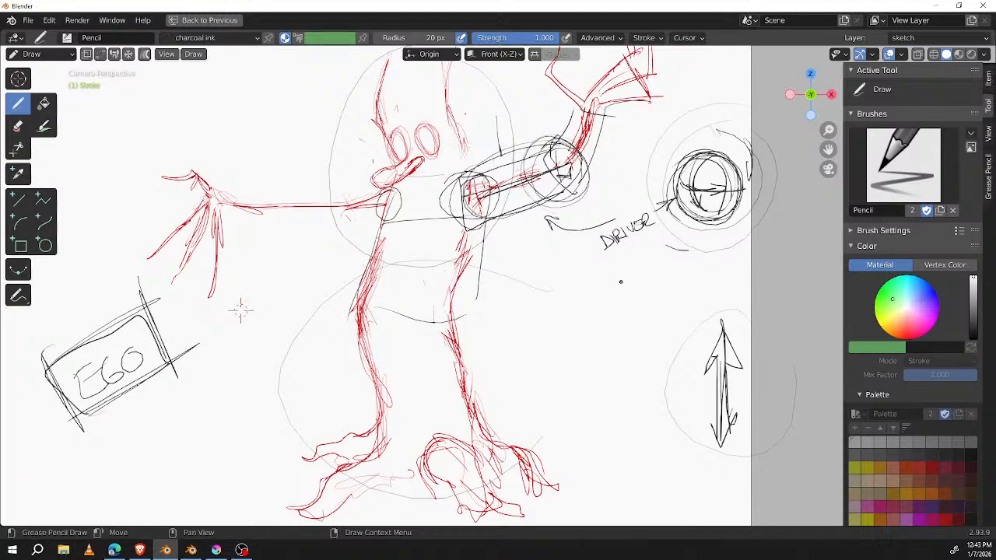
mouse_move(241, 311)
middle_down()
mouse_move(344, 262)
mouse_move(405, 249)
middle_up()
mouse_move(238, 360)
mouse_down()
mouse_move(292, 329)
mouse_move(312, 243)
mouse_move(208, 295)
mouse_move(241, 363)
mouse_move(347, 300)
mouse_up()
mouse_move(314, 243)
mouse_down()
mouse_move(346, 304)
mouse_move(329, 318)
mouse_move(289, 337)
mouse_move(262, 322)
mouse_move(308, 261)
mouse_move(313, 238)
mouse_move(288, 255)
mouse_move(245, 259)
mouse_move(280, 253)
mouse_move(265, 297)
mouse_move(273, 320)
mouse_move(312, 327)
mouse_move(258, 369)
mouse_move(255, 280)
mouse_move(209, 337)
mouse_move(291, 322)
mouse_move(258, 395)
mouse_up()
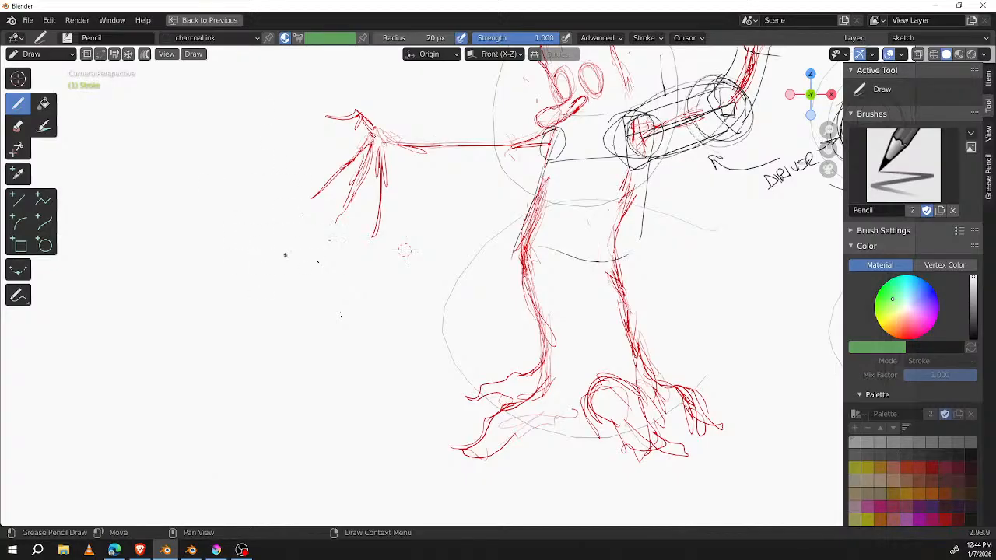
mouse_move(405, 249)
middle_down()
mouse_move(54, 322)
mouse_move(176, 285)
mouse_move(251, 288)
middle_up()
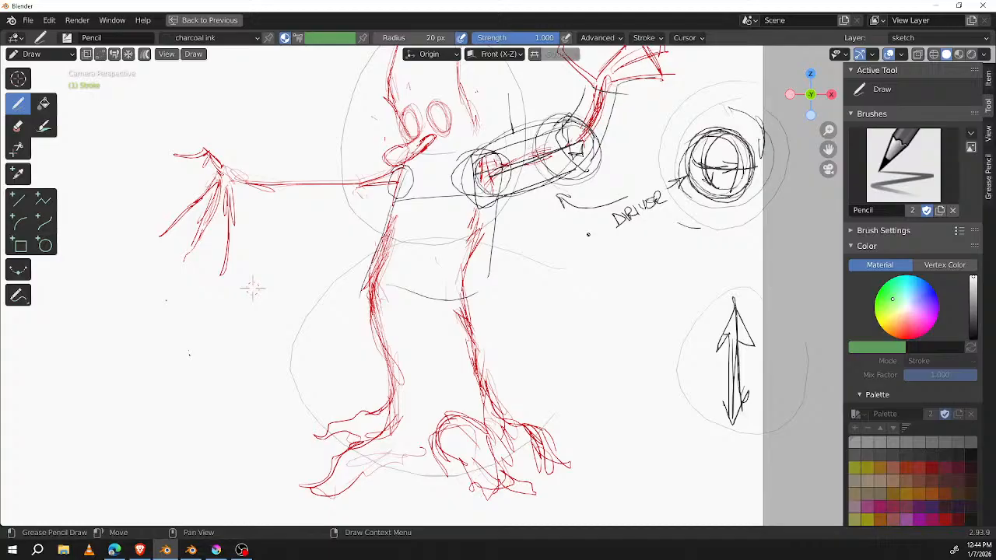
mouse_move(252, 289)
shift+middle_down()
mouse_move(167, 312)
mouse_move(288, 329)
mouse_move(371, 328)
mouse_move(432, 263)
shift+middle_up()
scroll(373, 326, down, 3)
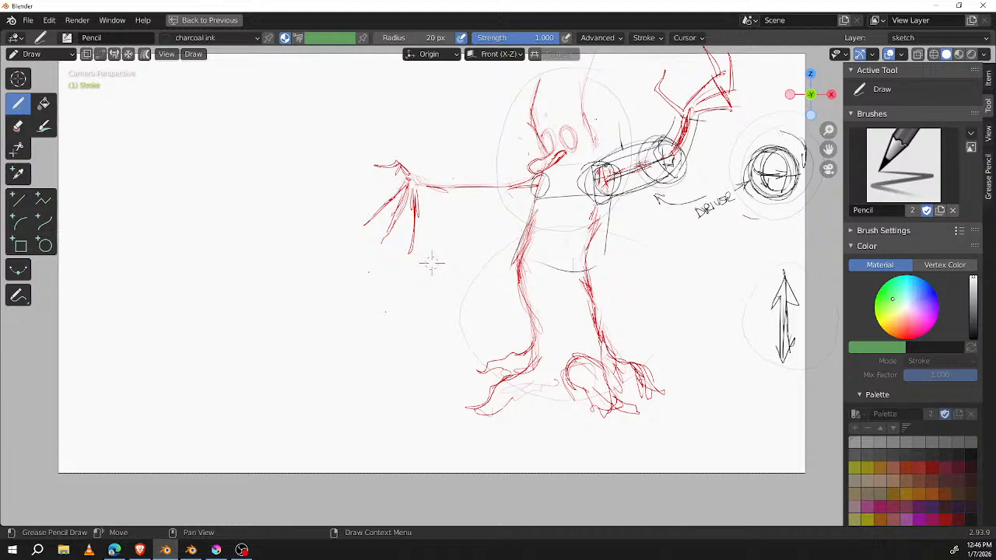
mouse_move(226, 383)
mouse_down()
mouse_move(357, 321)
mouse_move(399, 322)
mouse_up()
mouse_move(256, 140)
mouse_down()
mouse_move(408, 133)
mouse_move(415, 151)
mouse_up()
key(ctrl+z)
key(ctrl+z)
key(ctrl+z)
key(ctrl+z)
Step: Draw a small circle and a large one left of the legs, joined by a line that rises over the large circle
drag(162, 376, 166, 373)
mouse_move(384, 311)
mouse_down()
mouse_move(373, 366)
mouse_move(435, 296)
mouse_move(370, 334)
mouse_move(459, 365)
mouse_up()
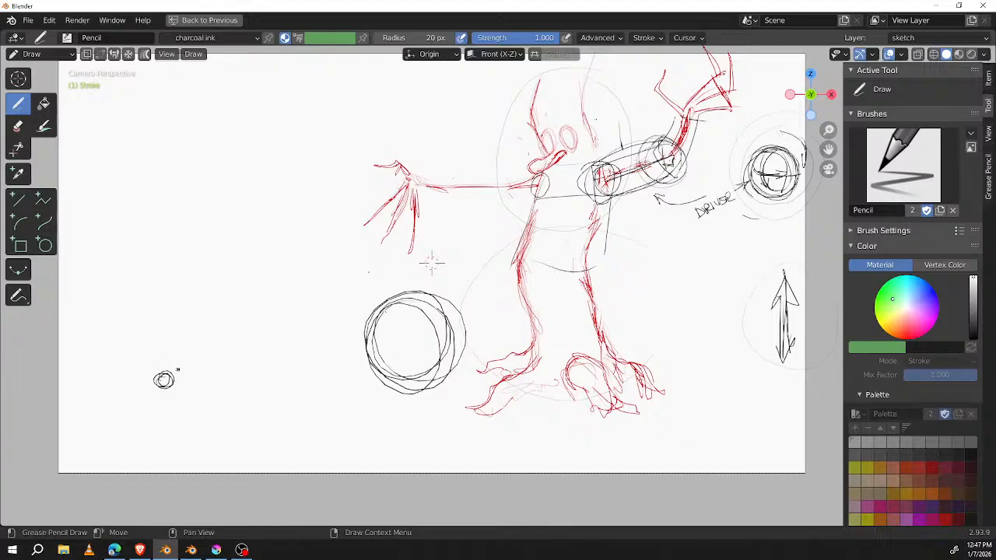
mouse_move(198, 365)
mouse_down()
mouse_move(340, 349)
mouse_move(380, 294)
mouse_move(395, 294)
mouse_move(331, 352)
mouse_move(413, 292)
mouse_up()
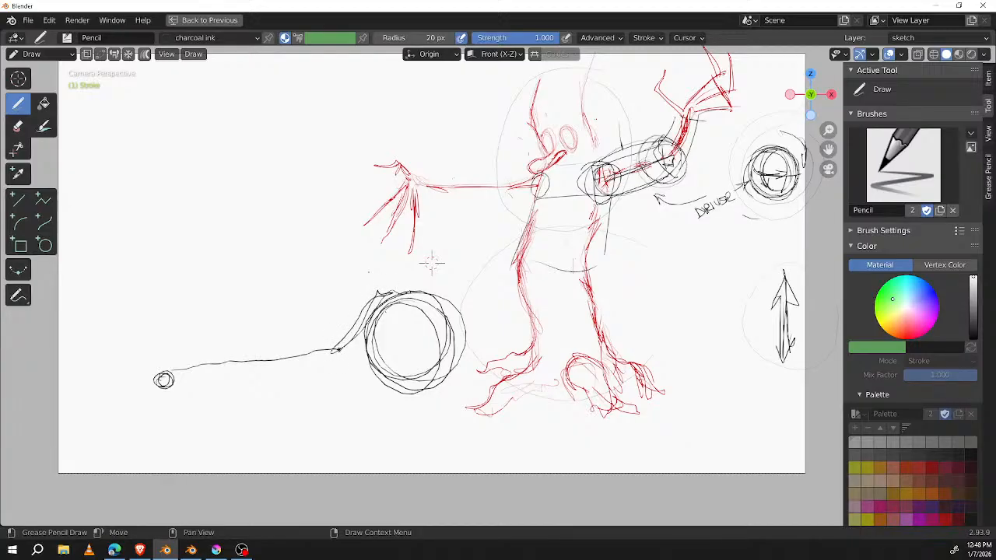
Step: Add a short slanted line beside the large circle, light arcs over its top, and another pass on the connecting line
drag(335, 354, 387, 376)
mouse_move(381, 299)
mouse_down()
mouse_move(441, 282)
mouse_move(464, 319)
mouse_up()
mouse_move(387, 297)
mouse_down()
mouse_move(470, 317)
mouse_move(470, 336)
mouse_up()
drag(220, 367, 344, 343)
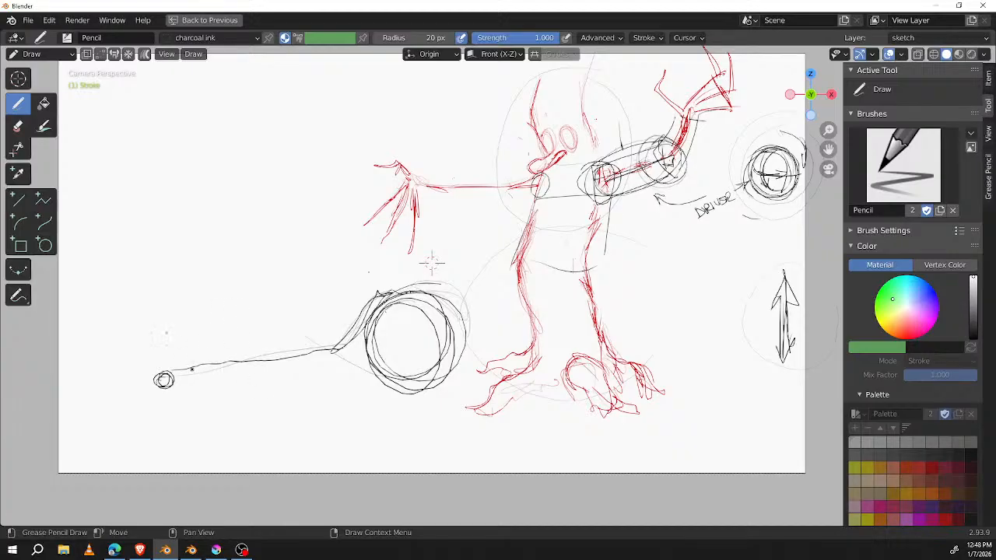
Step: Replace the last stroke with a slanted line across the connecting line, and draw light vertical contours along the creature's head and trunk
key(ctrl+z)
drag(209, 332, 240, 384)
drag(542, 242, 561, 345)
drag(568, 117, 573, 148)
drag(546, 81, 551, 167)
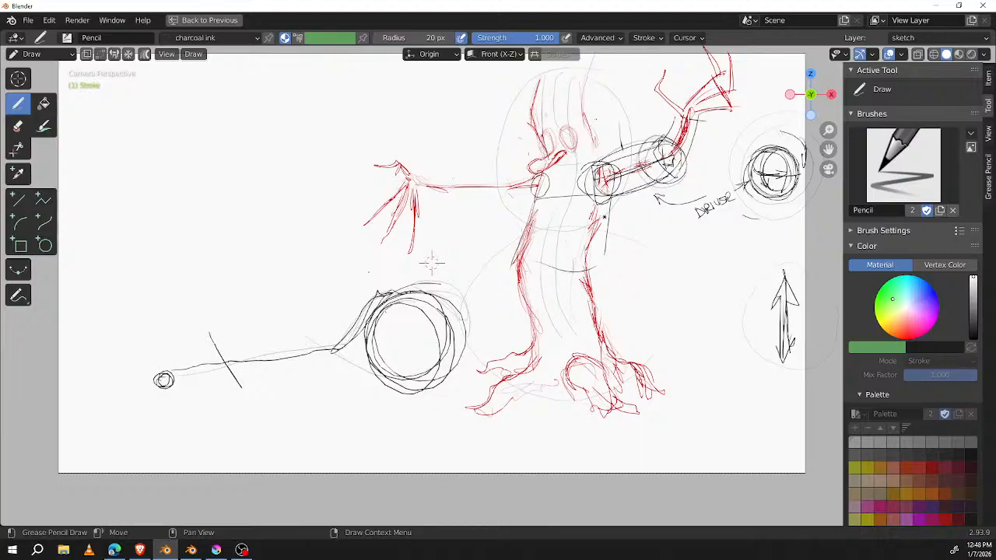
drag(595, 134, 589, 75)
Step: Add a shorter slanted tick across the connecting line near the small circle and thicken both slanted marks
mouse_move(207, 338)
mouse_down()
mouse_move(236, 380)
mouse_move(202, 373)
mouse_up()
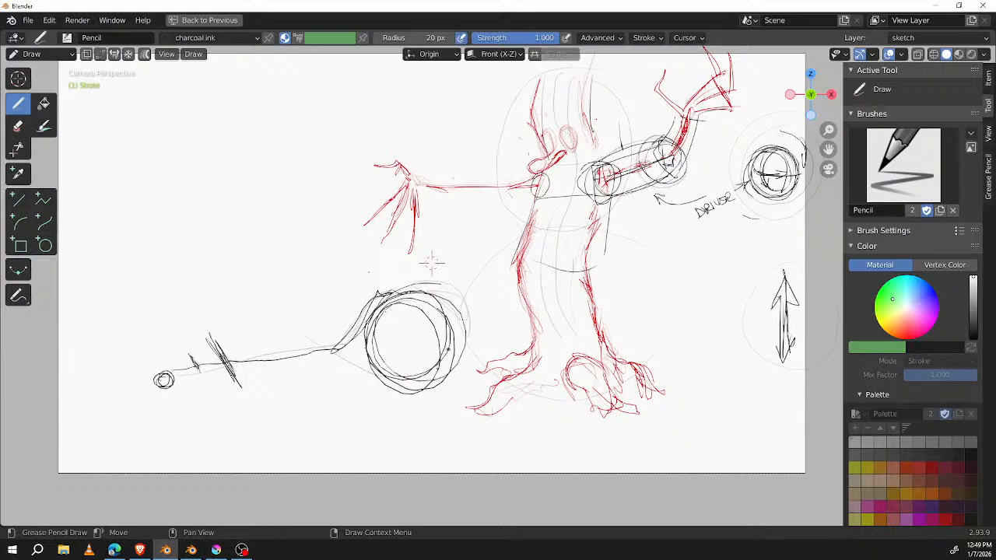
drag(166, 374, 172, 379)
drag(190, 356, 199, 370)
Step: Sweep a light curved arrow upward from the small circle and draw a tall, narrow rounded shape beside its tip
mouse_move(187, 300)
mouse_down()
mouse_move(233, 98)
mouse_move(245, 128)
mouse_up()
mouse_move(301, 101)
mouse_down()
mouse_move(298, 193)
mouse_move(324, 248)
mouse_up()
mouse_move(329, 86)
mouse_down()
mouse_move(340, 248)
mouse_move(324, 237)
mouse_move(330, 100)
mouse_up()
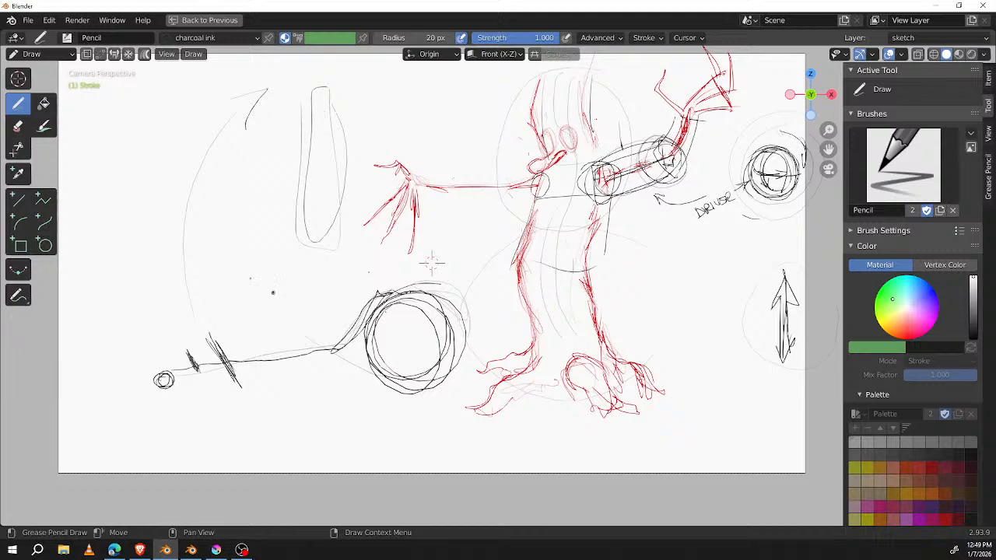
Step: Ring the slanted marks with large light circles and darker ellipses, and run a bold curved arrow up to the tall narrow shape
mouse_move(237, 287)
mouse_down()
mouse_move(228, 302)
mouse_move(270, 412)
mouse_move(275, 328)
mouse_up()
drag(256, 381, 287, 393)
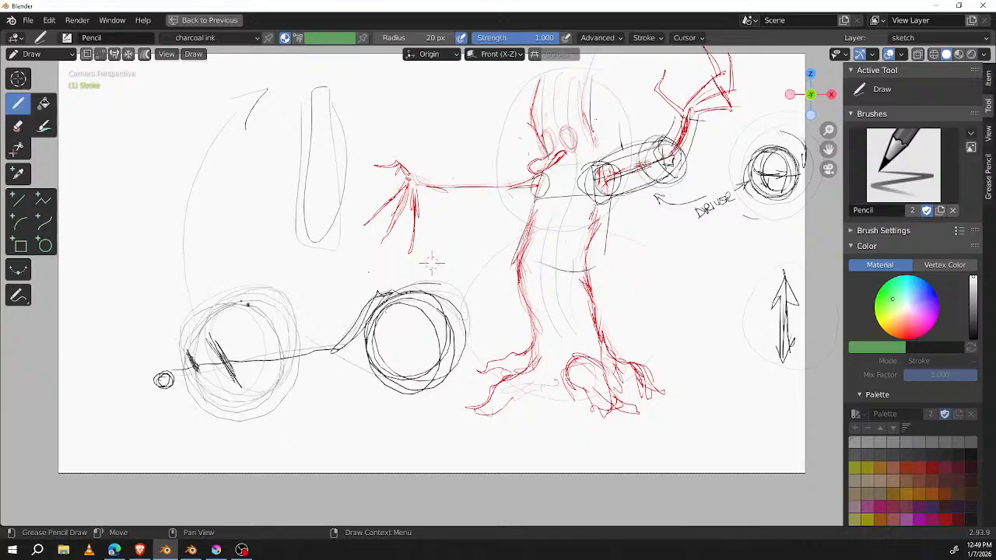
mouse_move(234, 314)
mouse_down()
mouse_move(242, 338)
mouse_move(198, 344)
mouse_move(260, 389)
mouse_move(221, 325)
mouse_move(180, 354)
mouse_move(206, 383)
mouse_move(125, 310)
mouse_move(292, 139)
mouse_move(282, 153)
mouse_up()
mouse_move(201, 350)
mouse_down()
mouse_move(249, 380)
mouse_move(176, 381)
mouse_move(191, 334)
mouse_up()
click(305, 167)
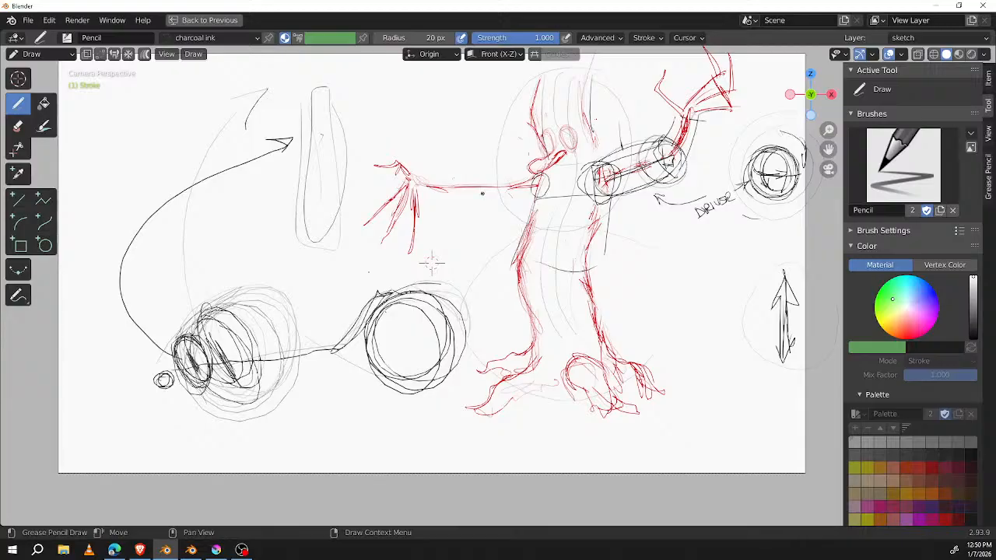
Step: Draw a thick upright bar crossed by a horizontal line left of the tall narrow shape and enclose it in a large double circle
shift+middle_drag(431, 263, 346, 288)
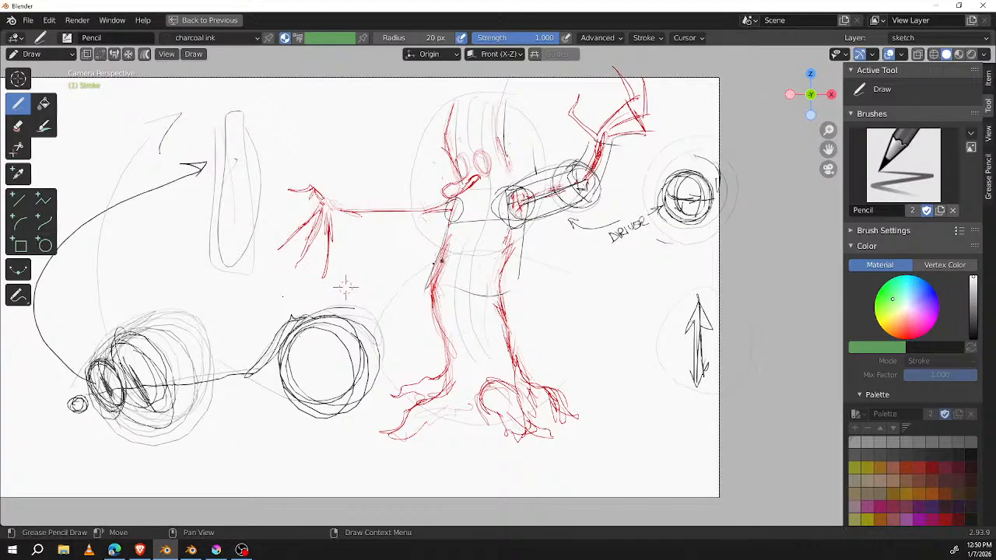
middle_drag(346, 288, 484, 271)
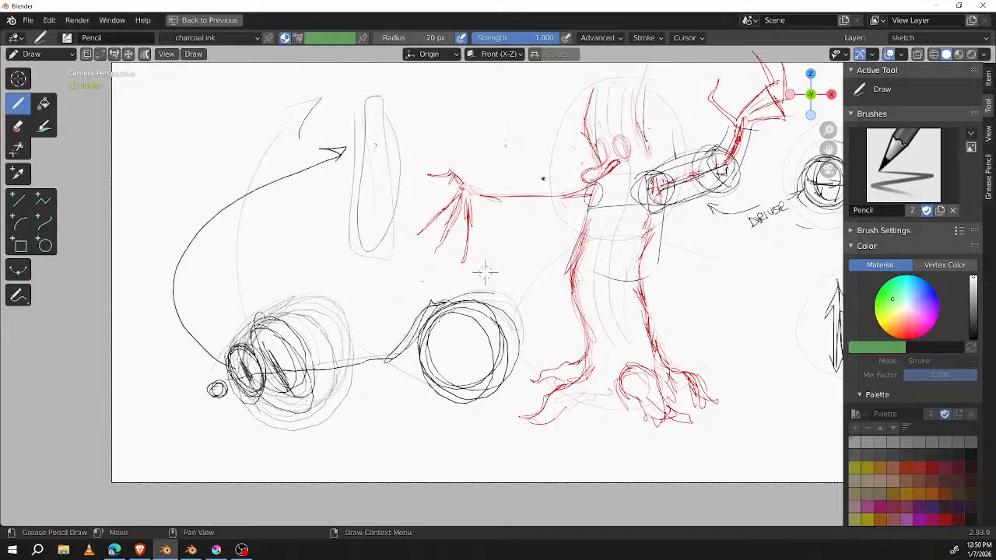
drag(201, 141, 204, 217)
drag(211, 105, 219, 225)
drag(203, 102, 204, 201)
mouse_move(211, 128)
mouse_down()
mouse_move(303, 123)
mouse_move(144, 135)
mouse_move(196, 127)
mouse_move(217, 109)
mouse_move(215, 149)
mouse_up()
drag(204, 117, 205, 205)
drag(204, 142, 207, 204)
drag(219, 115, 218, 184)
drag(167, 136, 212, 130)
drag(212, 132, 241, 126)
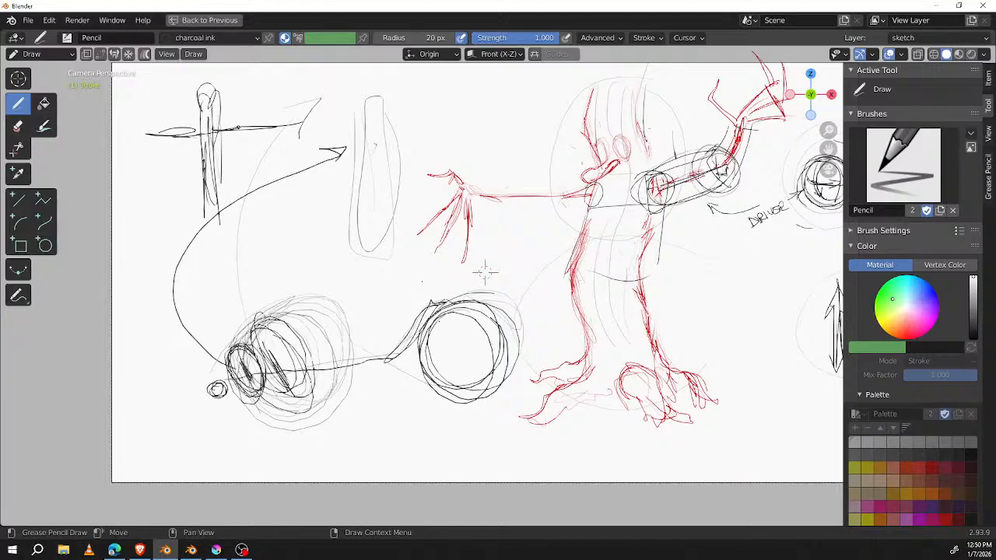
mouse_move(267, 74)
mouse_down()
mouse_move(127, 170)
mouse_move(205, 70)
mouse_move(280, 87)
mouse_move(202, 221)
mouse_move(144, 97)
mouse_up()
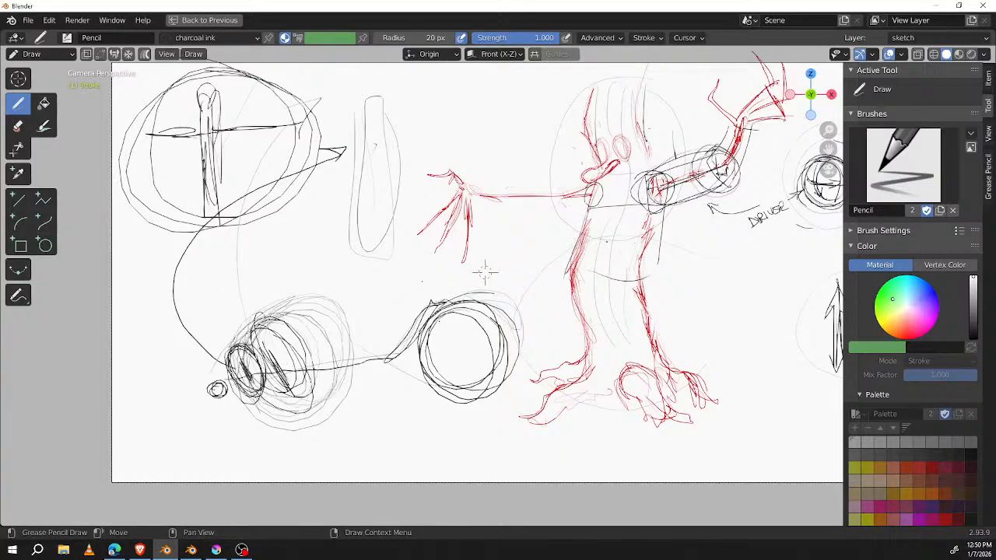
Step: Trace the creature's legs and root feet in black and add light contour lines down the lower trunk
drag(588, 208, 589, 353)
drag(582, 243, 589, 372)
drag(652, 207, 672, 341)
drag(639, 278, 679, 370)
mouse_move(667, 332)
mouse_down()
mouse_move(683, 374)
mouse_move(738, 379)
mouse_up()
drag(694, 356, 741, 379)
drag(681, 371, 726, 377)
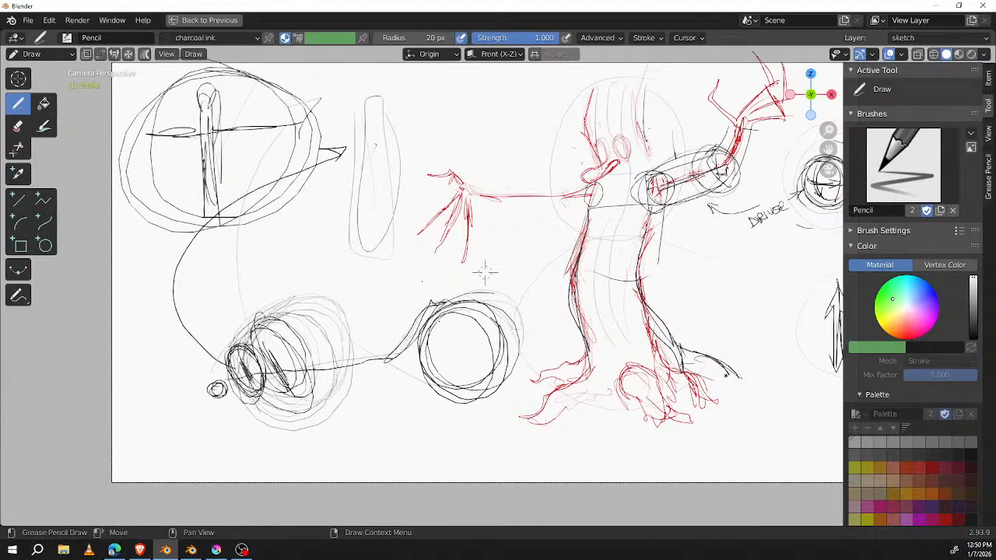
mouse_move(584, 346)
mouse_down()
mouse_move(529, 394)
mouse_move(577, 378)
mouse_move(539, 384)
mouse_move(547, 424)
mouse_up()
mouse_move(592, 379)
mouse_down()
mouse_move(521, 431)
mouse_move(618, 389)
mouse_move(627, 375)
mouse_move(602, 307)
mouse_move(599, 243)
mouse_up()
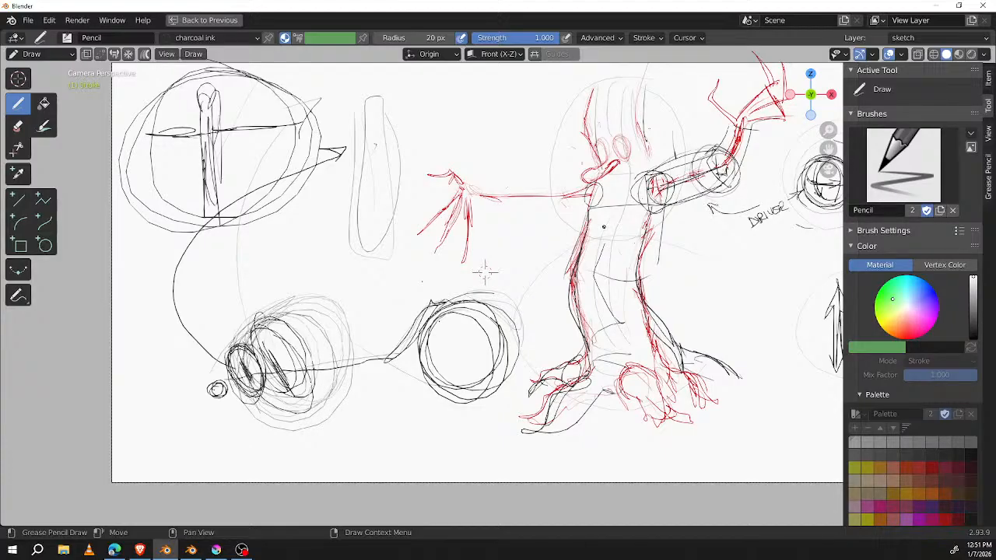
Step: Darken the connecting line through the ellipses, and add heavily circled numbers 1 and 2 beside the ellipses and the tall shape
mouse_move(250, 375)
mouse_down()
mouse_move(359, 364)
mouse_move(425, 305)
mouse_move(308, 364)
mouse_move(232, 379)
mouse_up()
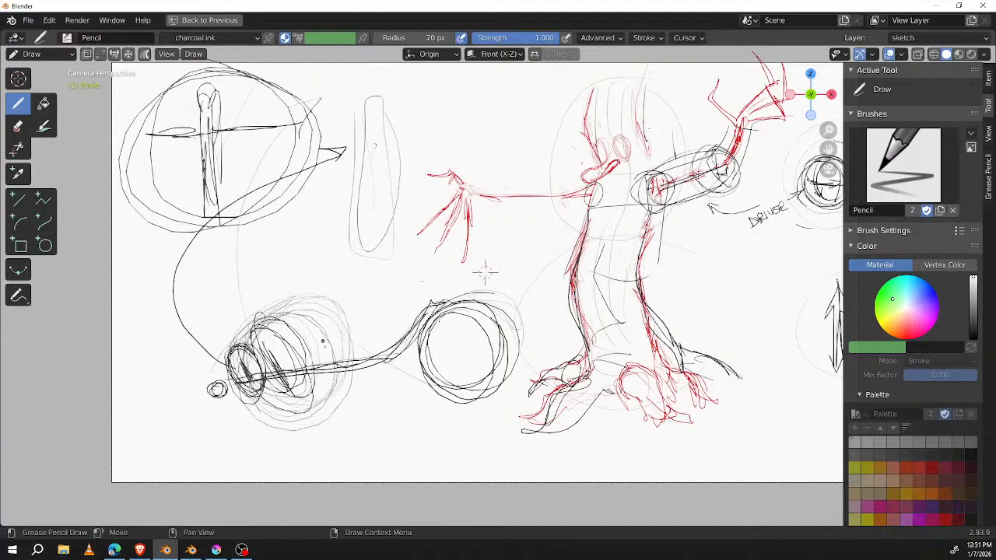
mouse_move(283, 381)
mouse_down()
mouse_move(271, 373)
mouse_move(328, 383)
mouse_move(226, 365)
mouse_move(302, 380)
mouse_up()
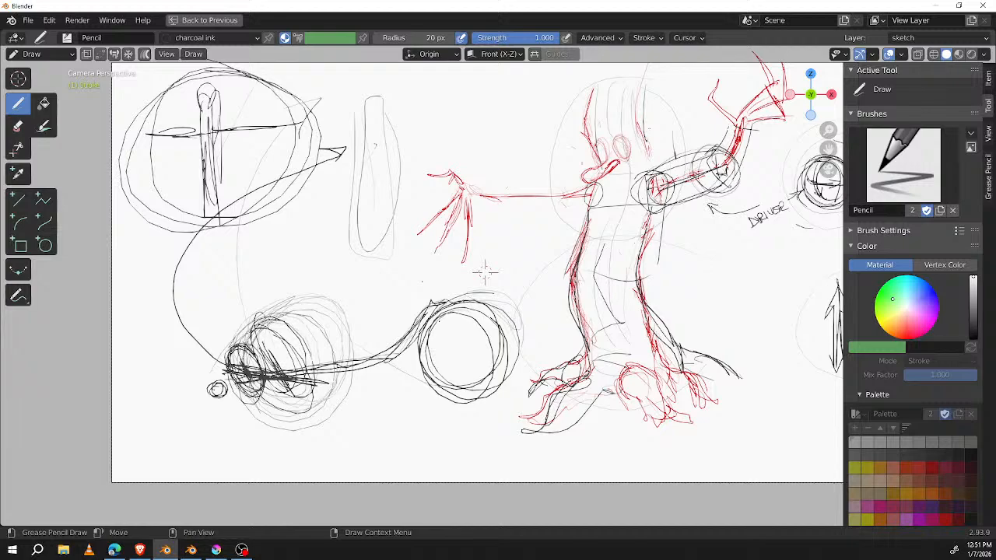
mouse_move(135, 356)
mouse_down()
mouse_move(145, 368)
mouse_move(159, 359)
mouse_up()
mouse_move(149, 328)
mouse_down()
mouse_move(130, 334)
mouse_move(140, 323)
mouse_up()
mouse_move(302, 227)
mouse_down()
mouse_move(296, 255)
mouse_move(338, 241)
mouse_up()
drag(313, 202, 327, 204)
drag(261, 382, 337, 330)
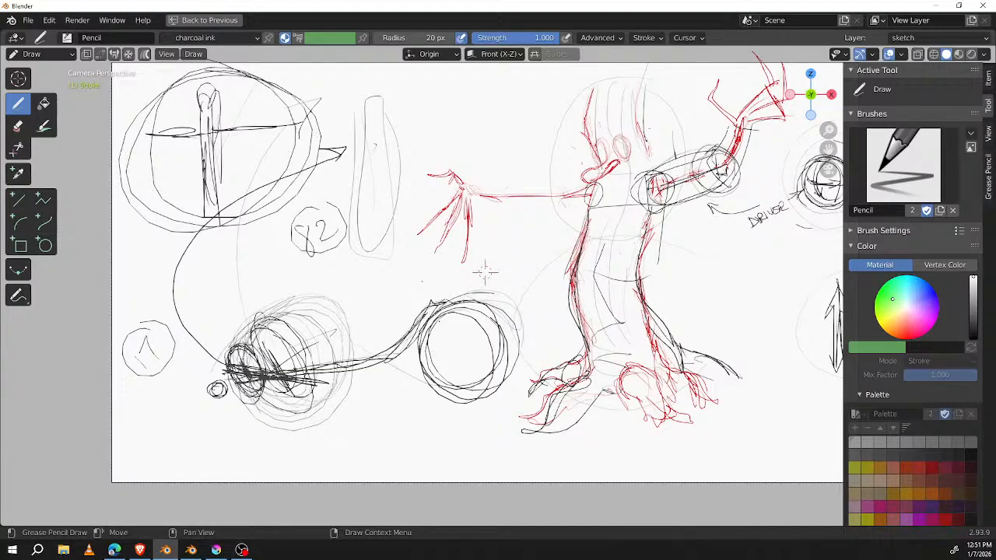
mouse_move(326, 204)
mouse_down()
mouse_move(343, 241)
mouse_move(290, 233)
mouse_move(319, 199)
mouse_up()
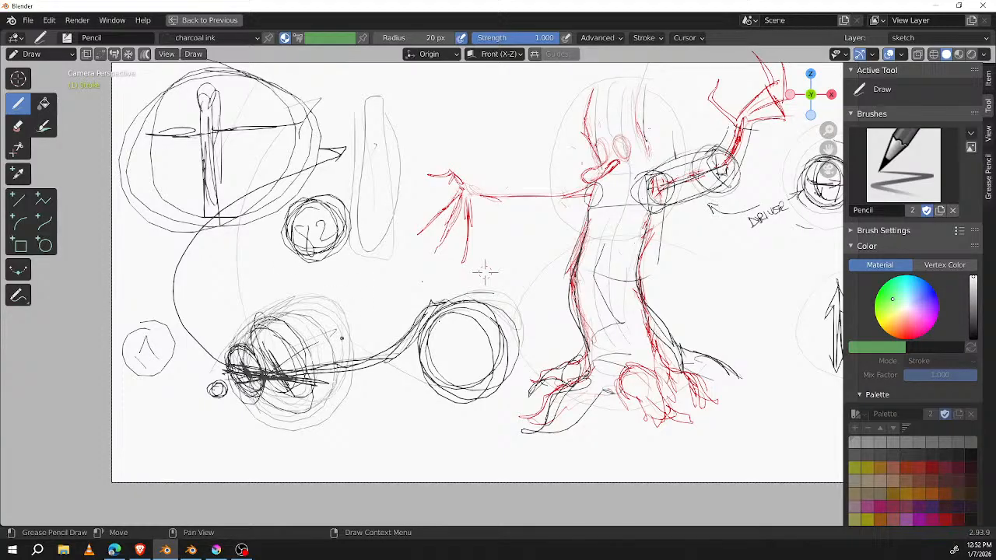
mouse_move(156, 319)
mouse_down()
mouse_move(129, 341)
mouse_move(178, 366)
mouse_move(132, 326)
mouse_move(163, 351)
mouse_up()
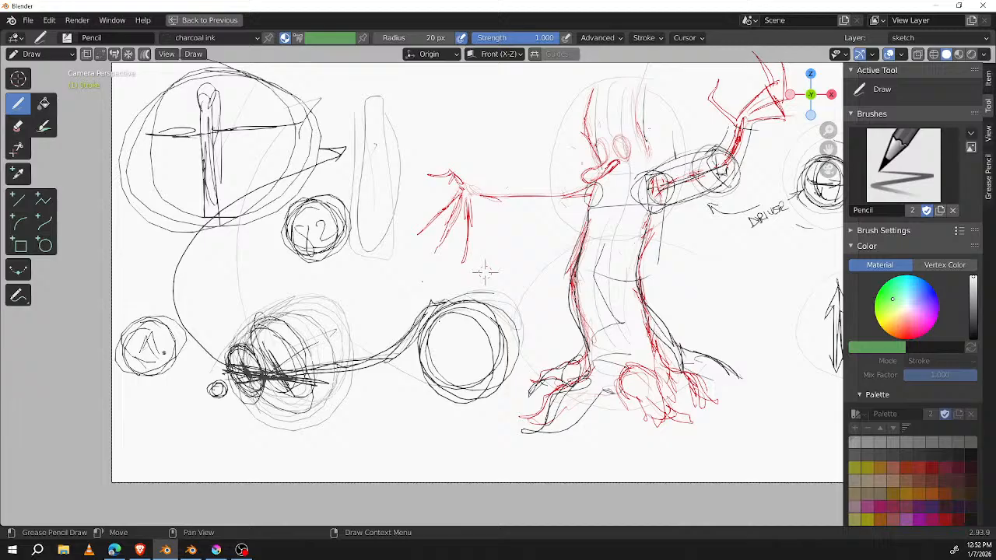
Step: Link the circled 1 and 2 with light curved arrows, and sweep a curve and a downward arrow around the large circle
mouse_move(198, 305)
mouse_down()
mouse_move(191, 329)
mouse_move(268, 261)
mouse_up()
mouse_move(255, 258)
mouse_down()
mouse_move(281, 247)
mouse_move(268, 263)
mouse_up()
mouse_move(350, 185)
mouse_down()
mouse_move(118, 348)
mouse_move(363, 183)
mouse_up()
mouse_move(228, 273)
mouse_down()
mouse_move(261, 302)
mouse_move(440, 292)
mouse_move(395, 401)
mouse_move(431, 405)
mouse_up()
Step: Draw a double circle above the left twig hand and scribble heavier strokes across the ellipses on the connecting line
mouse_move(469, 83)
mouse_down()
mouse_move(494, 134)
mouse_move(504, 77)
mouse_move(493, 142)
mouse_move(496, 80)
mouse_up()
drag(200, 357, 315, 385)
drag(314, 385, 194, 358)
drag(245, 334, 311, 370)
mouse_move(362, 398)
mouse_down()
mouse_move(252, 328)
mouse_move(347, 391)
mouse_up()
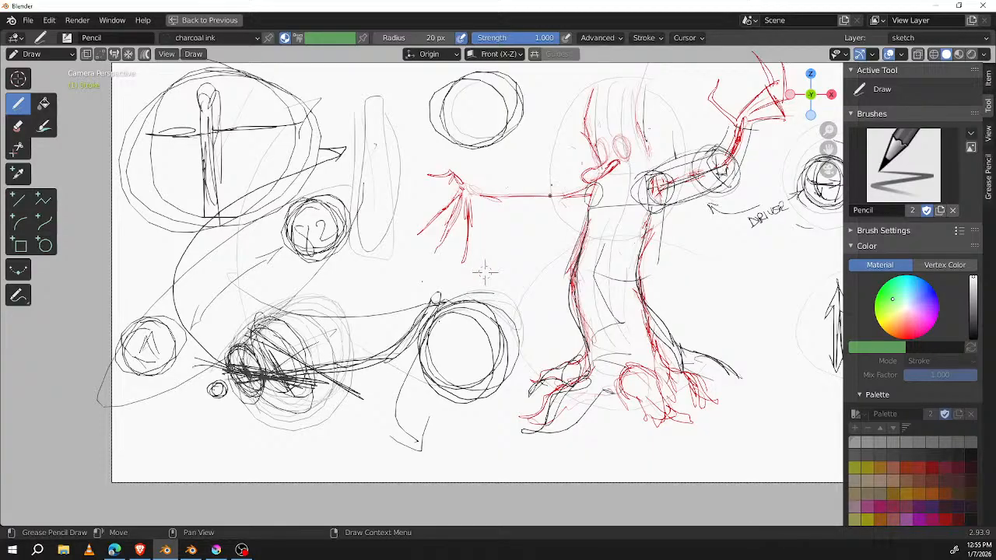
Step: Insert a blank keyframe on the active layer to get an empty drawing page
mouse_move(484, 270)
shift+middle_down()
mouse_move(406, 266)
mouse_move(404, 288)
shift+middle_up()
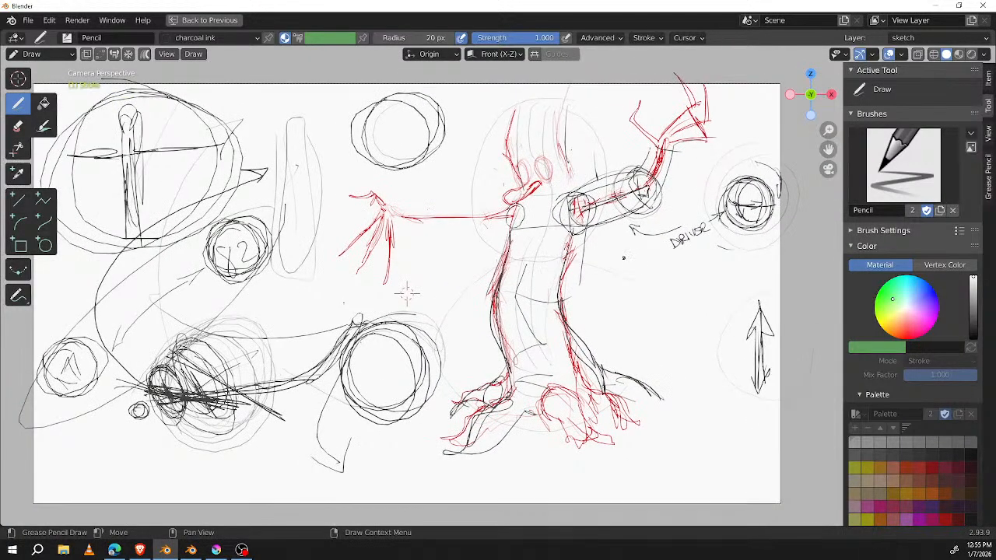
key(i)
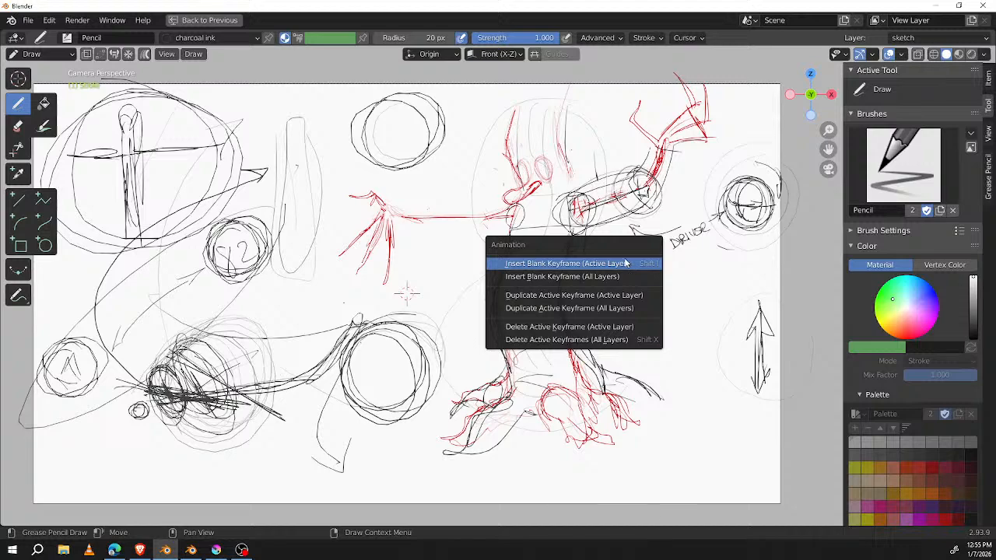
click(629, 263)
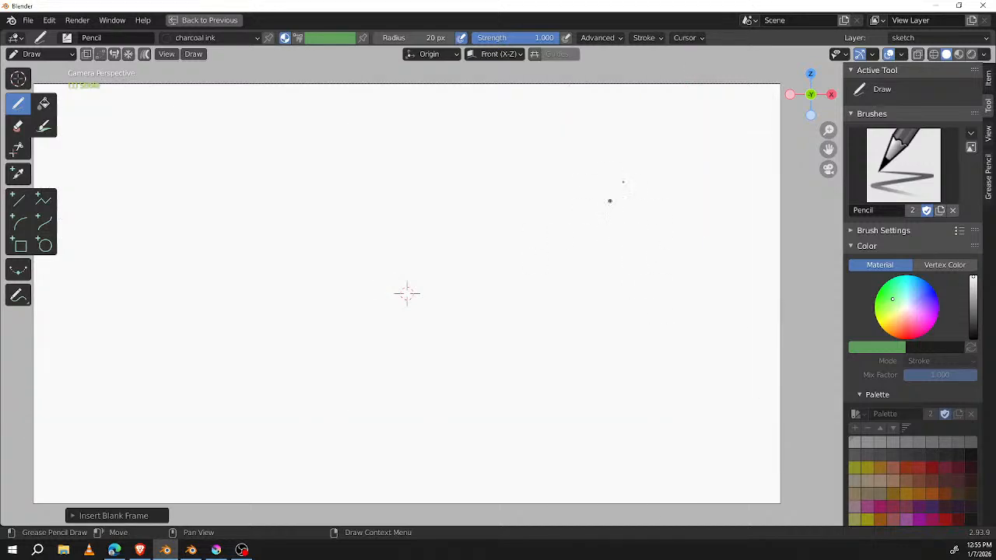
Step: Sketch a round animal head in the upper right area with a rounded snout, a small mouth and two pointed ears
click(550, 246)
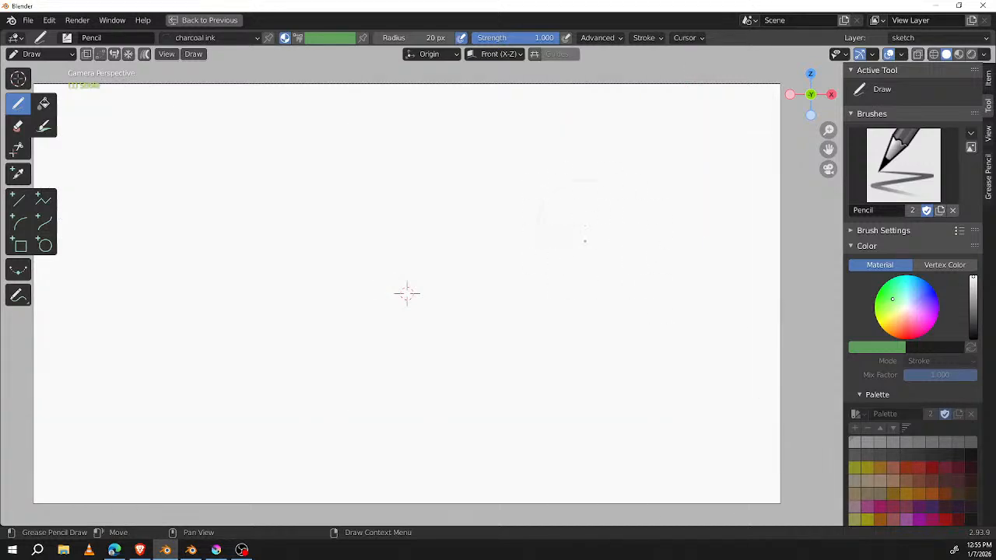
mouse_move(553, 171)
mouse_down()
mouse_move(581, 254)
mouse_move(527, 211)
mouse_up()
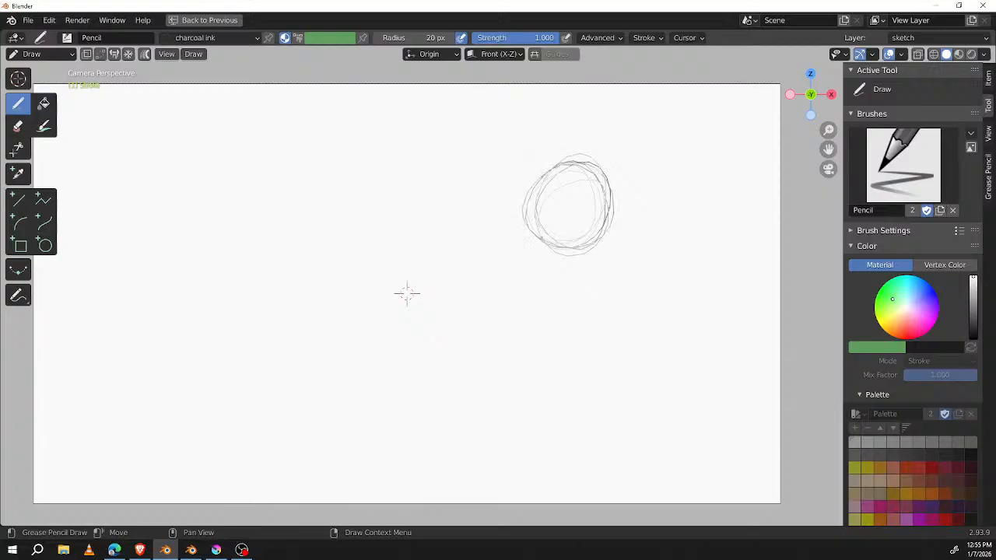
mouse_move(618, 157)
mouse_down()
mouse_move(529, 174)
mouse_move(576, 247)
mouse_move(627, 193)
mouse_move(595, 199)
mouse_move(585, 213)
mouse_move(625, 209)
mouse_move(608, 222)
mouse_move(581, 221)
mouse_up()
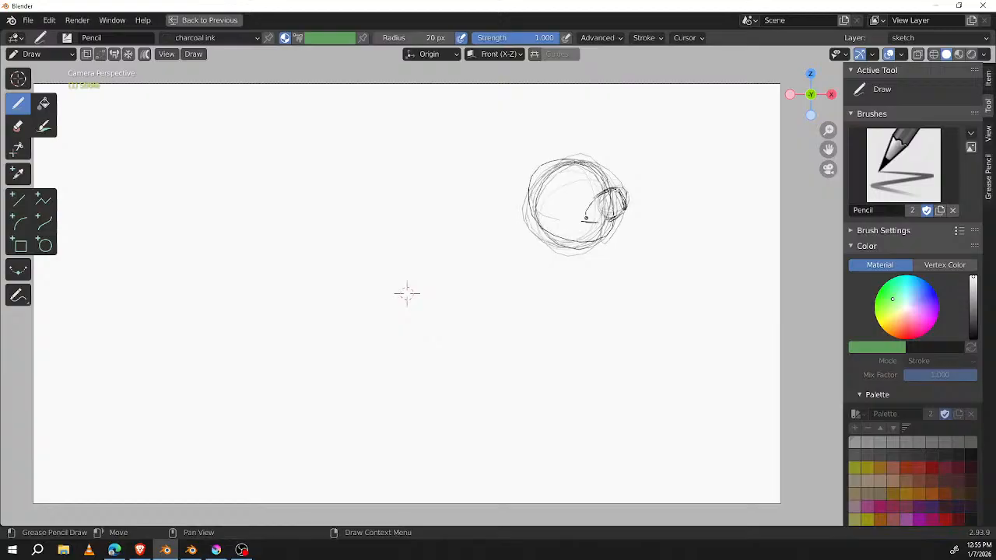
drag(588, 211, 584, 226)
mouse_move(553, 167)
mouse_down()
mouse_move(517, 160)
mouse_move(520, 206)
mouse_up()
mouse_move(600, 166)
mouse_down()
mouse_move(581, 143)
mouse_move(577, 155)
mouse_up()
Step: Write SYNCLAVIER slanting upward beneath the head with a double underline, and letter MYSTIQUE below it
mouse_move(530, 353)
mouse_down()
mouse_move(511, 394)
mouse_move(548, 367)
mouse_up()
mouse_move(557, 349)
mouse_down()
mouse_move(551, 390)
mouse_move(564, 345)
mouse_move(579, 329)
mouse_up()
mouse_move(604, 328)
mouse_down()
mouse_move(599, 347)
mouse_move(619, 342)
mouse_move(660, 292)
mouse_move(666, 310)
mouse_up()
mouse_move(670, 283)
mouse_down()
mouse_move(672, 310)
mouse_move(689, 272)
mouse_up()
mouse_move(674, 302)
mouse_down()
mouse_move(687, 299)
mouse_move(692, 275)
mouse_up()
mouse_move(693, 275)
mouse_down()
mouse_move(722, 290)
mouse_move(747, 276)
mouse_up()
drag(512, 435, 735, 295)
drag(542, 421, 752, 310)
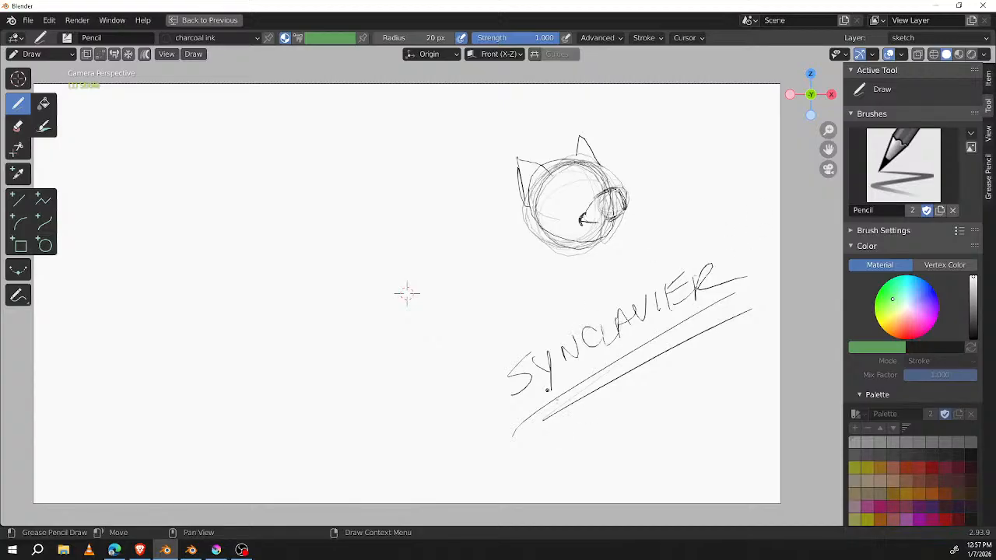
mouse_move(557, 439)
mouse_down()
mouse_move(576, 424)
mouse_move(586, 440)
mouse_move(607, 404)
mouse_move(637, 416)
mouse_move(650, 393)
mouse_move(677, 383)
mouse_move(690, 390)
mouse_move(735, 363)
mouse_move(737, 341)
mouse_up()
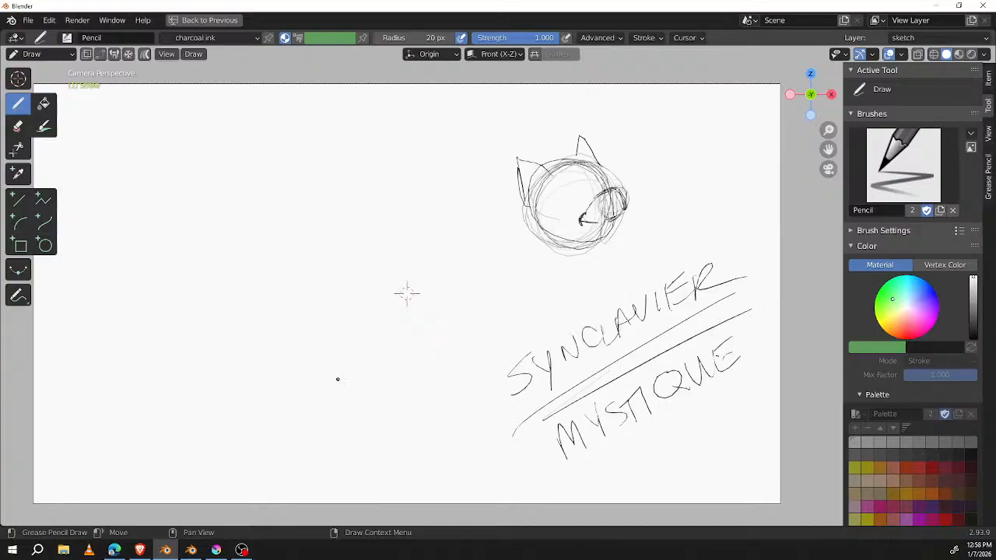
Step: Write ASR10 to the left of SYNCLAVIER, underline it and ring it with a large oval
drag(367, 412, 383, 395)
drag(399, 362, 396, 393)
mouse_move(398, 350)
mouse_down()
mouse_move(402, 378)
mouse_move(442, 373)
mouse_up()
mouse_move(426, 339)
mouse_down()
mouse_move(429, 363)
mouse_move(459, 365)
mouse_up()
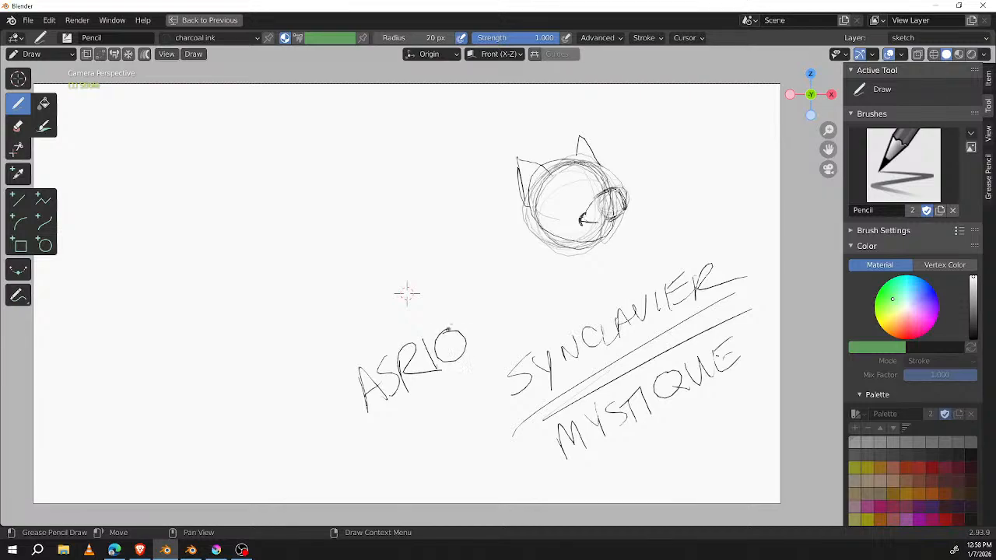
mouse_move(370, 429)
mouse_down()
mouse_move(507, 339)
mouse_move(360, 447)
mouse_up()
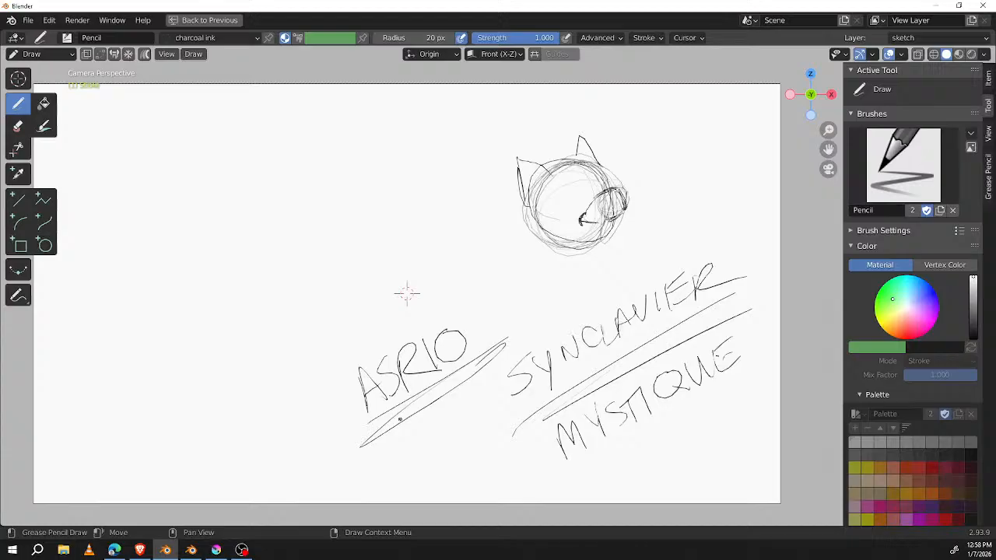
mouse_move(476, 292)
mouse_down()
mouse_move(327, 412)
mouse_move(497, 297)
mouse_move(462, 287)
mouse_up()
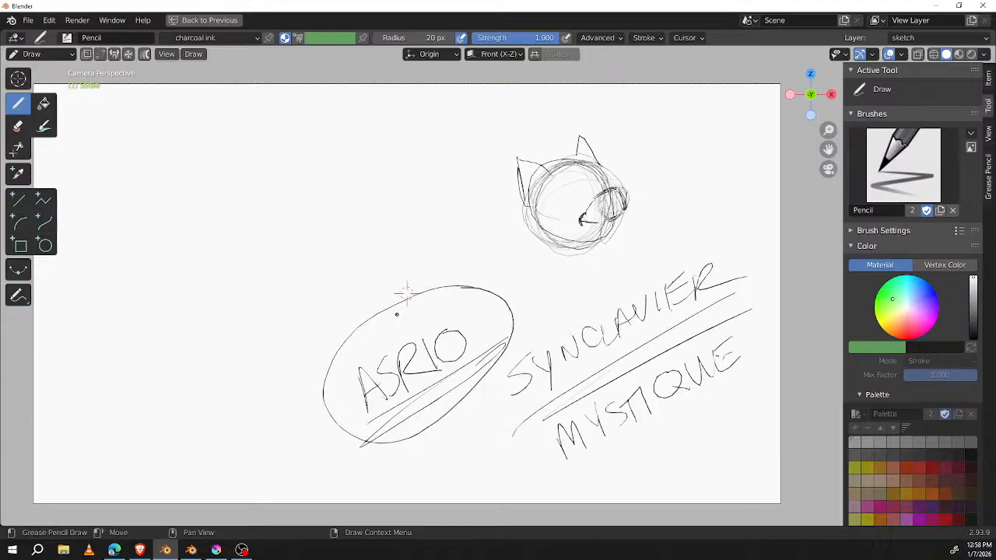
Step: Draw a curved arrow from the ASR10 oval to a new oval around SYNCLAVIER, and darken the underline of ASR10
mouse_move(509, 295)
mouse_down()
mouse_move(535, 279)
mouse_move(584, 304)
mouse_move(592, 283)
mouse_up()
mouse_move(757, 260)
mouse_down()
mouse_move(698, 330)
mouse_move(764, 256)
mouse_up()
drag(370, 435, 497, 355)
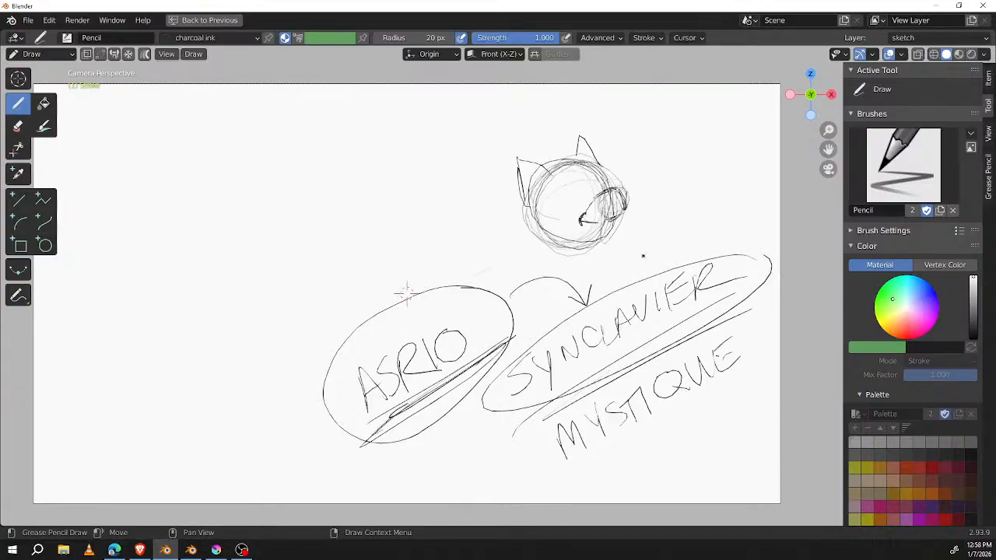
mouse_move(504, 357)
mouse_down()
mouse_move(362, 442)
mouse_move(511, 338)
mouse_up()
Step: Write 24 above the ASR10 oval, and draw a second oval around SYNCLAVIER and a large one around MYSTIQUE
drag(371, 288, 400, 288)
mouse_move(390, 271)
mouse_down()
mouse_move(412, 267)
mouse_move(415, 286)
mouse_up()
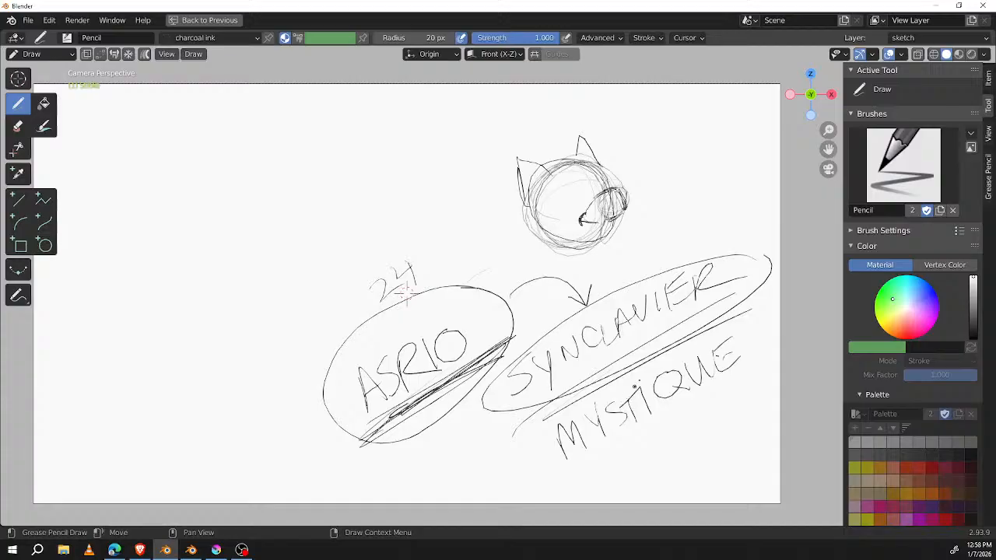
mouse_move(756, 251)
mouse_down()
mouse_move(611, 277)
mouse_move(512, 434)
mouse_up()
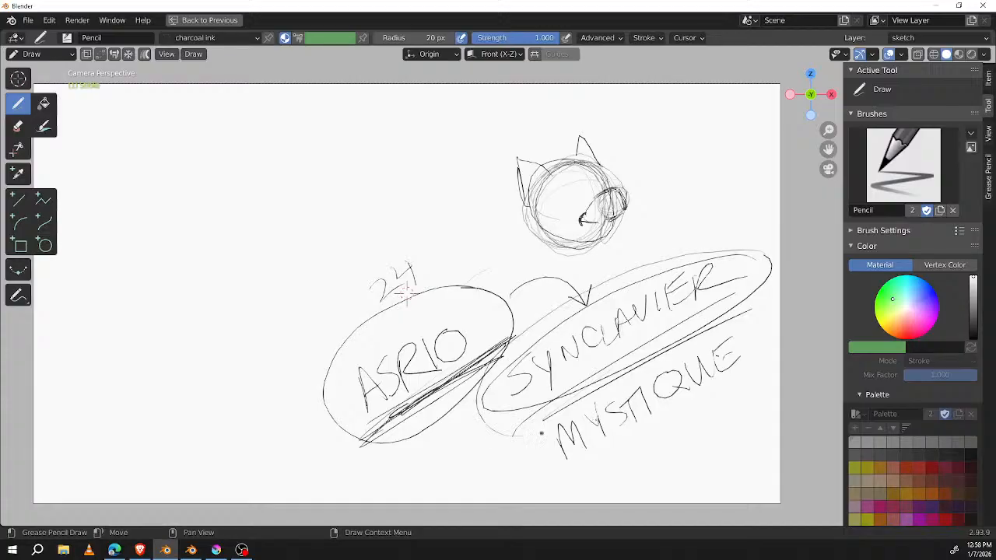
mouse_move(762, 325)
mouse_down()
mouse_move(517, 447)
mouse_move(751, 335)
mouse_move(591, 482)
mouse_move(638, 340)
mouse_up()
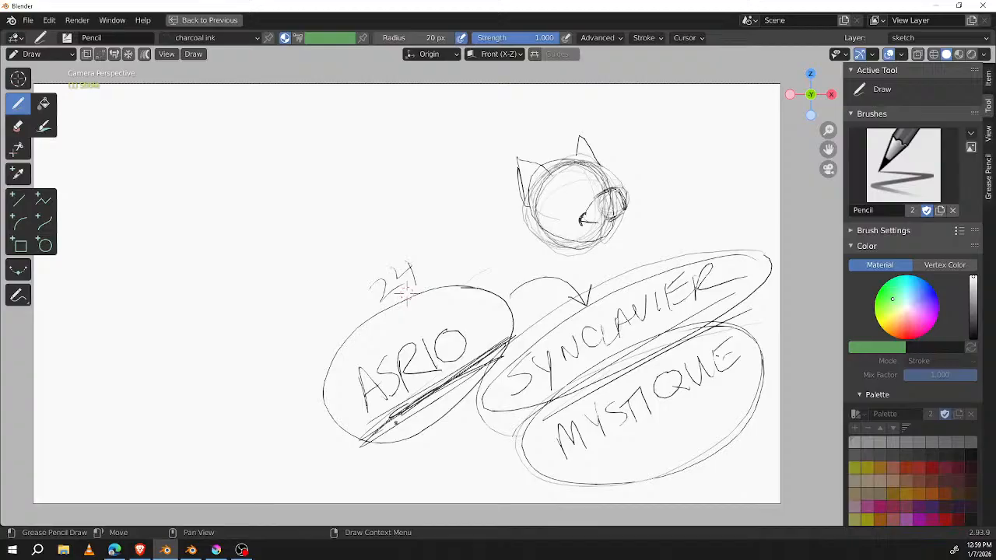
Step: Add two small eyes to the animal head, underline SYNCLAVIER and MYSTIQUE heavily, and hatch the area beneath MYSTIQUE
drag(582, 191, 599, 186)
drag(514, 402, 743, 273)
drag(540, 386, 767, 254)
mouse_move(561, 465)
mouse_down()
mouse_move(742, 384)
mouse_move(751, 369)
mouse_up()
mouse_move(588, 468)
mouse_down()
mouse_move(754, 366)
mouse_move(766, 371)
mouse_up()
drag(626, 455, 759, 383)
mouse_move(652, 476)
mouse_down()
mouse_move(709, 414)
mouse_move(760, 388)
mouse_up()
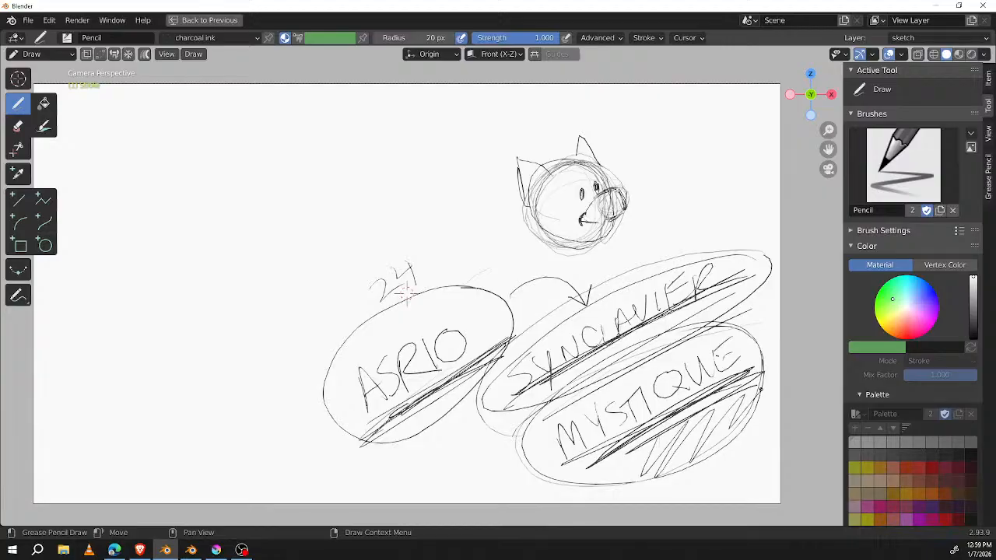
mouse_move(510, 251)
shift+middle_down()
mouse_move(573, 252)
mouse_move(540, 231)
shift+middle_up()
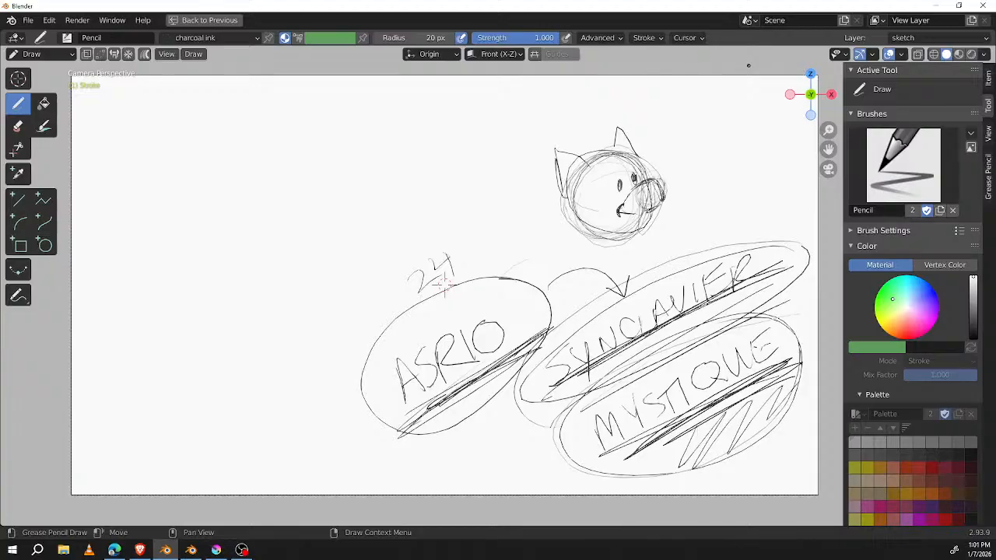
Step: Write HABIT slanting upward in the empty upper-left area of the page and underline it twice
mouse_move(443, 286)
shift+middle_down()
mouse_move(411, 277)
mouse_move(439, 253)
shift+middle_up()
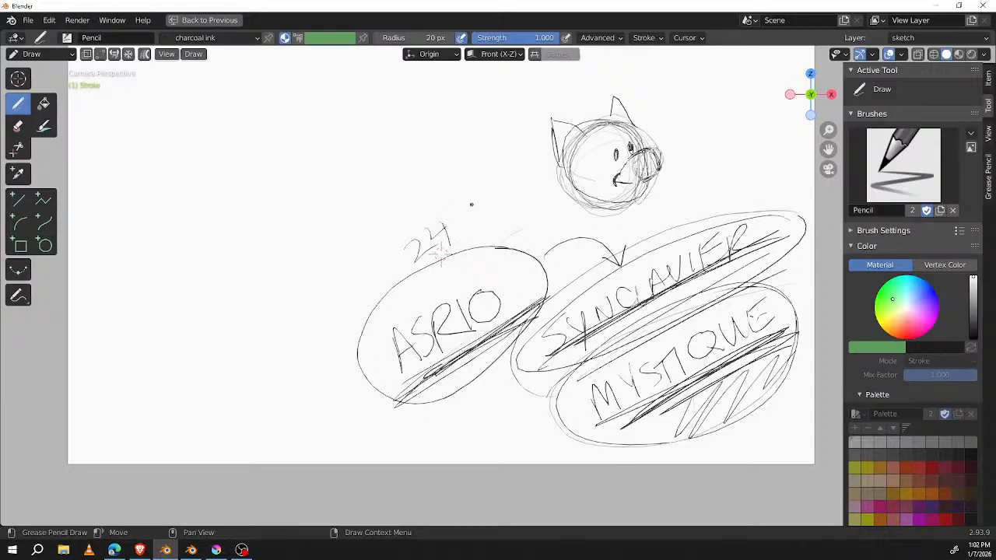
shift+middle_drag(527, 201, 705, 259)
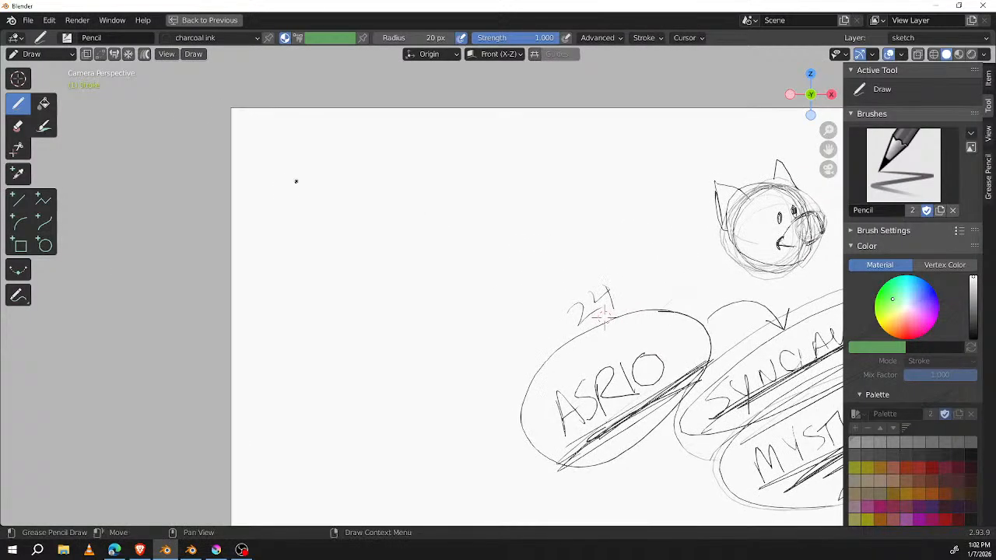
mouse_move(276, 200)
mouse_down()
mouse_move(293, 248)
mouse_move(301, 237)
mouse_up()
drag(283, 226, 302, 228)
mouse_move(301, 193)
mouse_down()
mouse_move(325, 223)
mouse_move(317, 214)
mouse_up()
drag(313, 193, 325, 222)
drag(312, 188, 324, 222)
drag(333, 180, 343, 210)
drag(345, 171, 358, 198)
drag(334, 180, 359, 160)
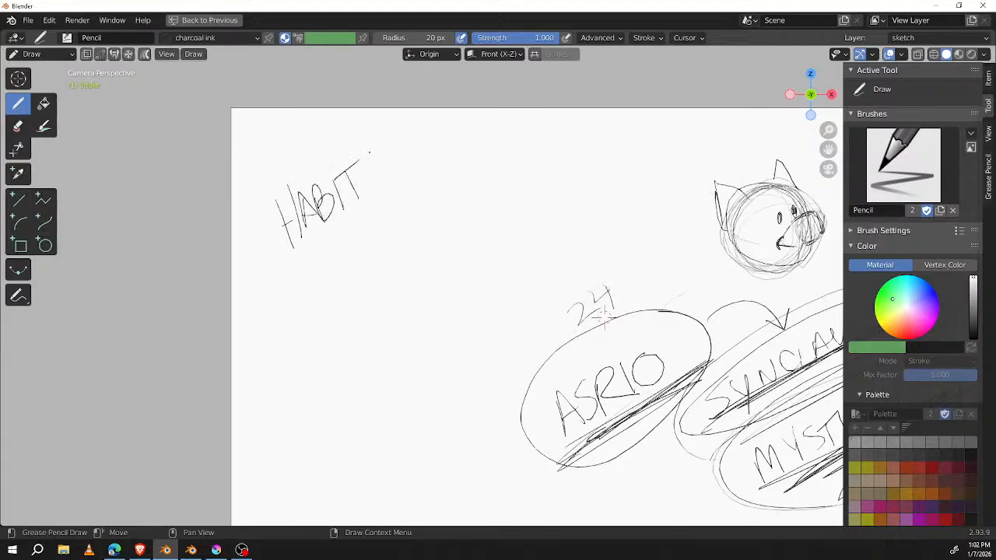
drag(292, 268, 390, 196)
drag(294, 282, 398, 207)
Step: Scribble several wavy, overlapping horizontal lines beside HABIT, along the upper part of the page
drag(437, 173, 548, 150)
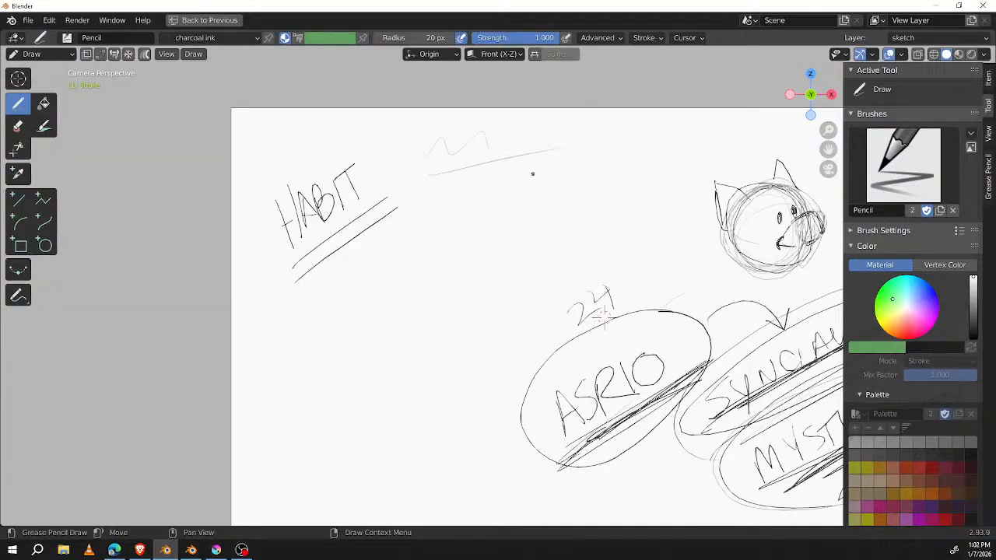
drag(433, 154, 579, 135)
mouse_move(427, 183)
mouse_down()
mouse_move(439, 173)
mouse_move(608, 155)
mouse_up()
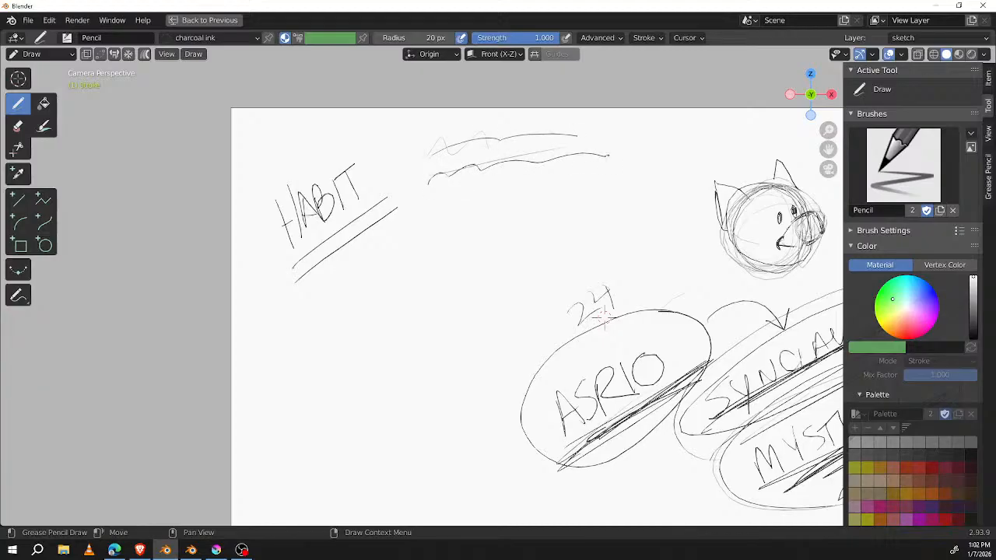
drag(406, 205, 632, 161)
mouse_move(430, 188)
mouse_down()
mouse_move(645, 166)
mouse_move(612, 173)
mouse_up()
mouse_move(466, 204)
mouse_down()
mouse_move(508, 192)
mouse_move(622, 205)
mouse_up()
drag(437, 224, 655, 219)
drag(469, 218, 633, 208)
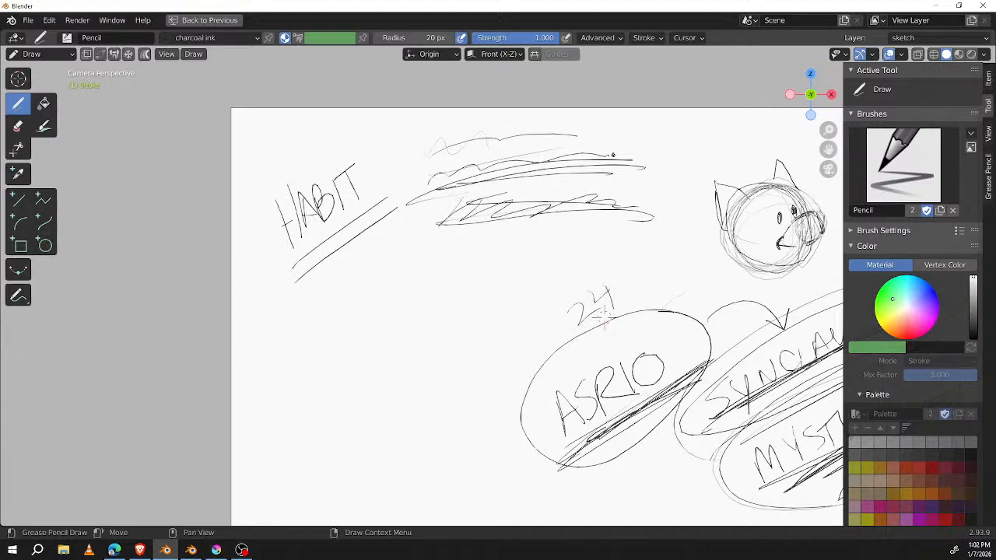
Step: Frame HABIT with a slanted box and heavy underline, and scribble densely over the wavy lines beside it
mouse_move(280, 272)
mouse_down()
mouse_move(414, 192)
mouse_move(327, 247)
mouse_up()
mouse_move(364, 126)
mouse_down()
mouse_move(400, 218)
mouse_move(281, 269)
mouse_up()
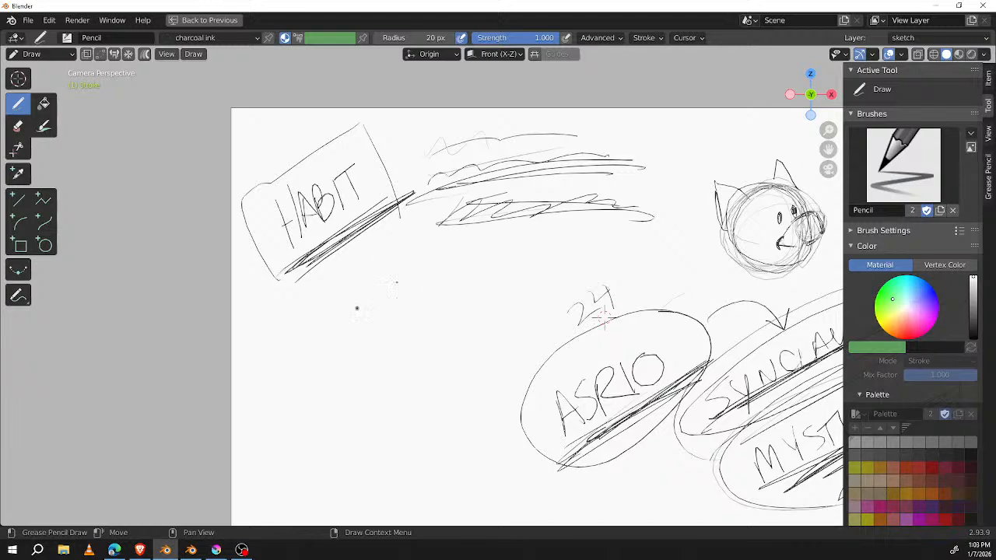
mouse_move(455, 226)
mouse_down()
mouse_move(513, 140)
mouse_move(576, 124)
mouse_move(614, 203)
mouse_move(629, 145)
mouse_move(544, 204)
mouse_move(498, 125)
mouse_move(575, 156)
mouse_move(513, 189)
mouse_up()
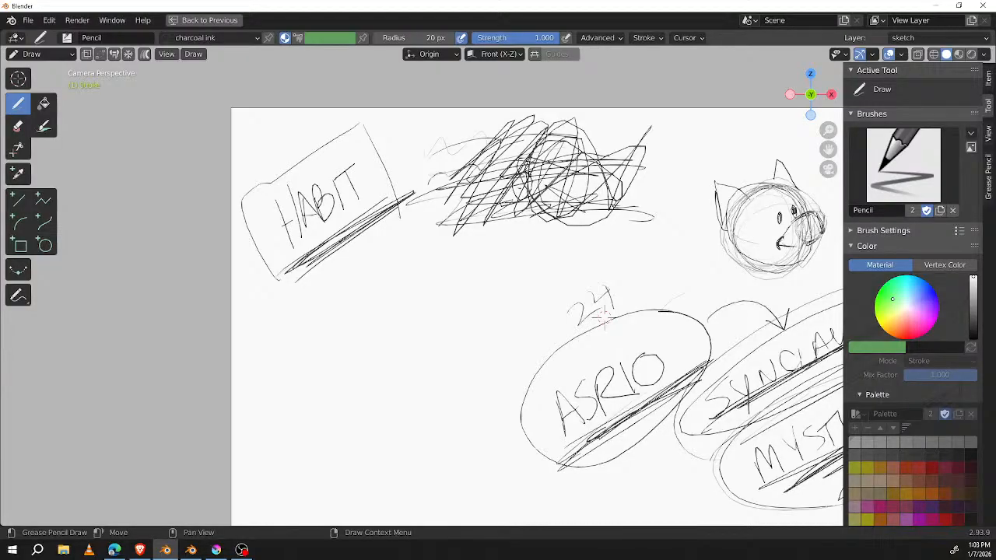
Step: Sketch a rectangle to the left of the ASR10 oval and build up the scribble beside HABIT into a dense tangle
mouse_move(298, 354)
mouse_down()
mouse_move(470, 343)
mouse_move(359, 461)
mouse_move(459, 458)
mouse_up()
drag(471, 339, 477, 431)
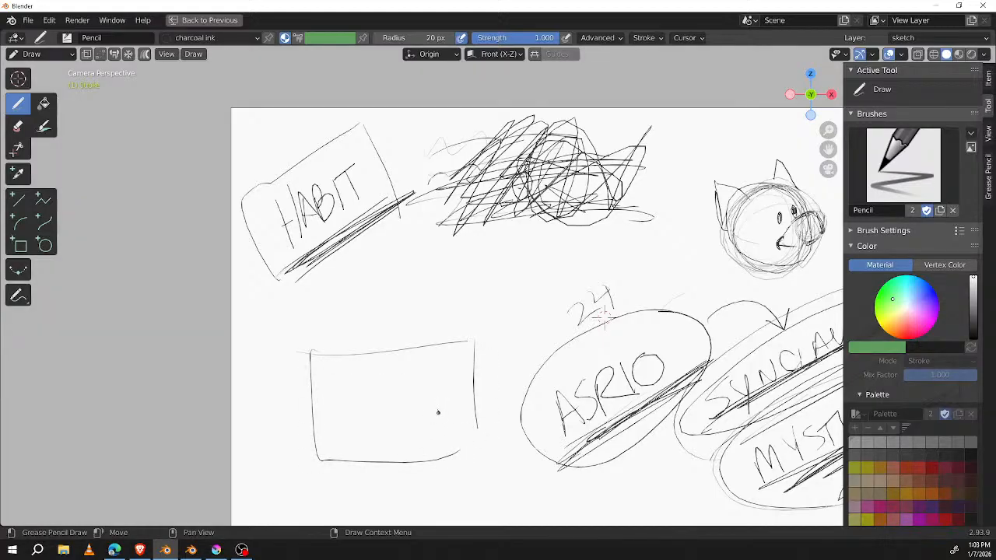
mouse_move(447, 165)
mouse_down()
mouse_move(533, 93)
mouse_move(601, 106)
mouse_up()
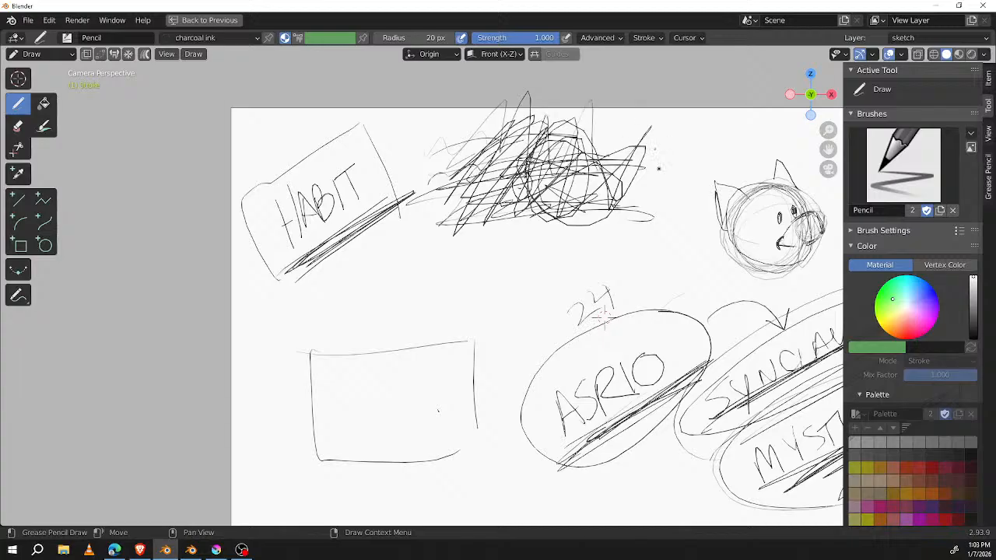
mouse_move(454, 141)
mouse_down()
mouse_move(498, 160)
mouse_move(532, 195)
mouse_move(617, 204)
mouse_up()
mouse_move(459, 158)
mouse_down()
mouse_move(545, 226)
mouse_move(613, 153)
mouse_move(505, 183)
mouse_move(513, 136)
mouse_move(591, 226)
mouse_up()
mouse_move(623, 132)
mouse_down()
mouse_move(537, 179)
mouse_move(545, 195)
mouse_move(591, 140)
mouse_up()
Step: Retrace the rectangle's edges with overlapping strokes and mark a small dot inside near its right edge
drag(467, 344, 473, 453)
mouse_move(471, 333)
mouse_down()
mouse_move(474, 456)
mouse_move(302, 362)
mouse_move(498, 333)
mouse_up()
mouse_move(312, 345)
mouse_down()
mouse_move(316, 461)
mouse_move(488, 454)
mouse_move(306, 452)
mouse_move(465, 461)
mouse_up()
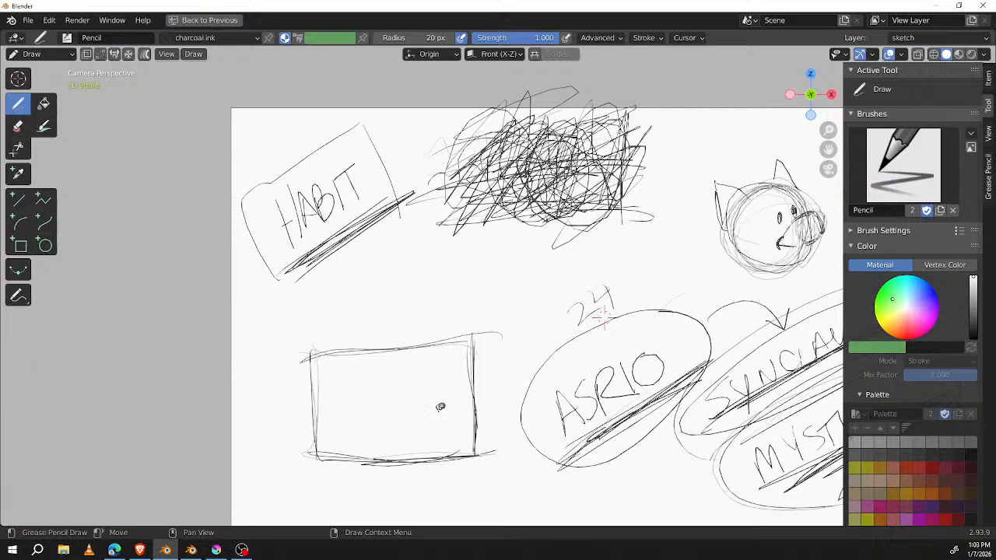
Step: Draw an arrow into the dot in the rectangle and write TRAUMA BAD INFO above the 24
drag(522, 323, 451, 406)
mouse_move(528, 278)
mouse_down()
mouse_move(523, 292)
mouse_move(534, 269)
mouse_up()
mouse_move(529, 271)
mouse_down()
mouse_move(532, 285)
mouse_move(551, 266)
mouse_up()
mouse_move(550, 262)
mouse_down()
mouse_move(550, 274)
mouse_move(562, 262)
mouse_up()
mouse_move(561, 255)
mouse_down()
mouse_move(565, 266)
mouse_move(596, 238)
mouse_move(606, 242)
mouse_up()
drag(535, 294, 537, 311)
drag(535, 294, 548, 304)
drag(552, 287, 558, 294)
drag(560, 283, 563, 299)
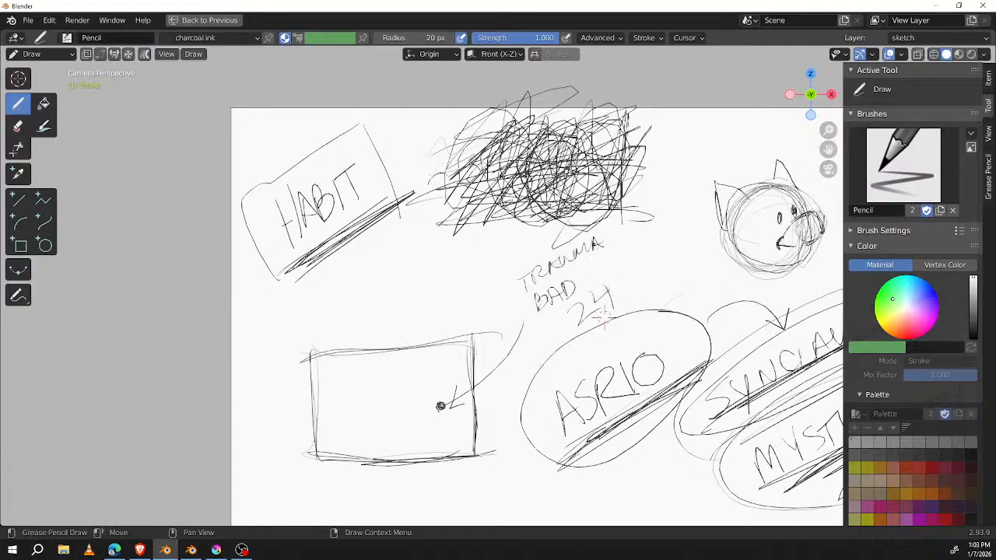
click(609, 249)
mouse_move(587, 267)
mouse_down()
mouse_move(586, 285)
mouse_move(628, 240)
mouse_up()
Step: Draw a circle around the dot and several arrows pointing toward it from around and inside the rectangle
drag(441, 405, 441, 406)
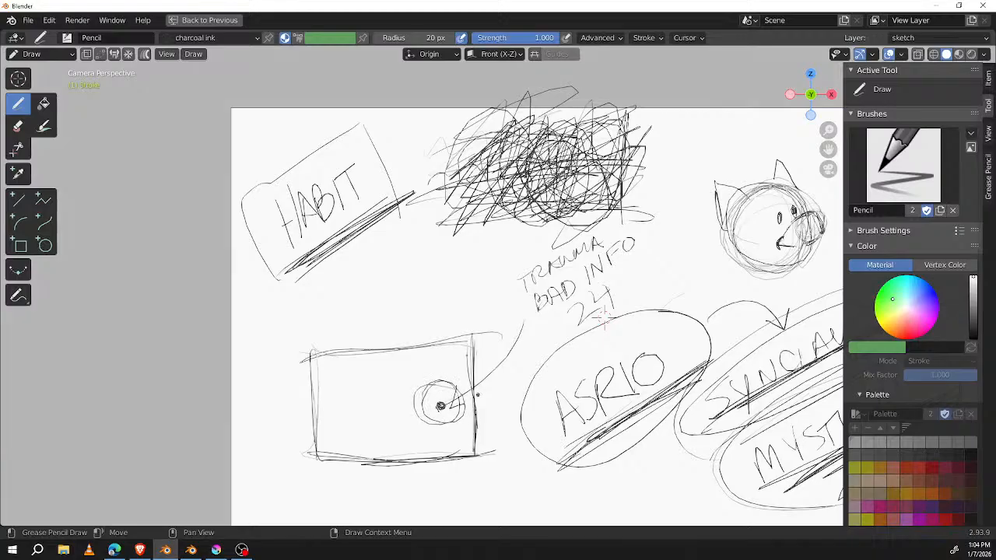
drag(391, 324, 421, 370)
mouse_move(404, 363)
mouse_down()
mouse_move(422, 371)
mouse_move(418, 352)
mouse_up()
drag(348, 444, 386, 415)
mouse_move(372, 411)
mouse_down()
mouse_move(405, 407)
mouse_move(430, 484)
mouse_move(447, 450)
mouse_up()
drag(337, 370, 379, 382)
drag(362, 371, 365, 386)
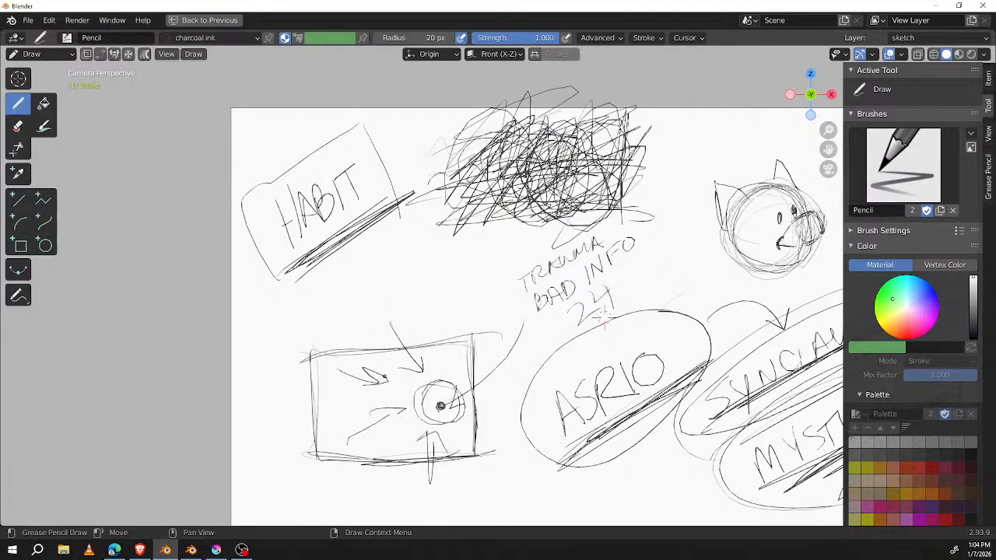
Step: Erase the arrows and circle around the dot, and draw a looping line and a long arrow from the ASR10 area into the rectangle
mouse_move(418, 364)
ctrl+mouse_down()
mouse_move(405, 378)
mouse_move(423, 414)
mouse_move(460, 420)
mouse_move(378, 440)
mouse_move(349, 429)
mouse_move(379, 366)
mouse_move(407, 379)
mouse_move(385, 361)
mouse_move(393, 378)
ctrl+mouse_up()
mouse_move(464, 323)
mouse_down()
mouse_move(313, 354)
mouse_move(463, 461)
mouse_move(469, 329)
mouse_up()
mouse_move(453, 384)
mouse_down()
mouse_move(445, 379)
mouse_move(443, 426)
mouse_move(417, 410)
mouse_up()
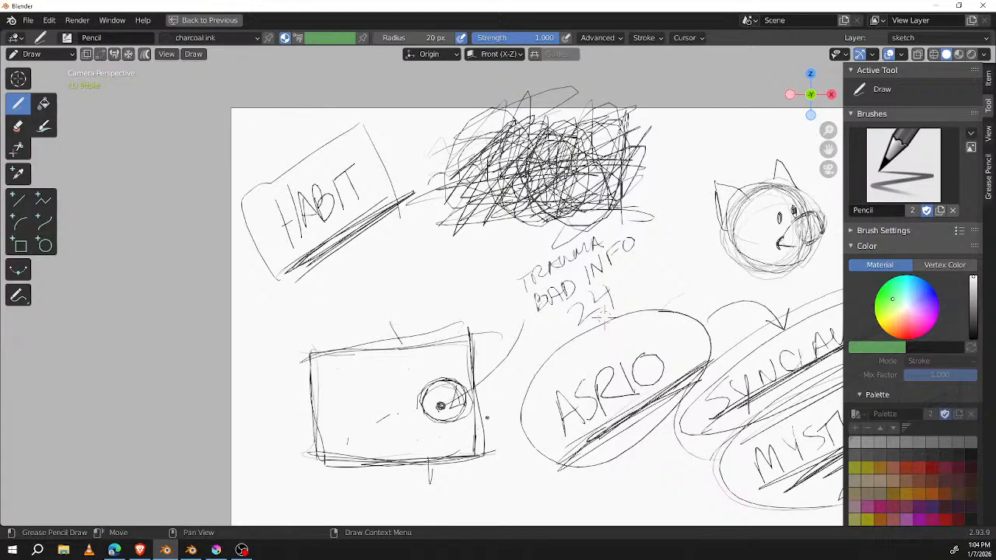
mouse_move(447, 385)
ctrl+mouse_down()
mouse_move(407, 413)
mouse_move(428, 418)
mouse_move(463, 399)
mouse_move(430, 426)
mouse_move(422, 421)
mouse_move(604, 305)
mouse_move(709, 283)
ctrl+mouse_up()
mouse_move(618, 311)
mouse_down()
mouse_move(456, 408)
mouse_move(580, 370)
mouse_move(620, 333)
mouse_up()
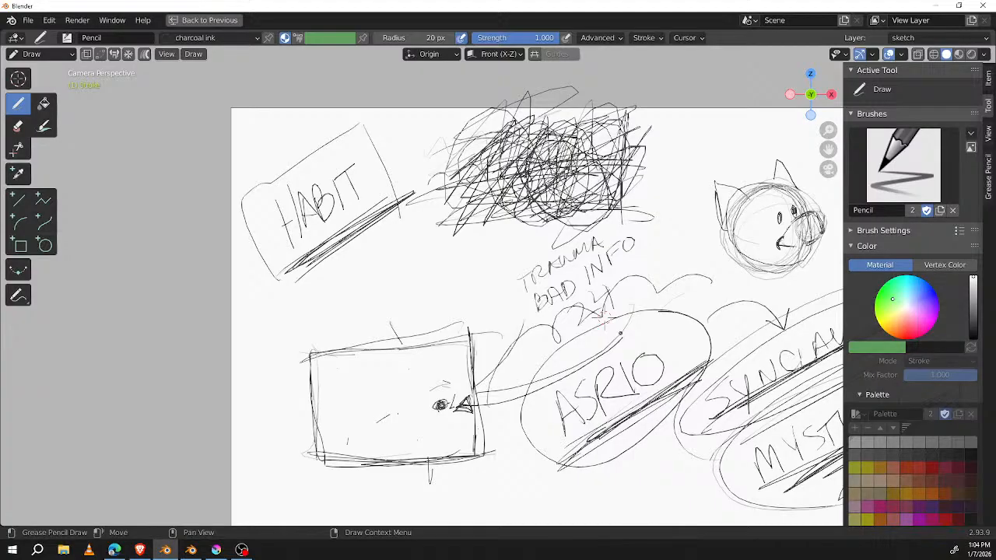
Step: Sketch a rough circle above the rectangle, with arrows to the dense tangle and down toward the rectangle, and darken the tangle
mouse_move(435, 244)
mouse_down()
mouse_move(406, 289)
mouse_move(472, 282)
mouse_move(434, 251)
mouse_move(475, 260)
mouse_move(479, 285)
mouse_move(440, 310)
mouse_move(399, 306)
mouse_move(398, 316)
mouse_up()
drag(392, 260, 383, 286)
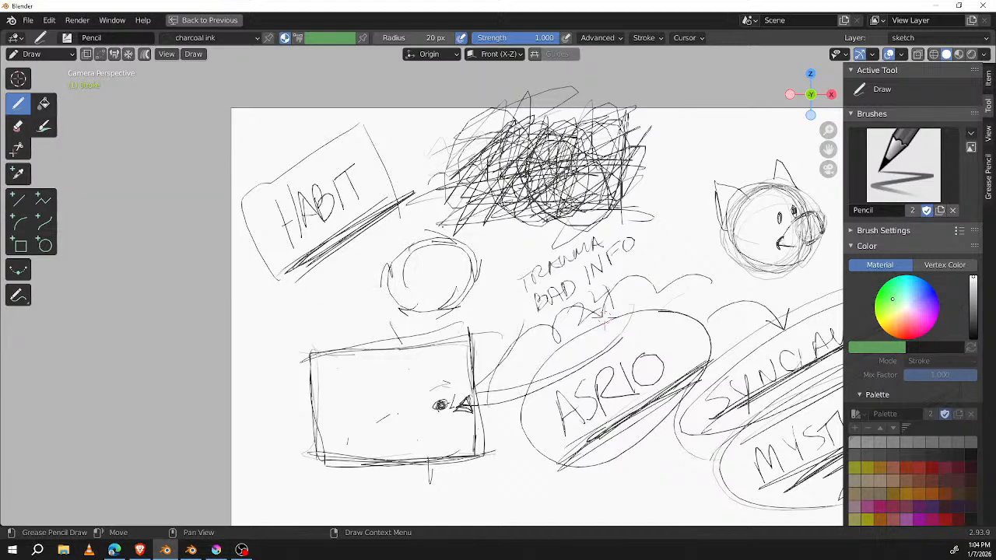
mouse_move(463, 276)
mouse_down()
mouse_move(488, 356)
mouse_move(516, 226)
mouse_up()
mouse_move(496, 228)
mouse_down()
mouse_move(514, 226)
mouse_move(517, 241)
mouse_up()
mouse_move(445, 236)
mouse_down()
mouse_move(422, 313)
mouse_move(457, 307)
mouse_up()
drag(460, 140, 565, 229)
mouse_move(481, 257)
mouse_down()
mouse_move(471, 299)
mouse_move(453, 302)
mouse_up()
mouse_move(607, 156)
mouse_down()
mouse_move(607, 128)
mouse_move(572, 114)
mouse_up()
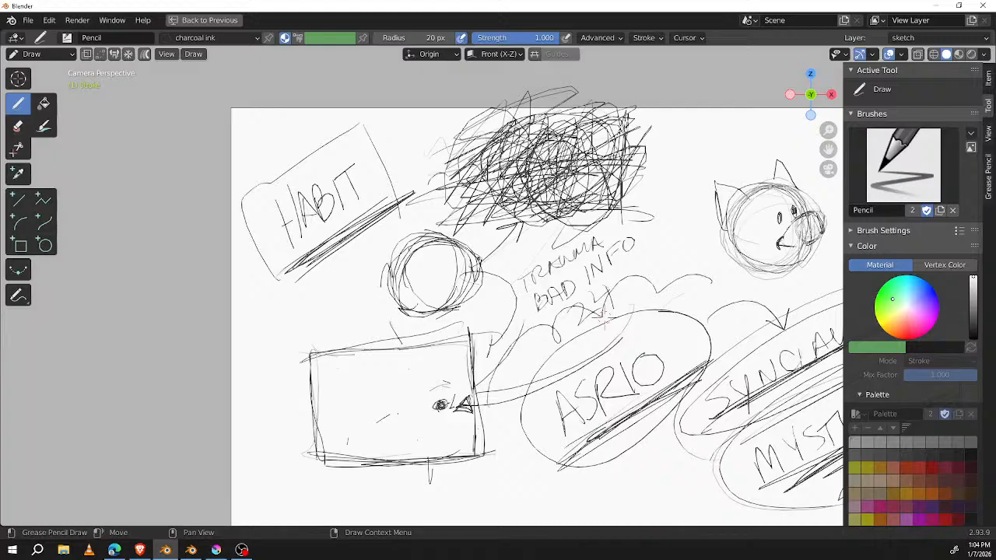
drag(467, 257, 443, 305)
Step: Divide the rectangle with three vertical lines, add a scalloped edge along its top, and reinforce both sides
drag(344, 352, 345, 459)
drag(385, 344, 383, 460)
drag(422, 346, 421, 441)
mouse_move(313, 353)
mouse_down()
mouse_move(482, 333)
mouse_move(480, 446)
mouse_up()
drag(481, 336, 479, 459)
drag(314, 346, 317, 440)
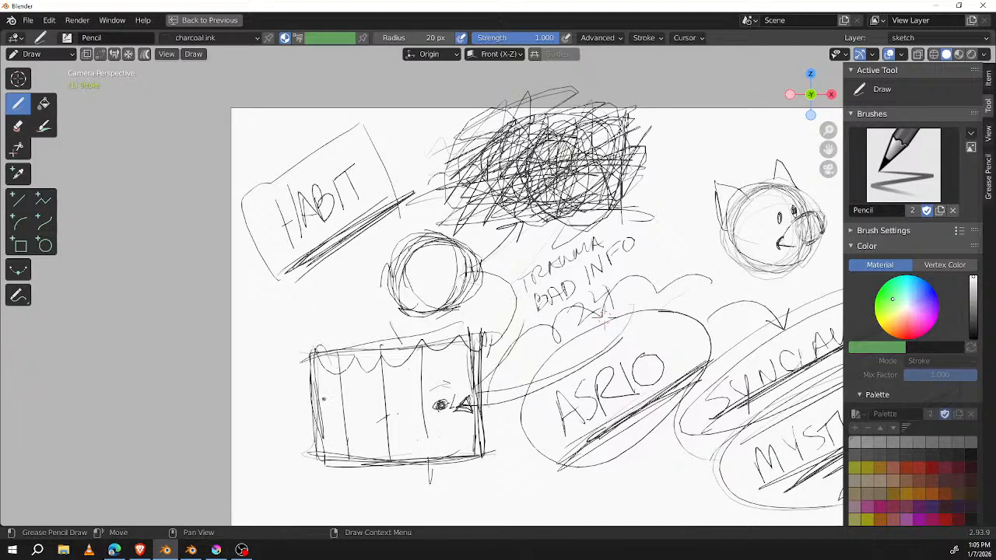
Step: Thicken the rectangle's top and lower-right edges and fill the dot inside as a larger dark spot
drag(321, 340, 498, 349)
drag(366, 361, 445, 354)
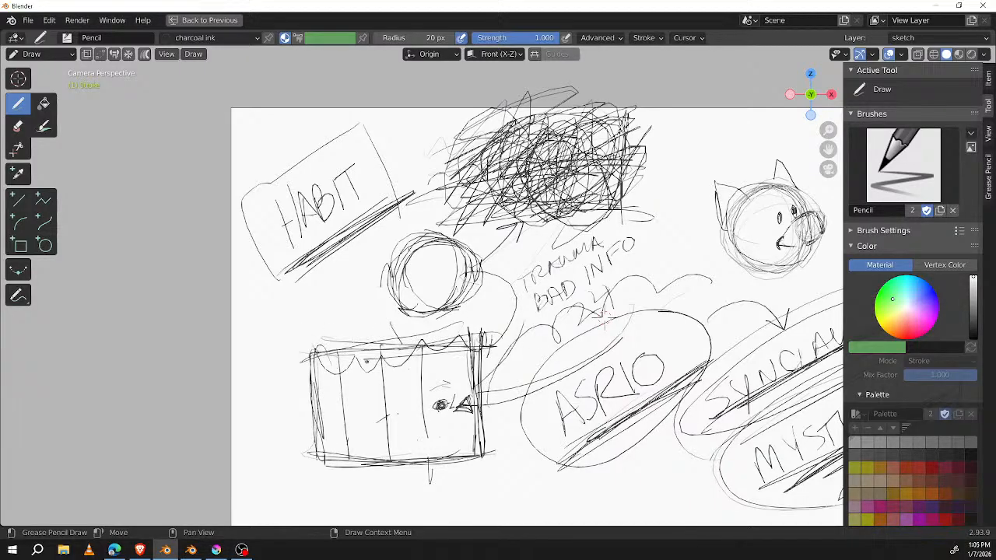
drag(483, 406, 490, 453)
mouse_move(478, 449)
mouse_down()
mouse_move(301, 458)
mouse_move(490, 449)
mouse_up()
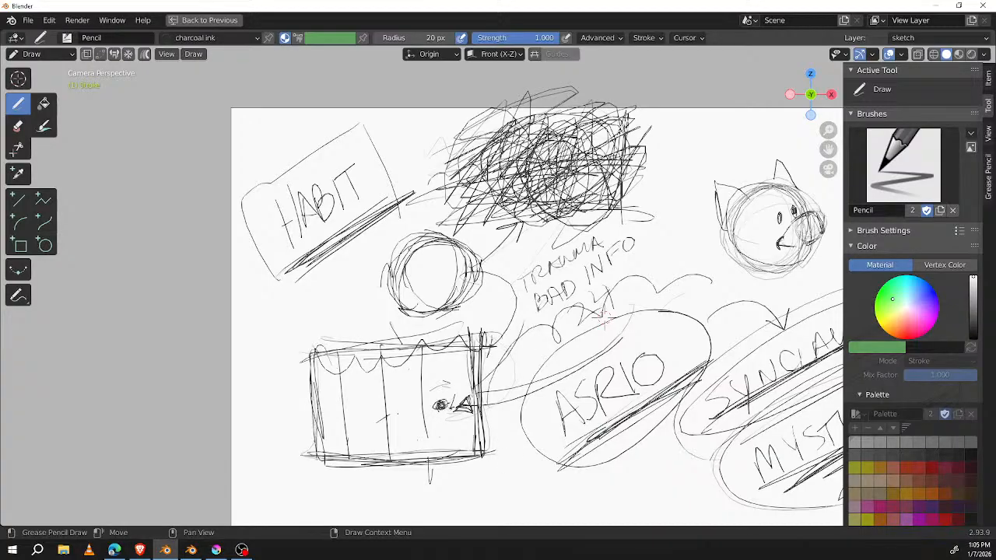
drag(473, 329, 289, 347)
drag(435, 400, 440, 401)
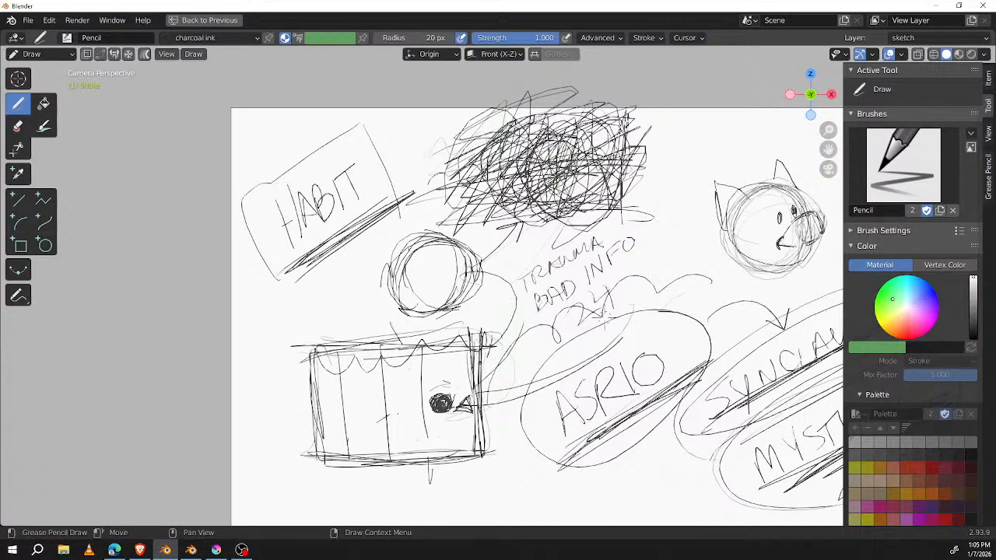
Step: Darken the arrows running from the circle and the ASR10 oval to the dark spot, and retrace the rectangle's outline heavily
drag(532, 267, 455, 397)
mouse_move(461, 371)
mouse_down()
mouse_move(457, 392)
mouse_move(475, 391)
mouse_move(526, 289)
mouse_move(471, 384)
mouse_move(498, 370)
mouse_move(459, 405)
mouse_move(634, 340)
mouse_up()
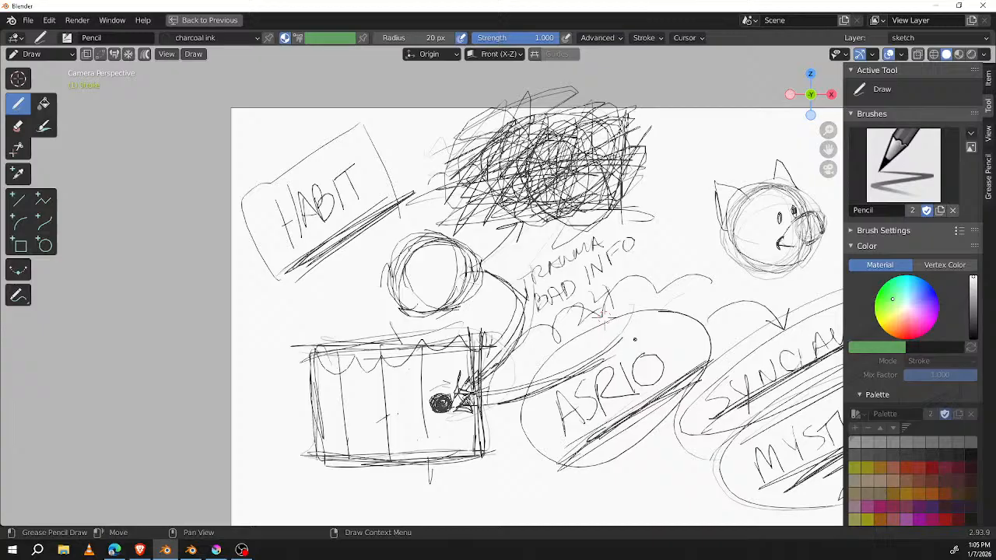
drag(325, 457, 498, 434)
drag(438, 447, 325, 458)
mouse_move(503, 342)
mouse_down()
mouse_move(513, 375)
mouse_move(489, 448)
mouse_up()
drag(473, 333, 479, 397)
mouse_move(522, 342)
mouse_down()
mouse_move(314, 349)
mouse_move(321, 458)
mouse_up()
drag(312, 337, 314, 467)
Step: Ring HABIT with two large loops and draw an arrow pointing down from them
mouse_move(328, 129)
mouse_down()
mouse_move(405, 173)
mouse_move(312, 294)
mouse_move(220, 145)
mouse_up()
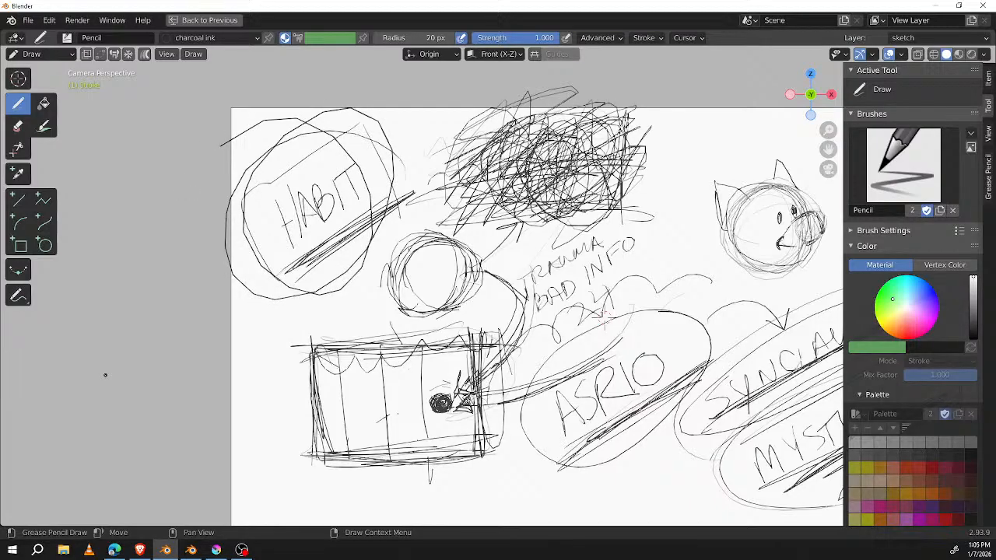
drag(281, 294, 274, 381)
drag(253, 345, 290, 350)
Step: Insert a blank Grease Pencil frame to start a clean page
shift+middle_drag(701, 244, 488, 287)
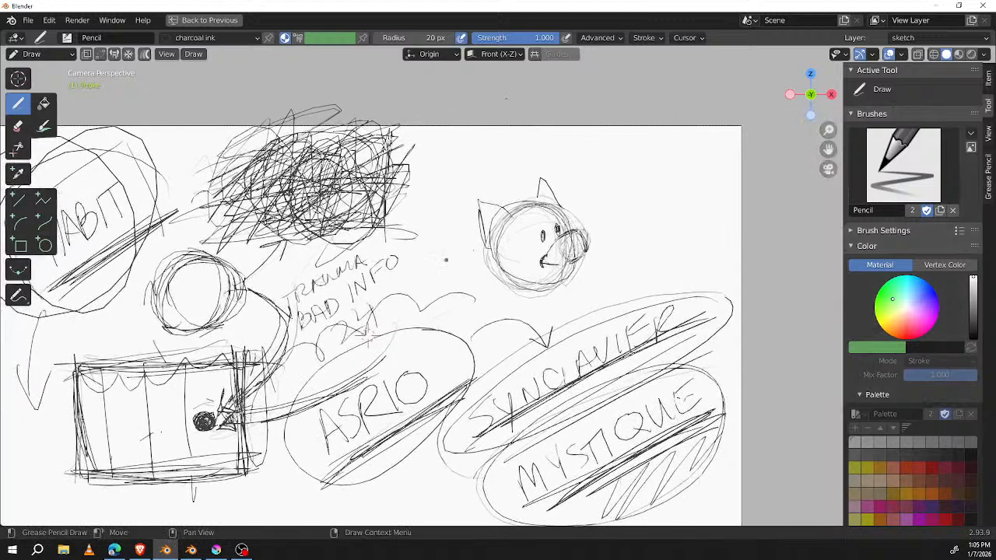
key(i)
click(512, 297)
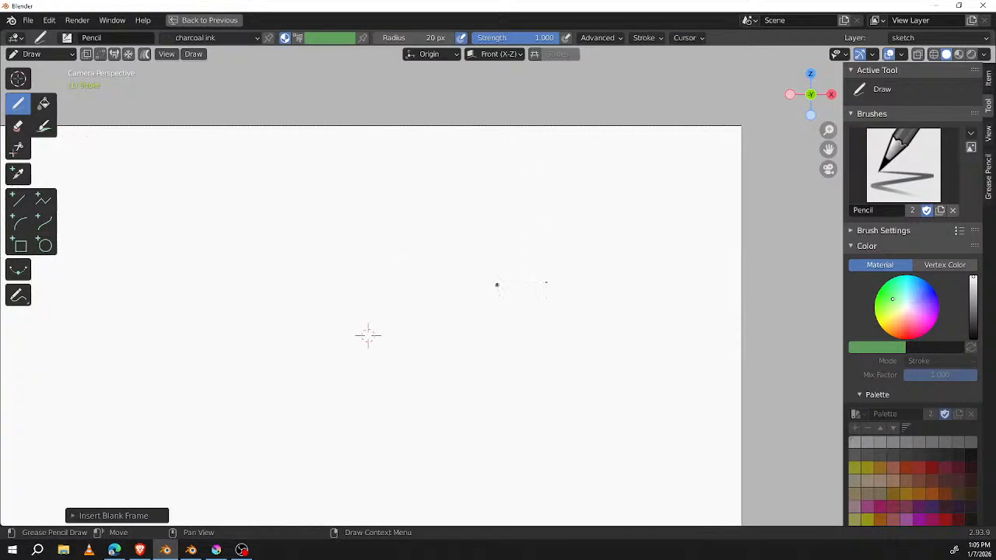
Step: Write 11 MINUTE RULE as a title across the upper part of the blank page and underline it twice
shift+middle_drag(484, 287, 591, 279)
mouse_move(255, 211)
mouse_down()
mouse_move(271, 248)
mouse_move(329, 197)
mouse_move(344, 227)
mouse_up()
drag(348, 194, 367, 220)
mouse_move(363, 194)
mouse_down()
mouse_move(376, 185)
mouse_move(409, 203)
mouse_up()
mouse_move(418, 179)
mouse_down()
mouse_move(426, 209)
mouse_move(436, 175)
mouse_up()
mouse_move(433, 179)
mouse_down()
mouse_move(440, 199)
mouse_move(471, 185)
mouse_up()
mouse_move(434, 179)
mouse_down()
mouse_move(469, 170)
mouse_move(496, 204)
mouse_up()
mouse_move(492, 156)
mouse_down()
mouse_move(518, 157)
mouse_move(521, 195)
mouse_move(552, 168)
mouse_up()
mouse_move(563, 163)
mouse_down()
mouse_move(570, 188)
mouse_move(620, 185)
mouse_up()
mouse_move(582, 166)
mouse_down()
mouse_move(604, 158)
mouse_move(618, 171)
mouse_up()
drag(599, 160, 627, 159)
drag(242, 281, 717, 181)
drag(285, 292, 679, 213)
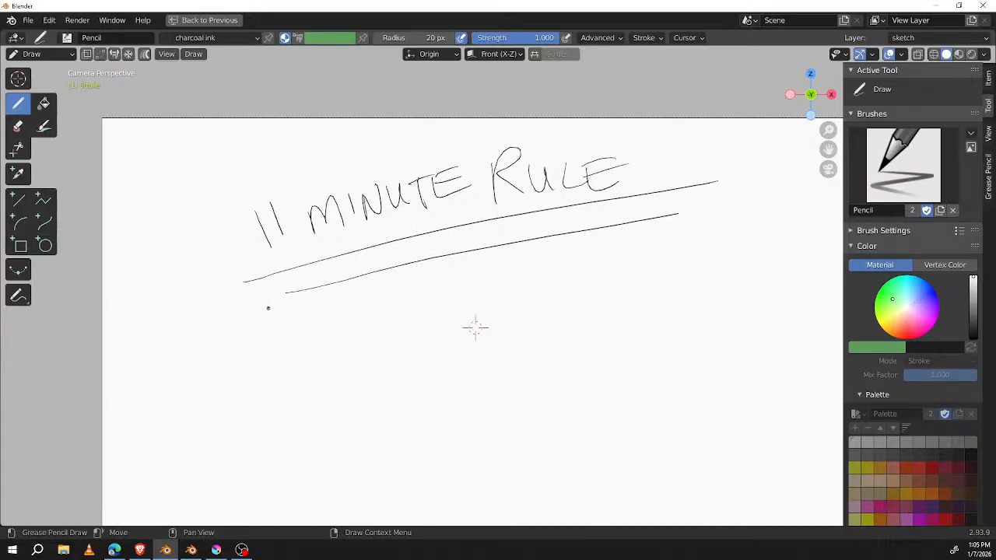
Step: Ring the 11 MINUTE RULE title with a large double oval and draw a thick curved arrow pointing up to it
mouse_move(296, 136)
mouse_down()
mouse_move(182, 226)
mouse_move(662, 105)
mouse_move(192, 299)
mouse_up()
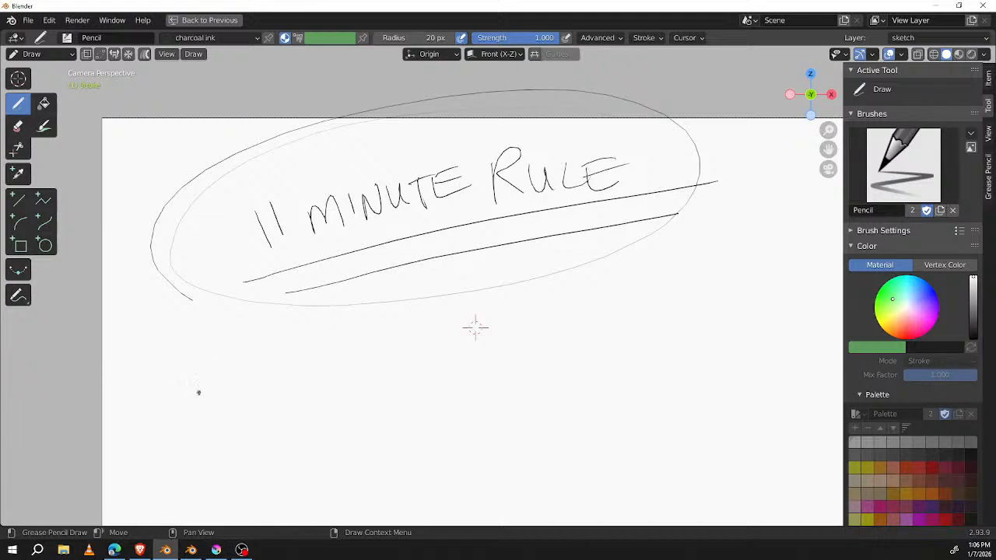
mouse_move(185, 422)
mouse_down()
mouse_move(222, 314)
mouse_move(227, 327)
mouse_move(195, 321)
mouse_move(237, 303)
mouse_move(236, 339)
mouse_move(235, 322)
mouse_move(187, 435)
mouse_up()
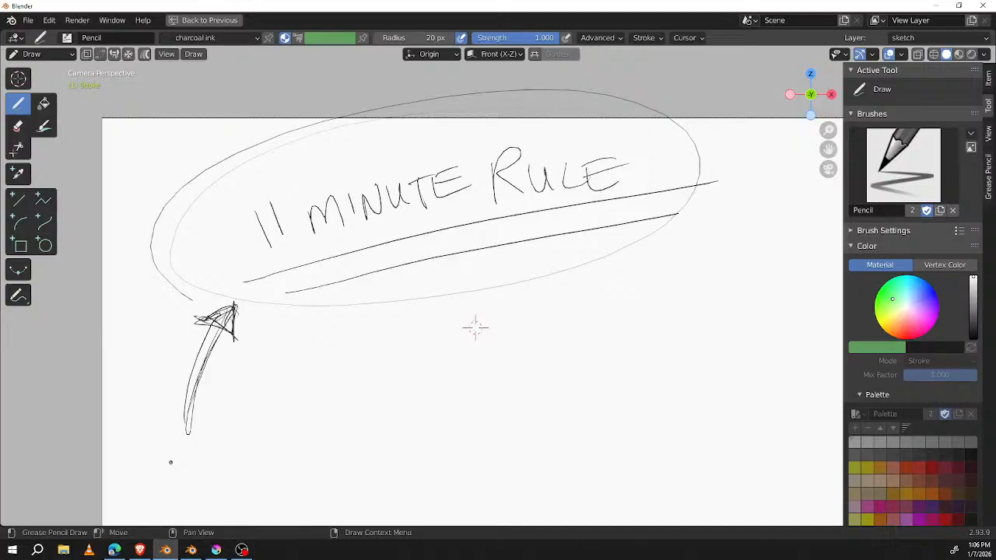
Step: Sketch a tilted box below the end of the title, hatch its interior diagonally, and double its right and lower edges
drag(542, 305, 771, 248)
drag(559, 280, 610, 453)
drag(746, 222, 790, 367)
drag(632, 446, 756, 413)
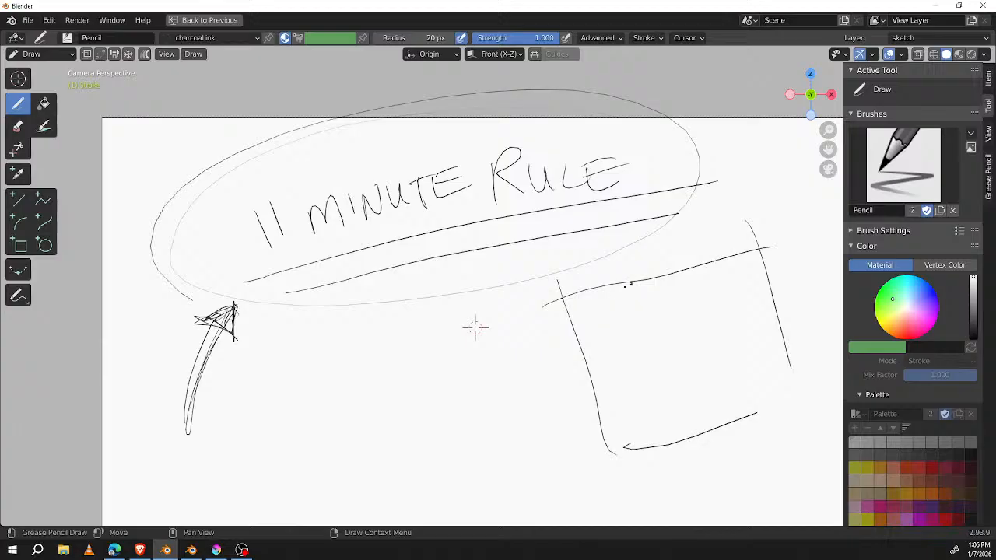
mouse_move(637, 297)
mouse_down()
mouse_move(683, 344)
mouse_move(723, 365)
mouse_move(740, 417)
mouse_up()
drag(753, 287, 789, 368)
drag(758, 257, 792, 406)
drag(769, 376, 601, 444)
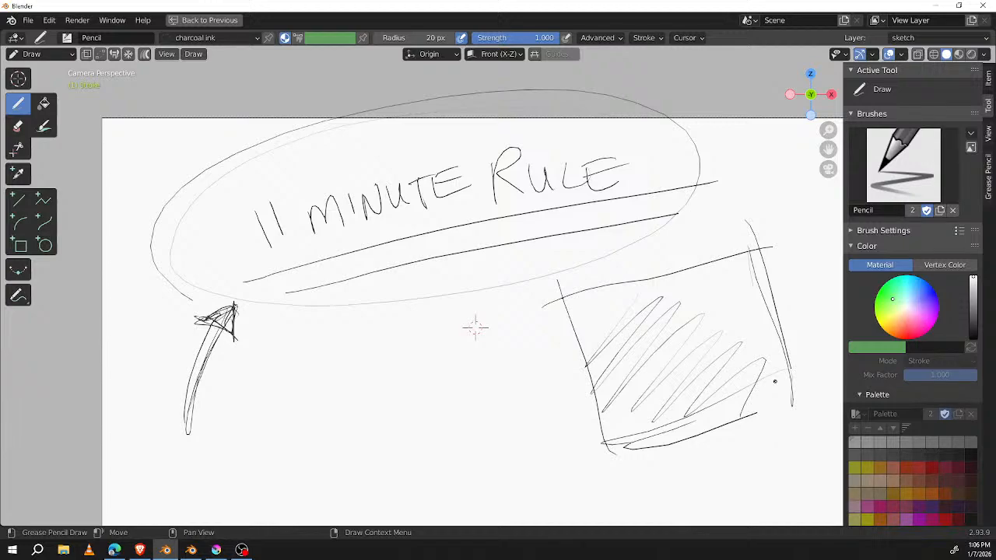
Step: Thicken the title's underline, draw a curved arrow pointing to the hatched box, and darken the box's left and lower edges
mouse_move(299, 277)
mouse_down()
mouse_move(392, 257)
mouse_move(300, 280)
mouse_up()
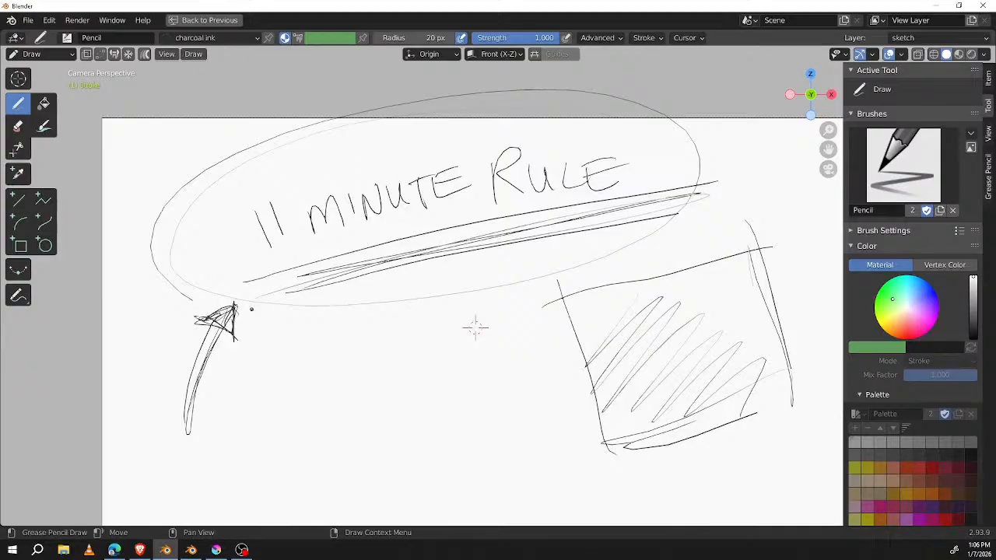
mouse_move(398, 335)
mouse_down()
mouse_move(569, 387)
mouse_move(548, 406)
mouse_up()
drag(585, 302, 598, 450)
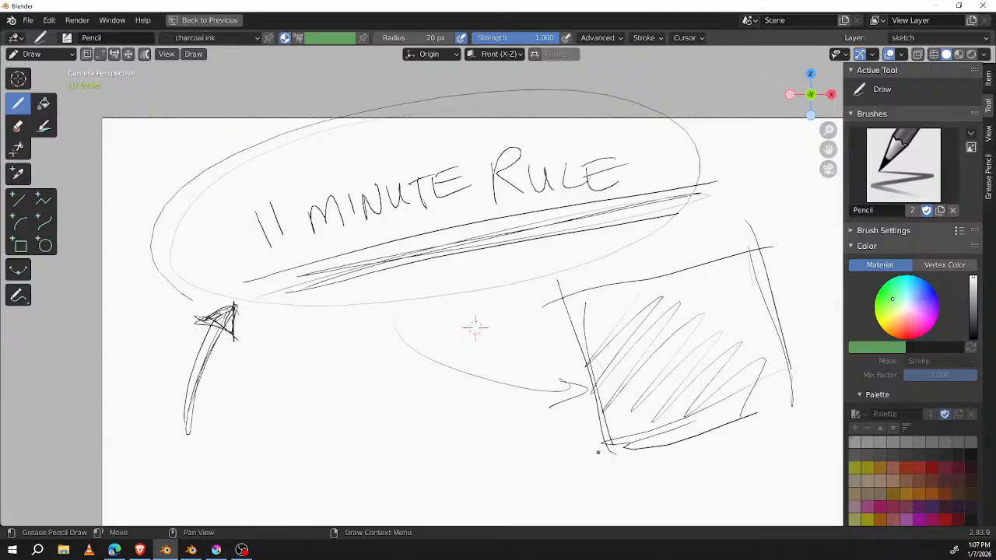
drag(597, 450, 797, 393)
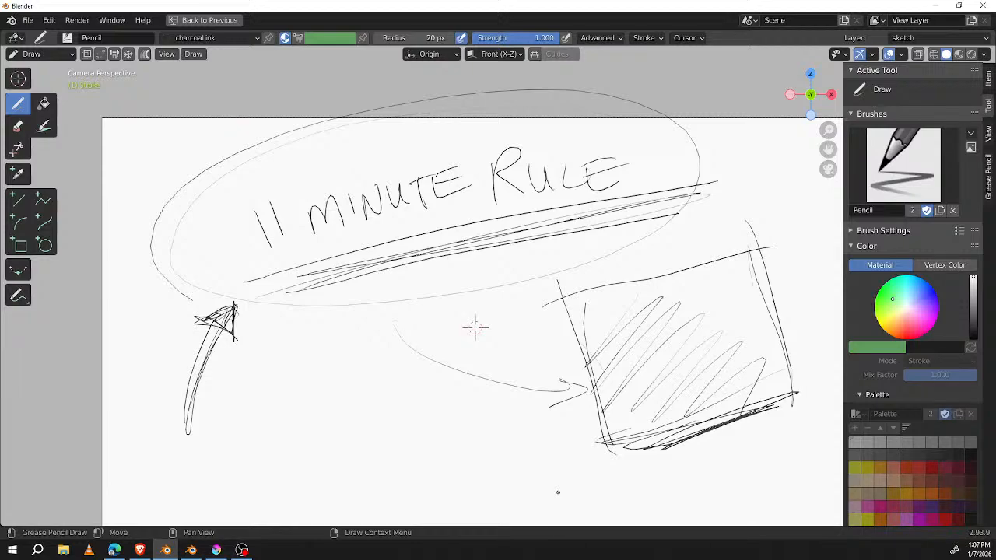
mouse_move(584, 314)
mouse_down()
mouse_move(605, 441)
mouse_move(751, 403)
mouse_up()
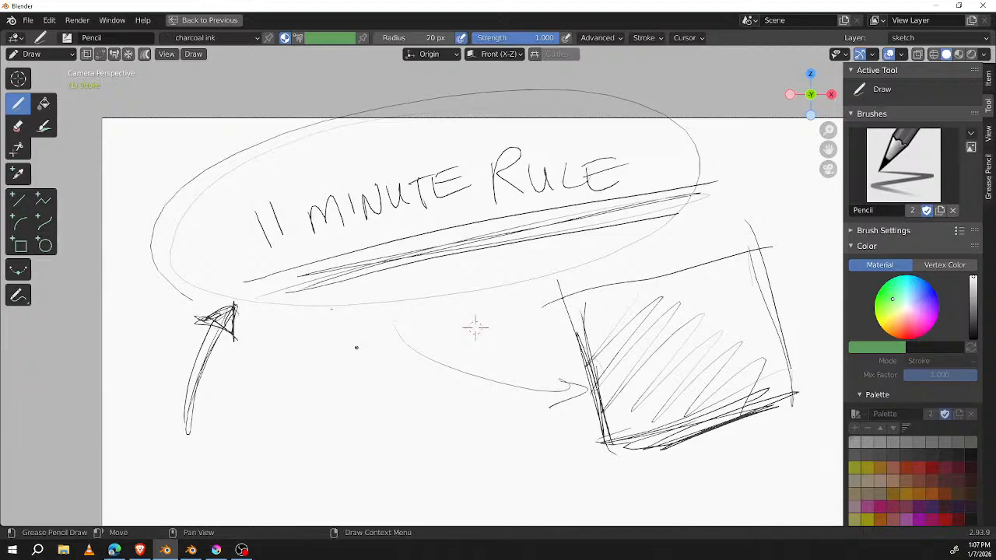
Step: Draw a short doubled curved arrow starting just under the title oval, bending down toward the middle of the page
mouse_move(310, 309)
mouse_down()
mouse_move(311, 413)
mouse_move(358, 426)
mouse_up()
mouse_move(300, 306)
mouse_down()
mouse_move(305, 365)
mouse_move(362, 424)
mouse_up()
drag(357, 386, 368, 415)
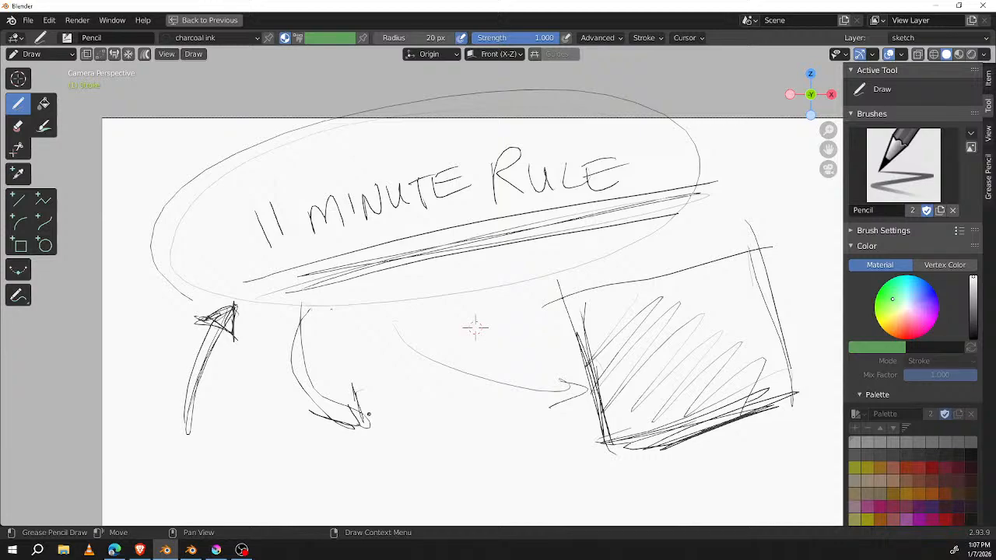
Step: Redraw the curved arrow from the title oval to the hatched box with a doubled shaft and a heavy scribbled head
mouse_move(391, 306)
mouse_down()
mouse_move(521, 389)
mouse_move(596, 361)
mouse_up()
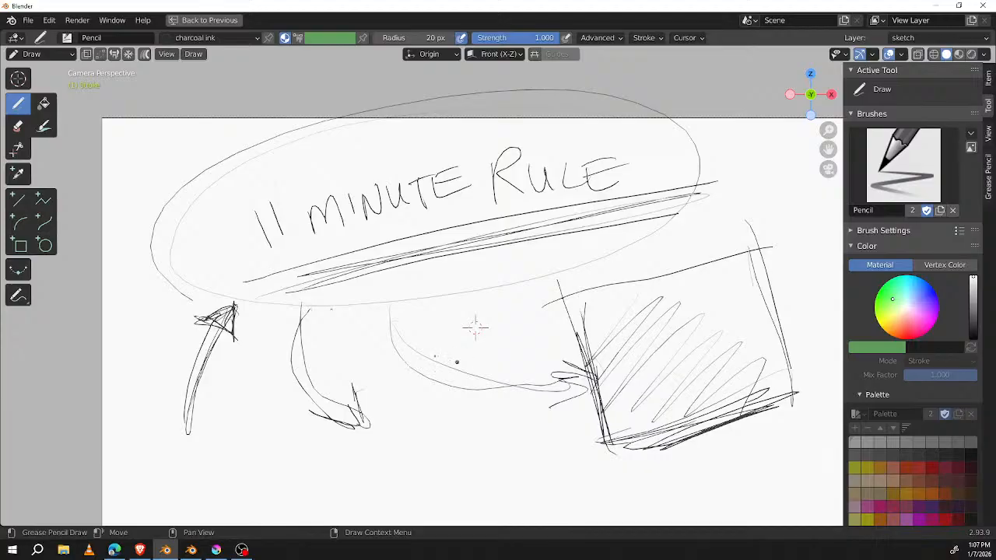
mouse_move(385, 298)
mouse_down()
mouse_move(395, 291)
mouse_move(585, 395)
mouse_up()
mouse_move(557, 363)
mouse_down()
mouse_move(620, 382)
mouse_move(550, 411)
mouse_up()
drag(564, 356, 554, 413)
drag(559, 403, 622, 386)
drag(552, 358, 619, 384)
drag(573, 368, 620, 386)
drag(561, 399, 629, 379)
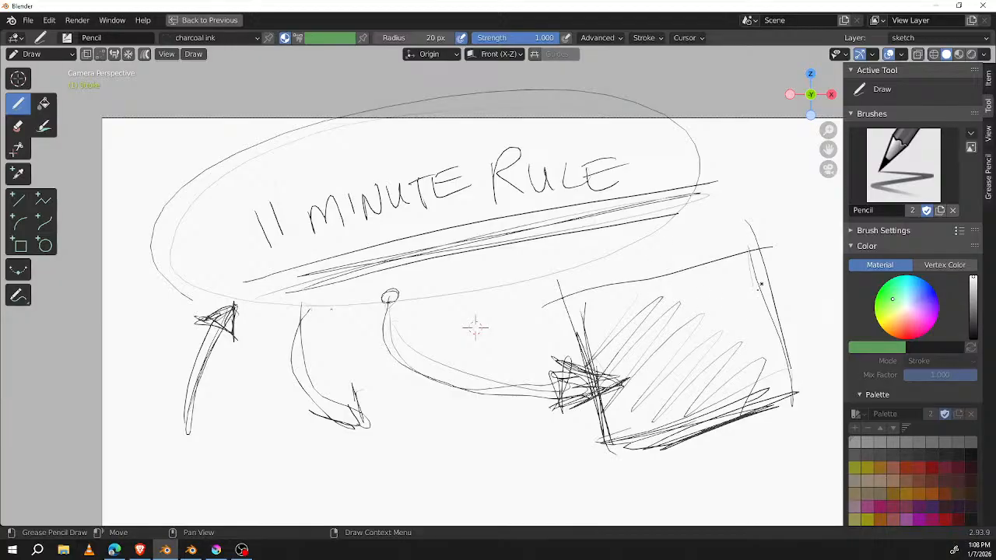
Step: Draw three small hearts around the upper-right corner of the hatched box
shift+middle_drag(474, 326, 352, 327)
mouse_move(675, 280)
mouse_down()
mouse_move(700, 233)
mouse_move(683, 263)
mouse_up()
drag(698, 317, 706, 294)
drag(655, 343, 644, 319)
mouse_move(665, 269)
mouse_down()
mouse_move(465, 398)
mouse_move(637, 342)
mouse_up()
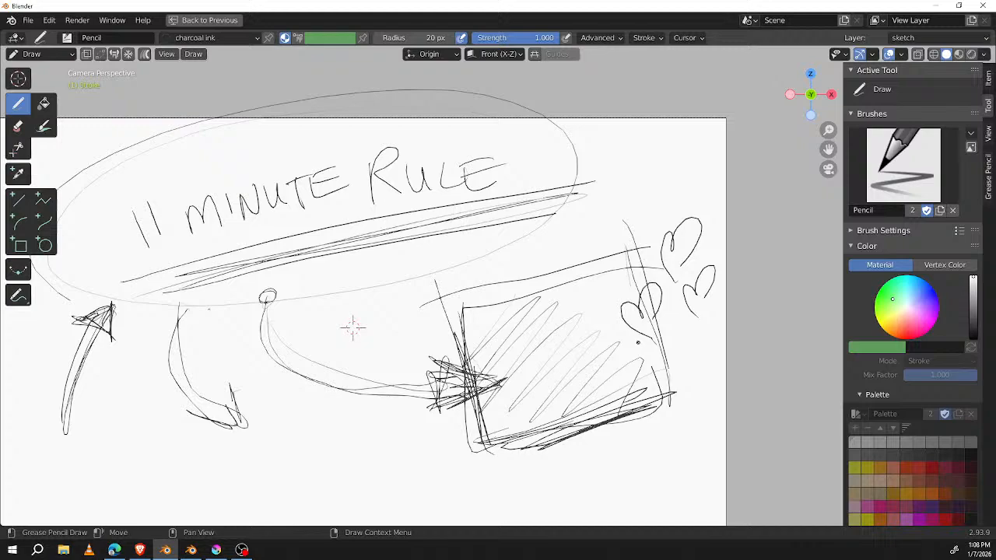
Step: Draw arrows from several directions pointing at the hearts, including a short one from the end of the title's underline
mouse_move(689, 109)
mouse_down()
mouse_move(687, 204)
mouse_move(705, 174)
mouse_up()
drag(783, 177, 725, 238)
drag(736, 206, 745, 233)
drag(720, 404, 704, 347)
mouse_move(693, 358)
mouse_down()
mouse_move(704, 345)
mouse_move(722, 359)
mouse_up()
drag(582, 185, 622, 230)
drag(598, 218, 625, 232)
Step: Retrace the hatched box's outline with doubled edges and add slanted ruled lines across its interior
mouse_move(464, 305)
mouse_down()
mouse_move(594, 431)
mouse_move(459, 305)
mouse_move(650, 247)
mouse_move(479, 440)
mouse_up()
drag(510, 434, 685, 397)
drag(615, 255, 683, 399)
drag(493, 350, 624, 312)
drag(504, 370, 611, 331)
drag(501, 393, 606, 361)
mouse_move(518, 413)
mouse_down()
mouse_move(613, 374)
mouse_move(582, 365)
mouse_up()
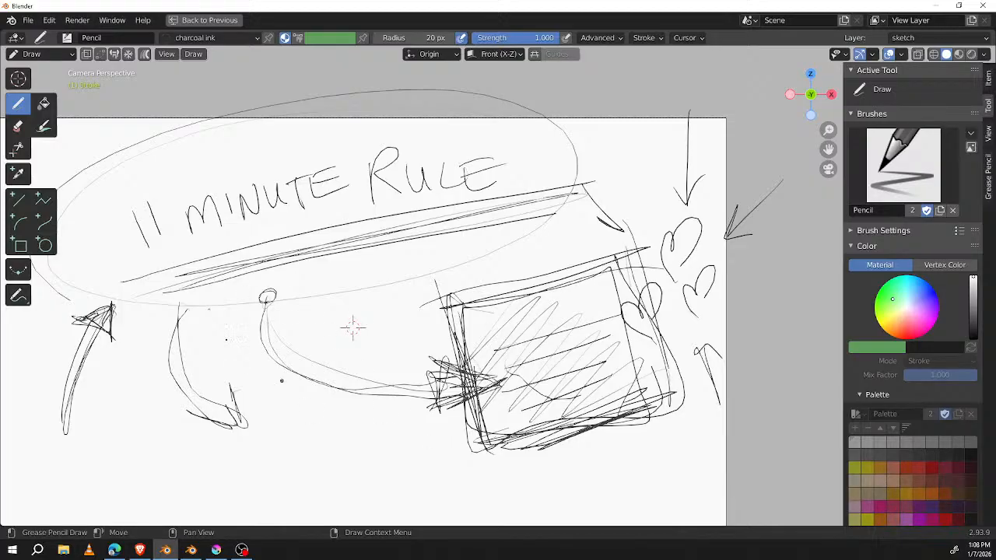
Step: Thicken the short curved arrow with a scribbled head and add small round dots at the start of both curved arrows
mouse_move(185, 309)
mouse_down()
mouse_move(255, 426)
mouse_move(266, 415)
mouse_move(264, 428)
mouse_up()
drag(246, 383, 263, 401)
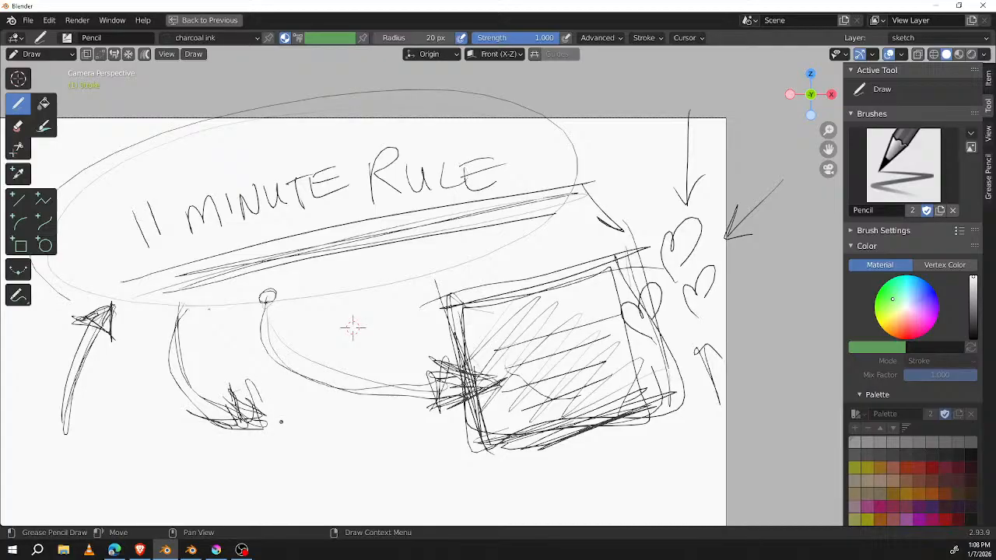
drag(274, 305, 272, 290)
drag(186, 313, 194, 304)
Step: Ring the hearts with a repeated circle and darken the box's left, lower and right edges
mouse_move(665, 204)
mouse_down()
mouse_move(732, 195)
mouse_move(622, 264)
mouse_move(618, 233)
mouse_move(781, 274)
mouse_up()
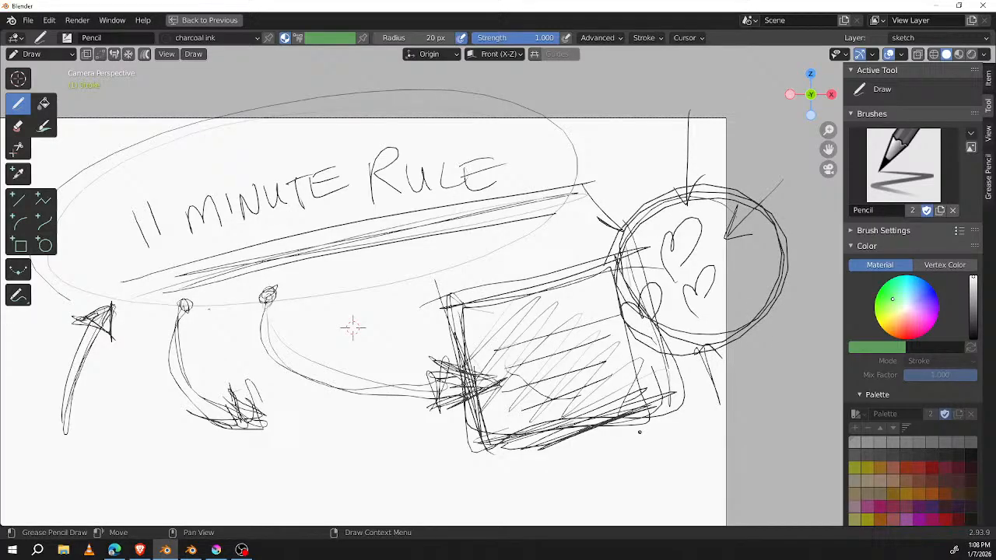
mouse_move(443, 309)
mouse_down()
mouse_move(611, 272)
mouse_move(476, 376)
mouse_move(492, 439)
mouse_up()
drag(478, 442, 627, 399)
drag(640, 347, 663, 397)
drag(652, 363, 659, 391)
Step: Draw an arrow pointing up to the box's lower edge and write MODELING inside along its upper edge
middle_drag(615, 467, 637, 411)
mouse_move(622, 390)
mouse_down()
mouse_move(636, 462)
mouse_move(622, 381)
mouse_move(630, 391)
mouse_up()
mouse_move(512, 283)
mouse_down()
mouse_move(521, 263)
mouse_move(532, 273)
mouse_up()
mouse_move(545, 258)
mouse_down()
mouse_move(544, 277)
mouse_move(602, 256)
mouse_move(620, 232)
mouse_move(632, 243)
mouse_up()
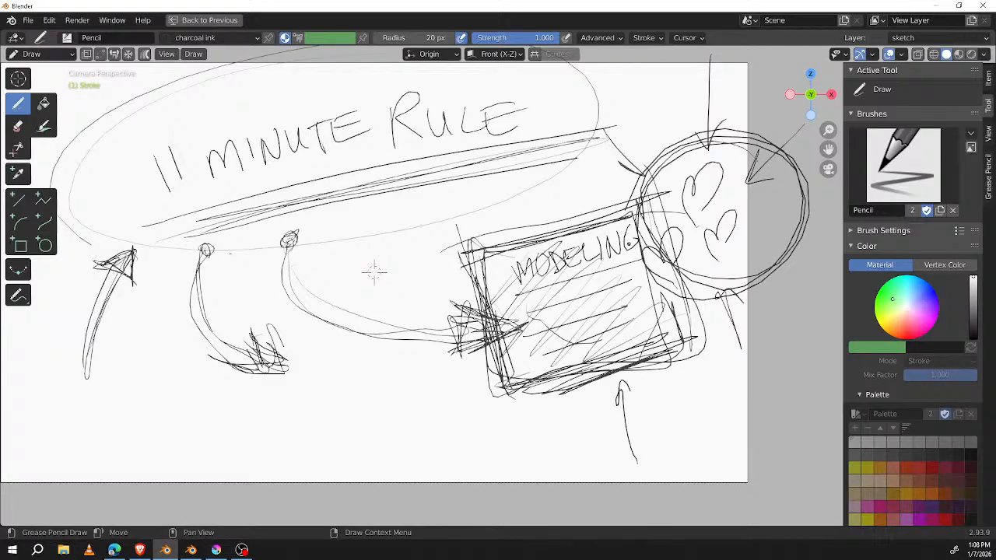
Step: Add more rings around the circled hearts and draw a curved arrow rising through the box's lower edge
drag(752, 185, 761, 146)
mouse_move(731, 300)
mouse_down()
mouse_move(793, 234)
mouse_move(747, 137)
mouse_up()
mouse_move(524, 472)
mouse_down()
mouse_move(565, 339)
mouse_move(584, 359)
mouse_up()
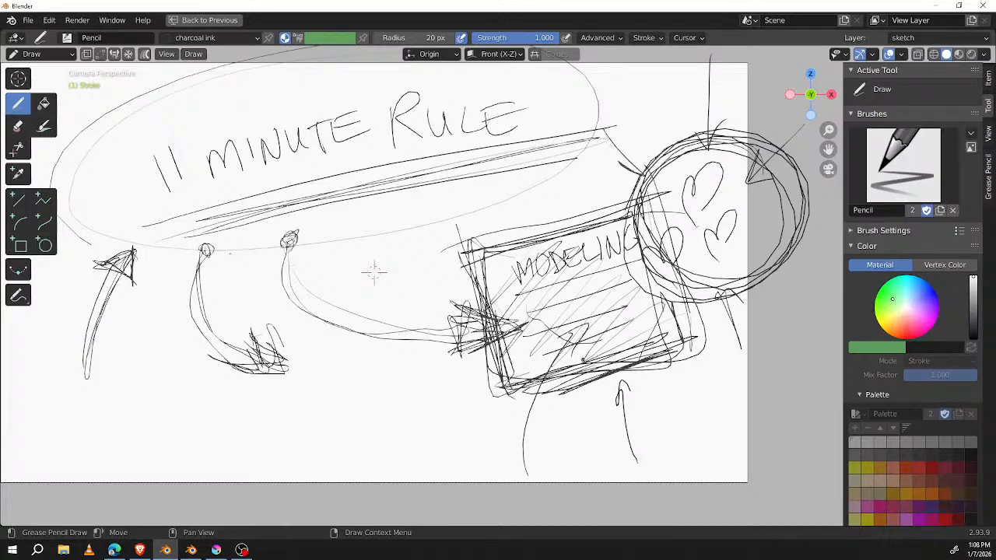
Step: Set the brush radius to 44 px, then draw a thicker arrow into the box and retrace the hearts' circle
drag(409, 37, 429, 38)
mouse_move(451, 456)
mouse_down()
mouse_move(557, 338)
mouse_move(564, 352)
mouse_up()
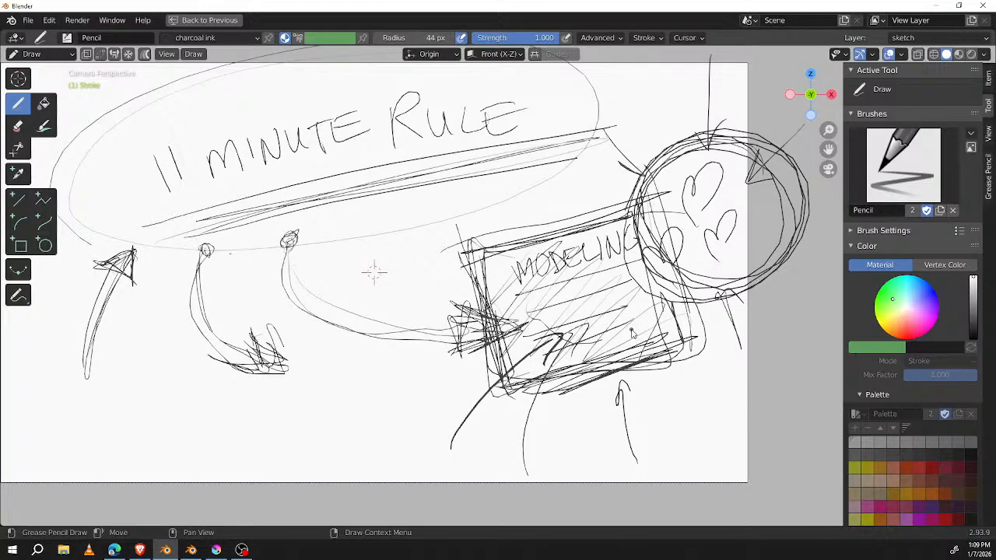
mouse_move(739, 145)
mouse_down()
mouse_move(644, 271)
mouse_move(639, 233)
mouse_move(646, 257)
mouse_up()
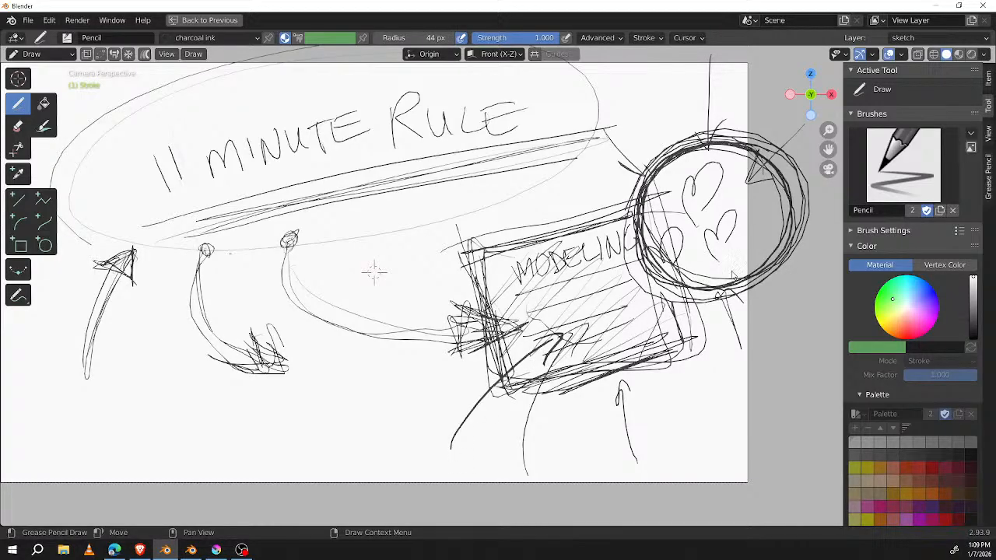
Step: Draw a heart and a sad face side by side outside the page's right edge and enclose both in a double oval
mouse_move(676, 351)
middle_down()
mouse_move(540, 313)
mouse_move(510, 334)
middle_up()
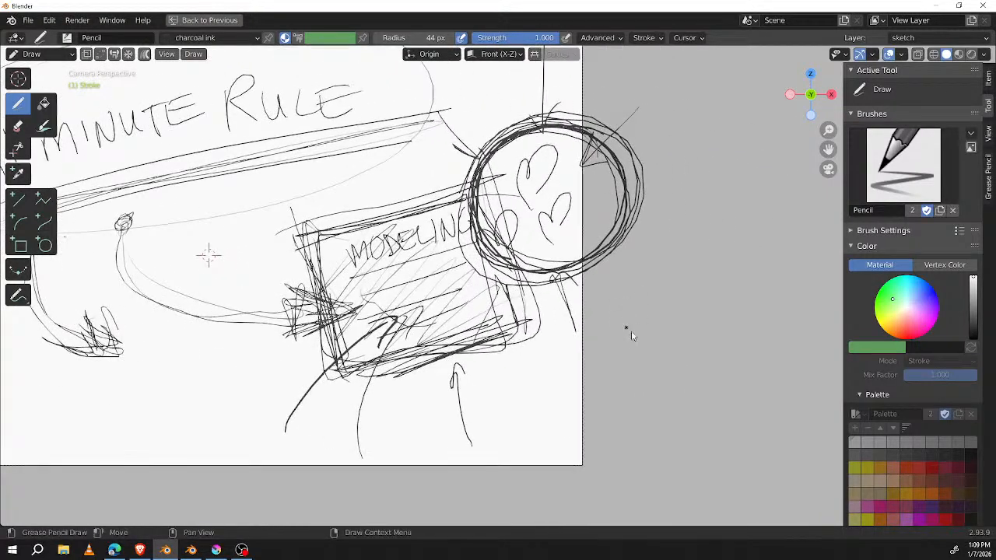
drag(654, 362, 655, 361)
mouse_move(733, 311)
mouse_down()
mouse_move(735, 362)
mouse_move(732, 315)
mouse_move(734, 325)
mouse_up()
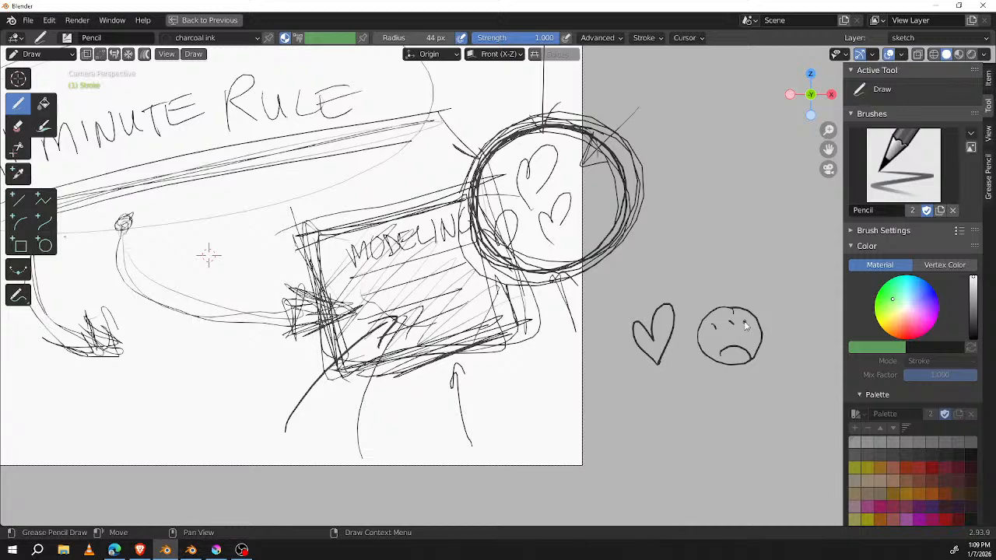
mouse_move(766, 286)
mouse_down()
mouse_move(805, 363)
mouse_move(804, 295)
mouse_move(707, 420)
mouse_up()
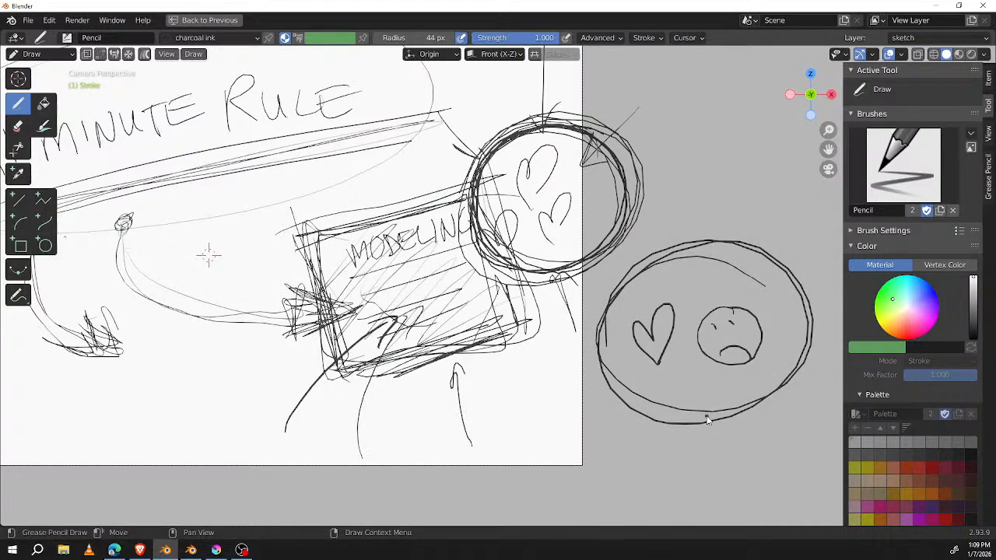
Step: Draw two long arrows pointing at the heart and sad face oval, one from the lower left and one from the upper right
middle_drag(645, 344, 726, 287)
drag(577, 445, 708, 336)
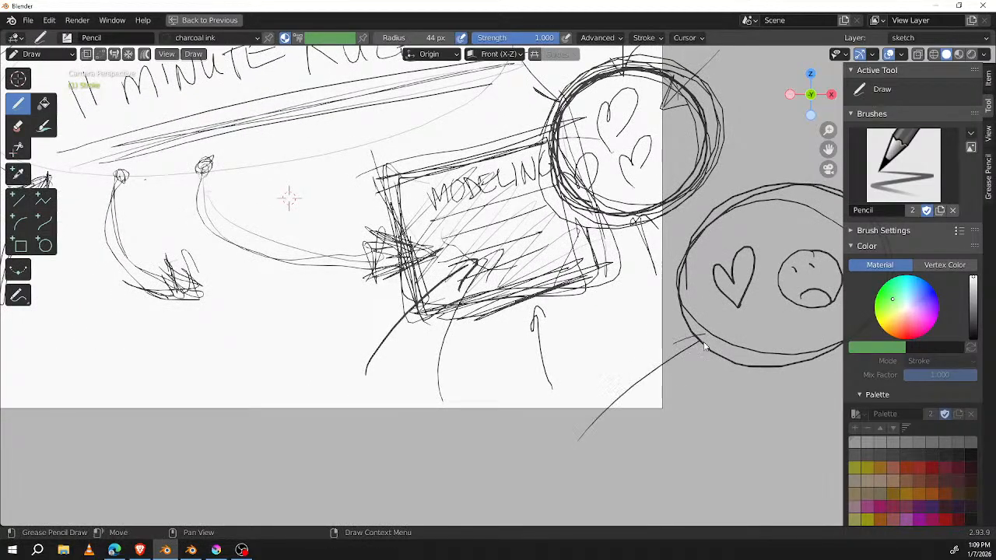
middle_drag(700, 343, 486, 398)
drag(714, 161, 645, 276)
drag(651, 232, 651, 276)
mouse_move(702, 225)
middle_down()
mouse_move(675, 151)
mouse_move(642, 118)
middle_up()
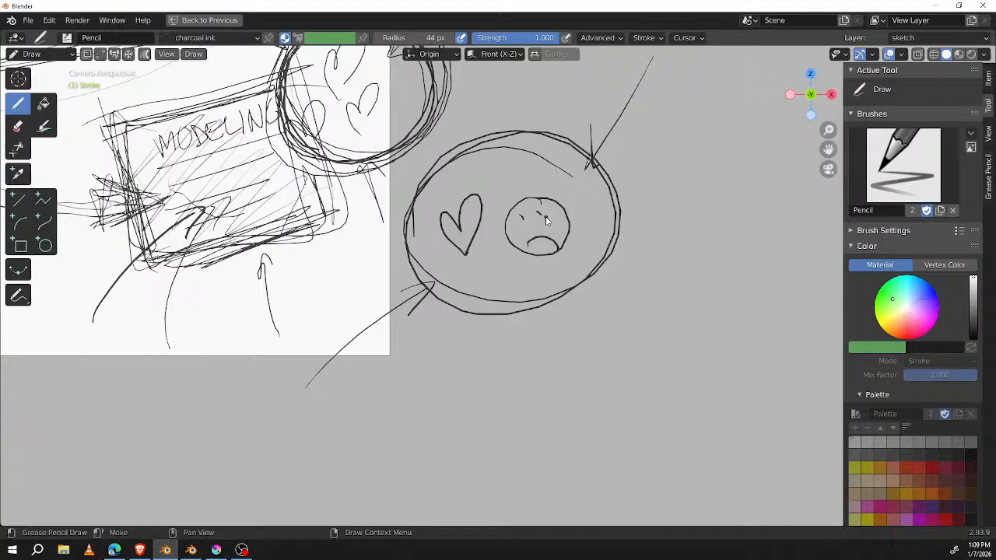
Step: Write 50 beside the heart and sad face oval with a double underline, and add another ring around the oval
mouse_move(620, 272)
mouse_down()
mouse_move(649, 294)
mouse_move(629, 314)
mouse_up()
drag(620, 273, 632, 271)
mouse_move(686, 253)
mouse_down()
mouse_move(678, 251)
mouse_move(688, 254)
mouse_up()
drag(718, 287, 634, 336)
drag(714, 303, 643, 349)
mouse_move(591, 121)
mouse_down()
mouse_move(640, 210)
mouse_move(420, 182)
mouse_up()
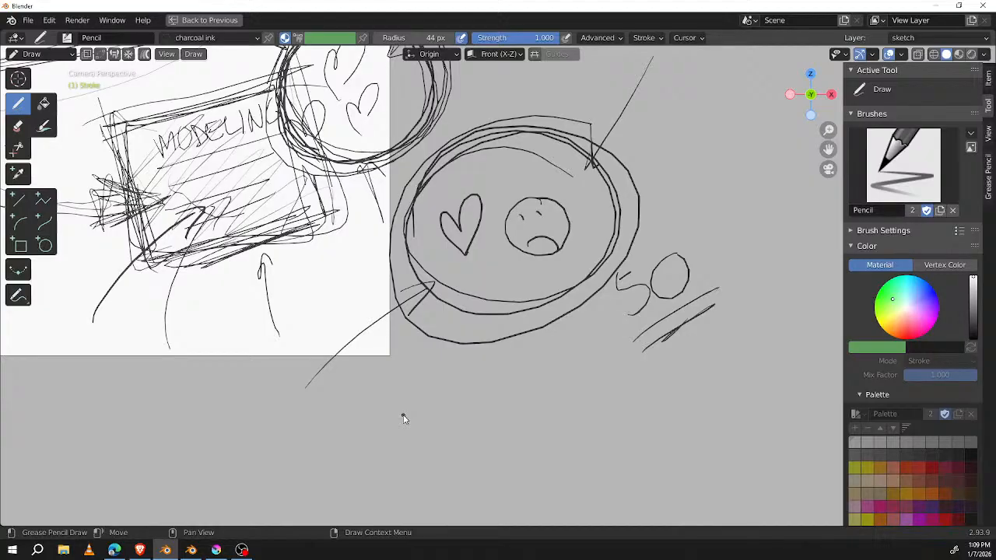
Step: Circle the number 11 in the title and underline it with heavy strokes
mouse_move(439, 267)
middle_down()
mouse_move(704, 379)
mouse_move(796, 388)
middle_up()
mouse_move(172, 124)
mouse_down()
mouse_move(129, 143)
mouse_move(185, 125)
mouse_up()
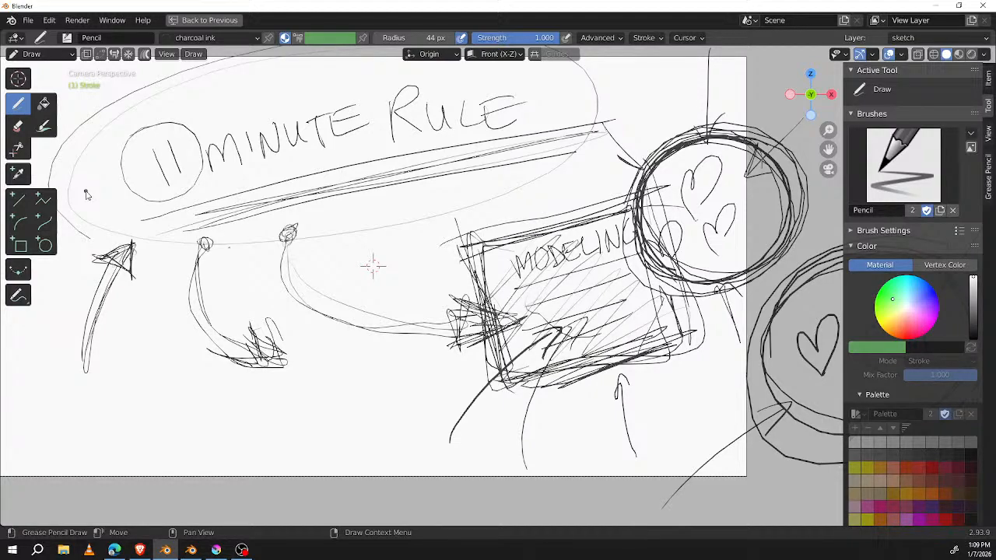
mouse_move(732, 351)
middle_down()
mouse_move(615, 348)
mouse_move(688, 349)
middle_up()
mouse_move(131, 210)
mouse_down()
mouse_move(156, 180)
mouse_move(117, 201)
mouse_move(159, 179)
mouse_move(158, 198)
mouse_move(154, 181)
mouse_up()
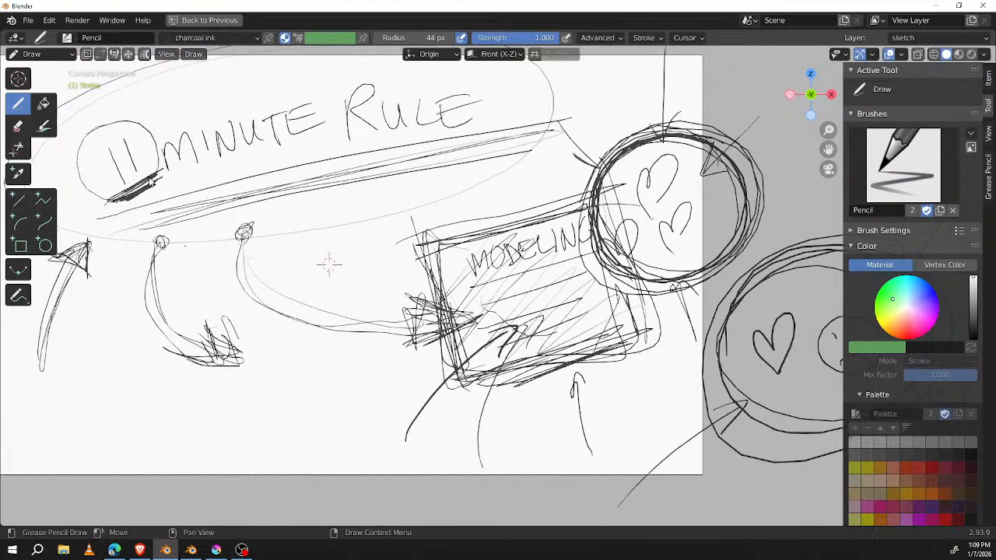
Step: Retrace the left curved arrow as a longer, thicker one toward the box, and darken the MODELING box's outline
mouse_move(165, 234)
mouse_down()
mouse_move(184, 336)
mouse_move(372, 357)
mouse_move(344, 373)
mouse_up()
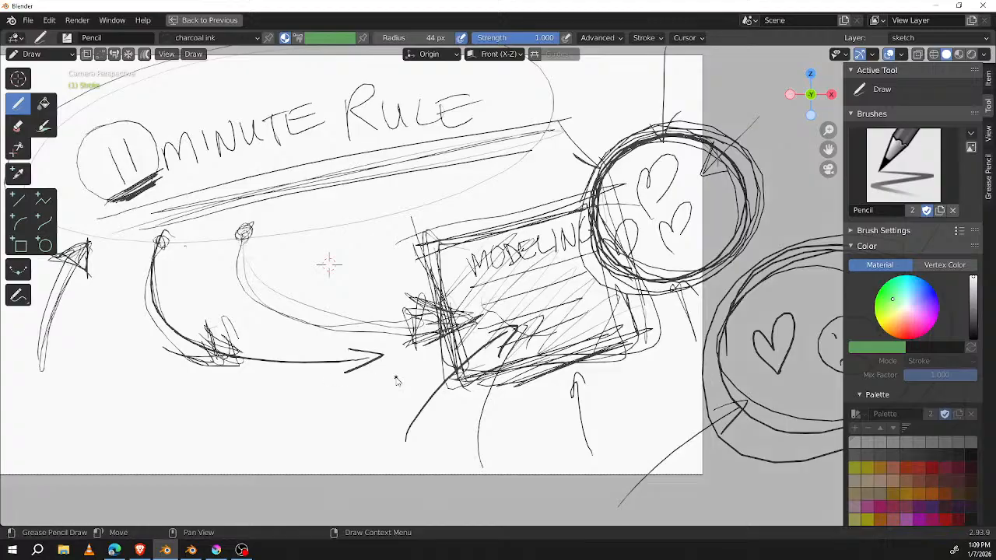
mouse_move(441, 249)
mouse_down()
mouse_move(640, 296)
mouse_move(453, 225)
mouse_move(591, 194)
mouse_up()
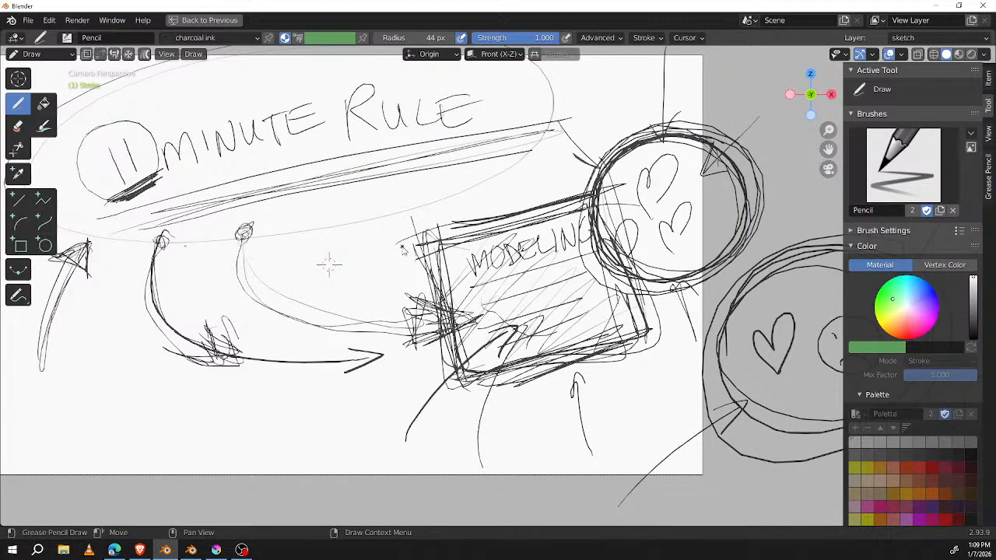
Step: Draw a straight arrow from the MODELING box down to the left, and write ASSESS with a double underline
middle_drag(566, 302, 693, 229)
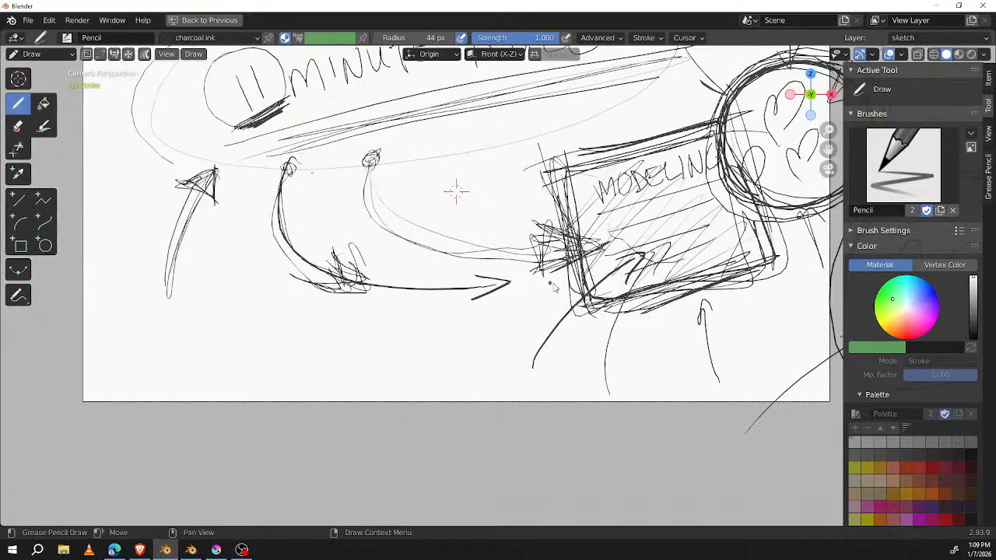
mouse_move(561, 290)
mouse_down()
mouse_move(384, 348)
mouse_move(405, 349)
mouse_up()
mouse_move(139, 379)
mouse_down()
mouse_move(145, 358)
mouse_move(173, 363)
mouse_move(189, 340)
mouse_move(248, 320)
mouse_up()
drag(165, 396, 261, 340)
drag(150, 397, 255, 357)
Step: Darken the MODELING box's edges again and link ASSESS to its underside with a long sweeping curved arrow
drag(569, 163, 609, 338)
drag(564, 163, 575, 260)
drag(597, 303, 747, 268)
mouse_move(596, 301)
mouse_down()
mouse_move(783, 257)
mouse_move(714, 118)
mouse_move(555, 172)
mouse_up()
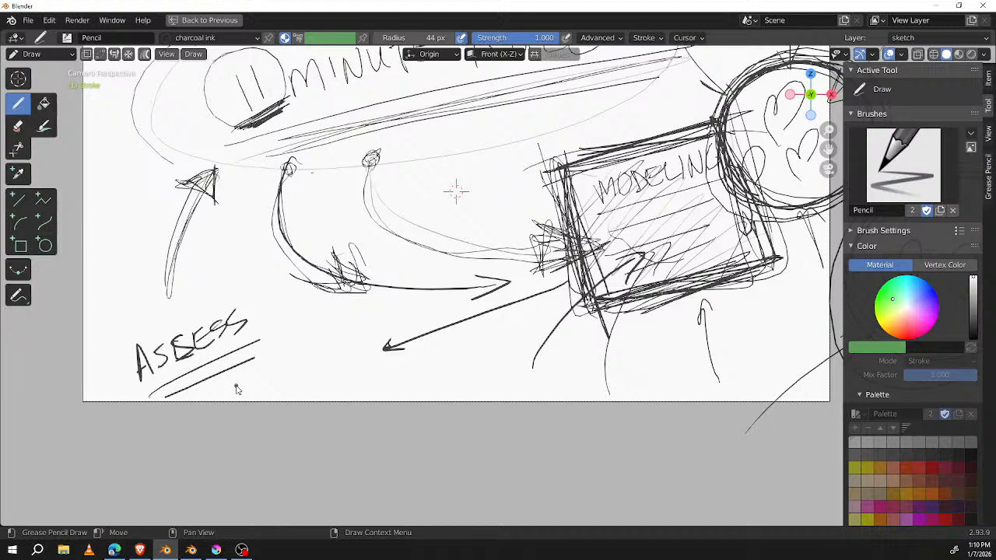
mouse_move(237, 389)
mouse_down()
mouse_move(257, 406)
mouse_move(486, 425)
mouse_move(635, 316)
mouse_up()
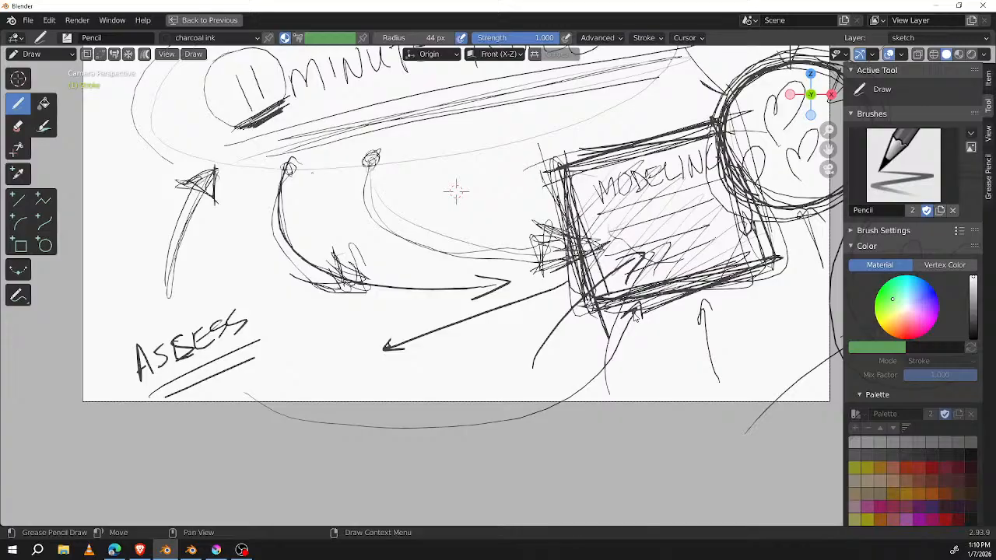
Step: Write DECIDE beside ASSESS and underline it with several heavy strokes
drag(259, 361, 274, 391)
mouse_move(289, 357)
mouse_down()
mouse_move(321, 352)
mouse_move(356, 326)
mouse_move(381, 333)
mouse_move(412, 310)
mouse_up()
drag(261, 415, 432, 318)
mouse_move(305, 390)
mouse_down()
mouse_move(451, 318)
mouse_move(433, 335)
mouse_up()
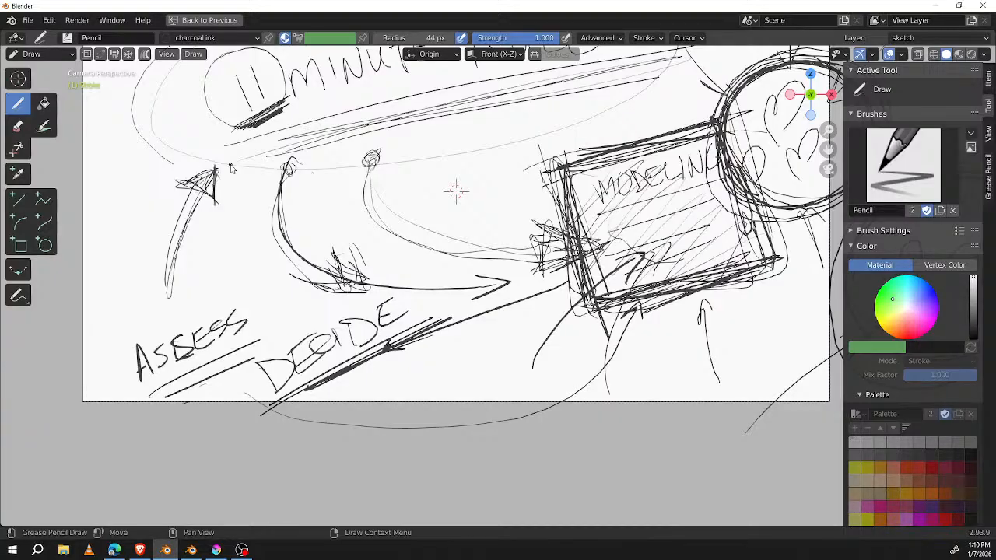
Step: Darken the dots at the start of both curved arrows and retrace the right arrow as a thicker one
mouse_move(230, 168)
middle_down()
mouse_move(275, 306)
mouse_move(276, 223)
middle_up()
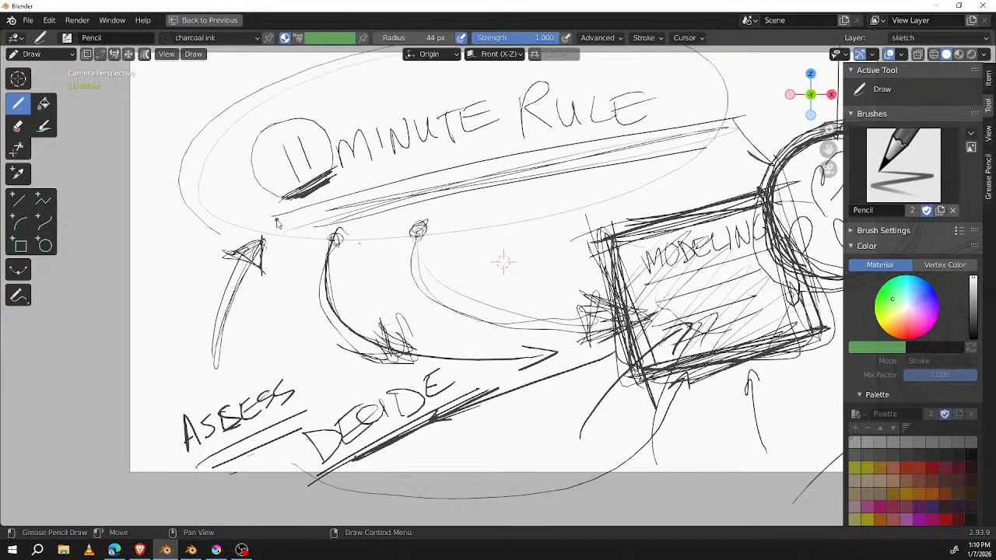
mouse_move(339, 225)
mouse_down()
mouse_move(344, 238)
mouse_move(327, 233)
mouse_move(337, 227)
mouse_up()
mouse_move(417, 224)
mouse_down()
mouse_move(425, 234)
mouse_move(420, 223)
mouse_up()
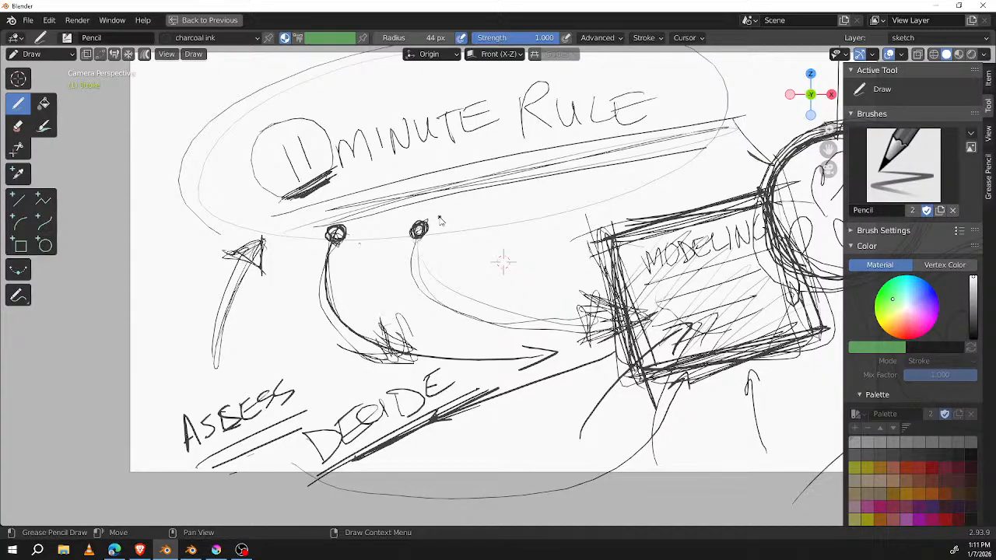
mouse_move(420, 238)
mouse_down()
mouse_move(535, 318)
mouse_move(532, 333)
mouse_move(557, 318)
mouse_up()
Step: Draw a curved arrow from below DECIDE up to the MODELING box's lower-left corner, with a heavy head
mouse_move(713, 337)
middle_down()
mouse_move(626, 357)
mouse_move(649, 347)
middle_up()
mouse_move(710, 337)
middle_down()
mouse_move(675, 324)
mouse_move(641, 285)
middle_up()
mouse_move(285, 406)
mouse_down()
mouse_move(373, 418)
mouse_move(471, 363)
mouse_up()
drag(448, 364, 472, 363)
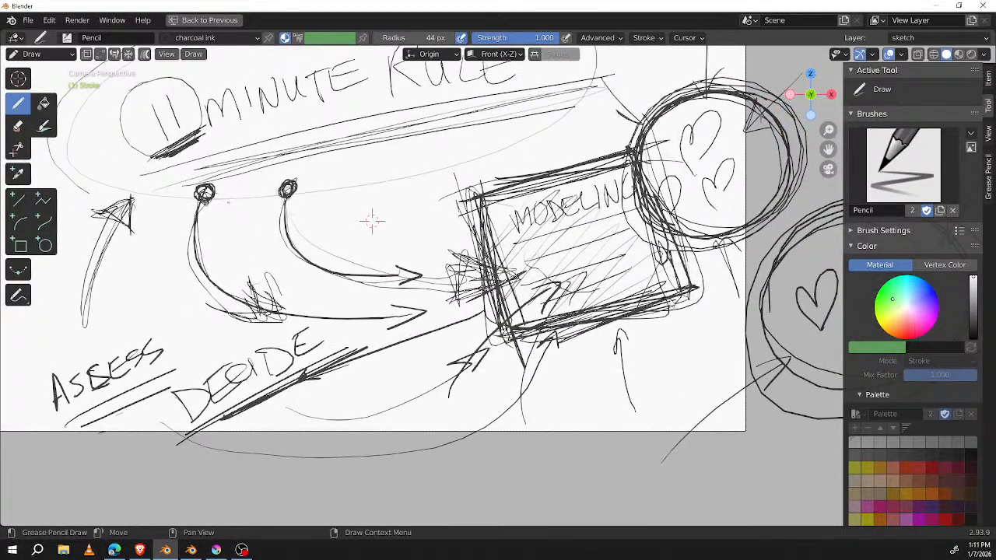
Step: Draw thick short rays all around the circled hearts, like a shining sun
middle_drag(736, 207, 616, 248)
mouse_move(660, 165)
mouse_down()
mouse_move(598, 126)
mouse_move(661, 248)
mouse_up()
drag(627, 148, 639, 79)
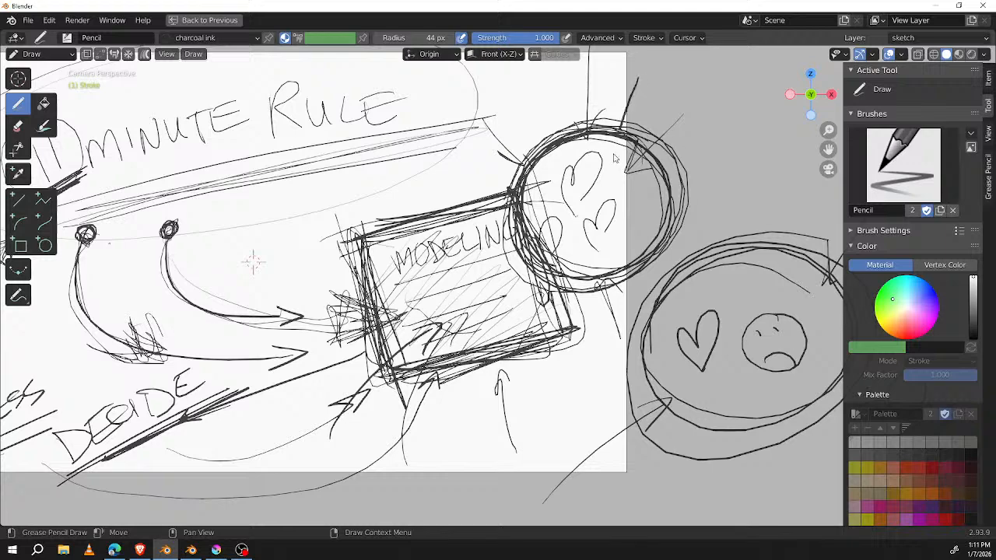
drag(637, 153, 666, 90)
drag(667, 189, 725, 161)
drag(661, 207, 722, 210)
mouse_move(622, 260)
mouse_down()
mouse_move(635, 300)
mouse_move(655, 295)
mouse_up()
drag(591, 282, 597, 337)
mouse_move(544, 159)
mouse_down()
mouse_move(517, 101)
mouse_move(529, 89)
mouse_up()
drag(543, 121, 554, 143)
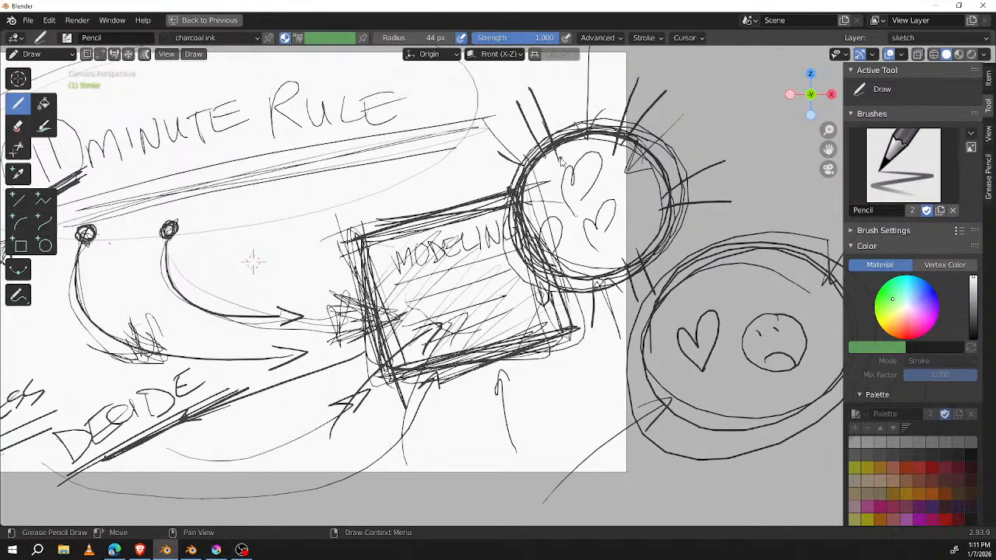
drag(542, 248, 475, 298)
drag(530, 268, 486, 312)
drag(447, 177, 533, 203)
drag(481, 172, 551, 194)
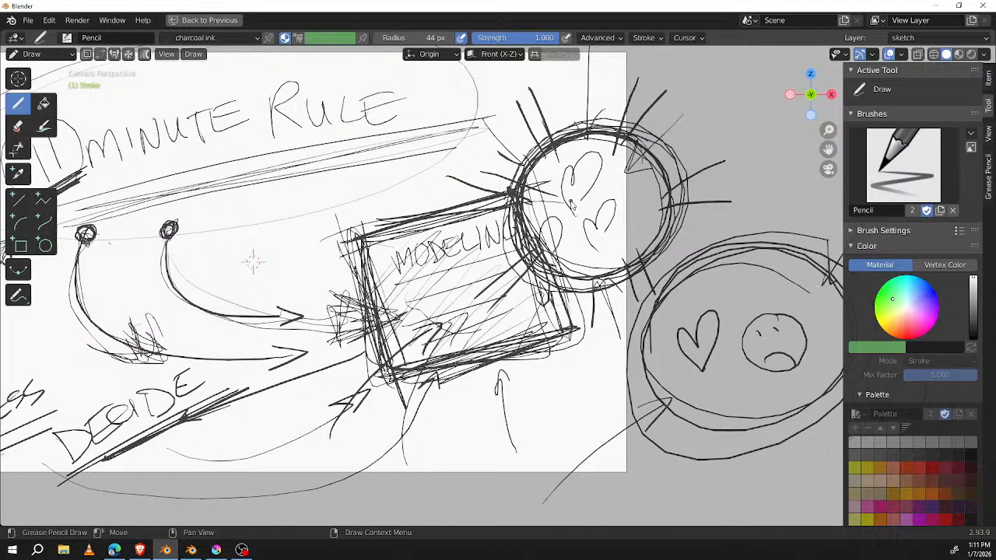
Step: Draw a thick arrow outside the page pointing at the circled hearts and scribble its head solid
drag(764, 75, 708, 123)
drag(721, 91, 725, 129)
middle_drag(698, 274, 566, 329)
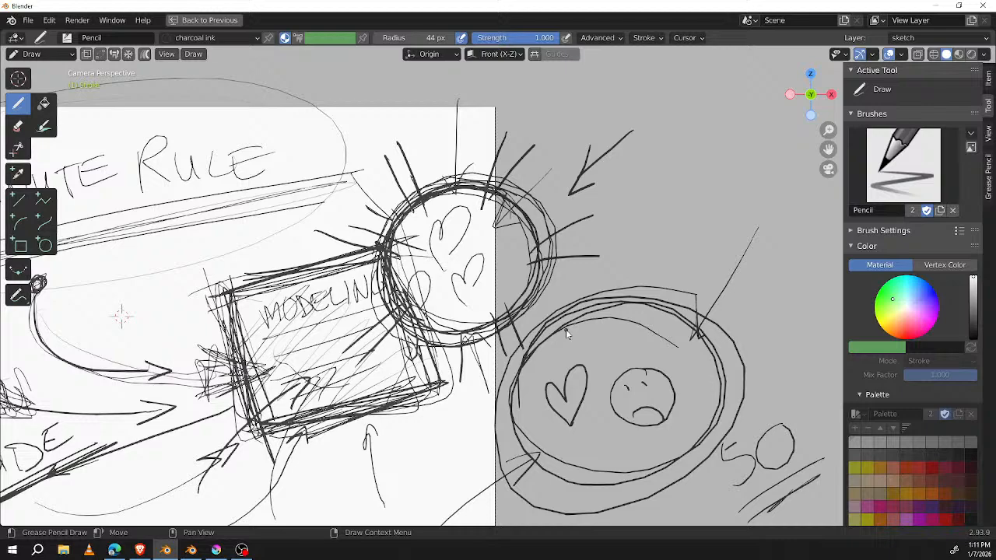
mouse_move(607, 171)
mouse_down()
mouse_move(599, 156)
mouse_move(589, 182)
mouse_move(613, 181)
mouse_move(583, 193)
mouse_up()
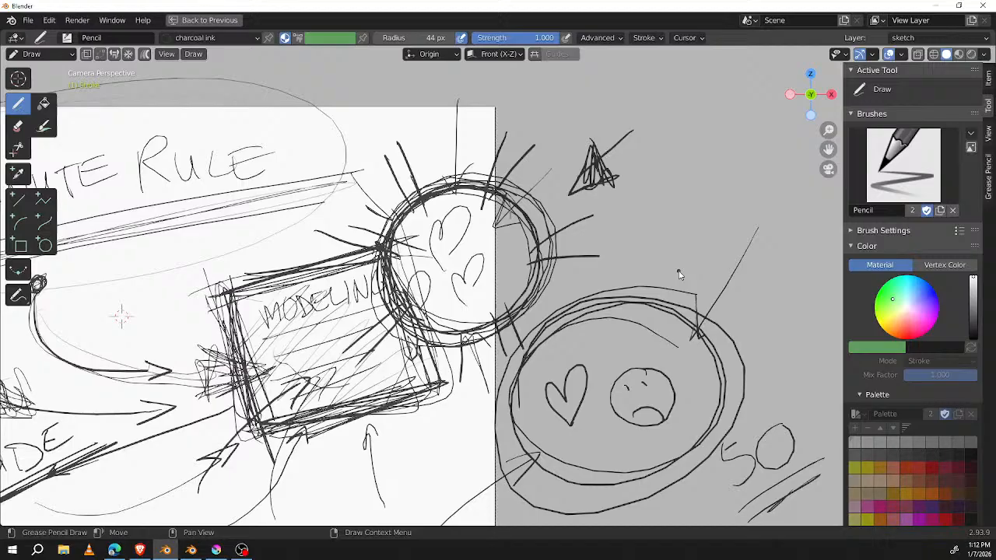
Step: Thicken the 11 MINUTE RULE title's underline with long heavy strokes along its full length
shift+middle_drag(410, 316, 742, 240)
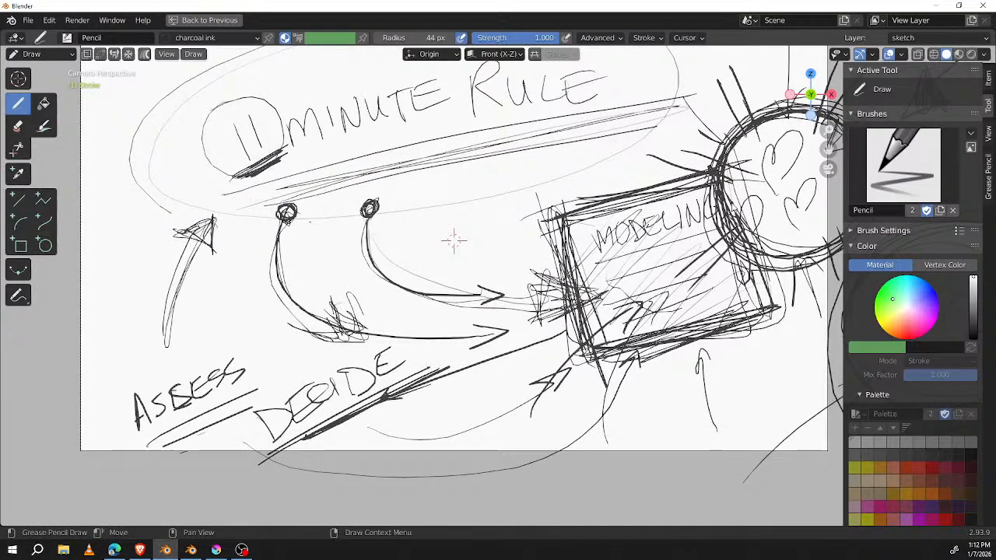
shift+middle_drag(342, 218, 361, 234)
mouse_move(204, 230)
mouse_down()
mouse_move(652, 126)
mouse_move(407, 179)
mouse_move(581, 137)
mouse_up()
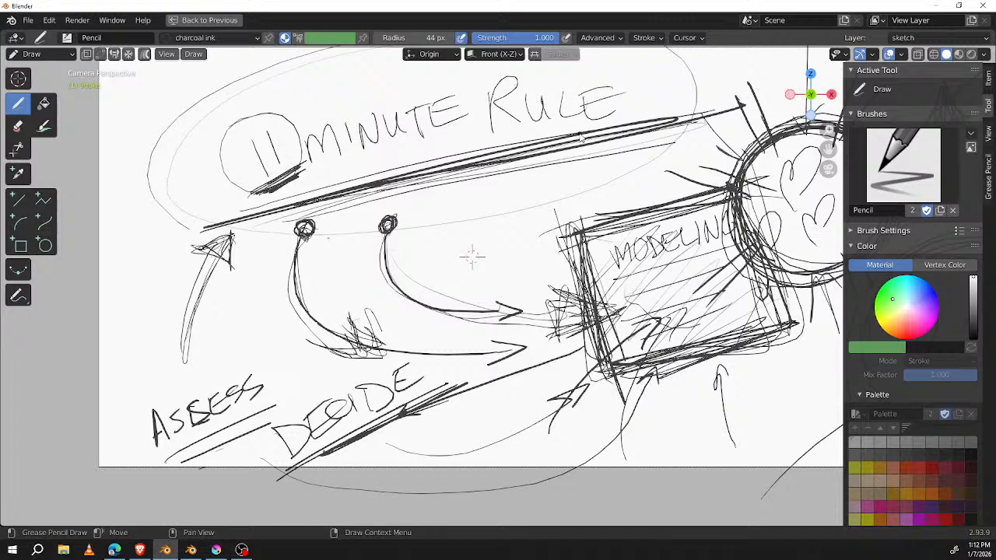
Step: Extend the 11 MINUTE RULE title's underline with another long stroke and darken the circled 11
mouse_move(580, 138)
mouse_down()
mouse_move(285, 212)
mouse_move(654, 119)
mouse_move(189, 220)
mouse_up()
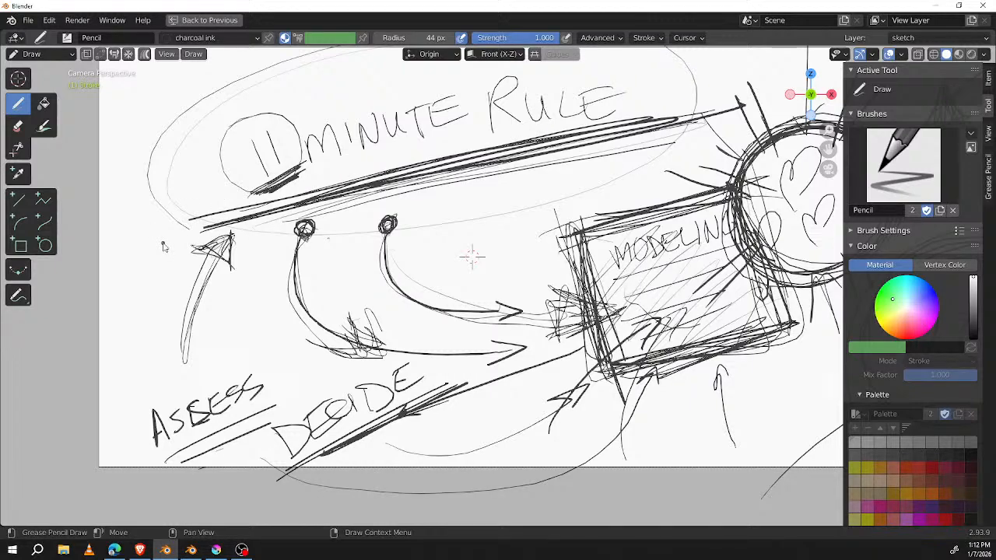
mouse_move(610, 225)
middle_down()
mouse_move(465, 285)
mouse_move(568, 227)
middle_up()
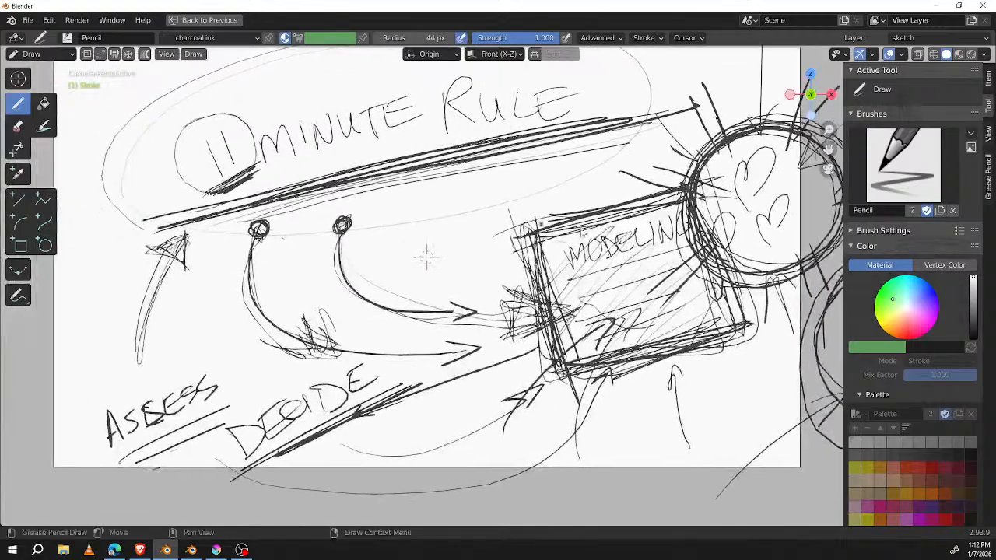
scroll(428, 259, down, 3)
scroll(439, 262, up, 2)
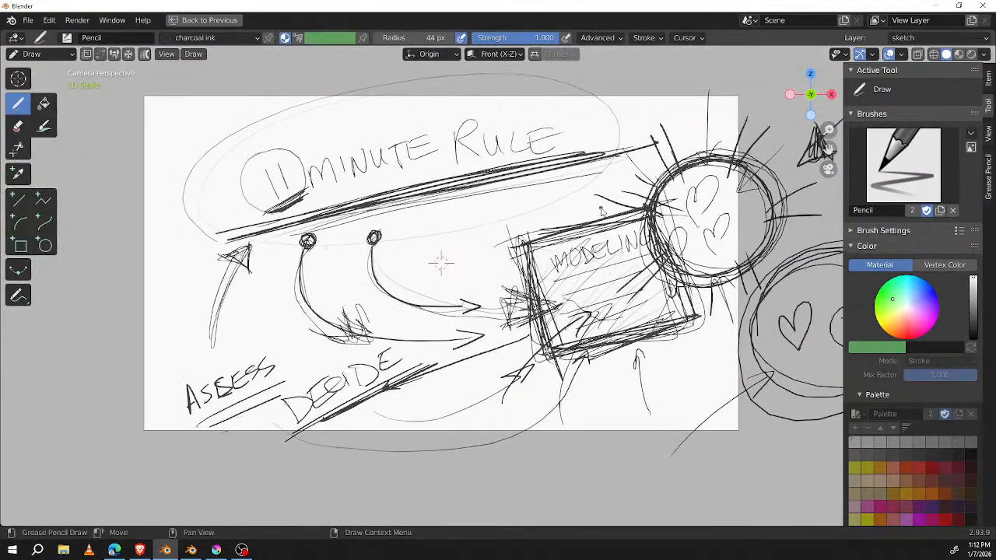
mouse_move(271, 170)
mouse_down()
mouse_move(274, 196)
mouse_move(285, 185)
mouse_up()
drag(302, 143, 305, 147)
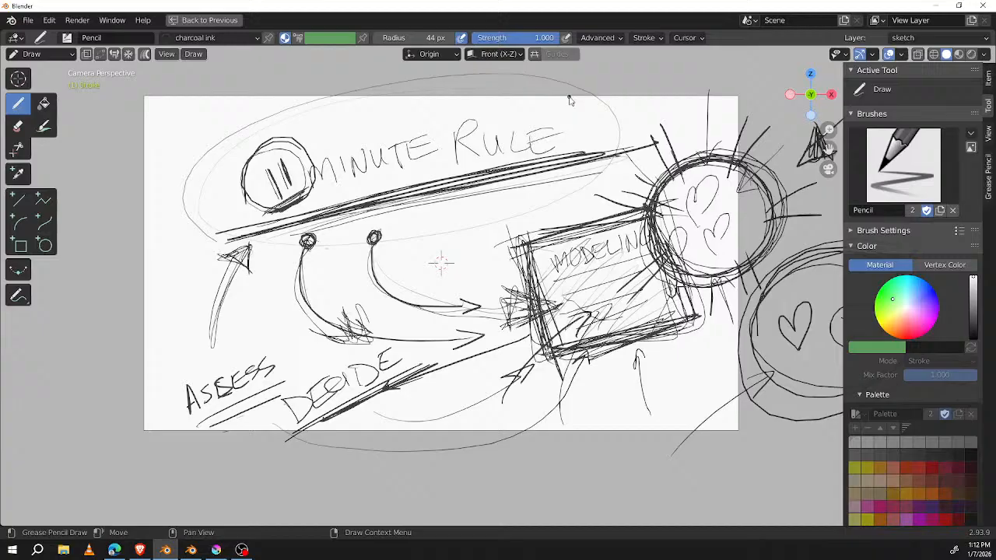
Step: Frame the 11 MINUTE RULE title in a heavy box and retrace the initials M and R darker
mouse_move(295, 218)
mouse_down()
mouse_move(420, 190)
mouse_move(607, 116)
mouse_move(208, 164)
mouse_move(628, 130)
mouse_move(188, 153)
mouse_up()
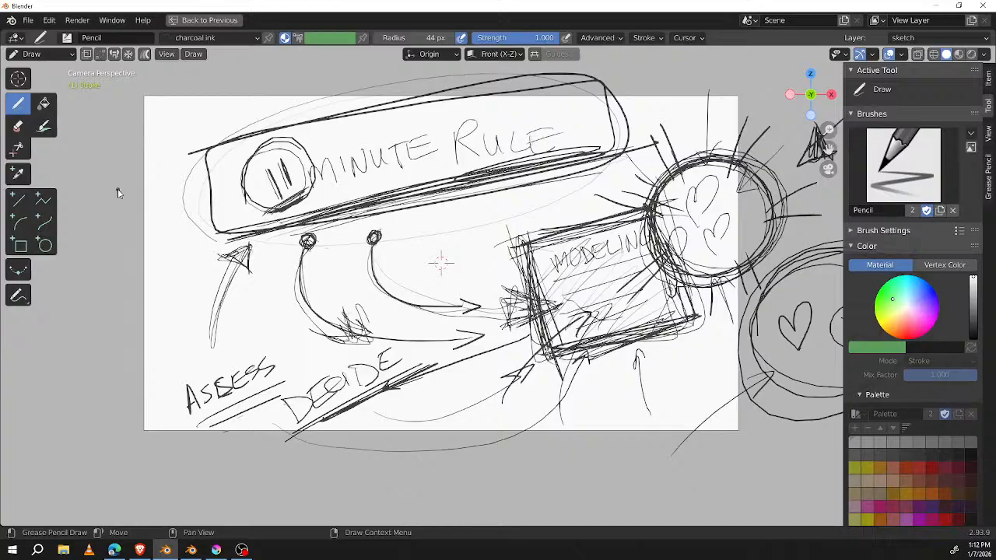
mouse_move(240, 253)
mouse_down()
mouse_move(579, 177)
mouse_move(605, 161)
mouse_move(595, 78)
mouse_move(265, 144)
mouse_up()
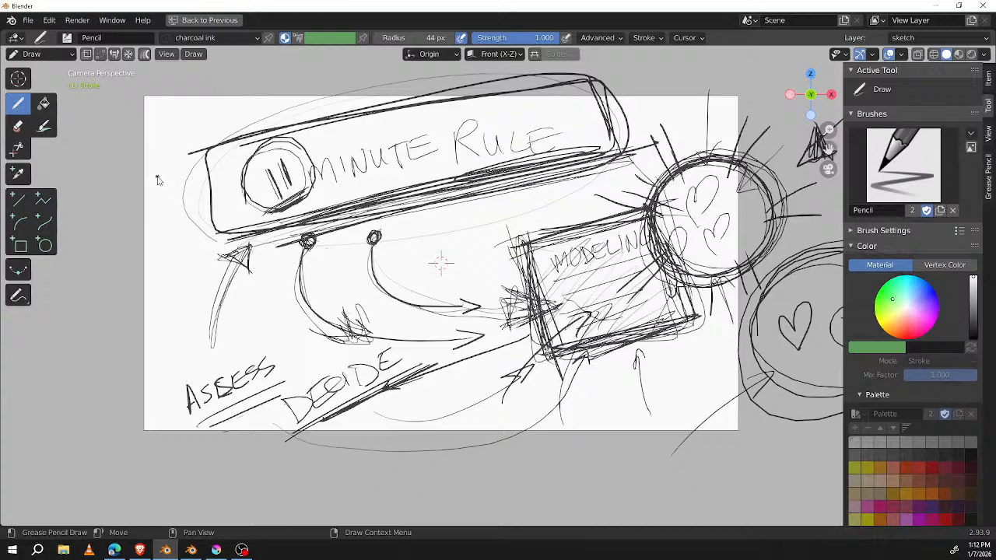
mouse_move(315, 167)
mouse_down()
mouse_move(319, 207)
mouse_move(338, 158)
mouse_up()
drag(458, 123, 487, 160)
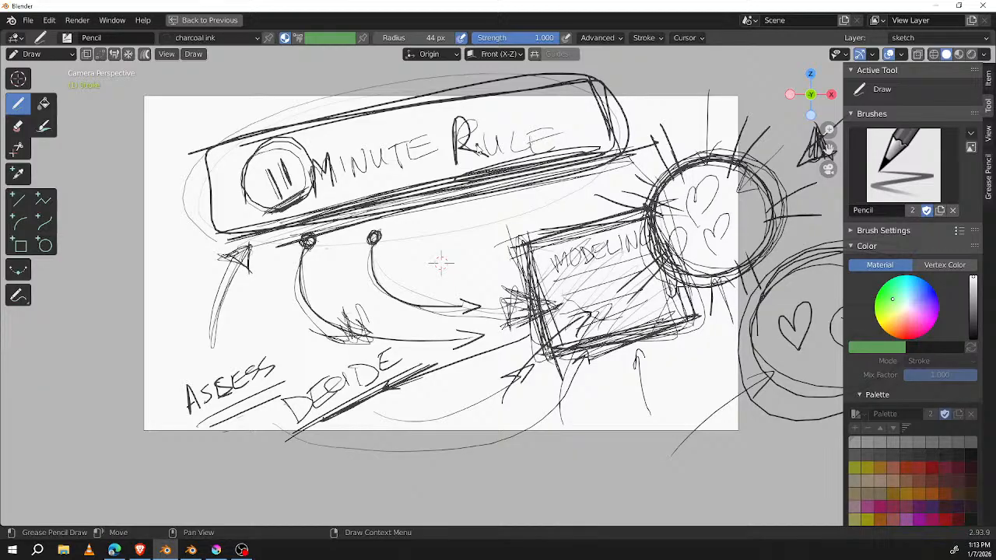
Step: Sketch a tilted oval outside the page beside the title, containing a heart-like scribble and a small circle
shift+middle_drag(395, 281, 580, 281)
mouse_move(232, 277)
mouse_down()
mouse_move(277, 282)
mouse_move(248, 260)
mouse_up()
mouse_move(238, 291)
mouse_down()
mouse_move(261, 256)
mouse_move(257, 290)
mouse_up()
mouse_move(294, 235)
mouse_down()
mouse_move(284, 253)
mouse_move(296, 235)
mouse_up()
mouse_move(317, 203)
mouse_down()
mouse_move(200, 331)
mouse_move(333, 209)
mouse_up()
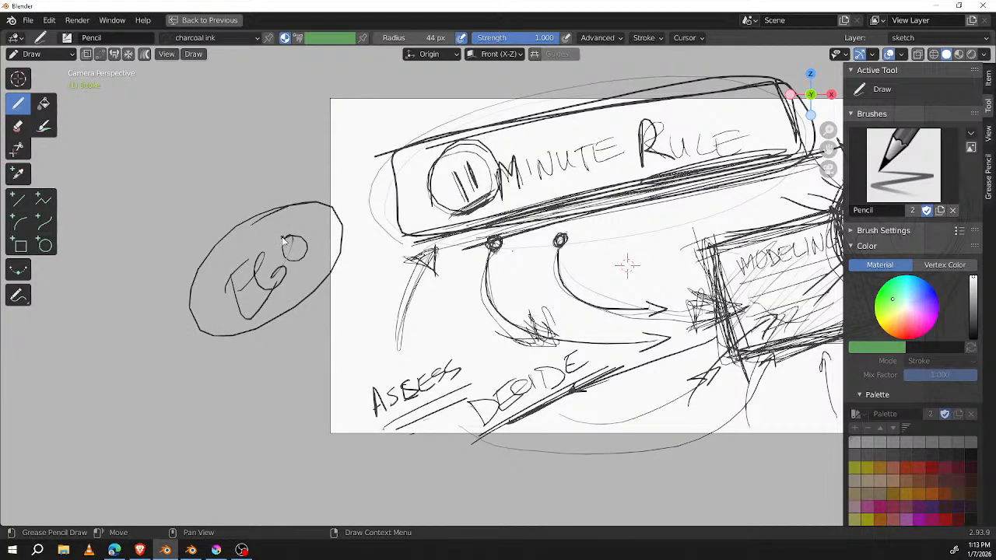
Step: Draw a second ringed oval below the first, with a looping arrow around a small dotted circle inside it
mouse_move(310, 334)
mouse_down()
mouse_move(219, 478)
mouse_move(306, 452)
mouse_move(363, 397)
mouse_up()
mouse_move(237, 447)
mouse_down()
mouse_move(320, 369)
mouse_move(233, 449)
mouse_move(216, 437)
mouse_move(243, 442)
mouse_up()
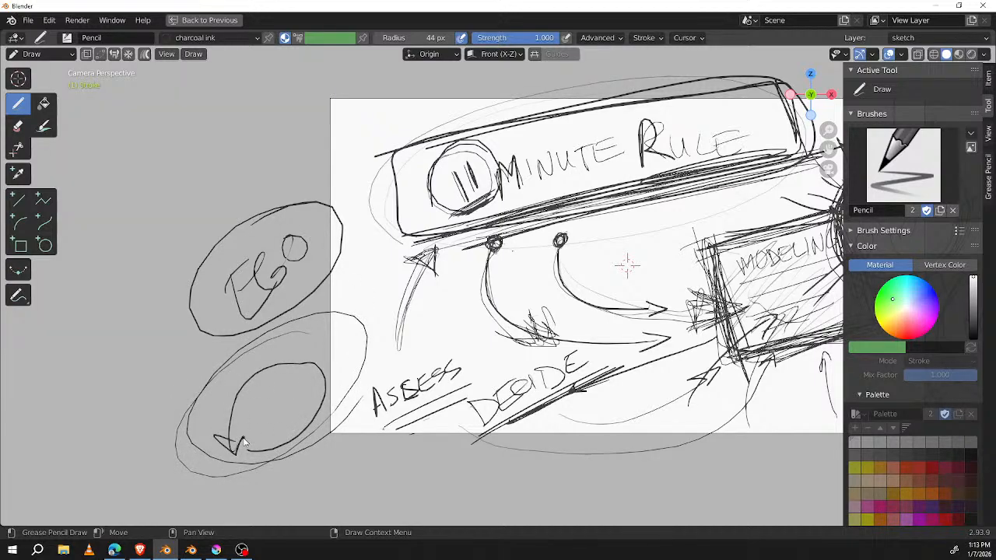
mouse_move(256, 400)
mouse_down()
mouse_move(286, 389)
mouse_move(275, 391)
mouse_move(282, 397)
mouse_up()
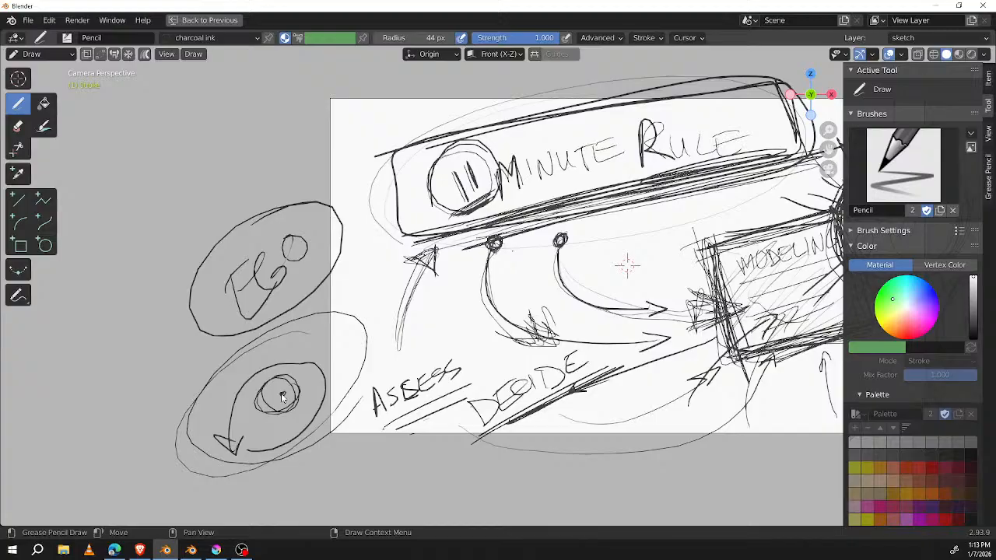
Step: Draw two rows of small circles outside the page above the solid arrowhead, five in the upper row and four in the lower
shift+middle_drag(713, 247, 551, 255)
mouse_move(719, 354)
shift+middle_down()
mouse_move(659, 350)
mouse_move(627, 276)
mouse_move(693, 232)
shift+middle_up()
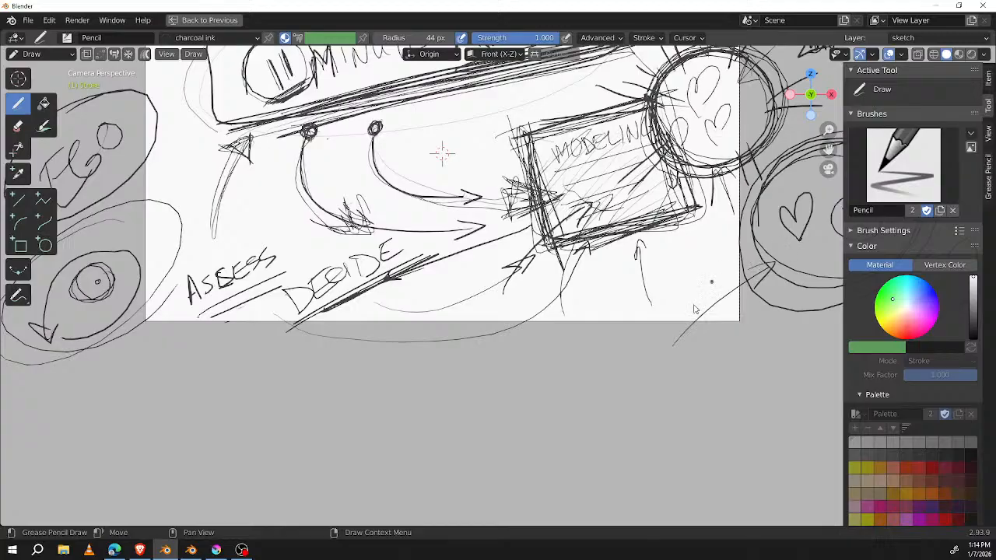
mouse_move(617, 226)
middle_down()
mouse_move(511, 366)
mouse_move(483, 354)
middle_up()
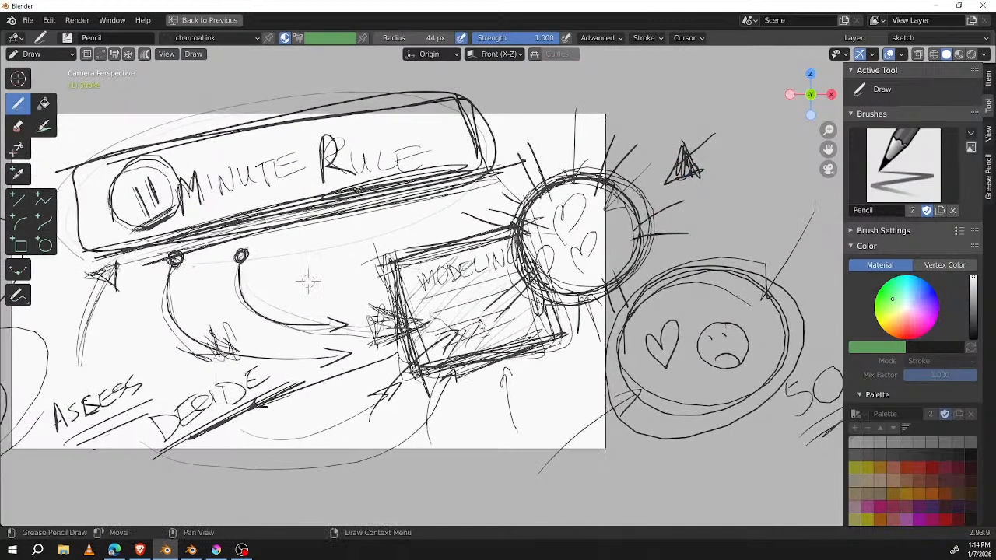
mouse_move(646, 345)
middle_down()
mouse_move(548, 382)
mouse_move(527, 404)
middle_up()
drag(554, 106, 608, 108)
click(631, 110)
drag(725, 108, 770, 105)
mouse_move(621, 153)
mouse_down()
mouse_move(619, 163)
mouse_move(622, 154)
mouse_up()
click(648, 147)
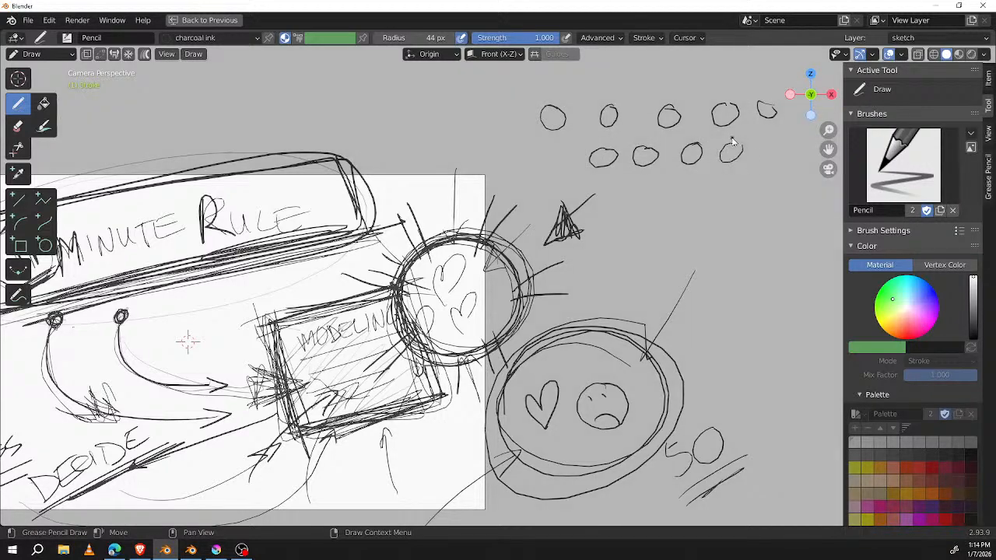
Step: Remove the middle circle from the top row and add a third row of three small circles underneath
ctrl+drag(671, 102, 665, 120)
drag(608, 204, 611, 200)
drag(672, 182, 683, 184)
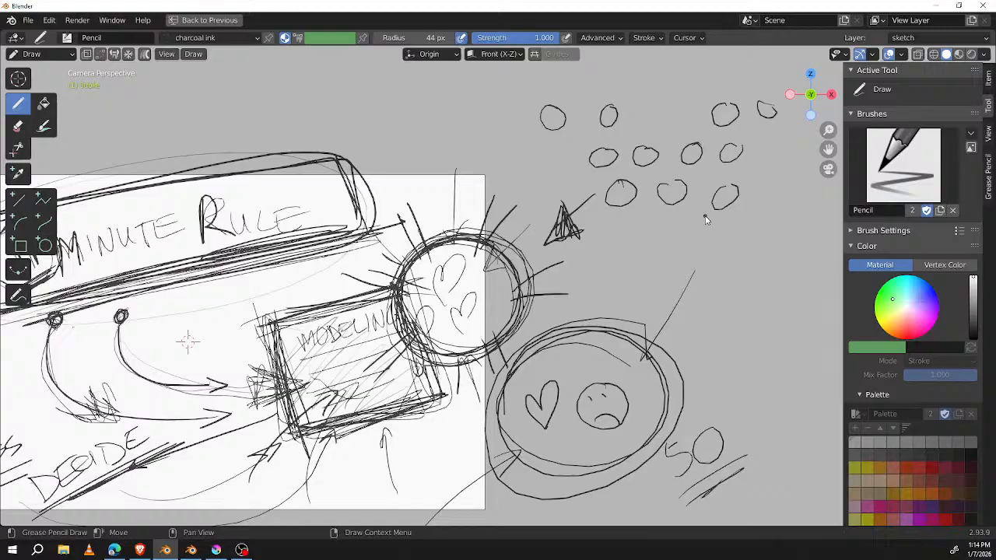
key(Tab)
mouse_move(757, 187)
mouse_down()
mouse_move(758, 222)
mouse_move(746, 168)
mouse_up()
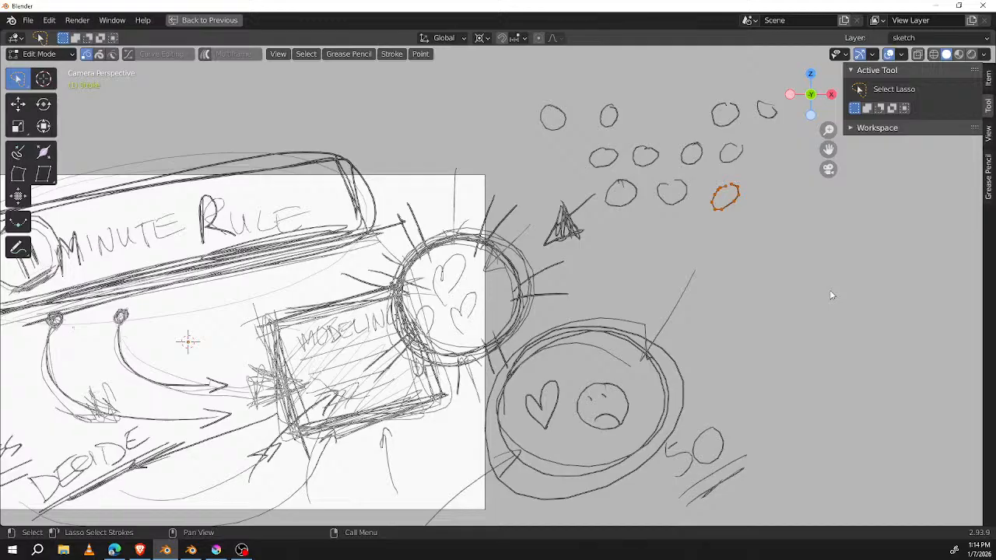
key(Tab)
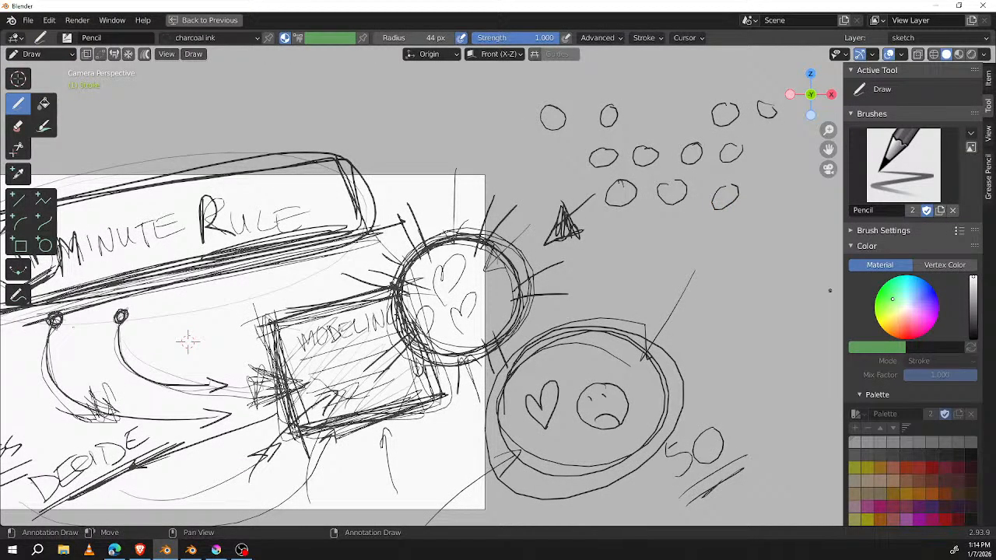
Step: Draw two larger circles with repeated outlines below the rows of small circles
mouse_move(636, 231)
mouse_down()
mouse_move(658, 264)
mouse_move(622, 268)
mouse_up()
mouse_move(735, 225)
mouse_down()
mouse_move(739, 282)
mouse_move(727, 233)
mouse_move(710, 266)
mouse_up()
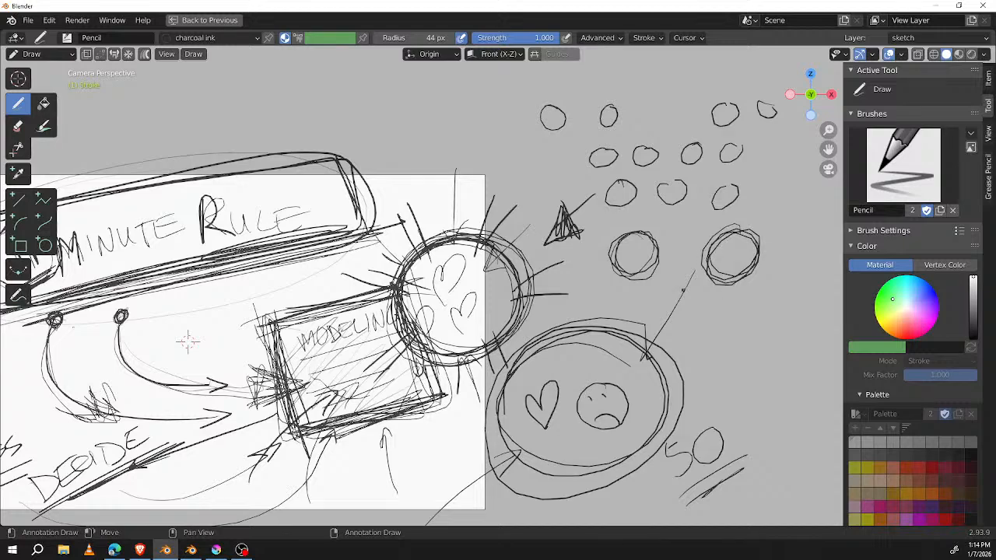
middle_drag(187, 341, 390, 291)
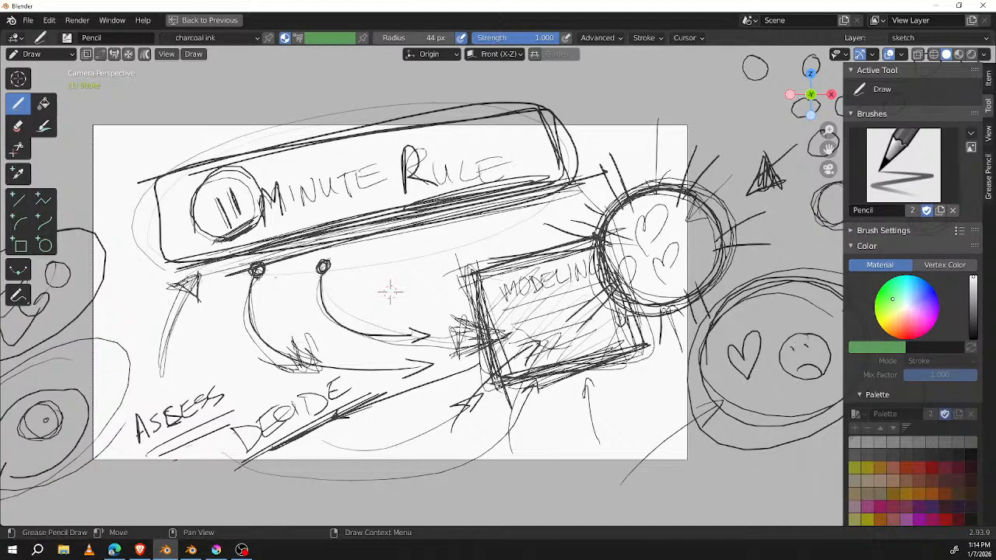
Step: Darken both short ends of the box around the 11 MINUTE RULE title
key(alt+Tab)
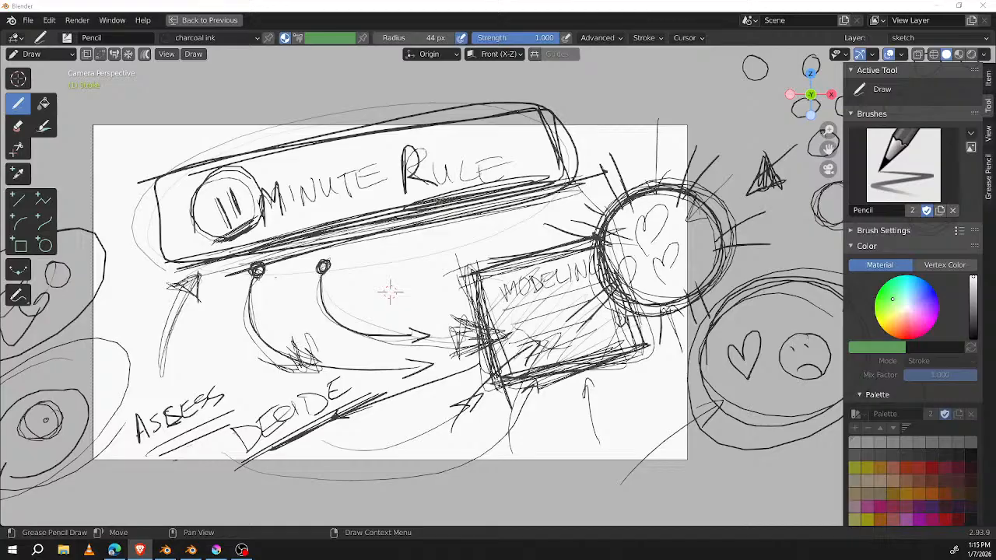
drag(150, 166, 169, 260)
drag(527, 82, 548, 180)
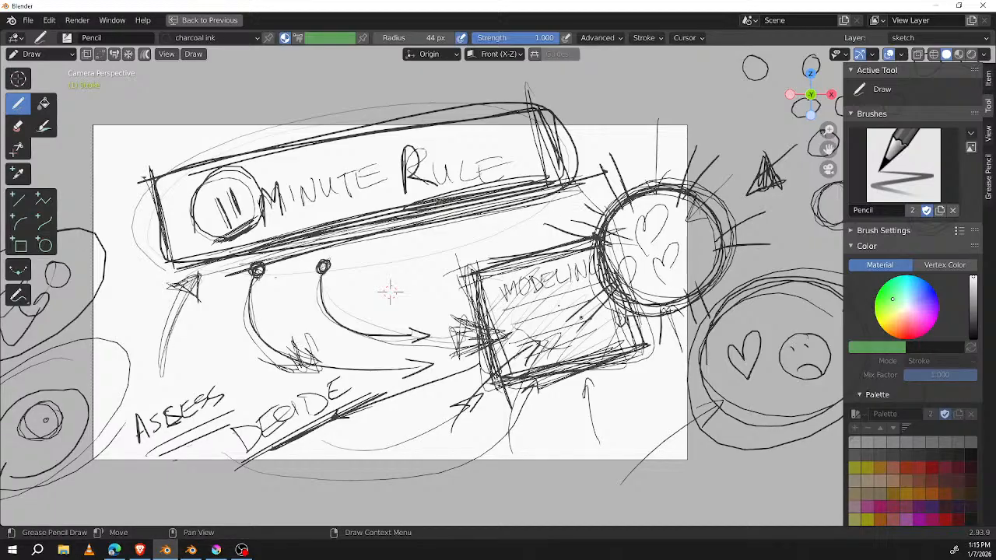
Step: Insert a blank frame and write TAC on the empty page with two slanted underlines
key(i)
click(390, 288)
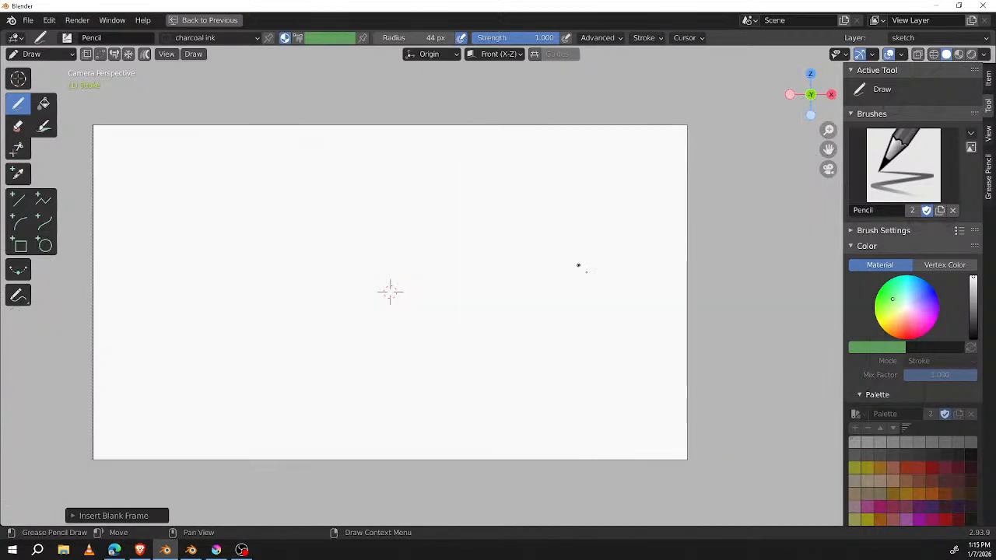
mouse_move(225, 216)
mouse_down()
mouse_move(236, 259)
mouse_move(249, 203)
mouse_up()
mouse_move(252, 248)
mouse_down()
mouse_move(280, 232)
mouse_move(278, 218)
mouse_up()
drag(295, 185, 325, 201)
drag(224, 290, 371, 200)
drag(233, 301, 341, 231)
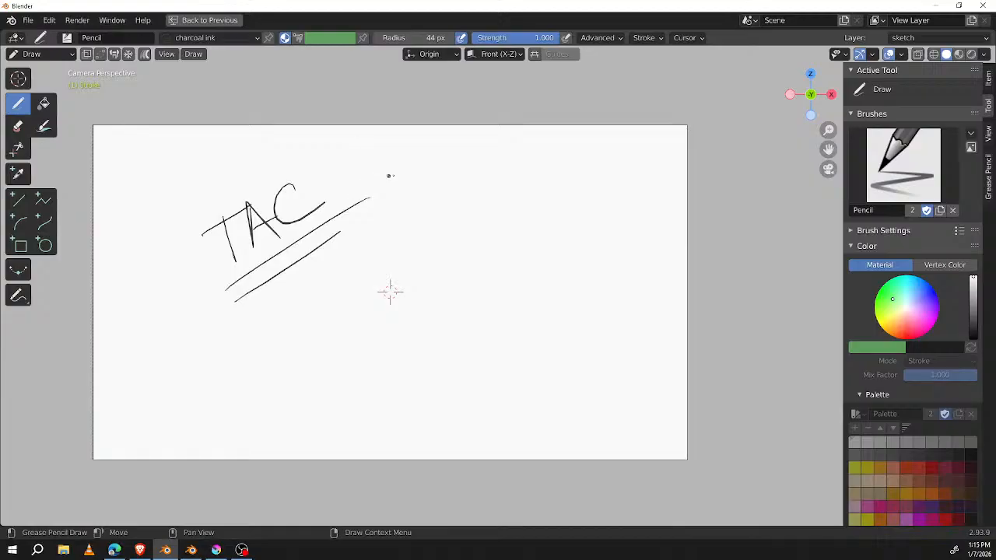
Step: Circle the T and the A, darken the strokes beneath them, and ring the whole word TAC with a doubled oval
drag(255, 193, 227, 206)
mouse_move(238, 271)
mouse_down()
mouse_move(300, 236)
mouse_move(227, 278)
mouse_up()
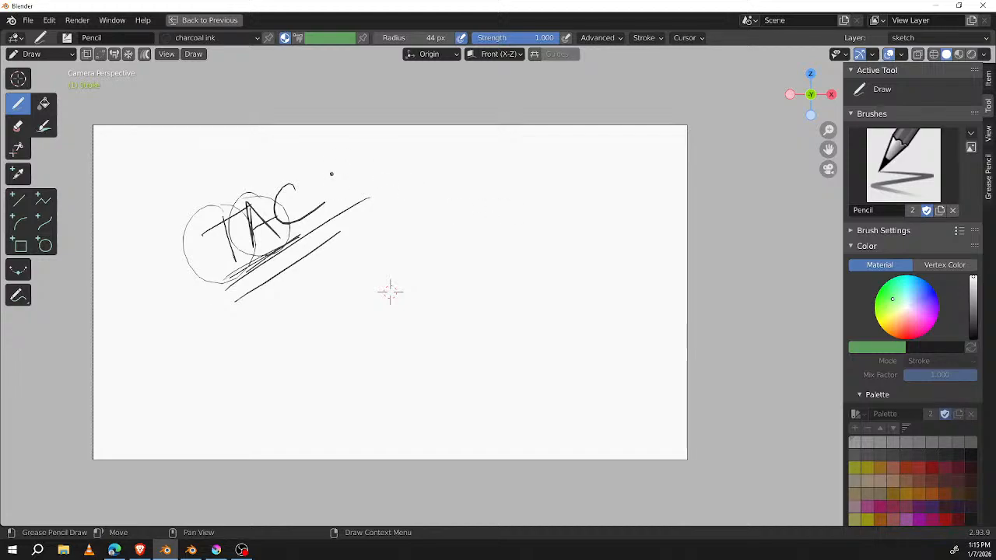
mouse_move(373, 157)
mouse_down()
mouse_move(353, 148)
mouse_move(279, 309)
mouse_move(165, 249)
mouse_move(376, 196)
mouse_up()
Step: Write FLOW STATE beside the circled TAC
mouse_move(412, 166)
mouse_down()
mouse_move(418, 211)
mouse_move(426, 157)
mouse_up()
drag(418, 180, 433, 172)
mouse_move(434, 166)
mouse_down()
mouse_move(436, 204)
mouse_move(450, 199)
mouse_up()
mouse_move(460, 174)
mouse_down()
mouse_move(516, 162)
mouse_move(538, 189)
mouse_up()
mouse_move(555, 161)
mouse_down()
mouse_move(554, 186)
mouse_move(568, 159)
mouse_up()
drag(564, 187, 587, 169)
mouse_move(589, 156)
mouse_down()
mouse_move(589, 179)
mouse_move(613, 154)
mouse_up()
mouse_move(611, 160)
mouse_down()
mouse_move(633, 177)
mouse_move(620, 151)
mouse_up()
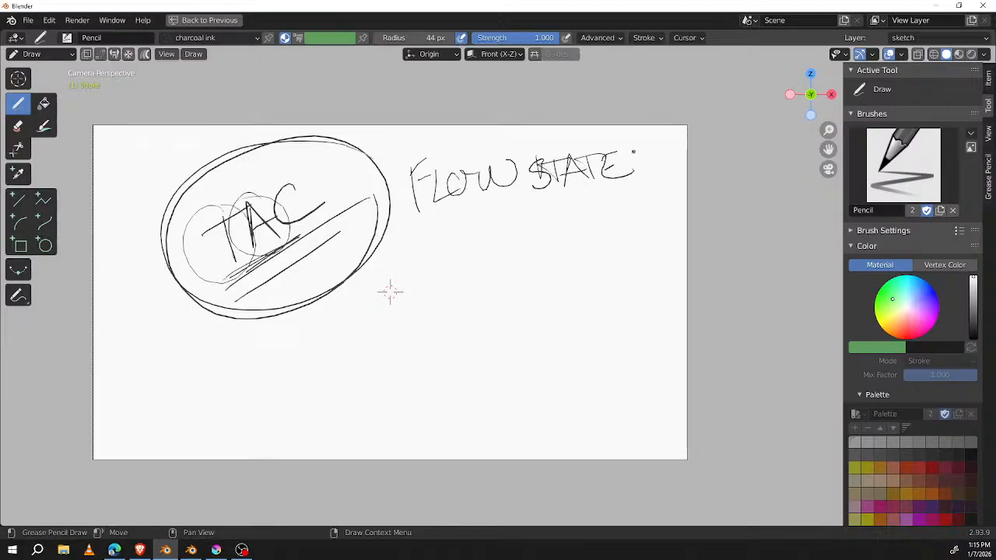
Step: Underline FLOW STATE twice and draw a curved arrow from its underline into the TAC oval
drag(406, 223, 648, 178)
drag(459, 227, 642, 195)
drag(529, 221, 291, 305)
drag(314, 272, 299, 287)
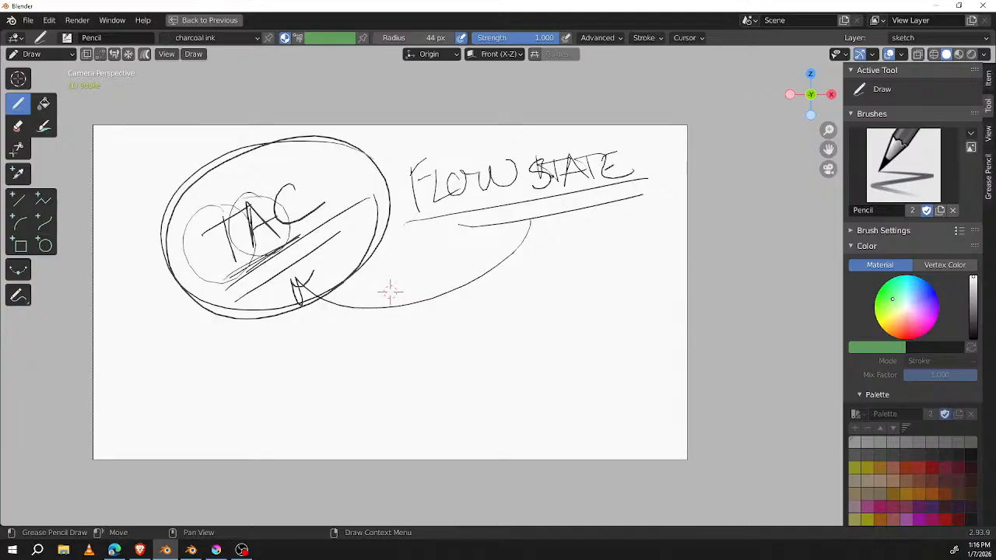
Step: Thicken the FLOW STATE underlines with repeated strokes and ring the words with several large ovals
drag(406, 232, 655, 200)
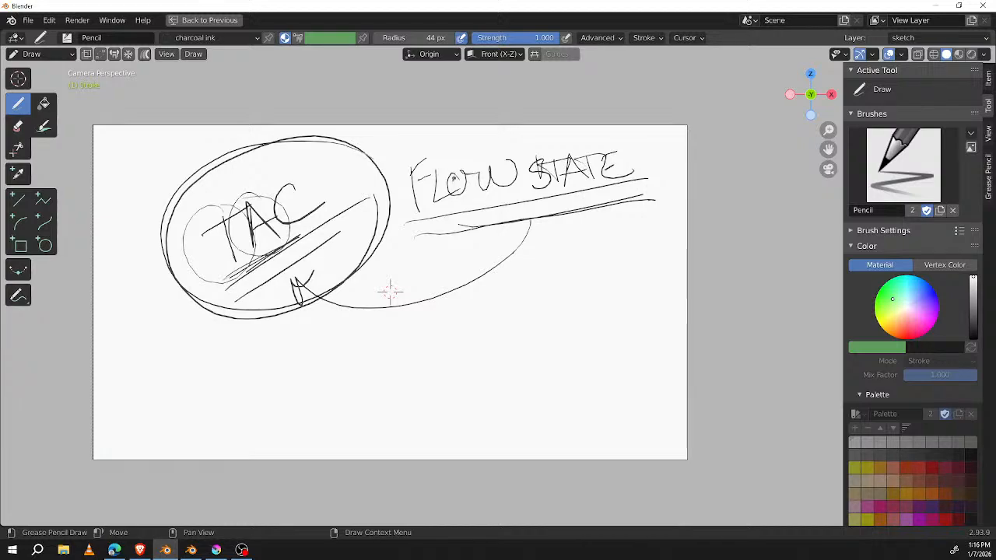
drag(421, 223, 634, 184)
drag(510, 203, 615, 179)
drag(416, 238, 590, 204)
mouse_move(459, 227)
mouse_down()
mouse_move(627, 193)
mouse_move(447, 226)
mouse_move(645, 190)
mouse_up()
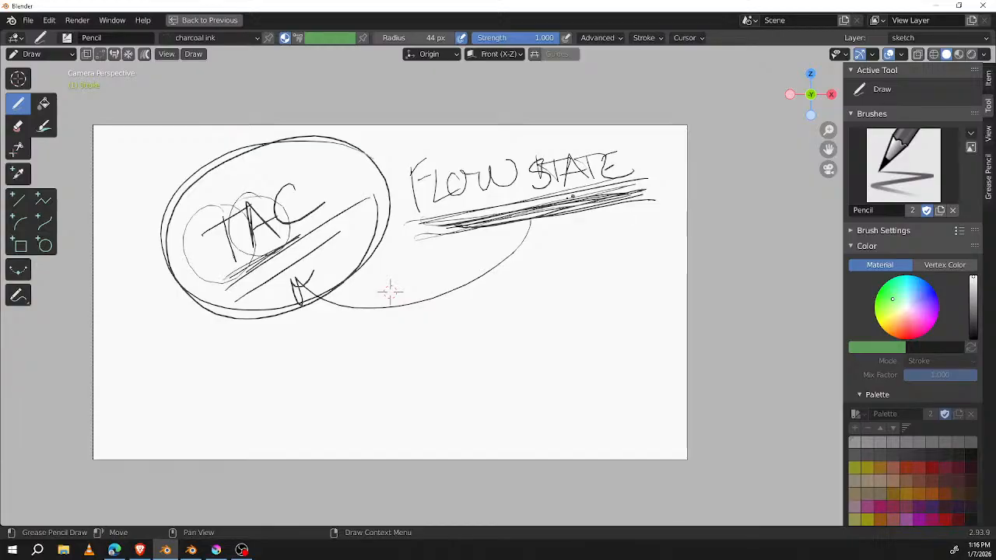
mouse_move(611, 126)
mouse_down()
mouse_move(391, 187)
mouse_move(626, 118)
mouse_move(494, 119)
mouse_up()
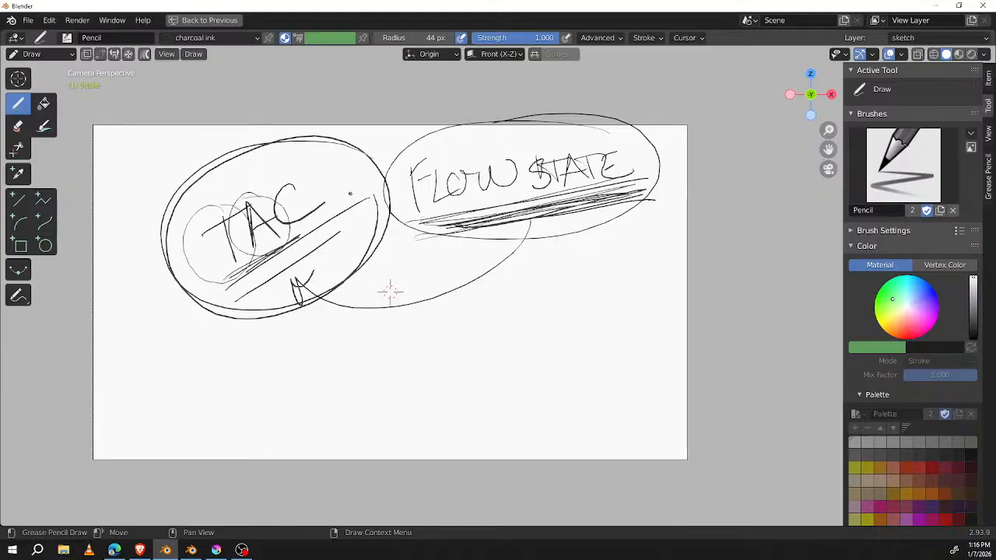
mouse_move(627, 123)
mouse_down()
mouse_move(543, 117)
mouse_move(659, 155)
mouse_move(664, 189)
mouse_move(533, 93)
mouse_up()
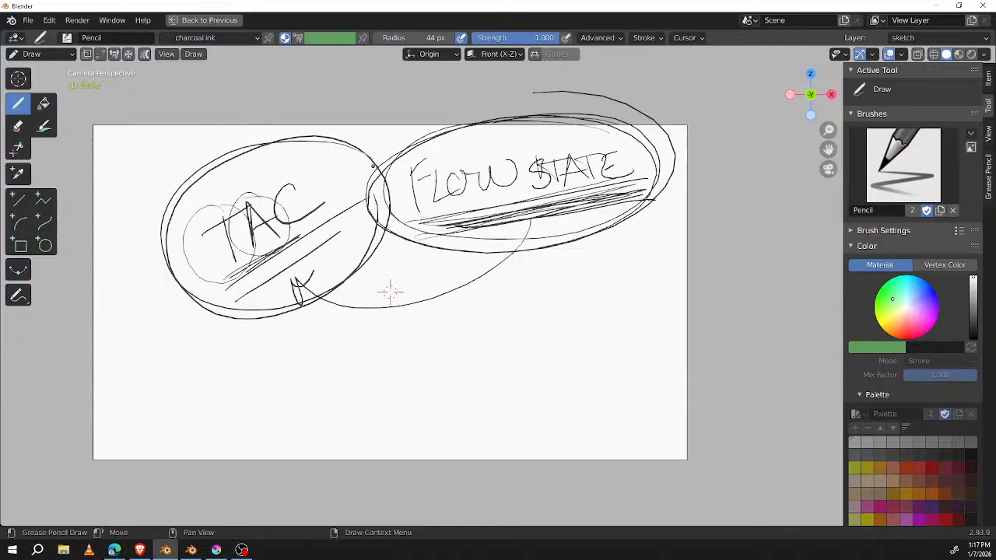
Step: Circle the individual letters of TAC again, including the C, and the F of FLOW
mouse_move(206, 209)
mouse_down()
mouse_move(280, 206)
mouse_move(224, 210)
mouse_up()
mouse_move(309, 184)
mouse_down()
mouse_move(277, 222)
mouse_move(260, 196)
mouse_up()
mouse_move(428, 151)
mouse_down()
mouse_move(401, 159)
mouse_move(424, 150)
mouse_up()
Step: Write 11 MIN below FLOW STATE and underline it with several slanted strokes
middle_drag(569, 284, 527, 318)
mouse_move(497, 330)
mouse_down()
mouse_move(504, 366)
mouse_move(524, 358)
mouse_move(550, 321)
mouse_move(560, 339)
mouse_up()
drag(563, 315, 578, 309)
middle_drag(578, 310, 583, 297)
mouse_move(586, 300)
mouse_down()
mouse_move(599, 312)
mouse_move(603, 281)
mouse_move(589, 318)
mouse_up()
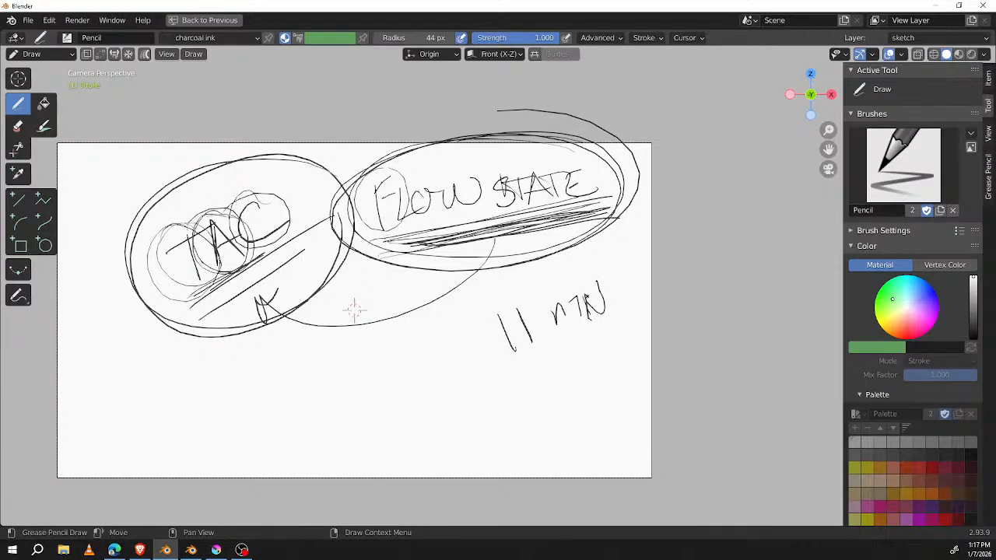
drag(582, 289, 572, 319)
drag(512, 364, 631, 305)
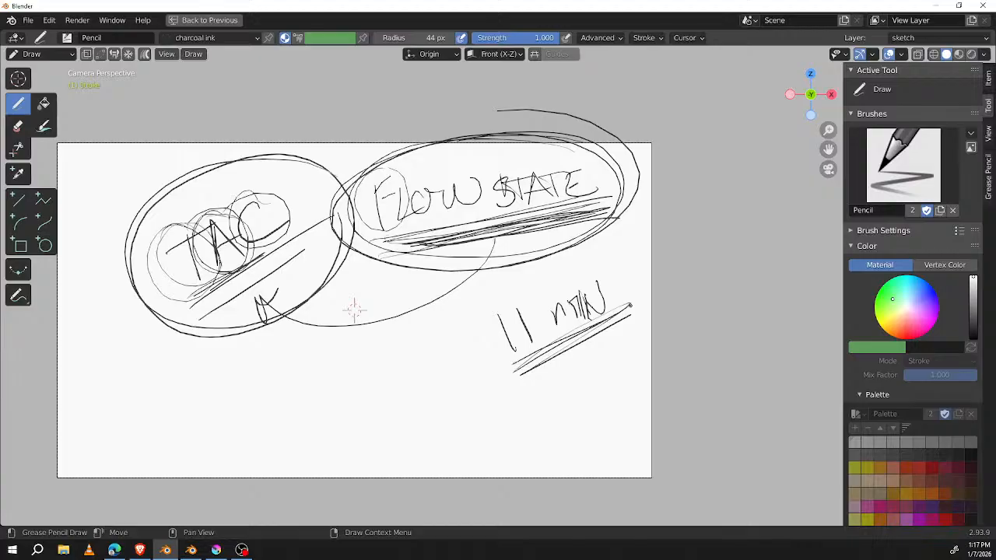
Step: Cross out the whole TAC and FLOW STATE page with two long diagonal strokes
shift+middle_drag(354, 310, 430, 325)
drag(166, 173, 720, 344)
drag(675, 77, 272, 444)
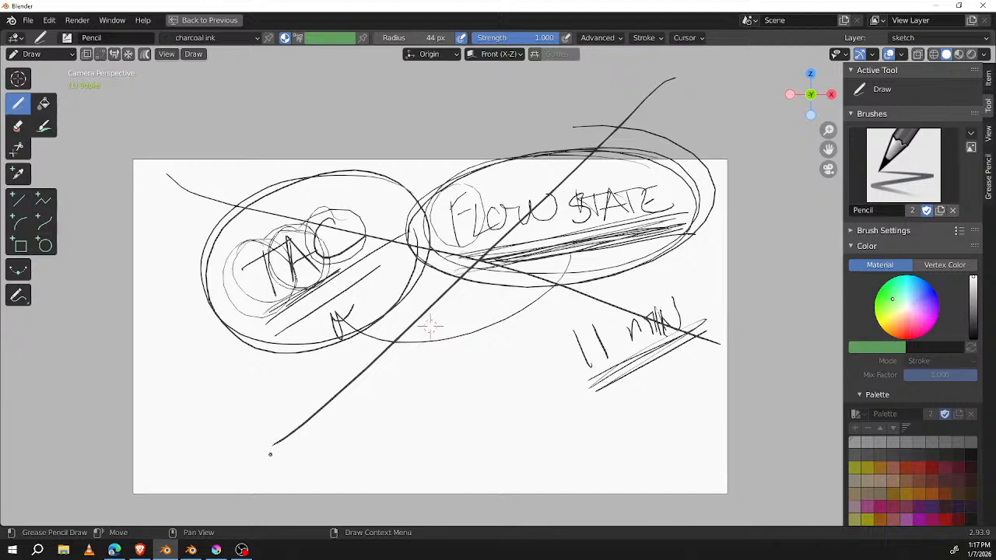